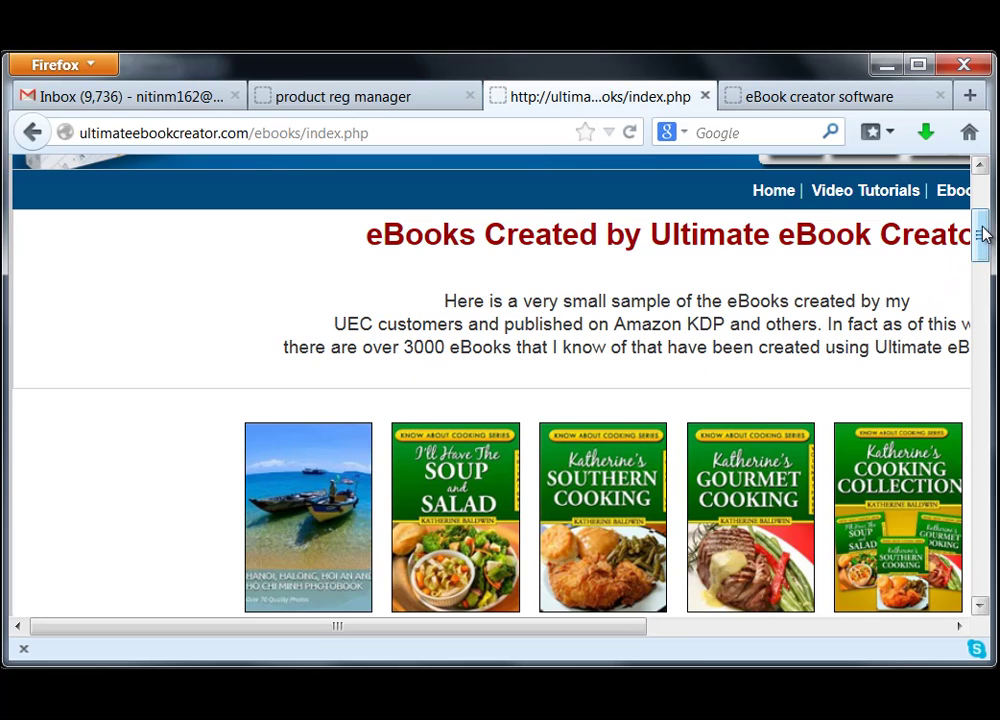
- Widen the left book-parts panel by dragging its splitter to the right
drag(983, 233, 984, 259)
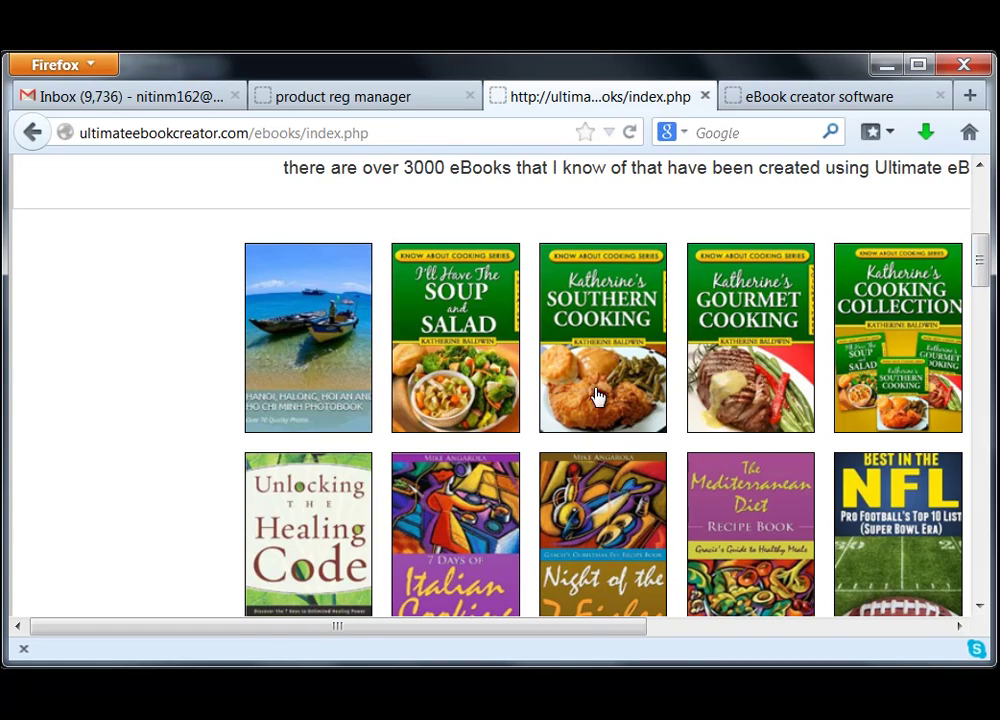
drag(263, 627, 410, 637)
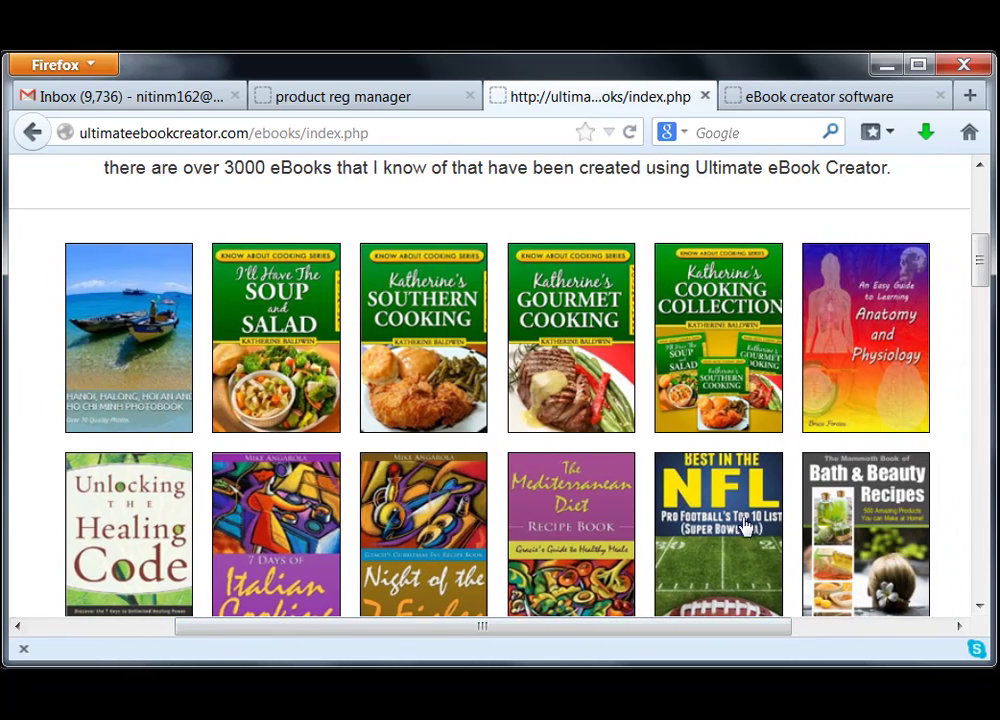
mouse_move(975, 277)
mouse_down()
mouse_move(988, 232)
mouse_move(982, 285)
mouse_up()
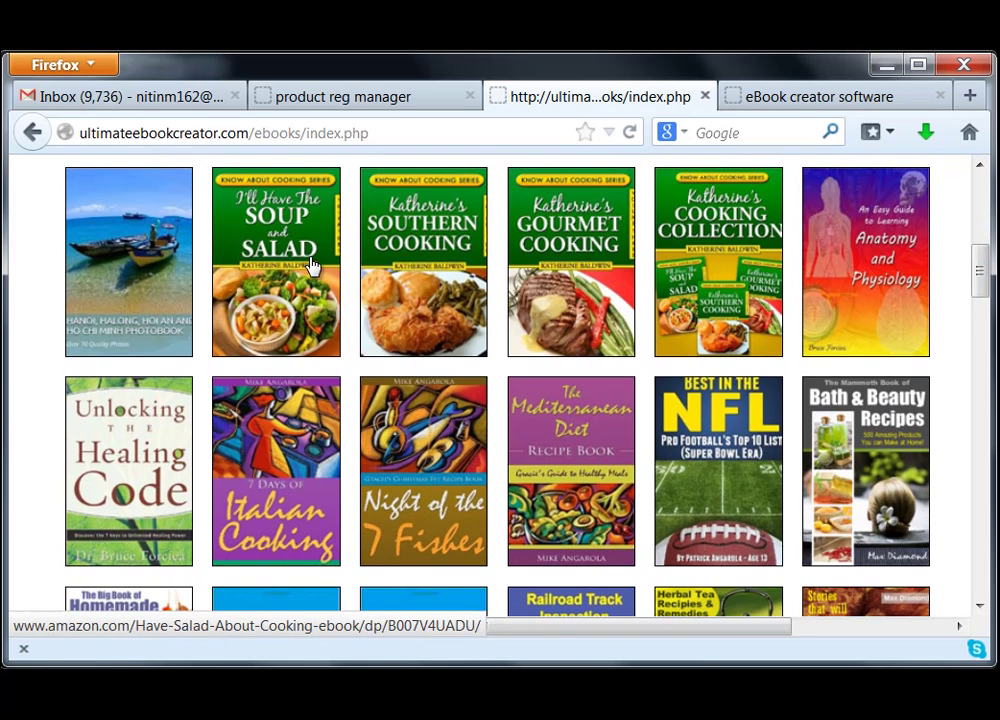
drag(983, 272, 983, 405)
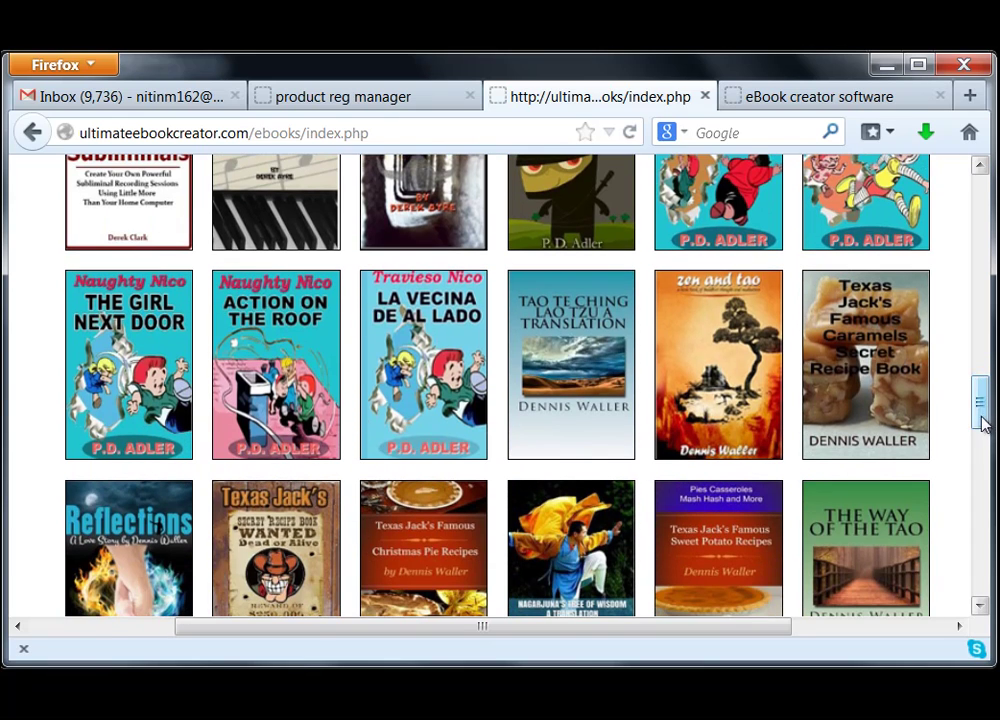
mouse_move(981, 410)
mouse_down()
mouse_move(985, 569)
mouse_move(988, 196)
mouse_move(983, 400)
mouse_up()
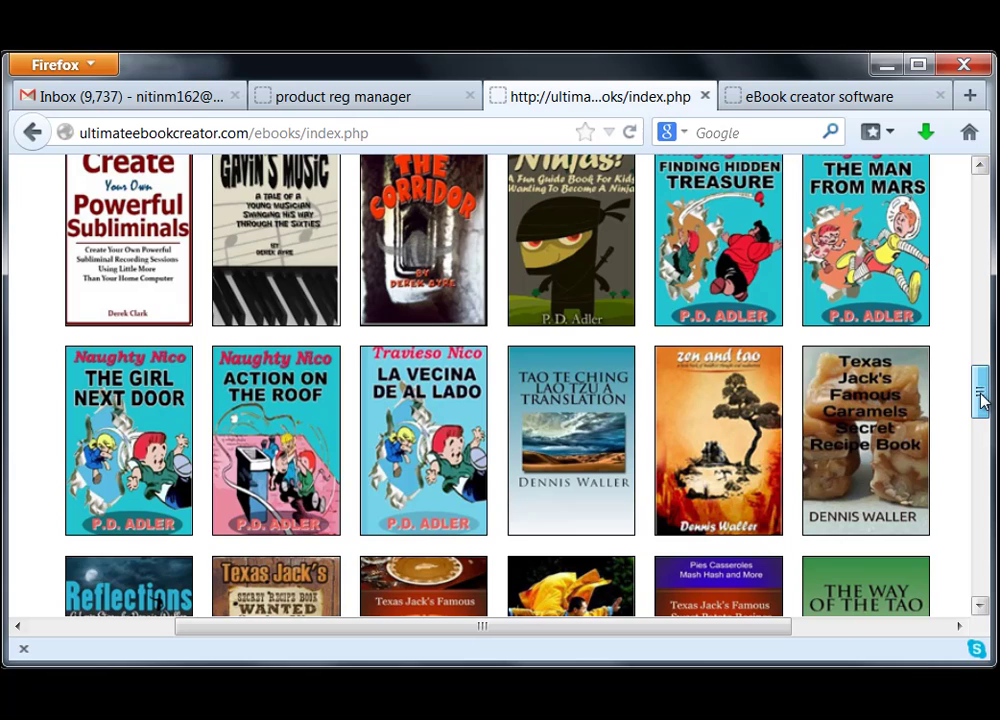
drag(983, 400, 983, 400)
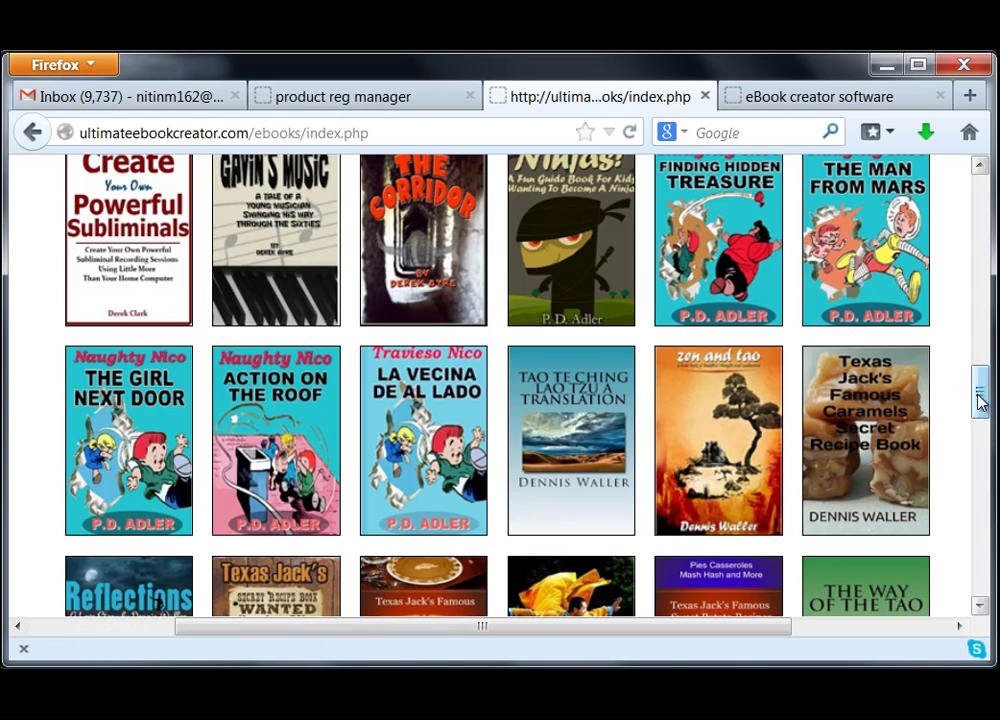
drag(985, 397, 971, 461)
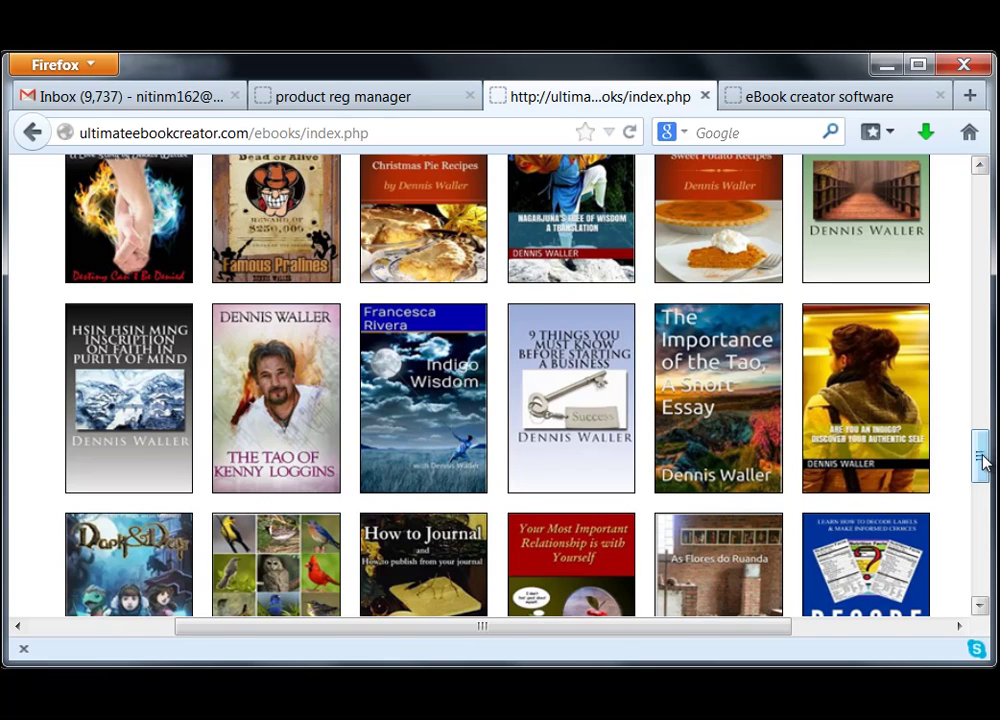
drag(985, 460, 982, 385)
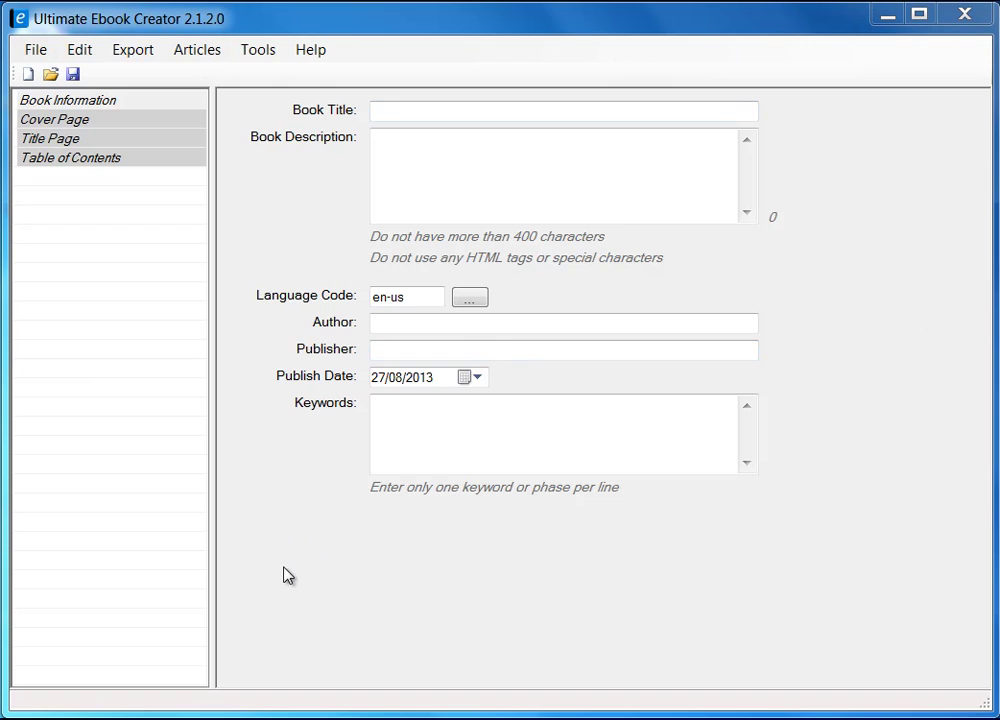
mouse_move(212, 560)
mouse_down()
mouse_move(292, 560)
mouse_move(224, 570)
mouse_up()
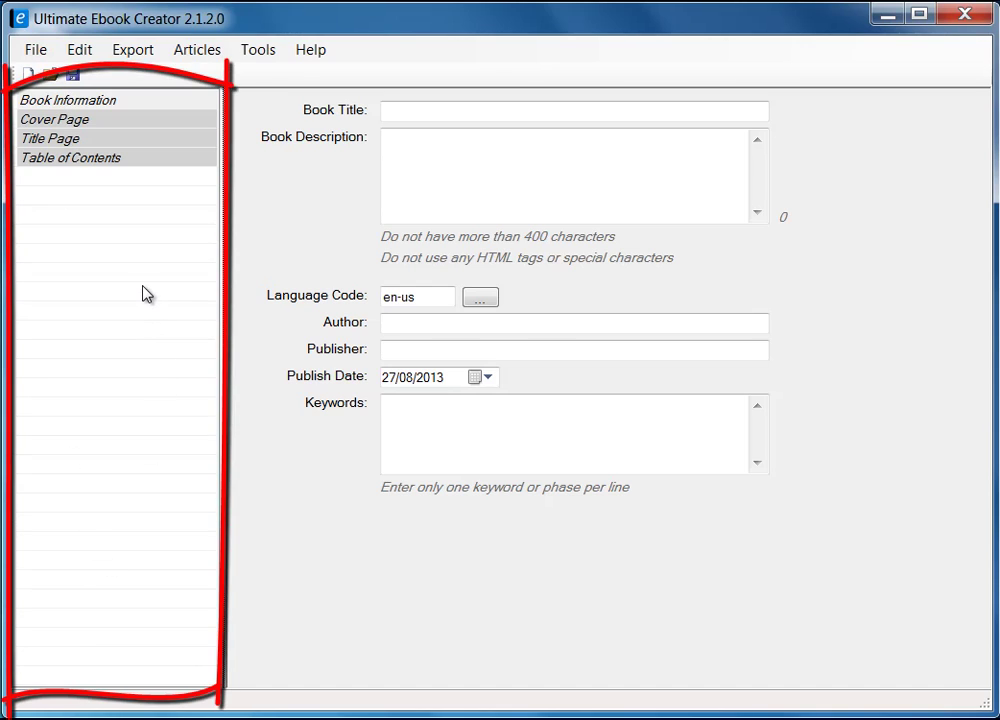
- Review Cover Page, Title Page and Table of Contents, ending back on Book Information
click(79, 102)
click(72, 120)
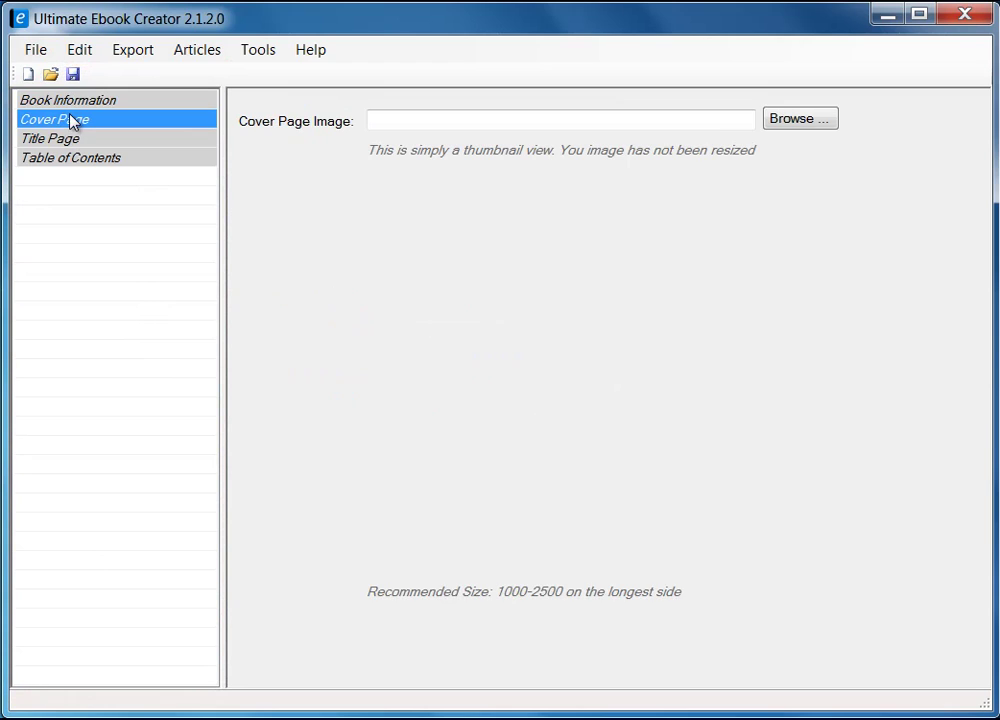
click(66, 140)
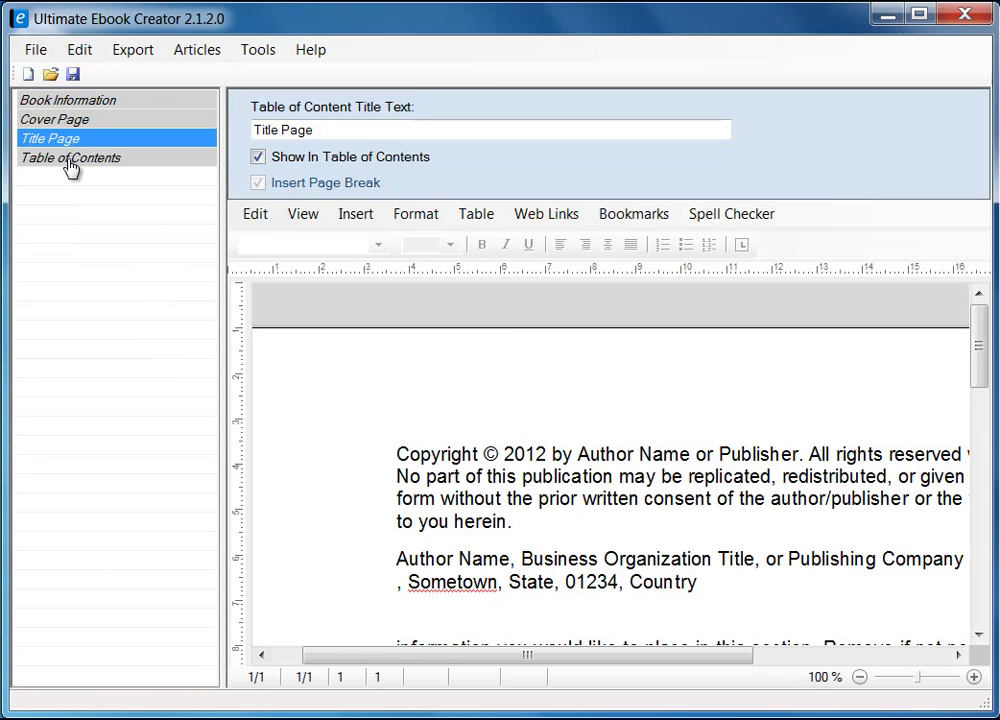
click(70, 160)
click(62, 137)
click(64, 119)
click(72, 101)
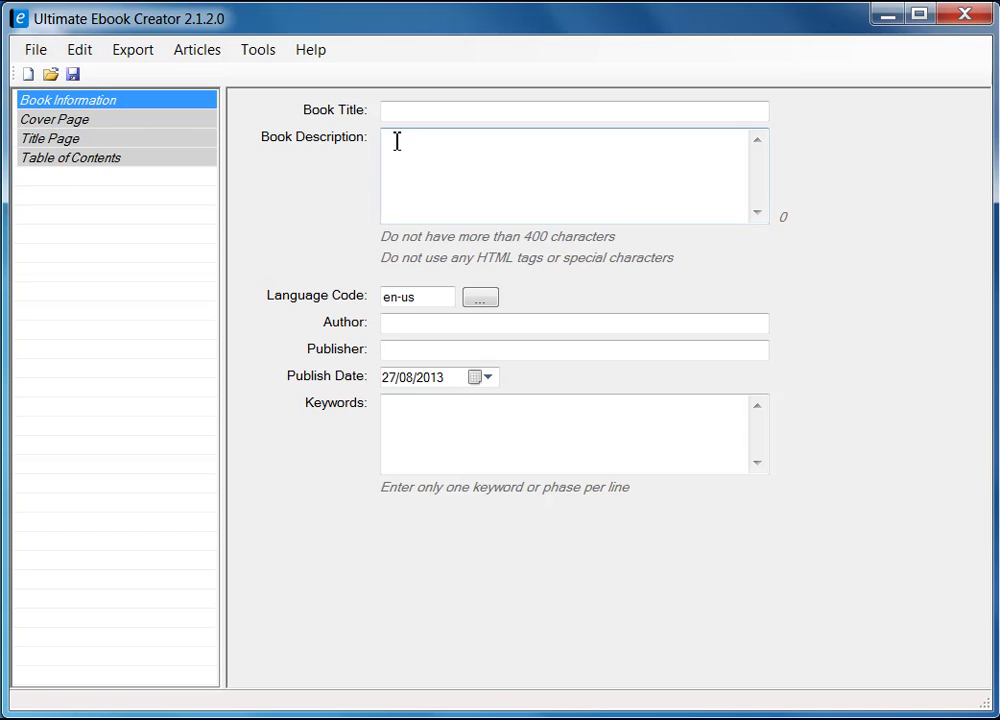
- Step through Cover Page and Title Page to the Table of Contents listing only Title Page
click(66, 124)
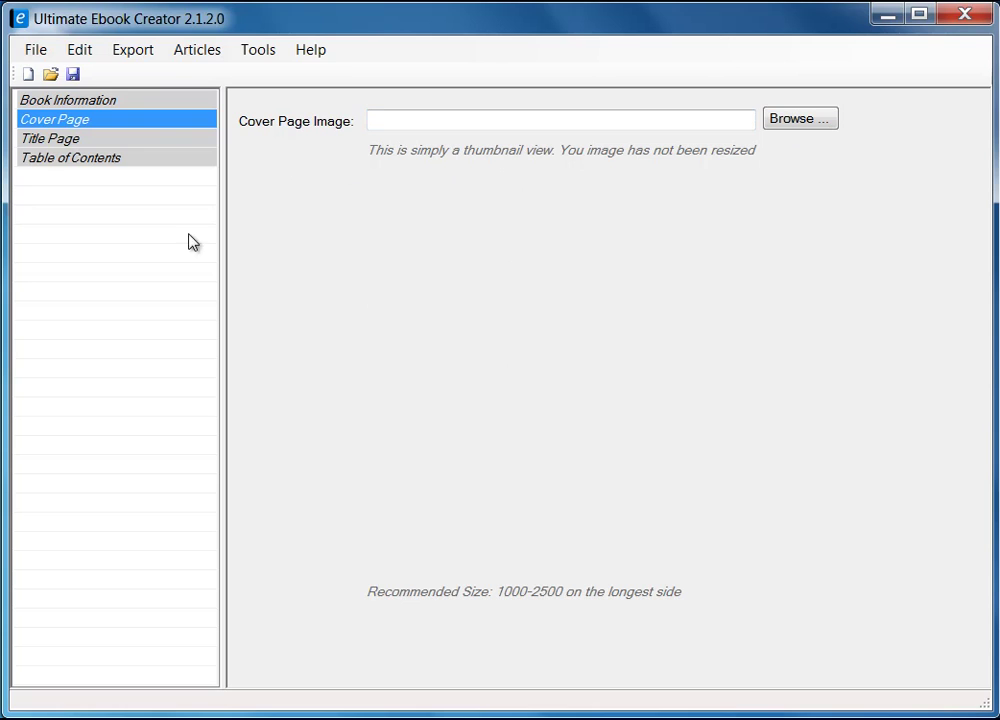
click(54, 143)
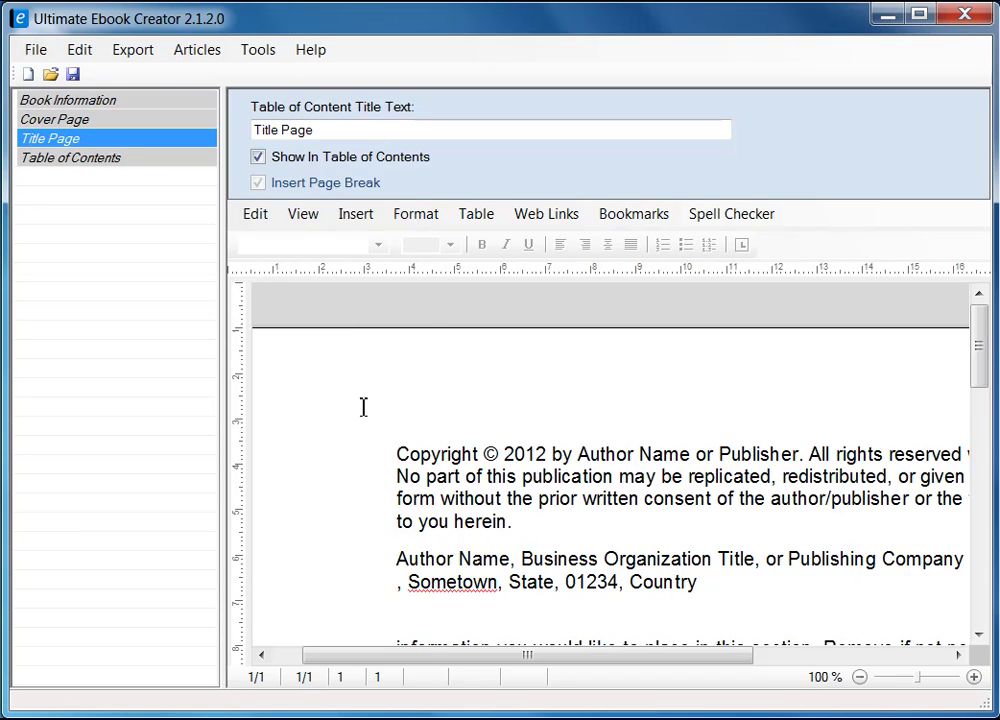
click(110, 163)
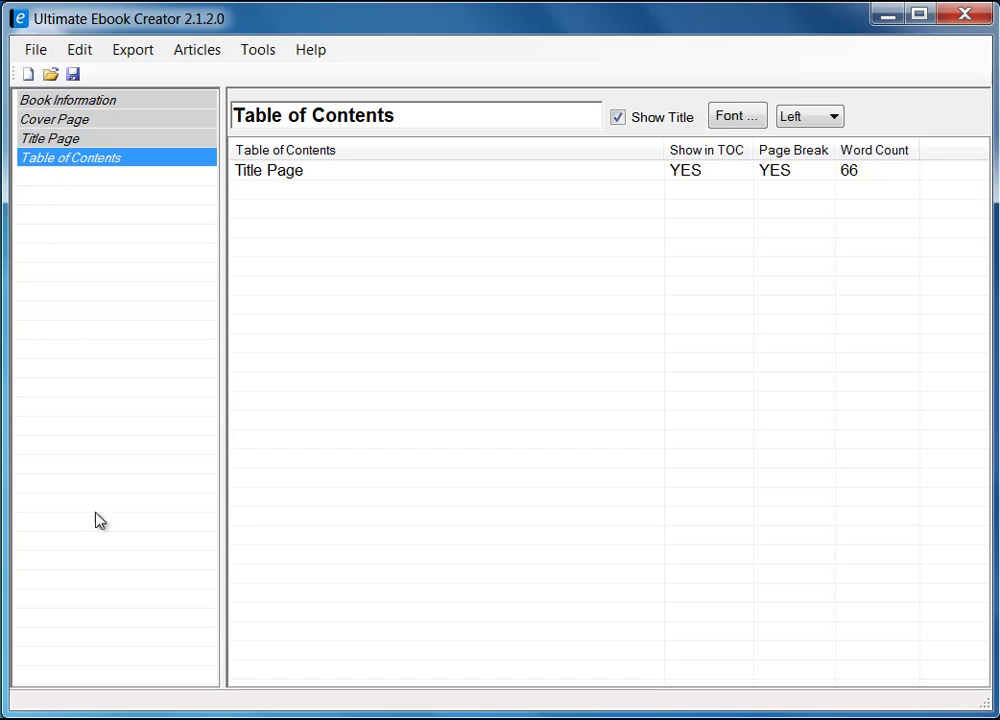
- Bring up the Add Chapter context menu, then dismiss it by returning to Book Information
right_click(64, 200)
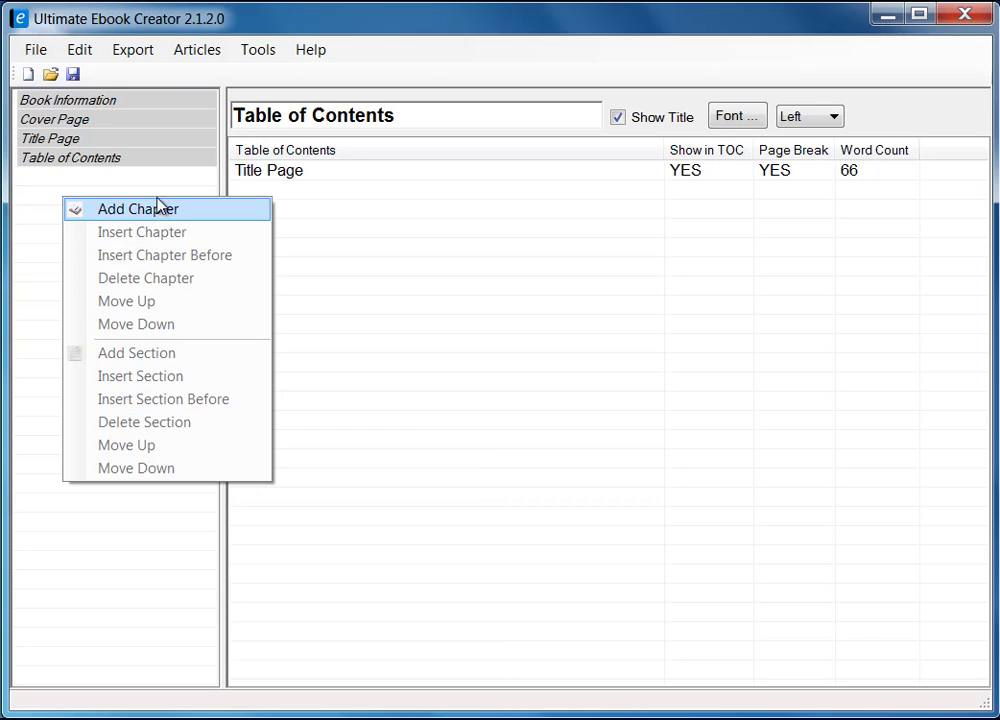
click(100, 104)
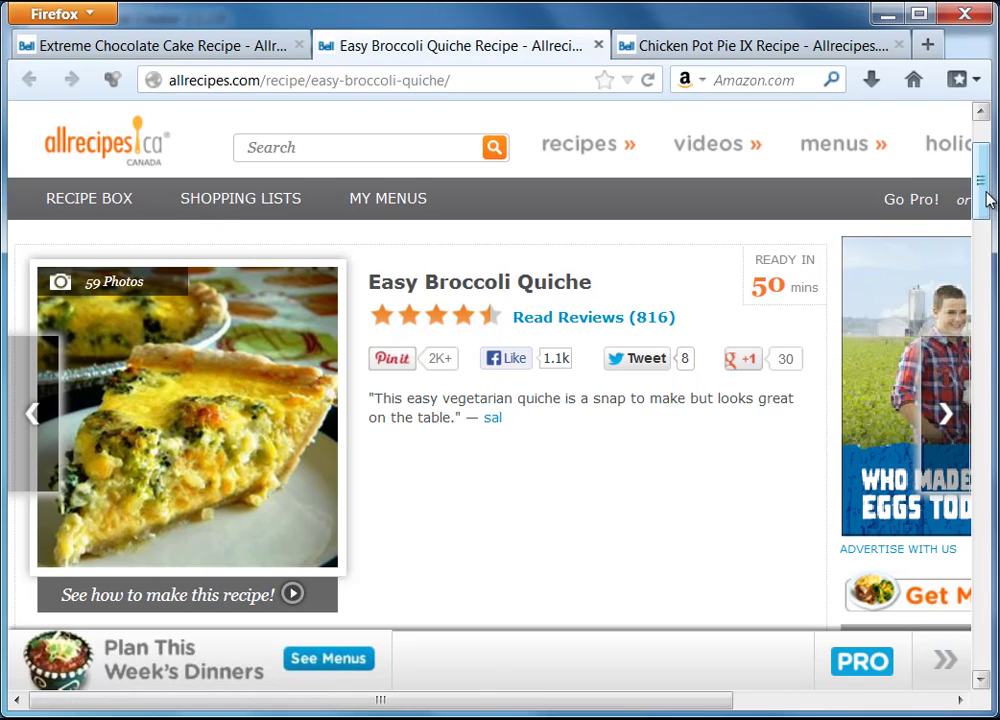
- Scroll through the Easy Broccoli Quiche, Chicken Pot Pie IX and Extreme Chocolate Cake recipes, ending on the quiche
scroll(985, 197, up, 3)
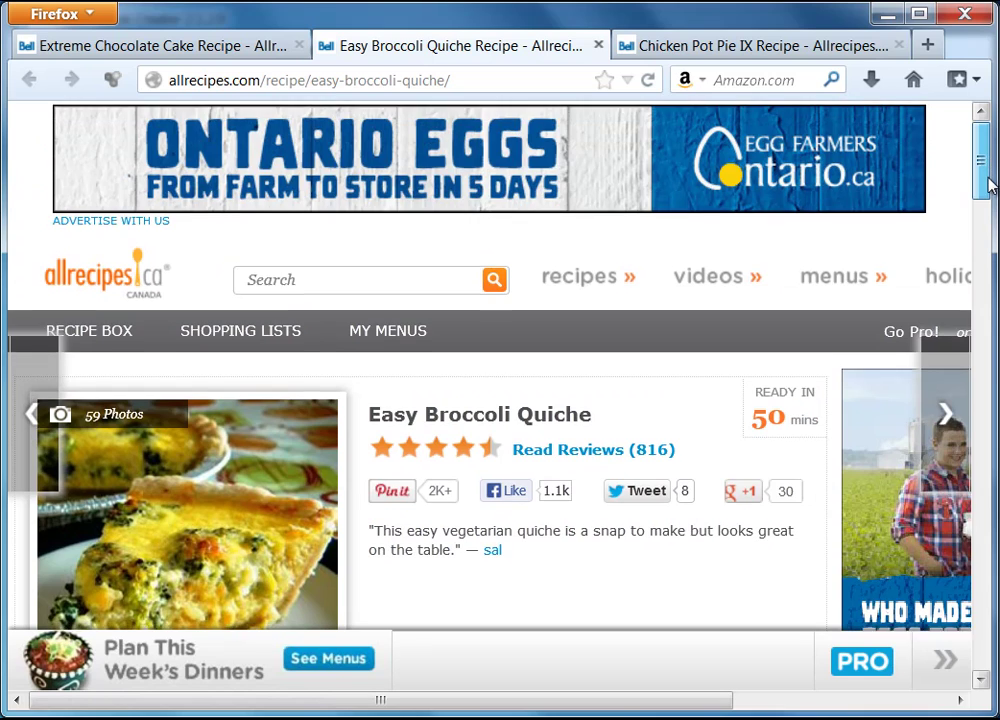
scroll(990, 185, down, 4)
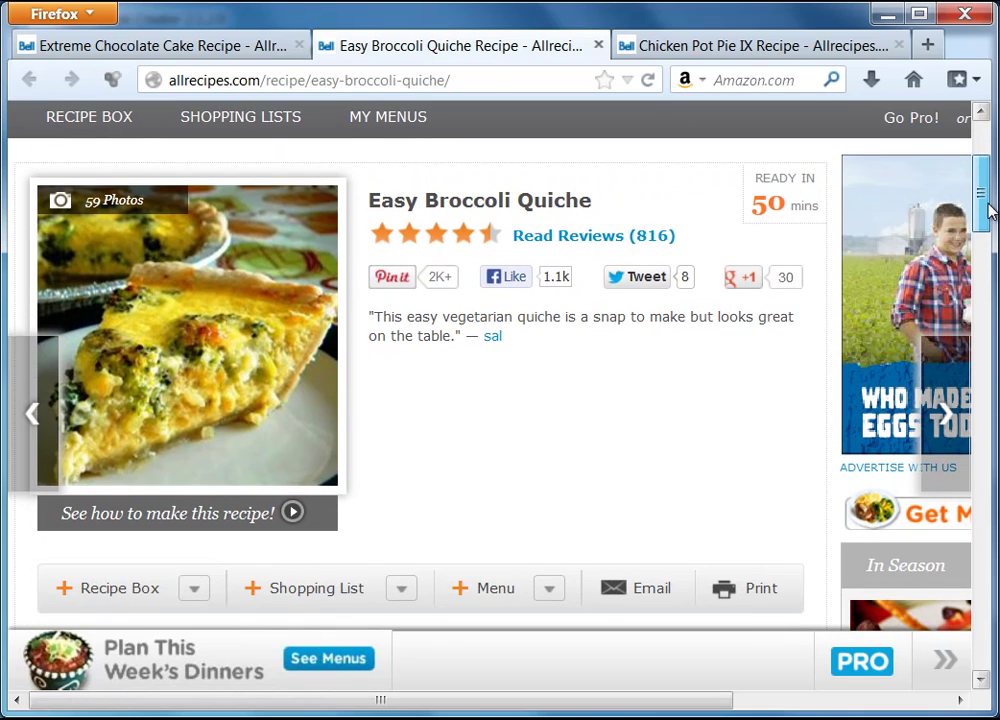
drag(990, 210, 990, 215)
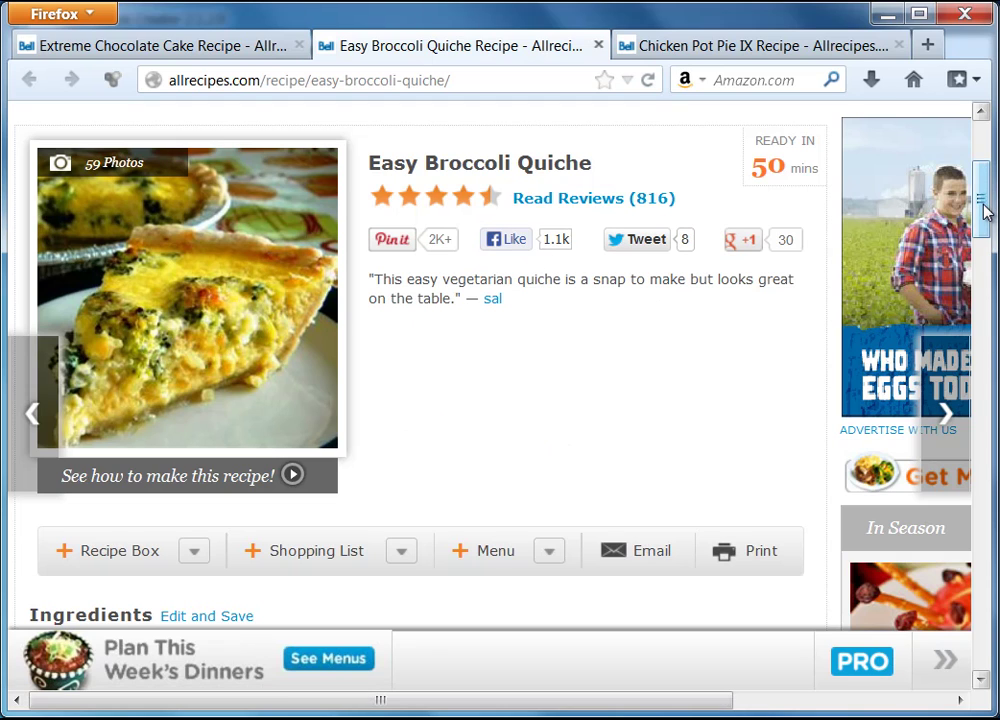
mouse_move(984, 209)
mouse_down()
mouse_move(987, 224)
mouse_move(989, 196)
mouse_up()
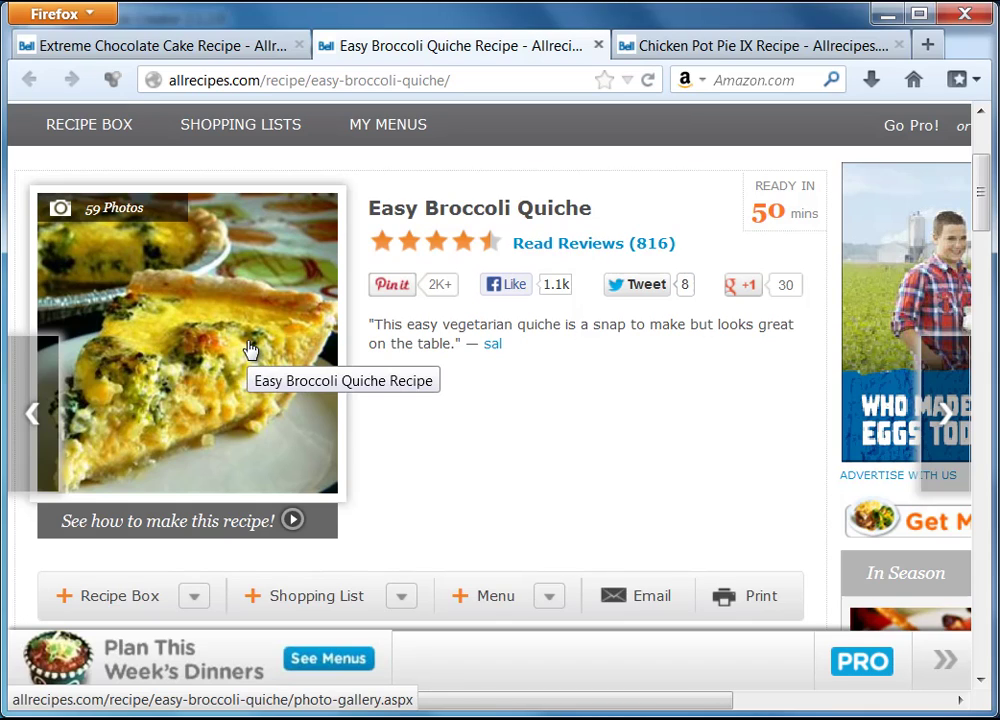
click(690, 48)
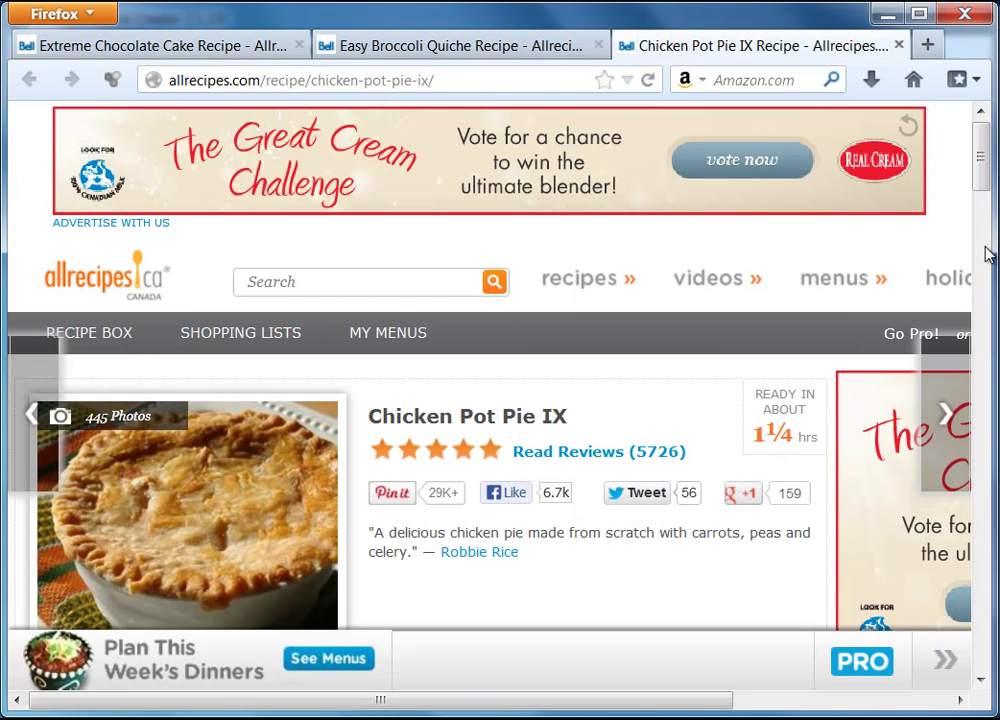
mouse_move(981, 163)
mouse_down()
mouse_move(981, 193)
mouse_move(981, 182)
mouse_up()
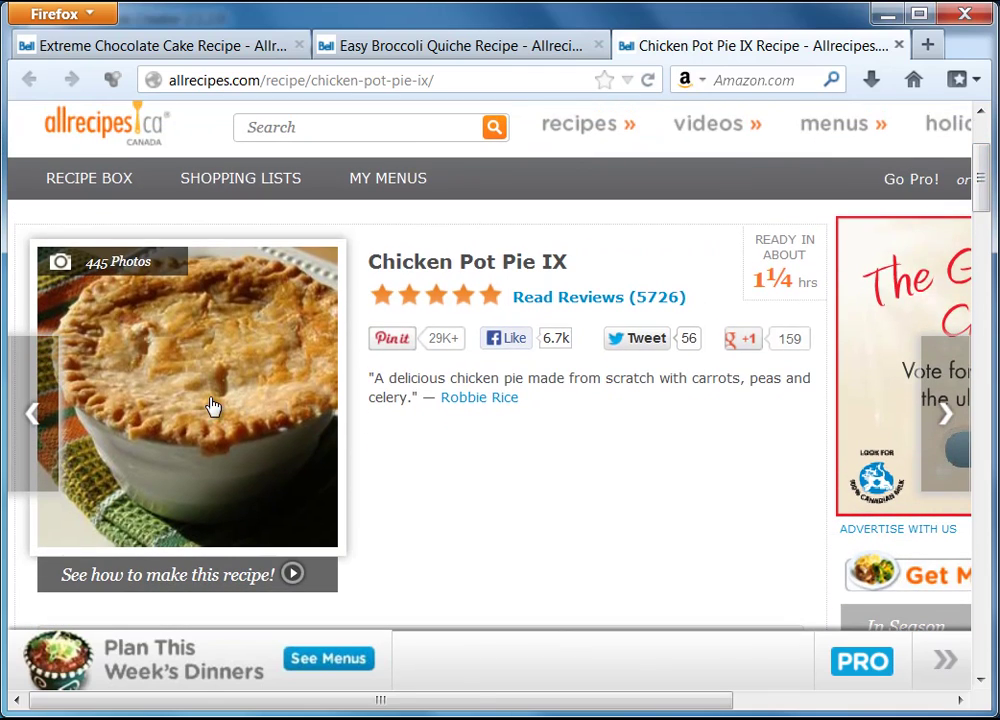
click(116, 46)
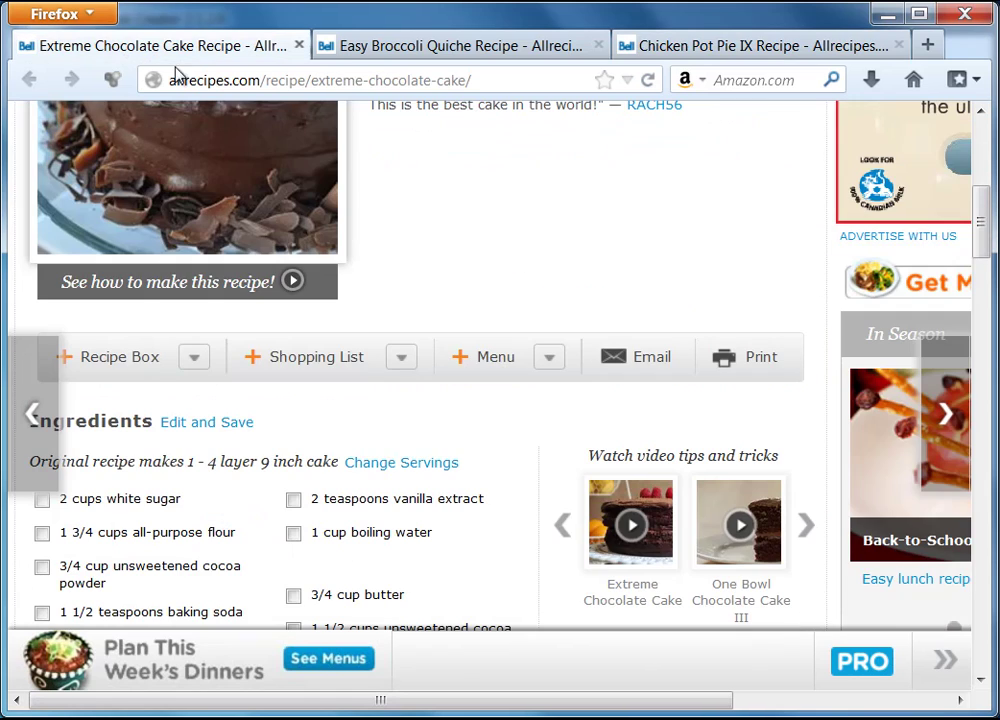
drag(991, 223, 984, 193)
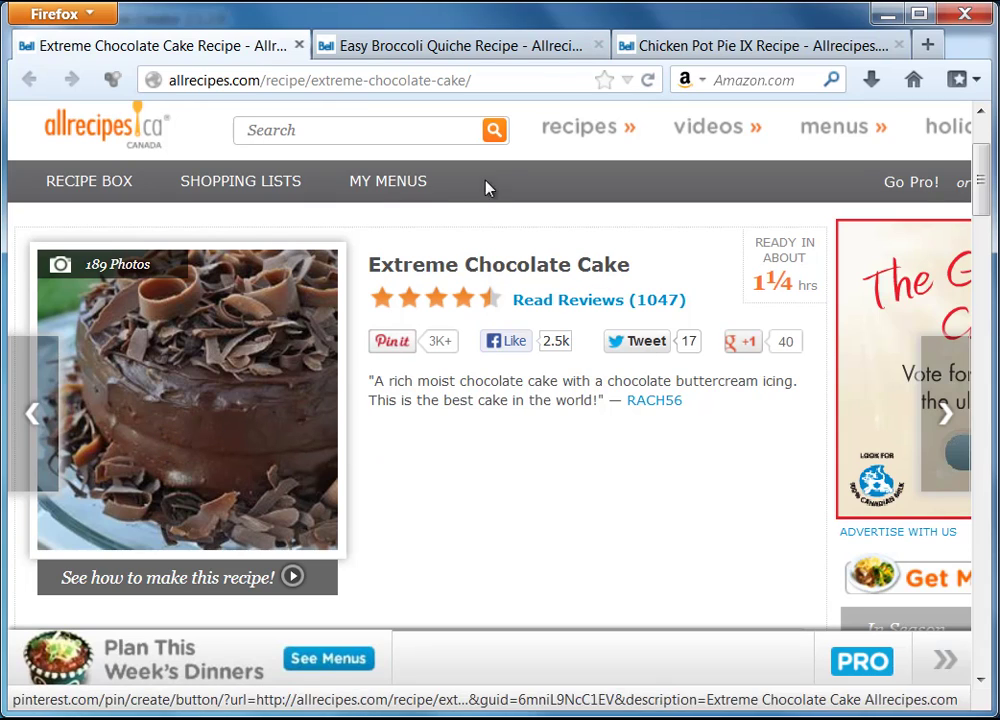
click(471, 48)
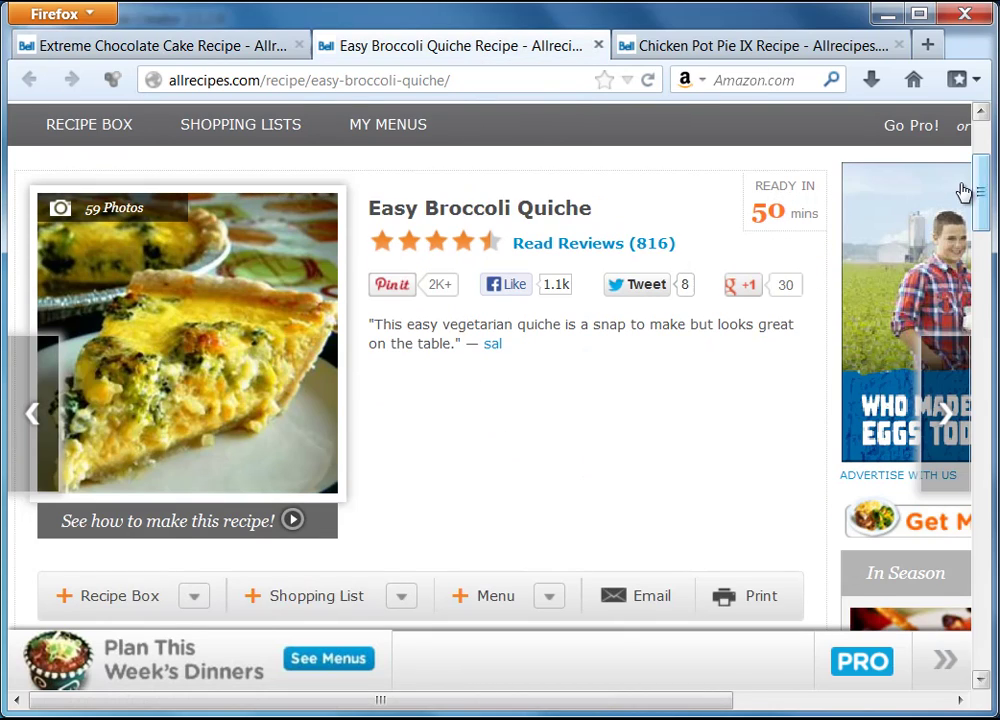
drag(980, 205, 990, 303)
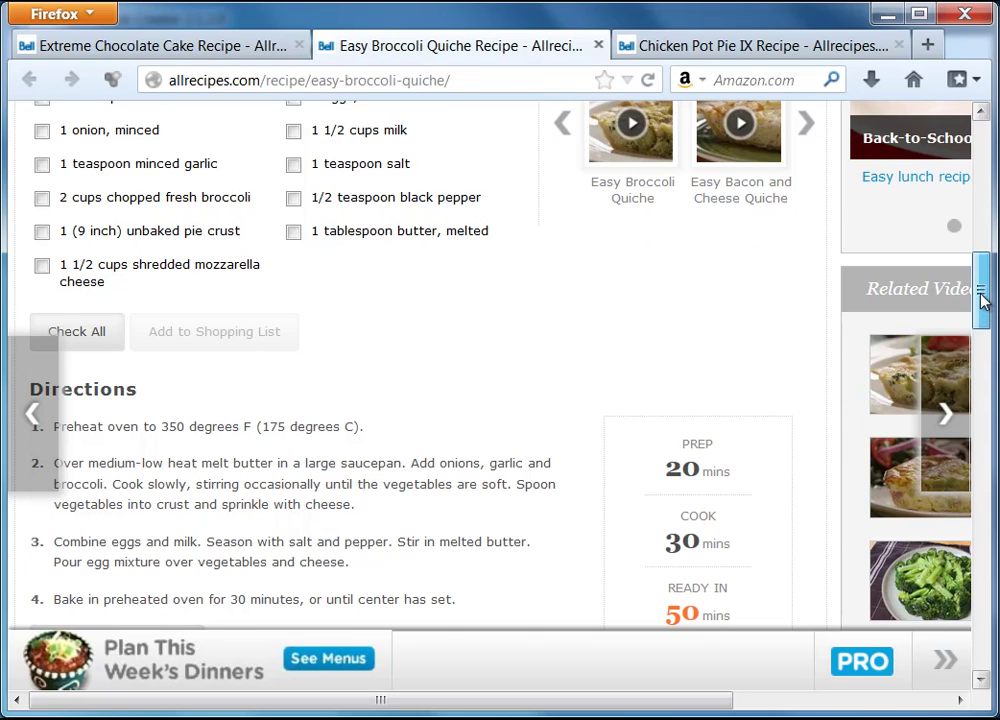
drag(985, 300, 979, 218)
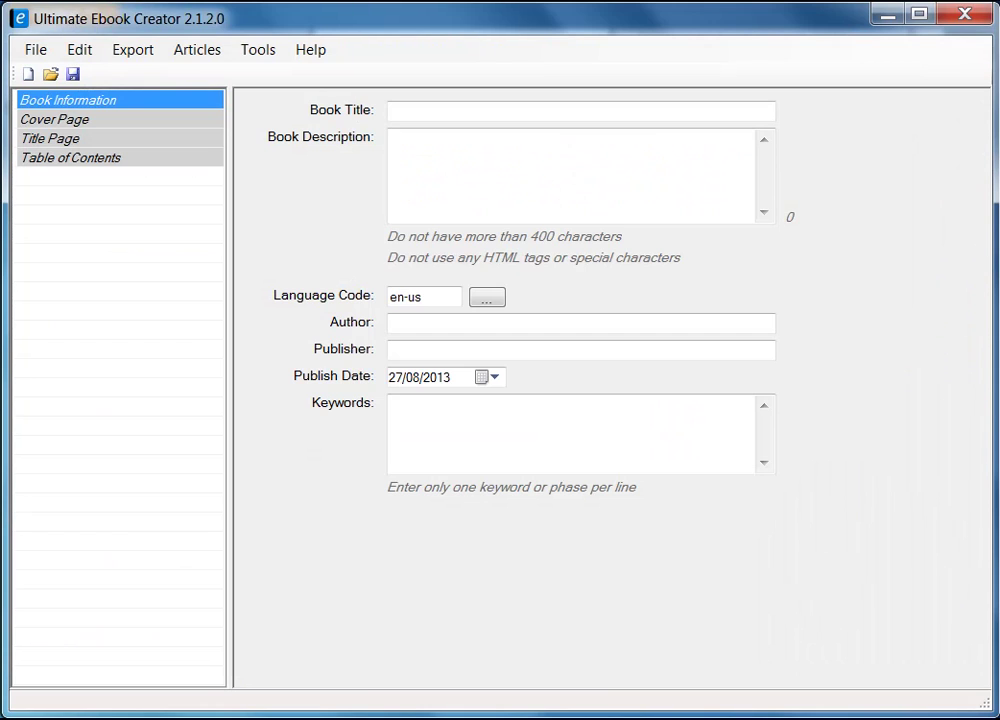
- Move focus into the empty Book Title field of the Book Information form
key(Tab)
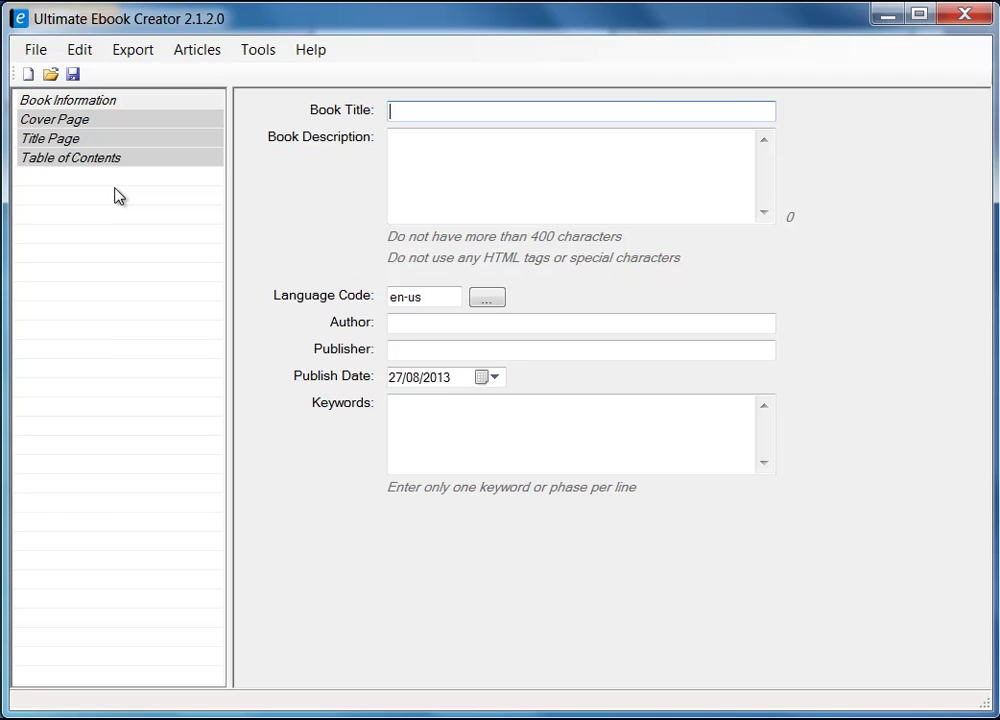
click(147, 50)
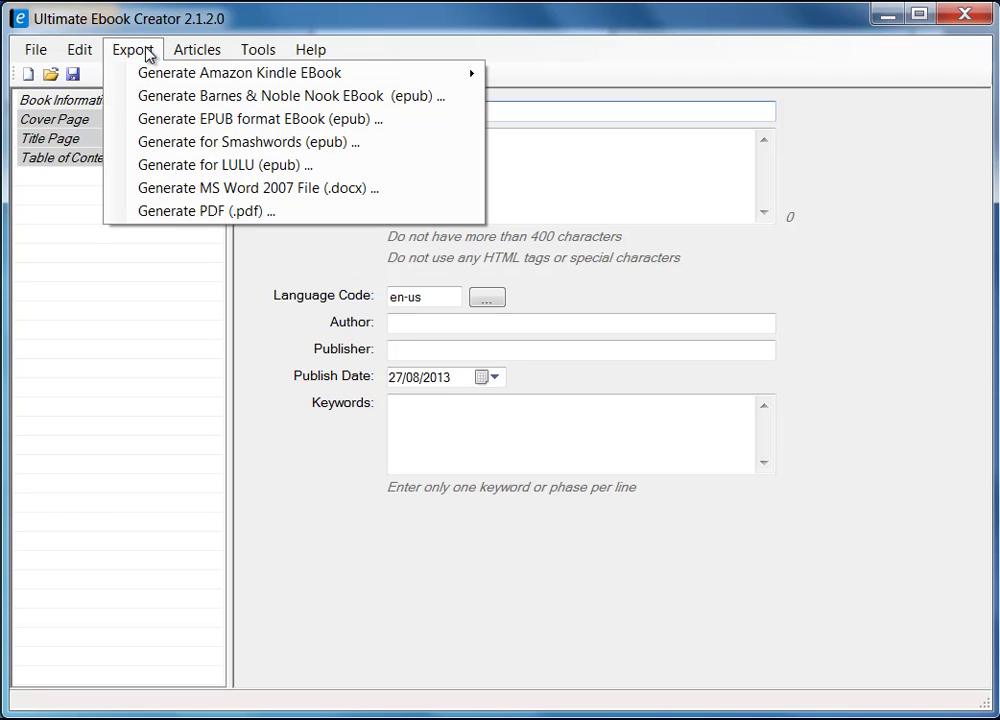
mouse_move(395, 78)
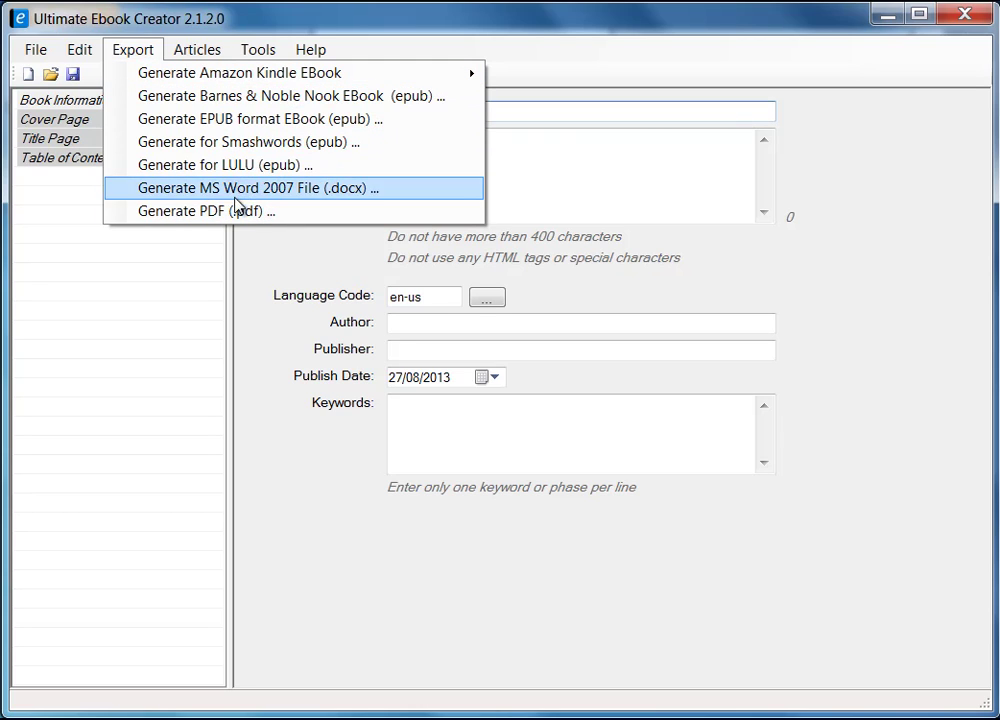
mouse_move(280, 82)
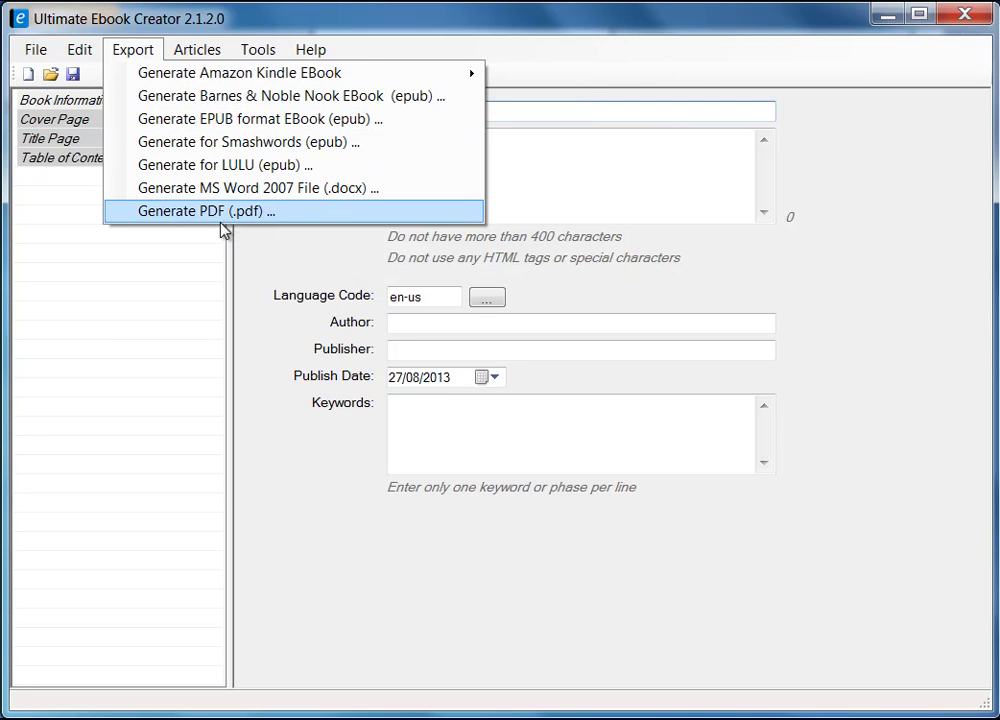
click(37, 50)
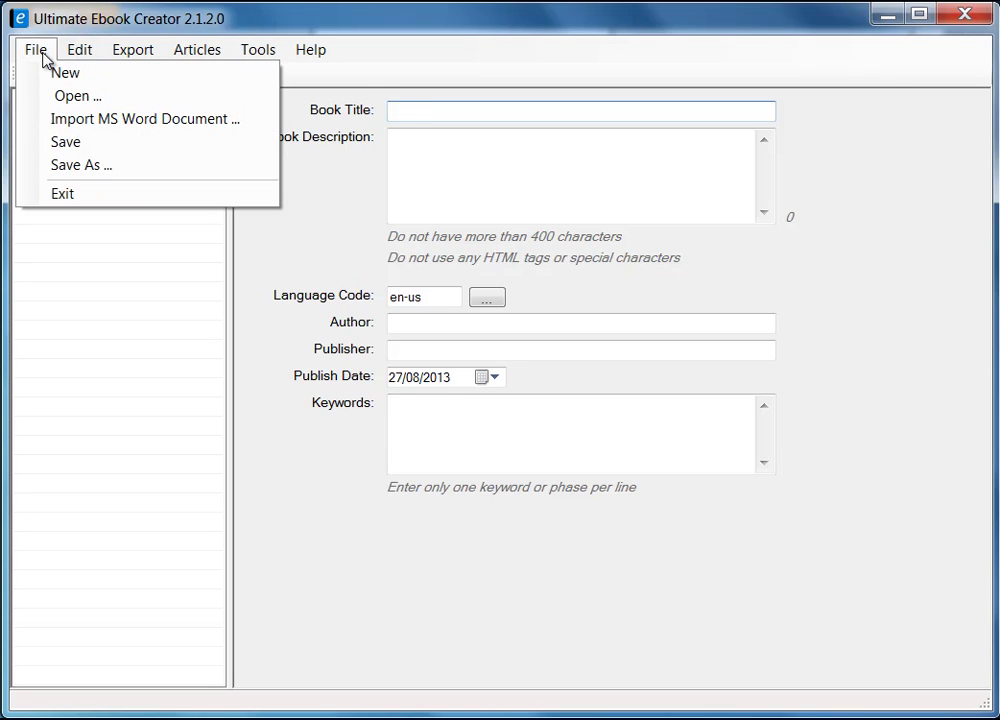
mouse_move(133, 60)
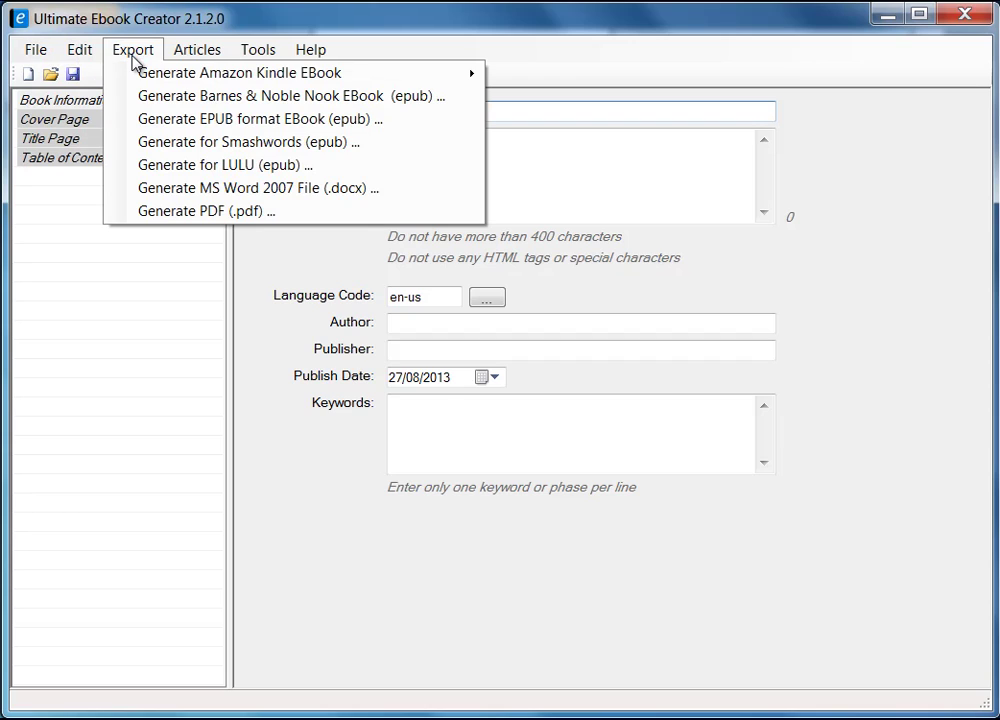
mouse_move(143, 78)
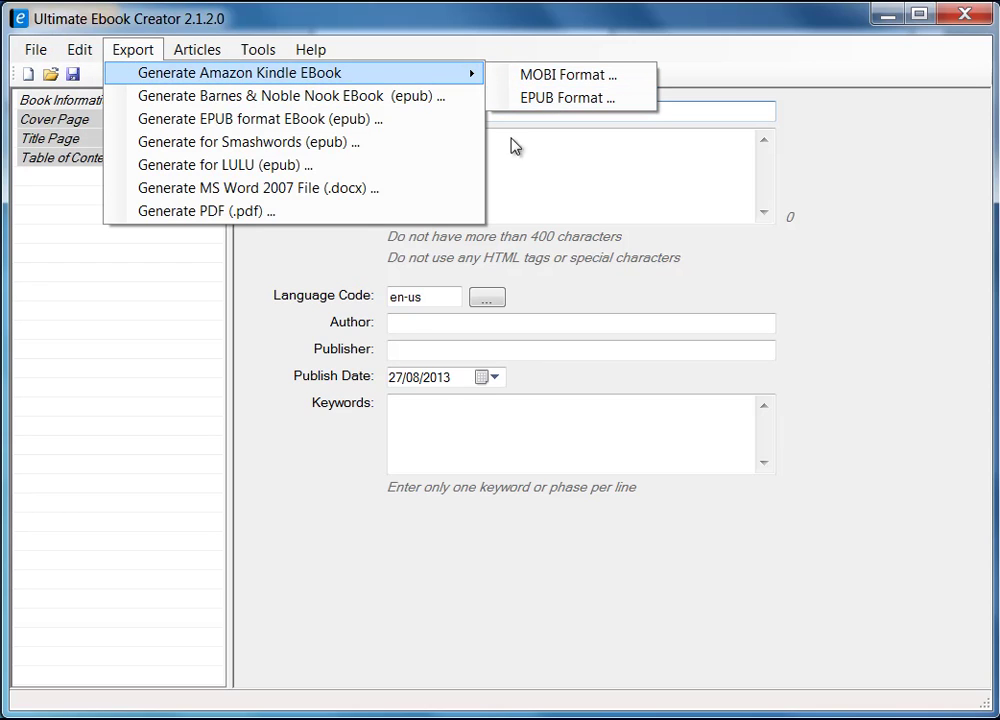
click(169, 315)
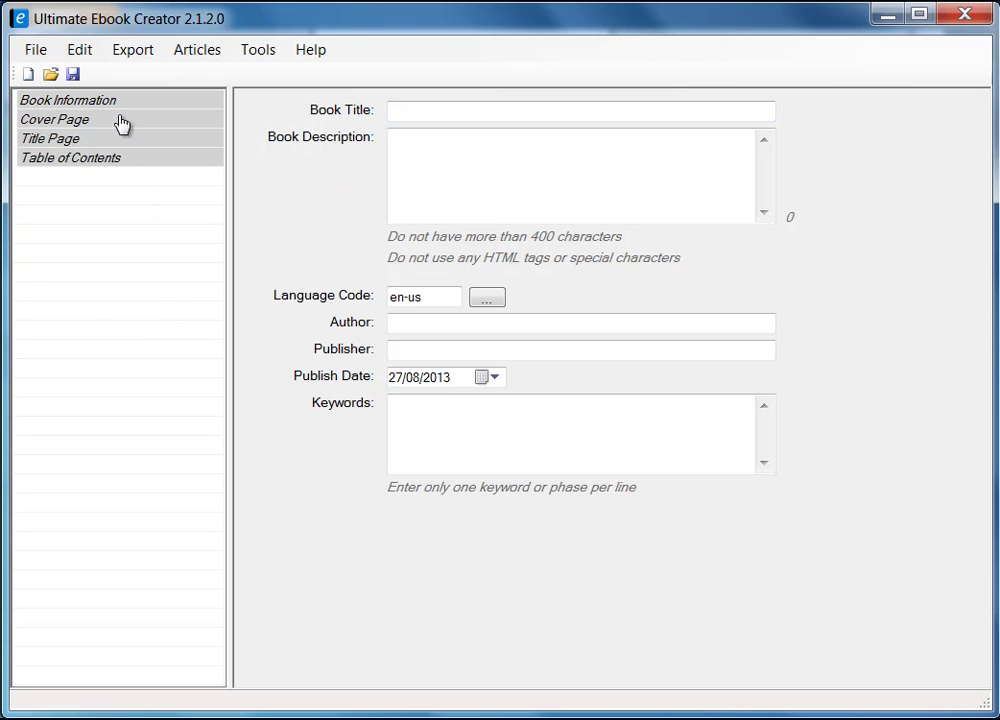
click(35, 50)
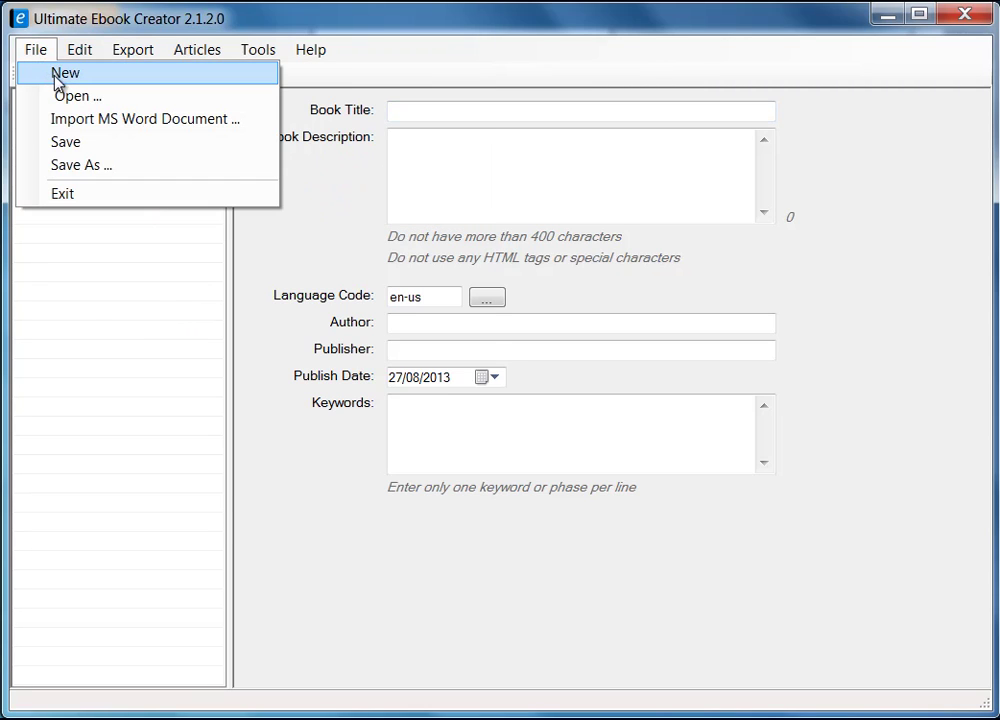
- Start a new blank ebook, declining to save changes to the previous one
click(54, 74)
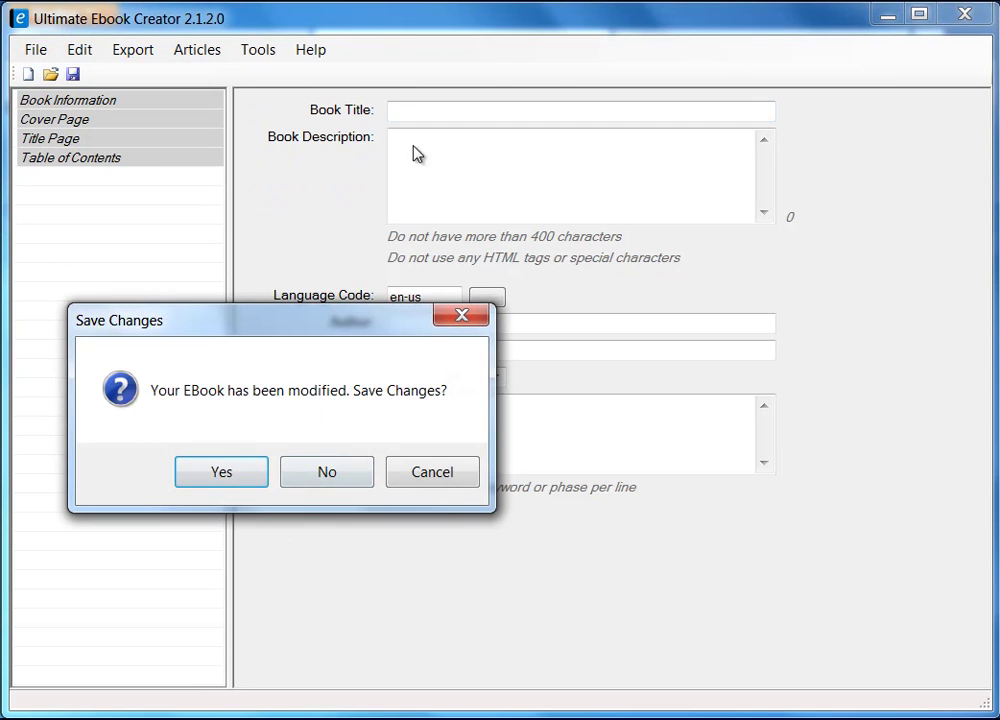
click(346, 475)
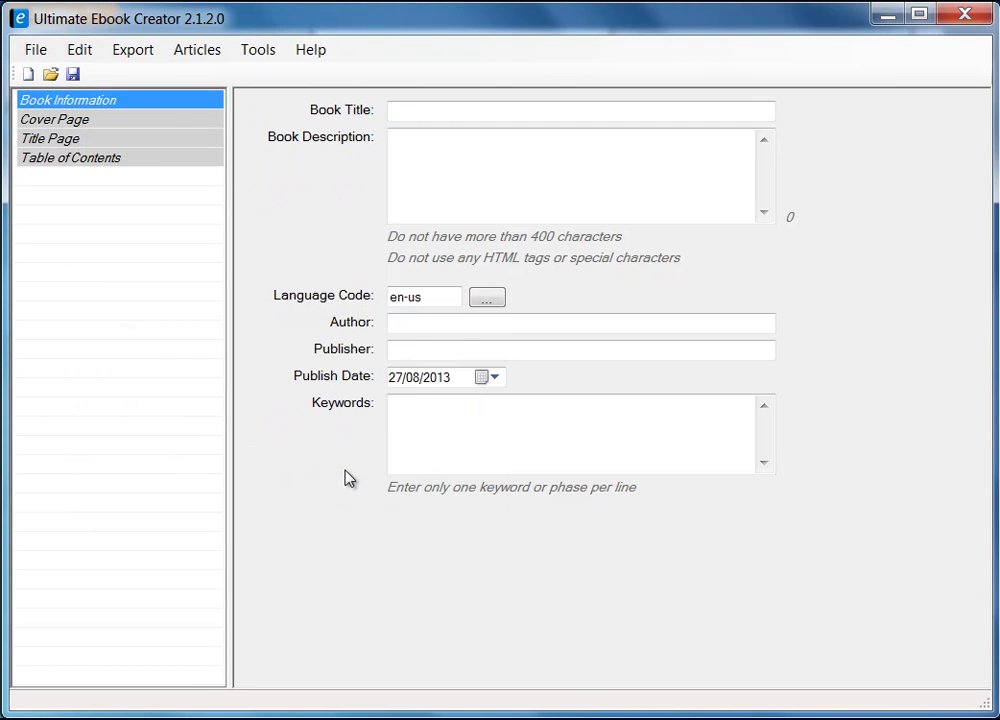
click(440, 118)
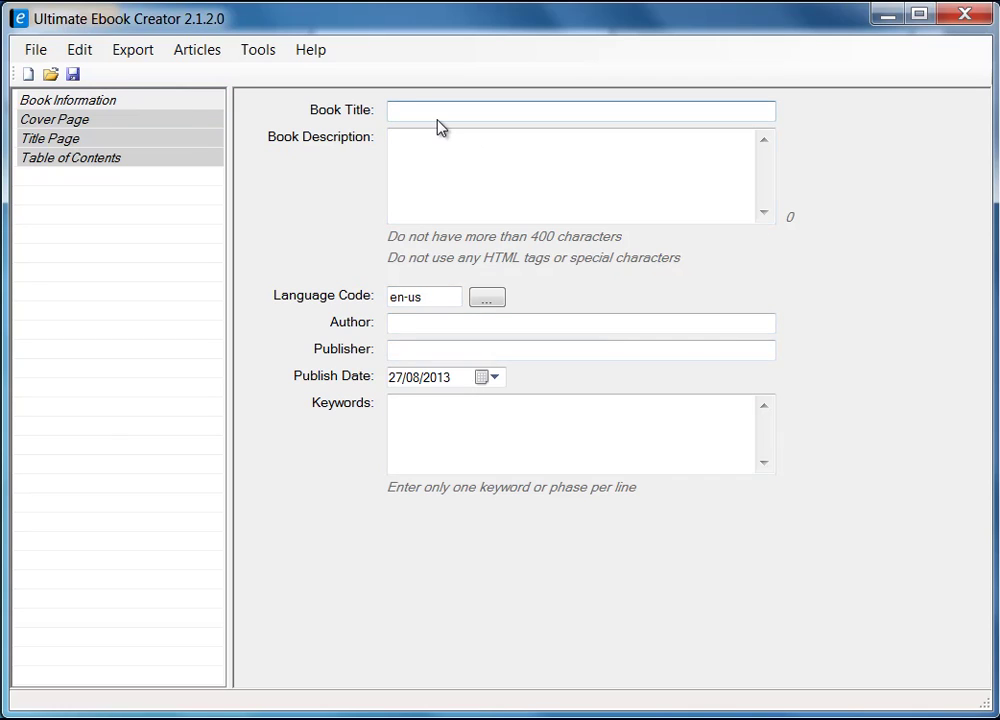
- Enter the recipe book's title and copy-paste the same text into Book Description
text(Prabha's Recipe Book)
drag(647, 107, 301, 98)
click(482, 161)
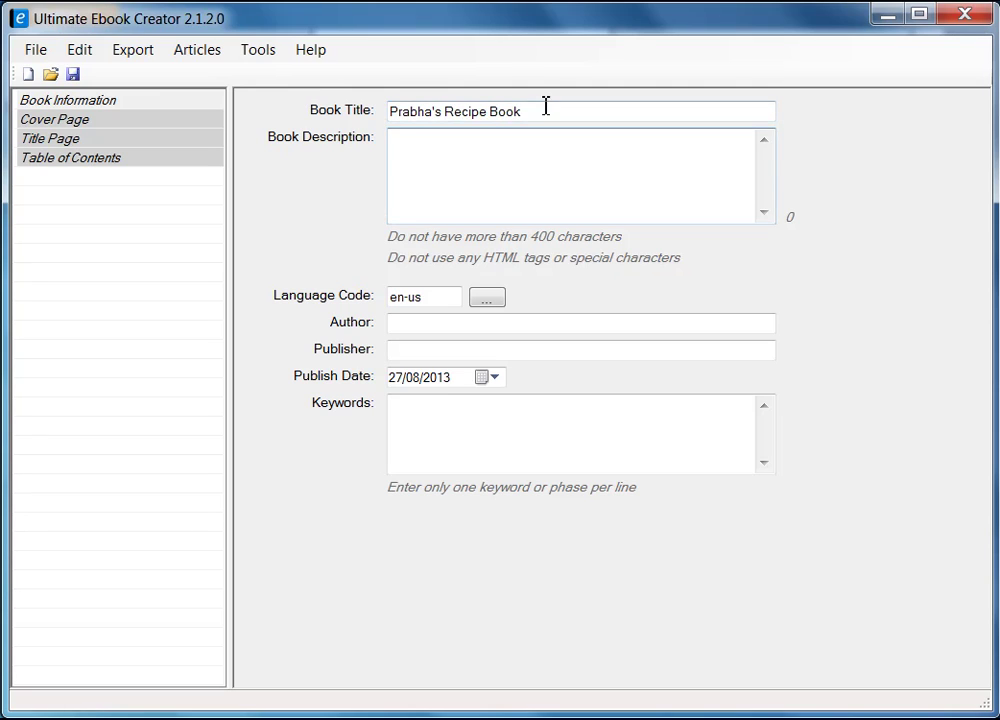
drag(546, 106, 326, 100)
right_click(430, 110)
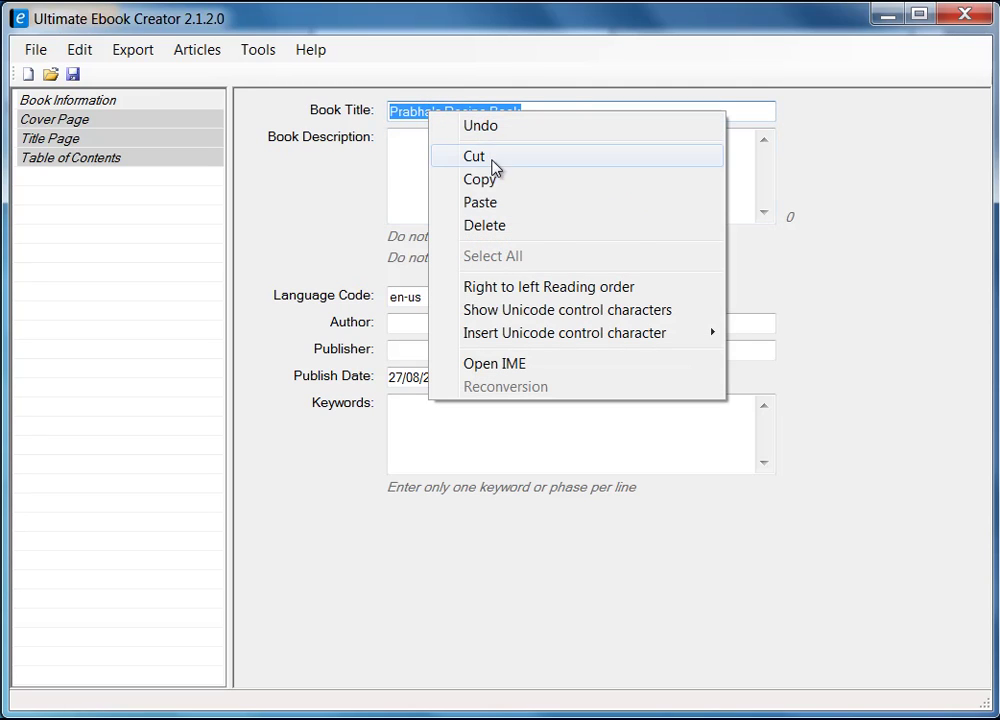
click(495, 178)
click(473, 179)
right_click(470, 180)
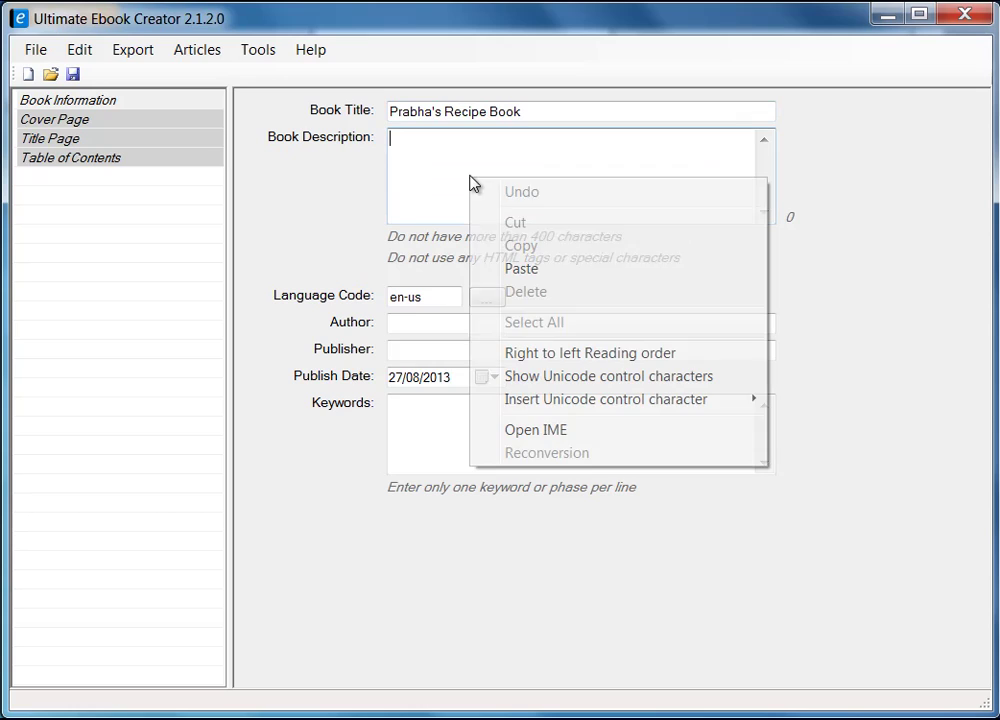
click(556, 270)
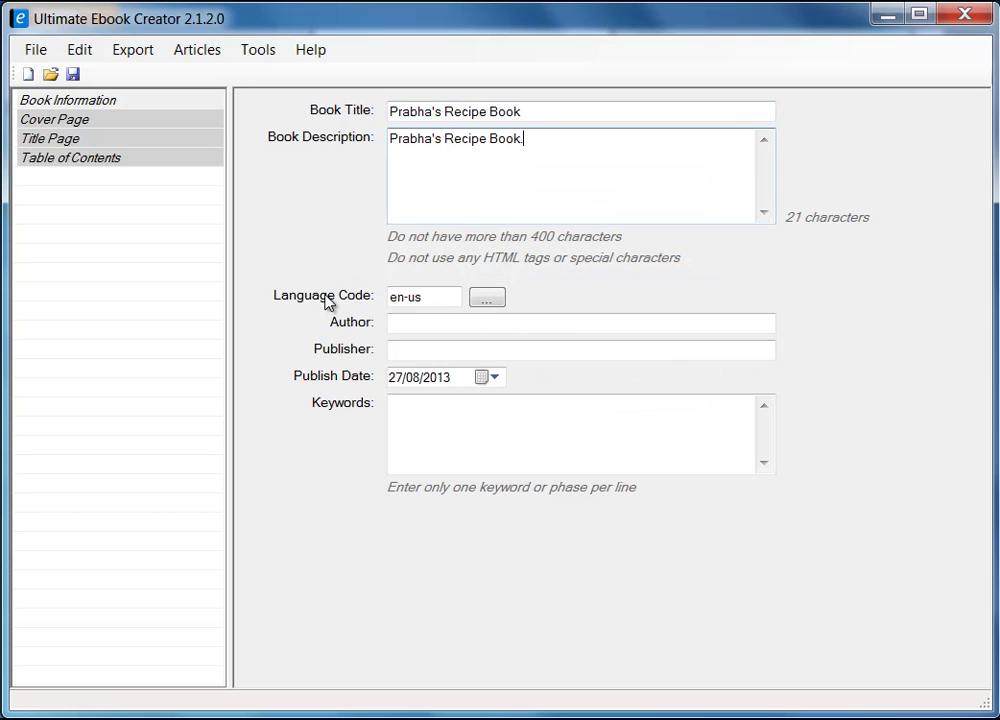
- Keep language en-us and fill in the author and publisher names
click(489, 302)
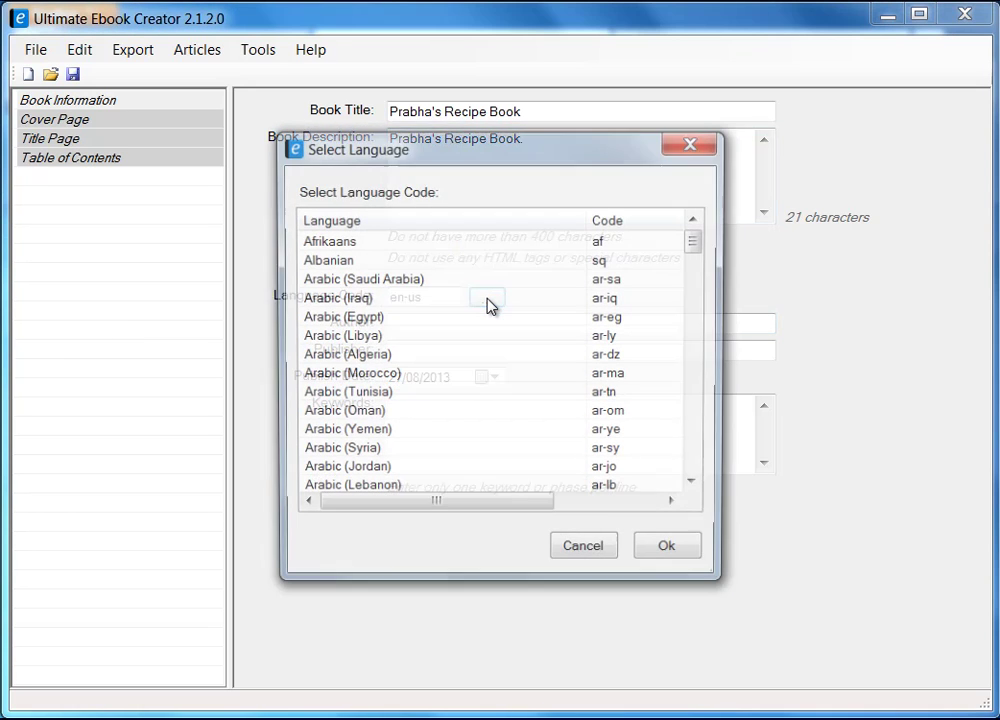
drag(696, 245, 710, 475)
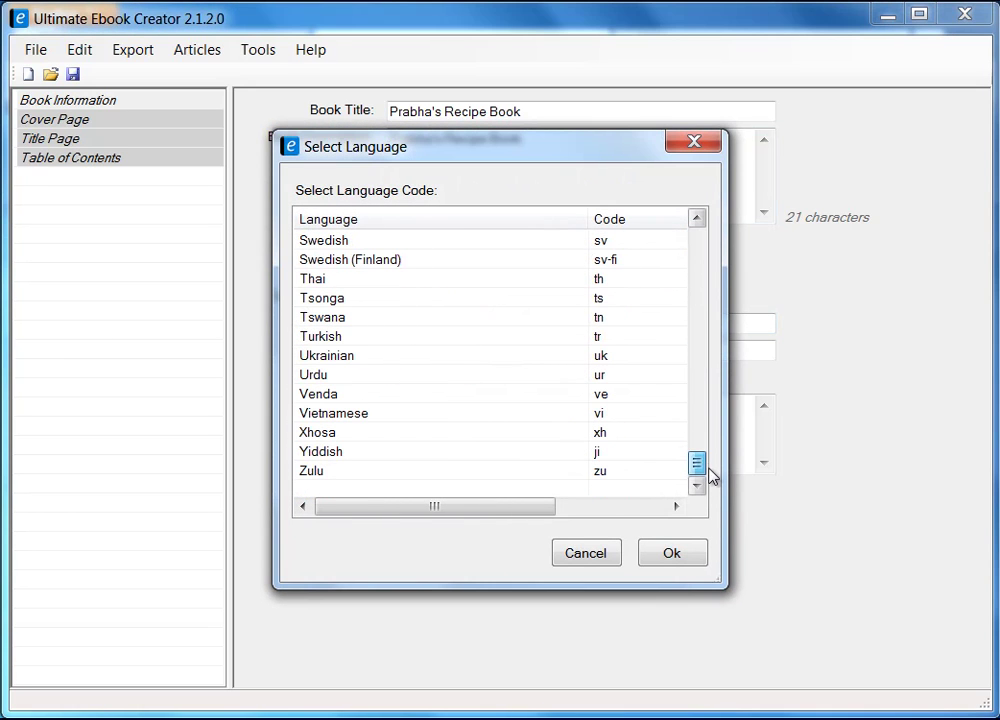
click(597, 557)
click(430, 328)
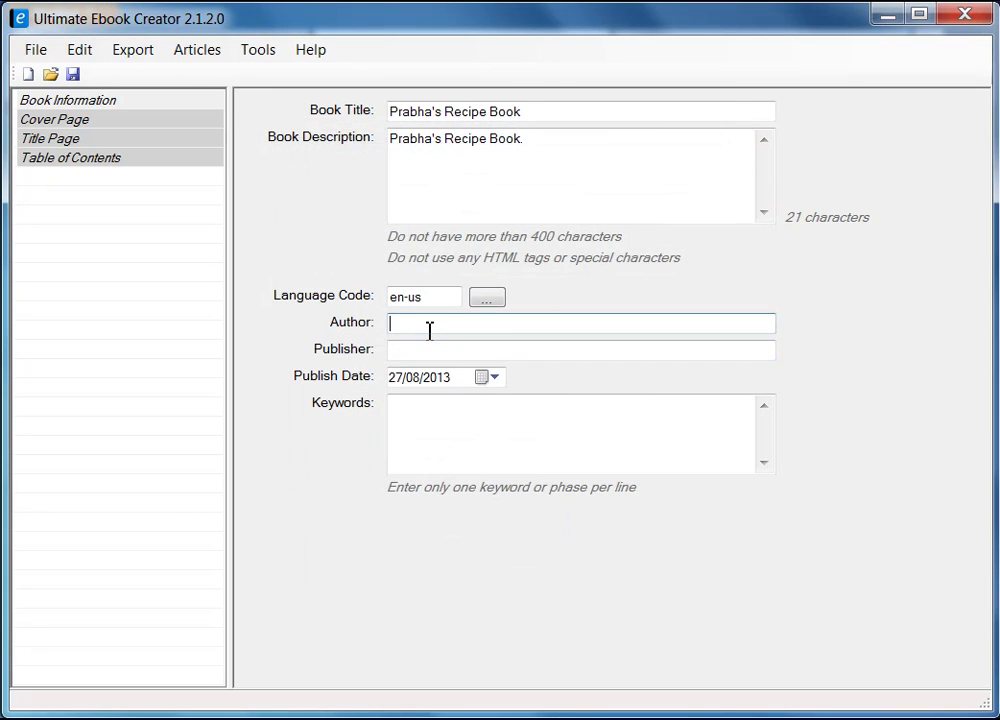
click(433, 347)
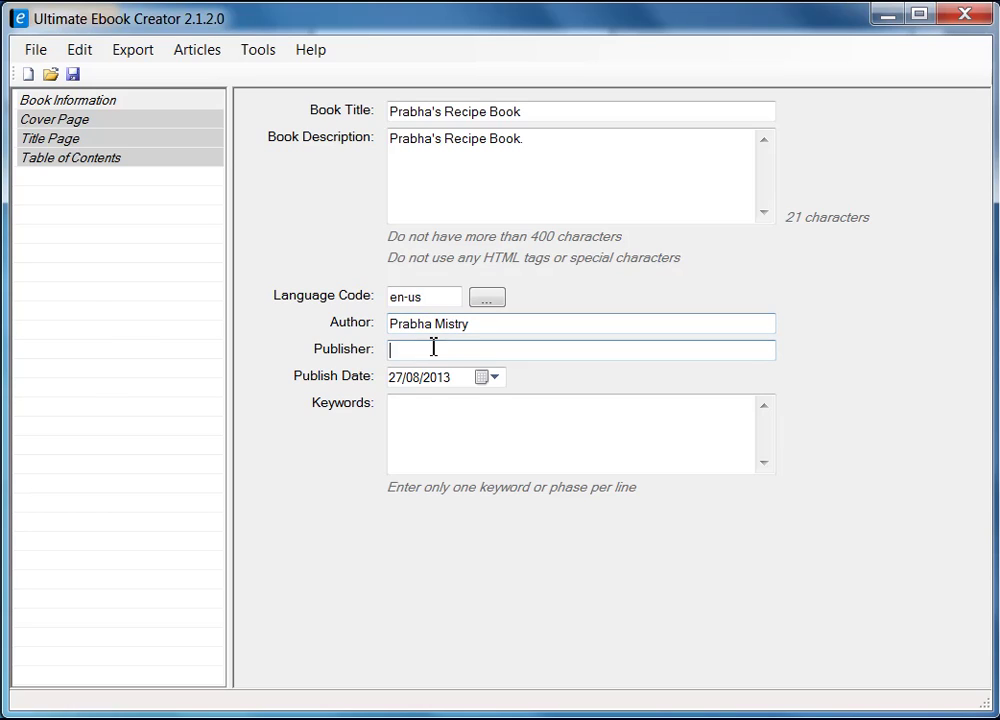
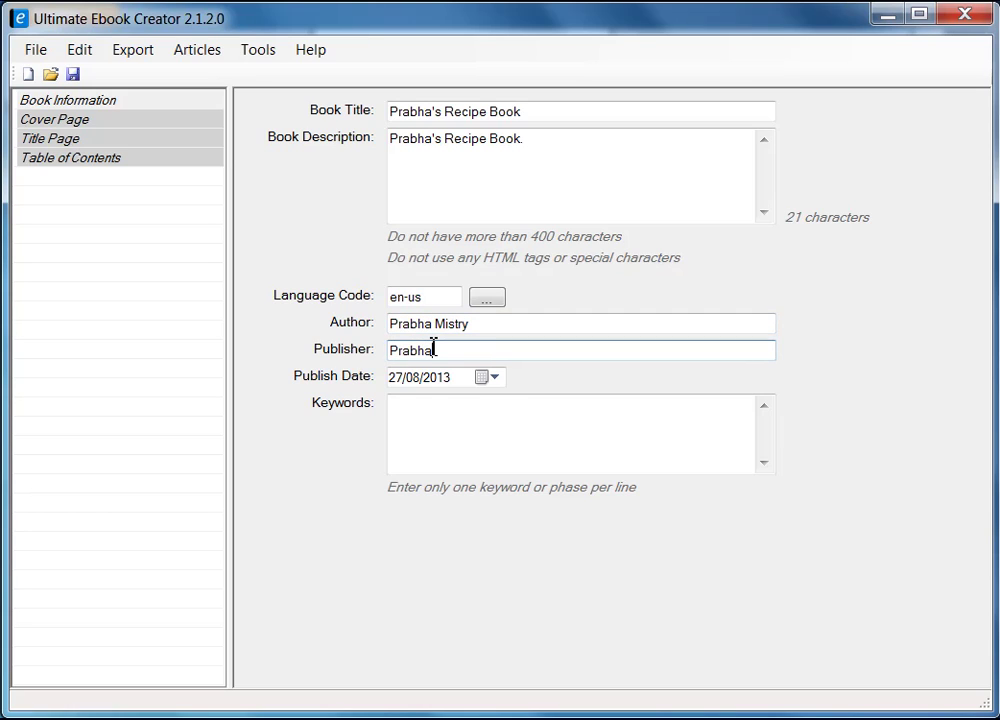
- Enter the keywords recipe, food and recipe ebook in the Keywords box
click(497, 432)
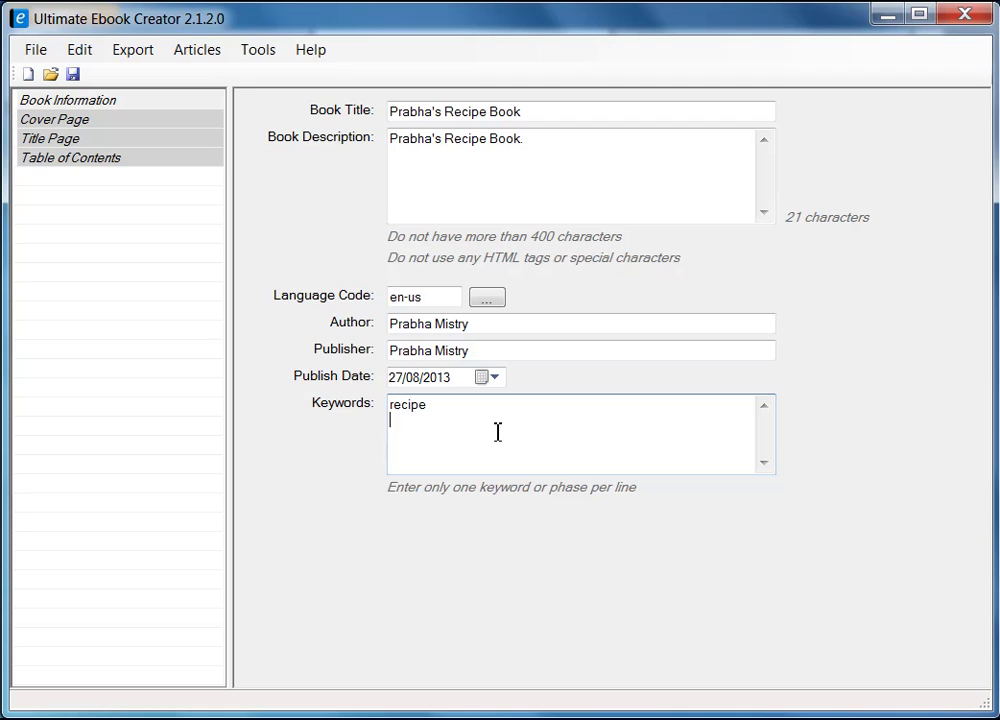
text(recipe)
key(Return)
text(fo)
text(od recipe)
text( ebook)
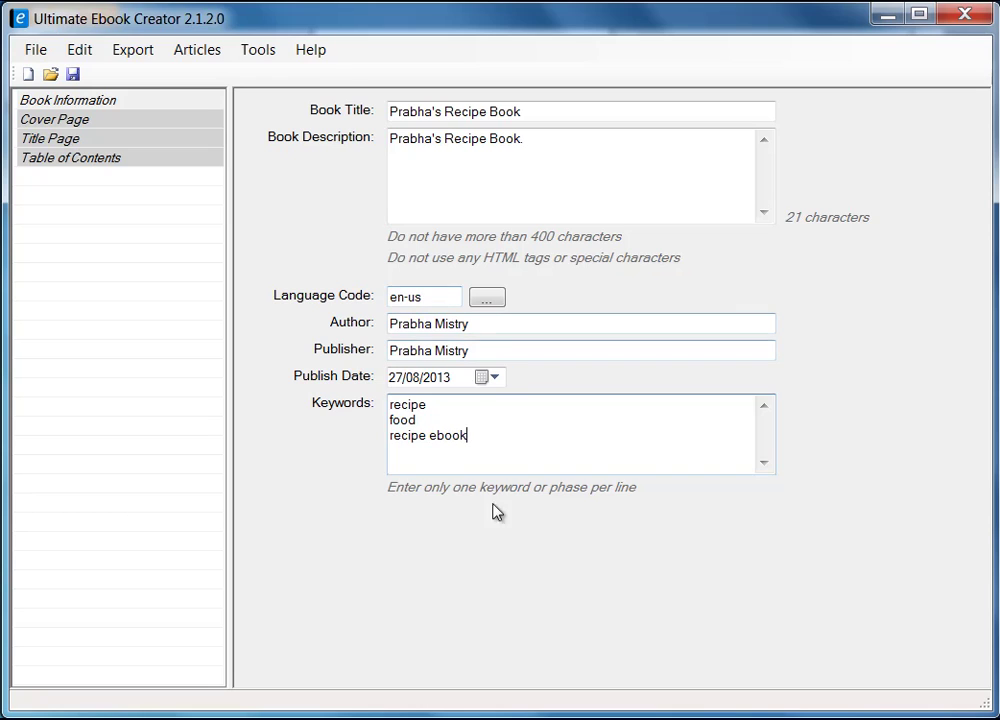
- Save the project as prabha_recipe_book.uec and dismiss the Saved Ok confirmation
click(74, 76)
text(pra)
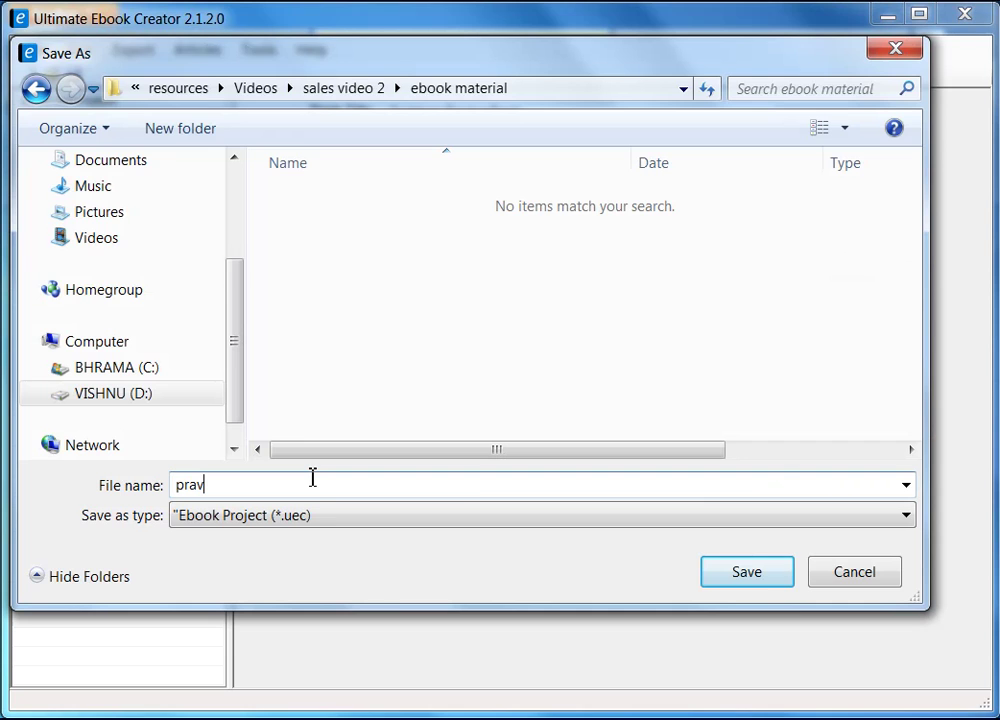
text(bha)
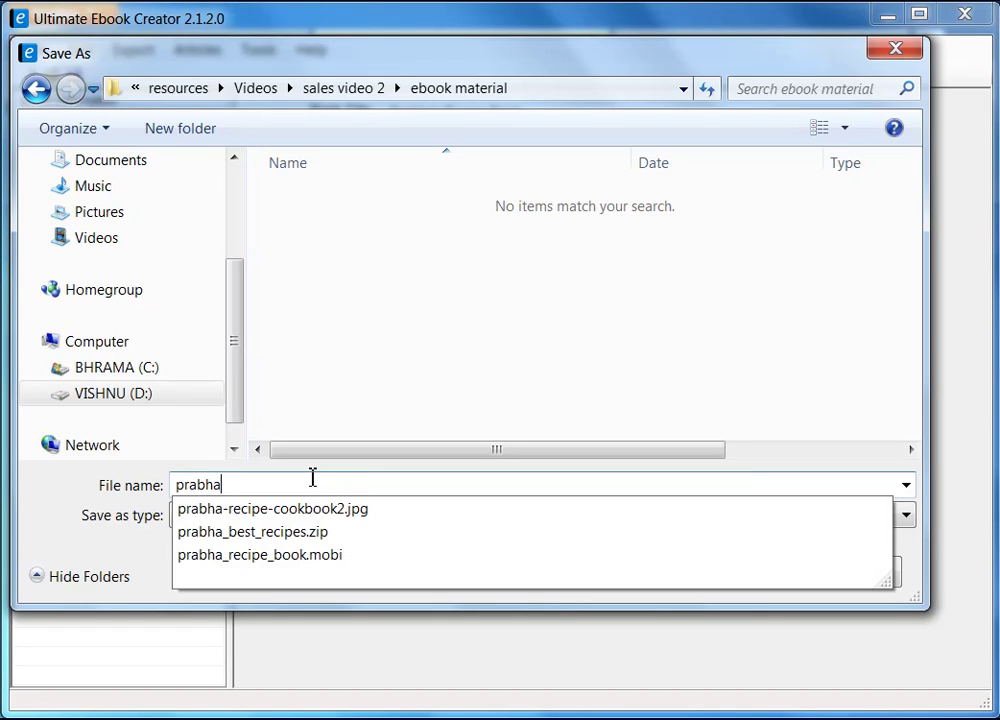
text(_recipe)
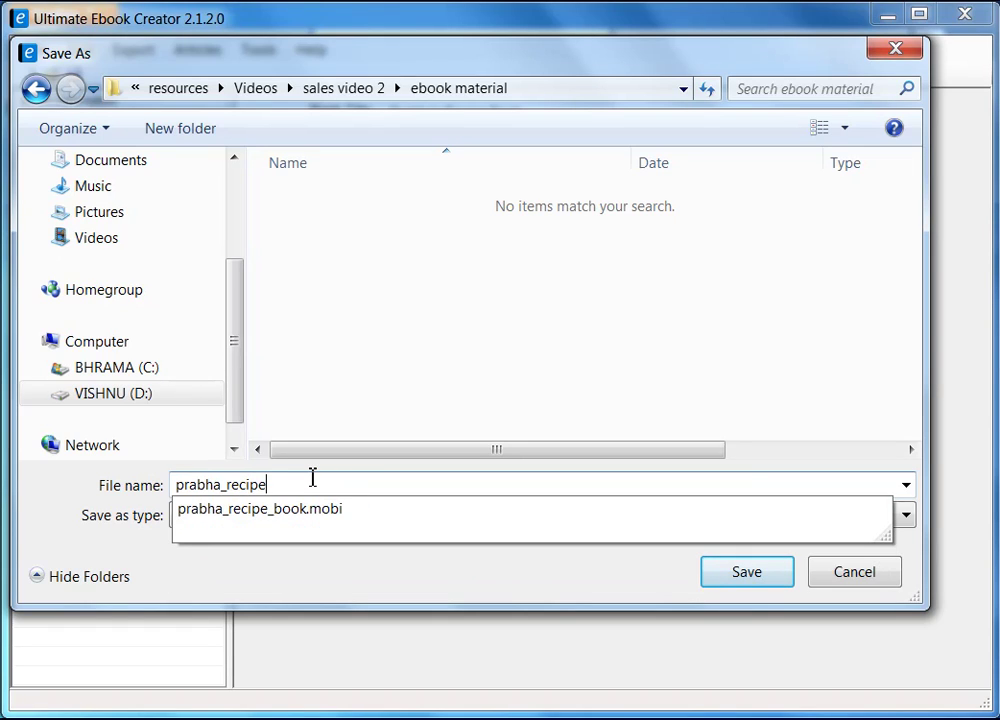
text(_book)
click(397, 381)
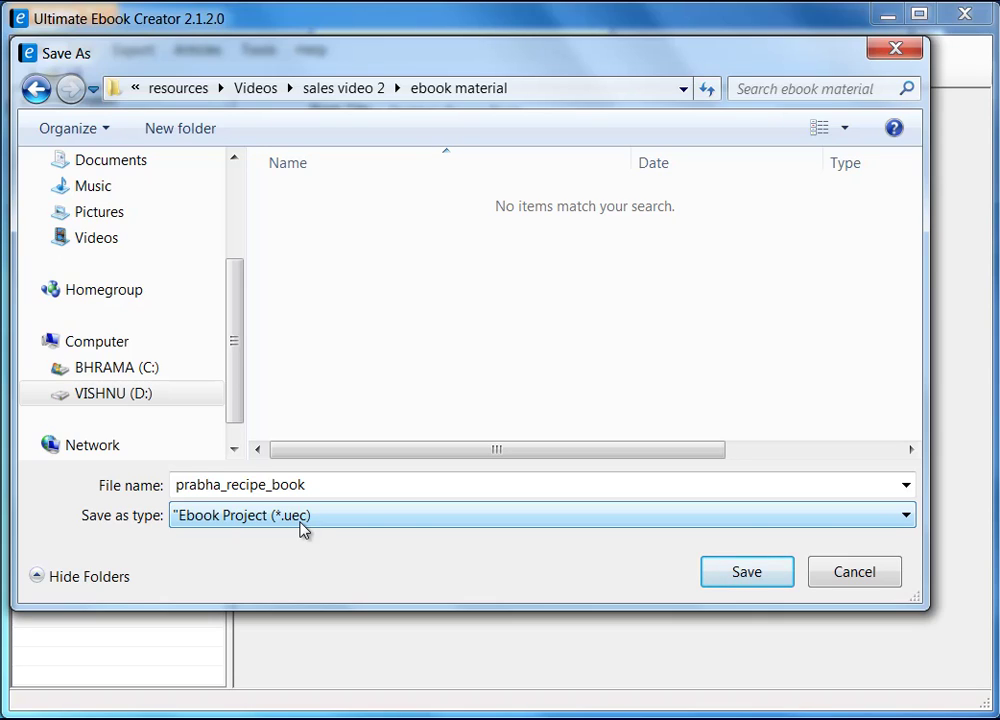
click(759, 576)
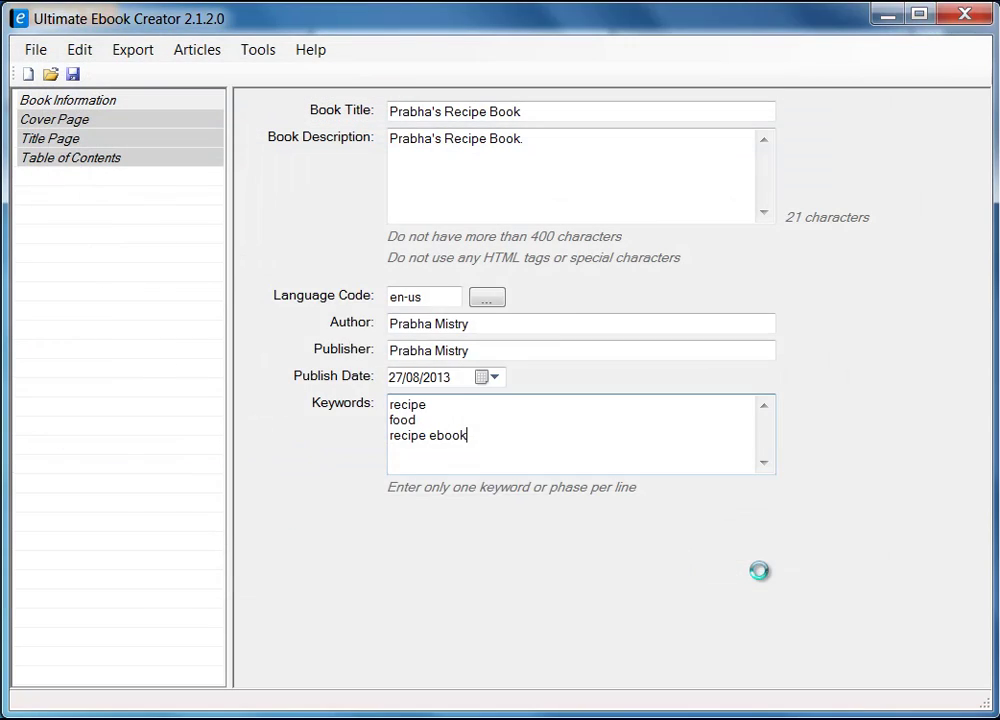
drag(219, 292, 388, 297)
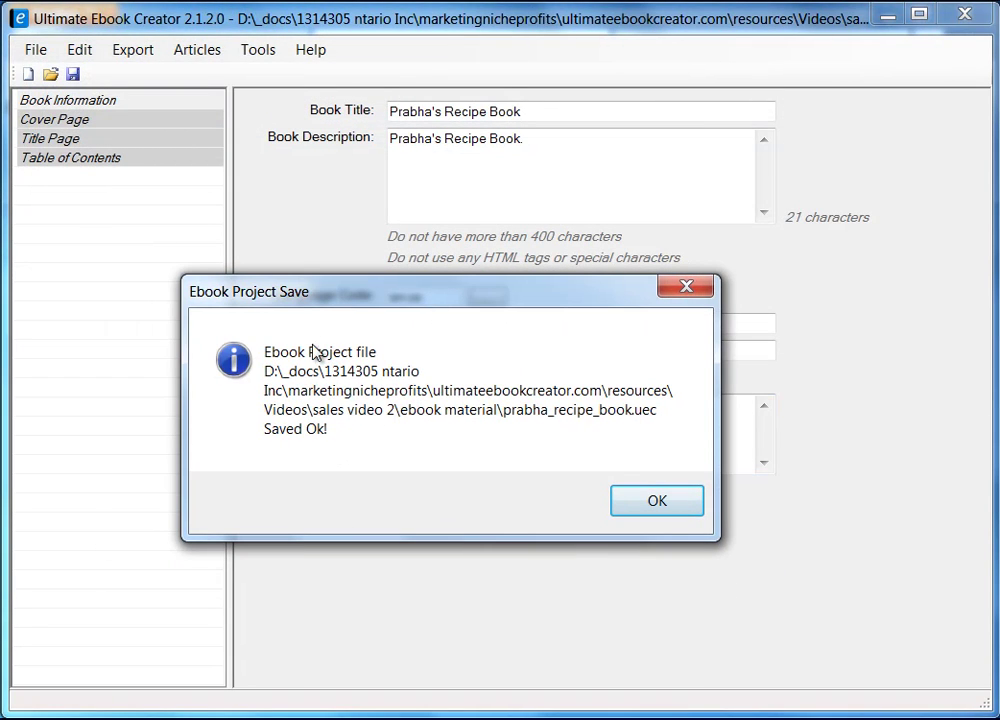
click(656, 503)
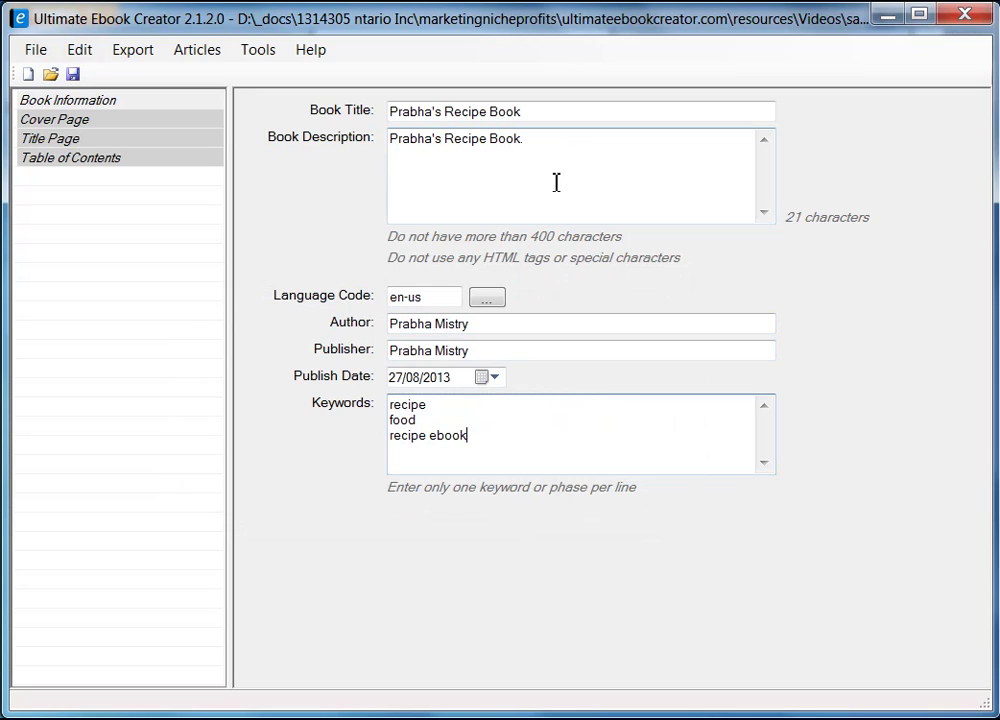
- Set prabha-recipe-cookbook2.jpg from the ebook material folder as the cover image
click(455, 450)
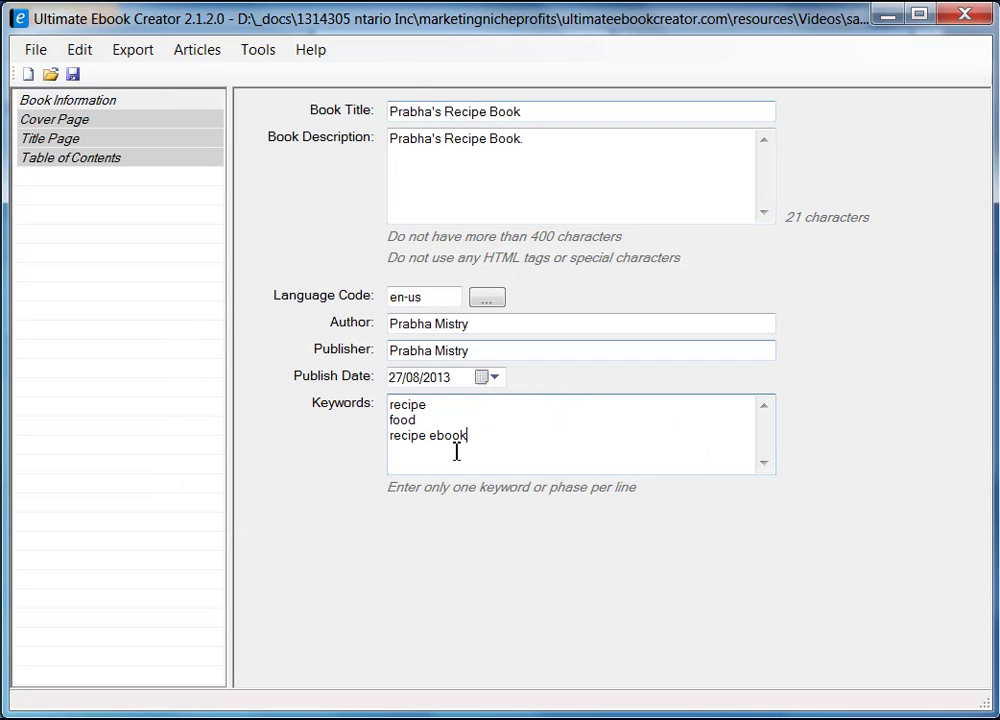
click(72, 122)
click(805, 120)
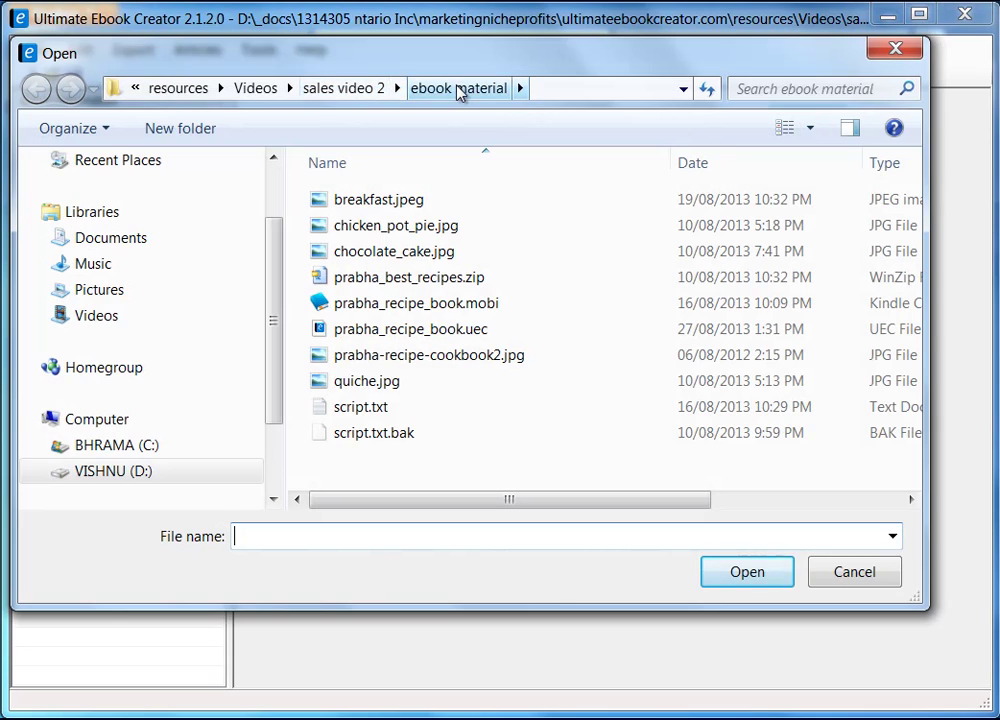
click(460, 93)
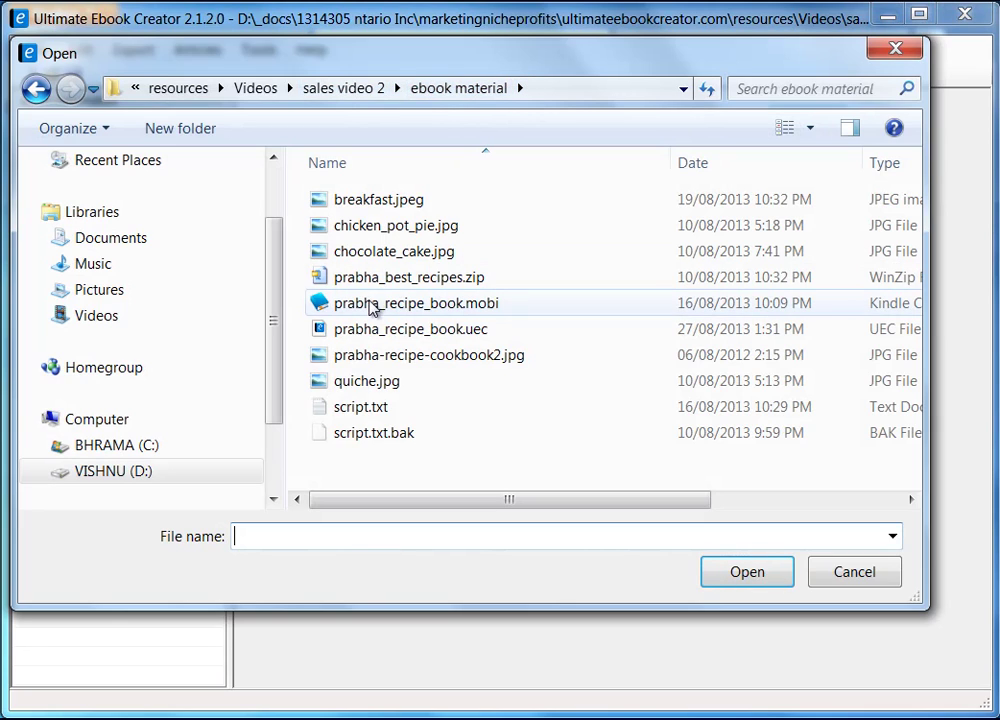
click(812, 130)
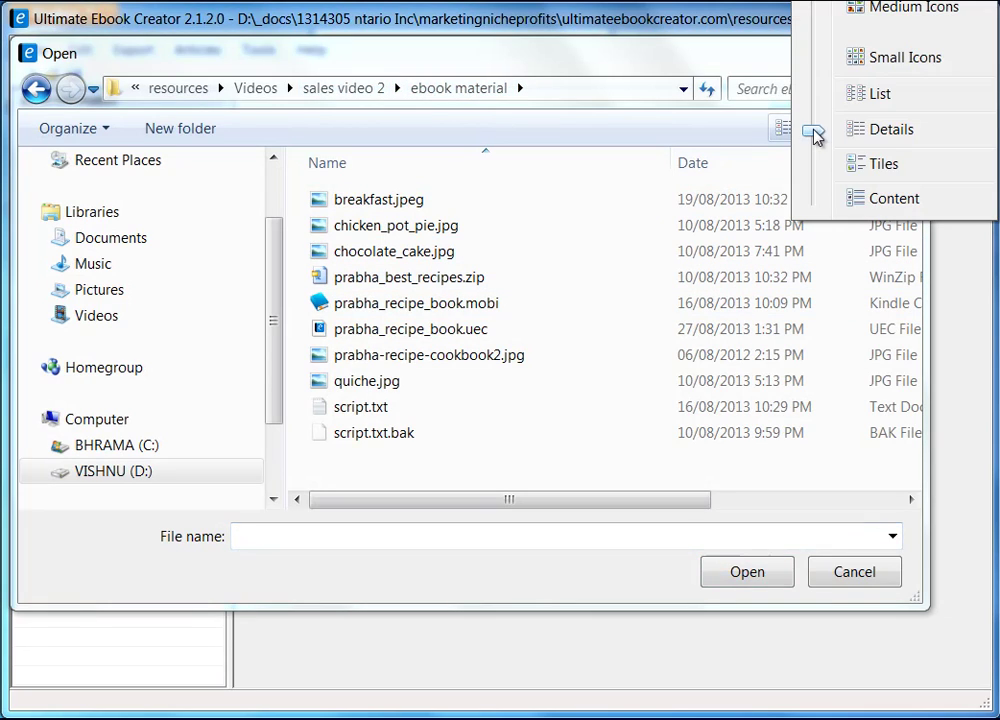
click(905, 8)
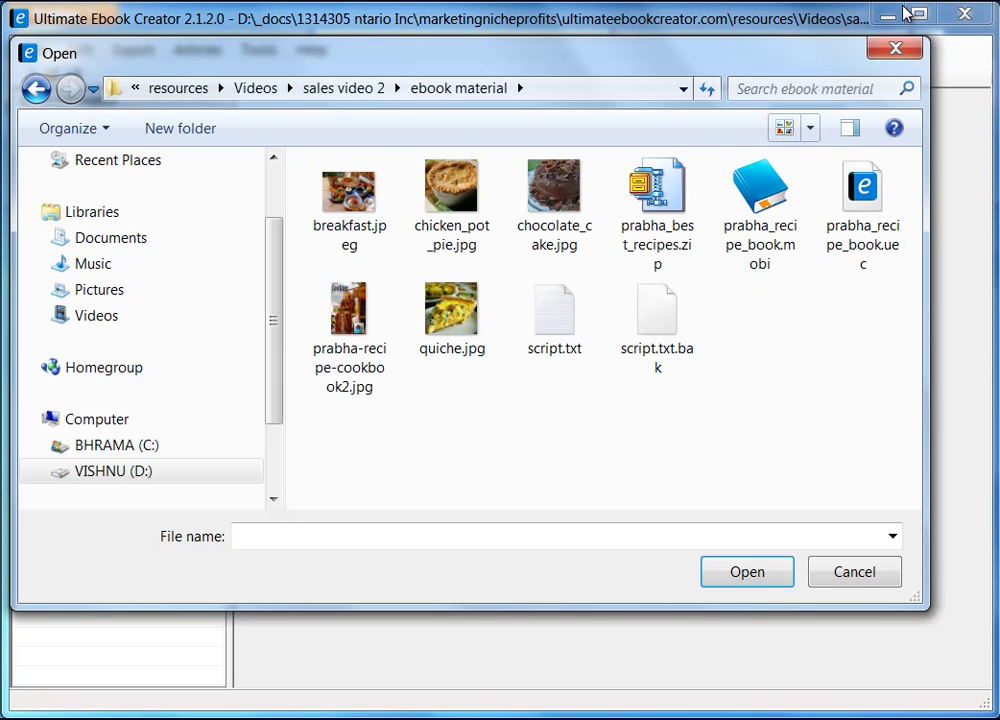
click(349, 318)
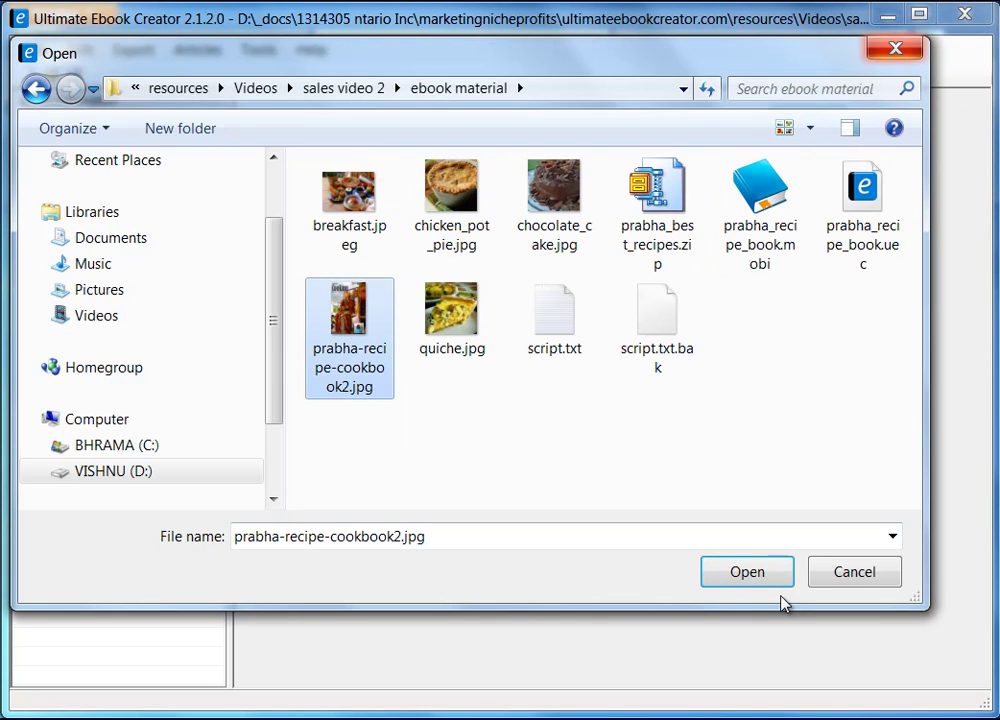
click(747, 572)
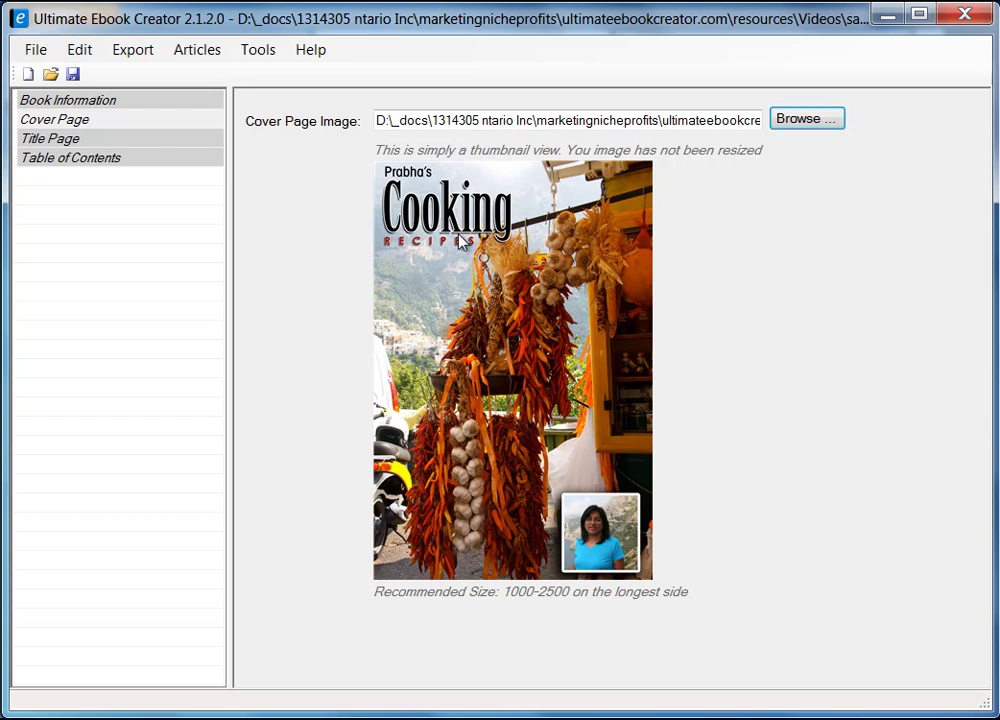
click(70, 141)
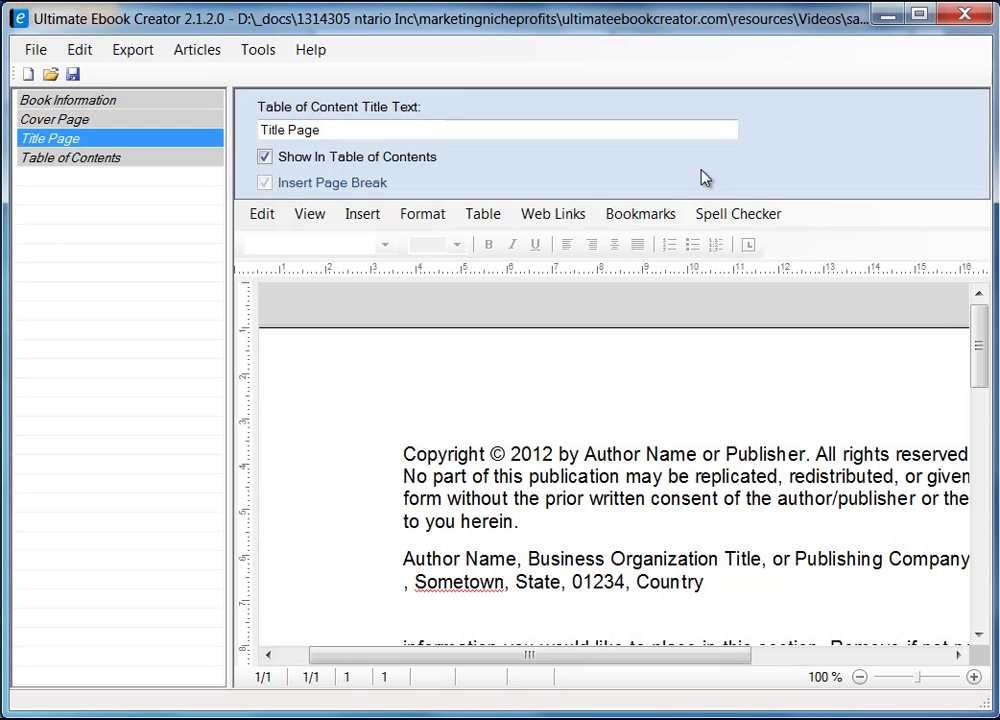
- Open Insert > Sample Copyright Text and widen its list of sample types
drag(978, 357, 983, 386)
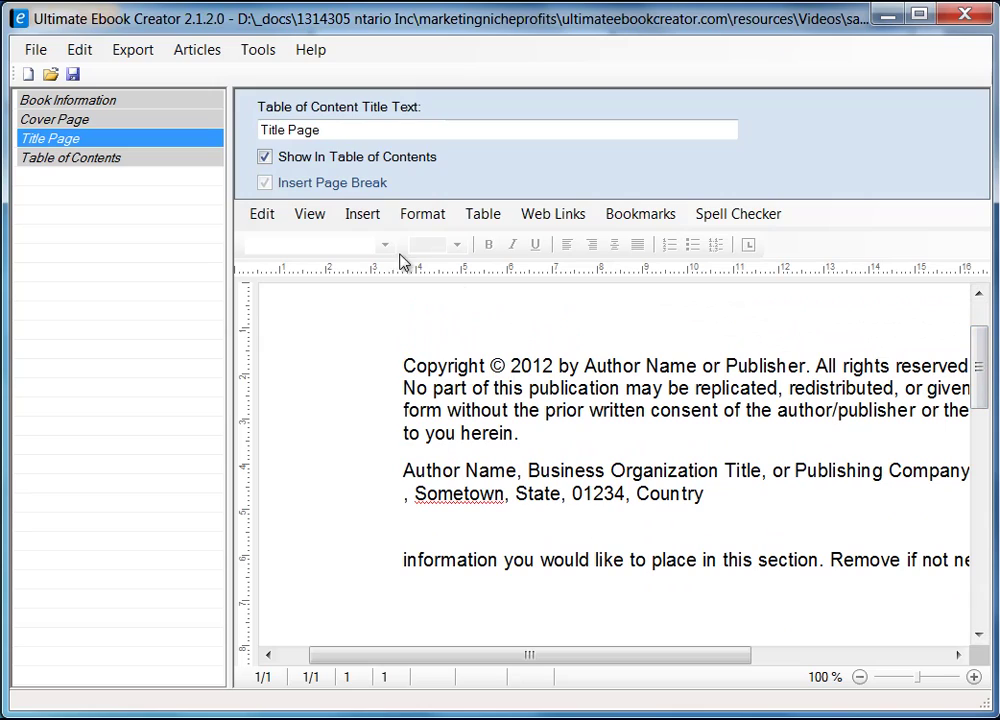
click(364, 216)
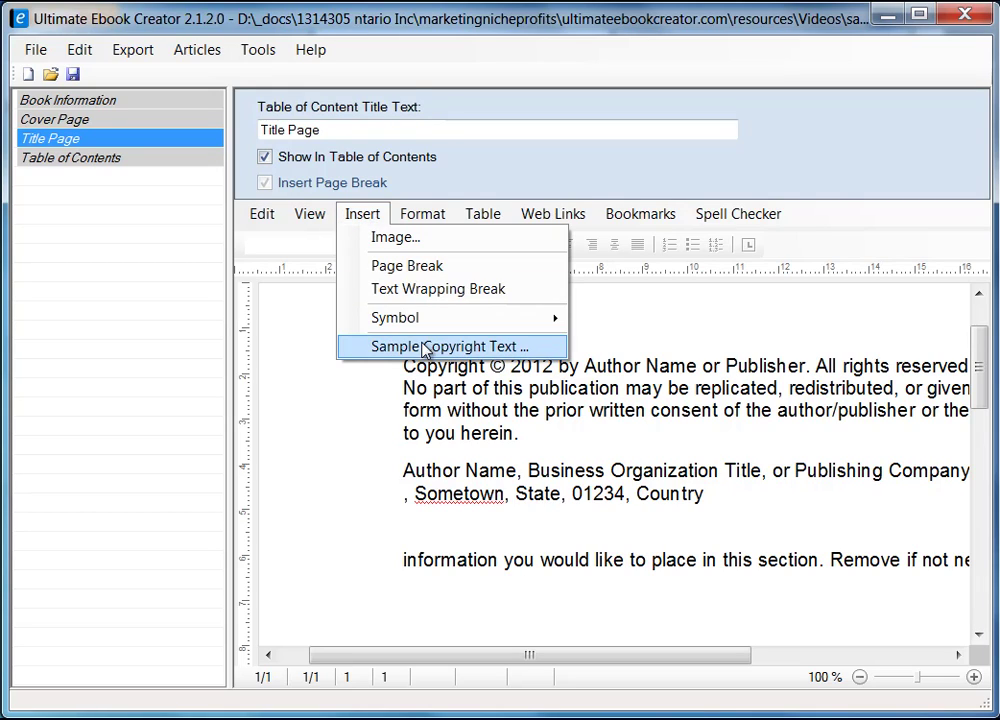
click(466, 347)
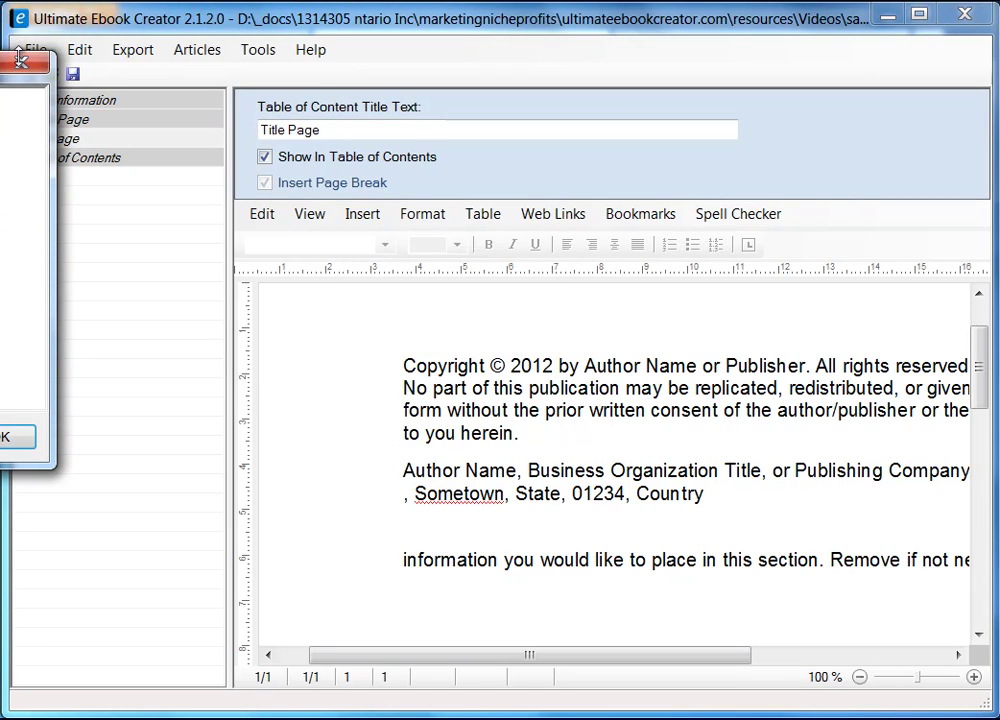
drag(2, 8, 603, 133)
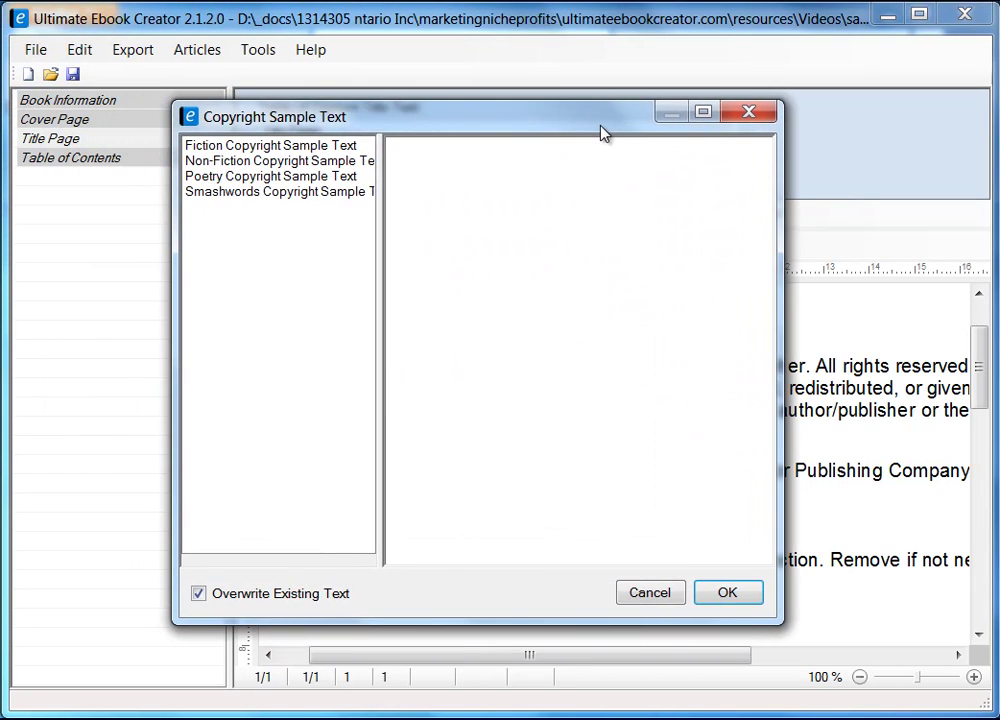
drag(381, 239, 464, 245)
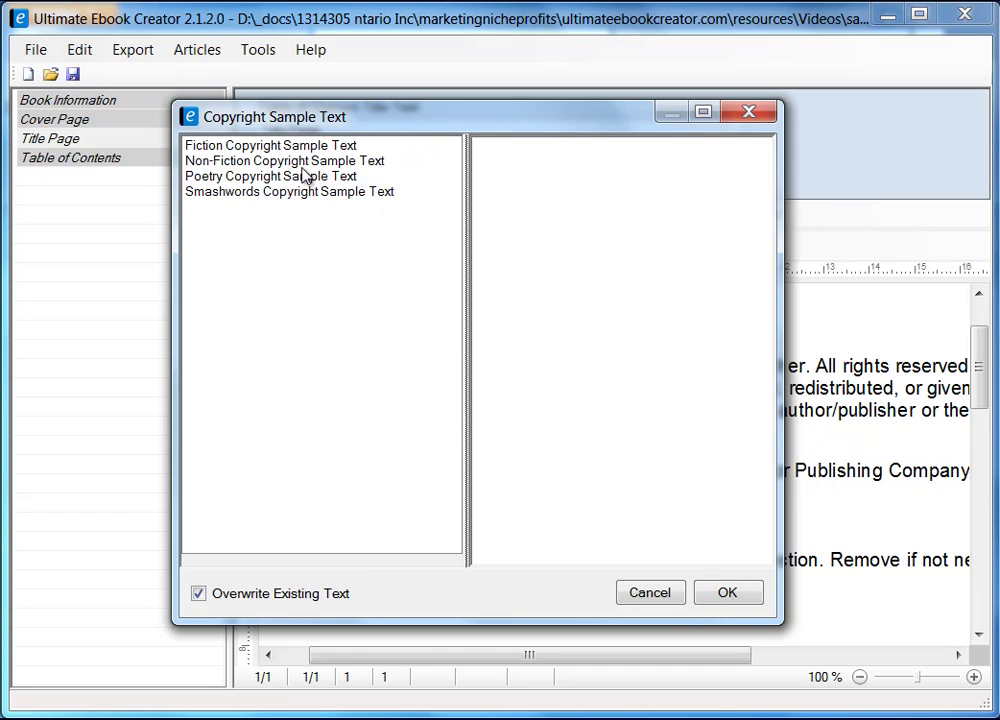
- Preview the Fiction, Non-Fiction, Poetry and Smashwords samples, then cancel without inserting any
click(275, 146)
click(300, 161)
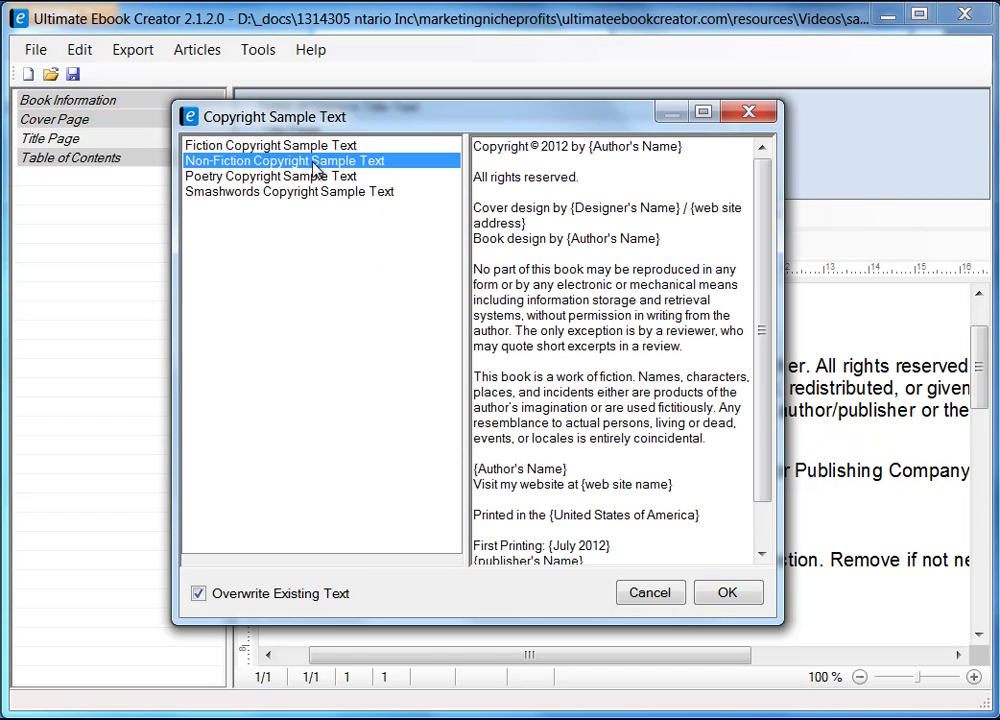
click(300, 176)
click(309, 193)
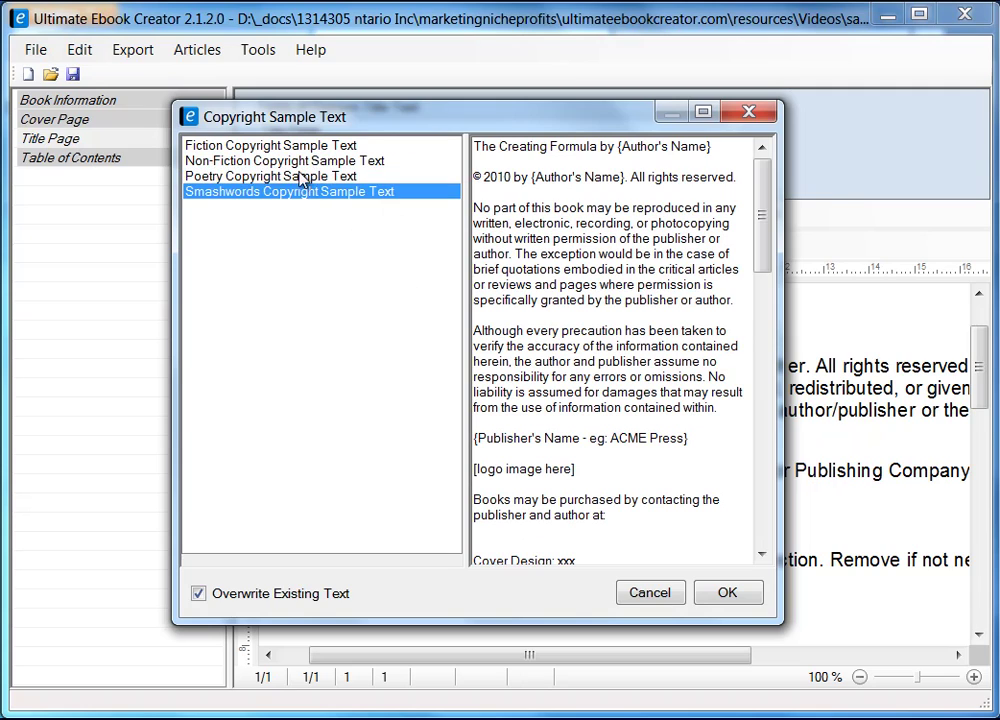
click(322, 177)
click(298, 161)
click(301, 145)
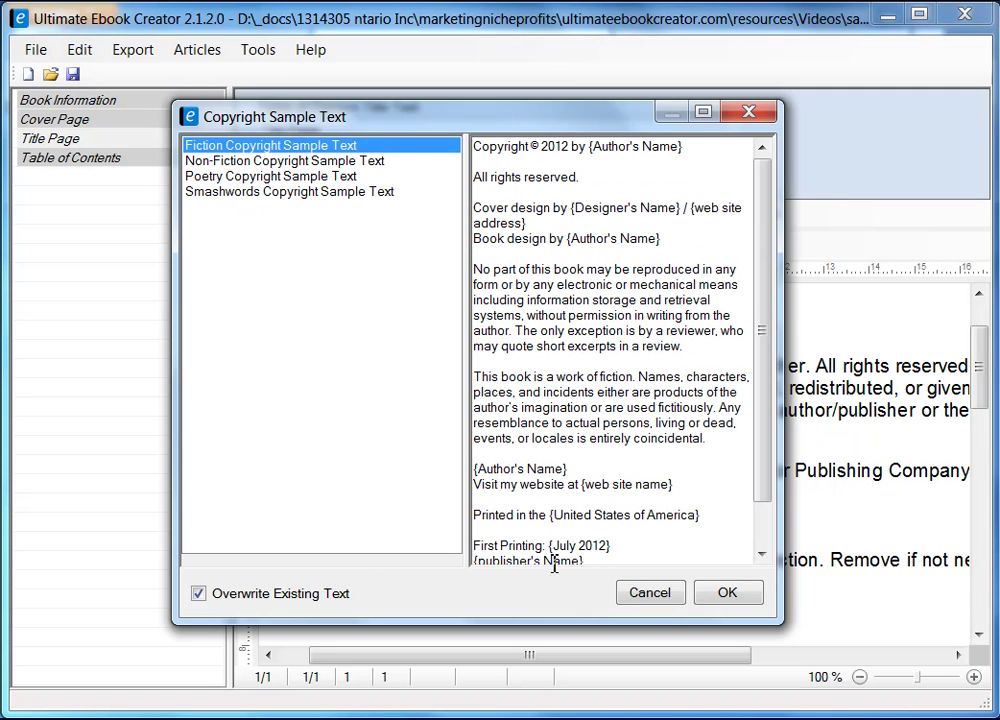
drag(440, 110, 213, 87)
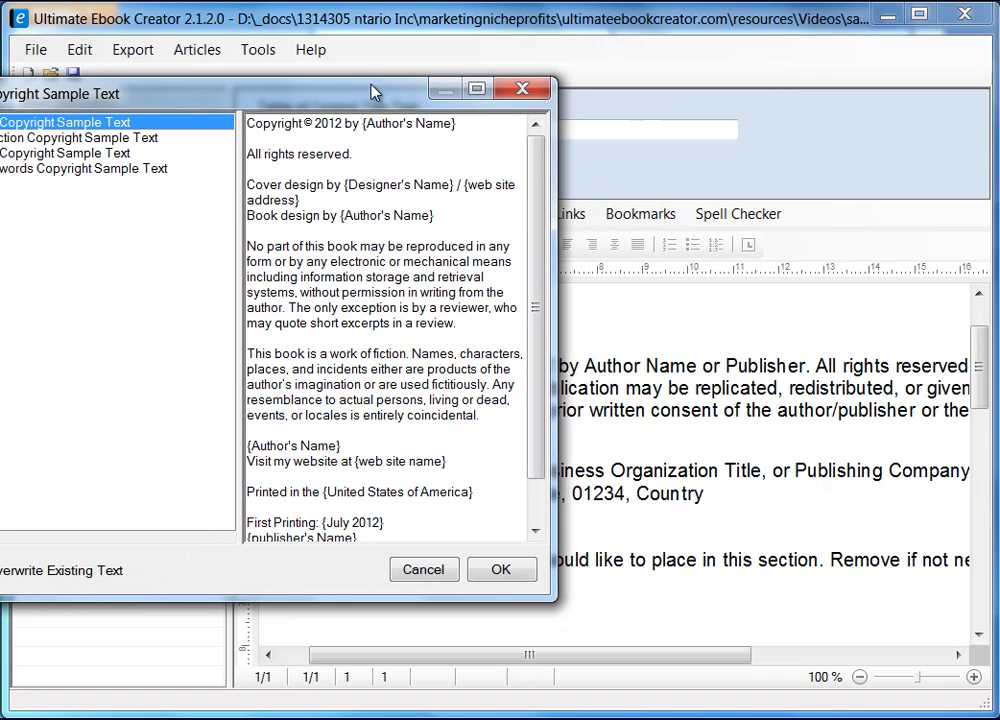
drag(371, 92, 579, 94)
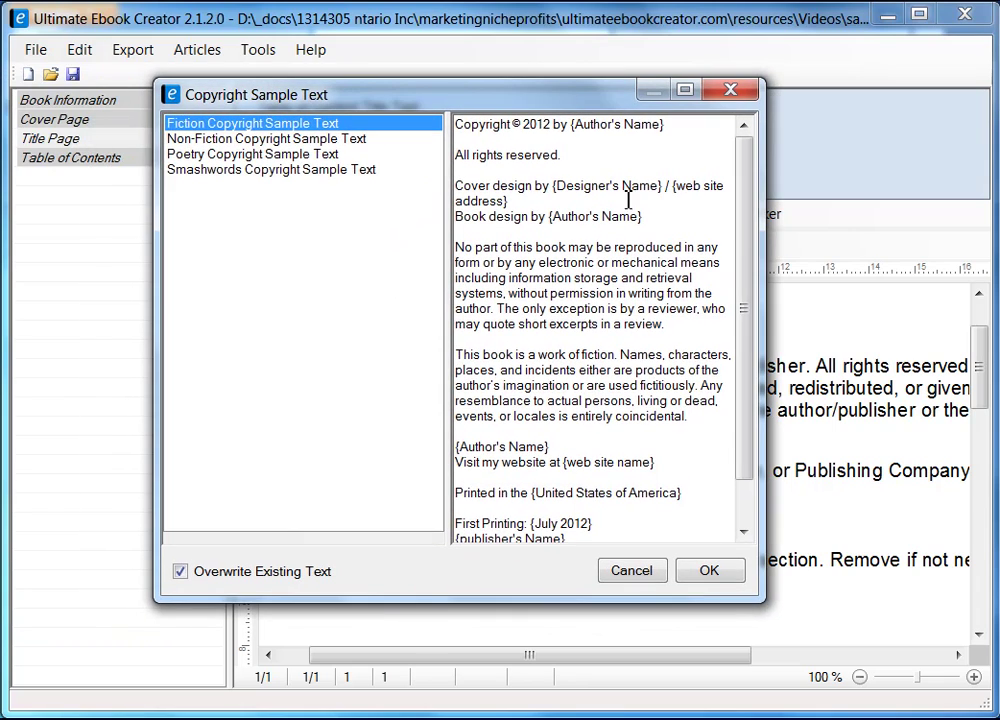
click(630, 572)
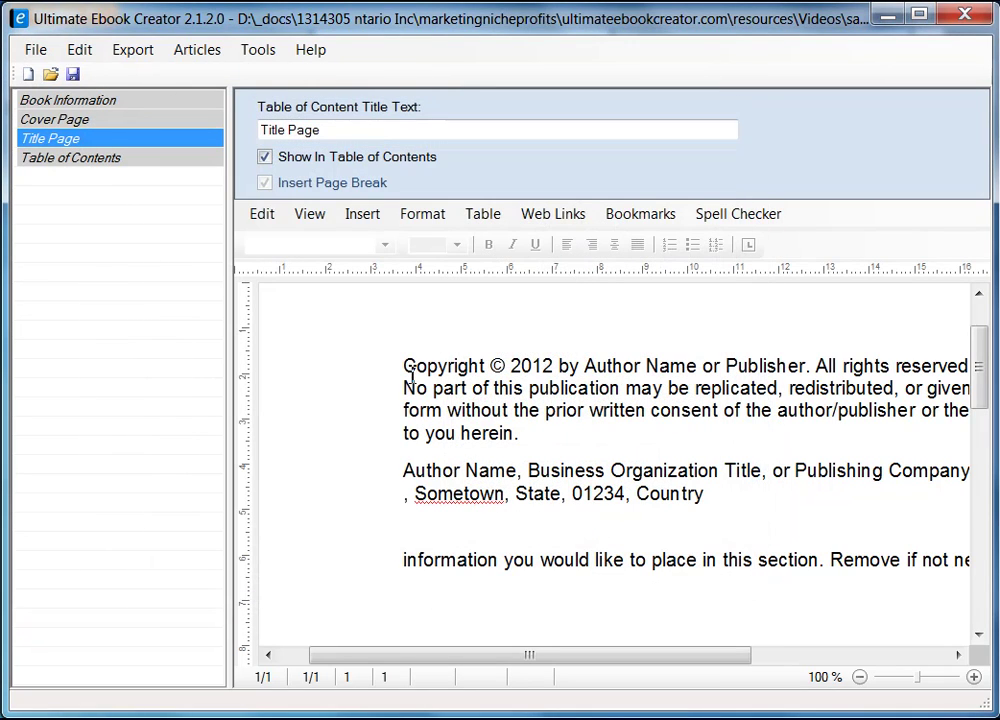
- Replace the Author Name or Publisher placeholder in the copyright line with the author's name, then save the project
drag(586, 366, 697, 367)
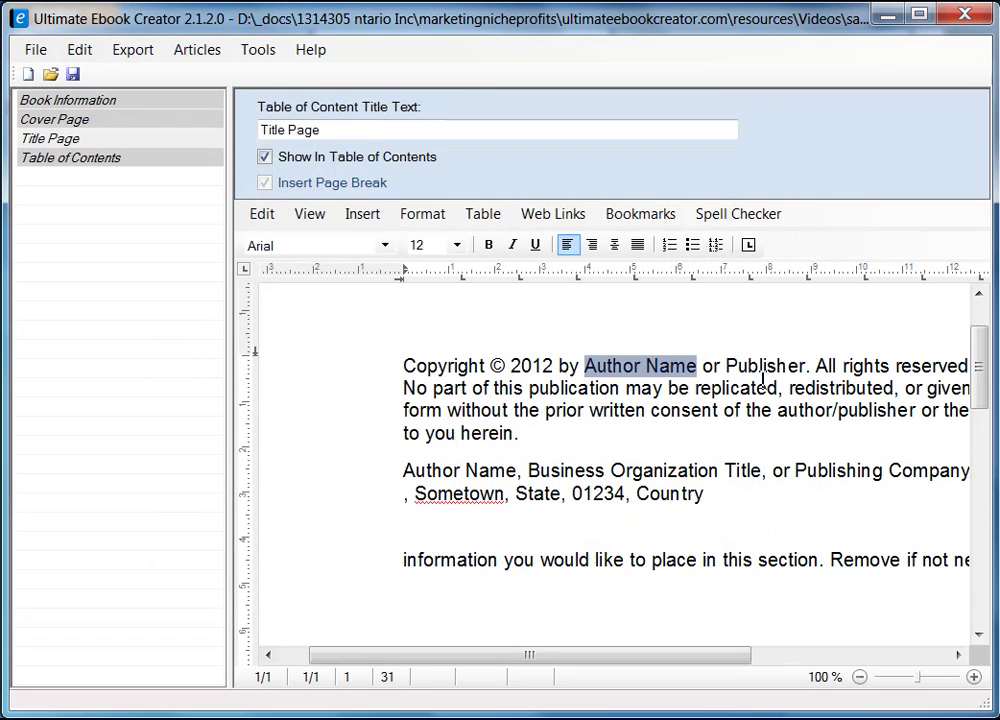
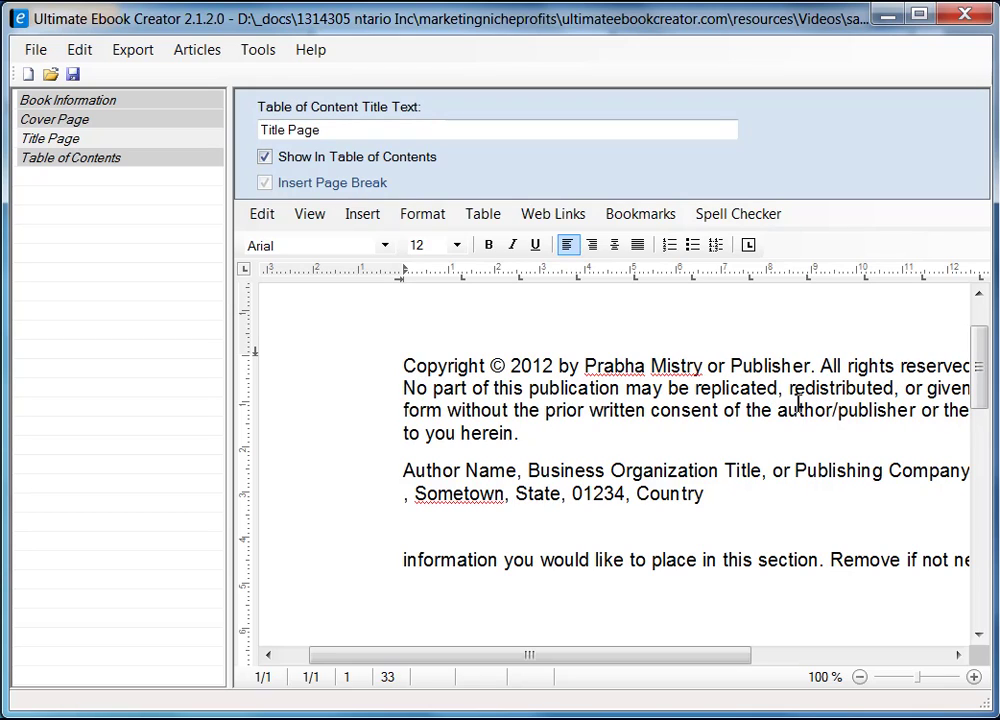
key(Delete)
key(Delete)
key(Delete)
key(Delete)
key(Delete)
key(Delete)
key(Delete)
key(Delete)
key(Delete)
key(Delete)
key(Delete)
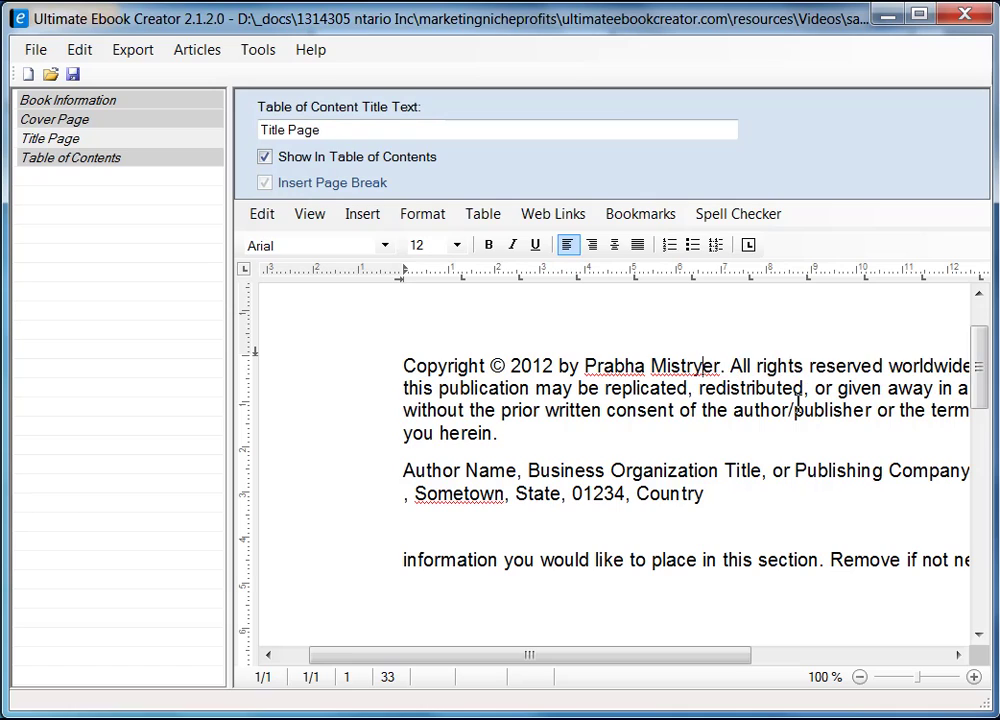
key(Delete)
key(Delete)
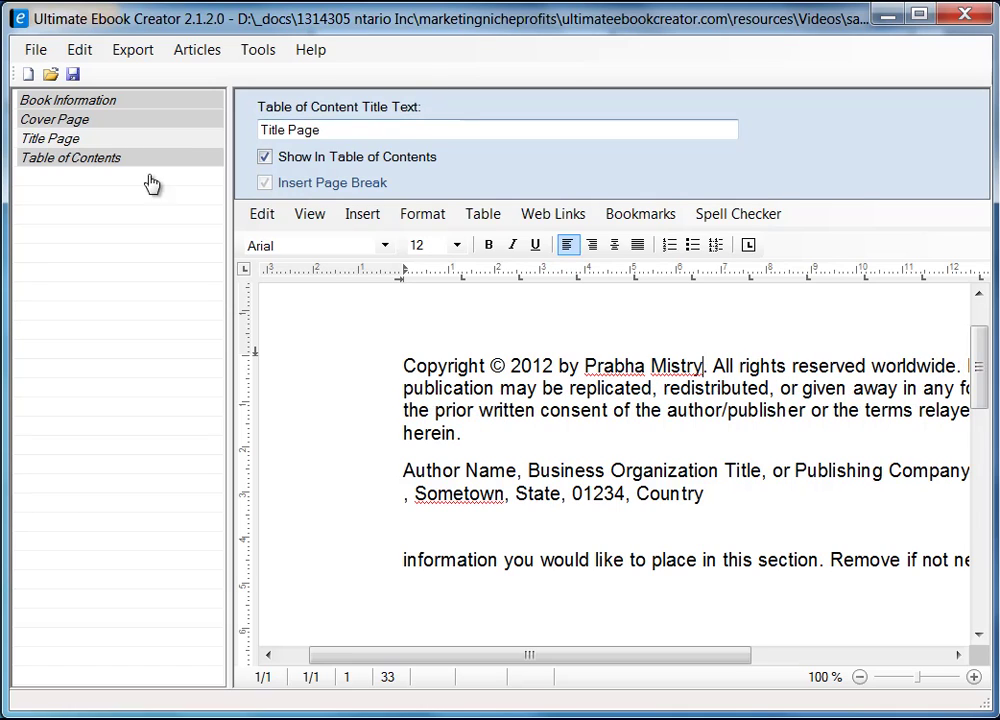
click(72, 74)
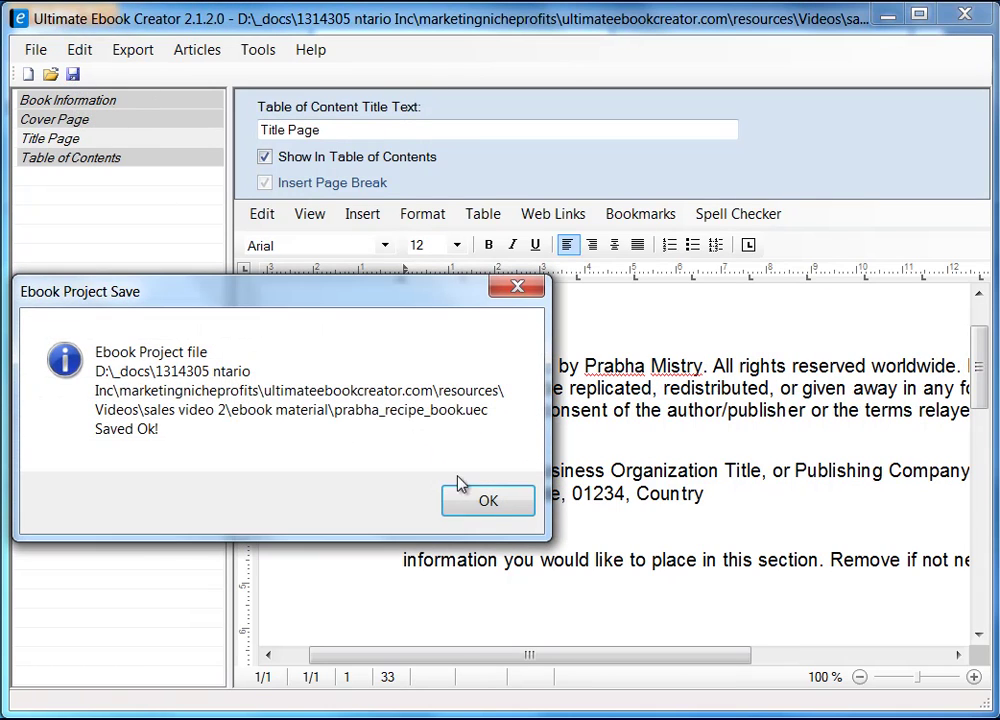
click(491, 505)
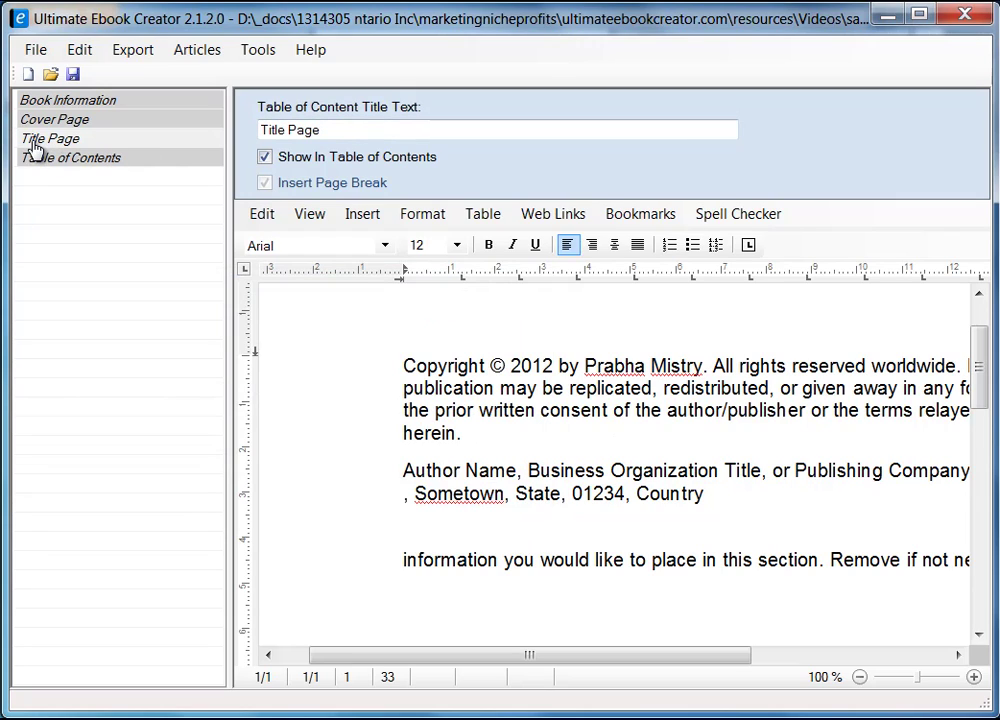
- Retitle the section 'Copyright' and change its table-of-contents title to 'Title Page'
double_click(330, 129)
text(C)
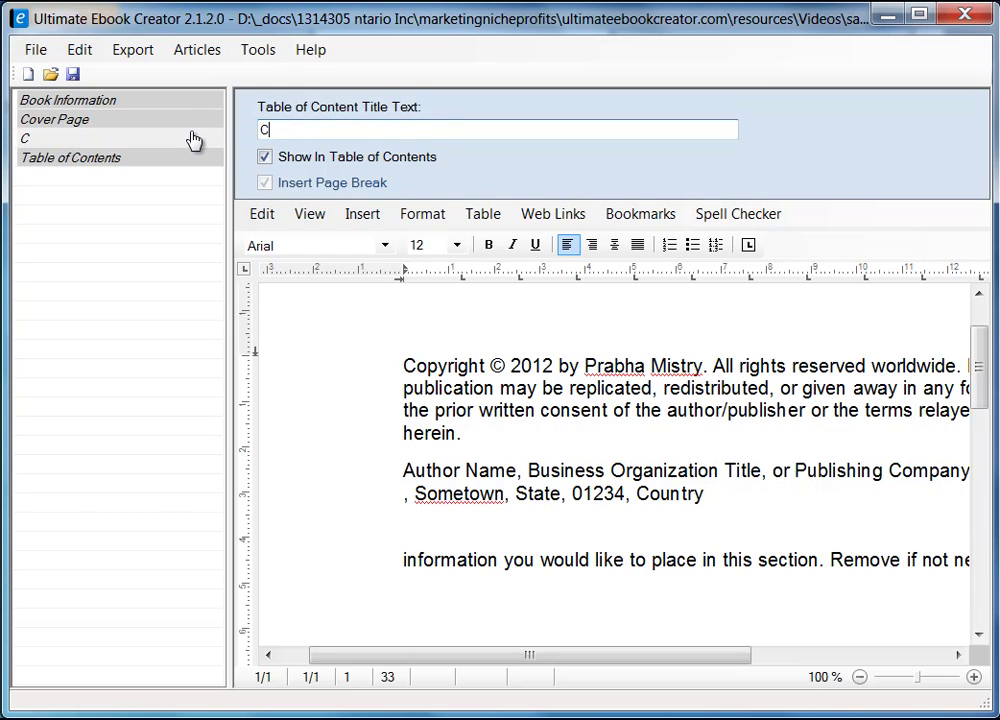
text(opyright)
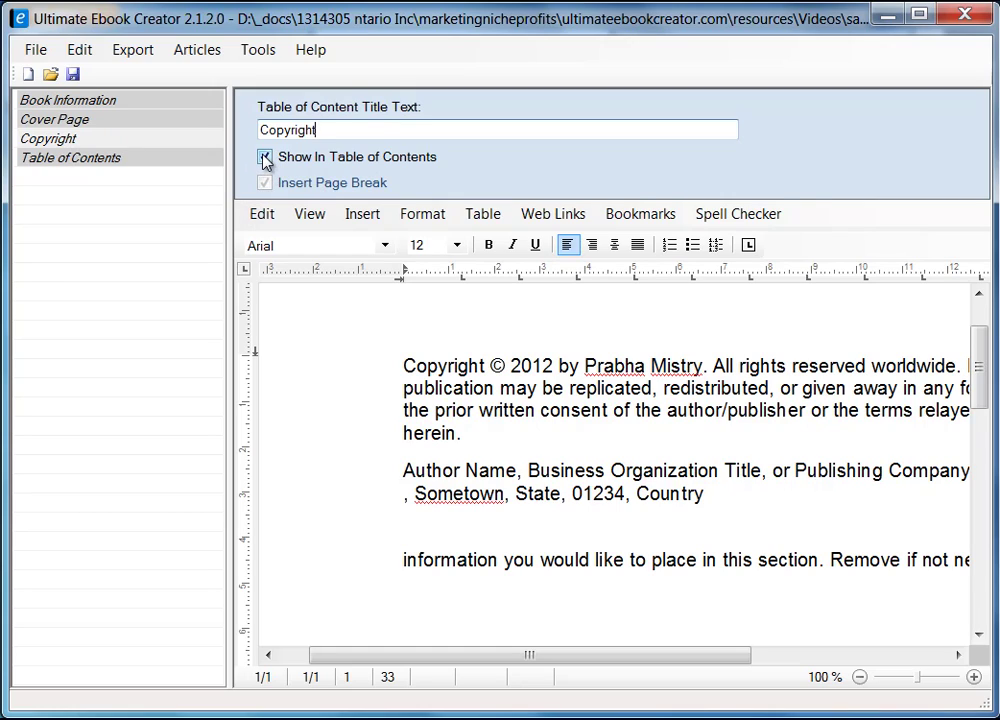
drag(330, 133, 216, 140)
text(T)
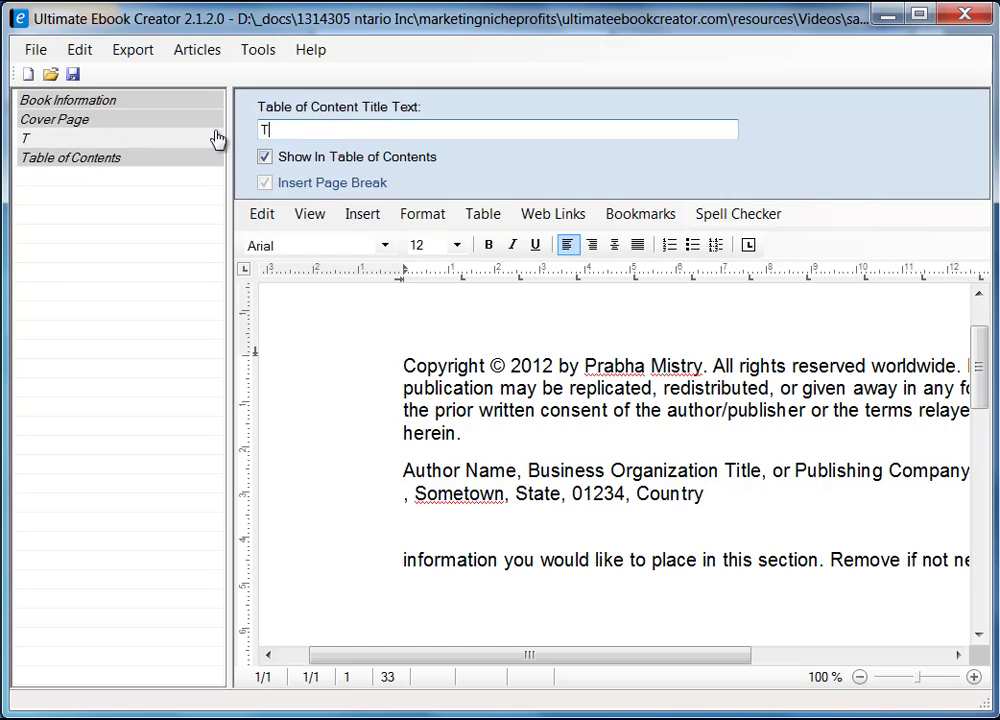
text(itle Page)
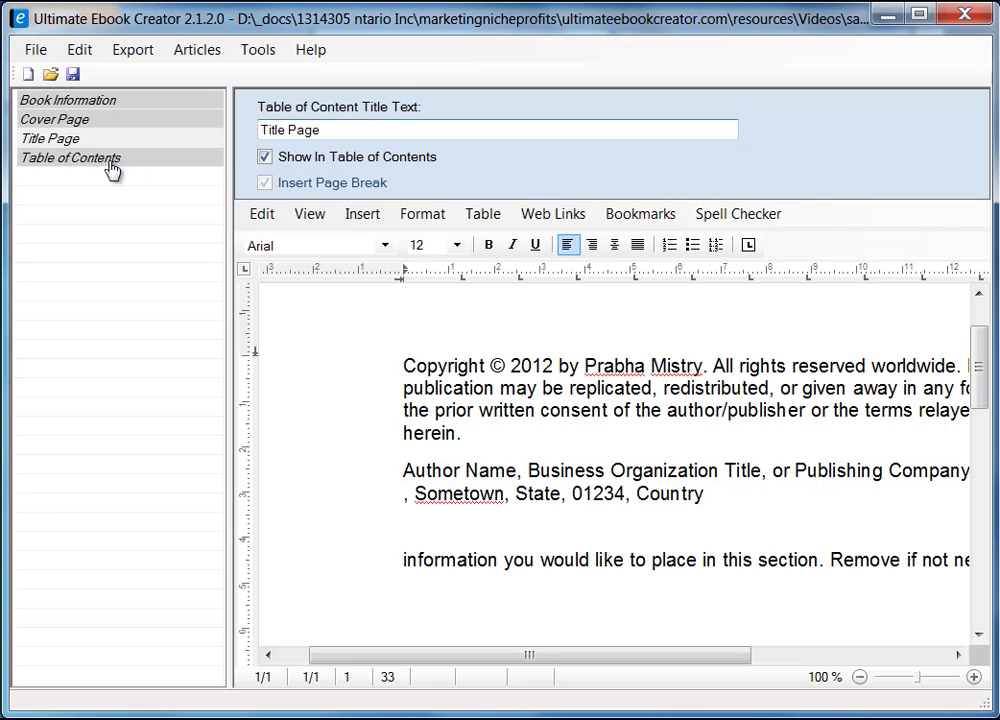
right_click(99, 248)
click(62, 204)
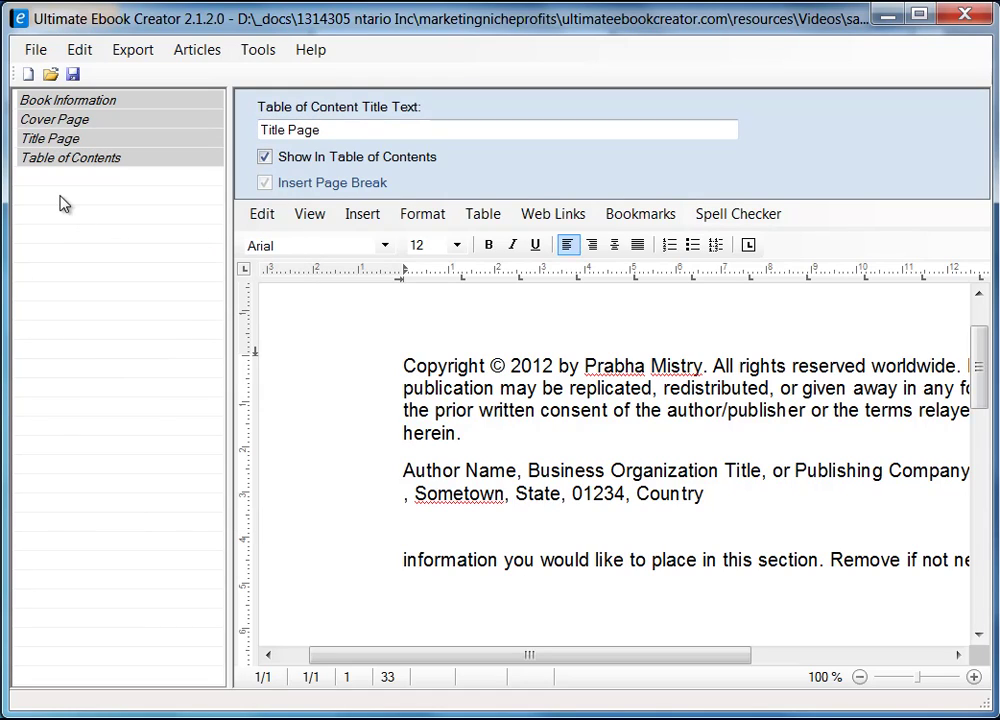
- Add a chapter named 'Breakfast' from the outline's Add Chapter option
right_click(88, 243)
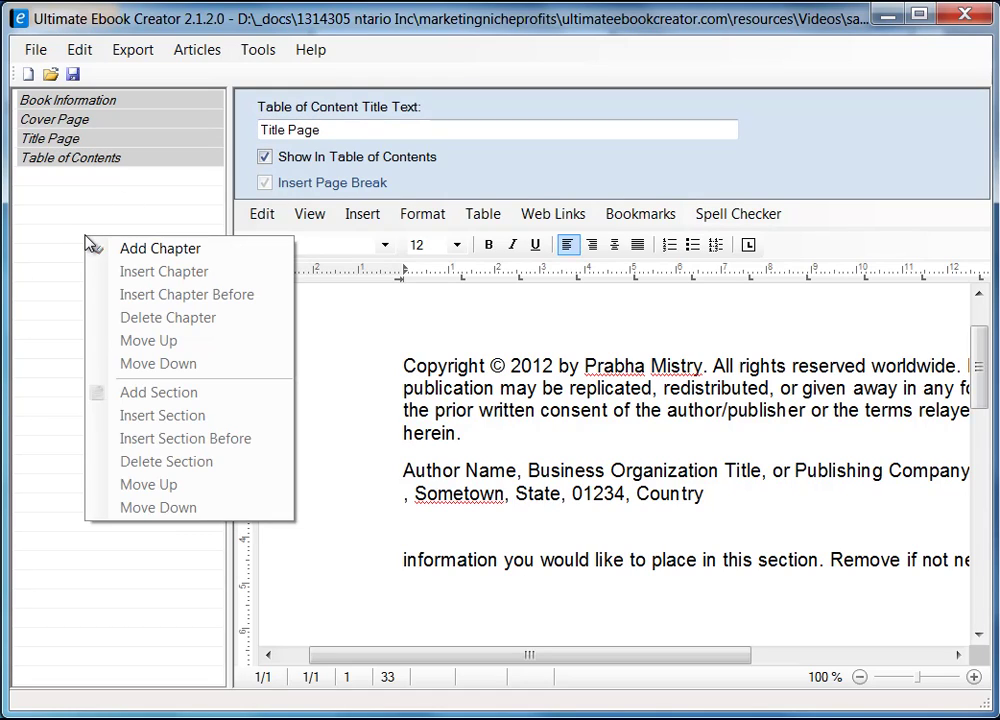
click(185, 250)
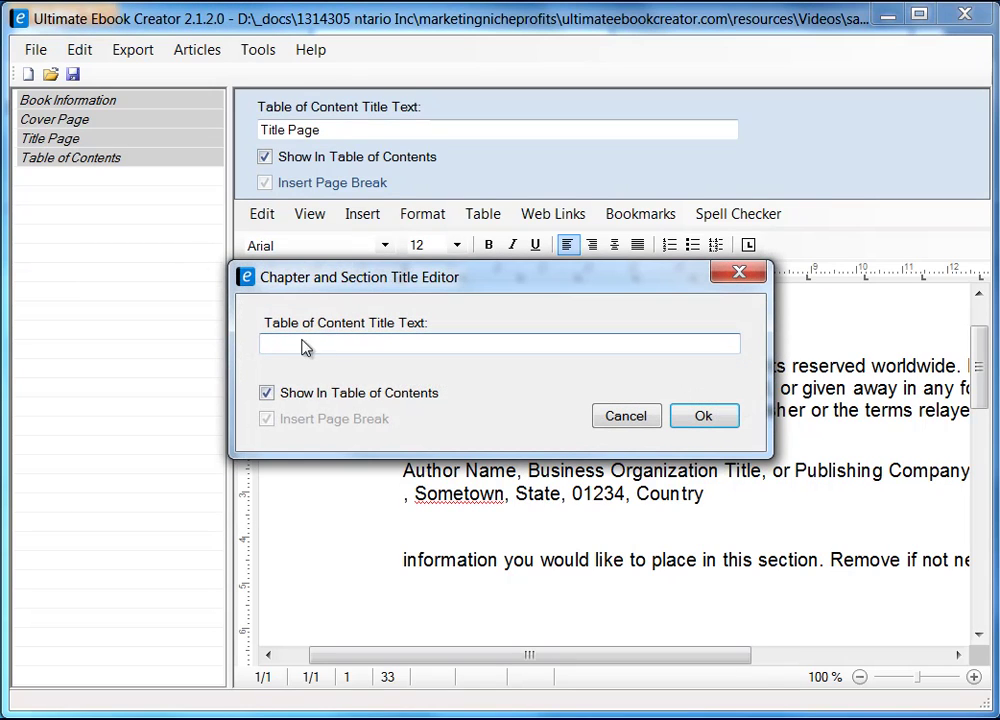
drag(380, 283, 268, 289)
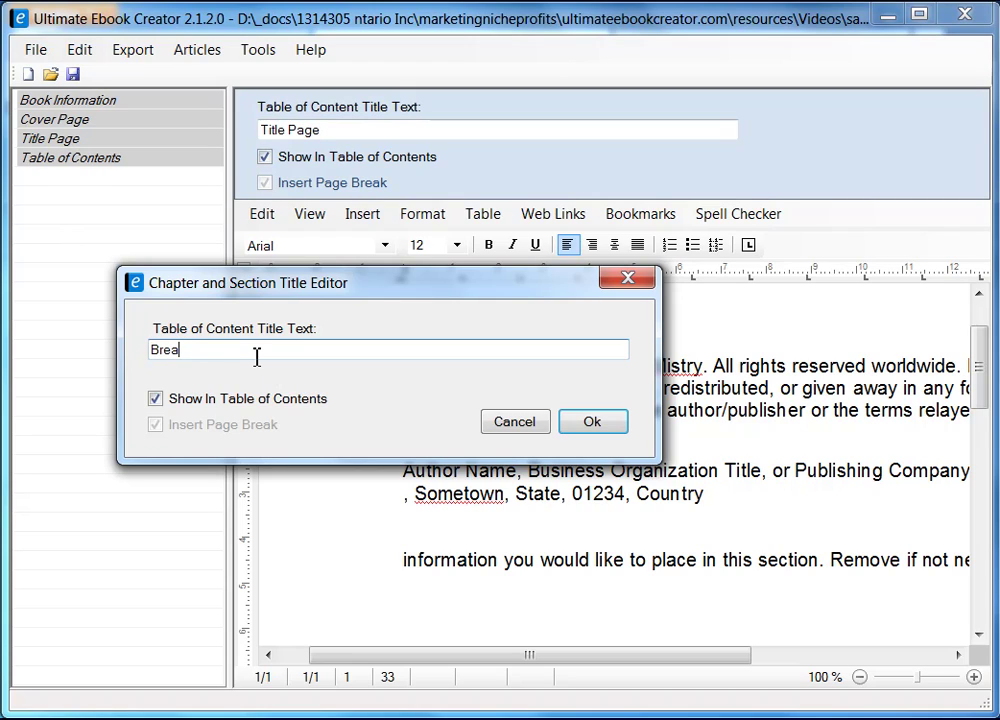
text(fast)
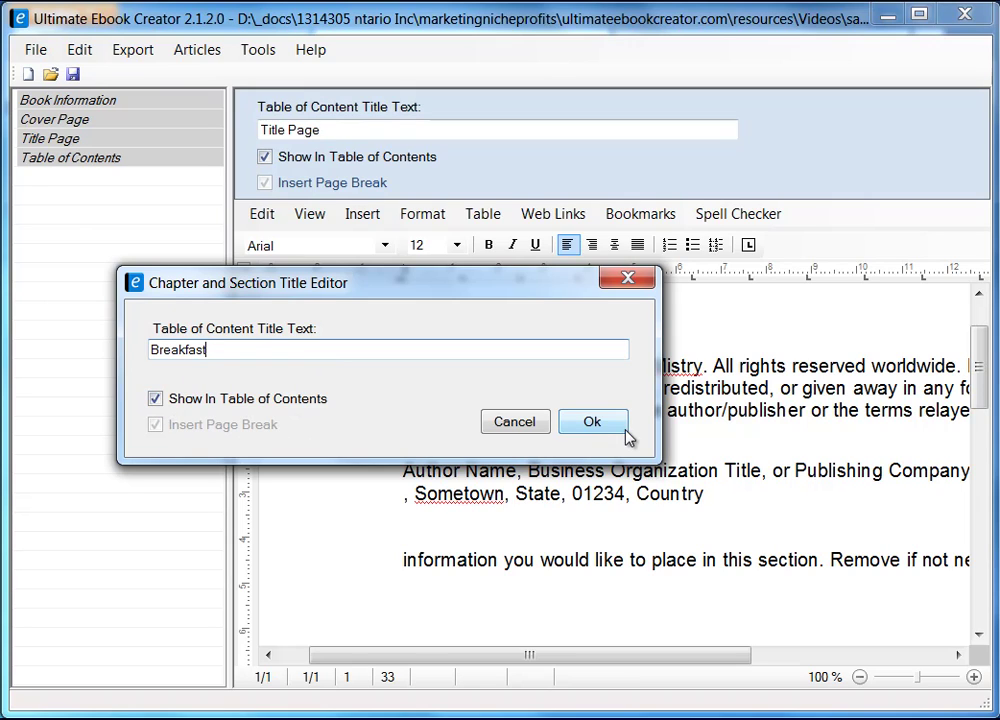
click(593, 424)
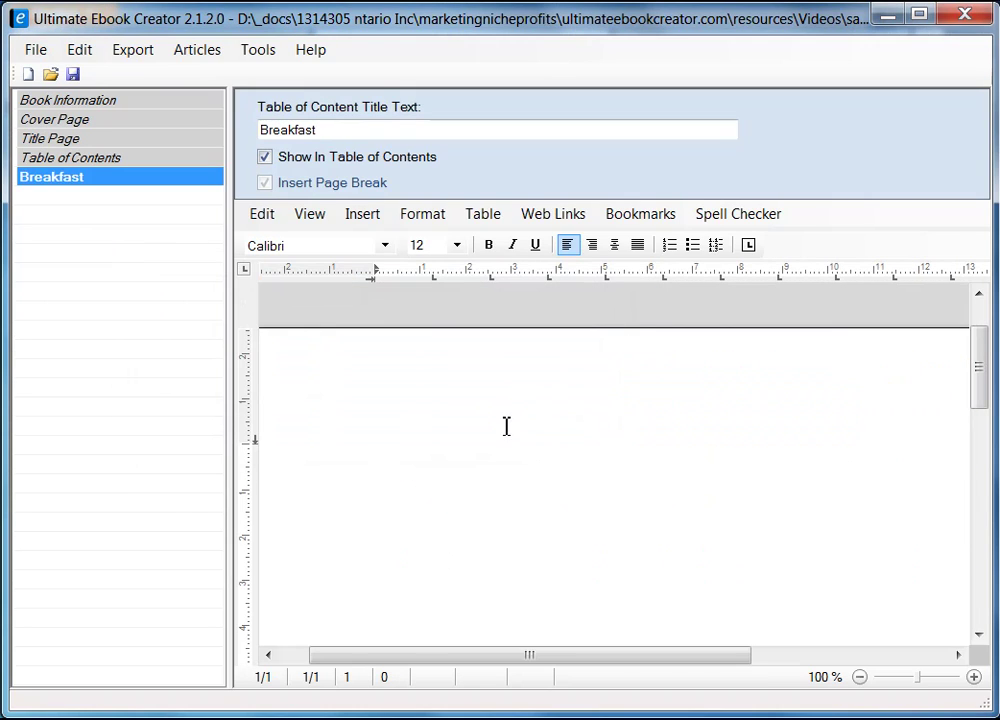
- Narrow the outline panel and type 'Breakfast' followed by blank lines on the chapter page
click(618, 437)
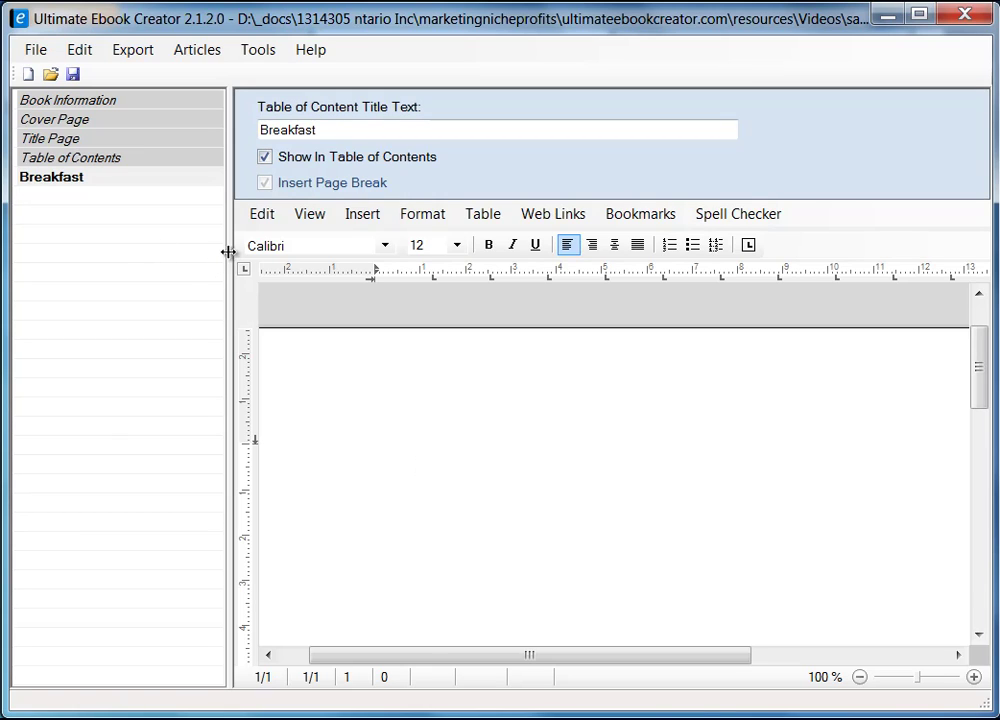
drag(229, 252, 201, 257)
drag(80, 178, 241, 185)
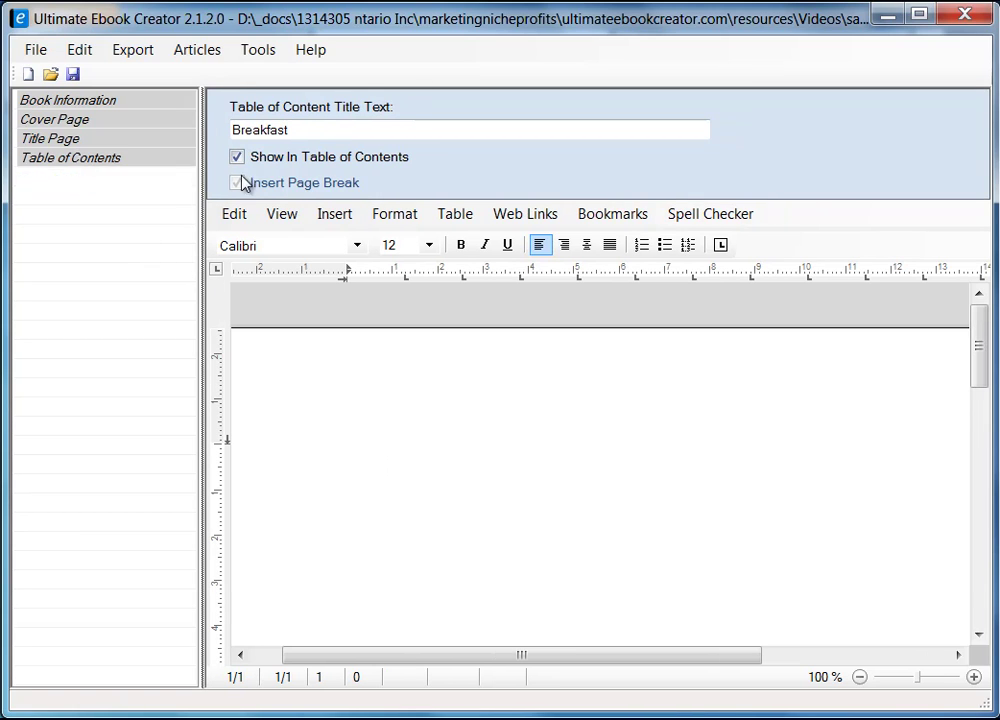
drag(201, 373, 219, 385)
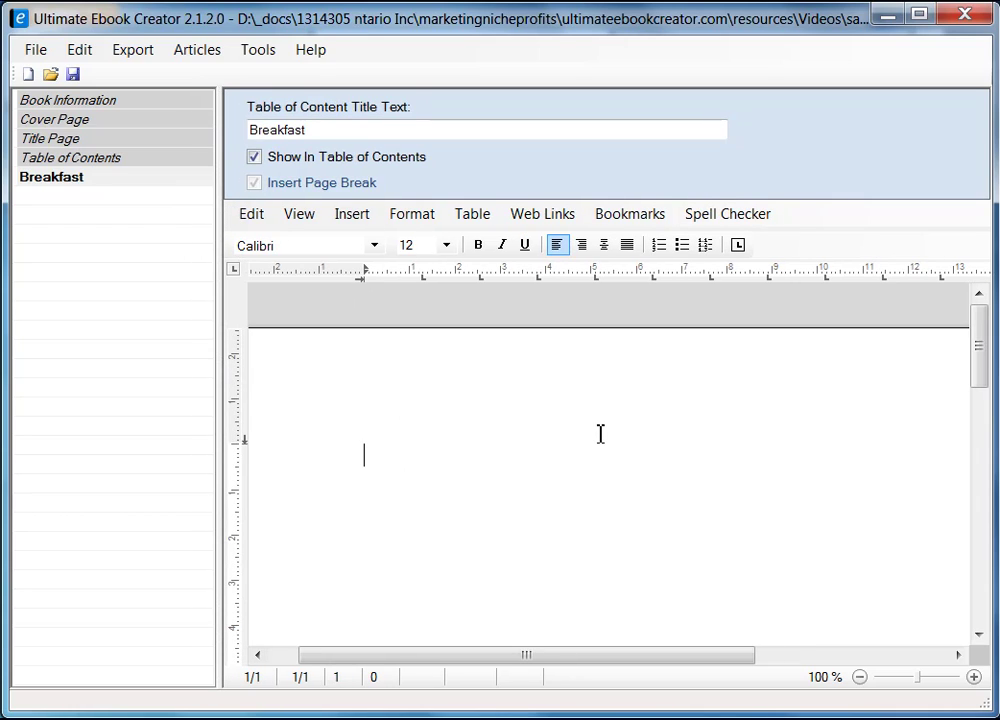
text(Breakfast)
key(Return)
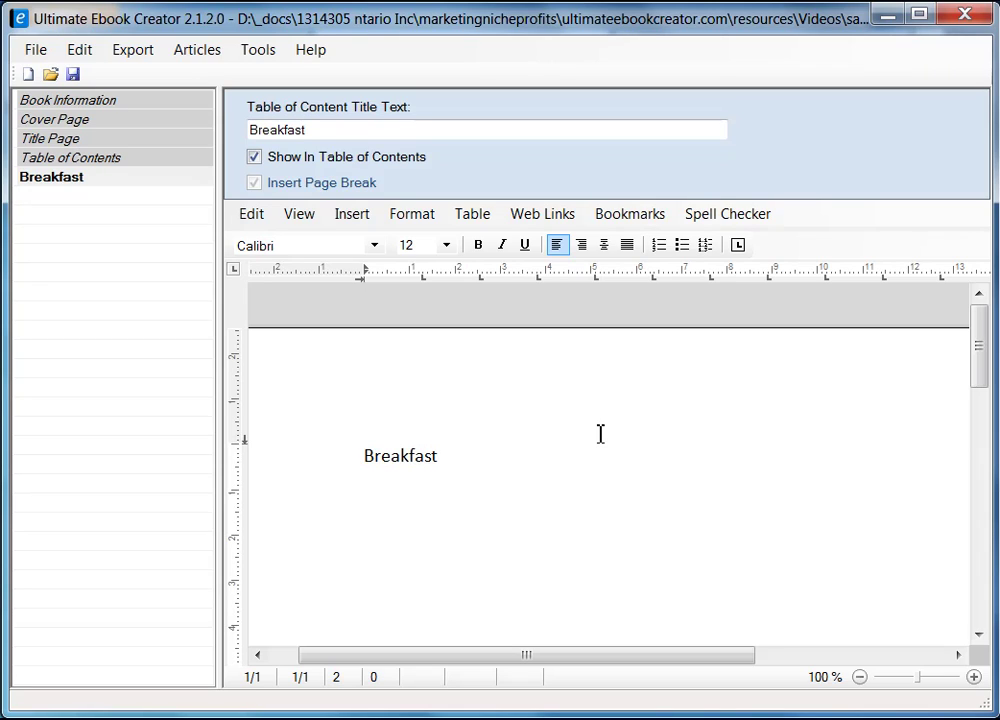
key(Down)
key(Return)
key(Up)
- Apply the heading 1 style to the word Breakfast
key(shift+End)
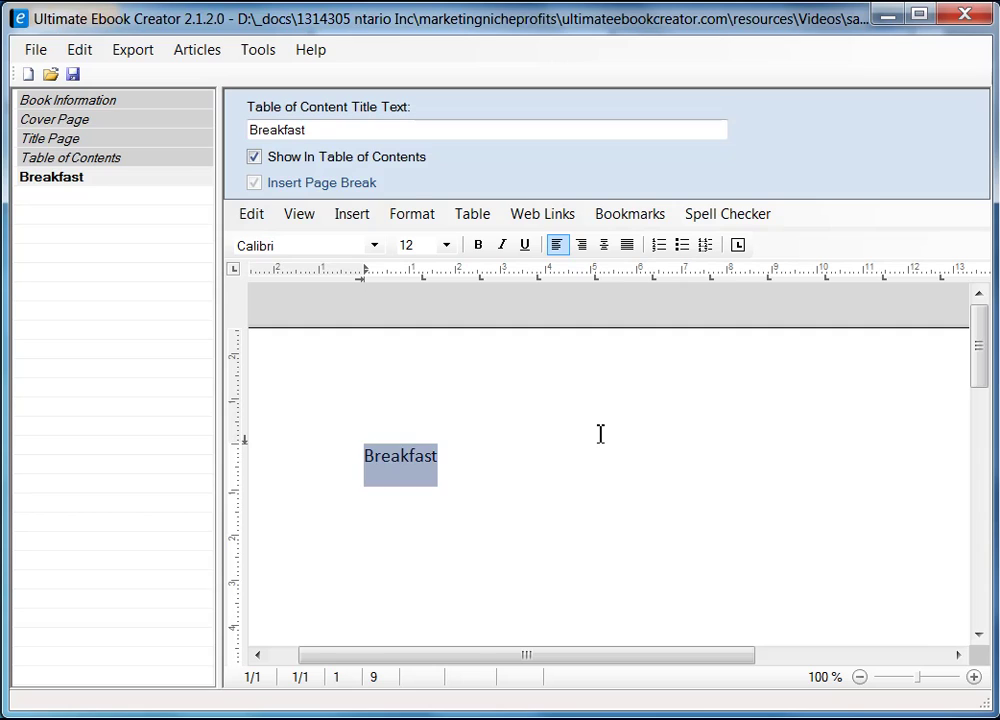
click(427, 218)
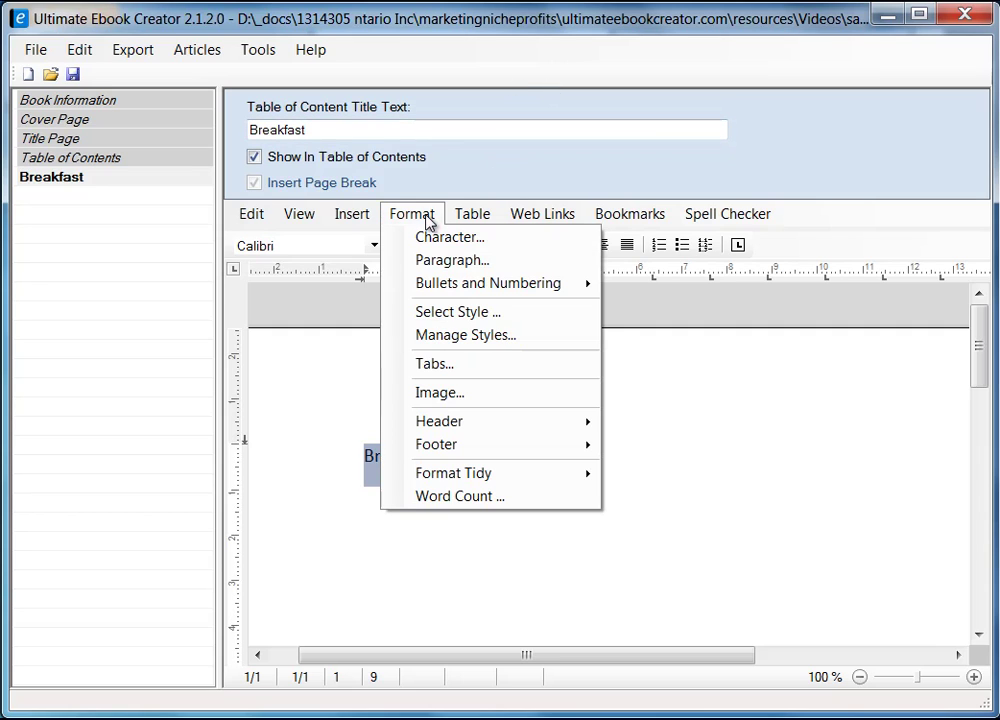
click(498, 315)
click(375, 284)
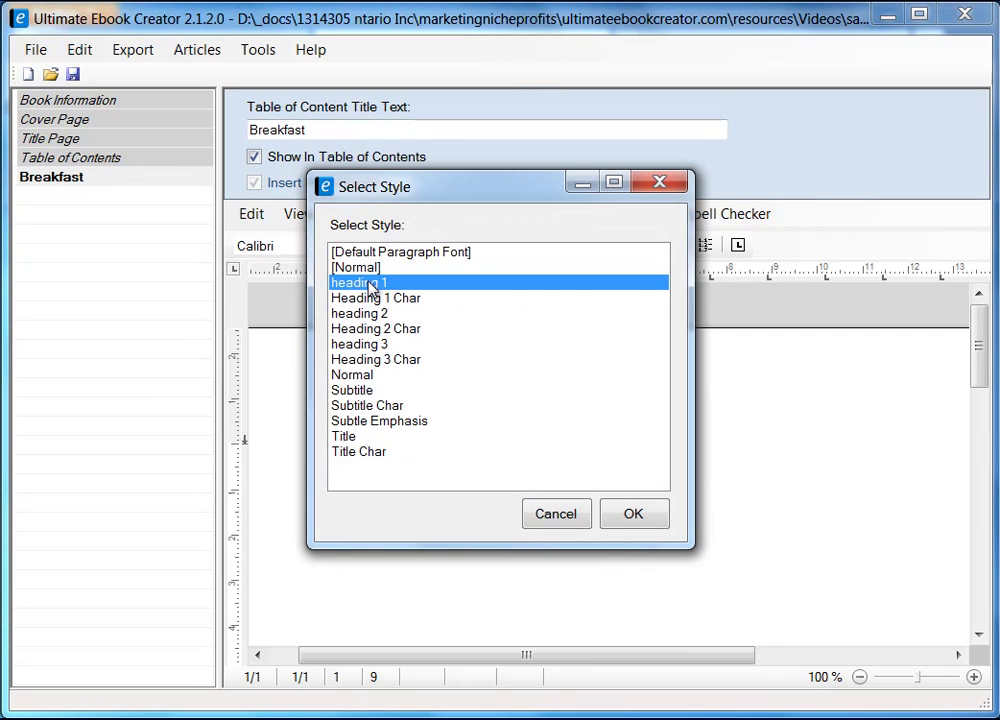
click(640, 518)
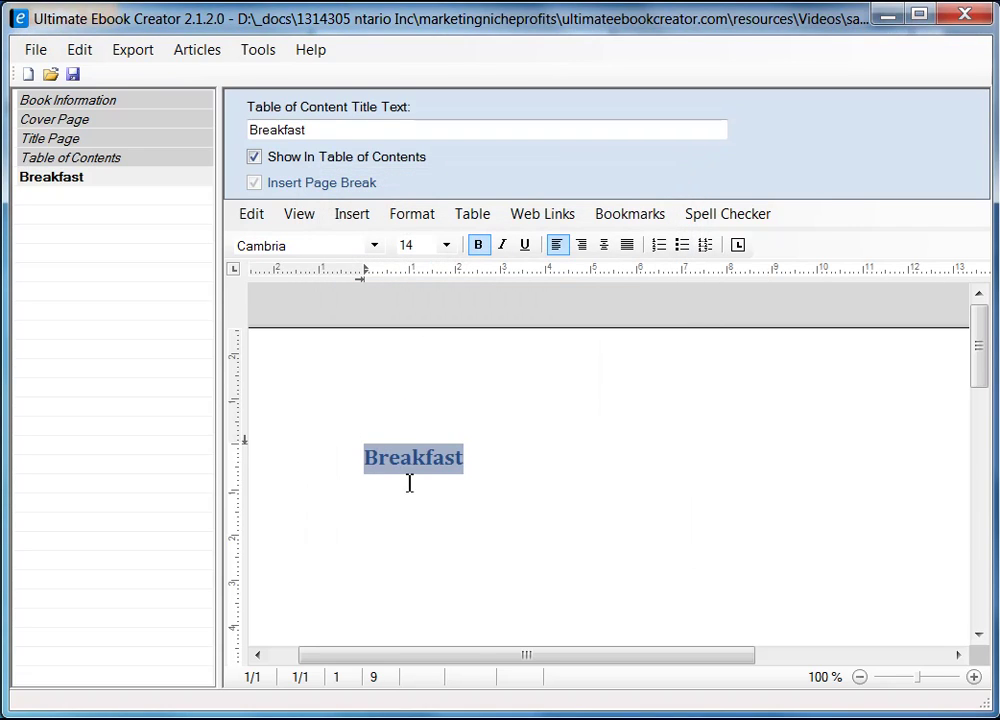
click(391, 531)
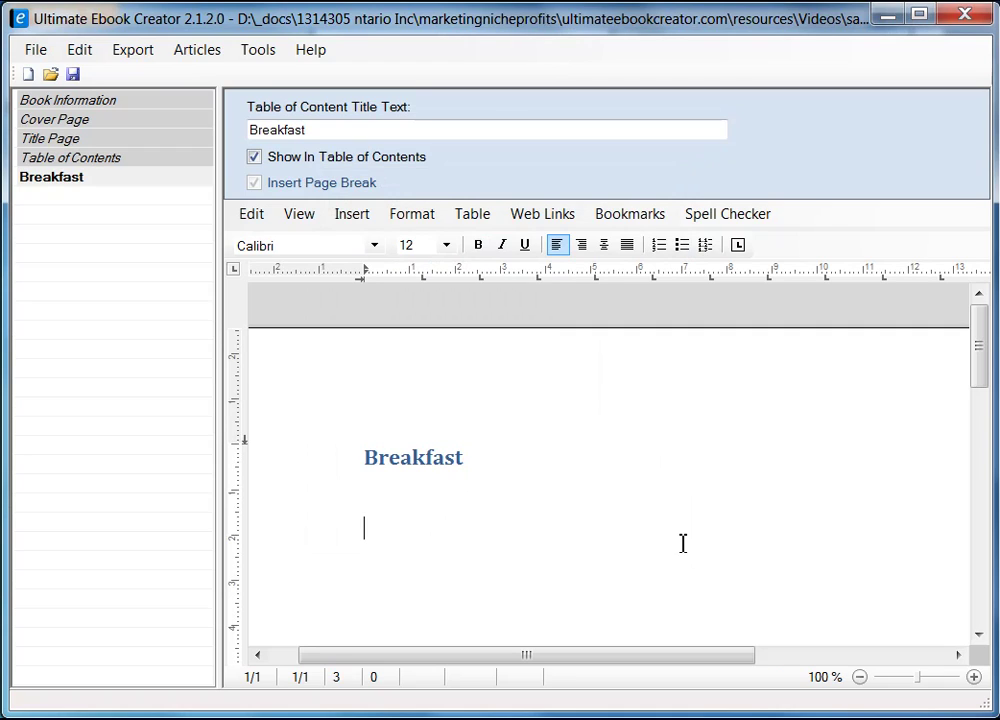
- Type 'Here are all my favorite recipes' under the heading, correcting the misspelled 'favorite'
text(this is t)
key(shift+Home)
text(Here are all my fav)
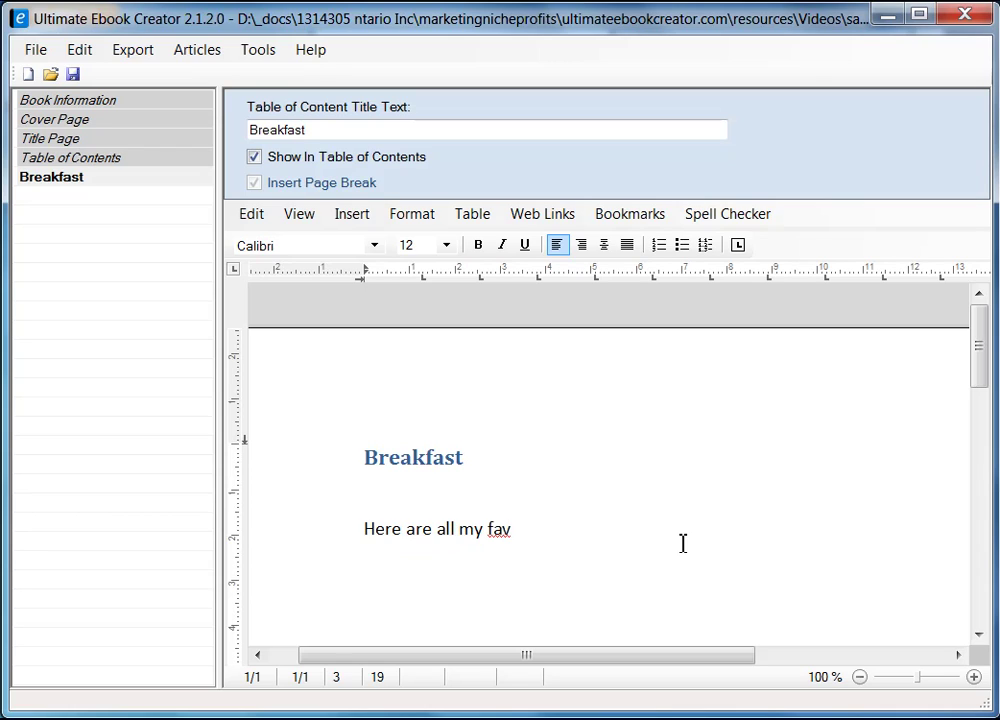
text(a)
key(BackSpace)
text(oraite re)
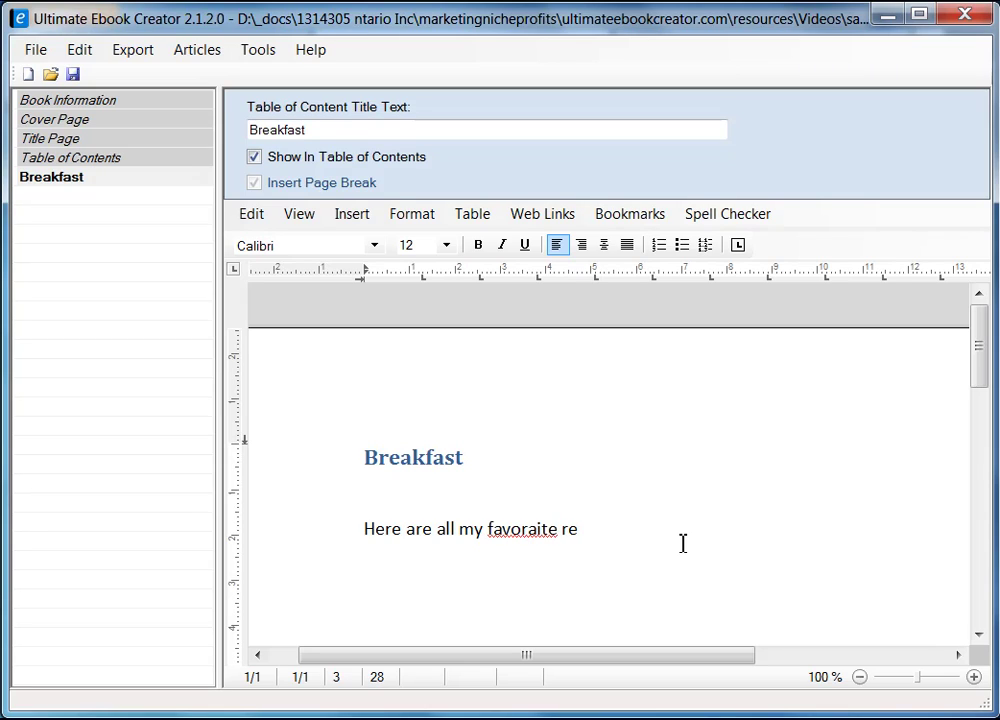
key(Left)
key(Left)
key(Left)
key(Left)
key(Left)
key(Left)
key(BackSpace)
right_click(526, 532)
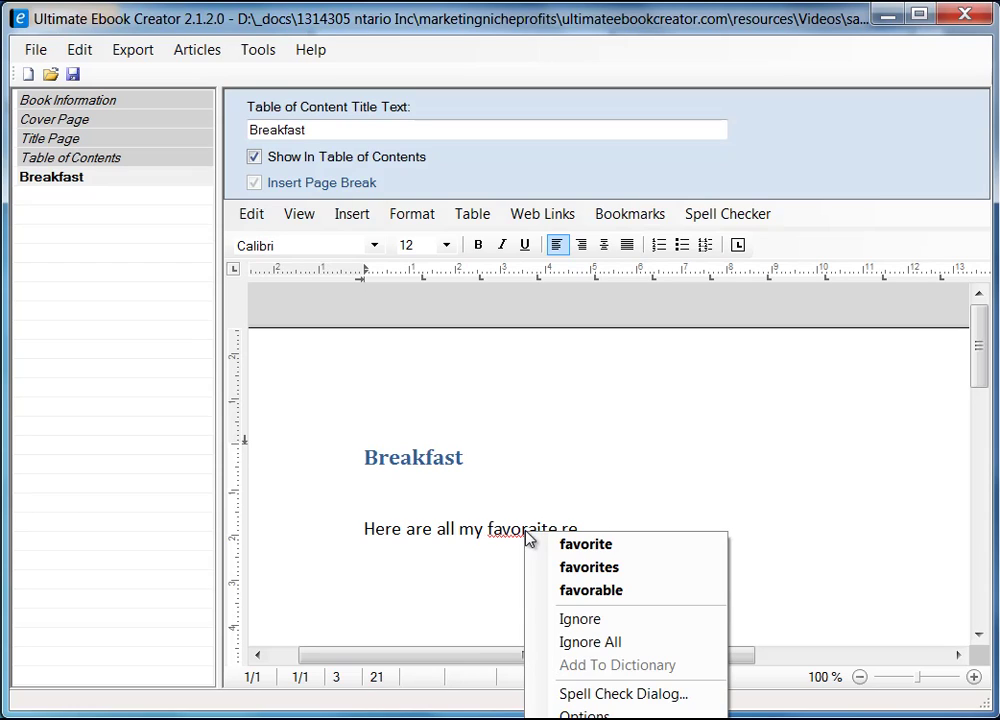
click(608, 528)
text(cipes)
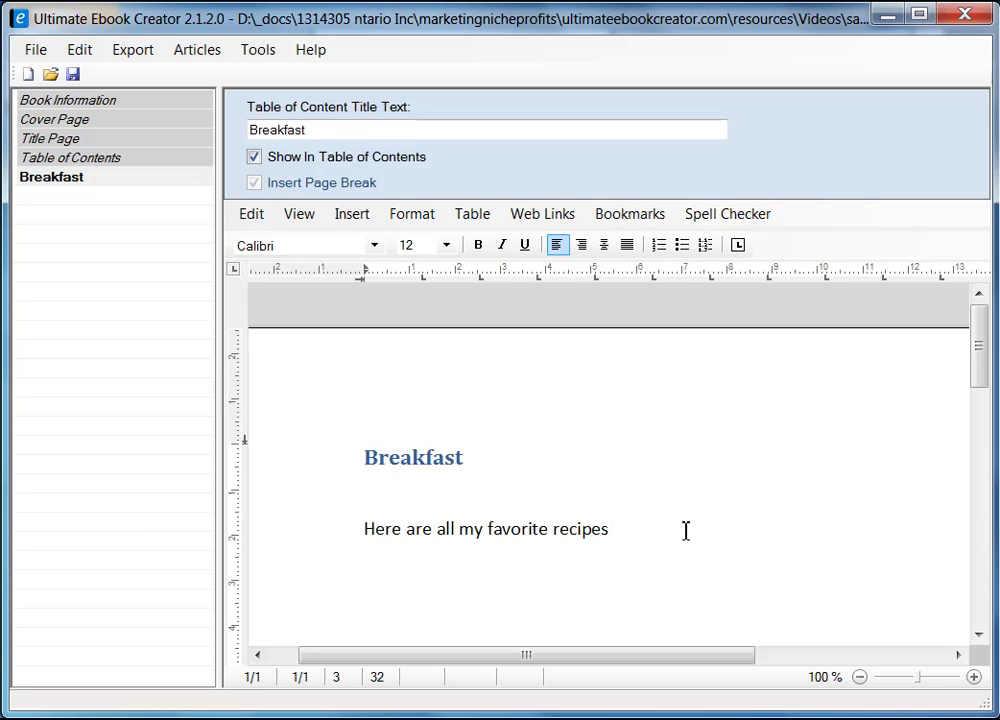
- Finish the sentence with 'that i enjoy for breakfast.', fixing typos in 'breakfast'
text(that i enjoy for bee)
key(BackSpace)
text(al)
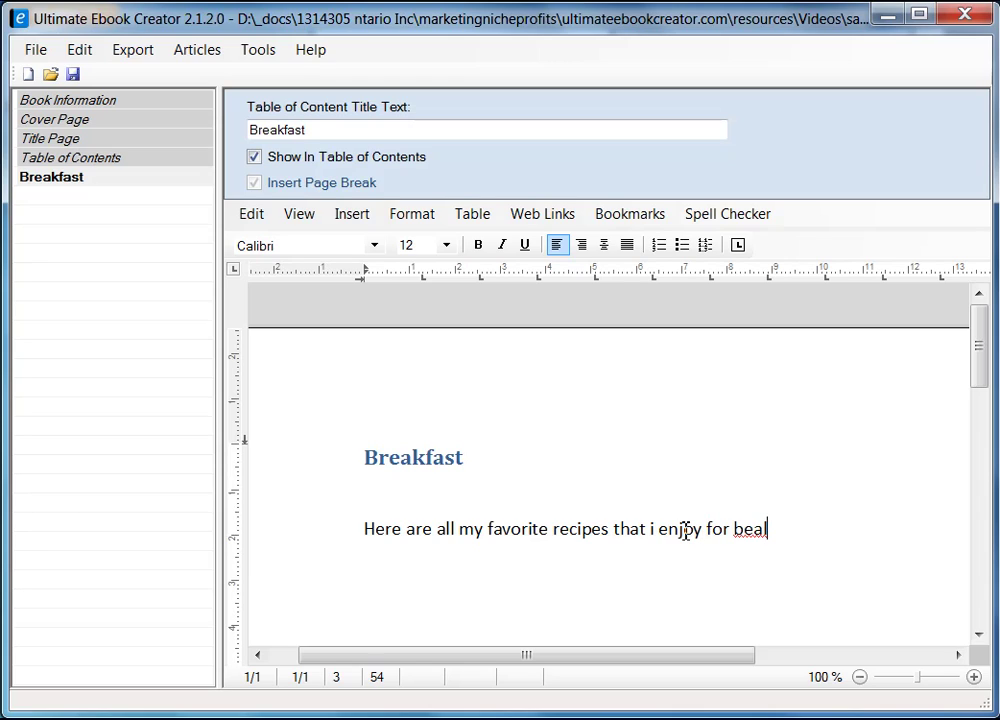
key(BackSpace)
text(kfast)
key(Left)
key(Left)
key(Left)
key(Left)
key(Left)
key(Left)
key(Left)
text(r)
key(End)
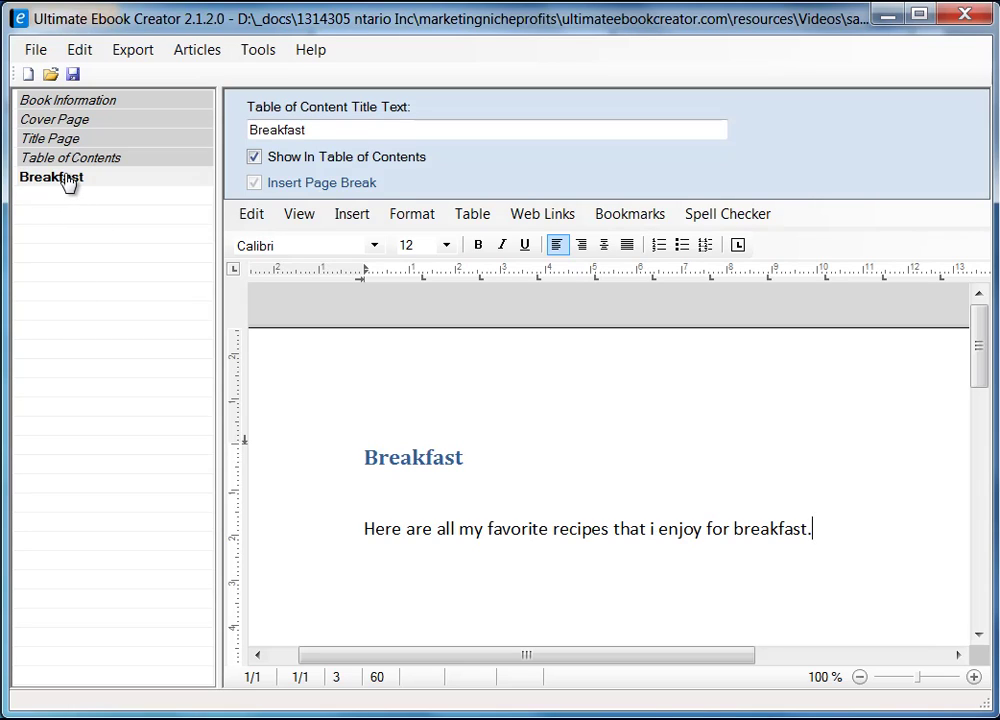
- Open the title editor for a new section under Breakfast, then switch to the recipe browser
click(66, 181)
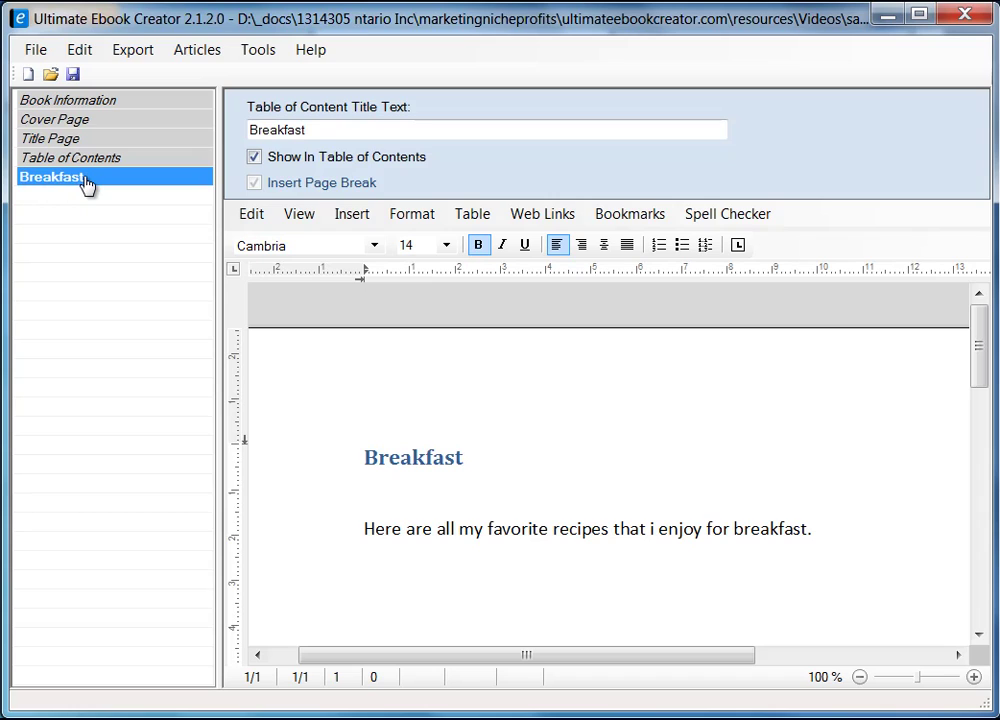
right_click(100, 180)
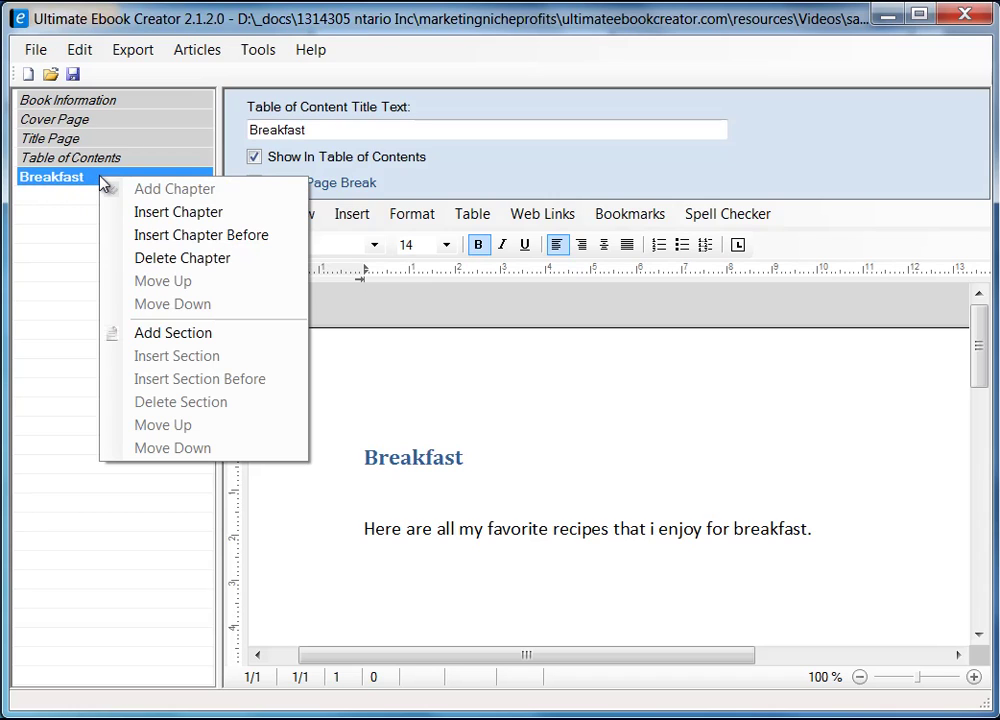
click(173, 333)
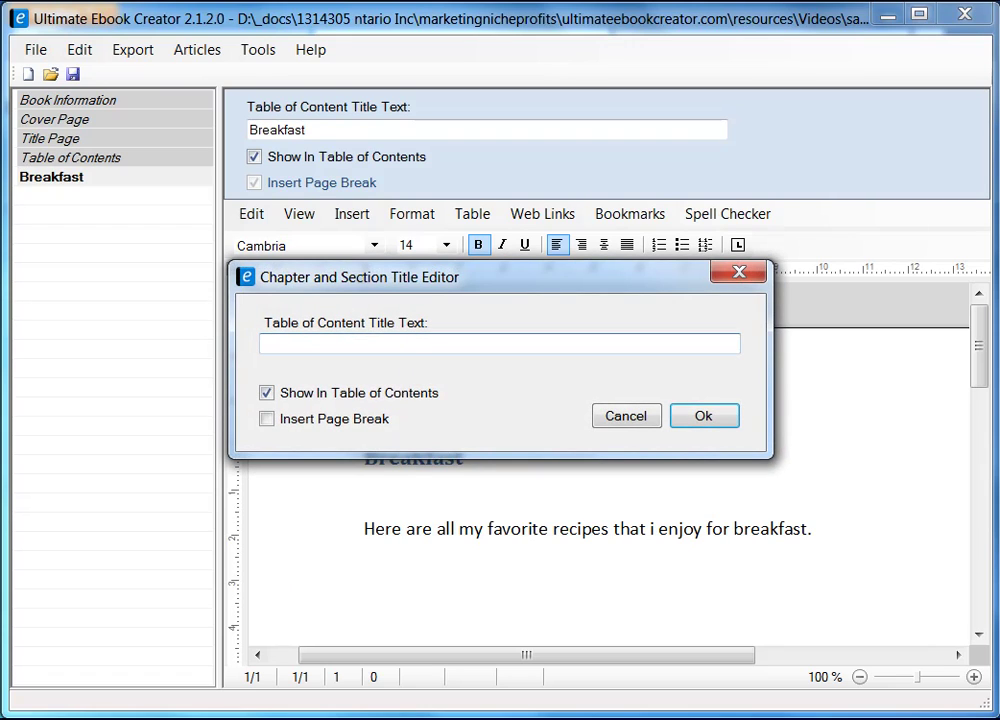
key(alt+Tab)
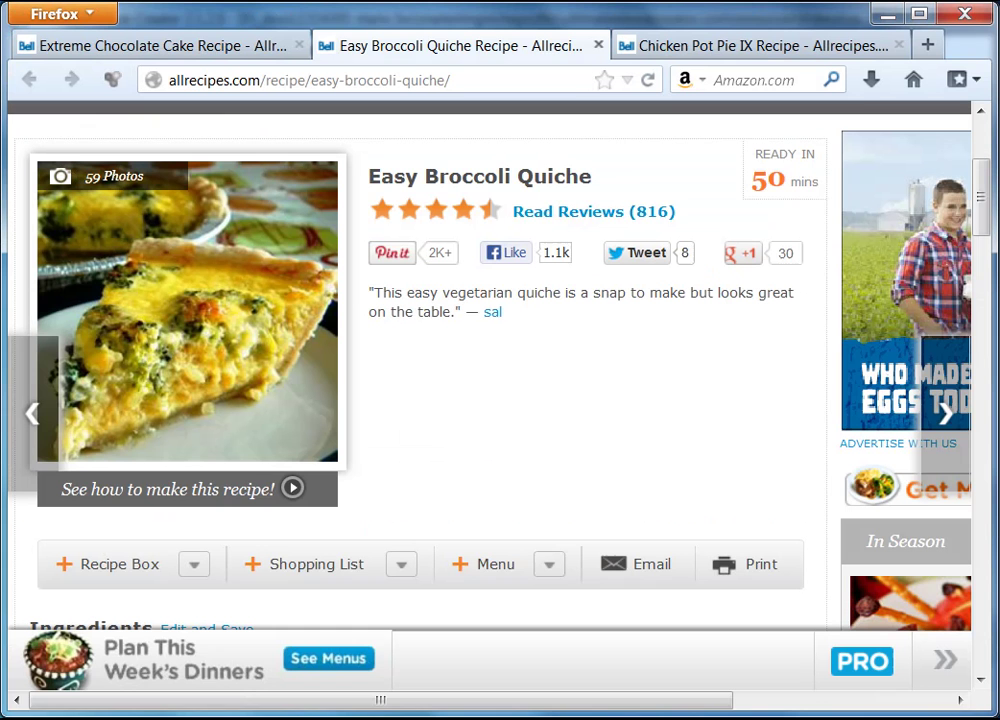
- Copy the 'Easy Broccoli Quiche' recipe title from the Firefox page and return to the ebook
drag(505, 330, 487, 177)
click(424, 177)
drag(380, 177, 592, 177)
right_click(577, 181)
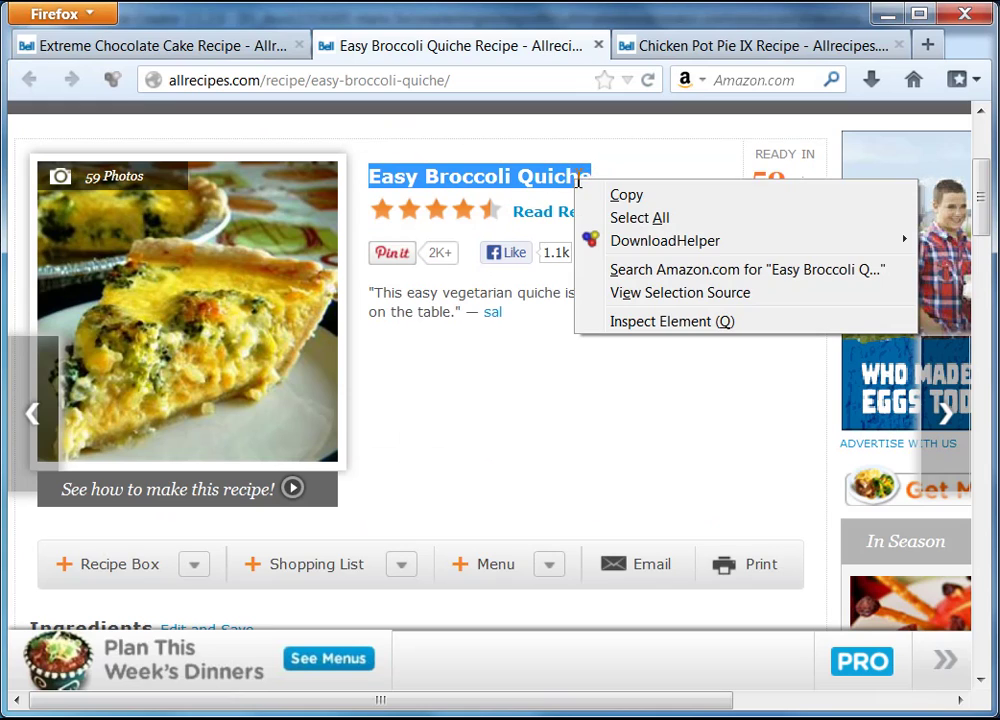
click(630, 195)
key(alt+Tab)
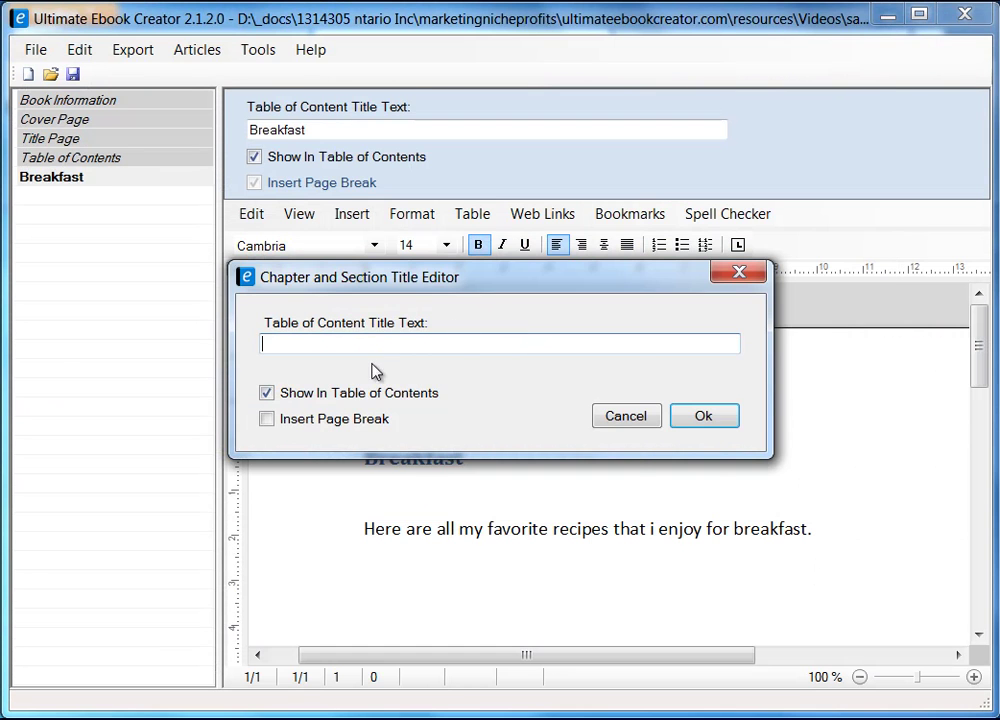
- Paste 'Easy Broccoli Quiche' as the section title, tick Insert Page Break, and confirm
right_click(344, 343)
click(398, 436)
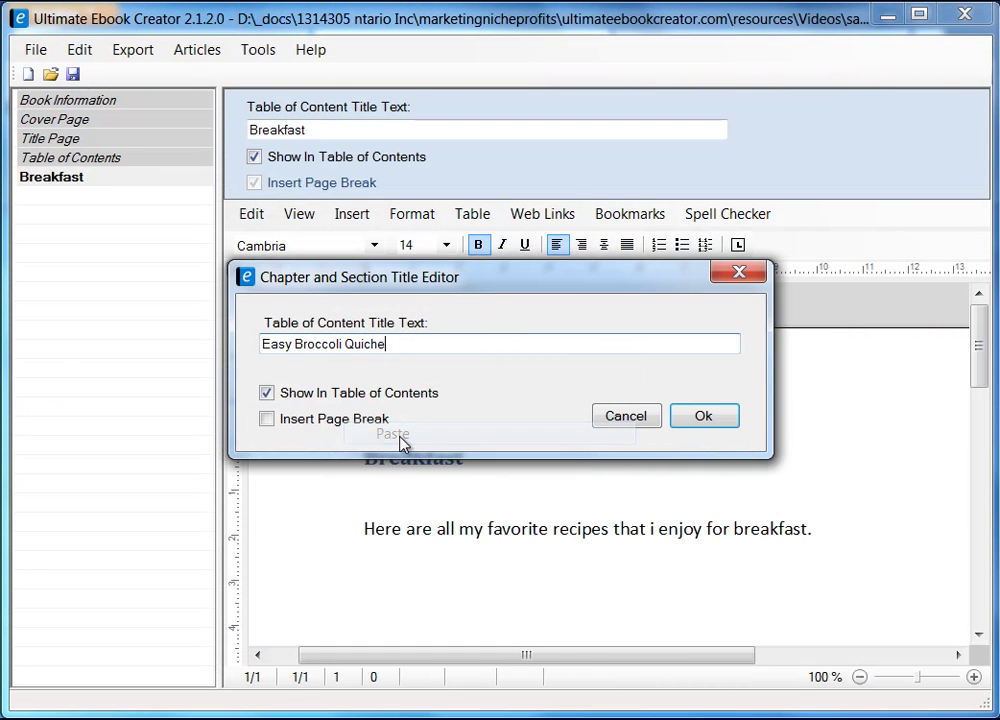
click(267, 420)
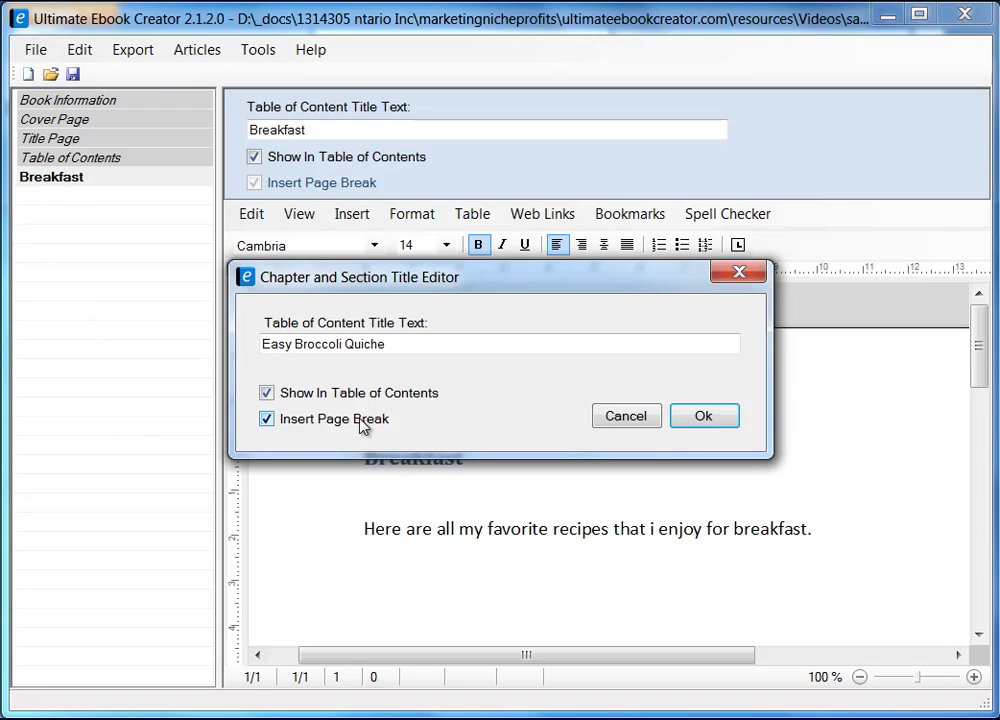
drag(446, 299, 478, 275)
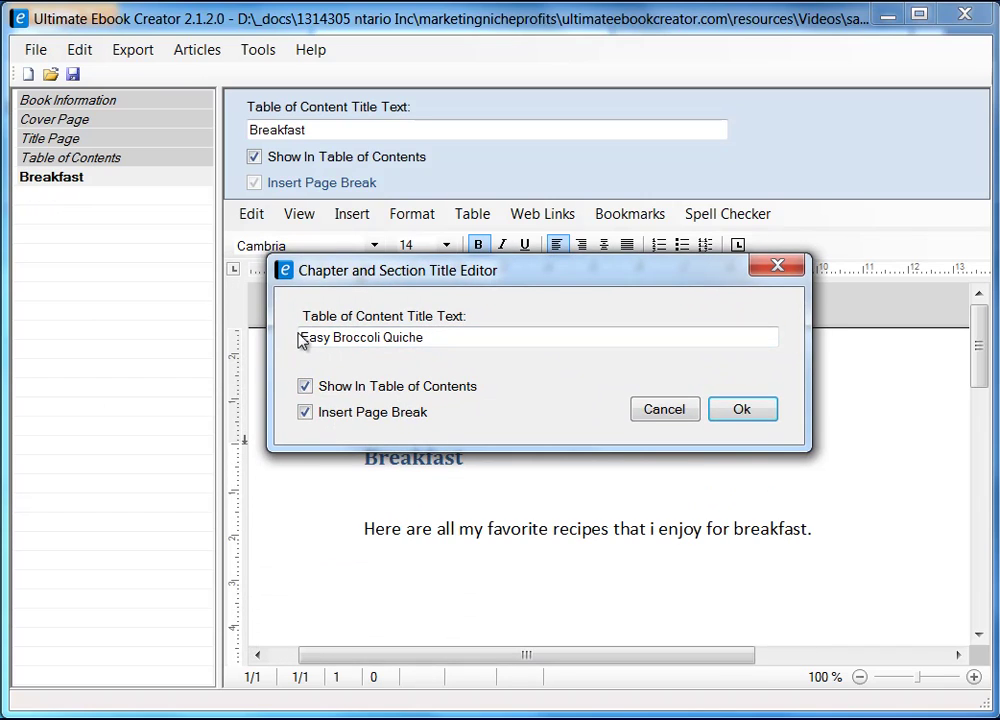
click(750, 413)
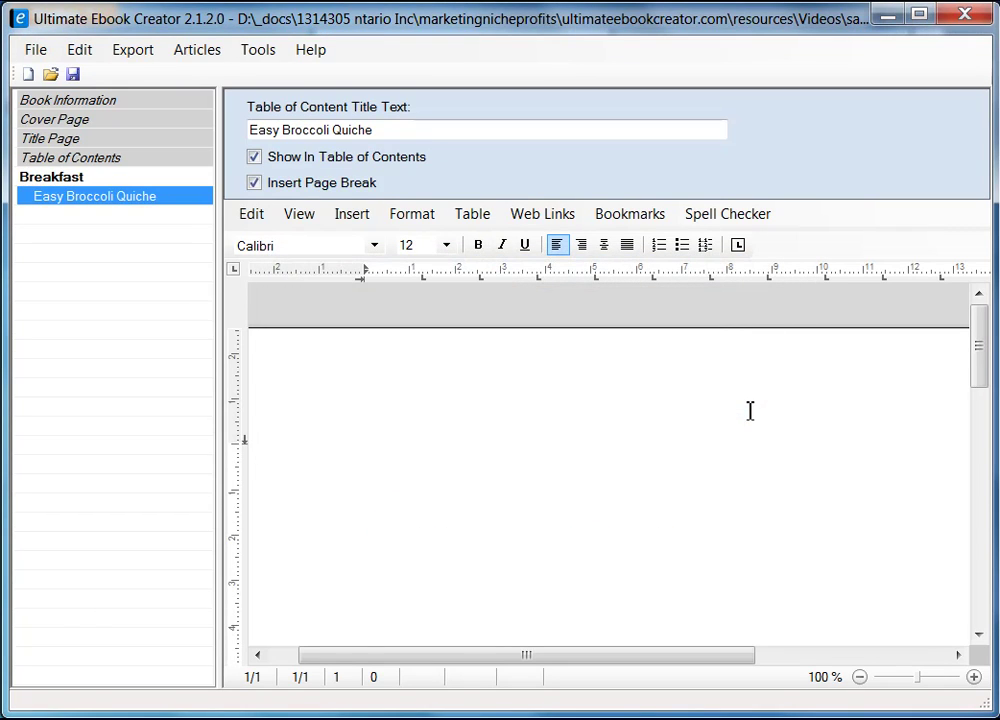
- Type 'Easy Broccoli Quiche' as the first line of the quiche section's empty page
click(79, 179)
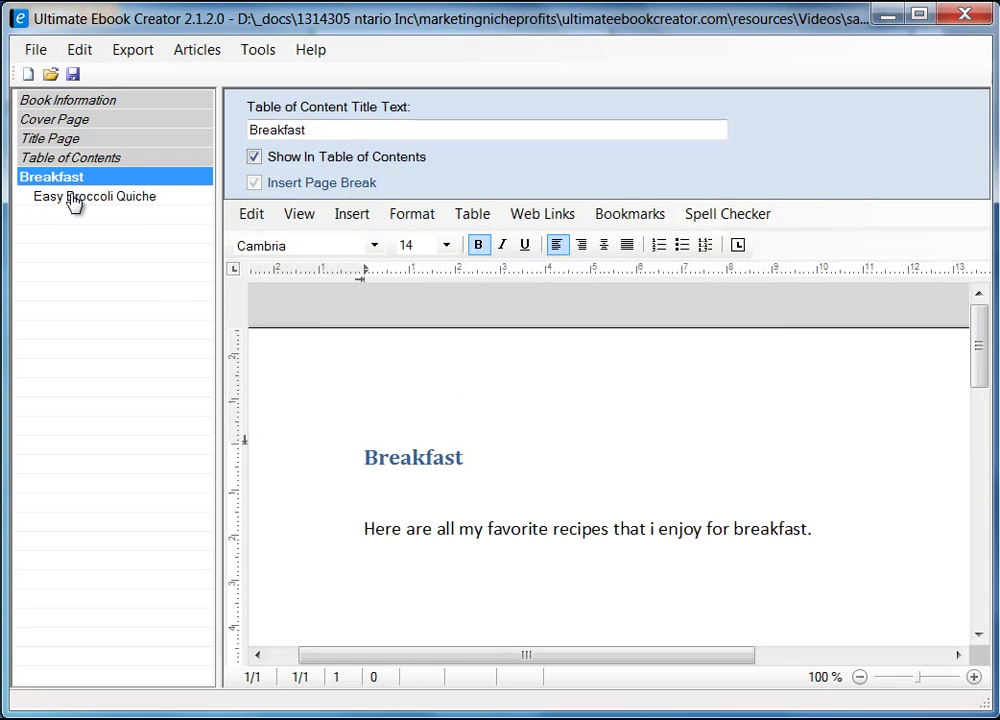
click(72, 206)
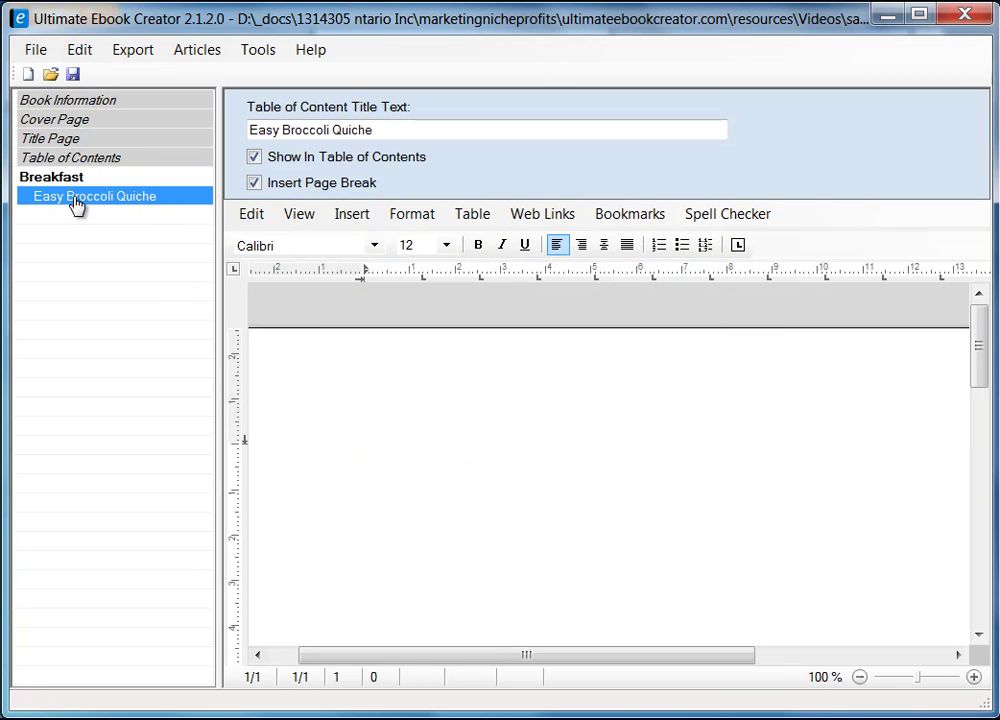
click(500, 442)
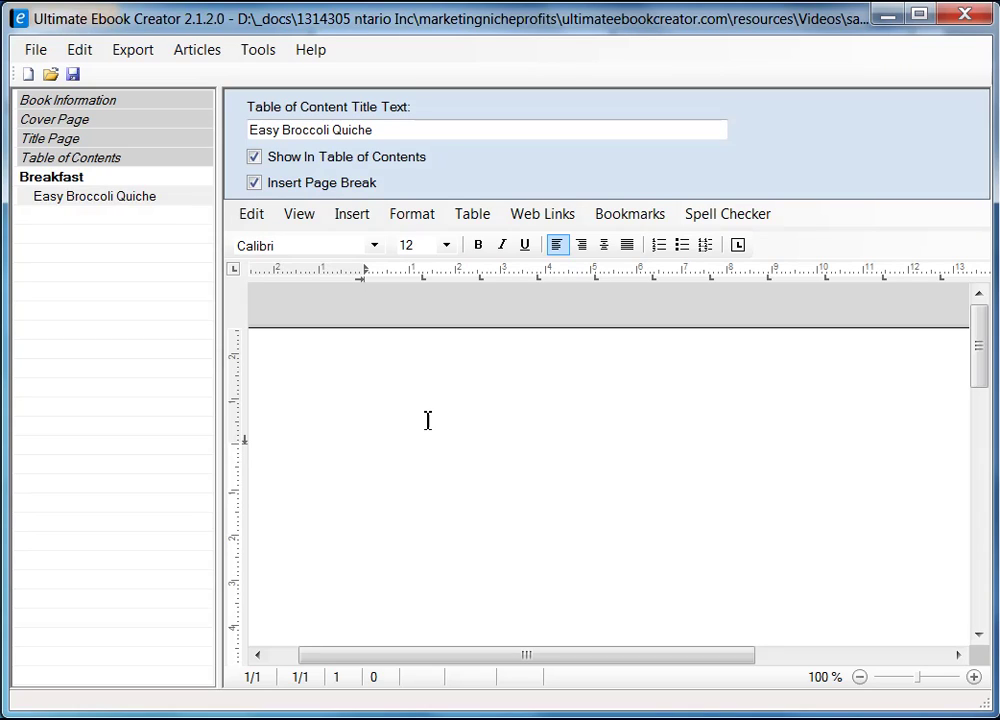
text(Easy Broccolie)
key(BackSpace)
text(Quic)
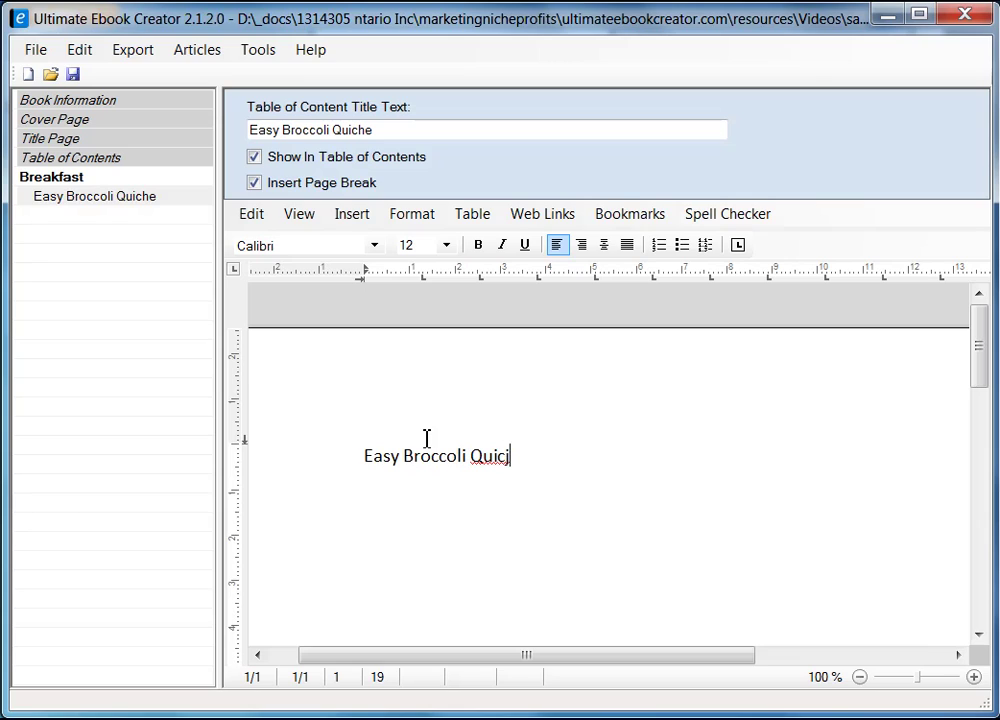
text(he)
key(alt+Tab)
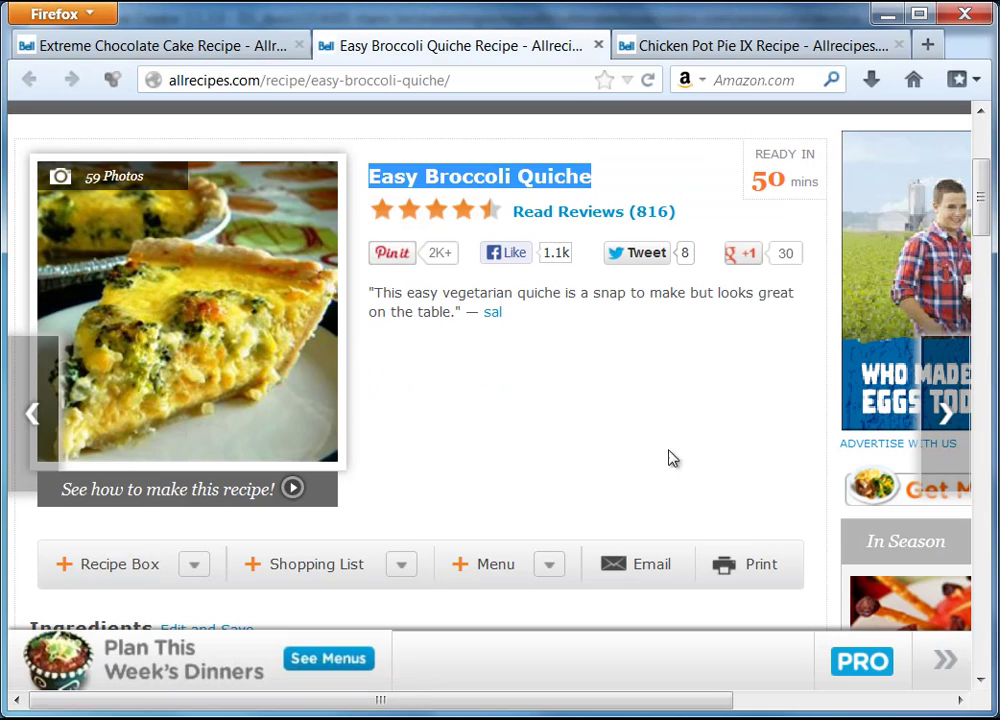
click(890, 19)
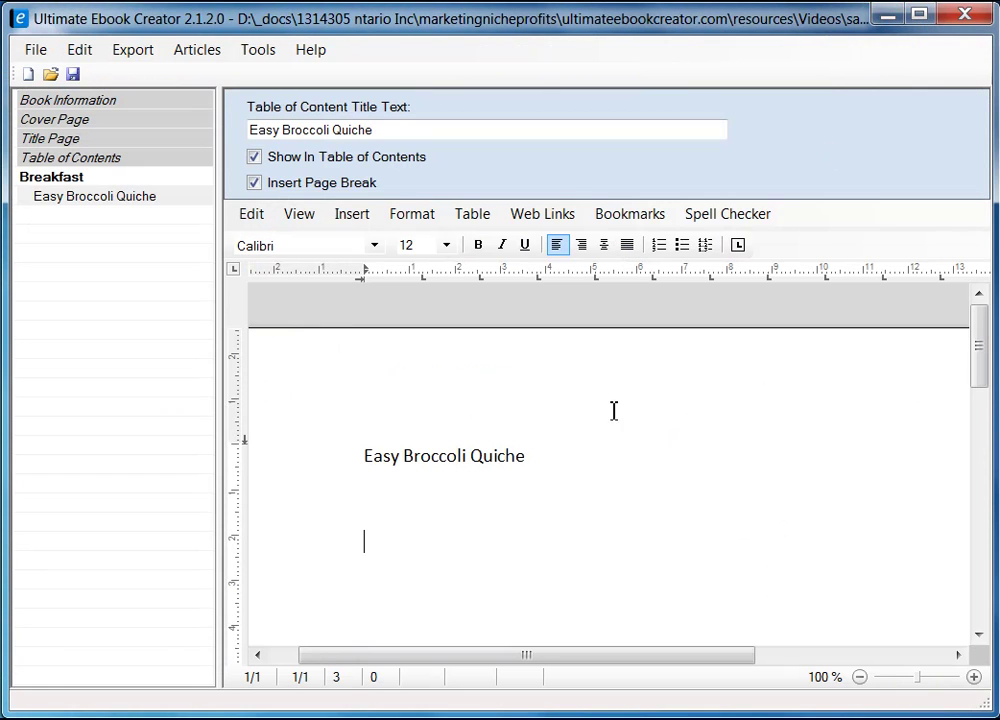
- Place the cursor on the line below the Easy Broccoli Quiche title
click(380, 505)
click(351, 214)
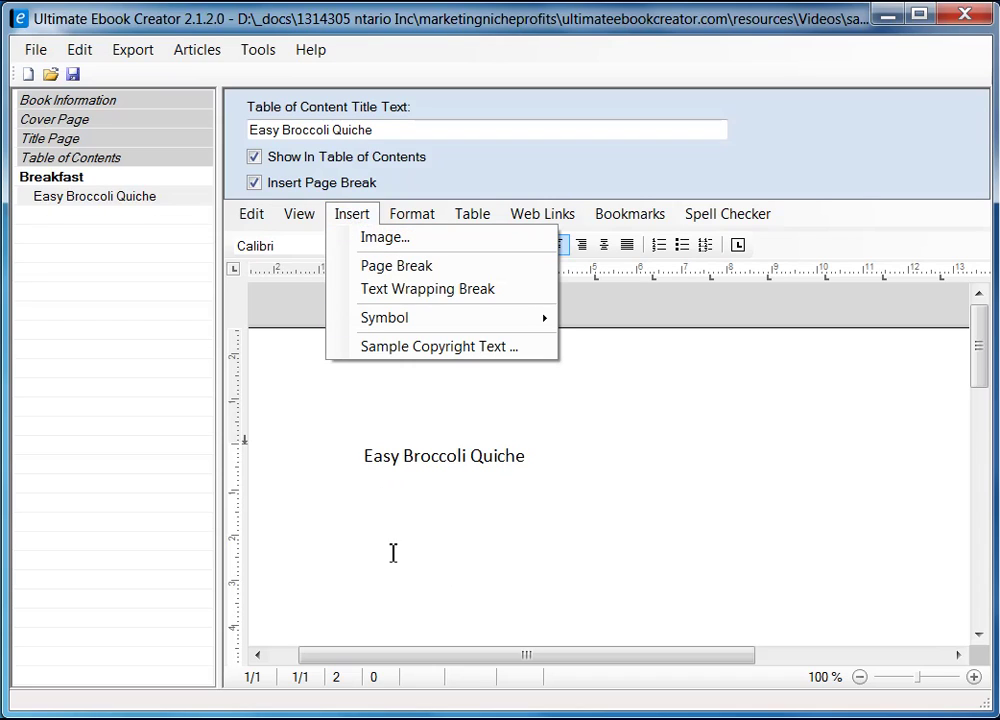
click(380, 510)
right_click(373, 508)
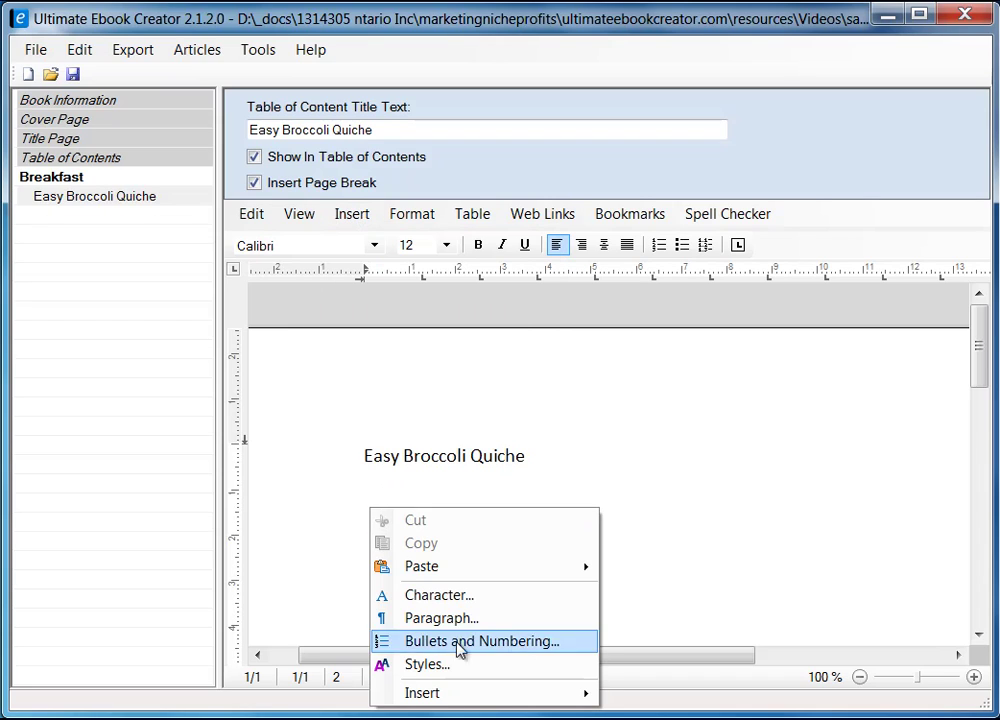
mouse_move(447, 697)
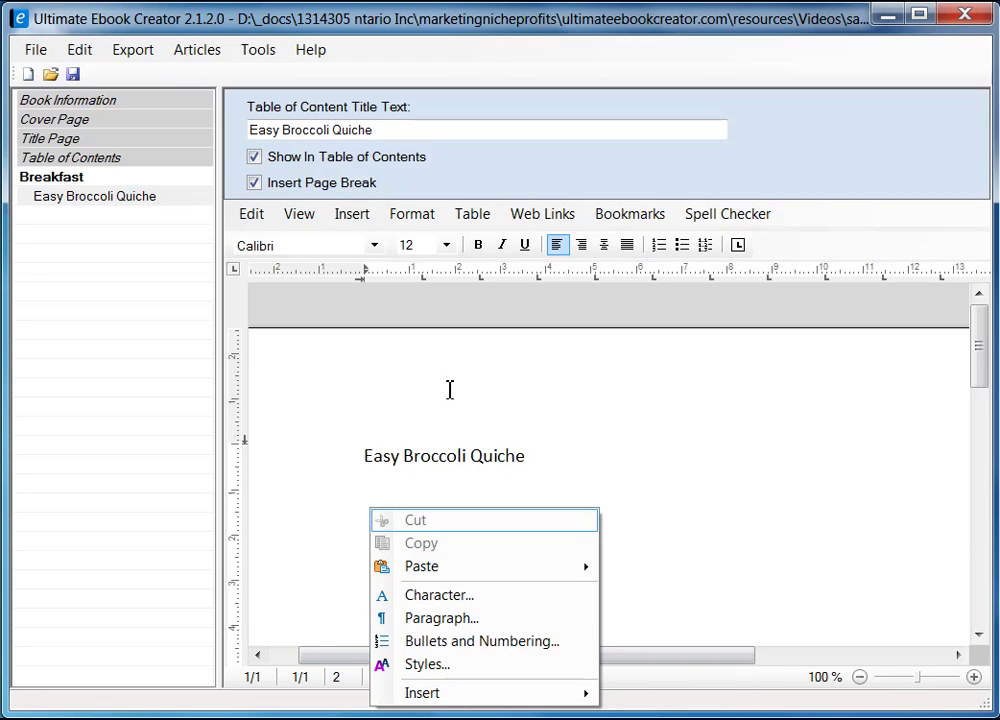
click(384, 496)
click(402, 511)
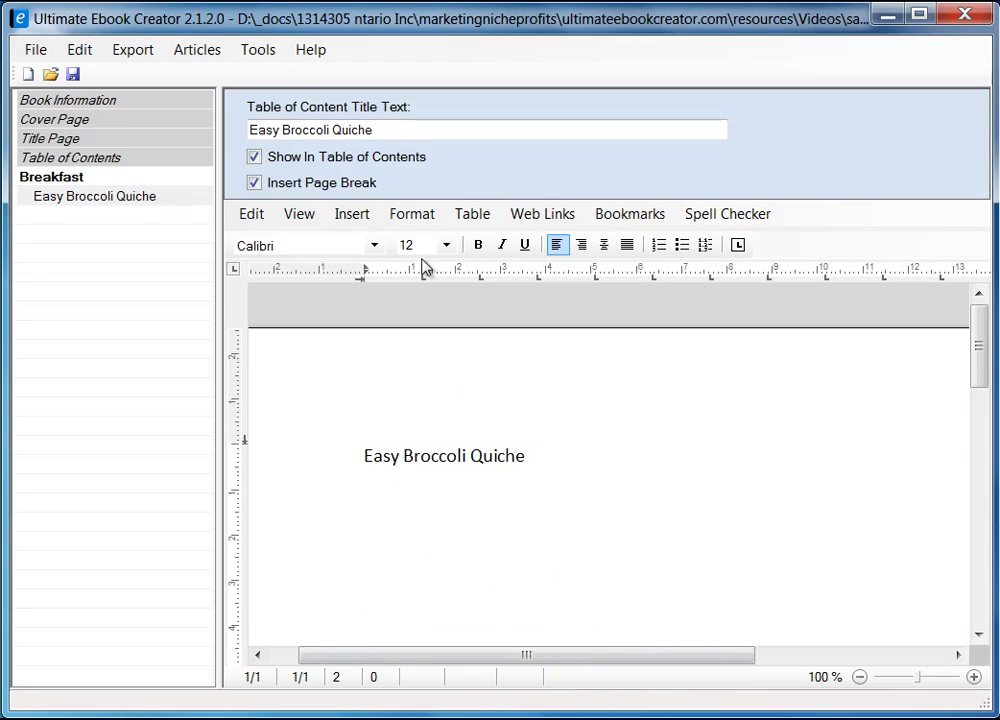
- Insert the quiche.jpg photo, filtering the file chooser to JPEG images
click(352, 213)
click(390, 240)
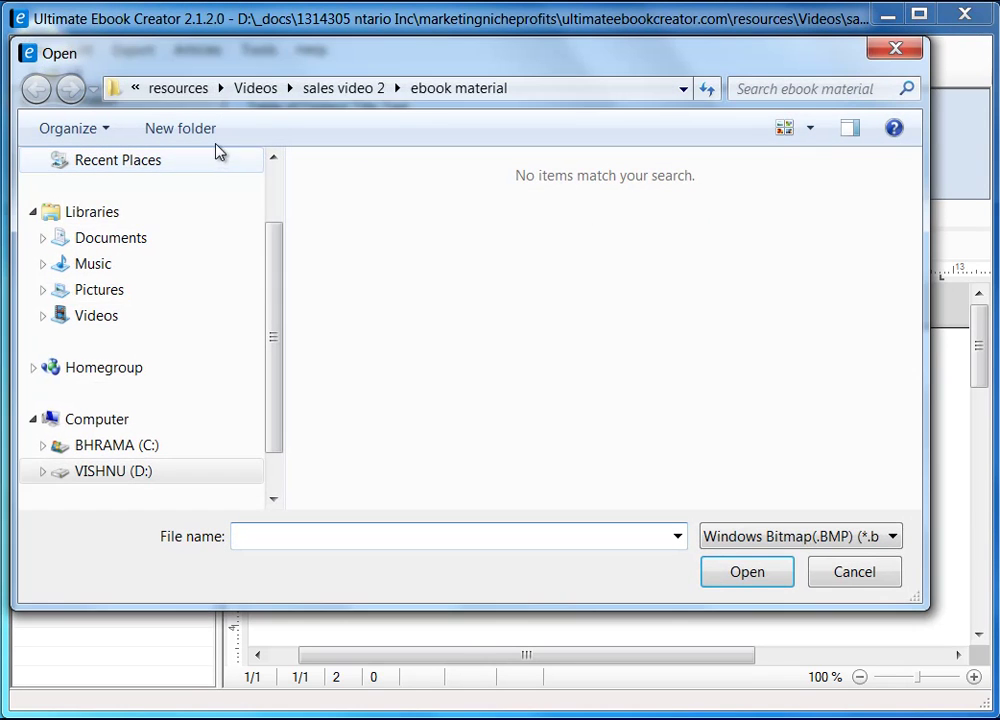
drag(373, 58, 404, 72)
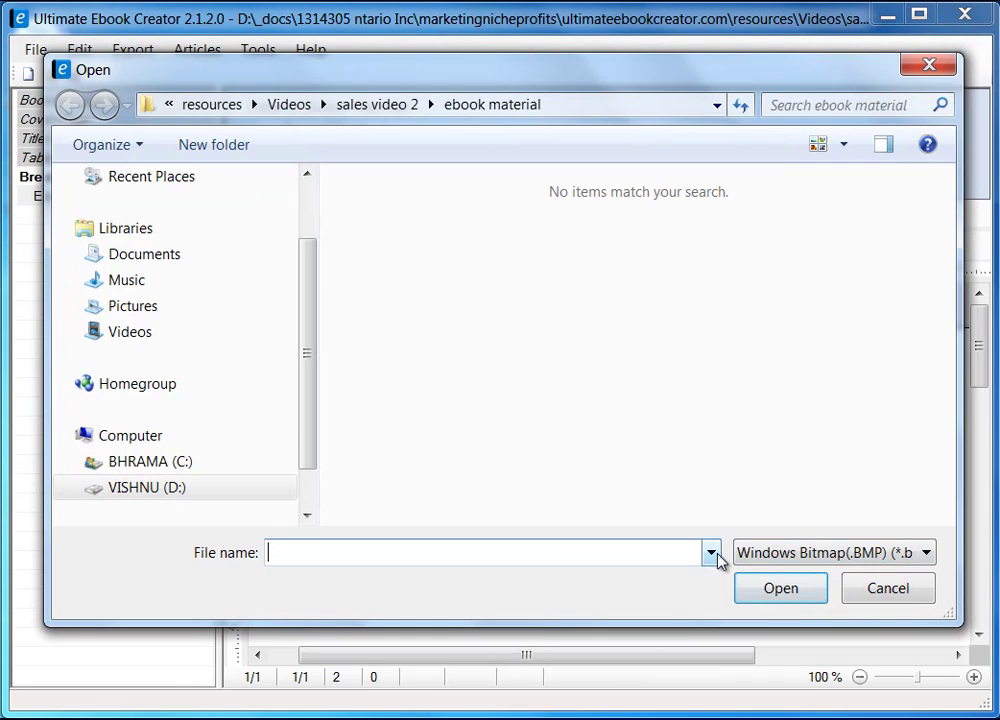
click(929, 560)
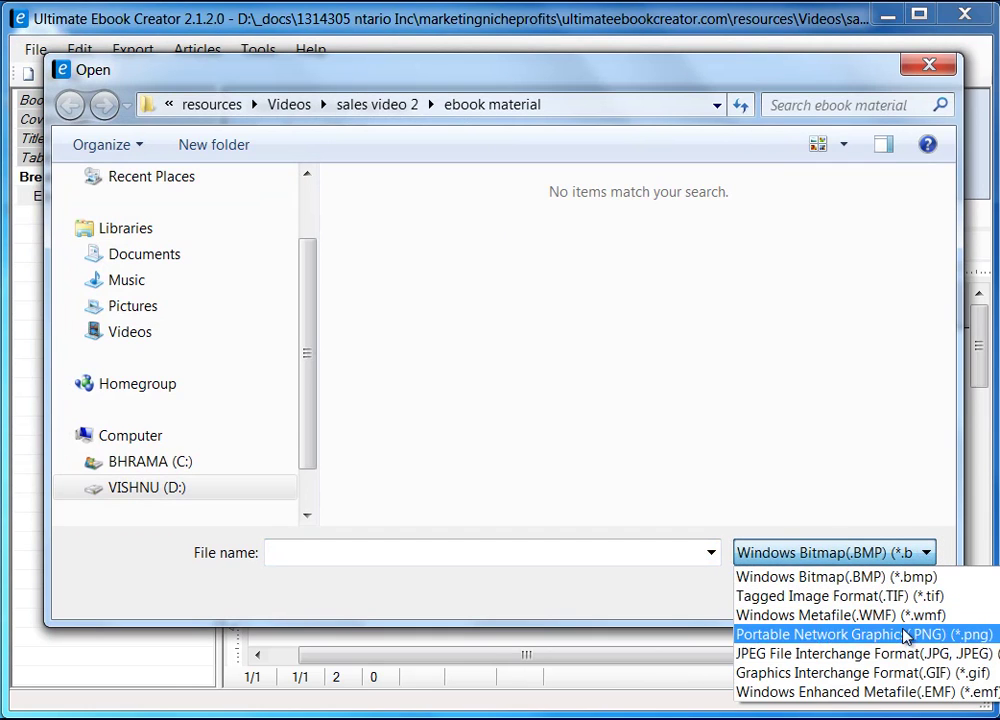
click(905, 653)
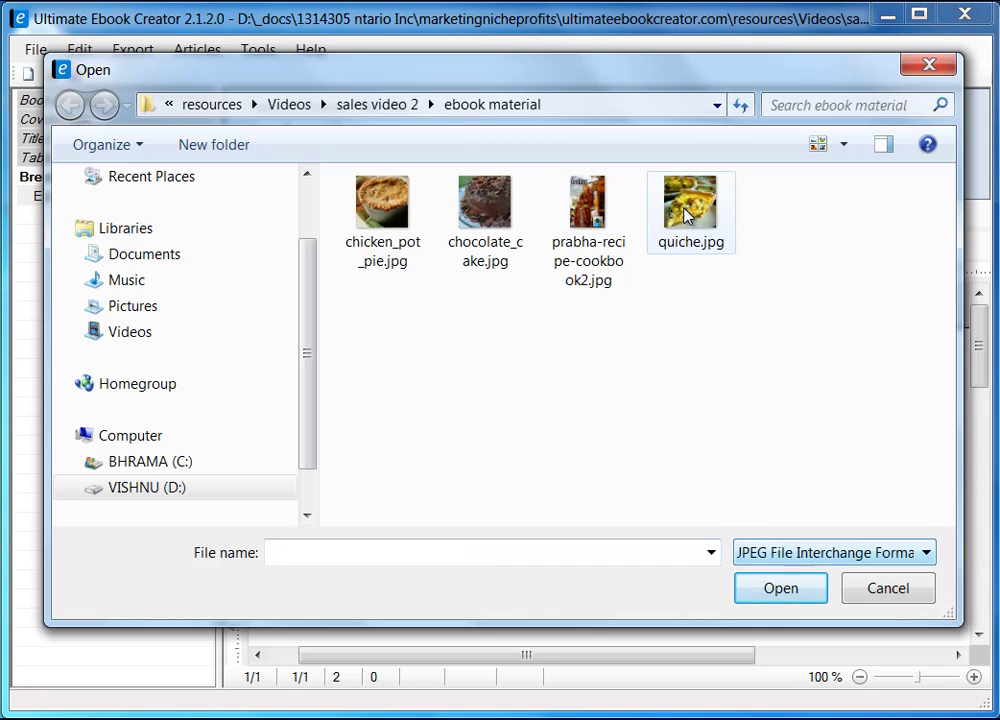
click(728, 221)
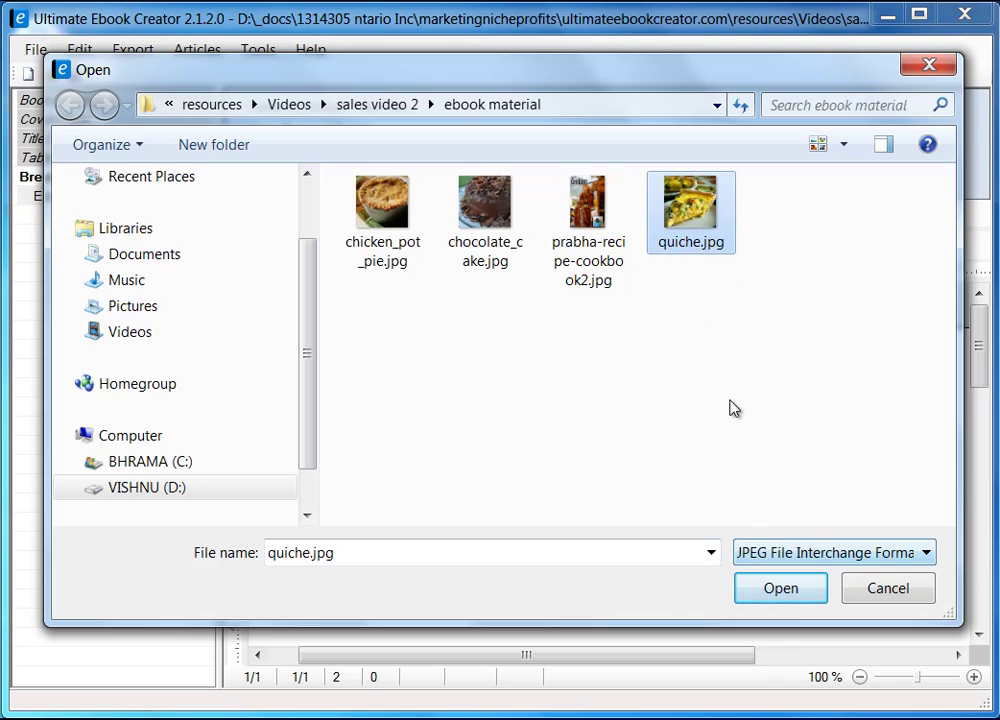
click(797, 594)
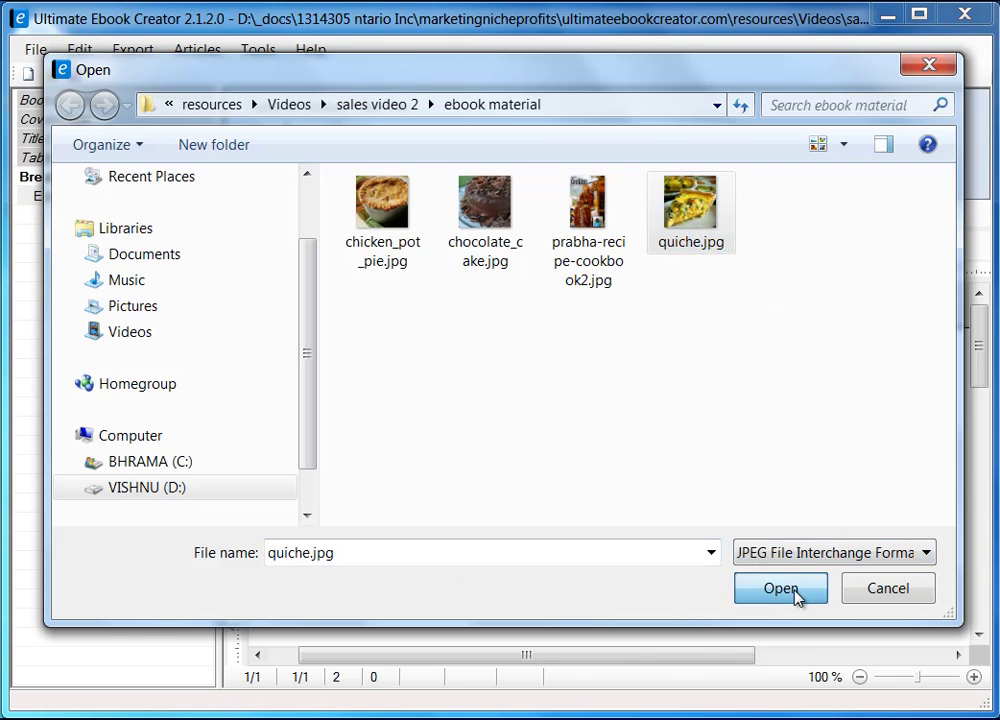
drag(978, 357, 980, 386)
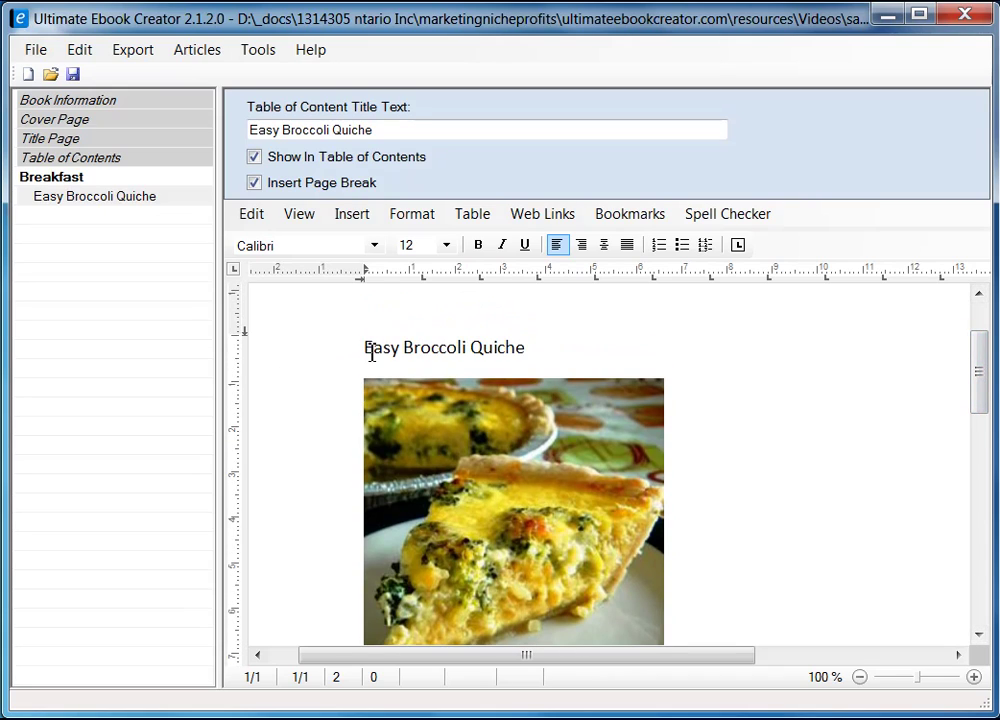
- Style the Easy Broccoli Quiche title as heading 2 and add a blank line after it
click(307, 352)
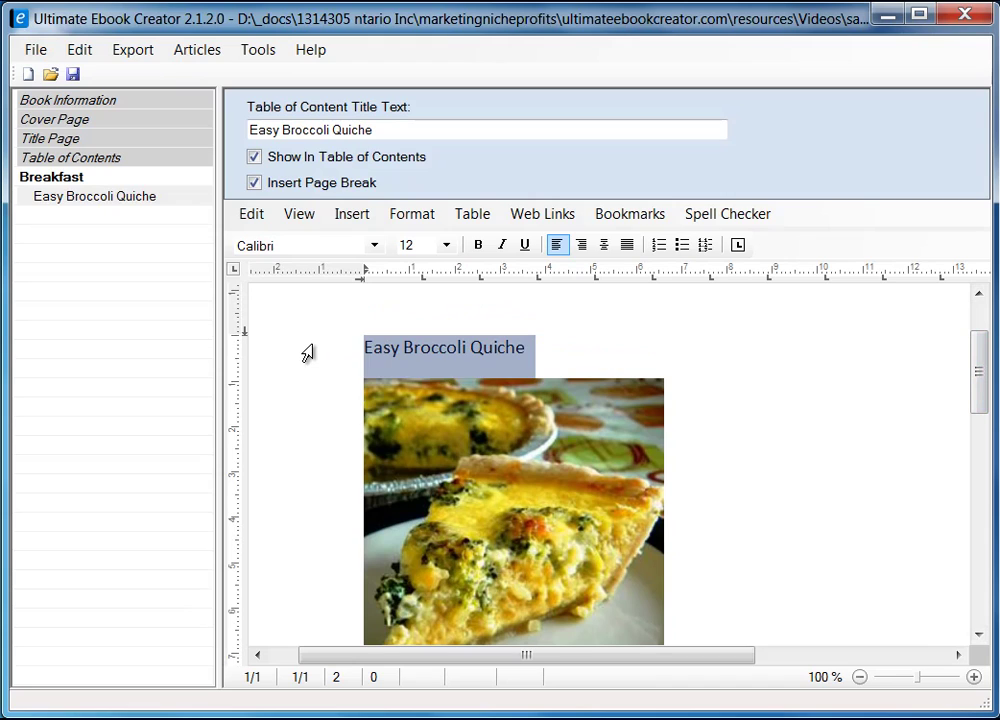
click(395, 214)
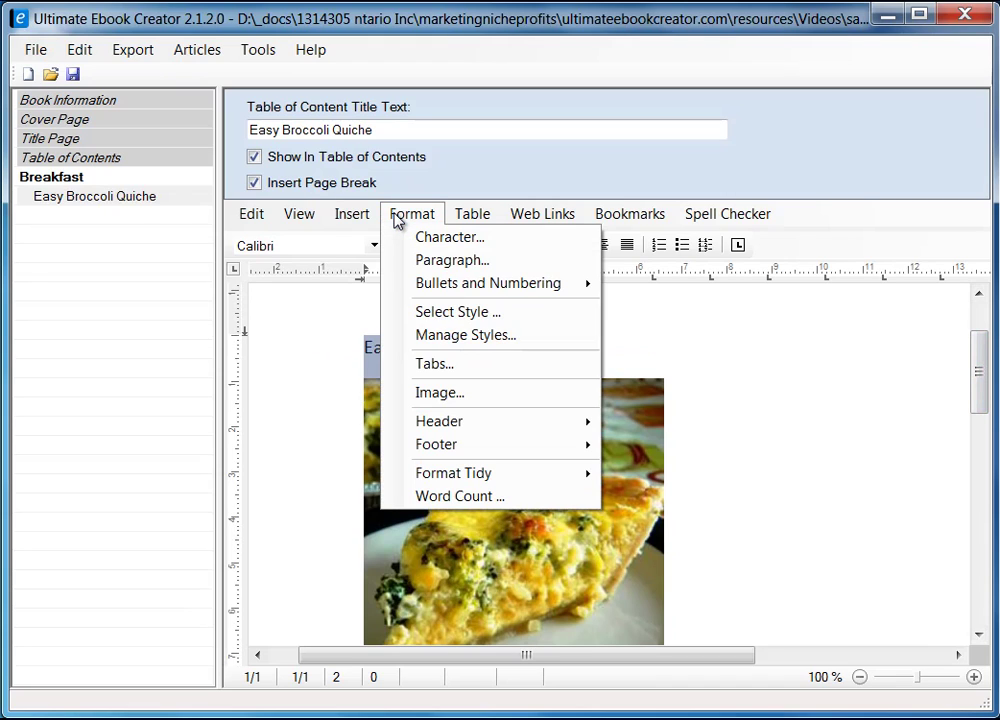
click(459, 312)
click(330, 313)
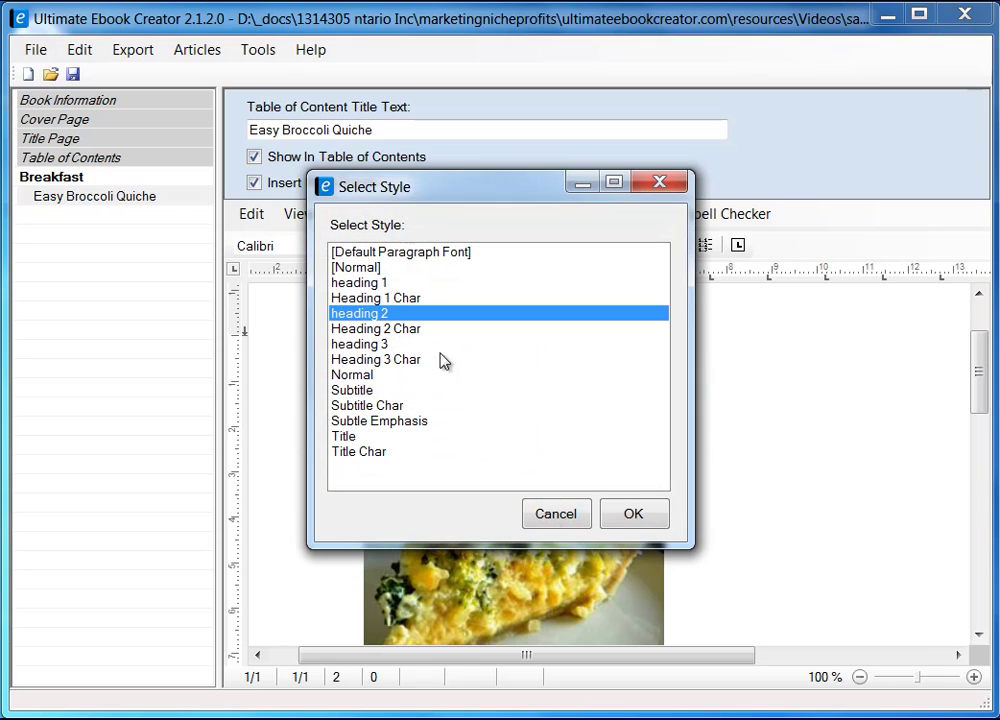
click(643, 506)
click(666, 344)
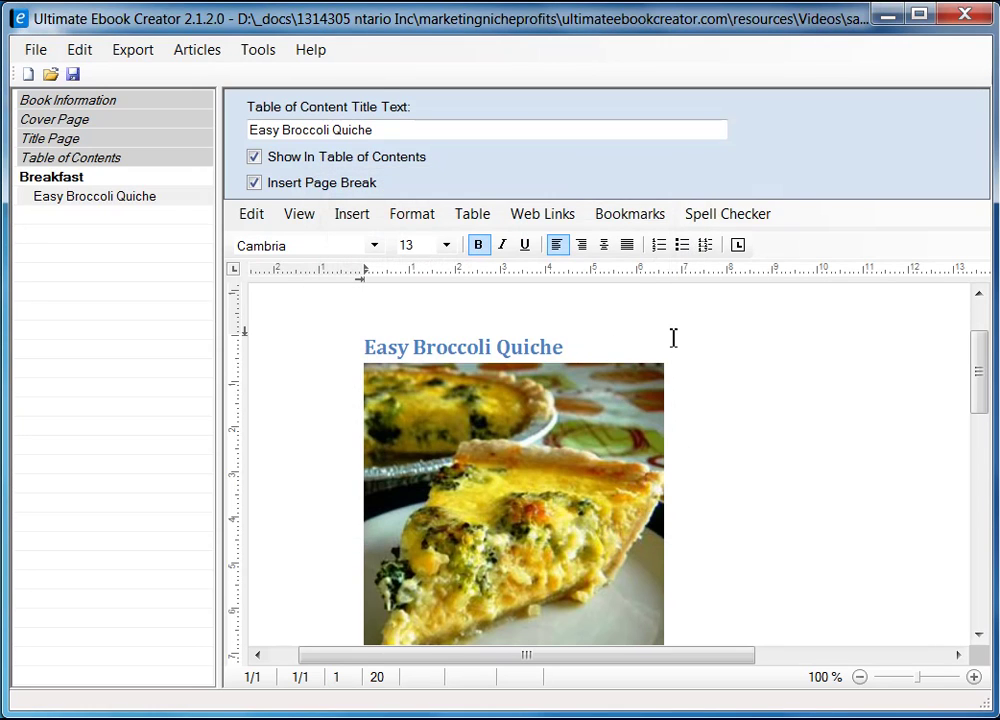
key(Return)
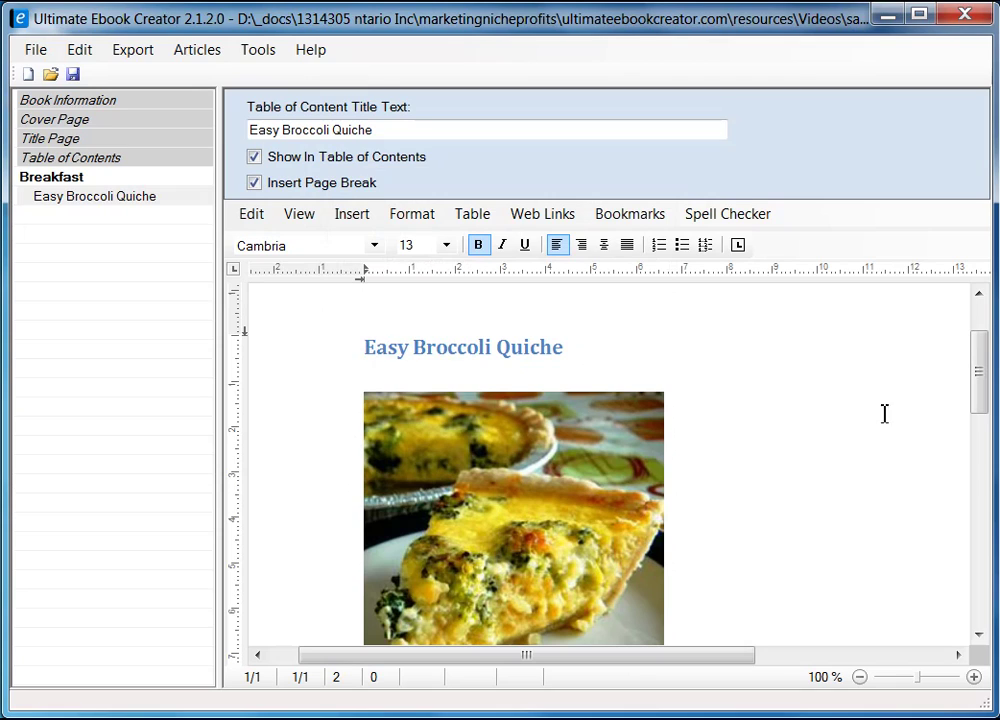
- Set the quiche photo's Saving Options to 'Embed data in document' in its Format settings
mouse_move(982, 397)
mouse_down()
mouse_move(982, 413)
mouse_move(982, 402)
mouse_up()
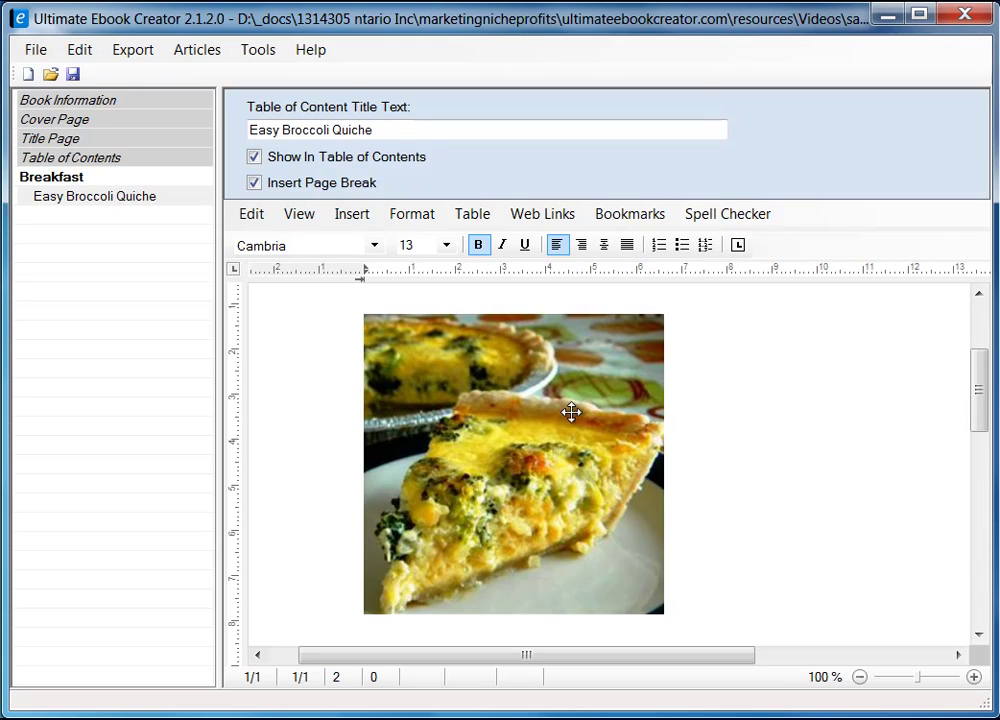
click(498, 406)
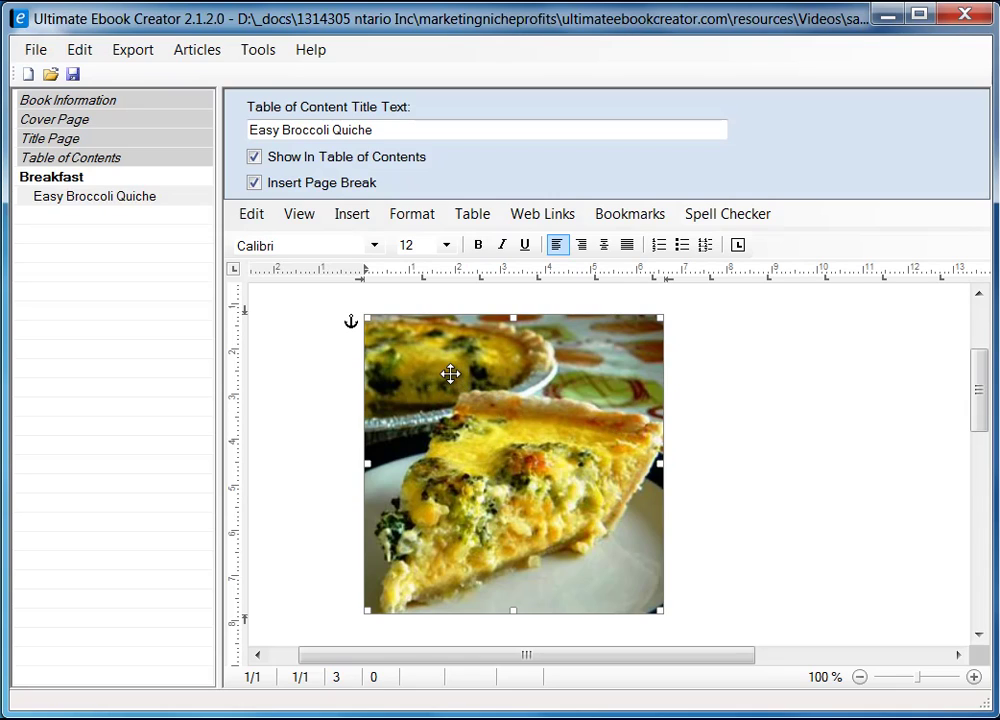
right_click(450, 375)
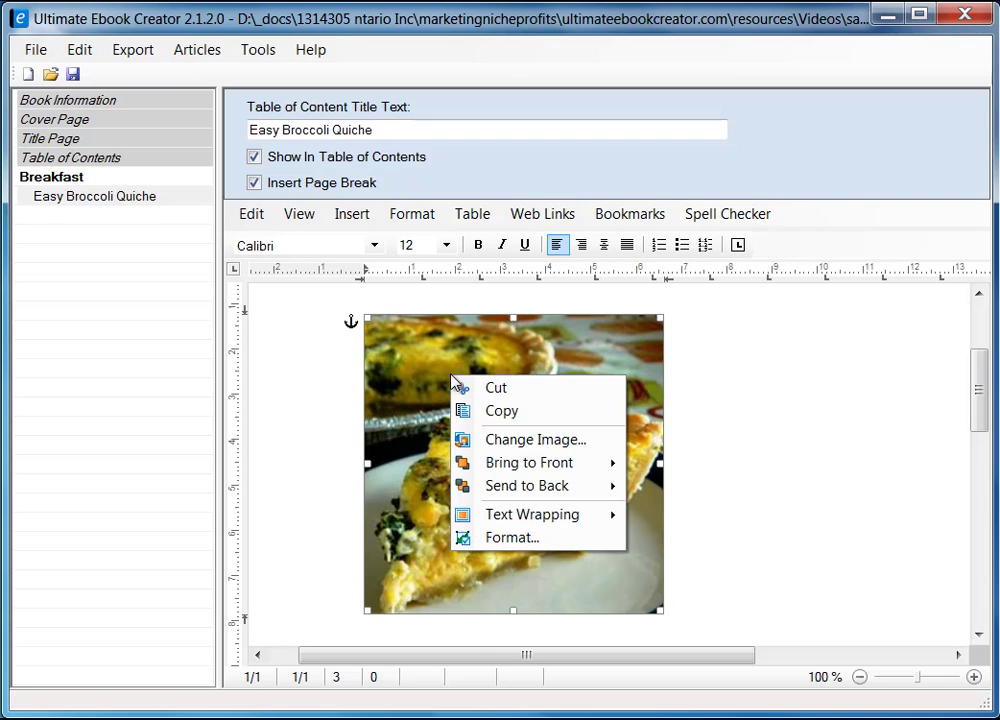
click(523, 540)
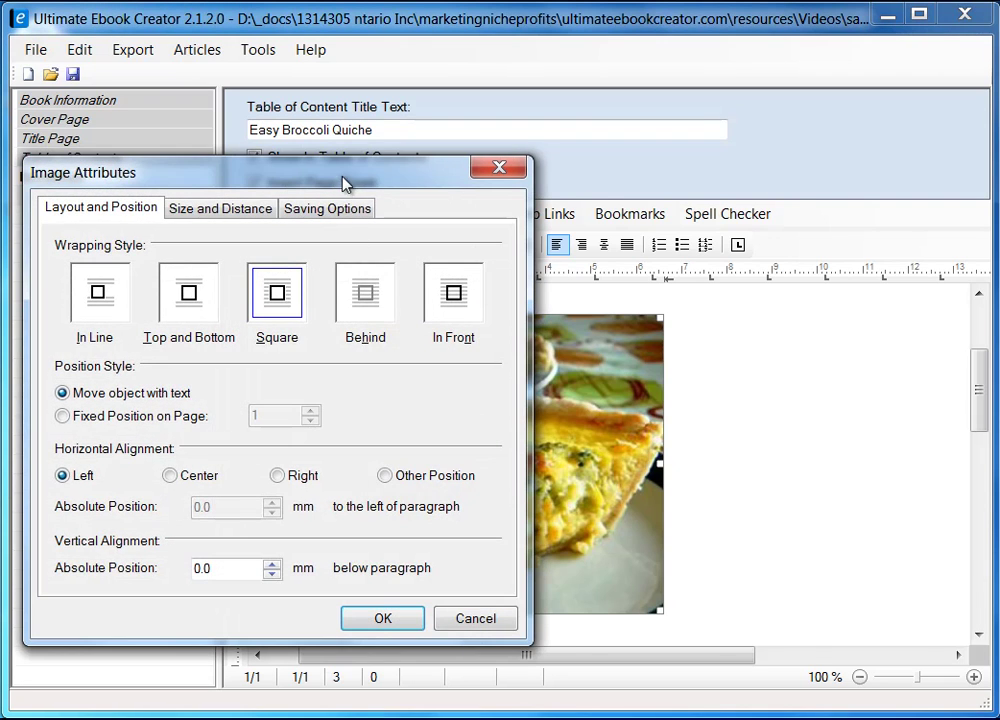
drag(345, 183, 613, 174)
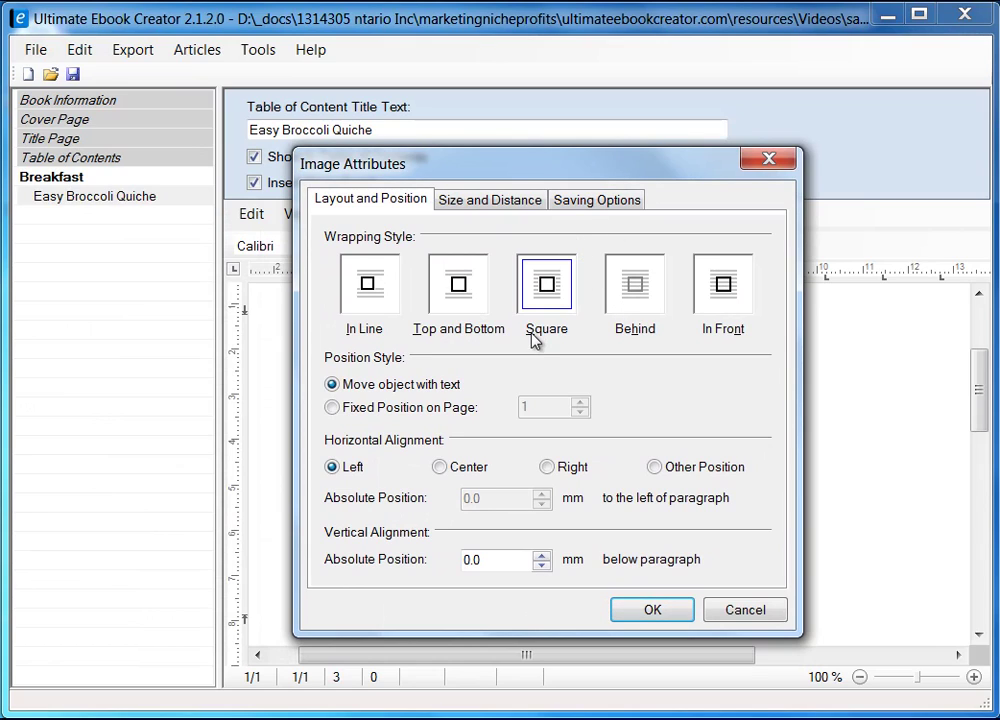
click(596, 200)
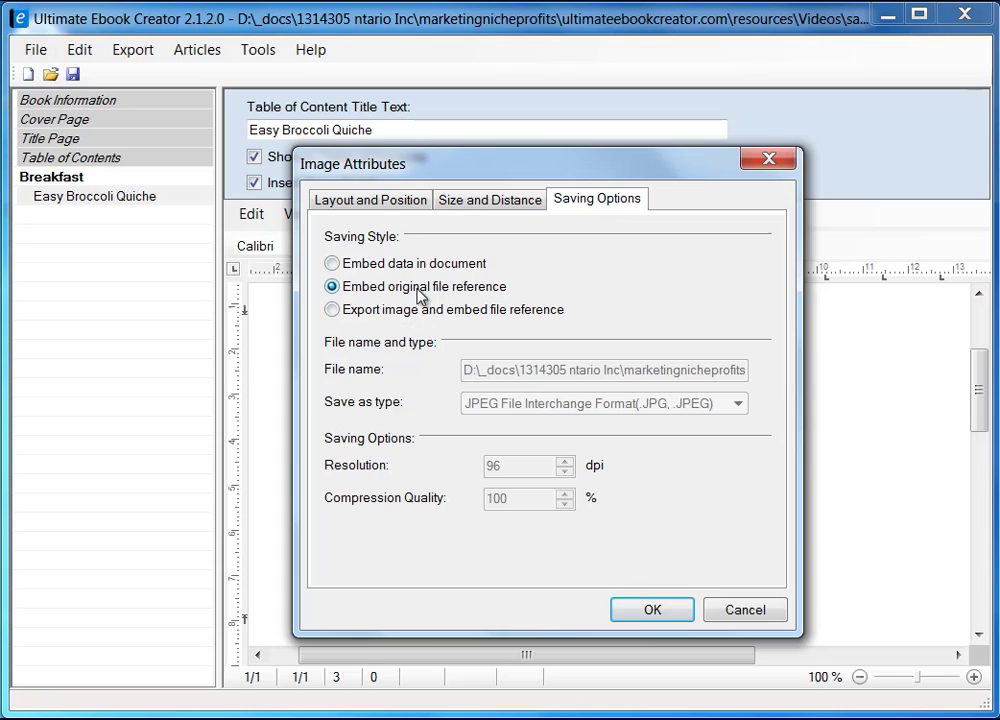
click(343, 265)
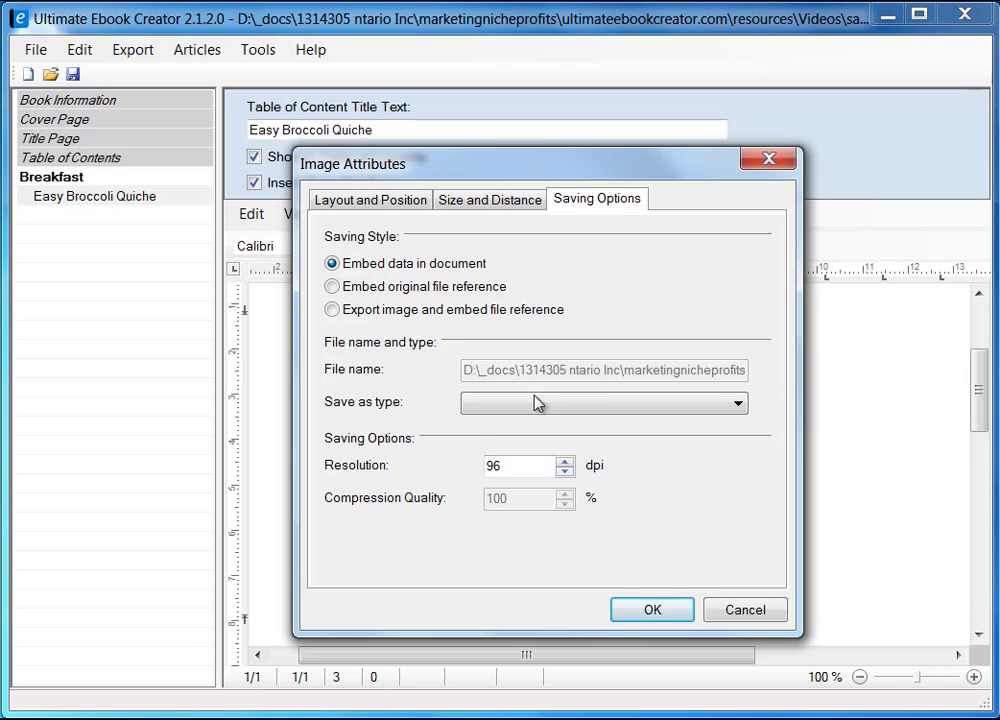
click(652, 611)
drag(983, 413, 982, 374)
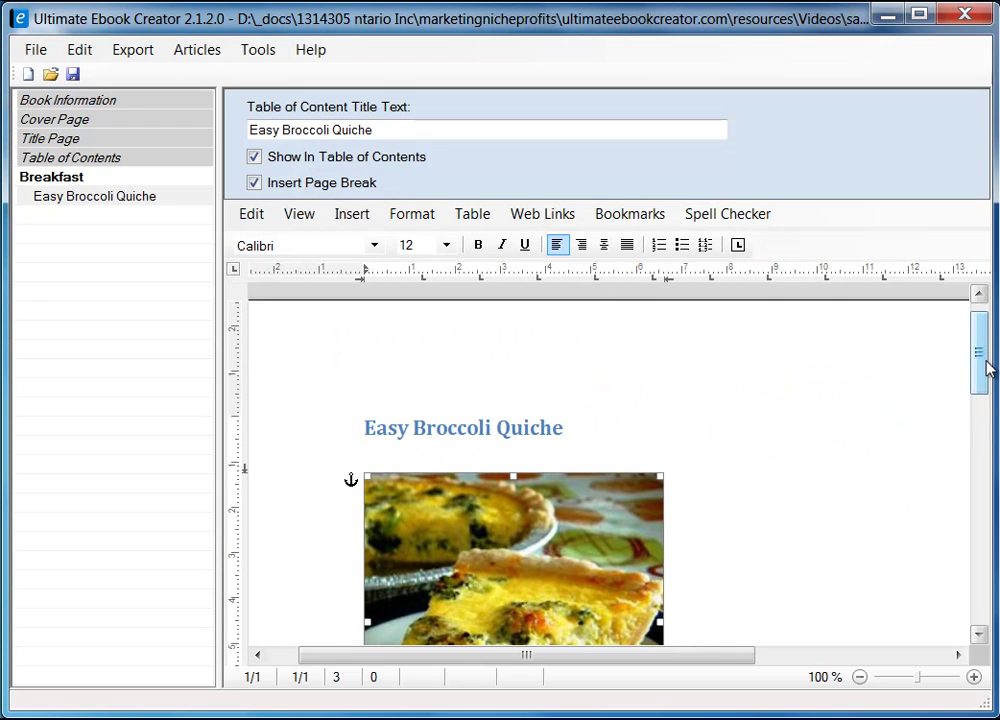
- Insert an empty line directly beneath the quiche photo for the upcoming recipe text
drag(985, 368, 980, 430)
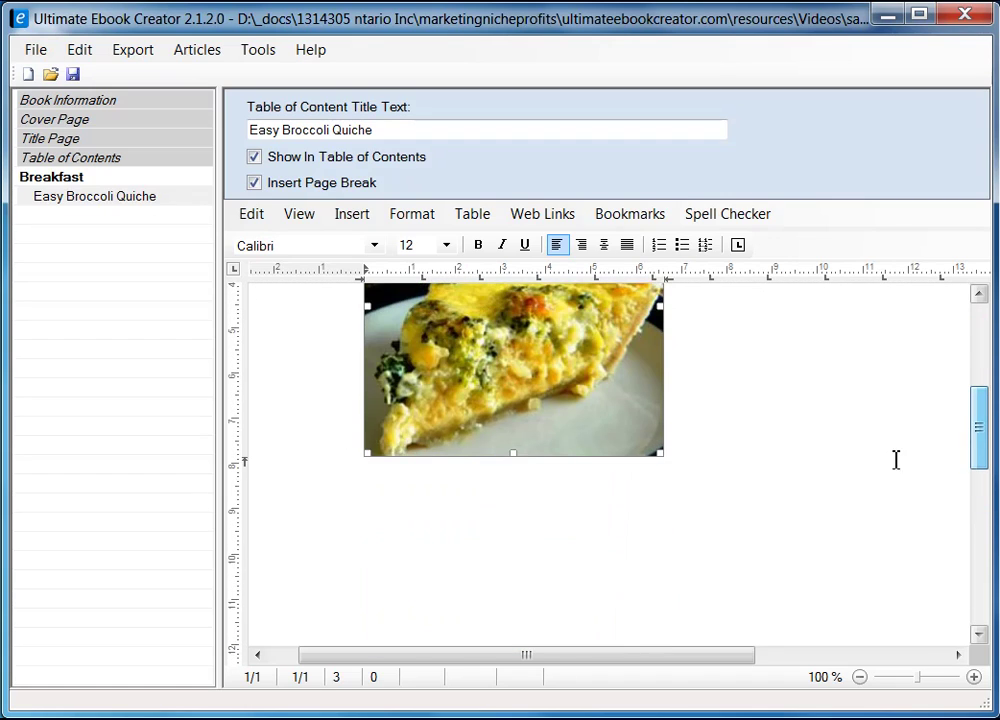
scroll(790, 465, up, 2)
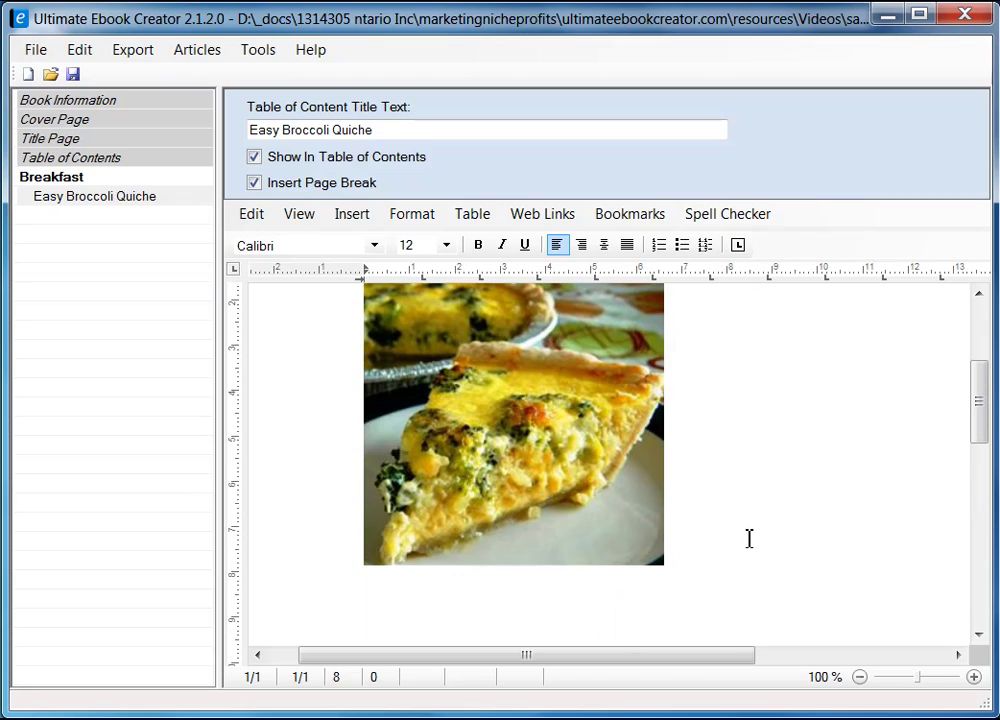
key(Return)
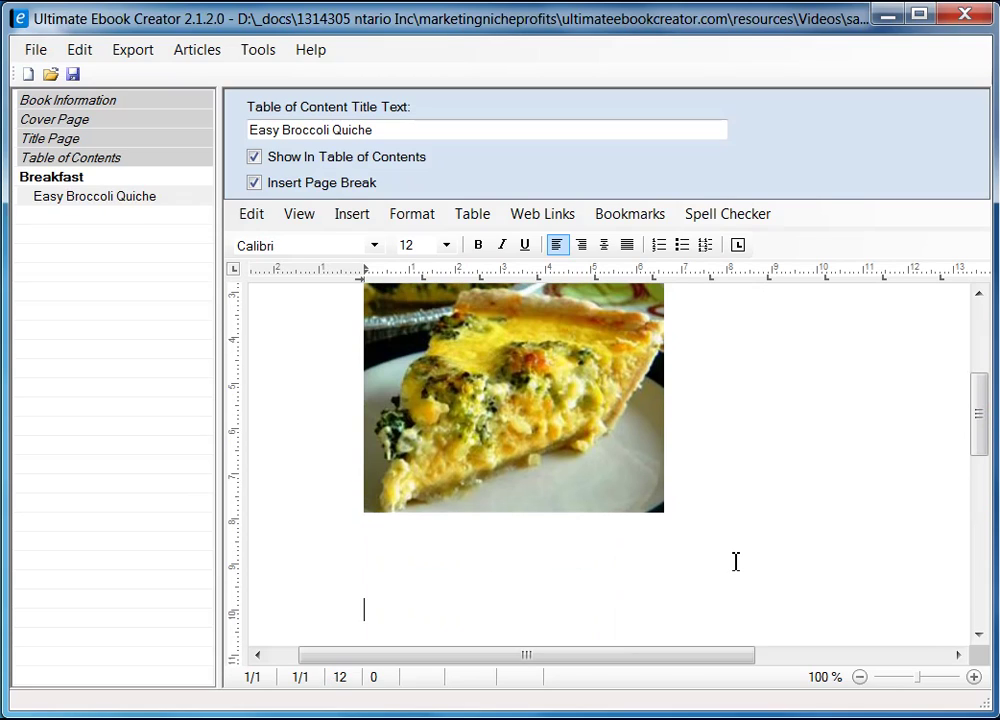
click(421, 549)
drag(980, 431, 980, 453)
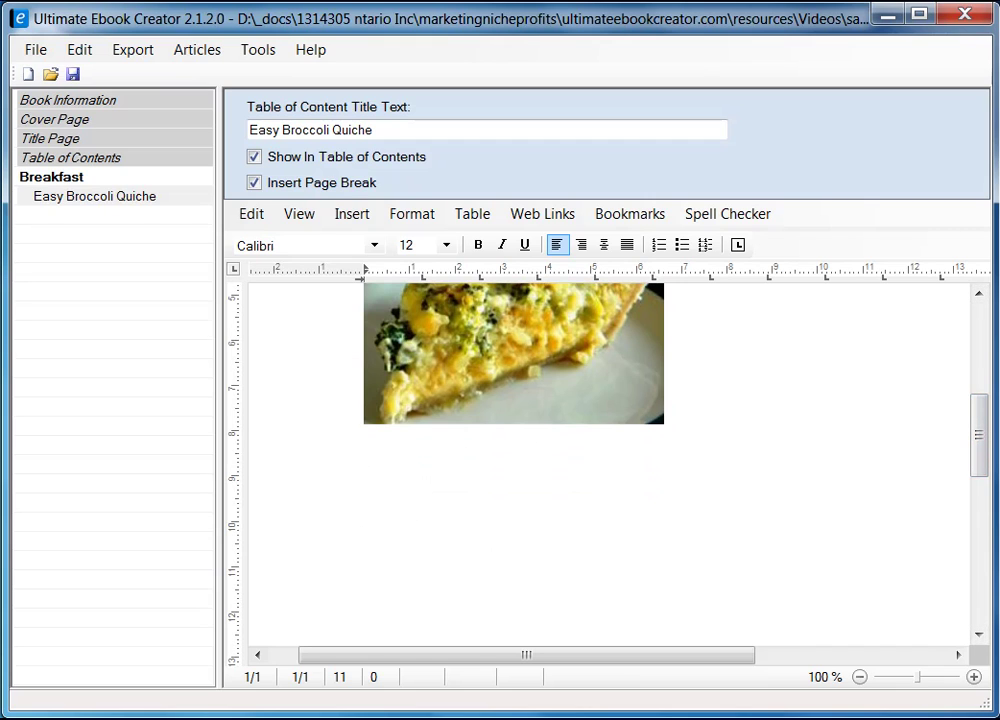
key(alt+Tab)
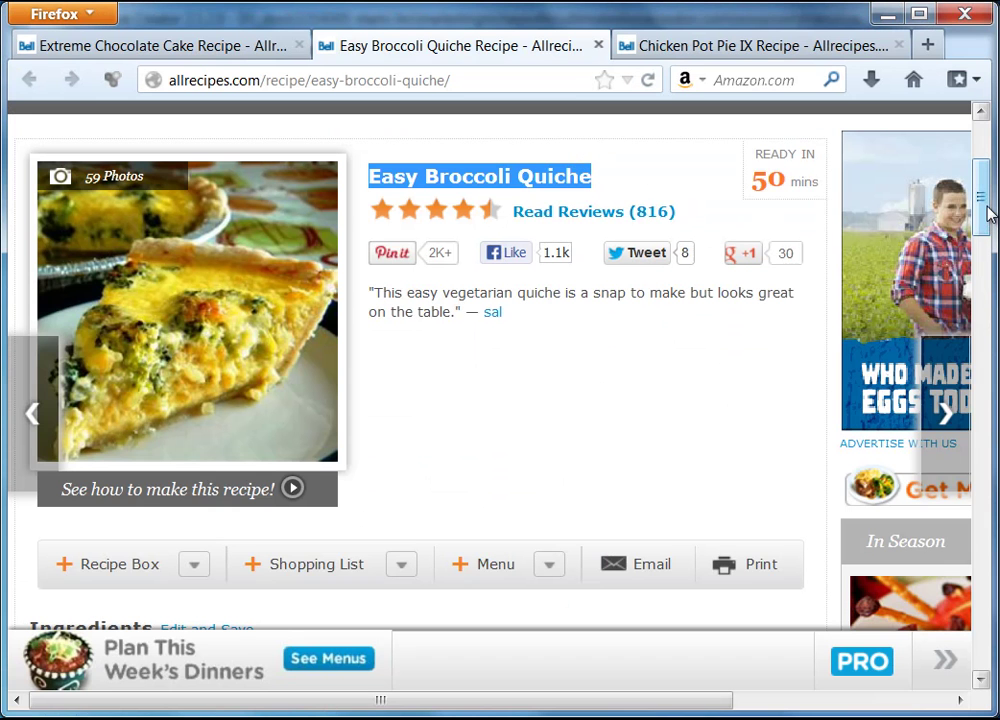
- Copy the heading word 'Ingredients' from the Easy Broccoli Quiche recipe page
drag(988, 210, 988, 280)
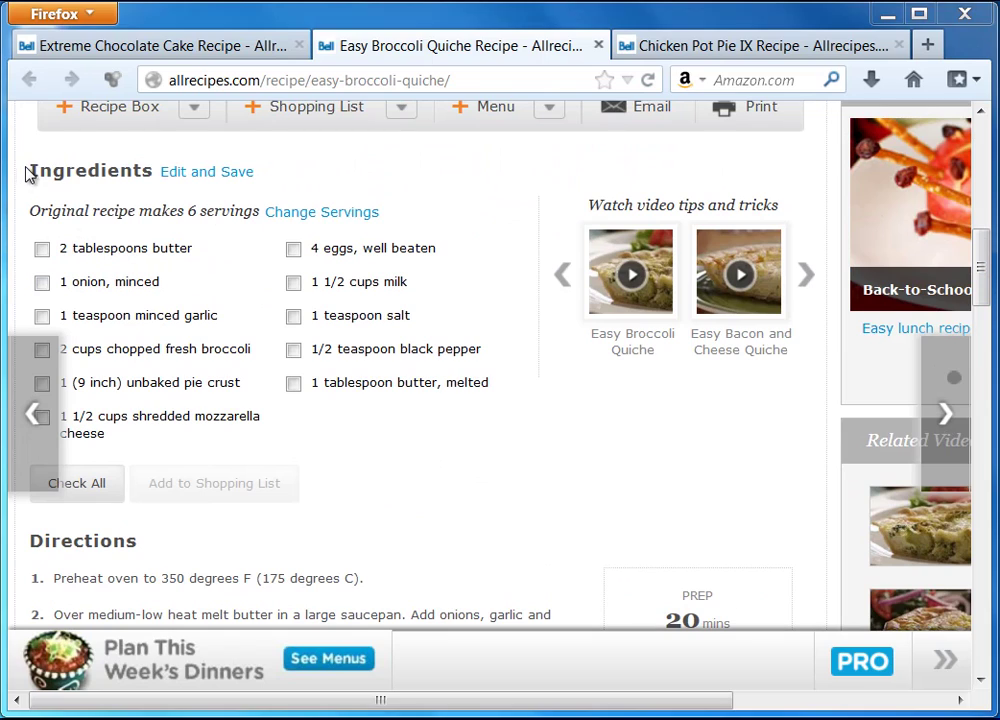
drag(28, 172, 152, 173)
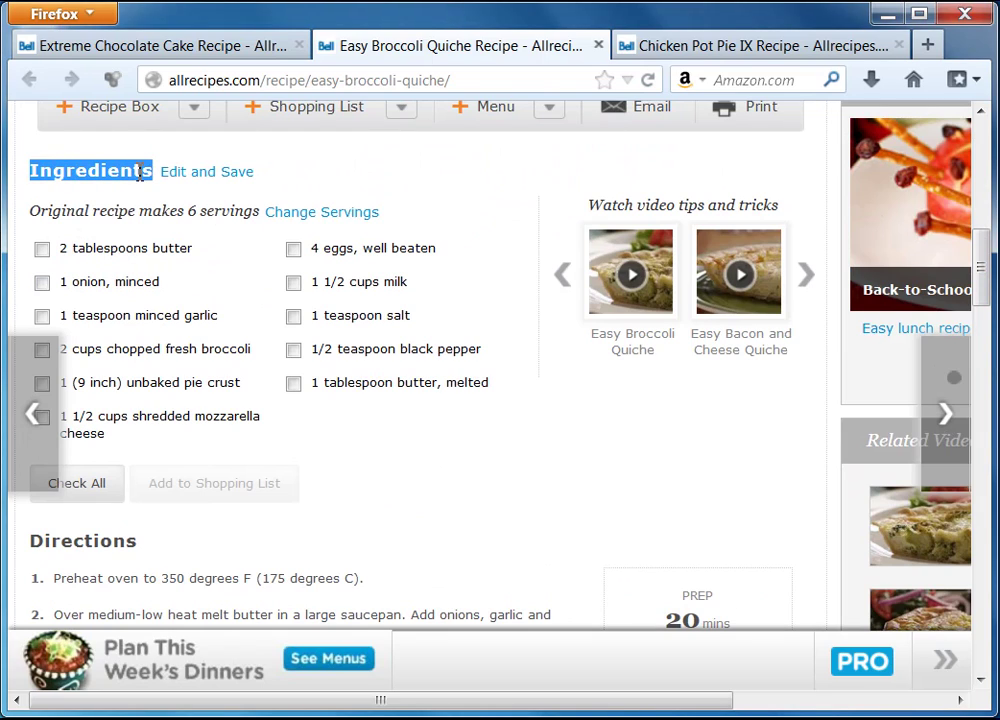
right_click(140, 173)
click(190, 188)
key(alt+Tab)
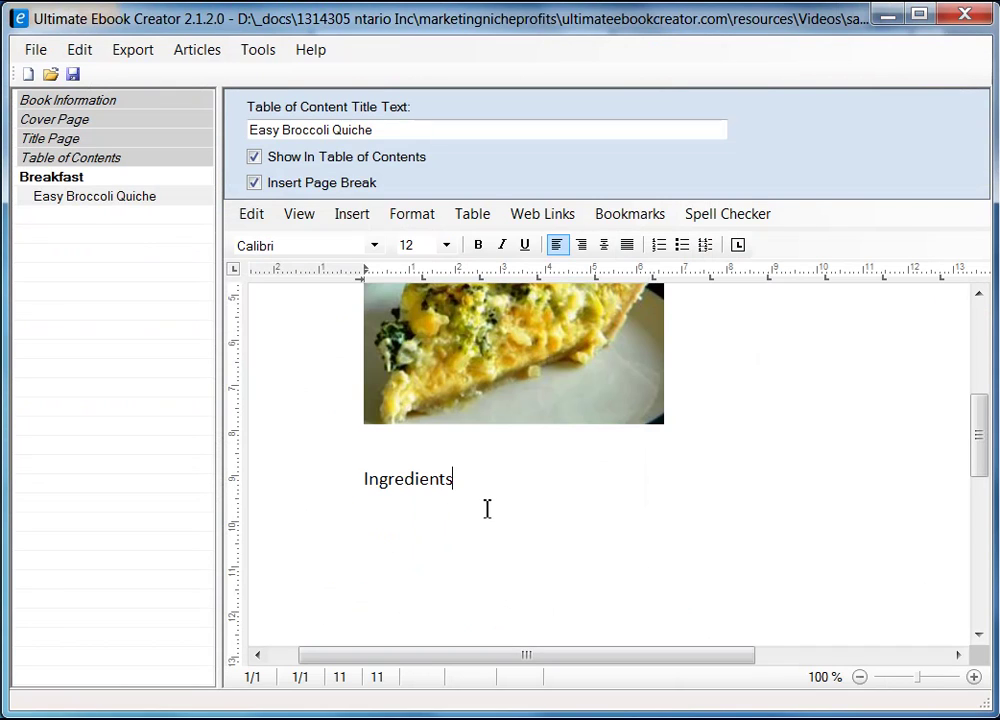
- Replace the formatted paste with 'Ingredients' as unformatted text below the photo, followed by blank lines
drag(487, 509, 328, 475)
key(Delete)
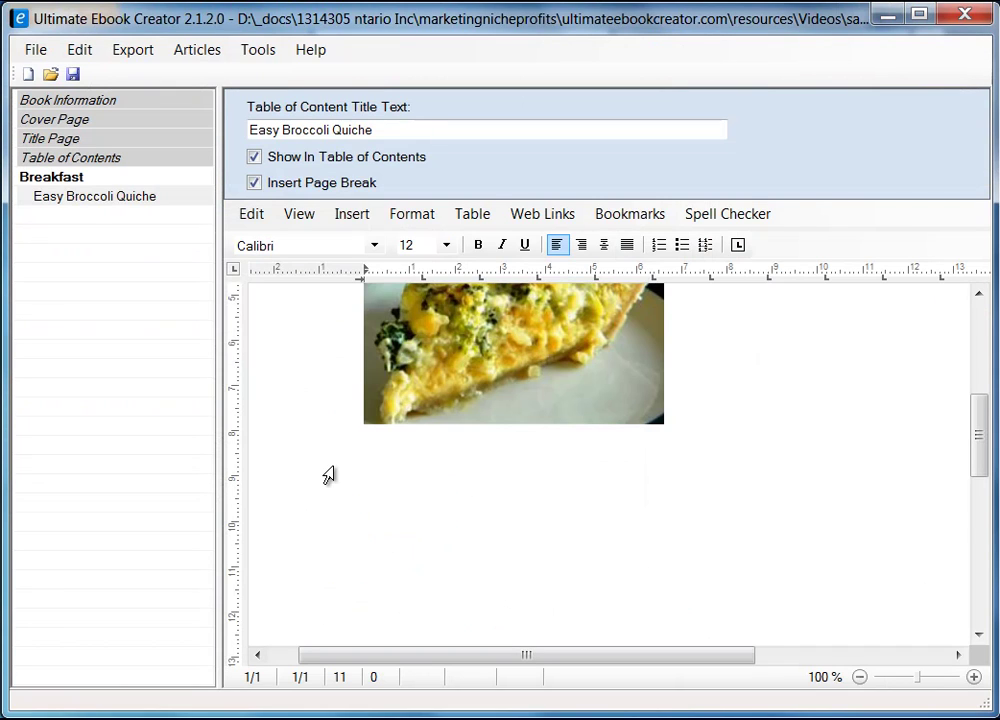
right_click(388, 481)
mouse_move(478, 542)
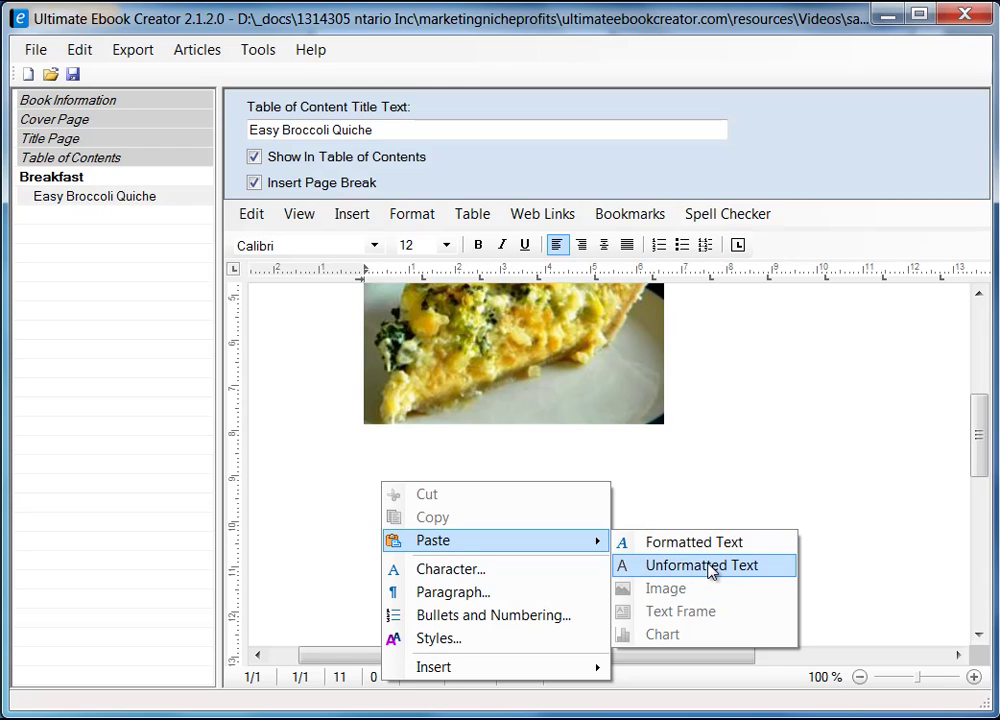
click(708, 566)
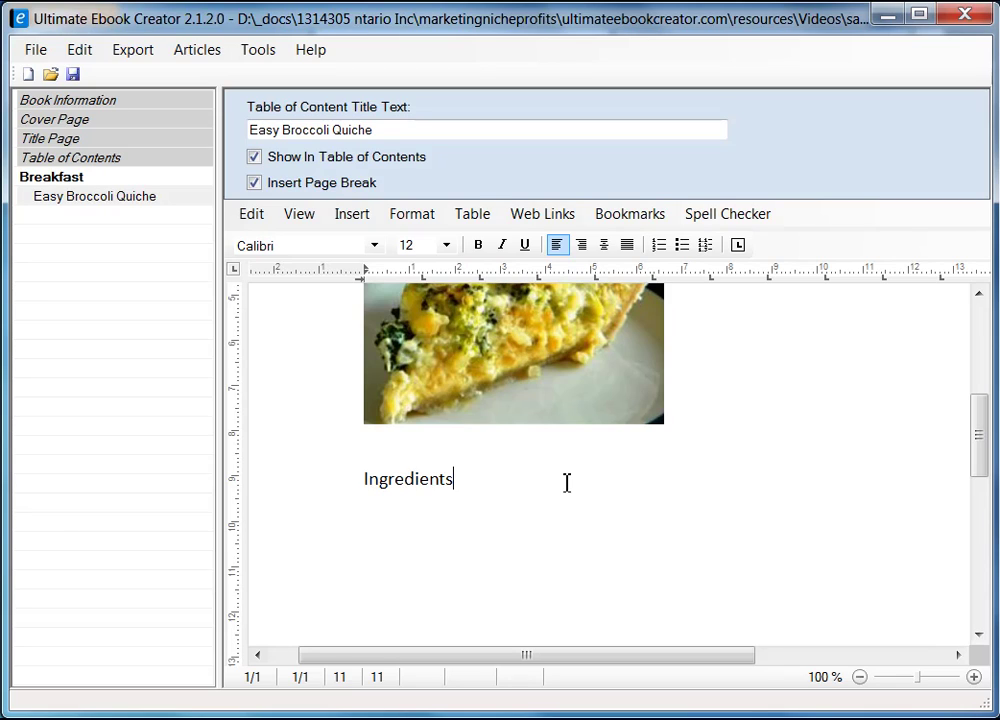
key(Return)
key(Return)
drag(984, 453, 980, 487)
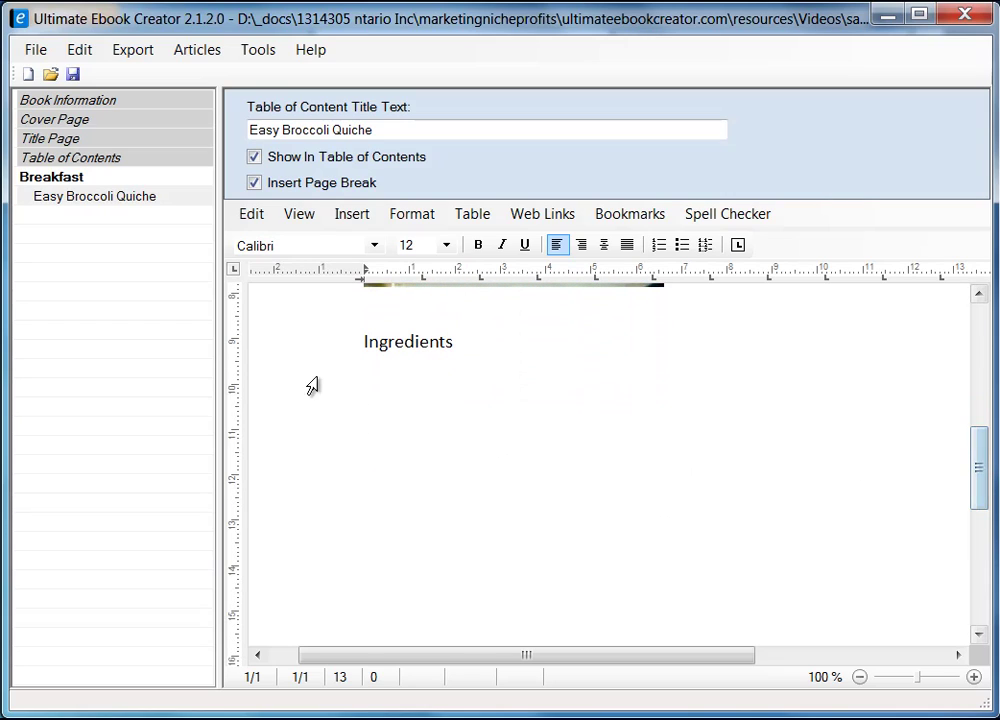
key(alt+Tab)
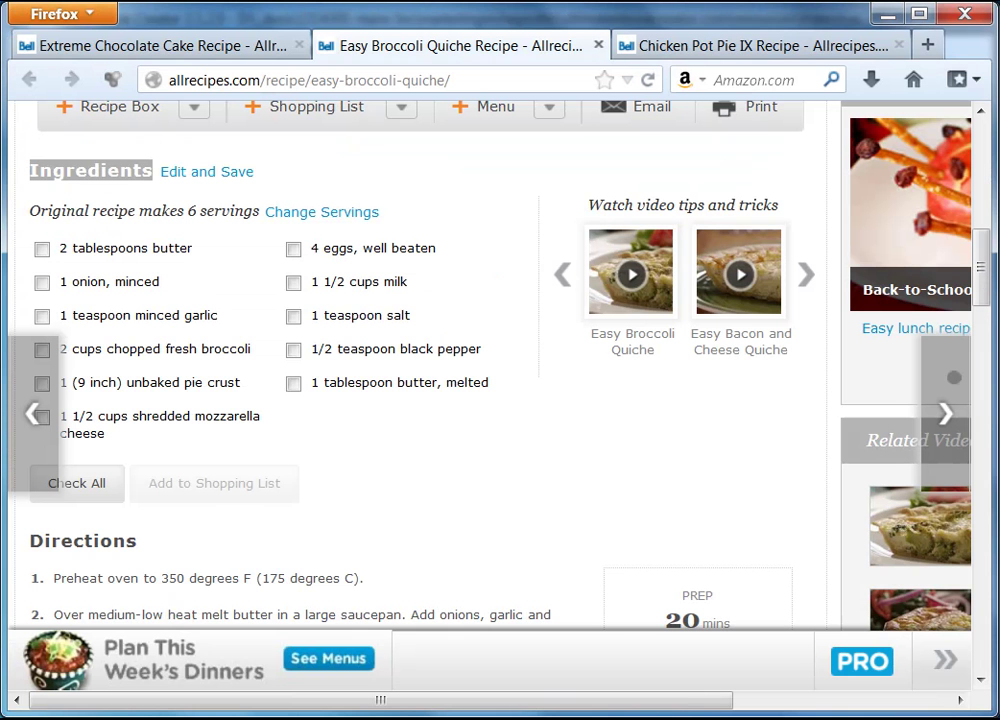
- Select and copy the line 'Original recipe makes 6 servings' on the recipe page
click(42, 249)
drag(295, 488, 188, 207)
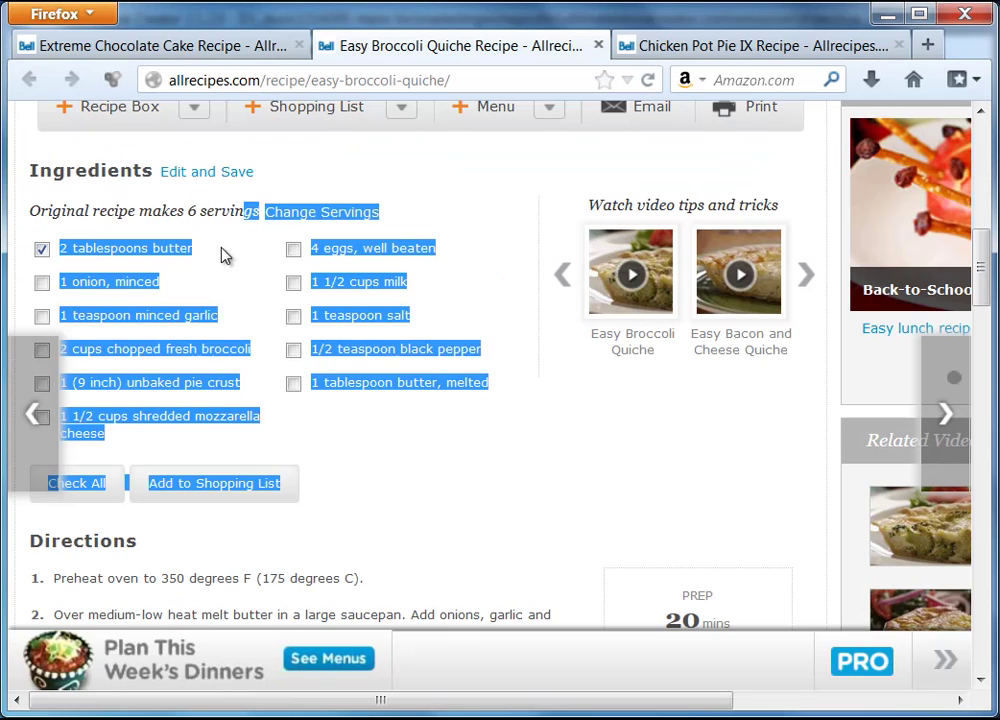
click(170, 249)
drag(30, 211, 261, 211)
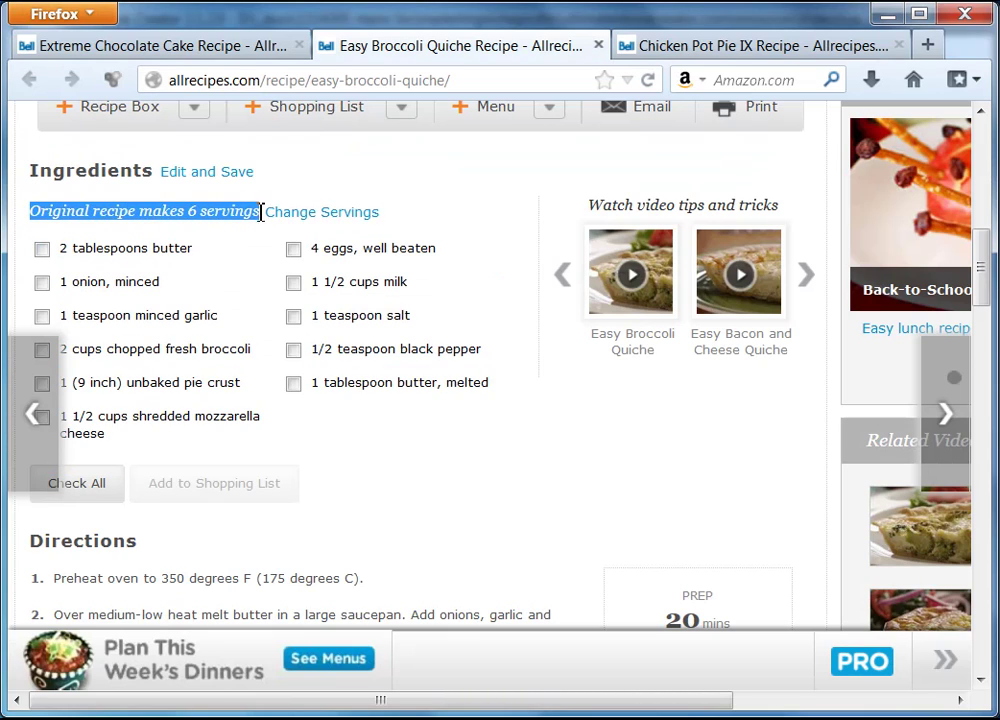
key(alt+Tab)
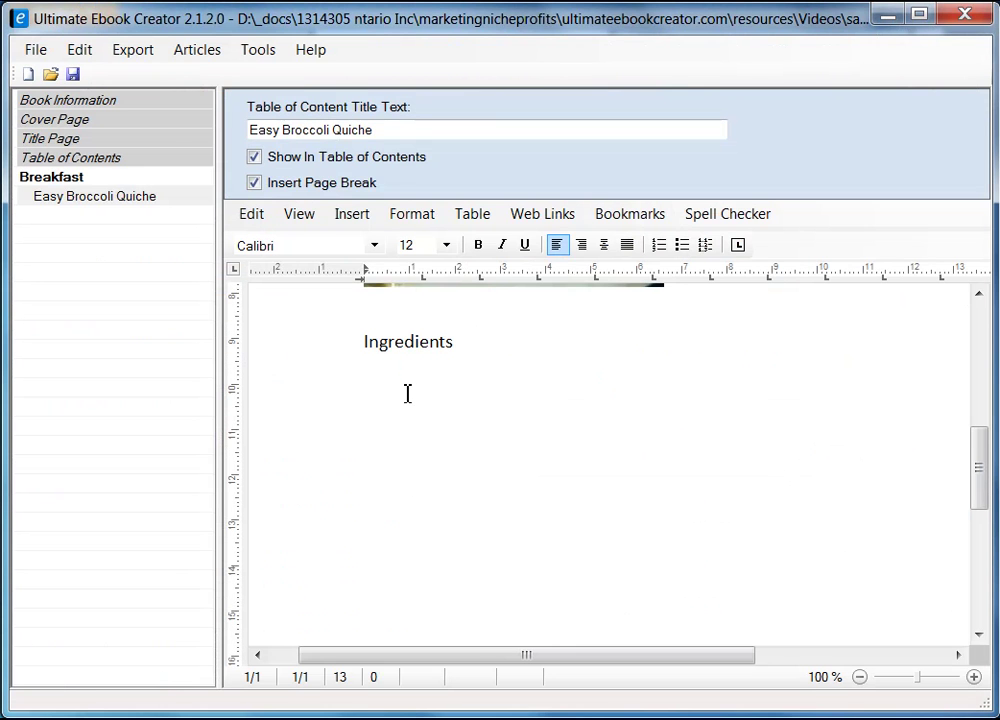
- Paste the servings line below Ingredients, then undo the formatted paste and clear the leftover line
click(408, 393)
key(ctrl+v)
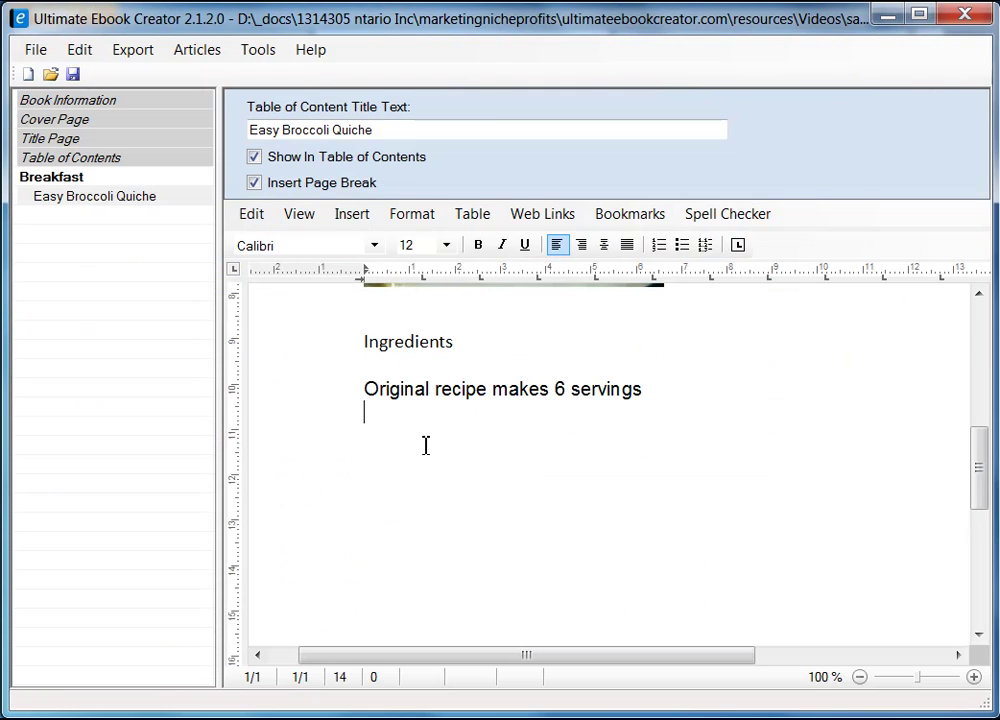
key(Up)
key(Right)
key(Right)
key(Right)
key(Right)
key(Right)
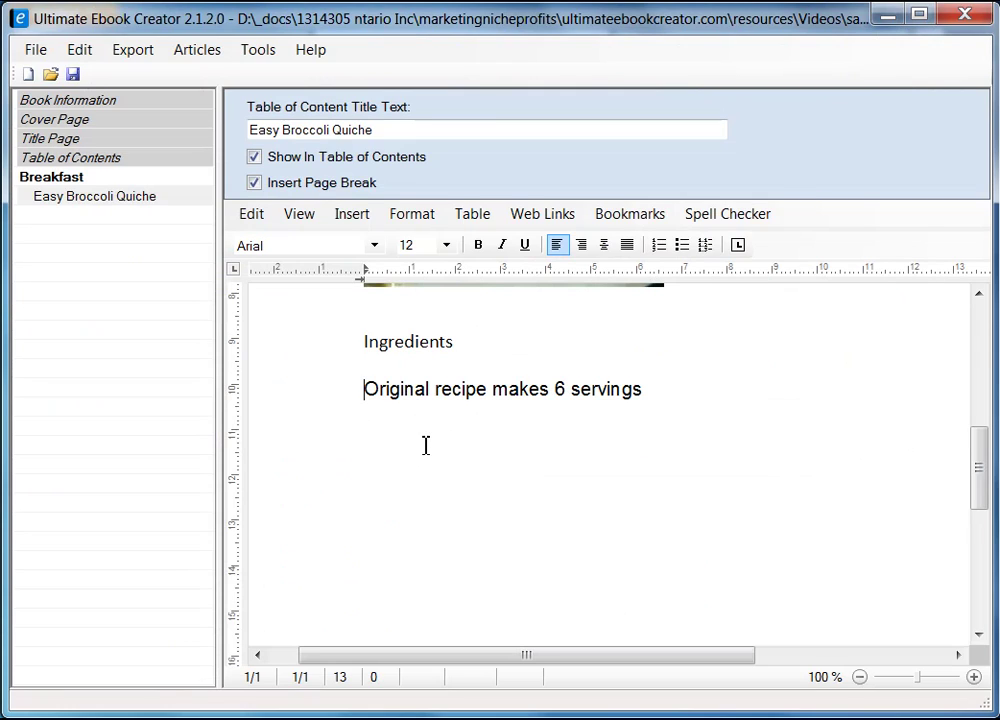
key(BackSpace)
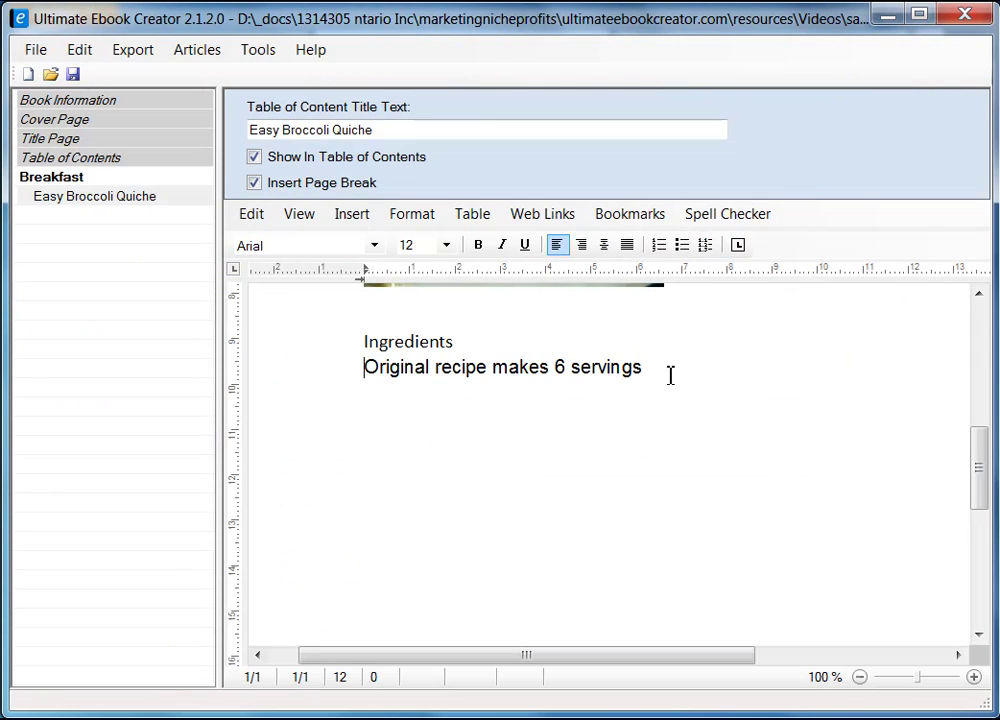
key(shift+End)
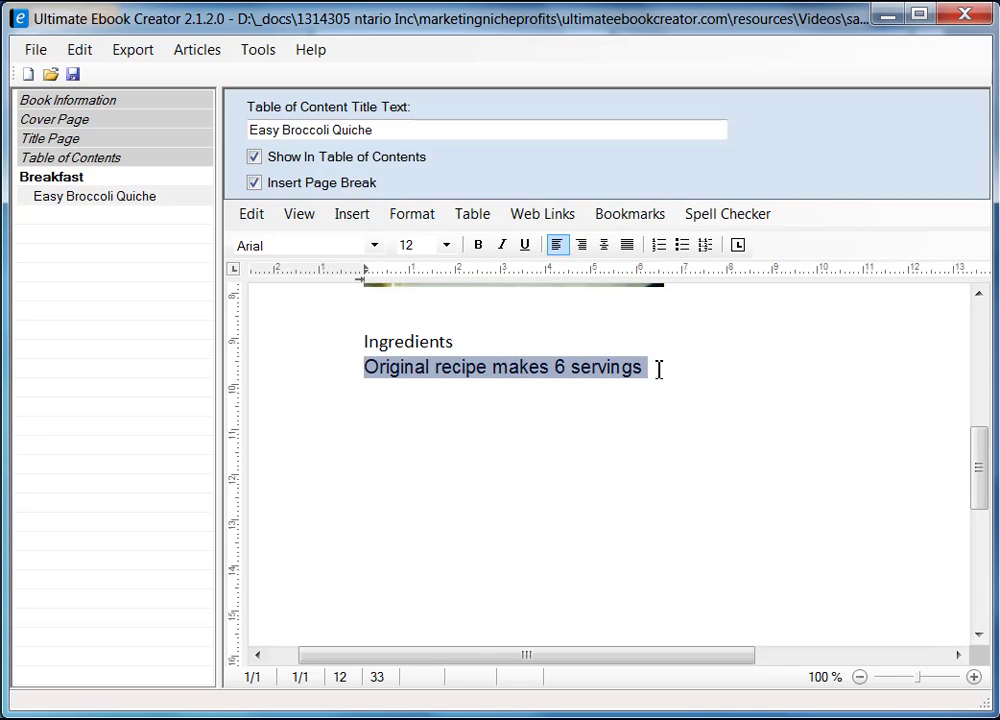
key(ctrl+z)
key(ctrl+z)
key(BackSpace)
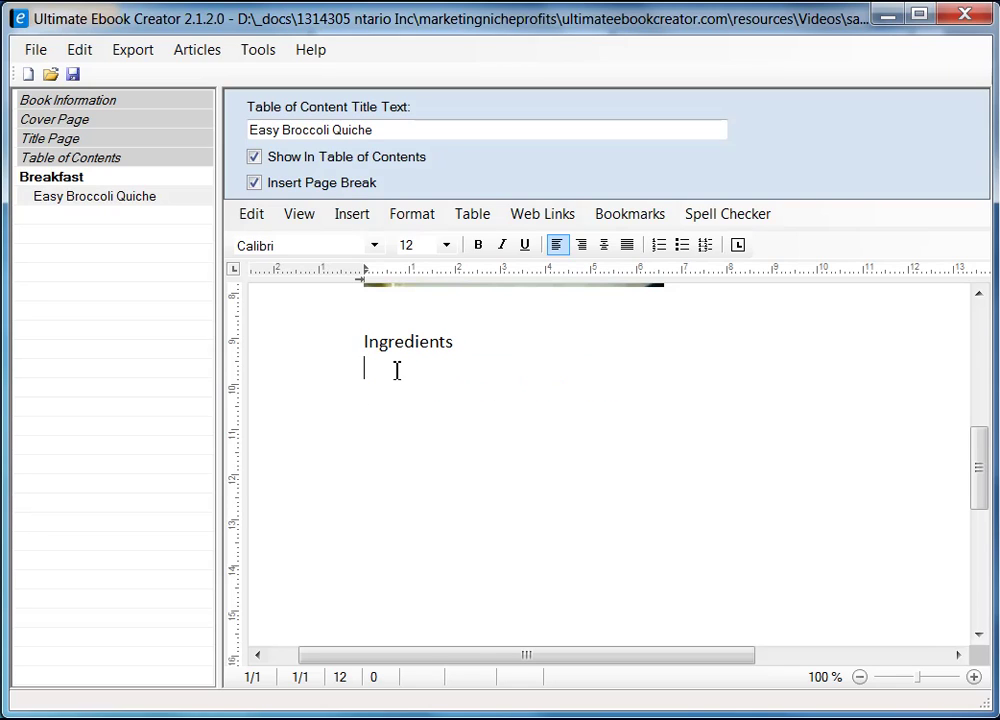
- Paste 'Original recipe makes 6 servings' as unformatted text and add two empty lines below it
right_click(374, 368)
mouse_move(556, 432)
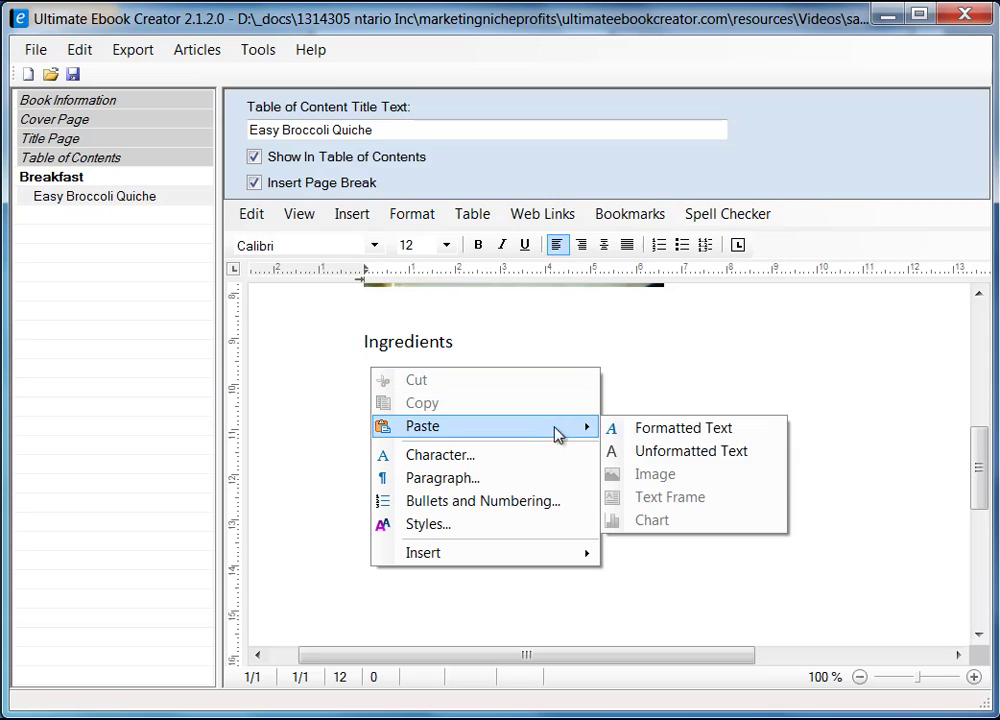
click(672, 451)
key(Return)
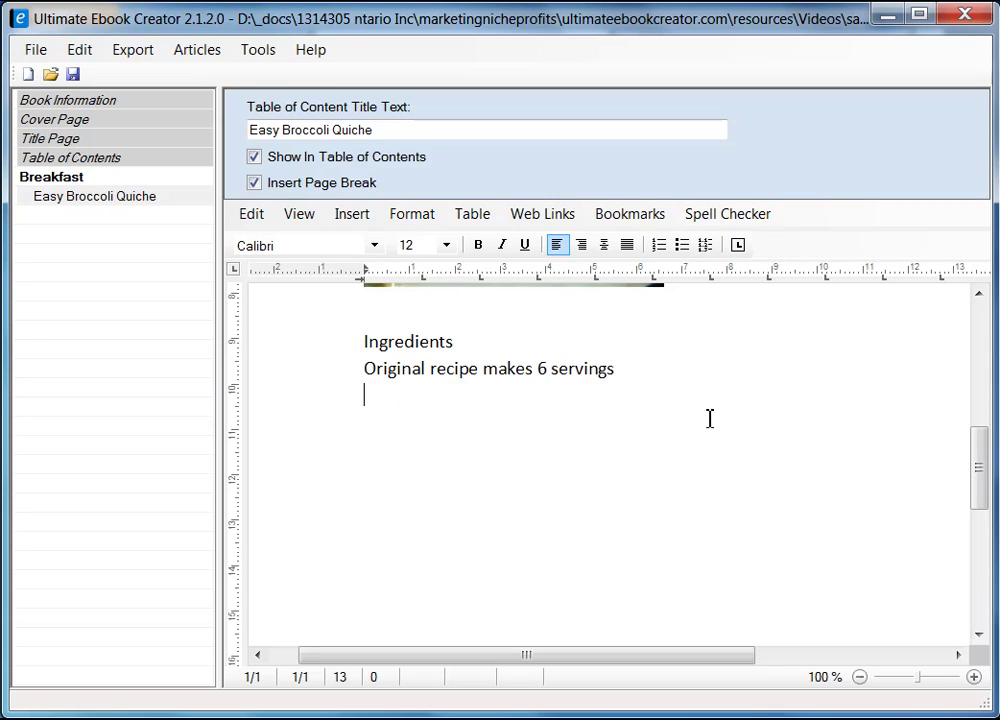
key(Return)
- Copy the left ingredient column, butter through mozzarella cheese, from the Allrecipes page
key(alt+Tab)
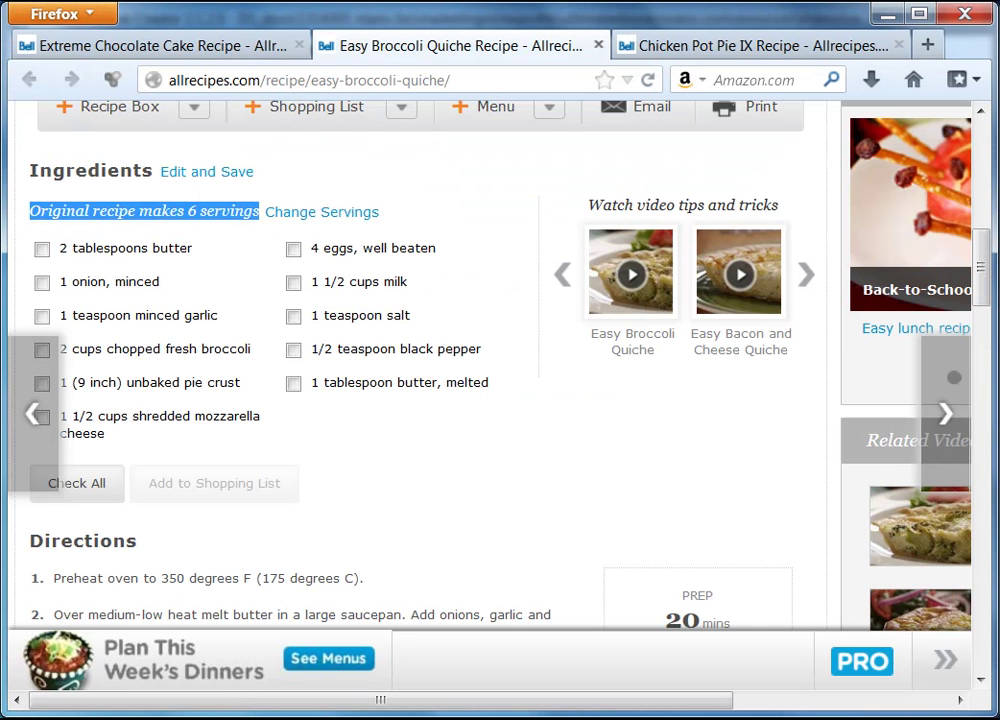
drag(60, 248, 157, 437)
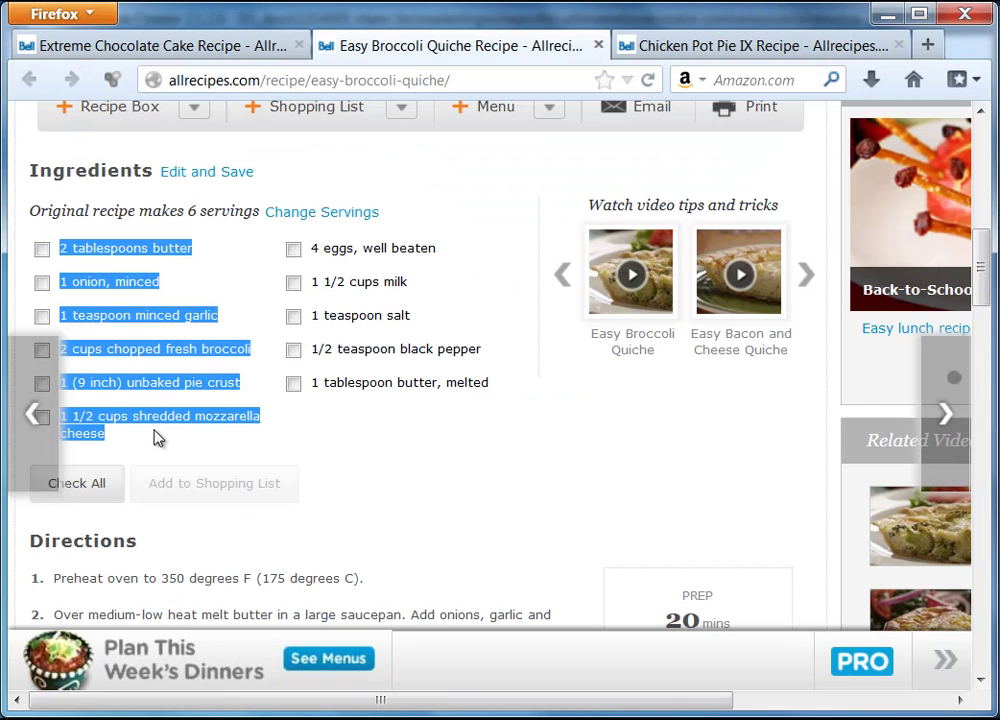
right_click(137, 249)
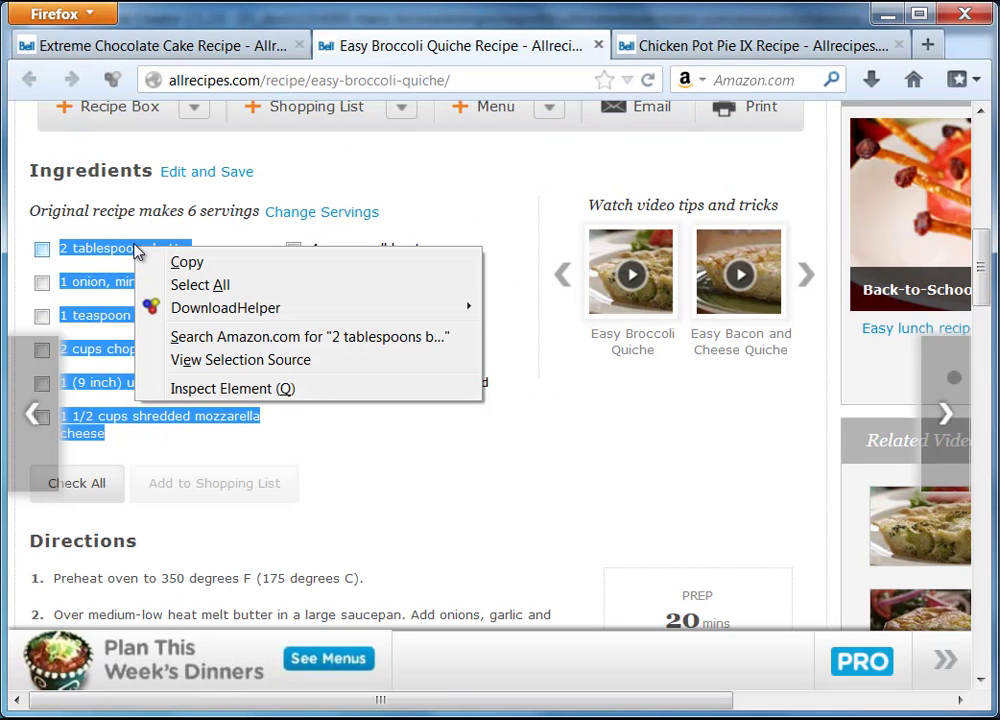
click(185, 262)
key(alt+Tab)
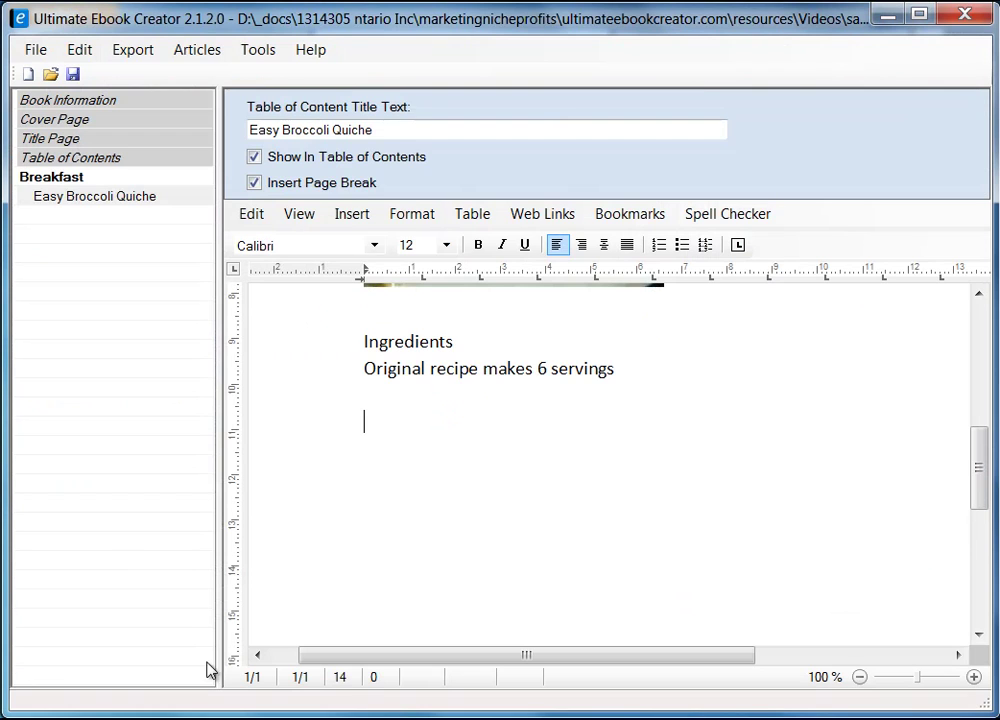
- Paste the first six ingredients unformatted below the servings line and delete the space before '2 tablespoons butter'
right_click(333, 466)
click(406, 421)
right_click(404, 423)
mouse_move(610, 482)
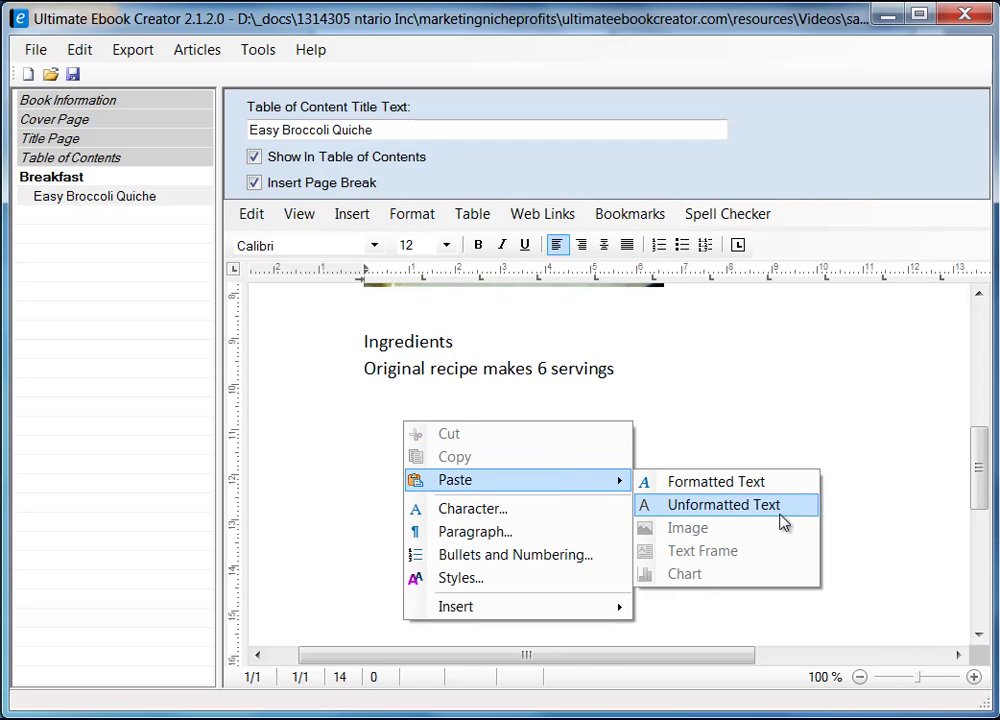
click(690, 505)
scroll(732, 453, up, 3)
scroll(732, 478, down, 1)
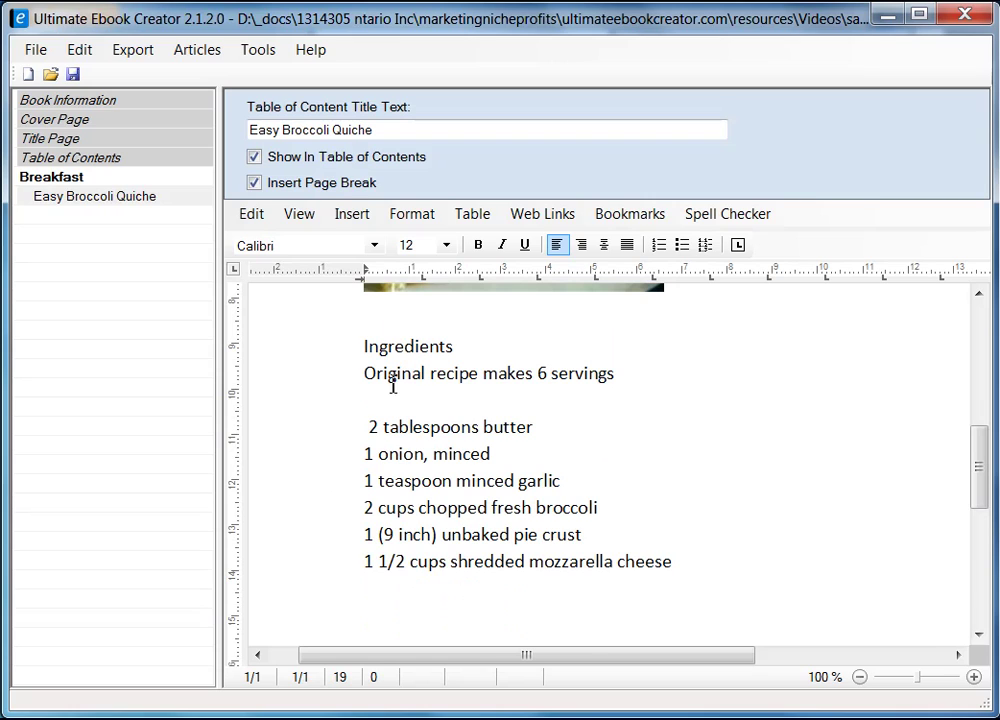
click(378, 425)
key(Delete)
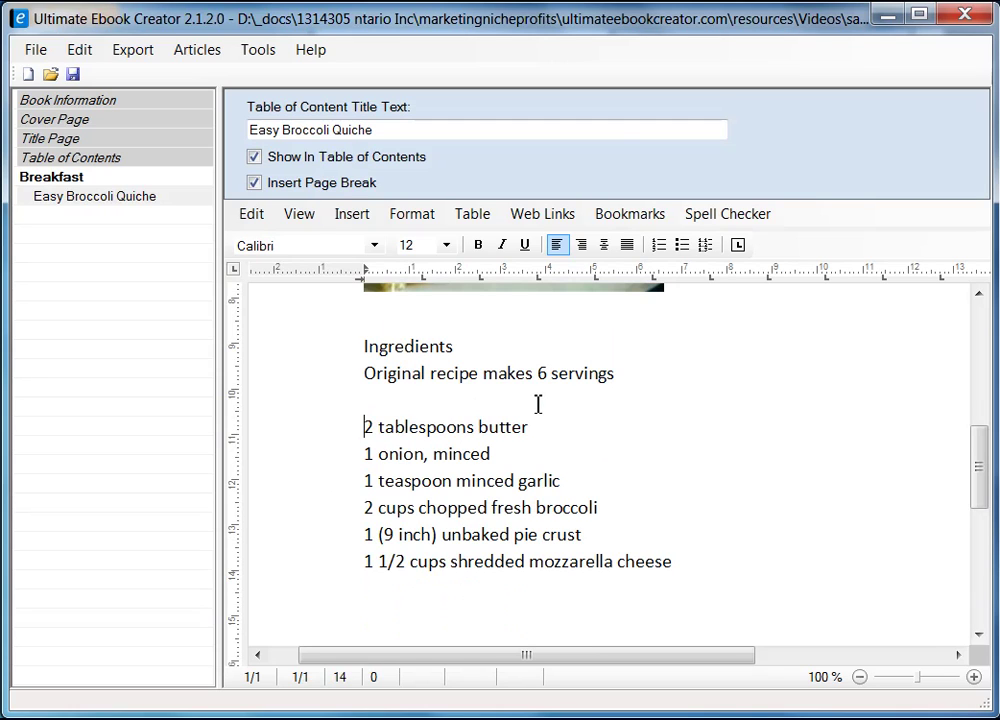
- Copy the second column of ingredients from the recipe page
key(alt+Tab)
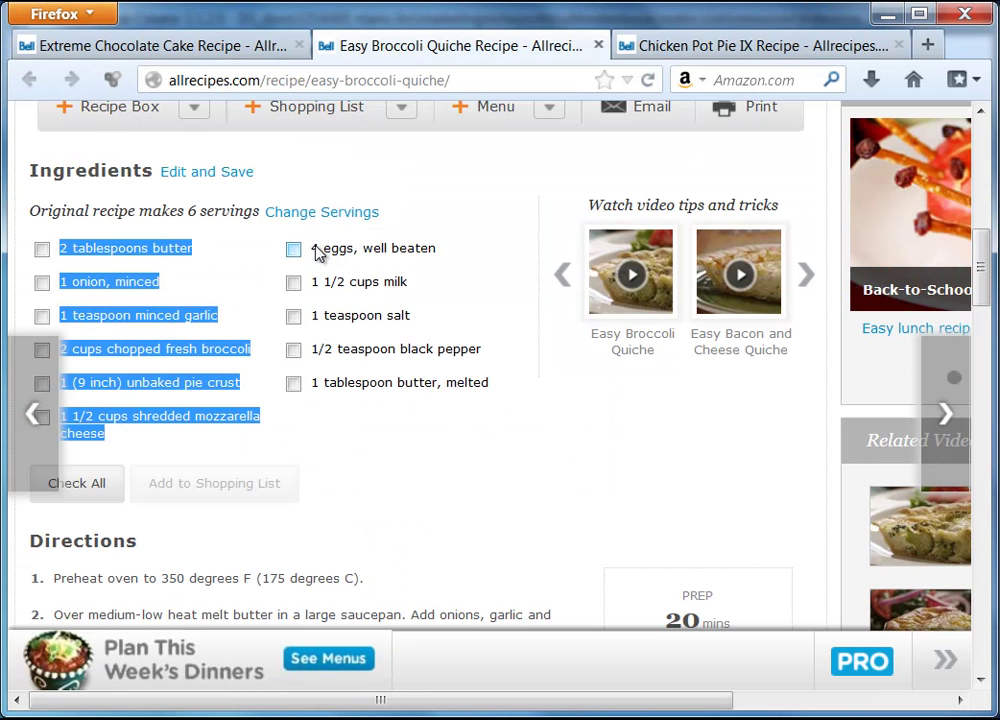
drag(311, 248, 491, 391)
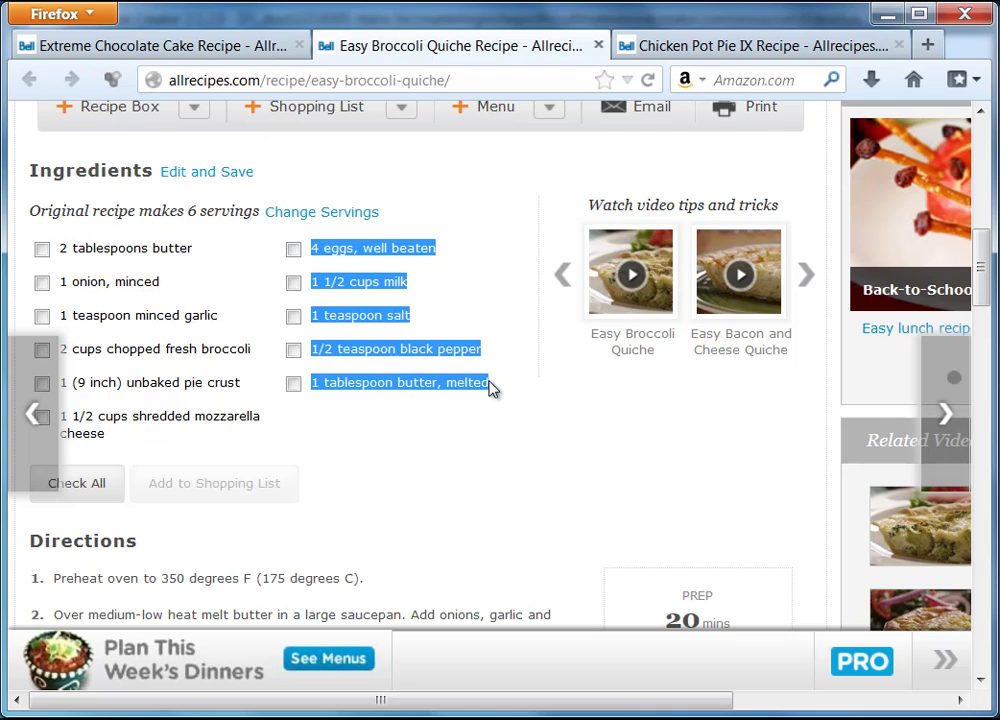
right_click(416, 352)
click(468, 364)
key(alt+Tab)
click(424, 591)
- Paste the five remaining ingredients, 4 eggs through 1 tablespoon butter, melted, as plain text after mozzarella
click(731, 556)
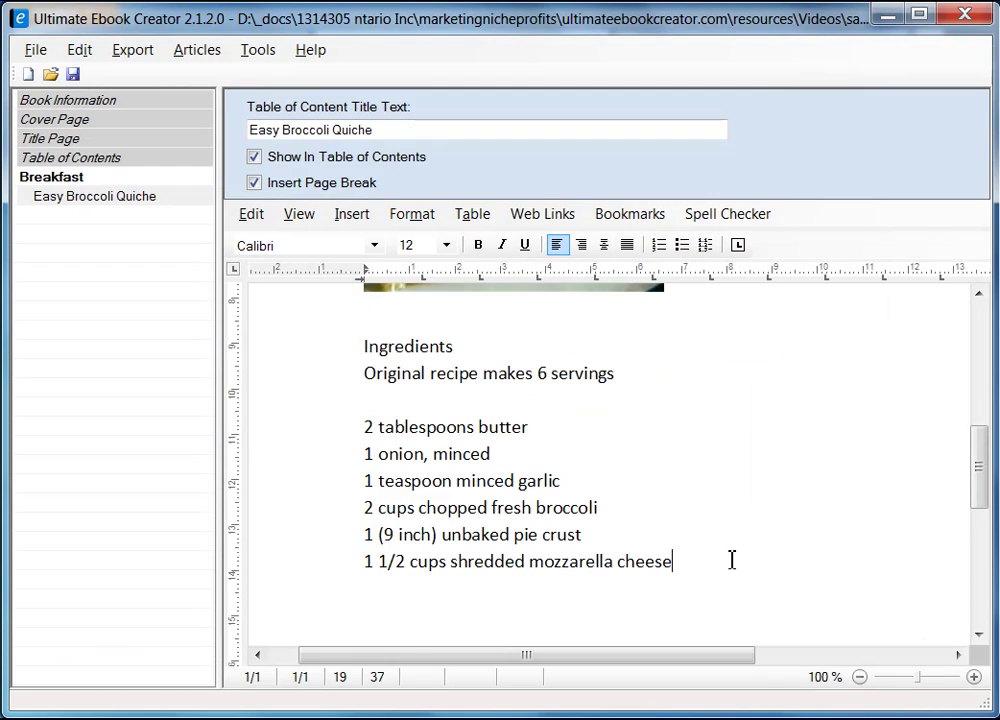
scroll(735, 555, down, 3)
key(Return)
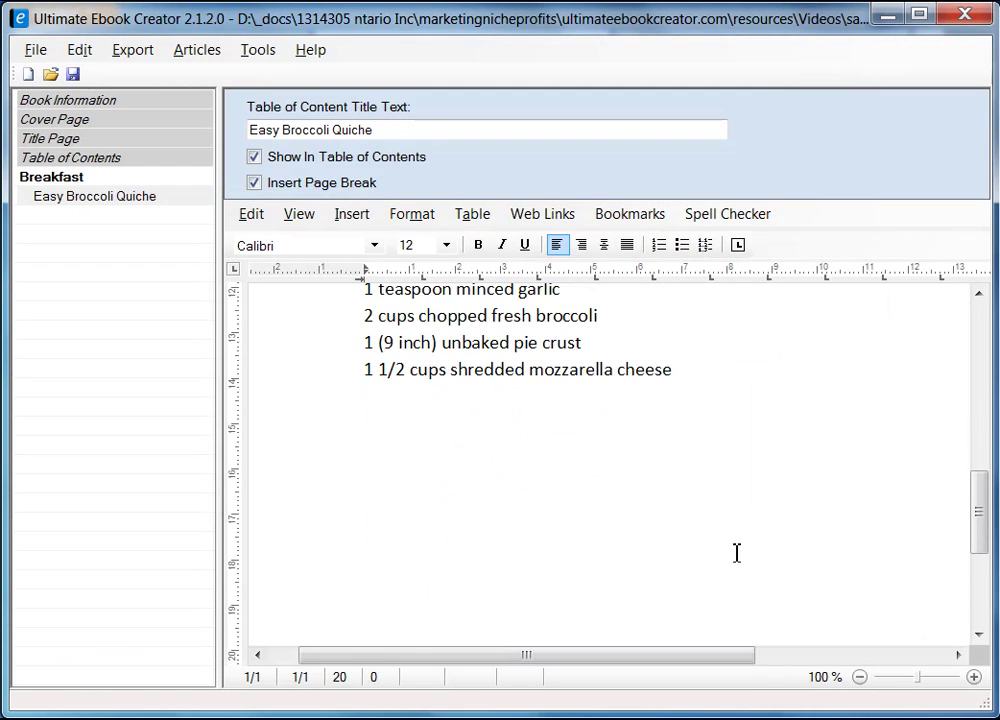
right_click(382, 399)
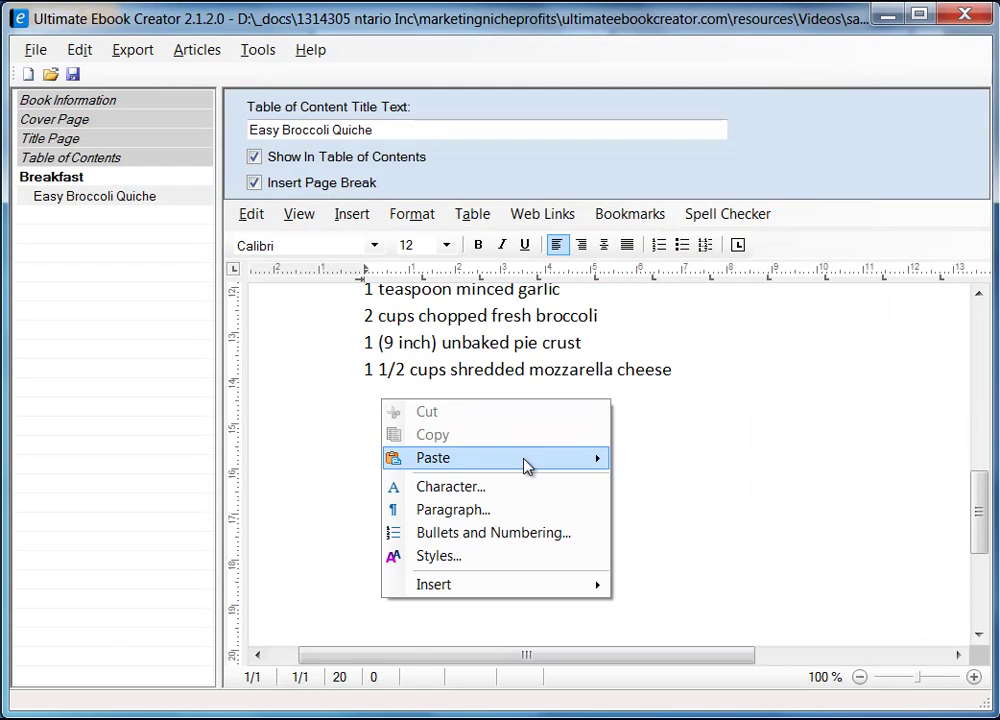
mouse_move(529, 458)
click(748, 484)
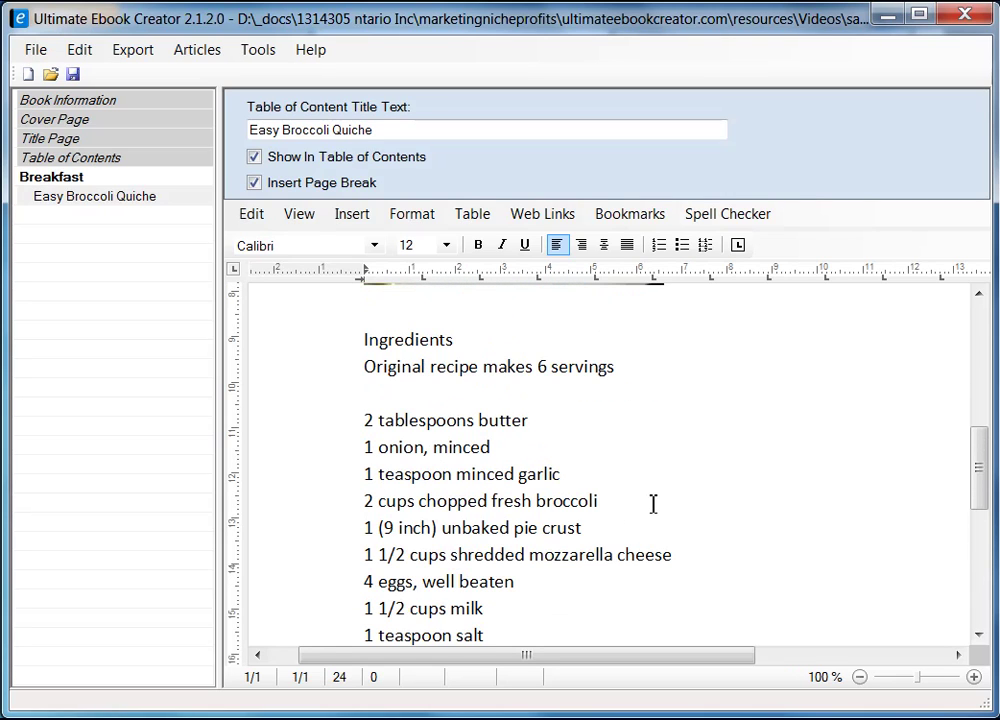
scroll(653, 504, down, 1)
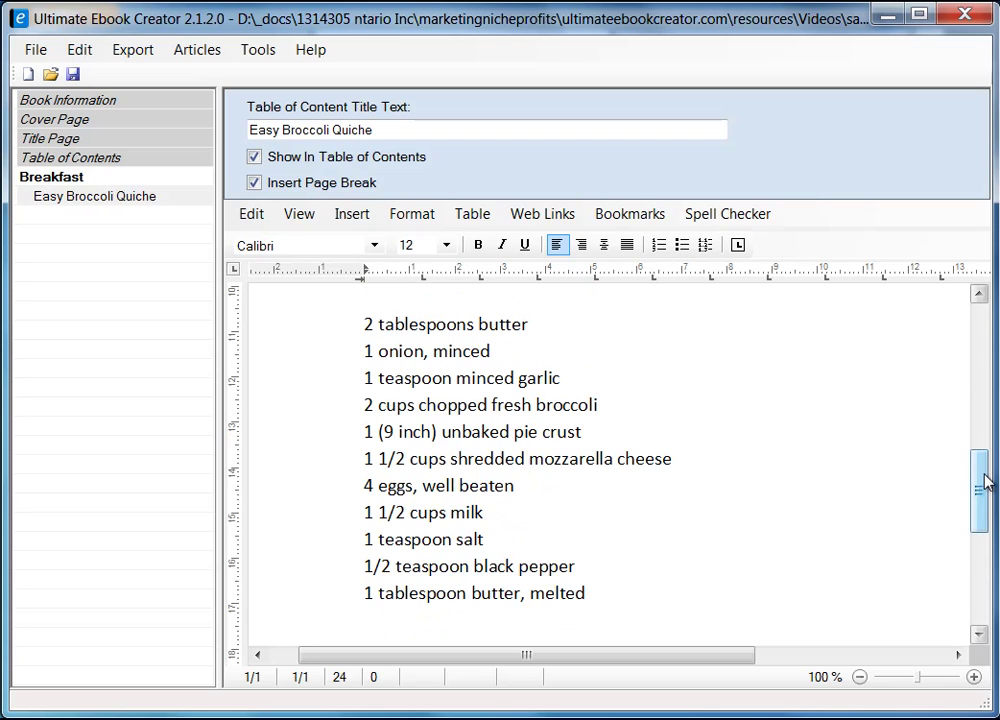
mouse_move(985, 482)
mouse_down()
mouse_move(980, 585)
mouse_move(993, 447)
mouse_move(982, 319)
mouse_move(985, 585)
mouse_move(985, 370)
mouse_move(985, 478)
mouse_move(988, 470)
mouse_up()
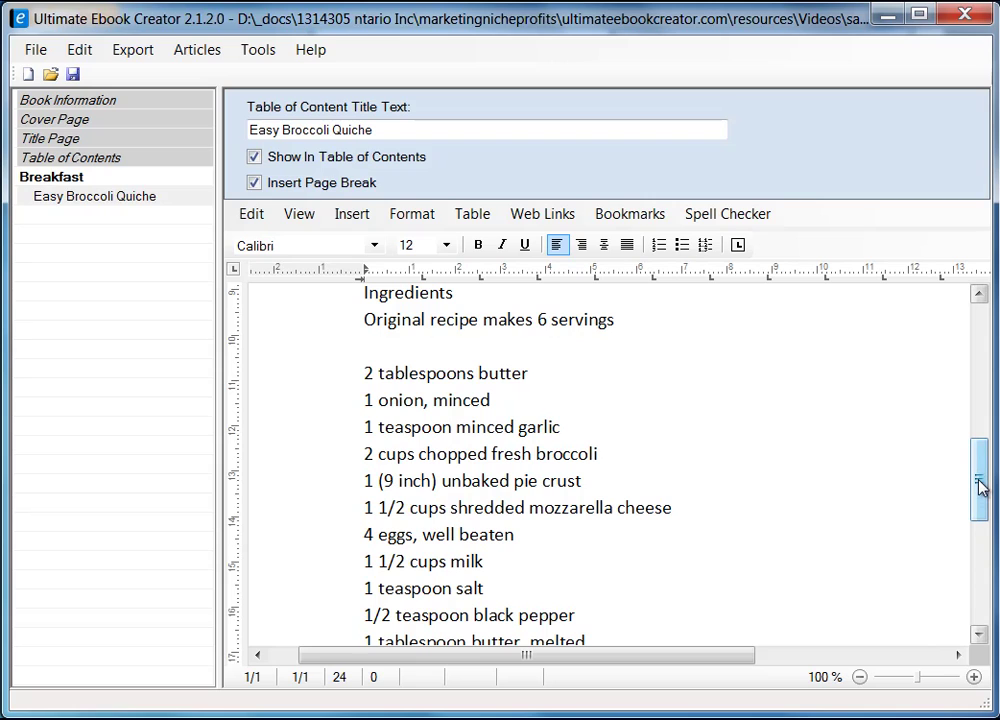
drag(979, 487, 980, 362)
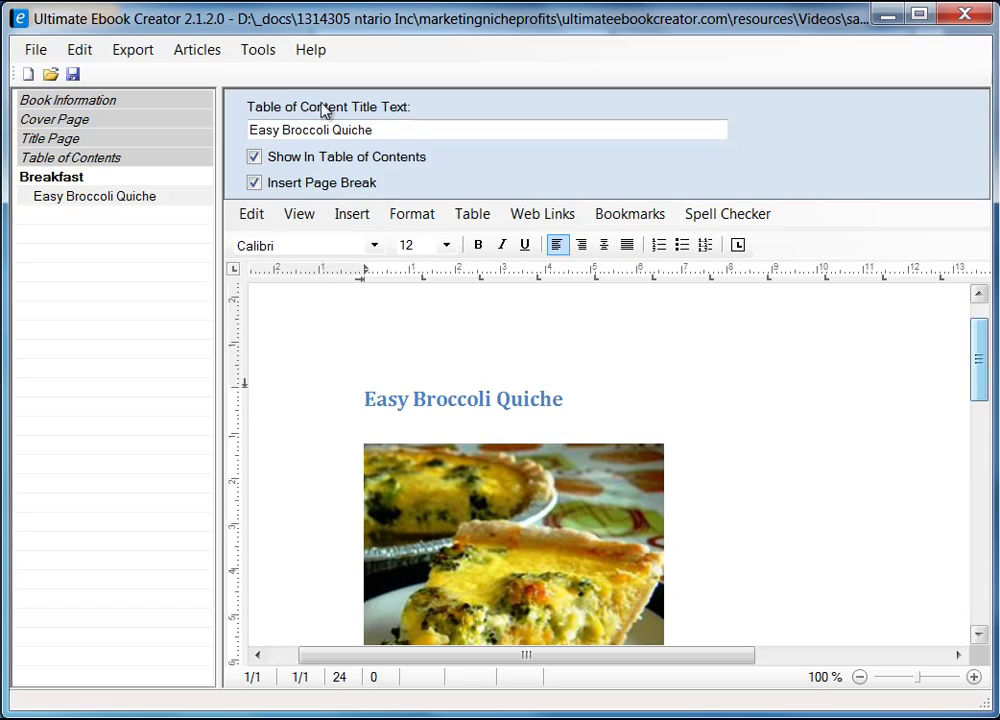
click(303, 220)
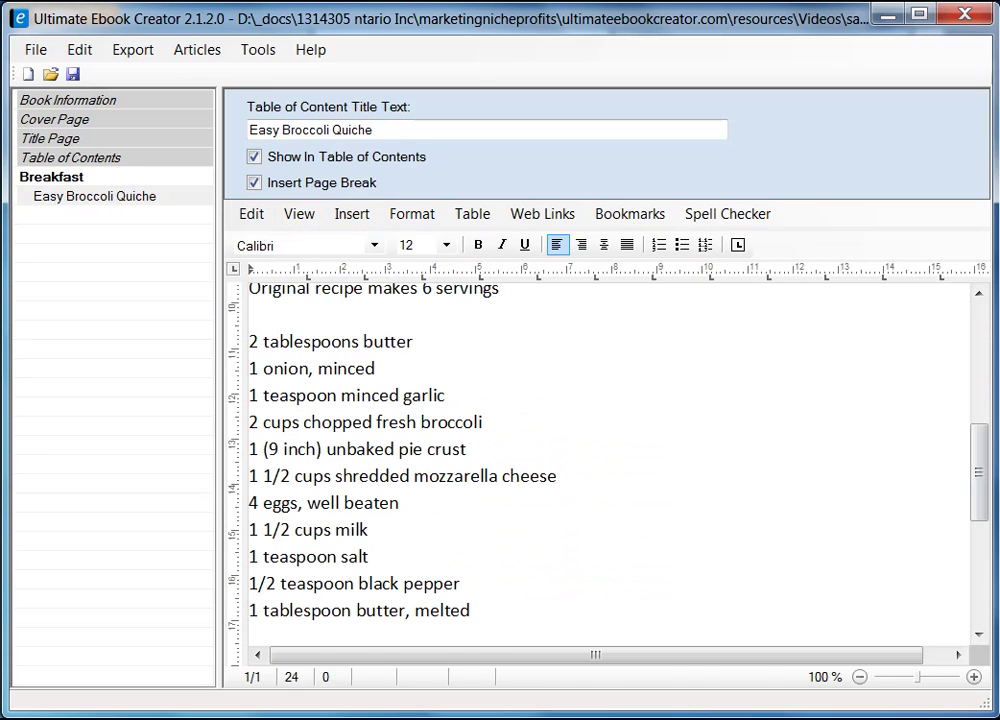
drag(981, 508, 966, 375)
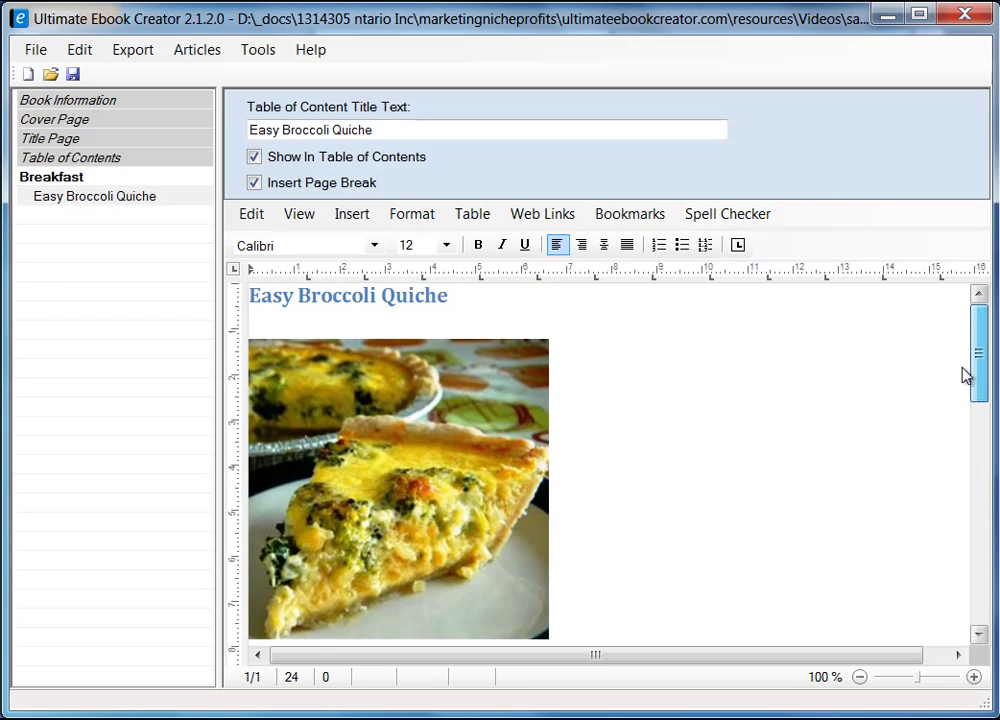
click(305, 216)
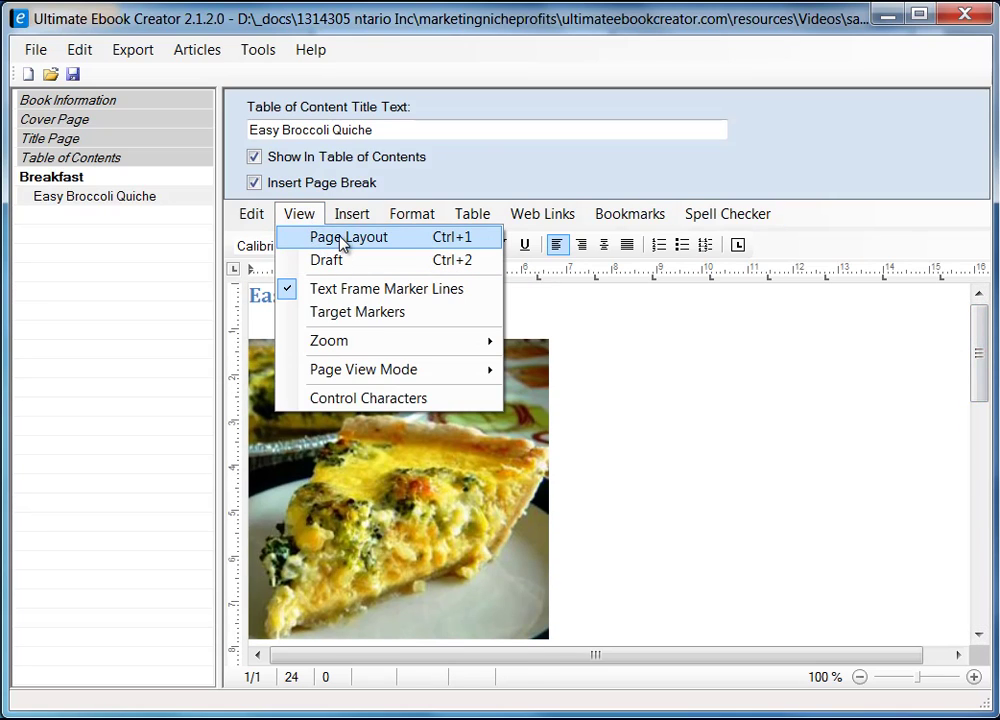
click(343, 240)
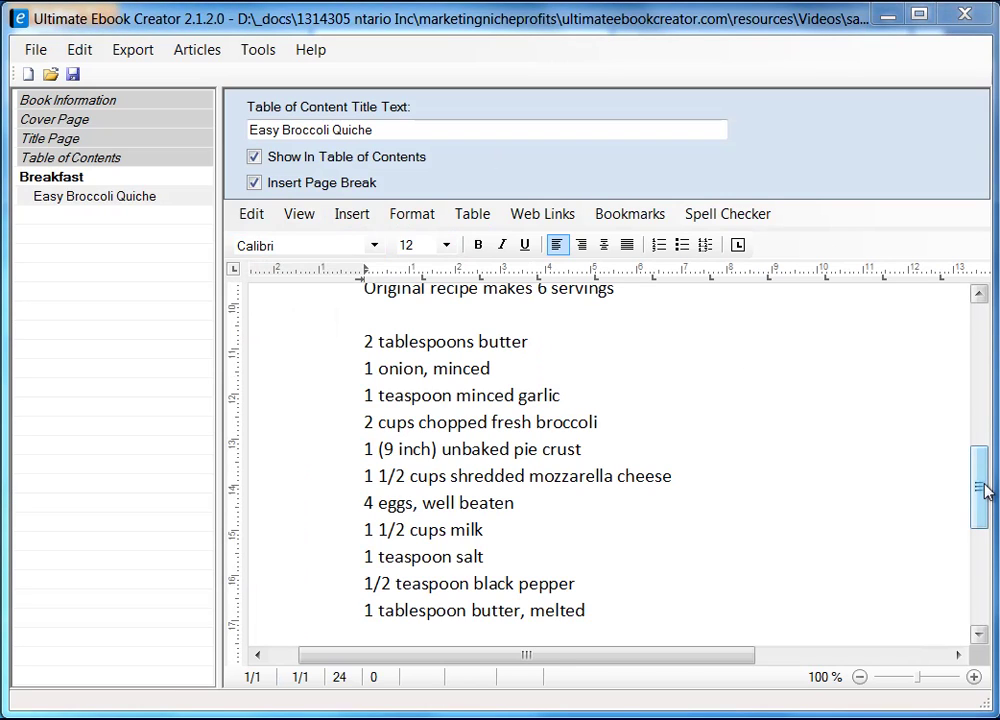
drag(978, 484, 976, 516)
click(480, 555)
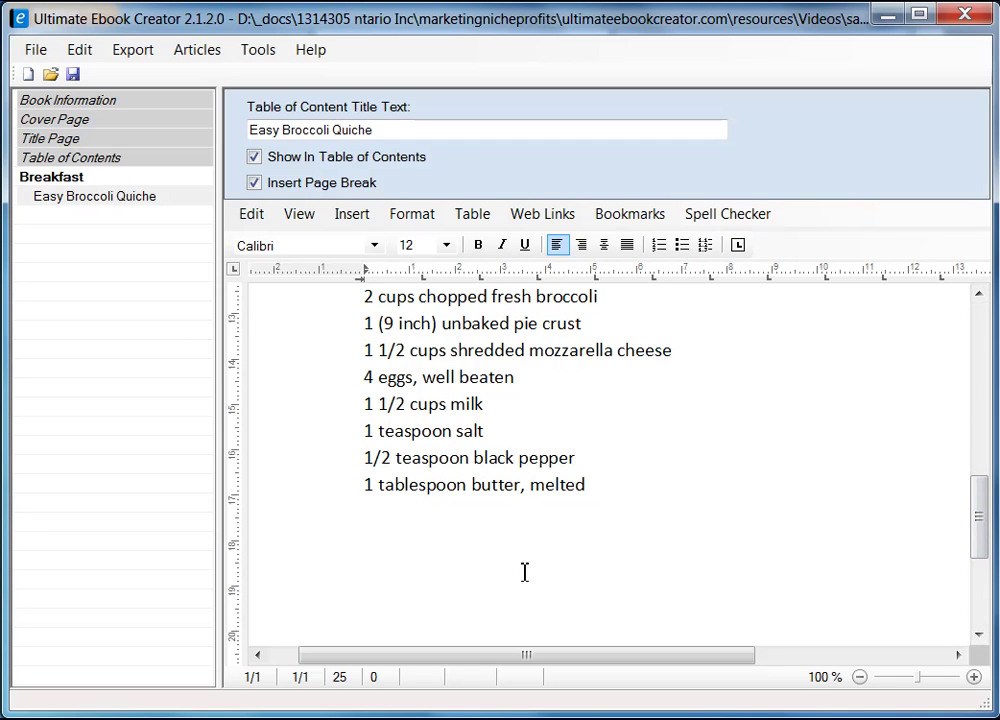
key(Return)
key(alt+Tab)
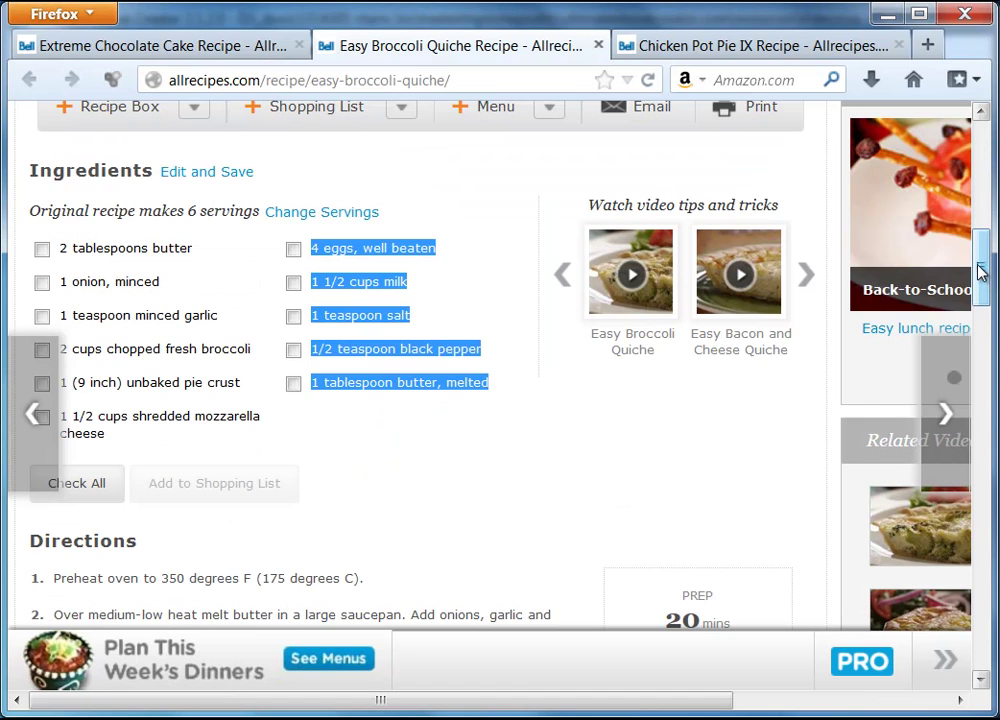
- Copy the recipe text from the Directions heading through 'has set.' on the recipe page
drag(980, 270, 982, 317)
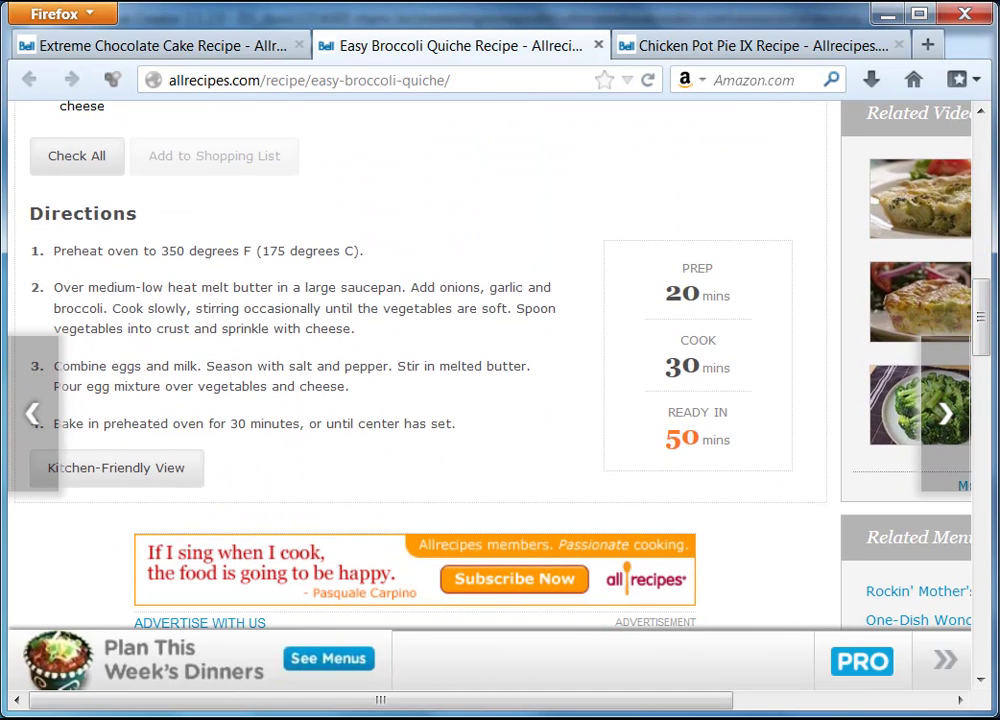
drag(32, 213, 456, 438)
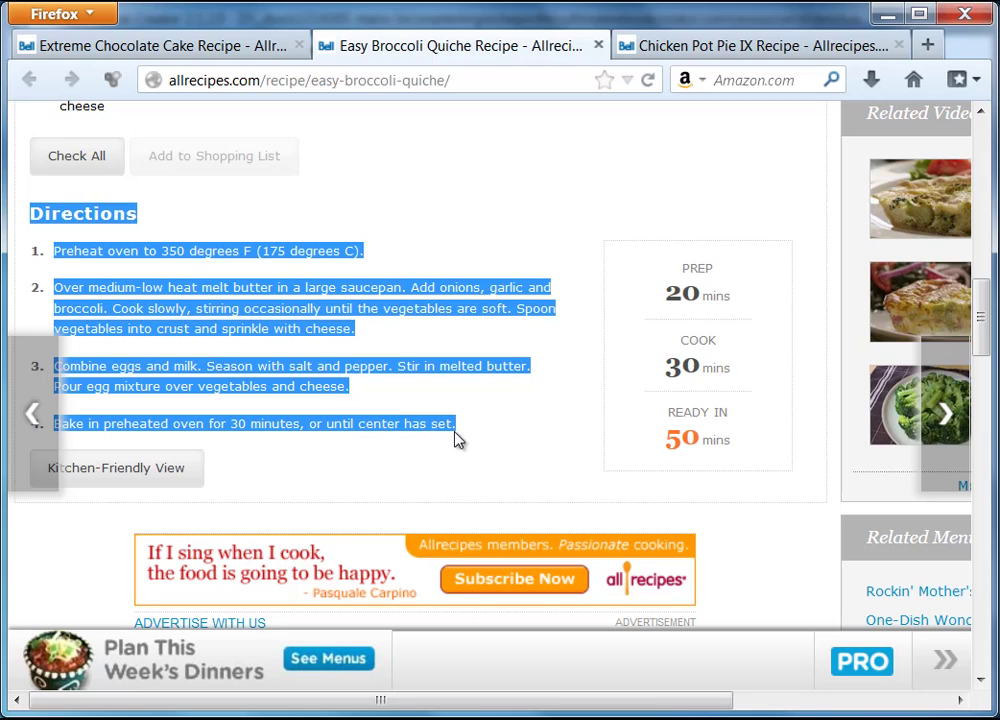
right_click(326, 260)
click(377, 272)
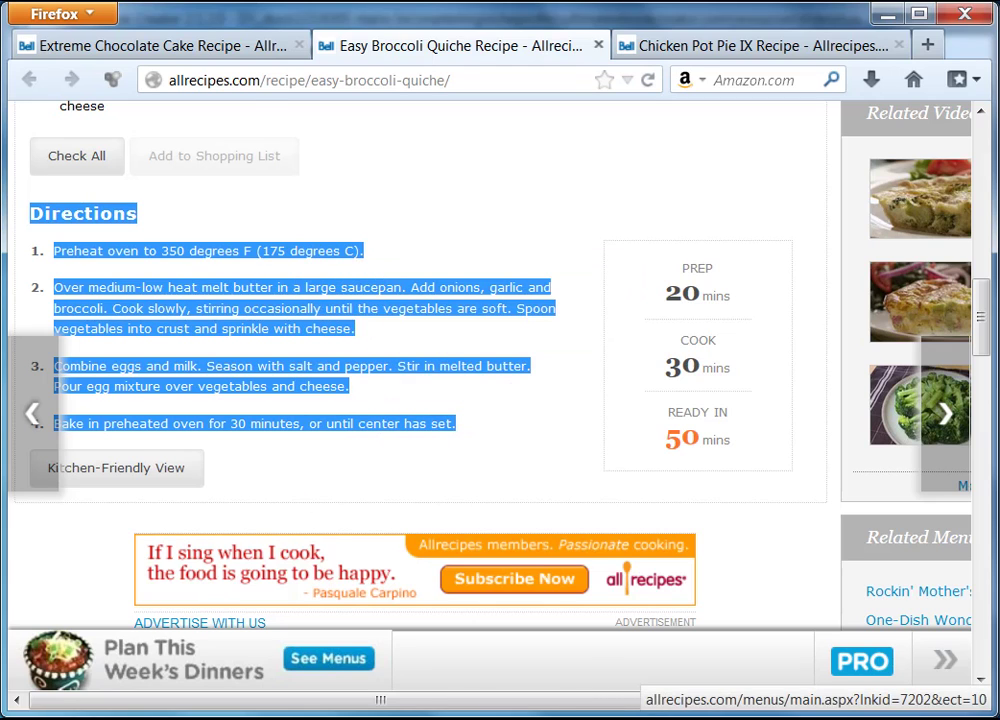
key(alt+Tab)
- Paste the directions as plain text below the ingredient list
right_click(390, 547)
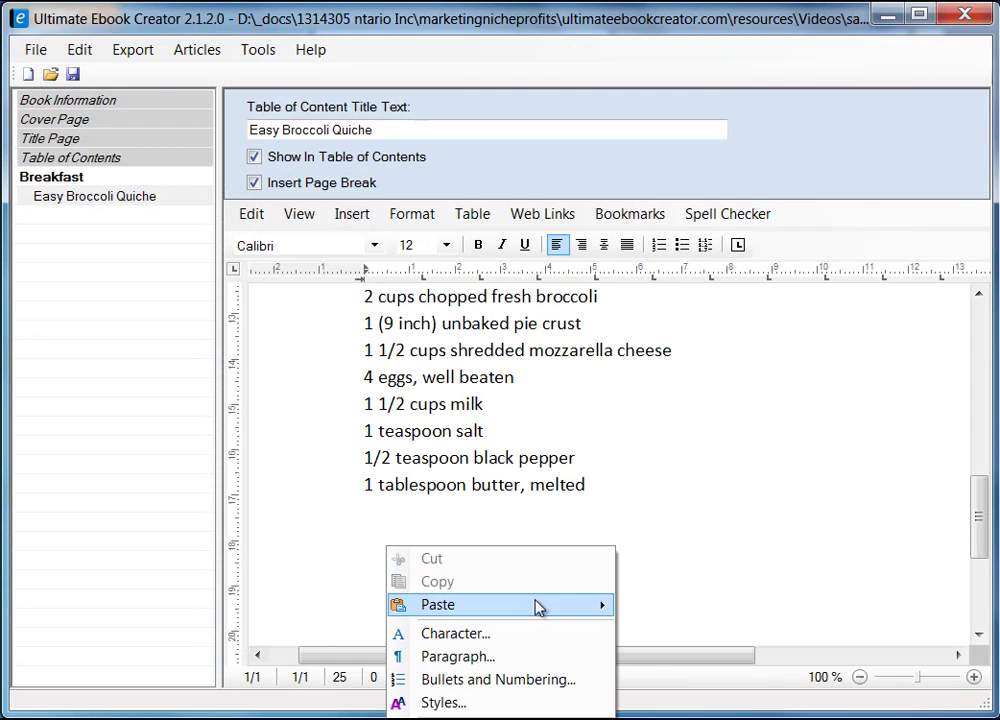
mouse_move(538, 607)
click(735, 630)
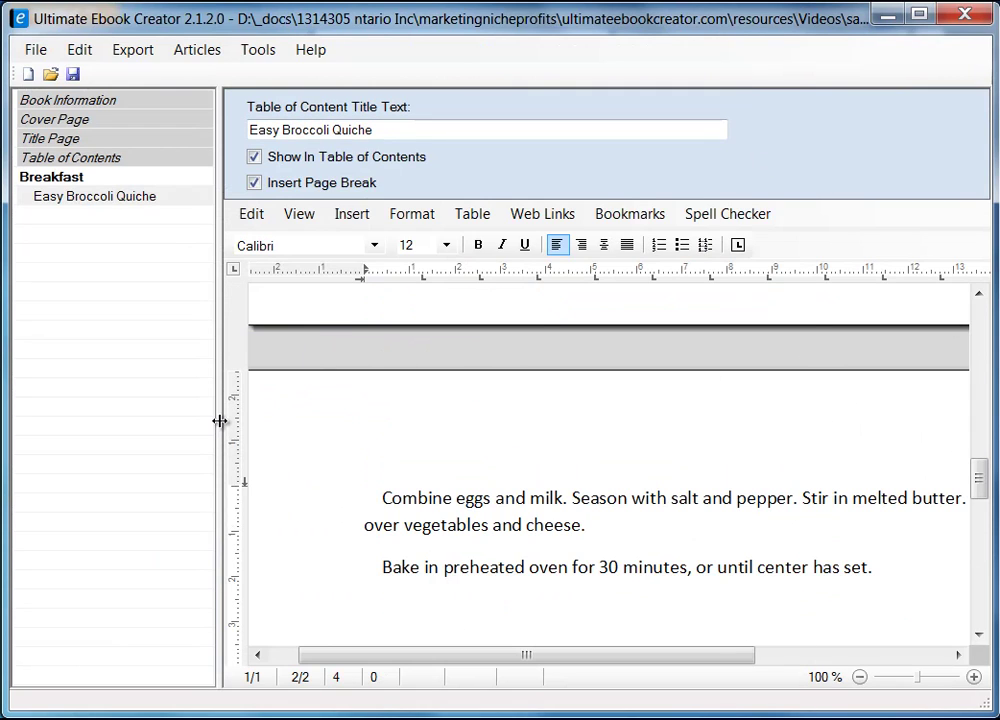
- Narrow the chapter list to widen the editor and switch to draft view
drag(219, 421, 38, 440)
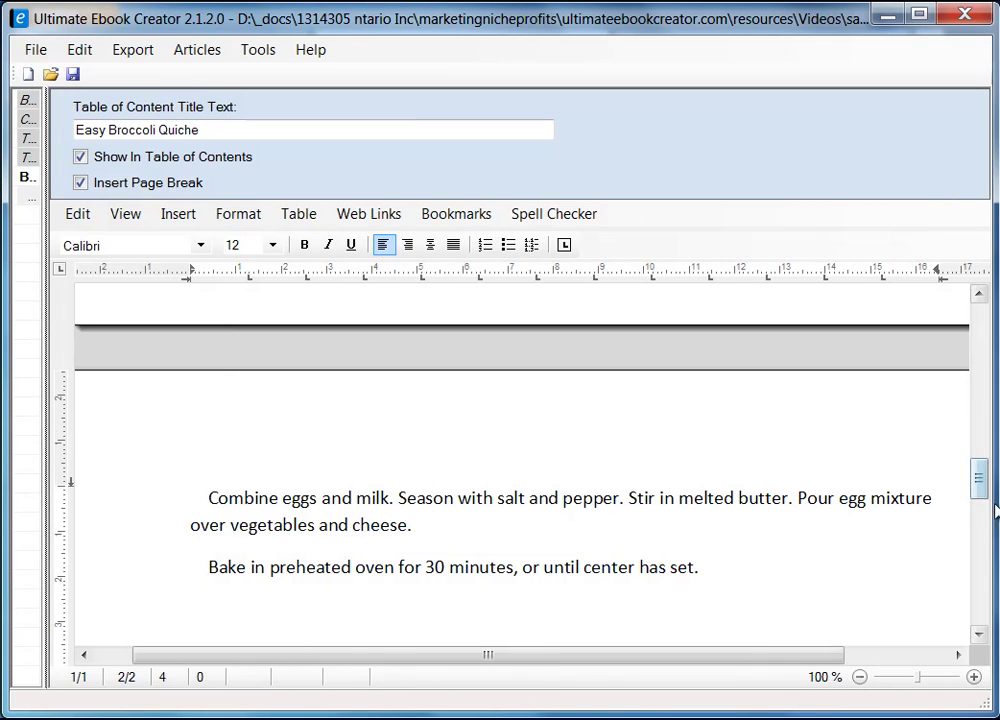
drag(981, 482, 981, 451)
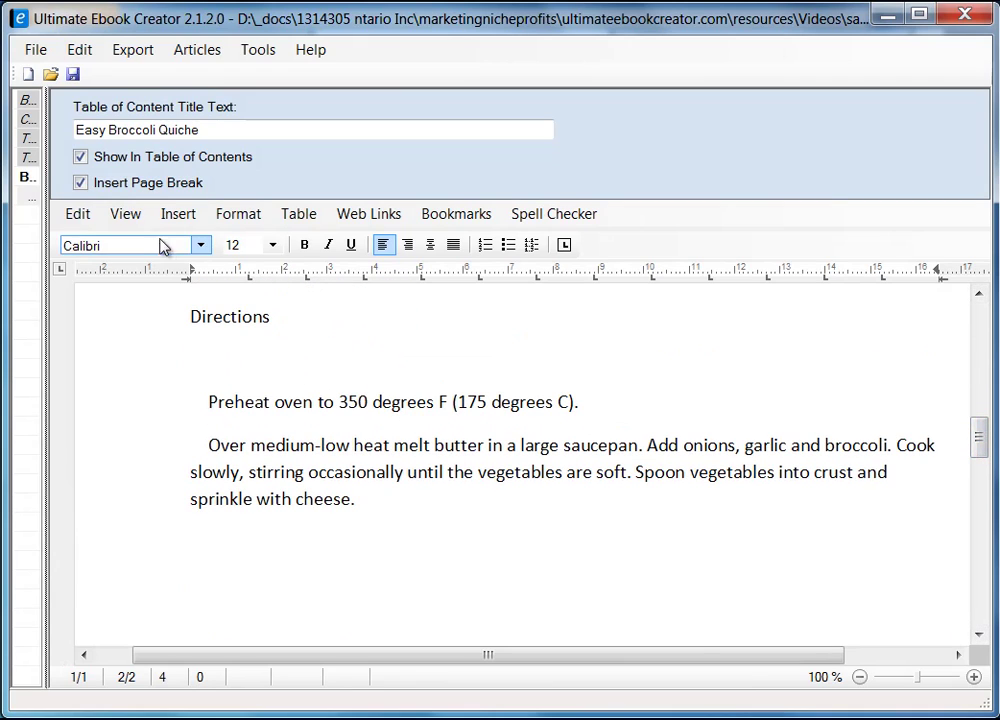
click(124, 215)
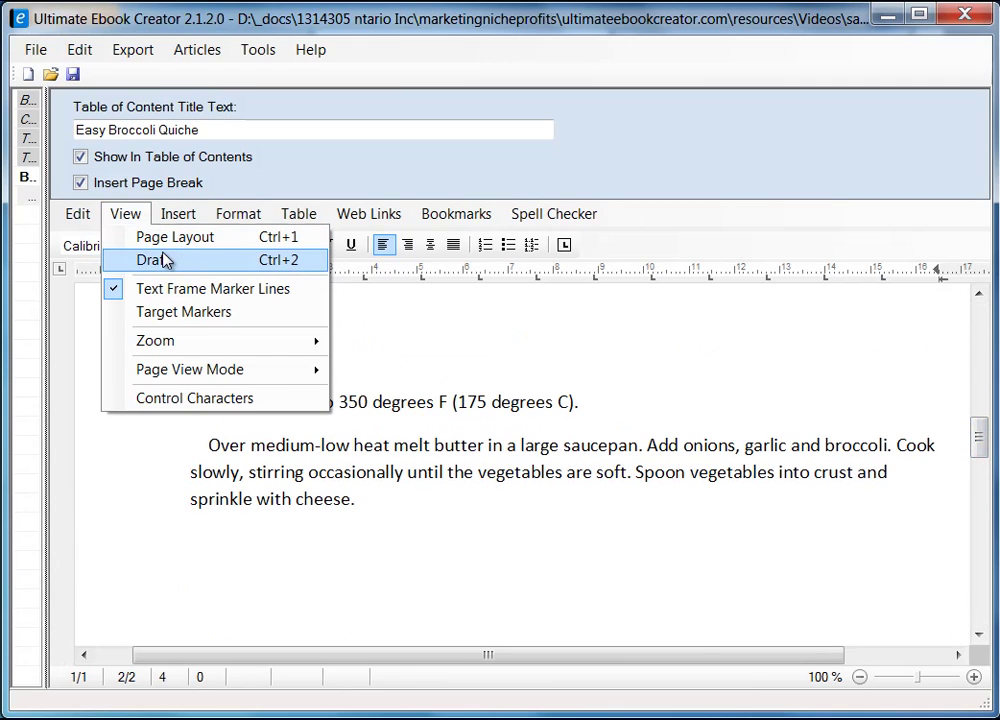
click(162, 260)
drag(976, 574, 977, 521)
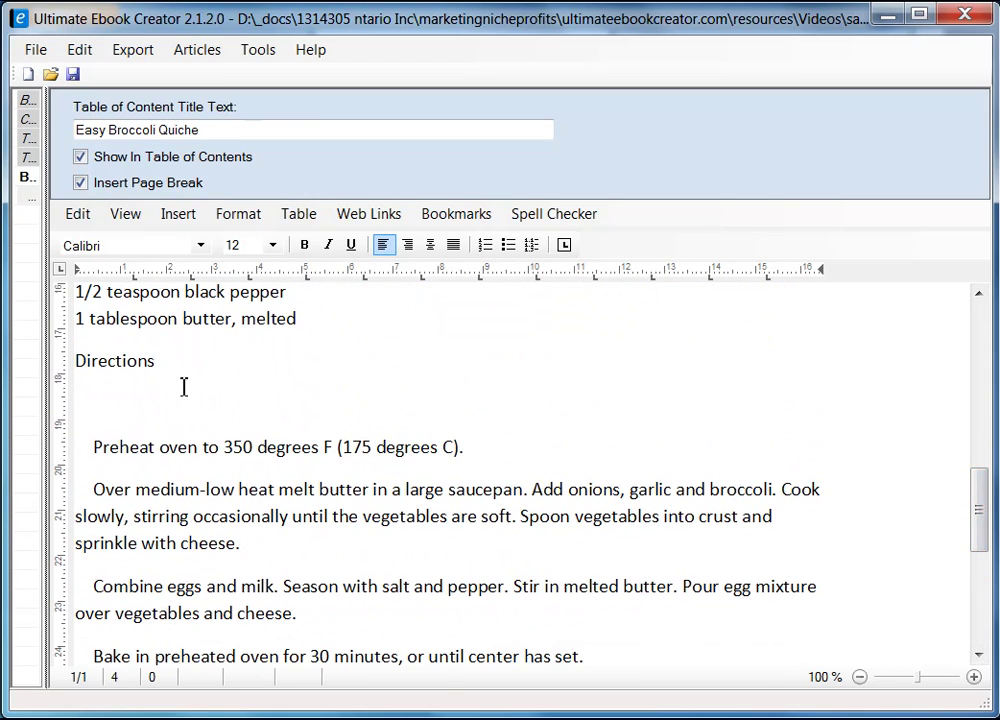
- Delete the blank line under Directions and remove the indents from all four steps
click(86, 368)
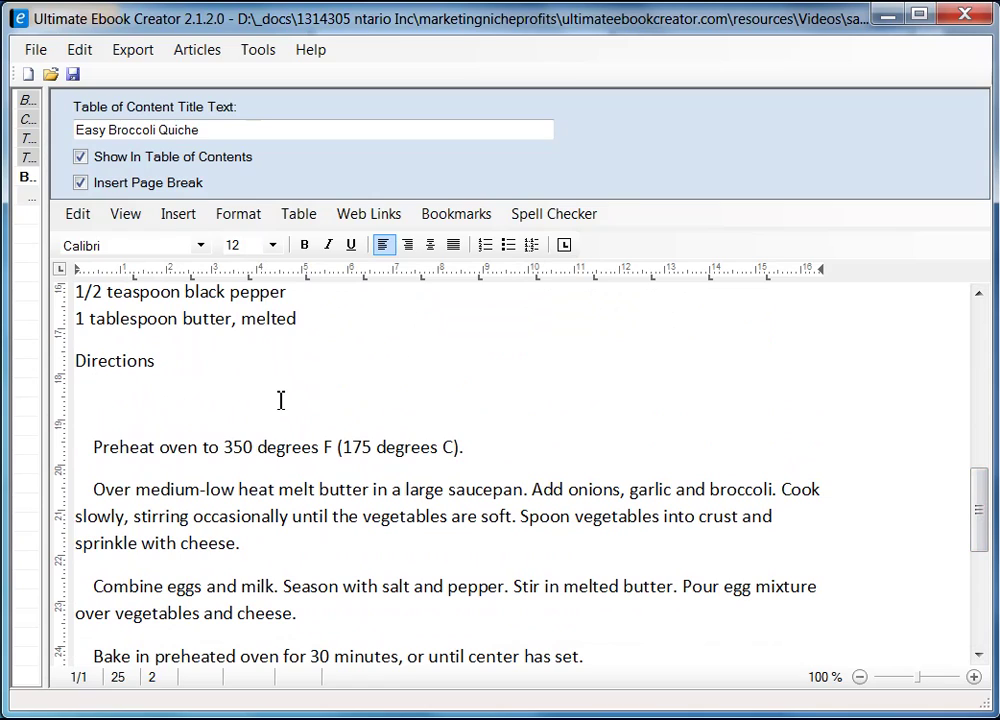
key(Delete)
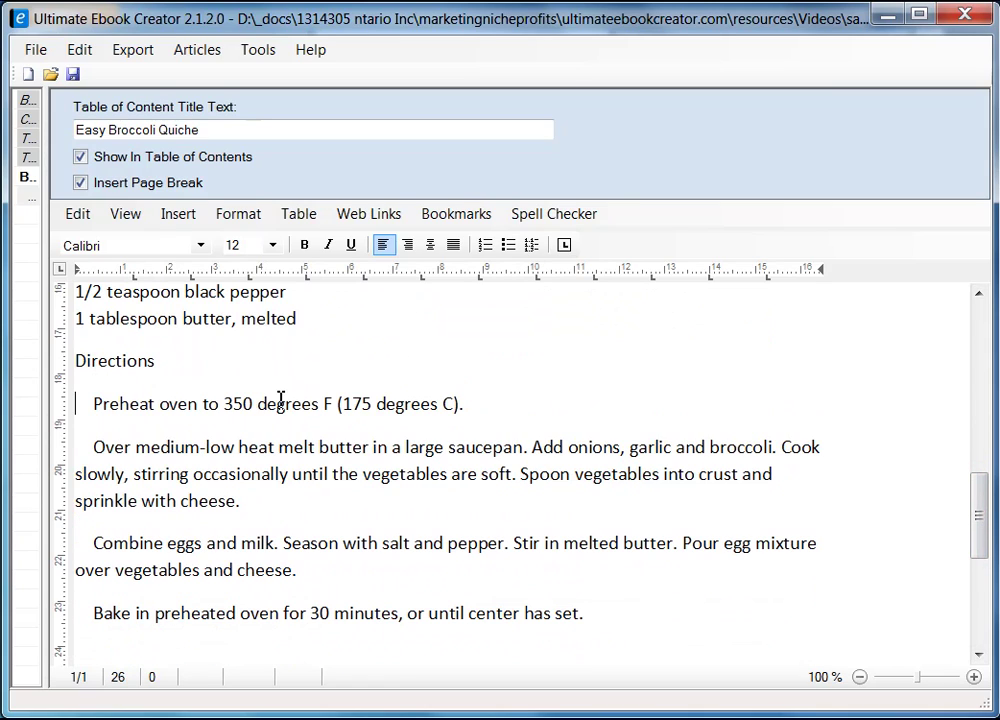
key(Delete)
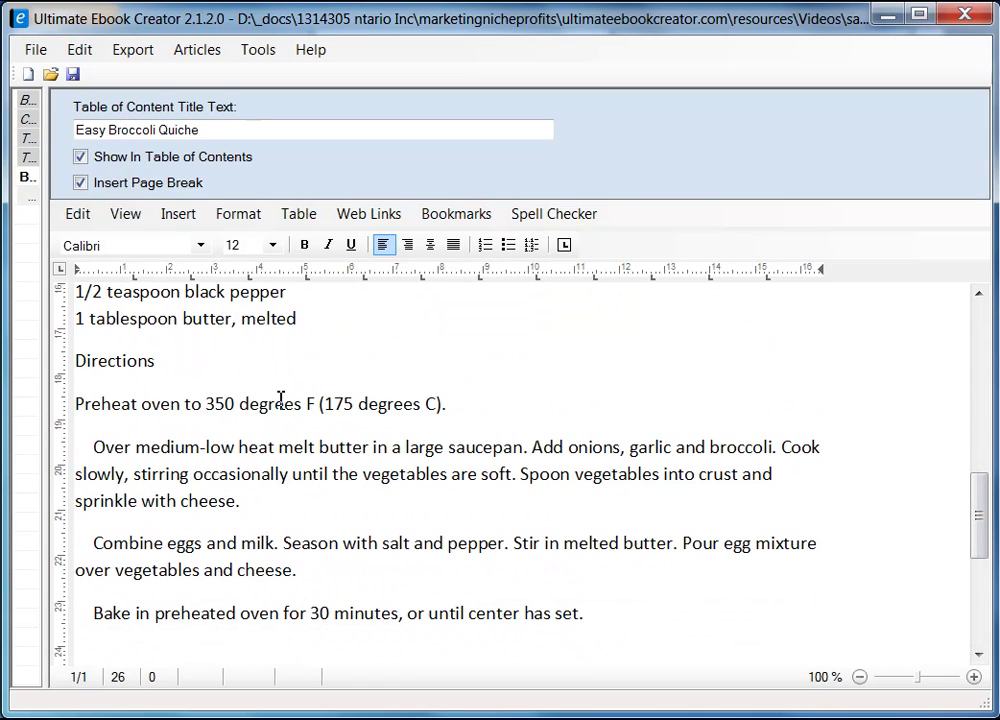
key(Down)
key(Down)
key(Up)
key(BackSpace)
key(BackSpace)
key(BackSpace)
key(BackSpace)
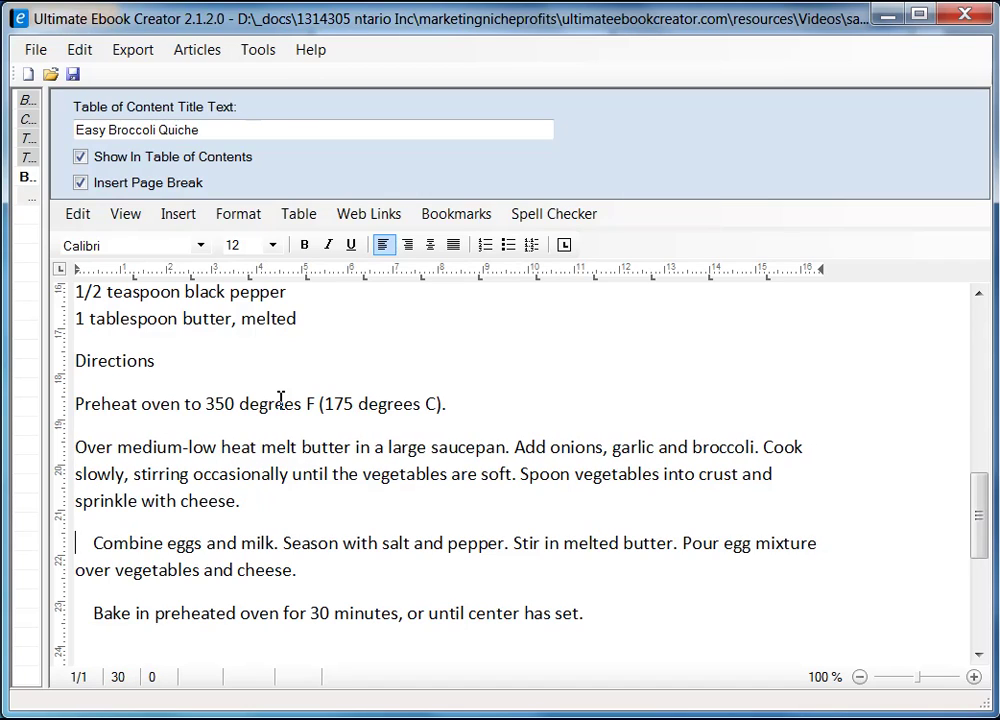
key(Delete)
key(Down)
key(Down)
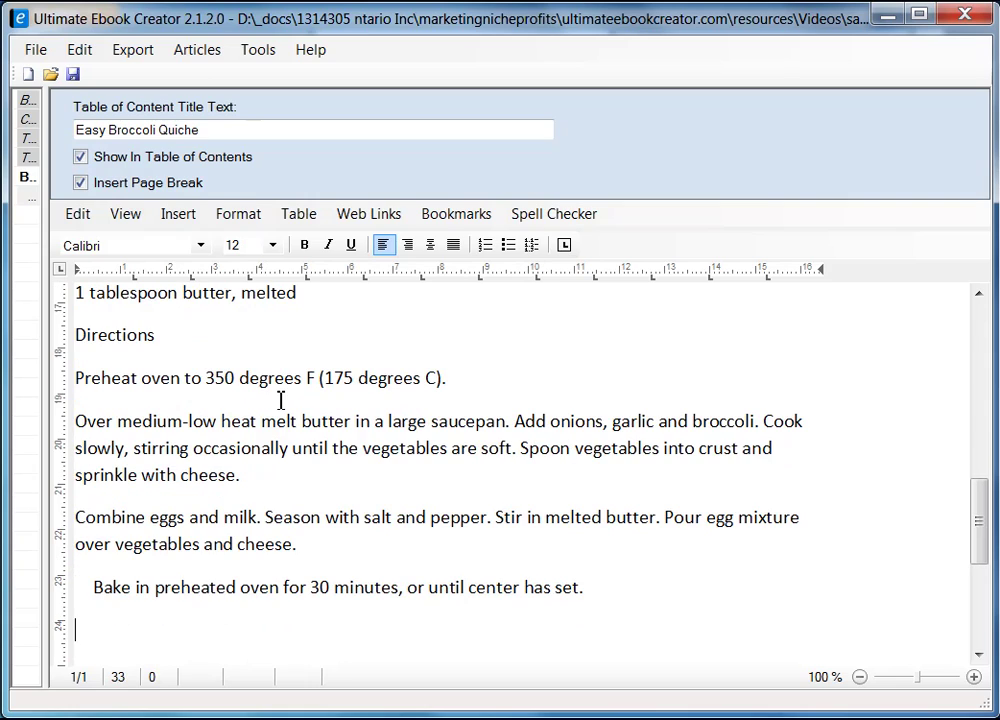
key(Delete)
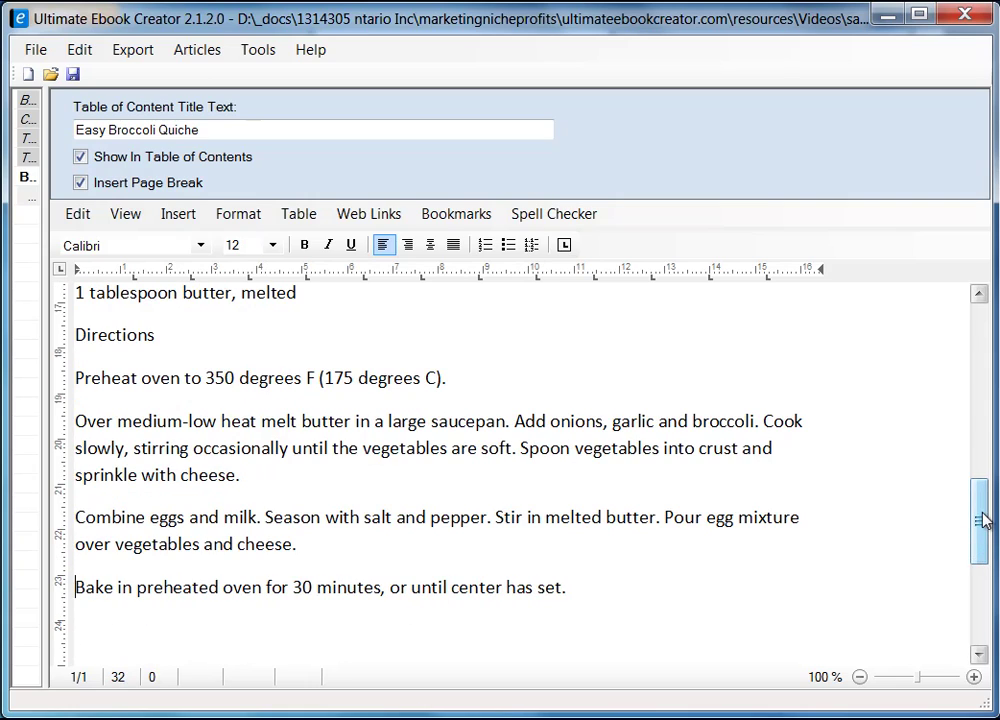
drag(982, 518, 981, 437)
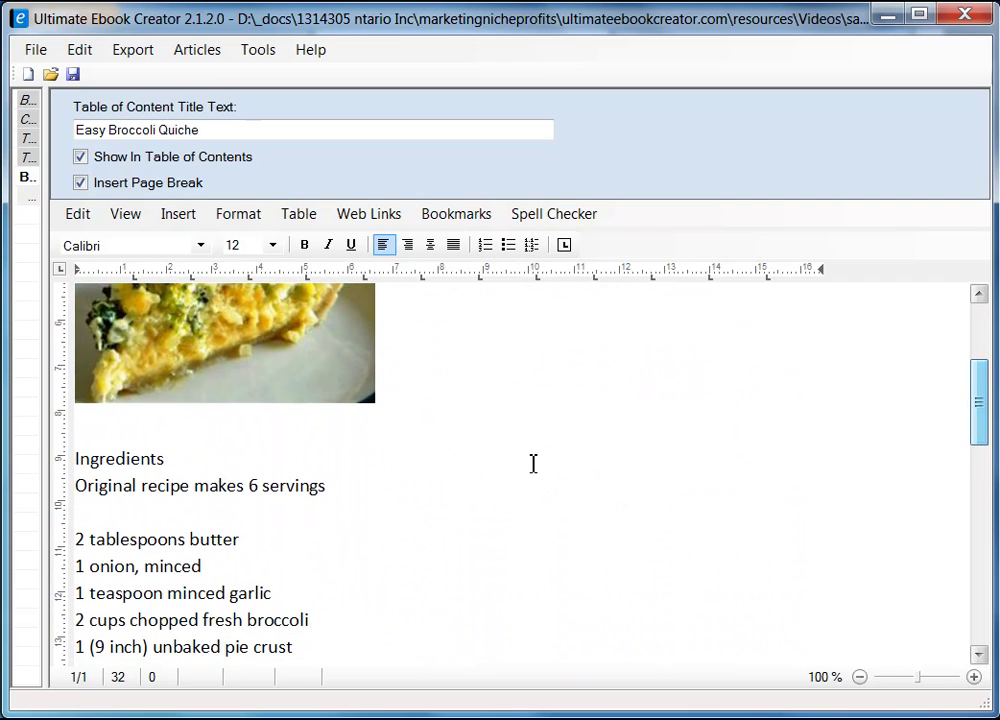
- Make the Ingredients heading bold and set it in Arial
click(189, 461)
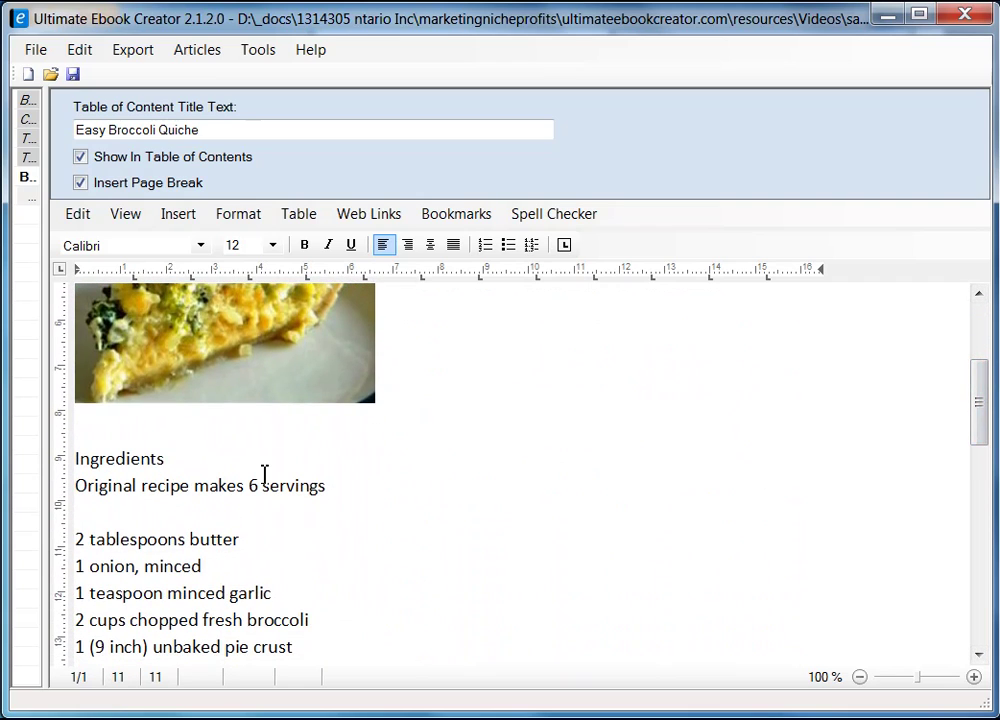
key(shift+Home)
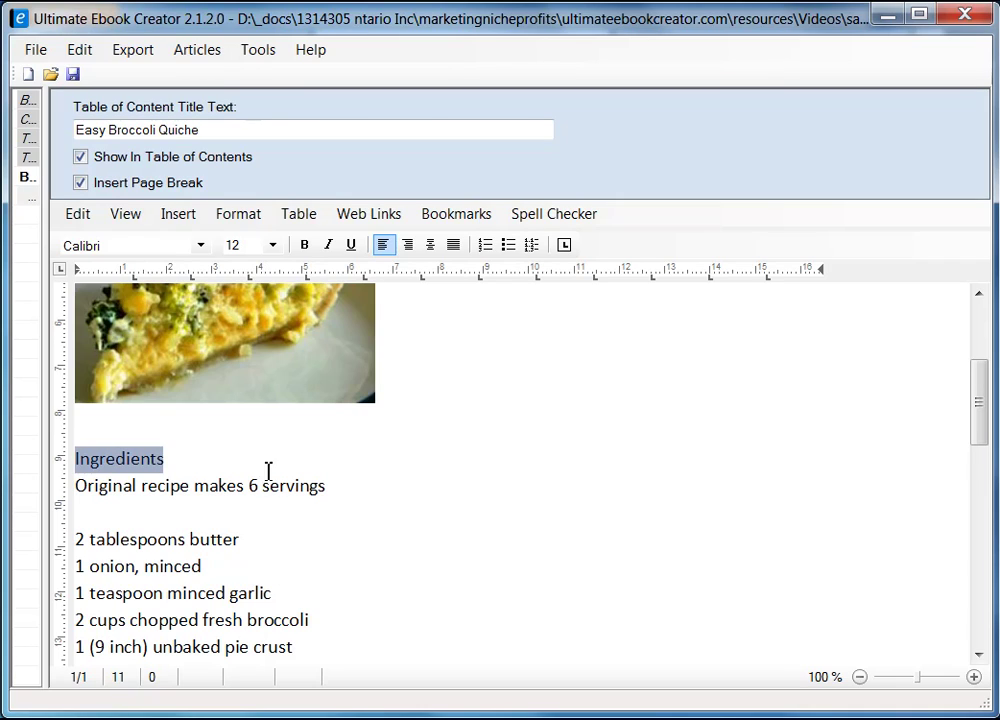
click(305, 246)
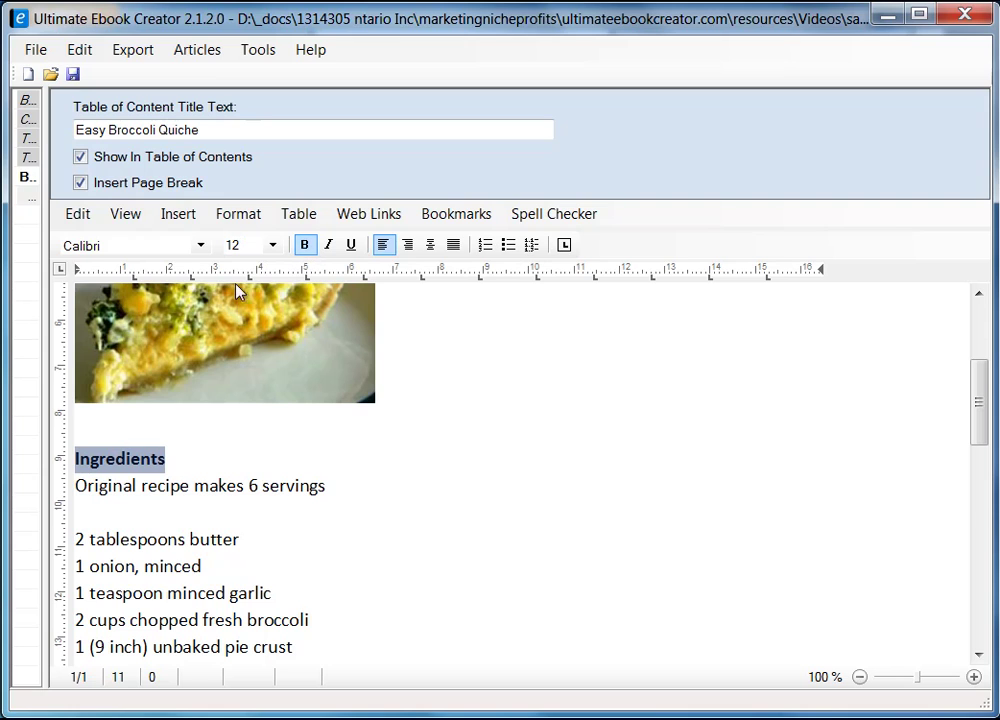
click(200, 246)
drag(205, 360, 202, 301)
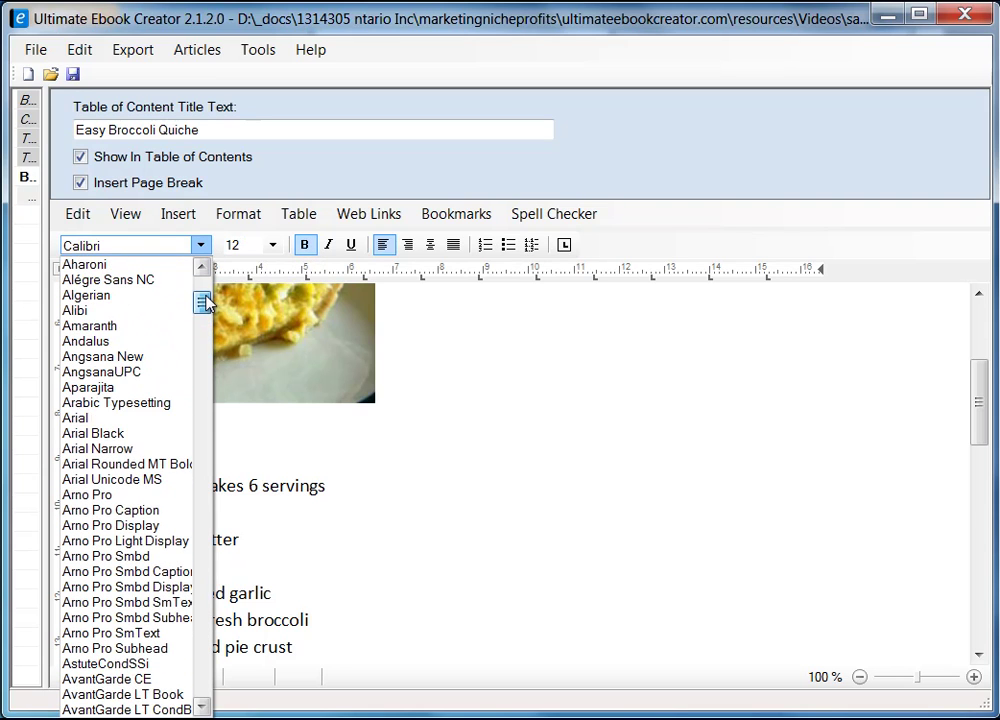
click(131, 428)
click(257, 464)
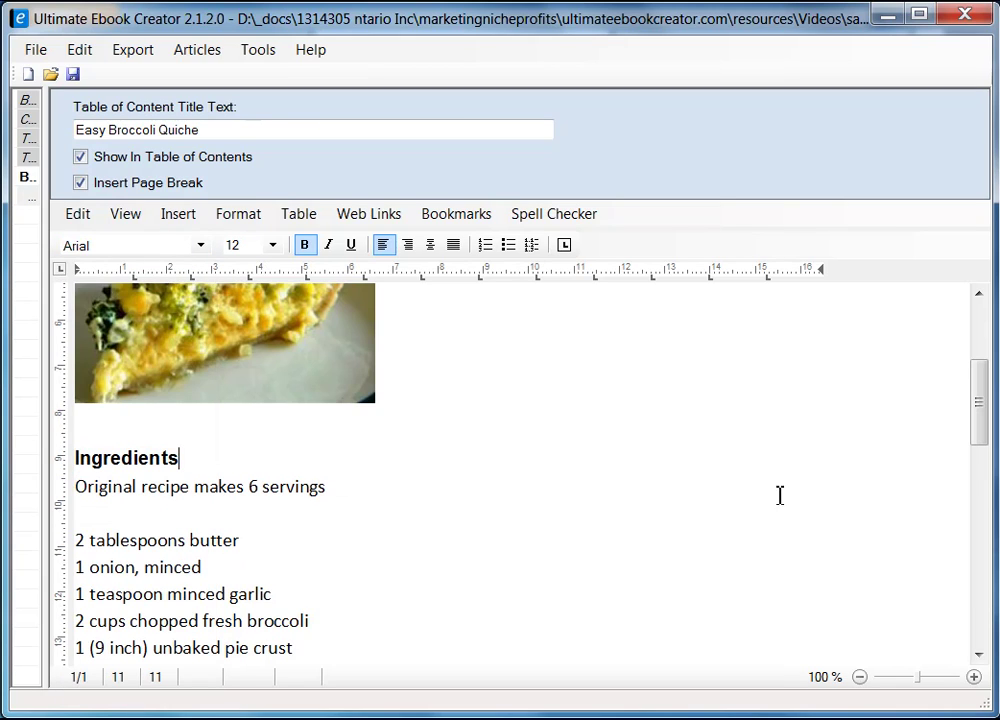
- Select all the quiche recipe text and change it to Arial
click(79, 487)
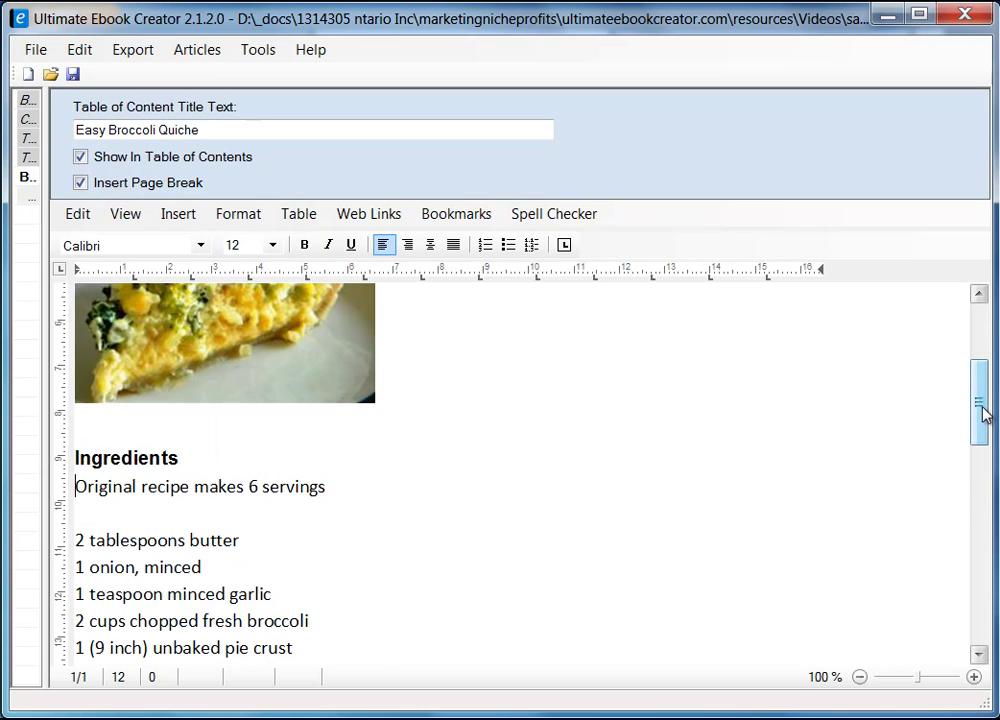
drag(982, 413, 982, 550)
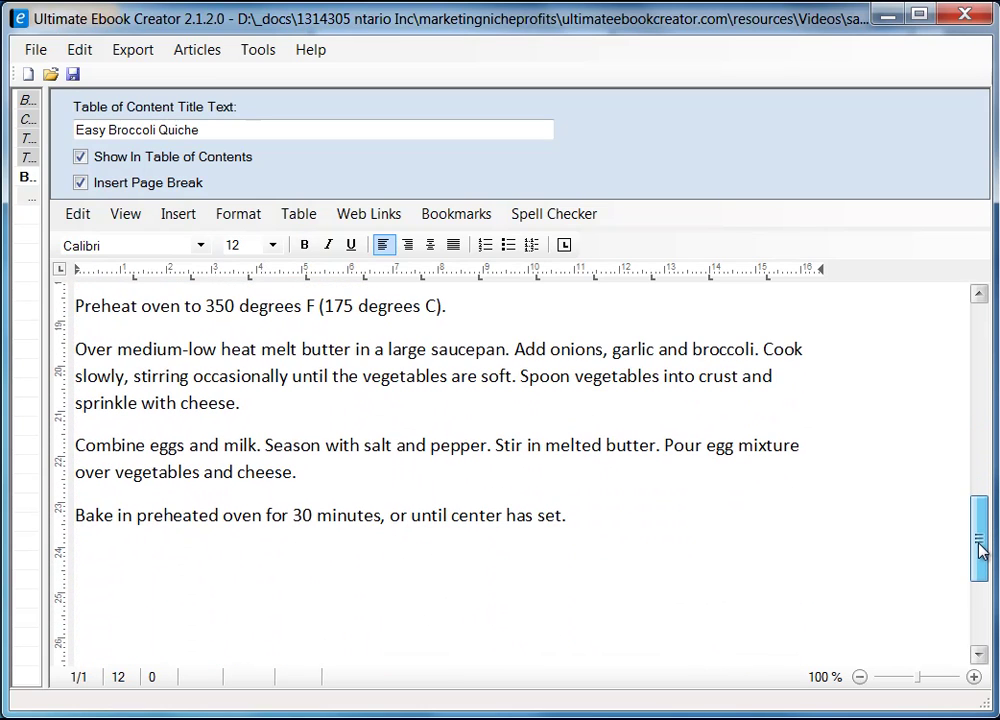
key(ctrl+a)
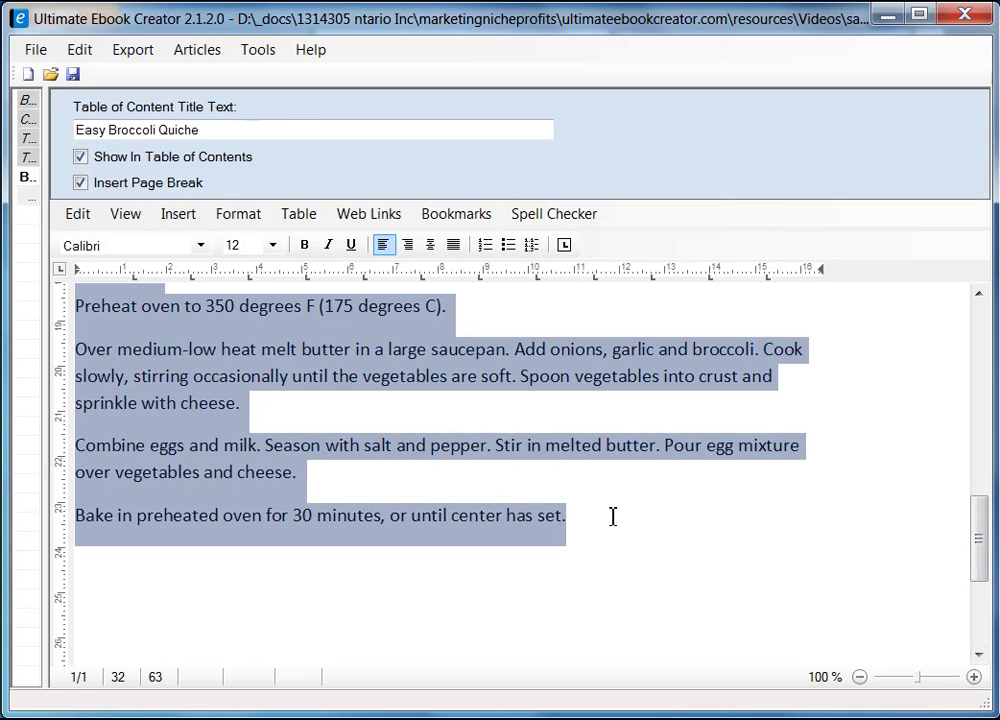
click(201, 245)
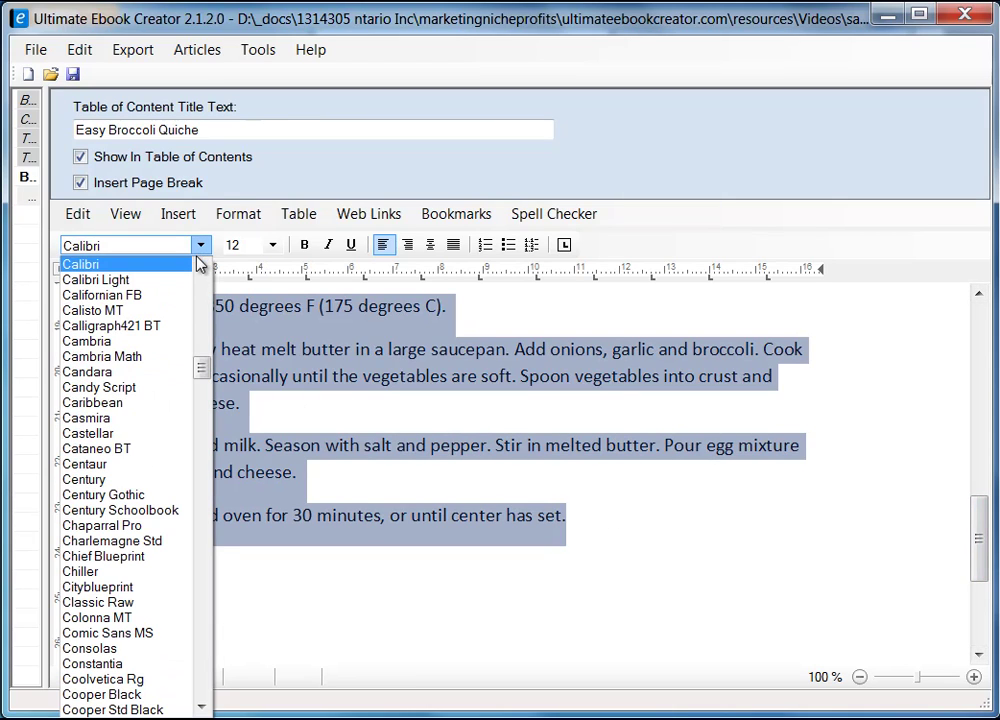
drag(201, 368, 205, 306)
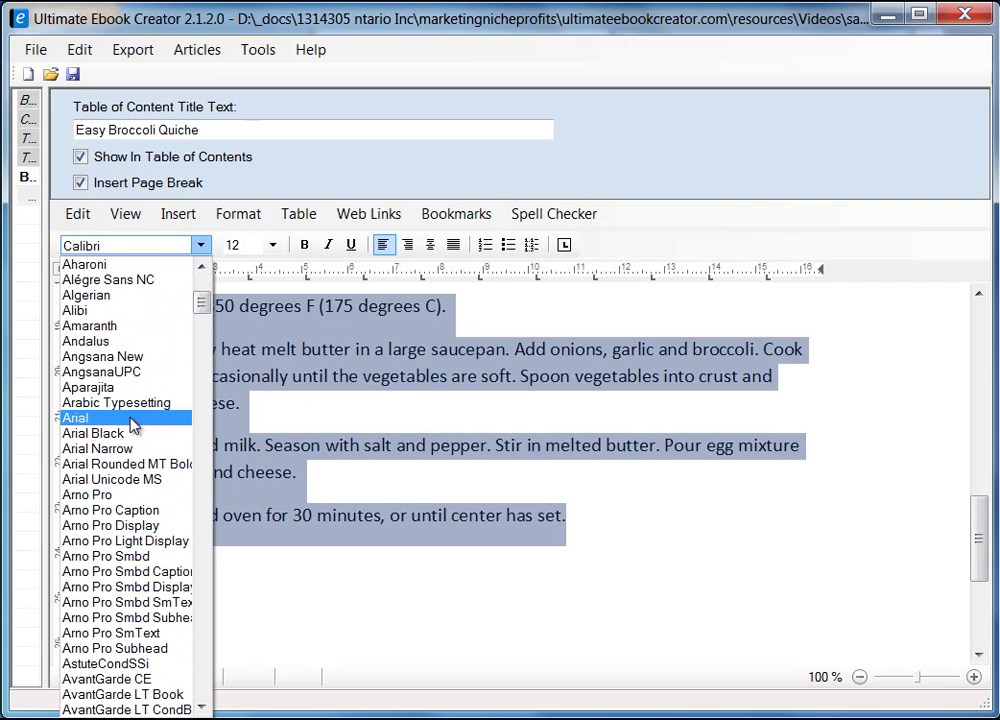
click(130, 419)
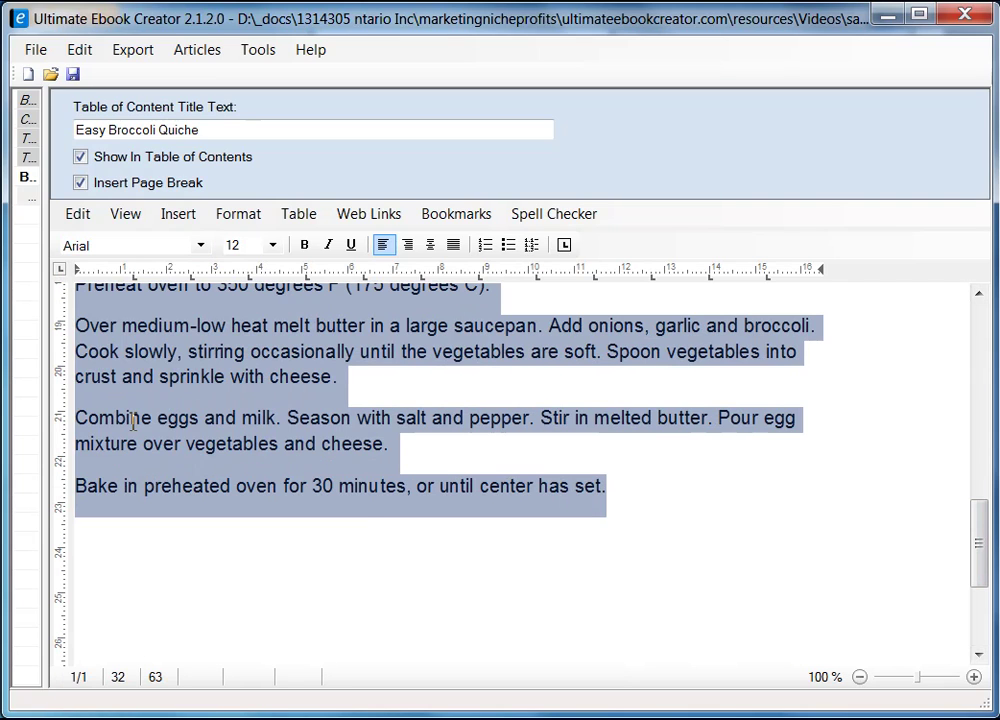
click(609, 557)
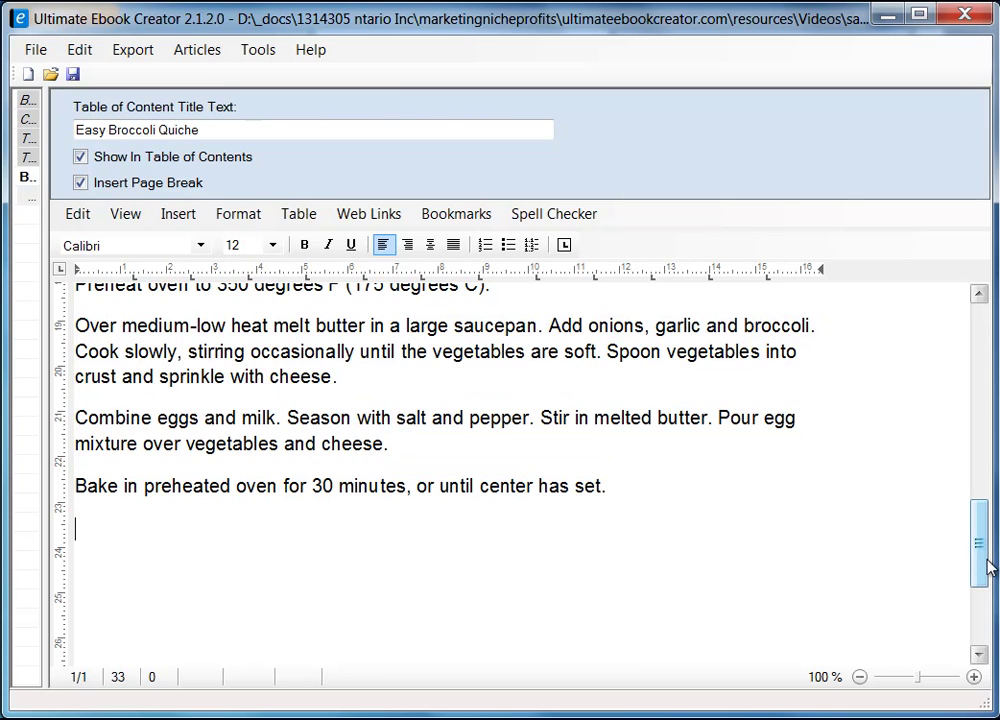
drag(983, 563, 985, 453)
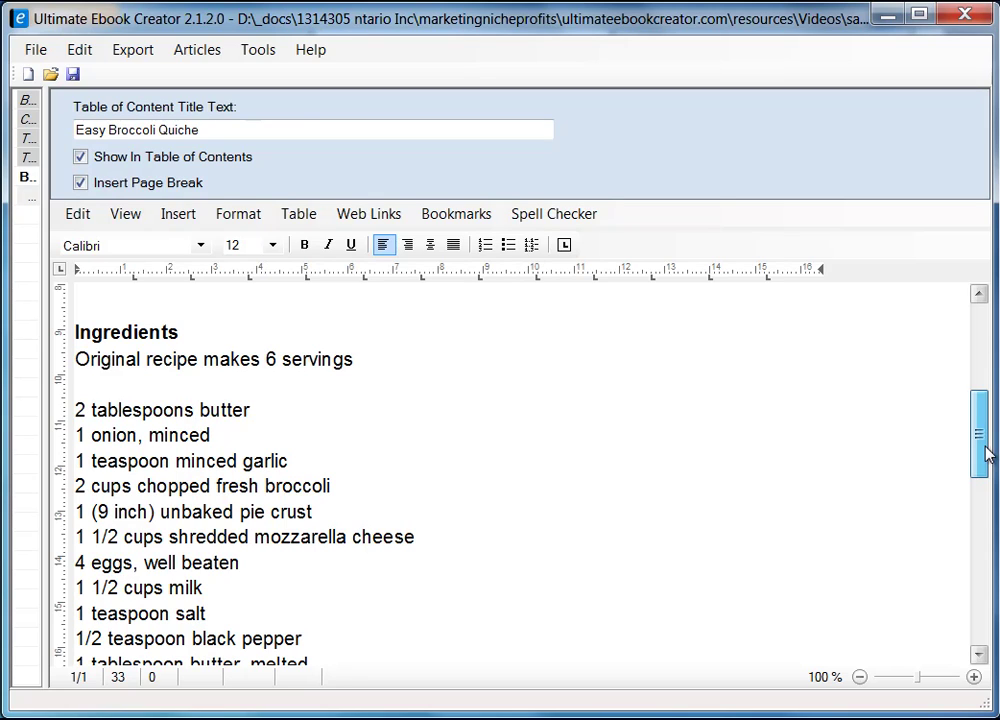
- Italicise the 'Original recipe makes 6 servings' line
mouse_move(985, 453)
mouse_down()
mouse_move(978, 408)
mouse_move(978, 435)
mouse_up()
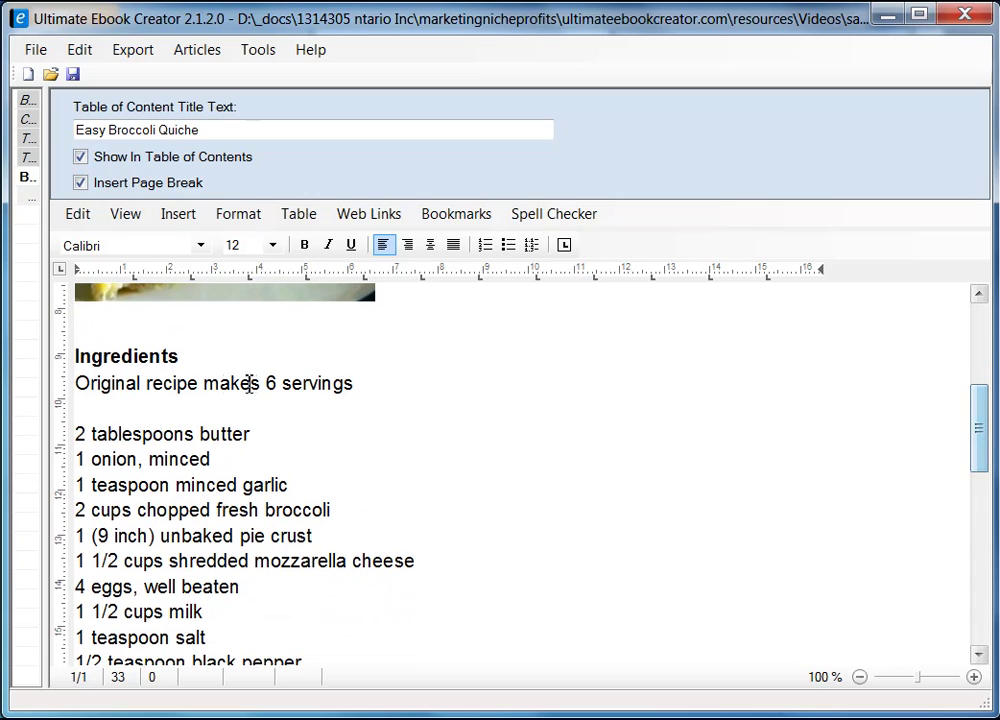
drag(83, 381, 365, 381)
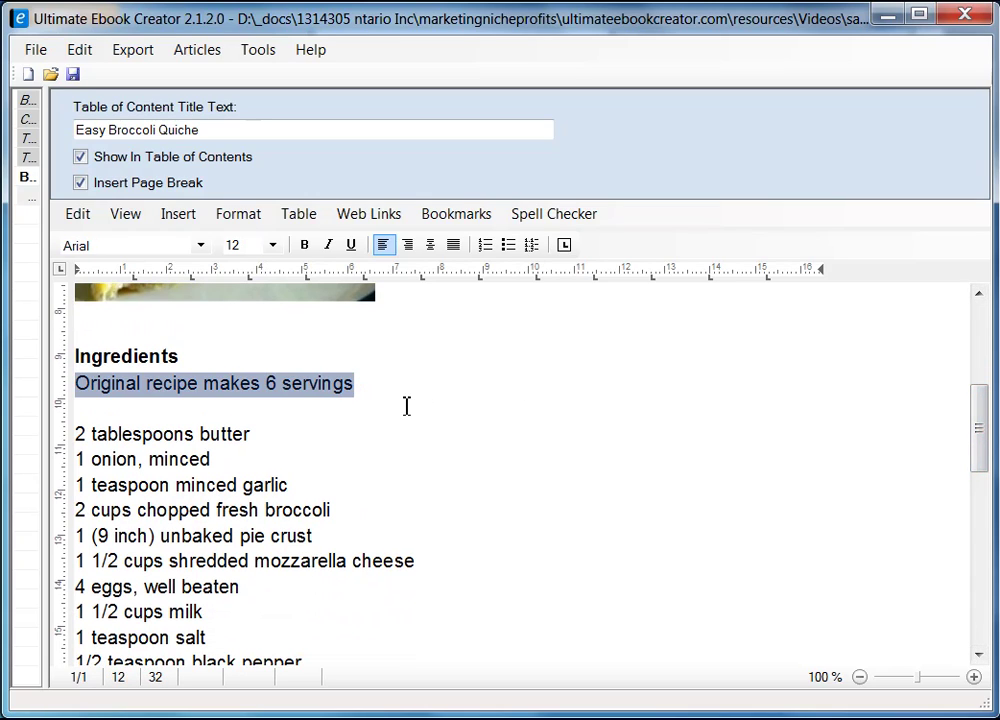
click(328, 244)
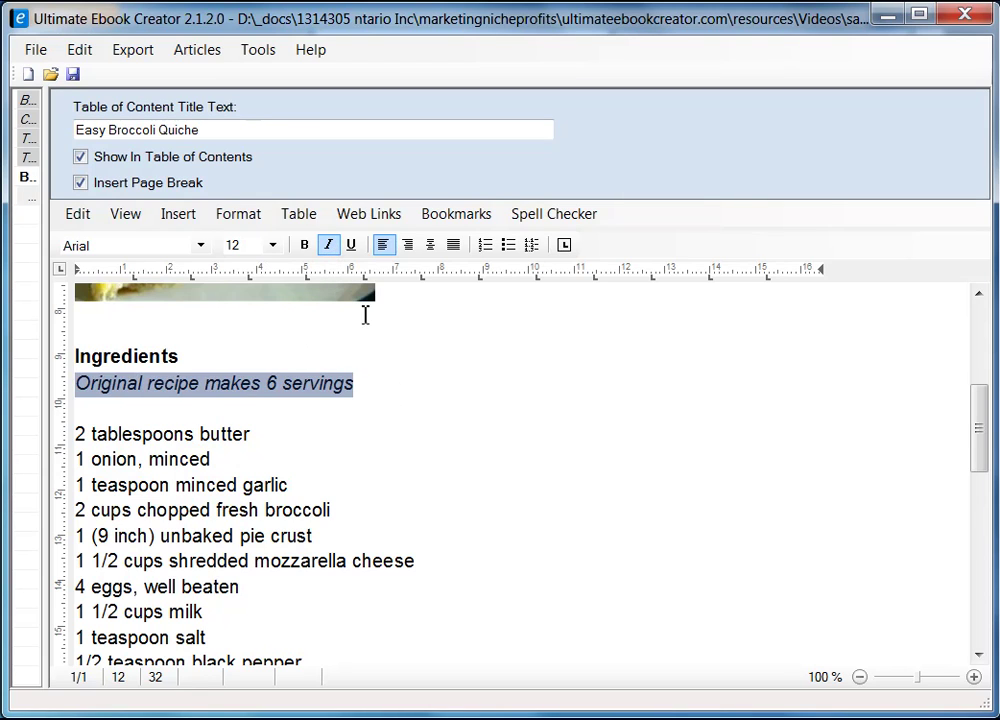
click(382, 416)
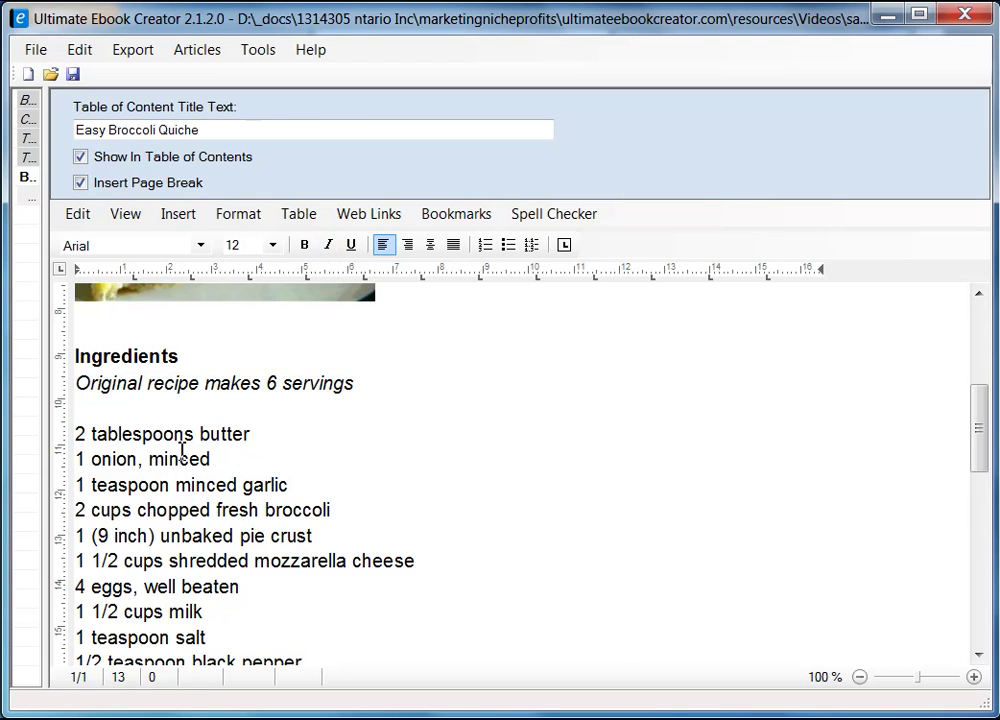
- Turn the eleven ingredient lines into a bulleted list
scroll(190, 460, down, 2)
scroll(219, 509, up, 1)
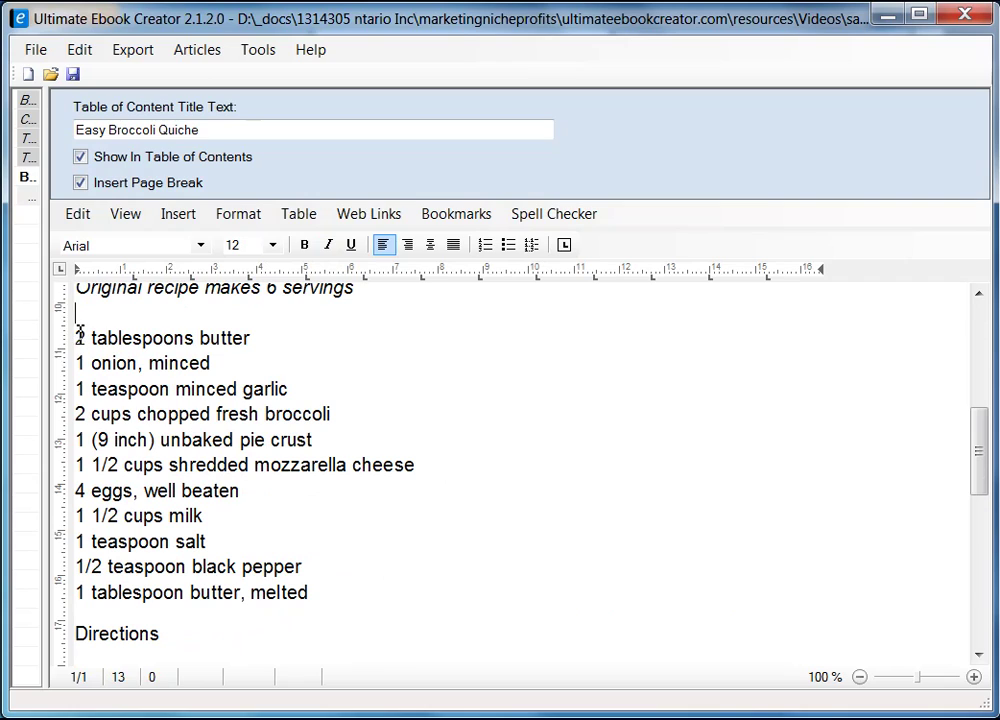
drag(77, 335, 367, 589)
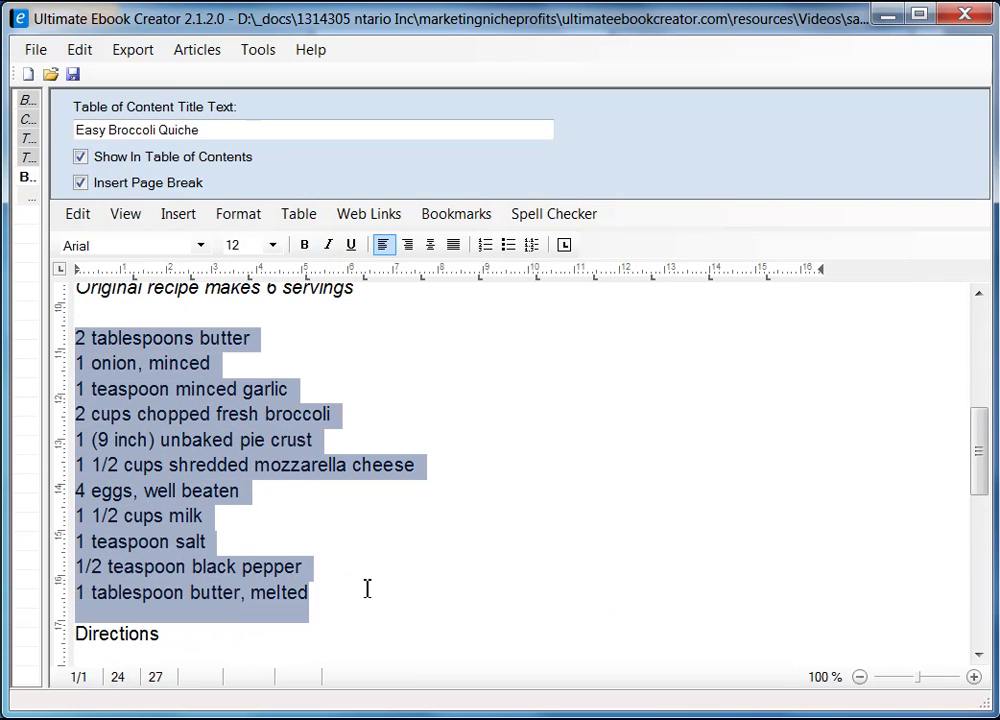
click(509, 246)
scroll(677, 455, up, 2)
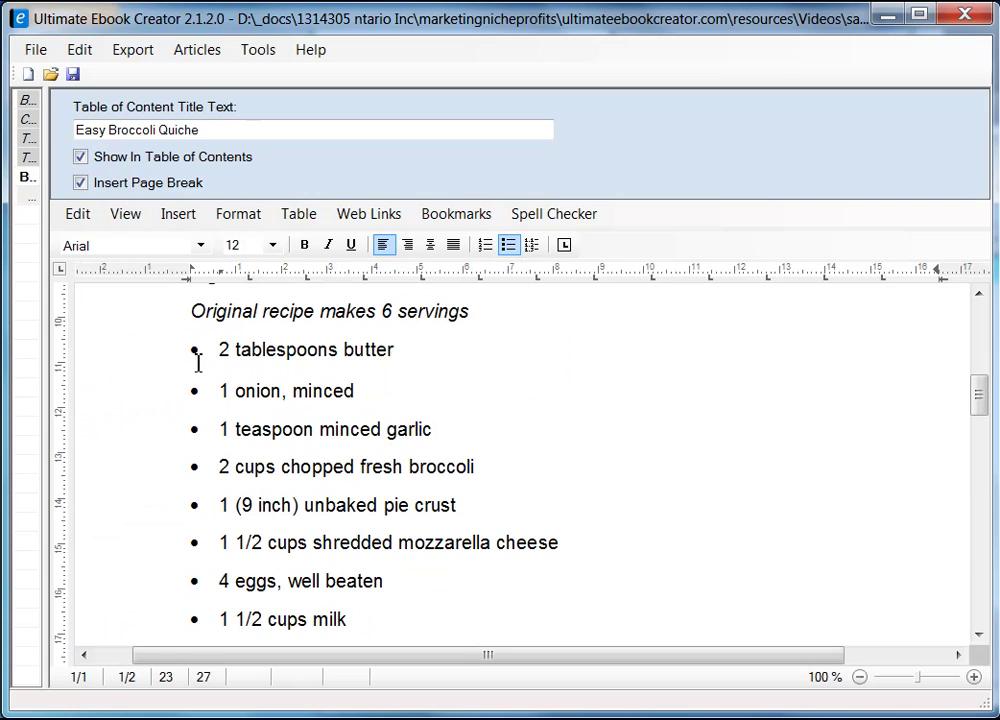
scroll(224, 314, up, 3)
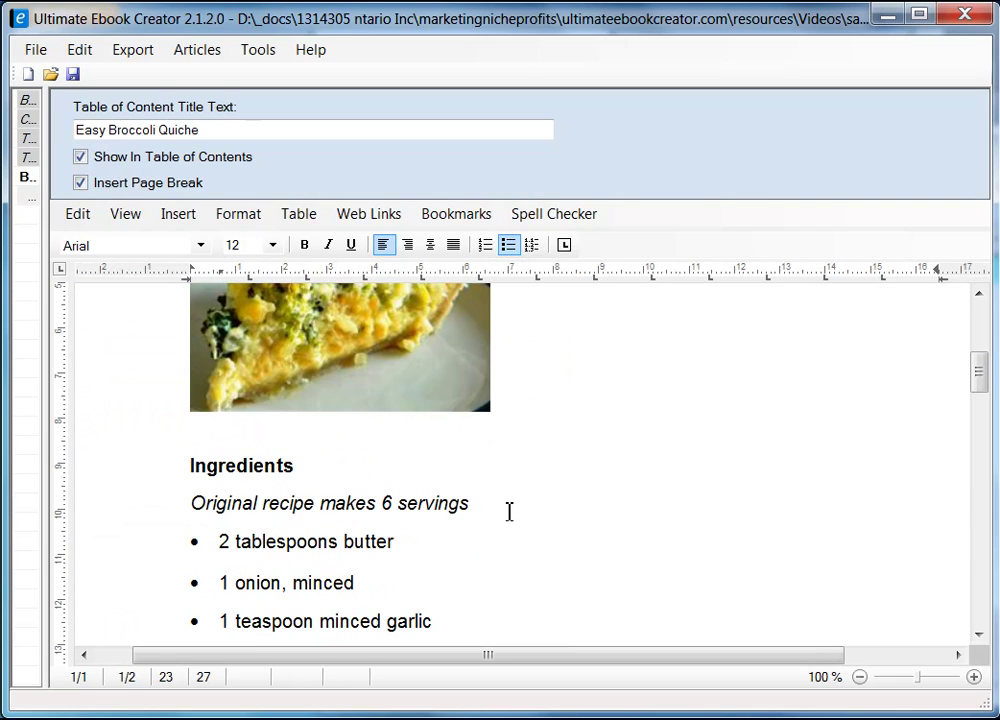
- Set the 'Original recipe makes 6 servings' line to font size 10
click(192, 503)
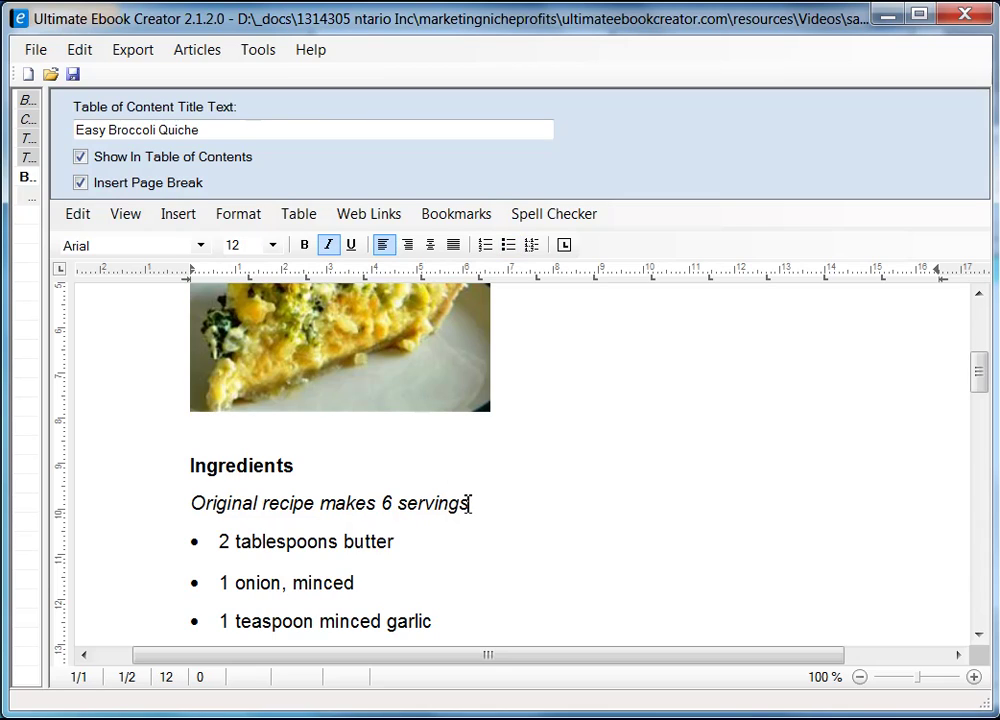
shift+click(470, 503)
click(272, 245)
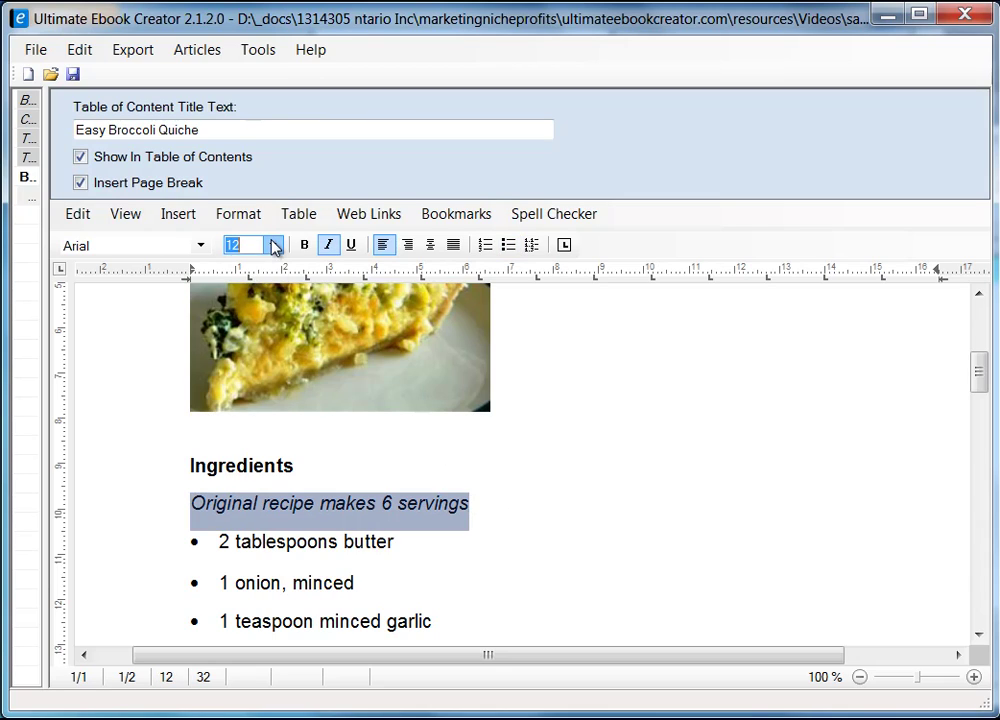
click(247, 326)
click(468, 514)
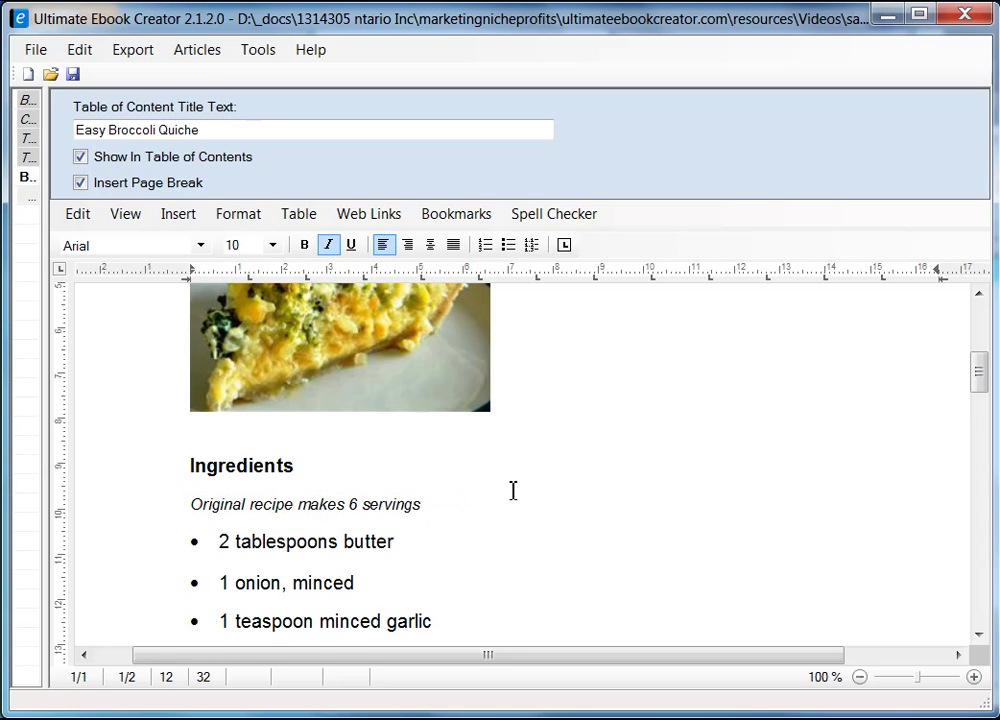
- Make the Directions heading bold to match Ingredients
scroll(513, 490, down, 2)
scroll(513, 490, down, 4)
scroll(403, 455, up, 2)
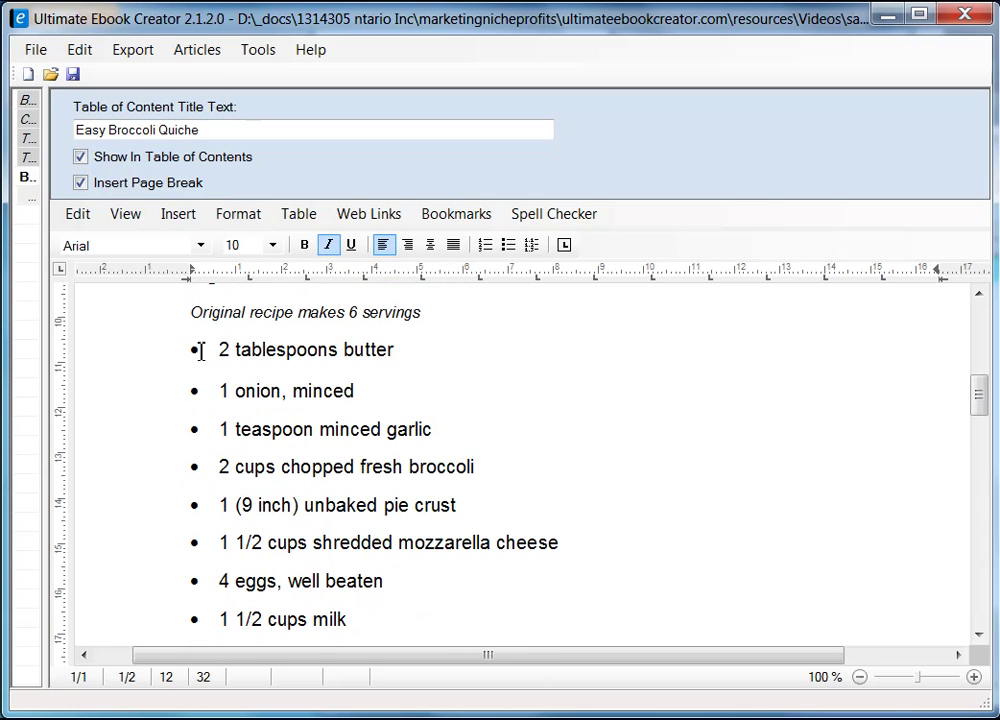
scroll(277, 448, down, 10)
scroll(364, 466, down, 2)
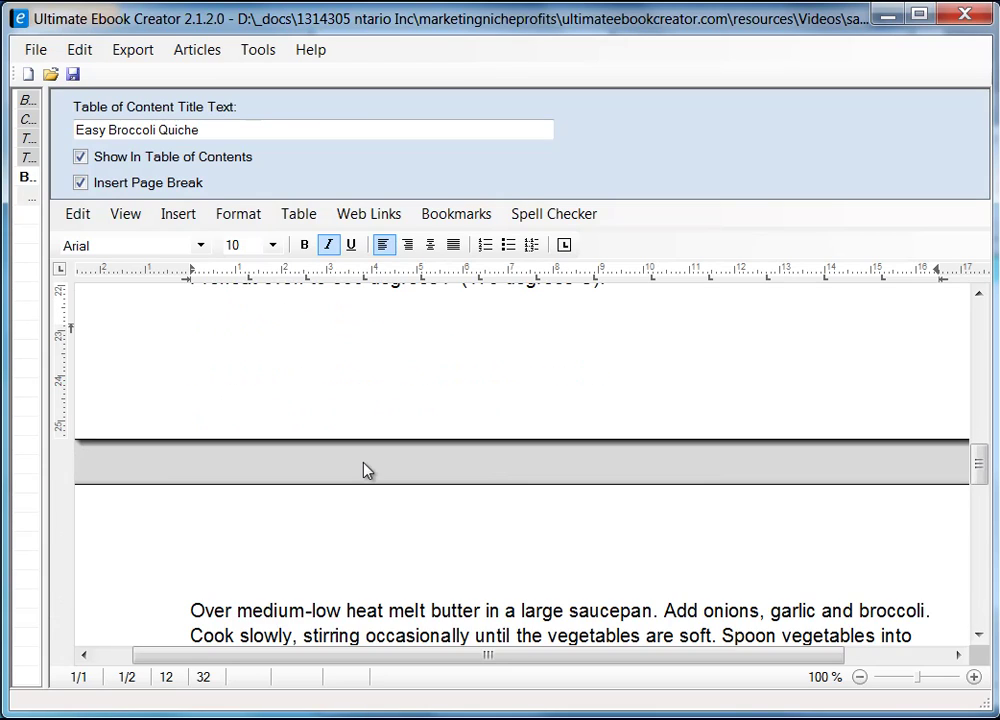
scroll(366, 464, up, 4)
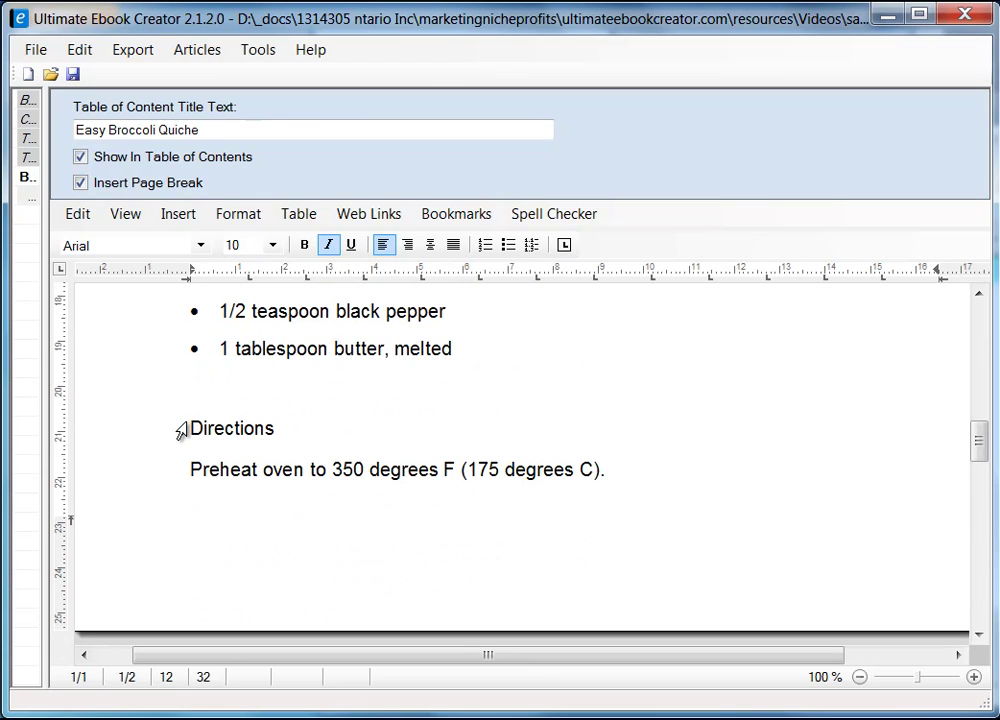
click(183, 435)
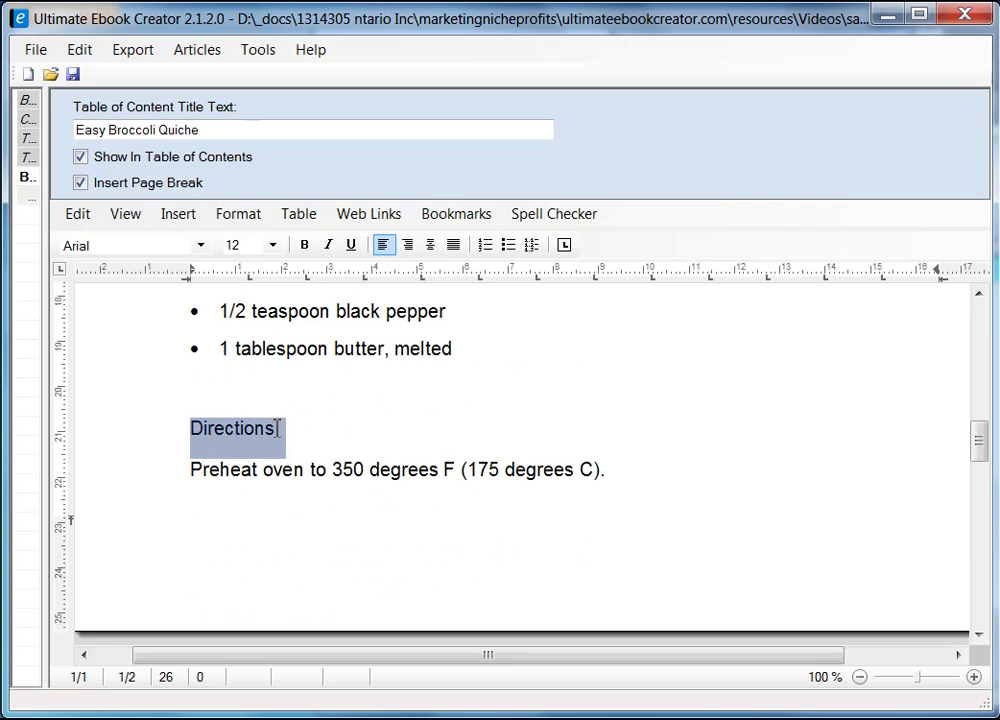
click(304, 245)
click(326, 430)
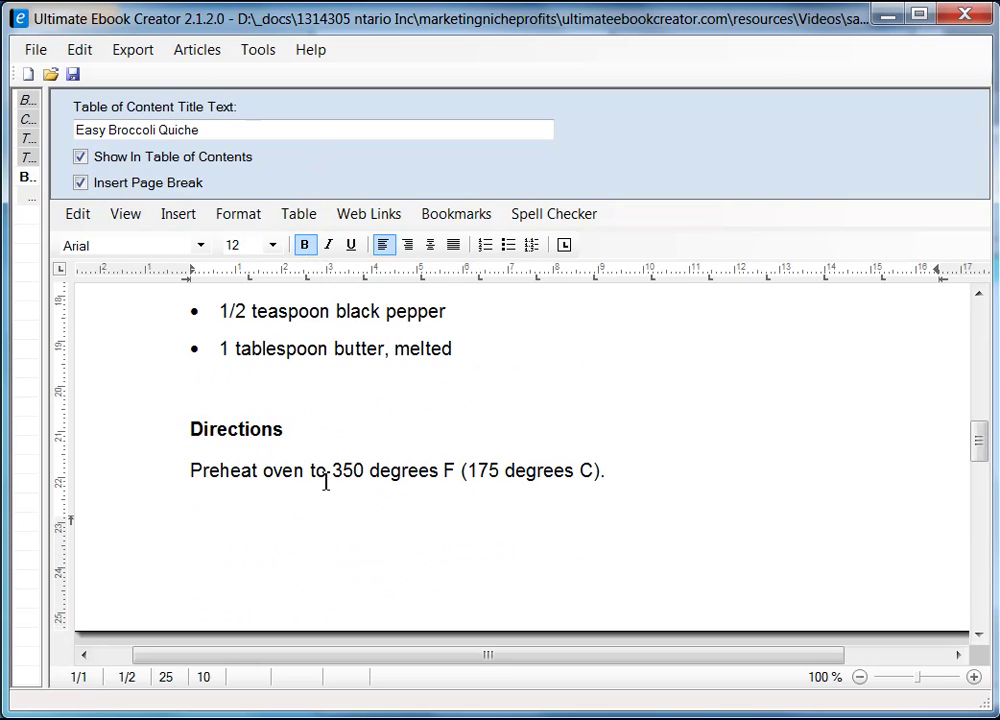
scroll(228, 432, down, 4)
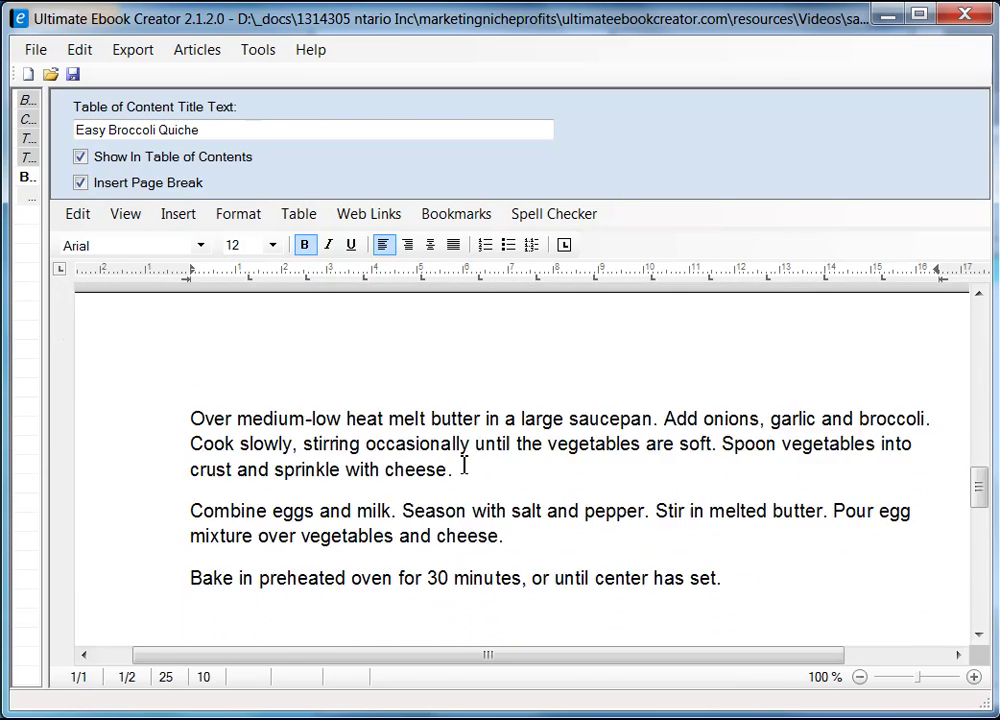
scroll(562, 509, down, 5)
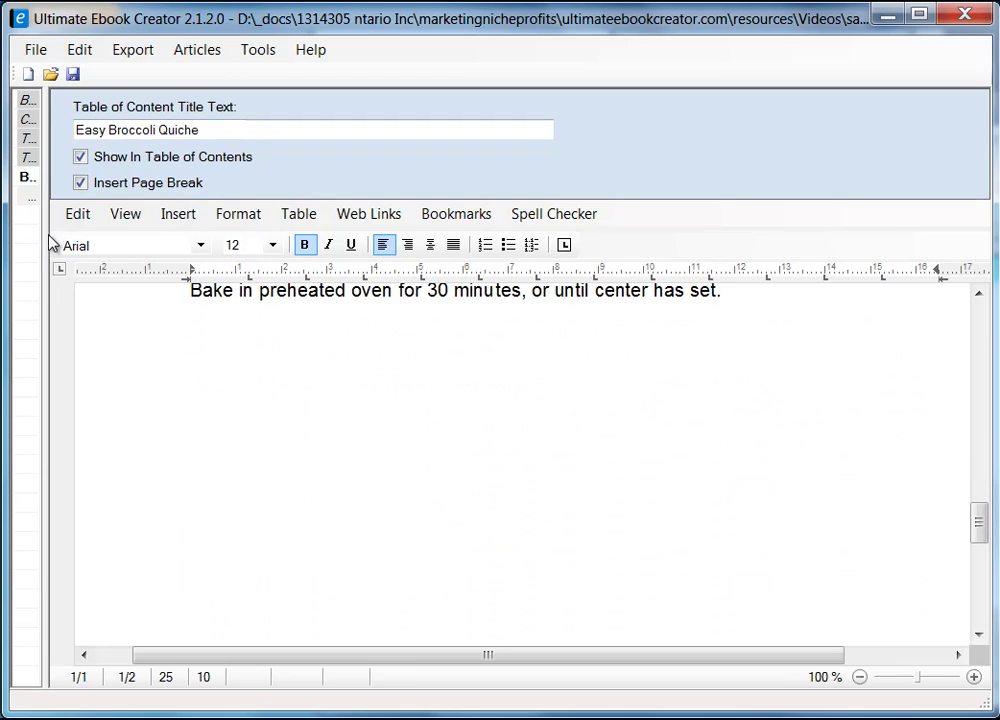
- Widen the outline panel to show full chapter names and save the ebook project
drag(45, 237, 338, 265)
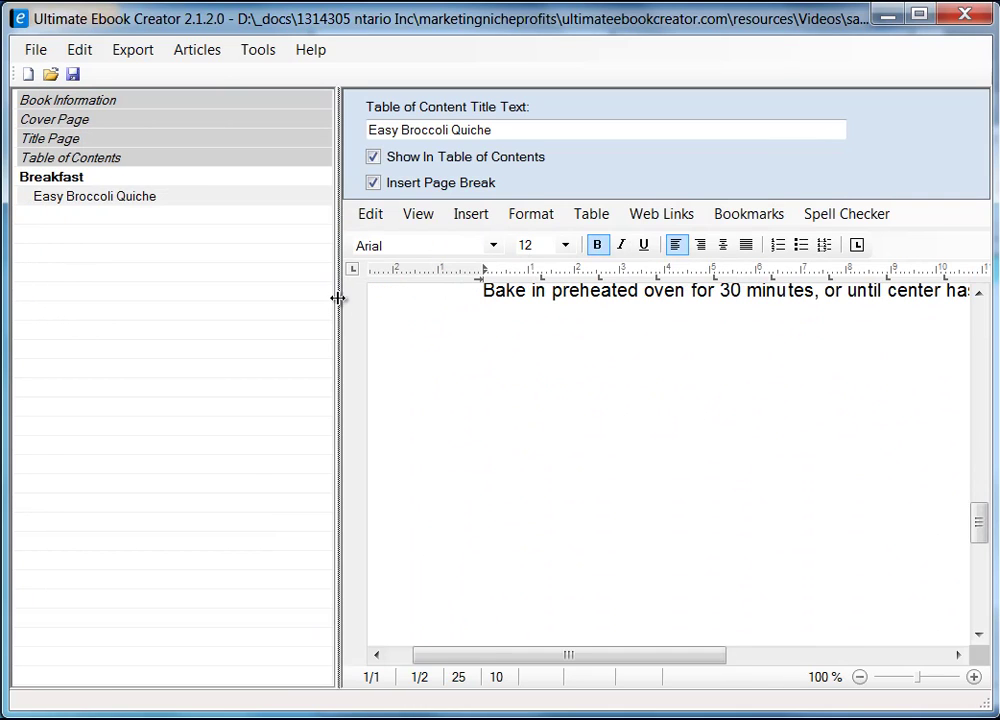
drag(339, 298, 179, 318)
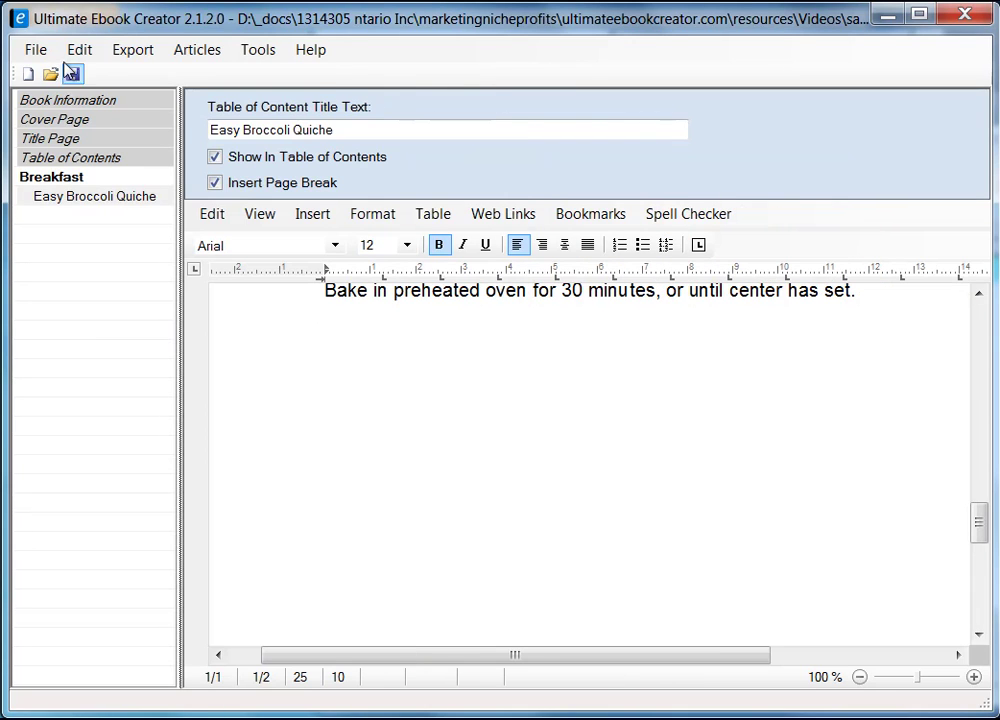
click(72, 76)
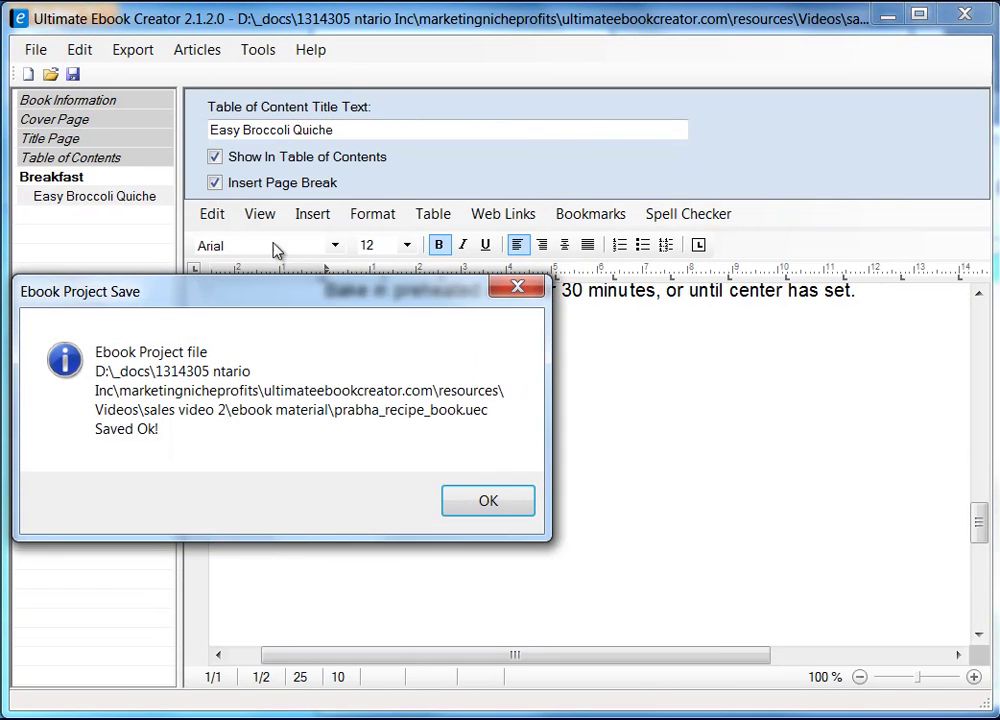
click(503, 505)
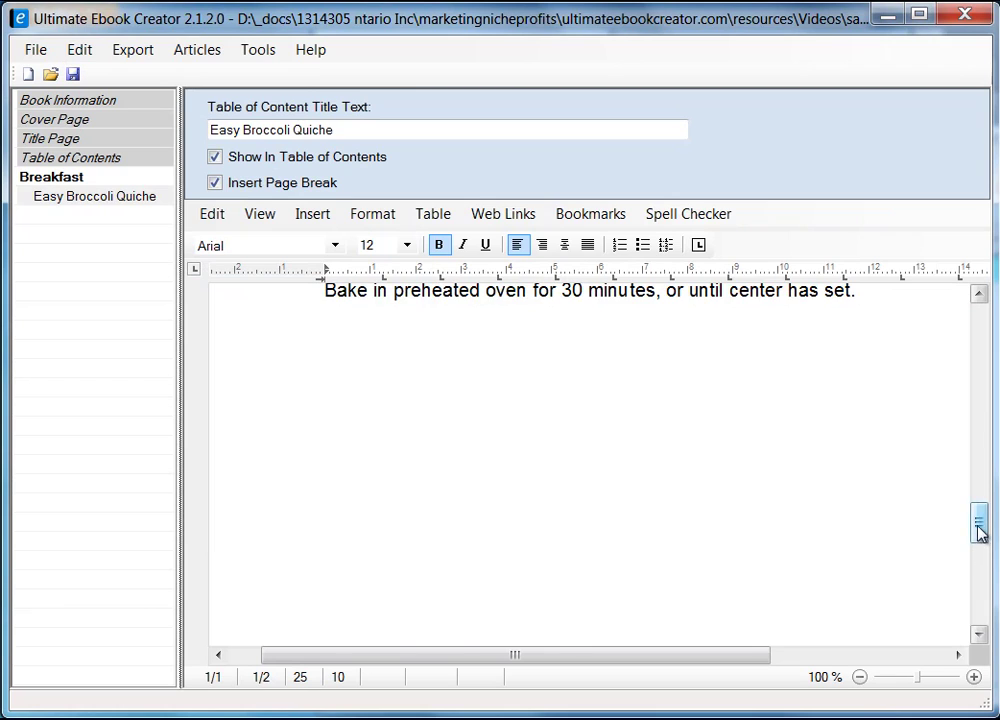
drag(975, 531, 982, 507)
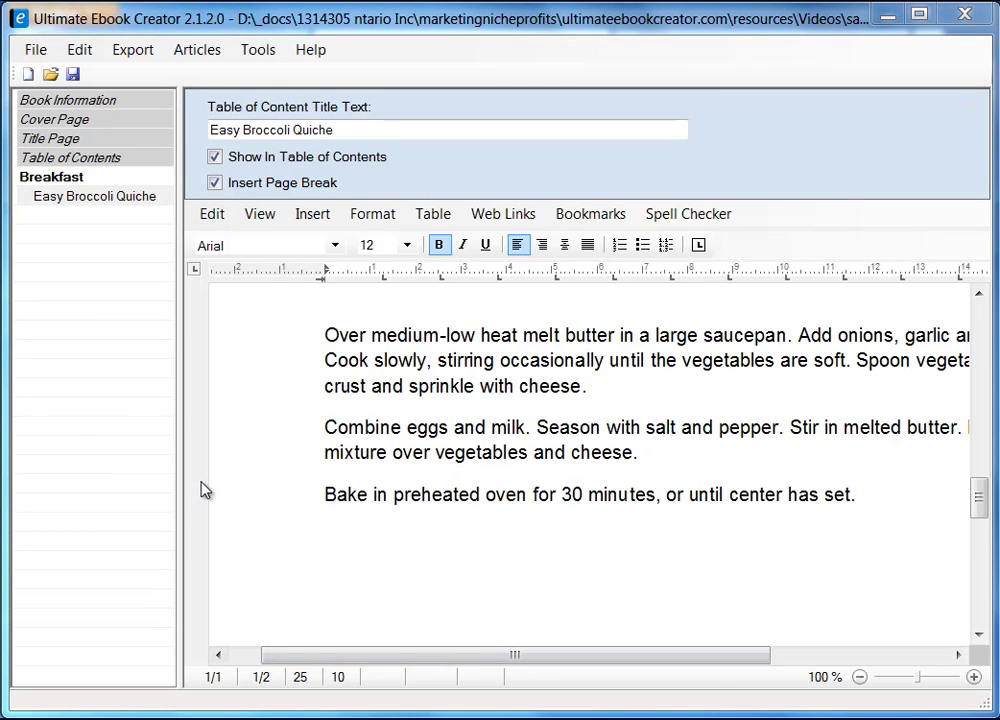
drag(185, 500, 247, 508)
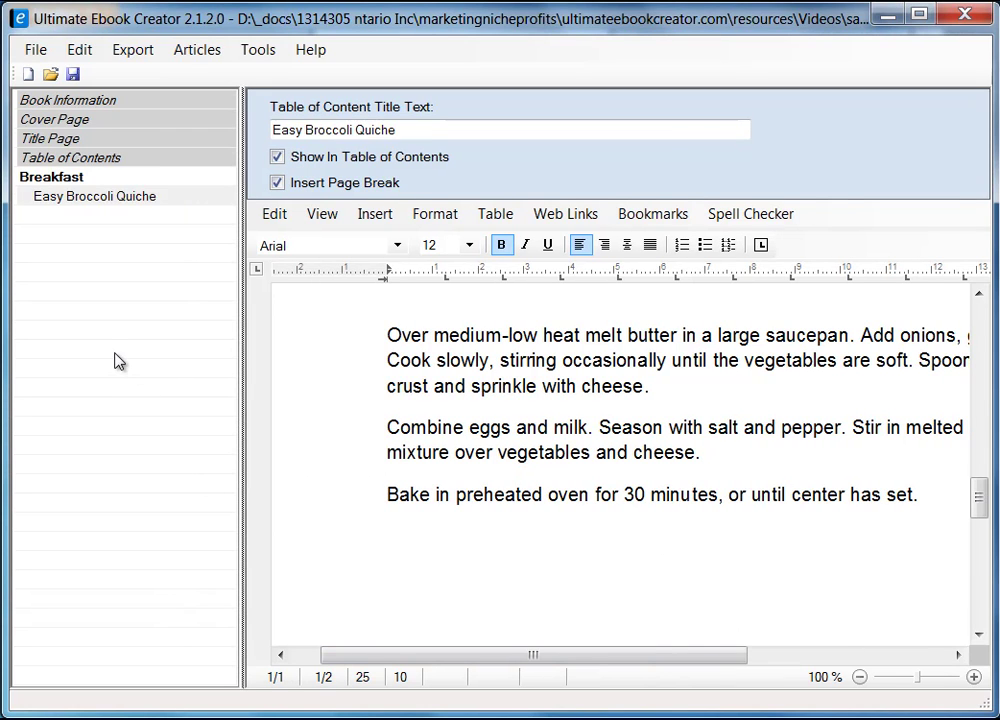
- Add a new chapter named 'Main Course' to the outline
right_click(59, 245)
click(150, 259)
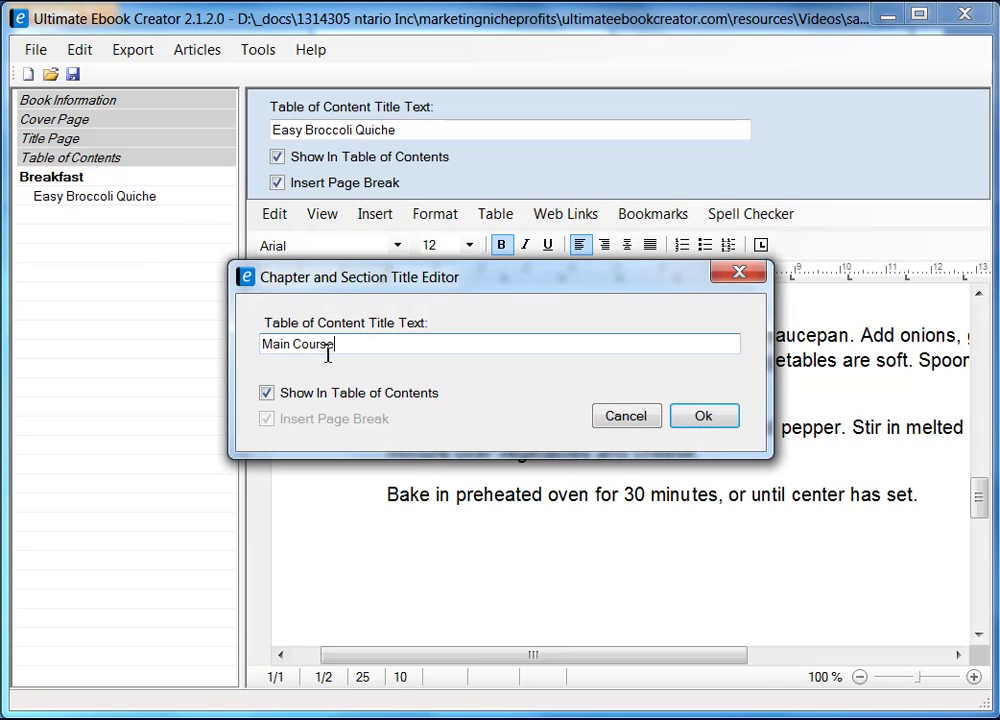
click(704, 416)
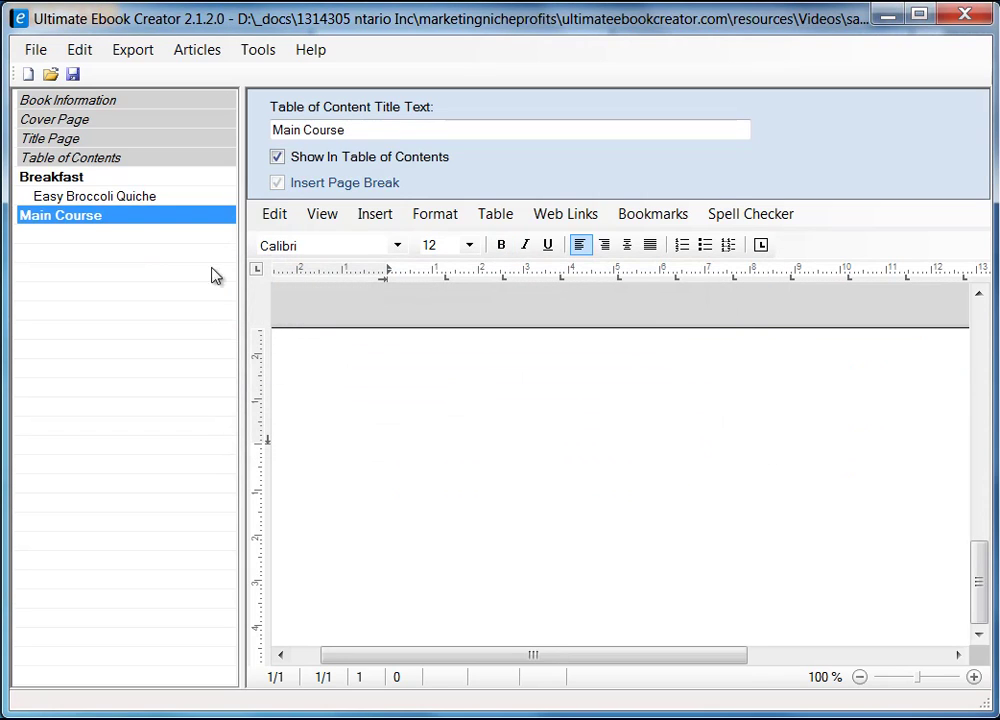
- Add a 'Chicken Pot Pie' section under Main Course with a page break before it
right_click(128, 220)
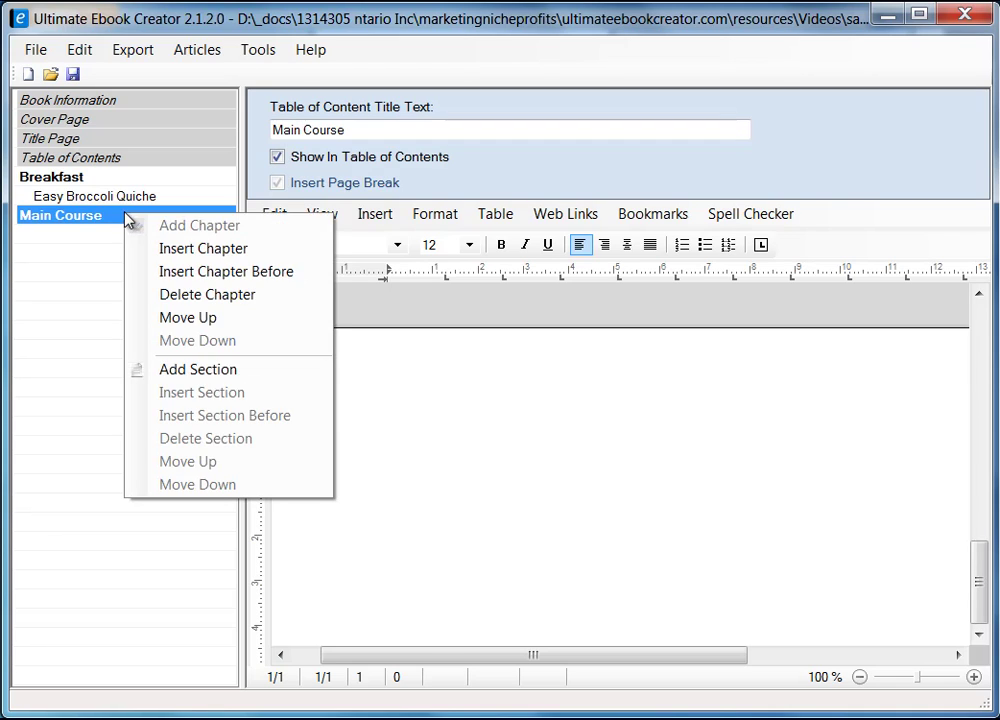
click(222, 370)
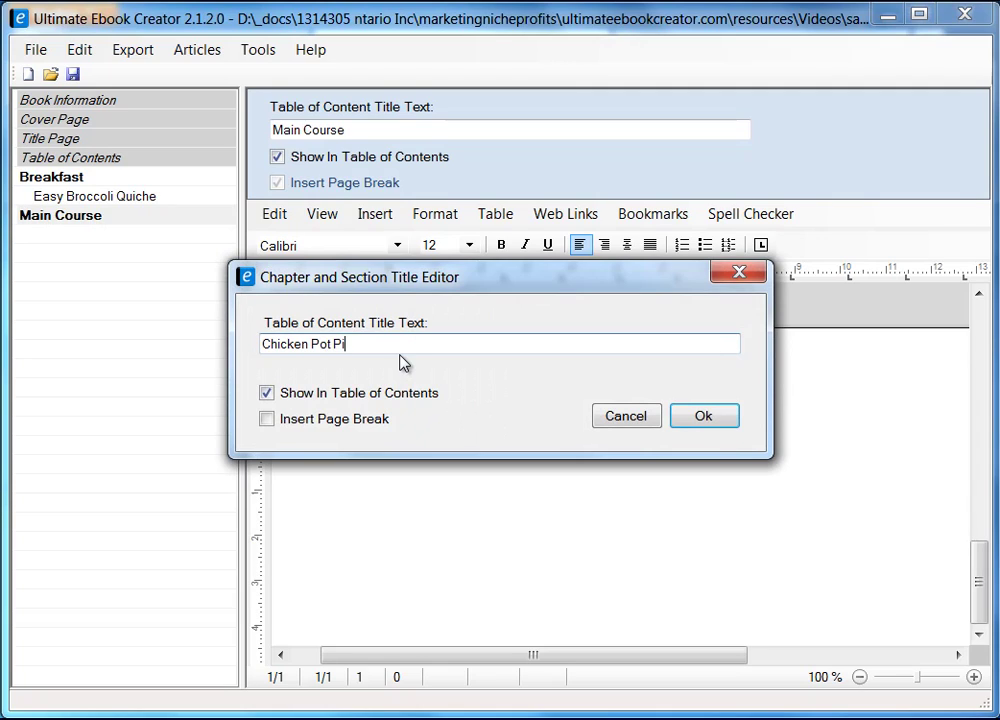
click(264, 420)
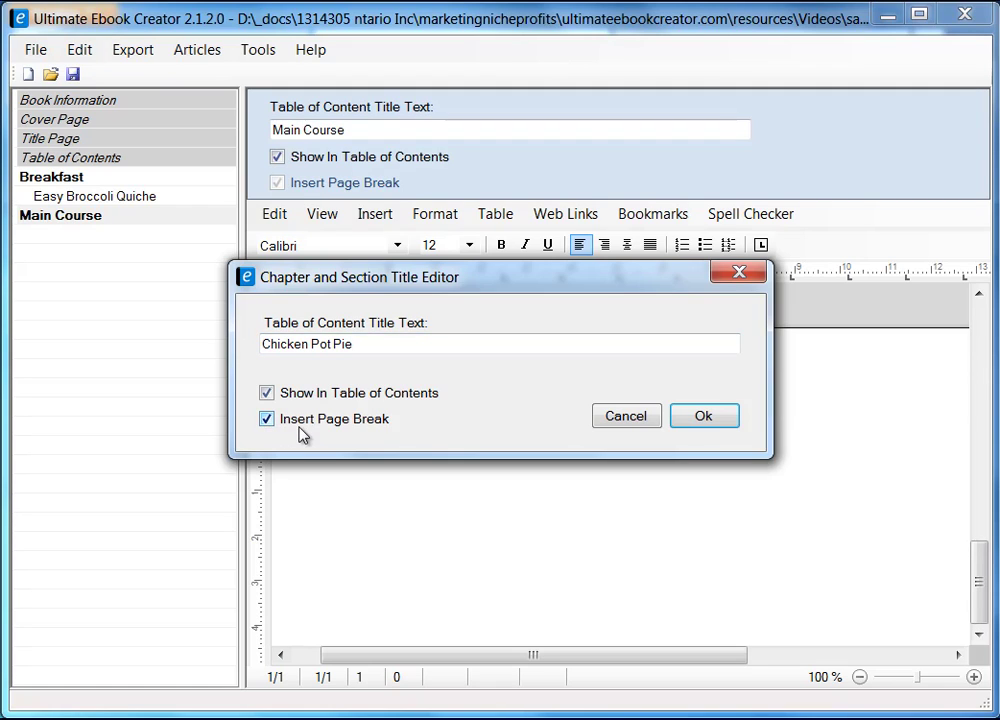
click(704, 419)
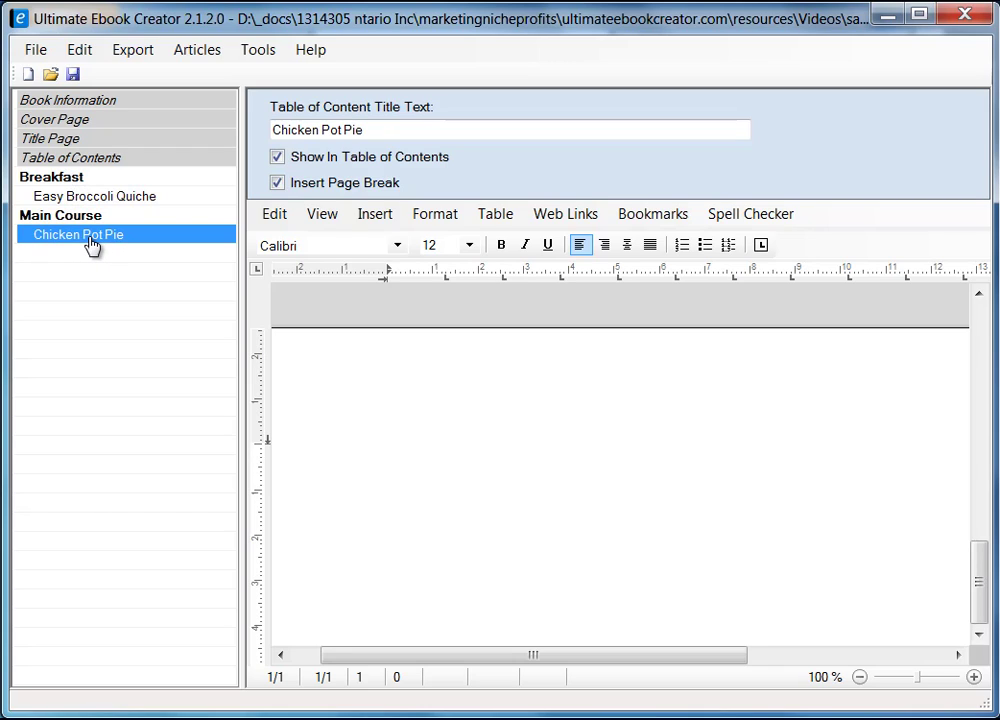
- Type 'Chicken Pot Pie Recipe' on the blank chapter page, then trim the word 'Recipe'
click(393, 129)
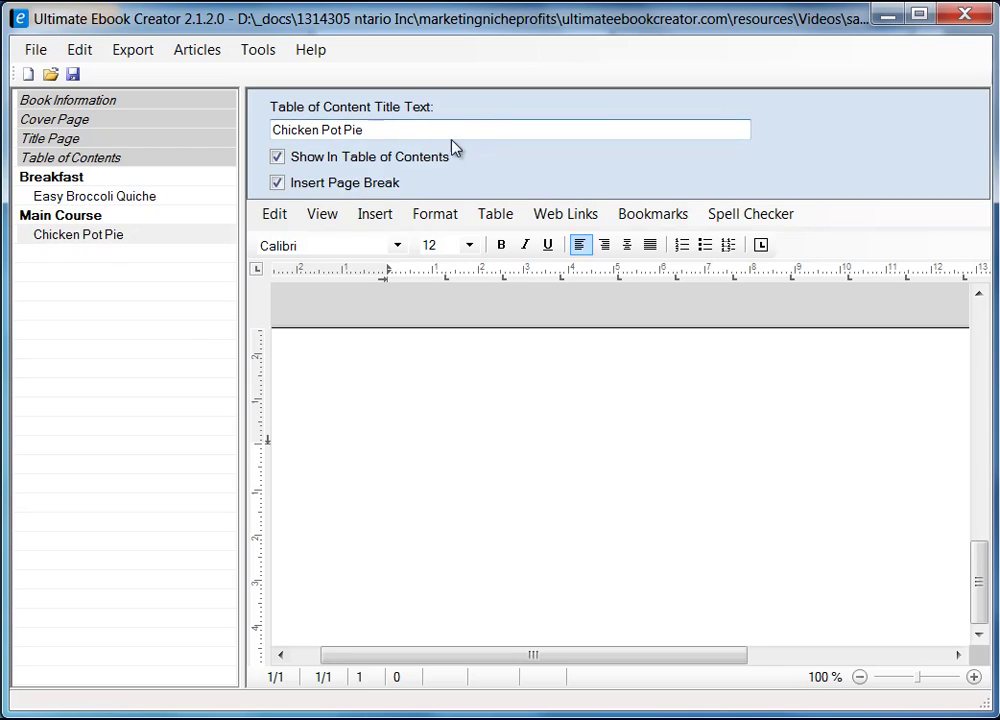
click(395, 440)
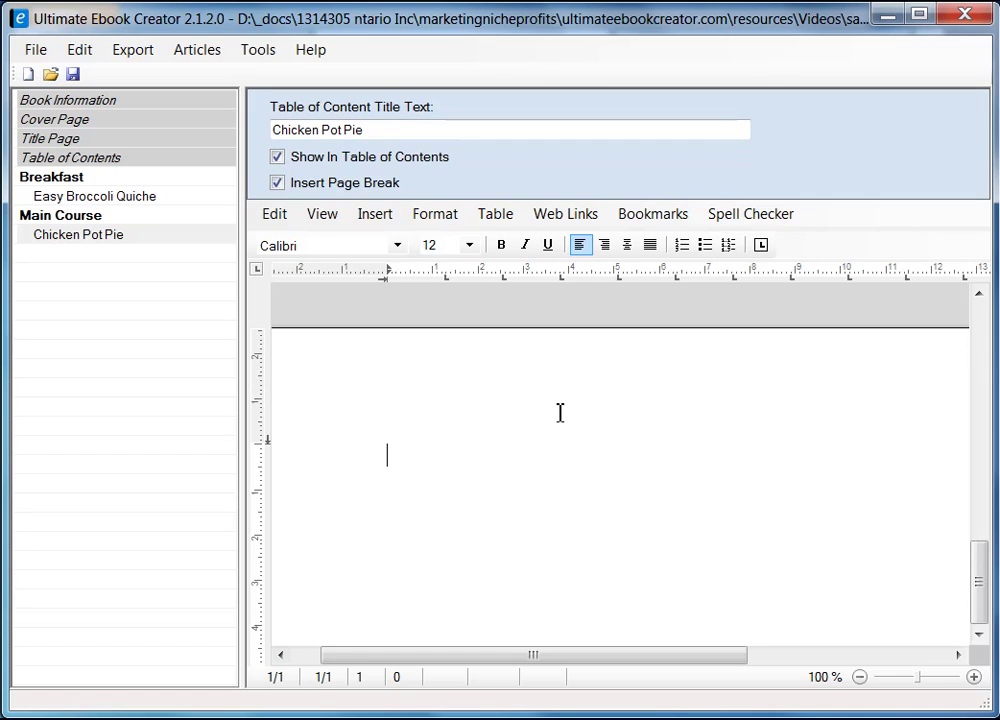
text(Chicken Pot Pie)
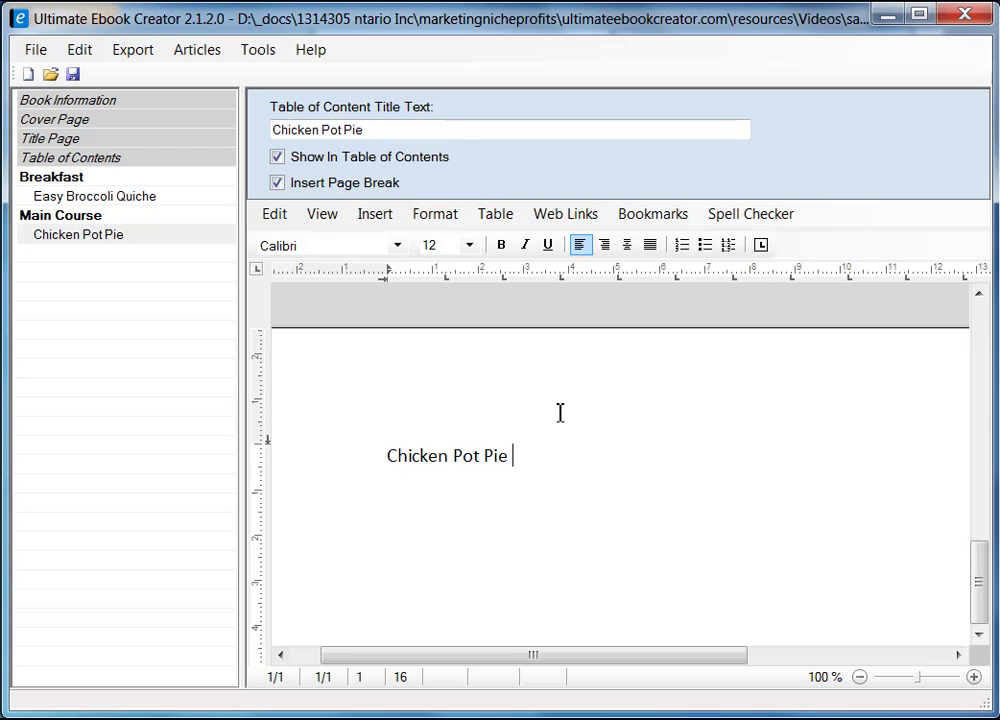
text( Recipe)
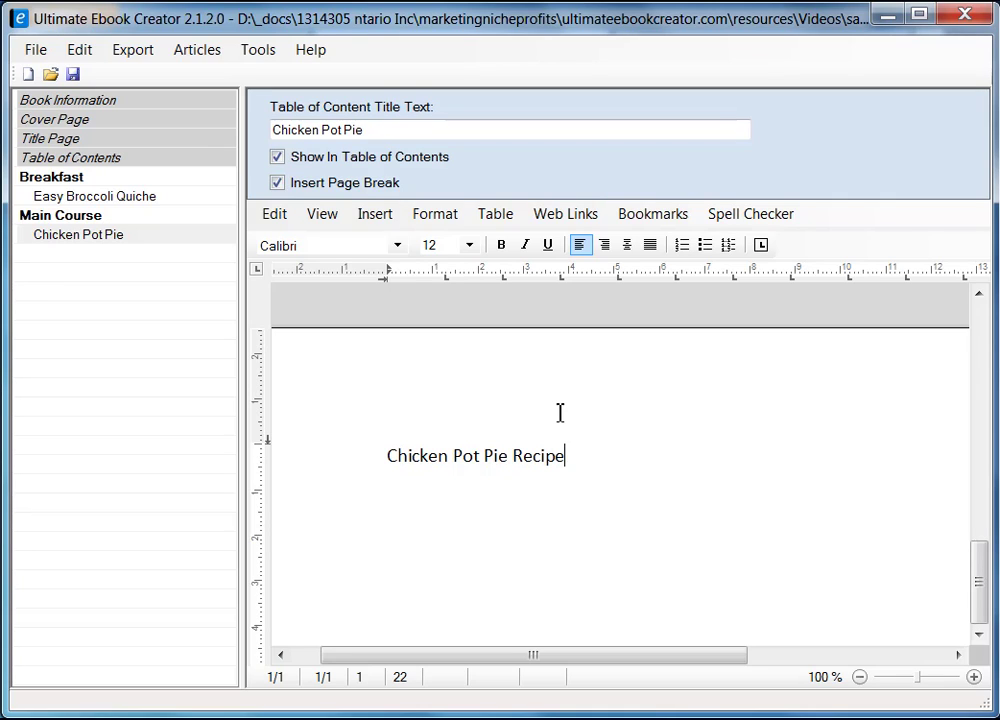
drag(389, 458, 566, 456)
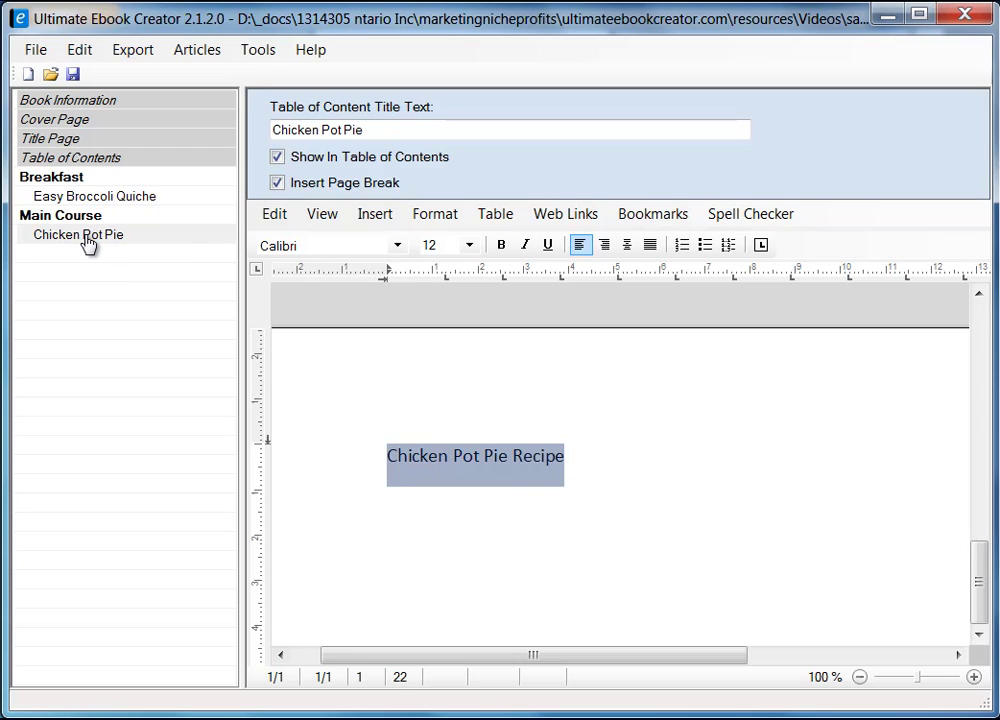
click(613, 456)
key(BackSpace)
key(BackSpace)
key(BackSpace)
key(BackSpace)
key(BackSpace)
key(BackSpace)
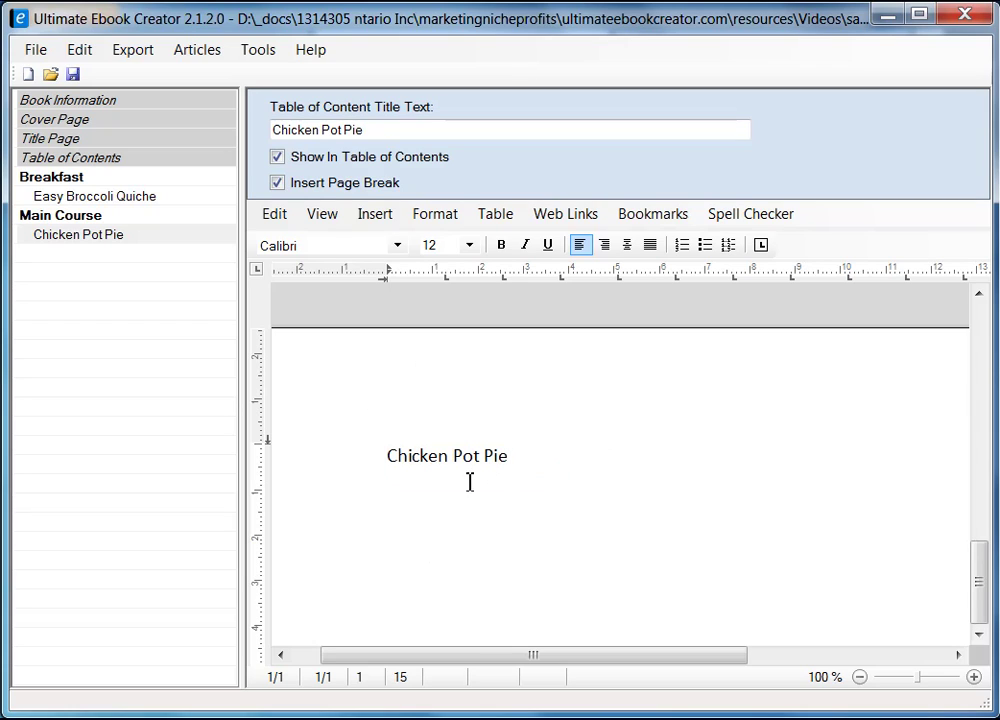
- Delete the remaining 'Chicken Pot Pie' text so the page is empty, and switch to Firefox
scroll(982, 588, down, 10)
drag(982, 592, 980, 373)
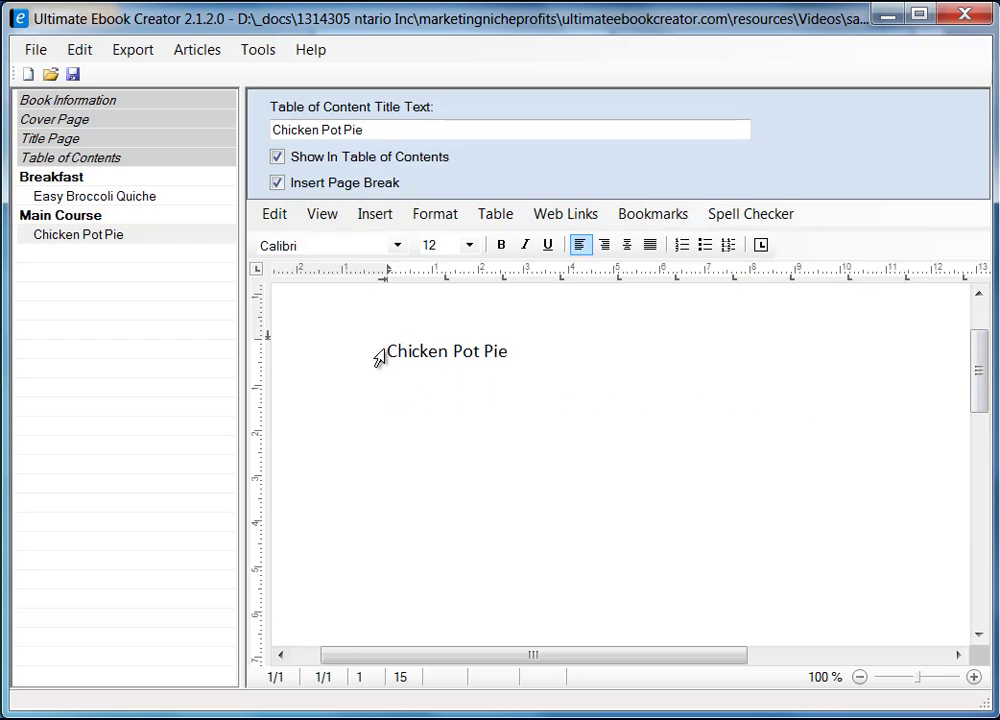
drag(392, 356, 511, 360)
key(Delete)
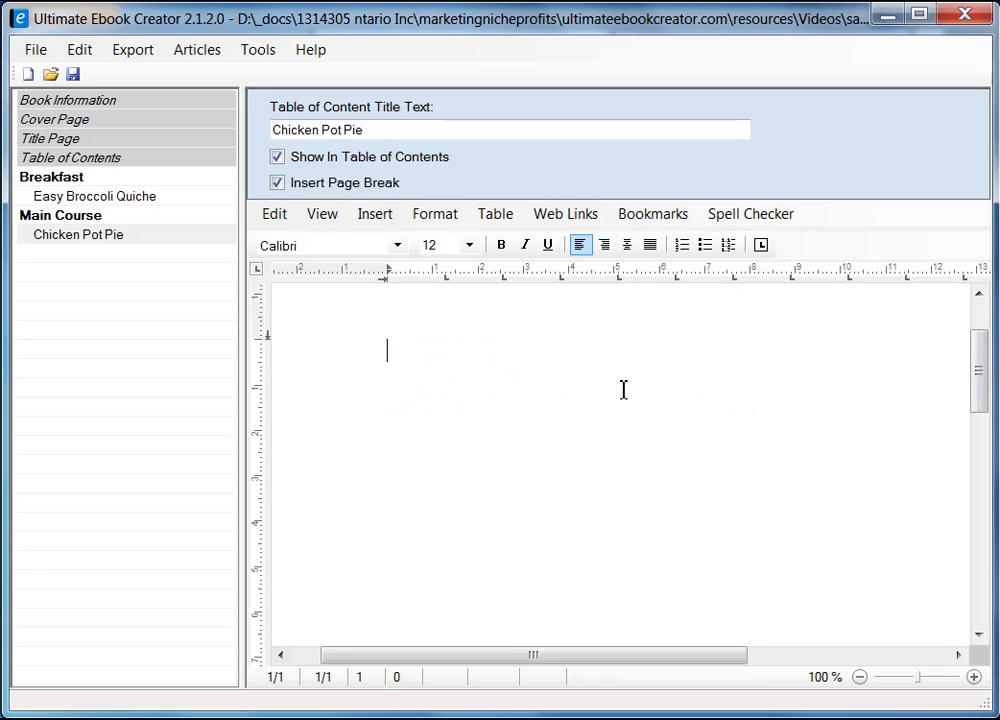
key(alt+Tab)
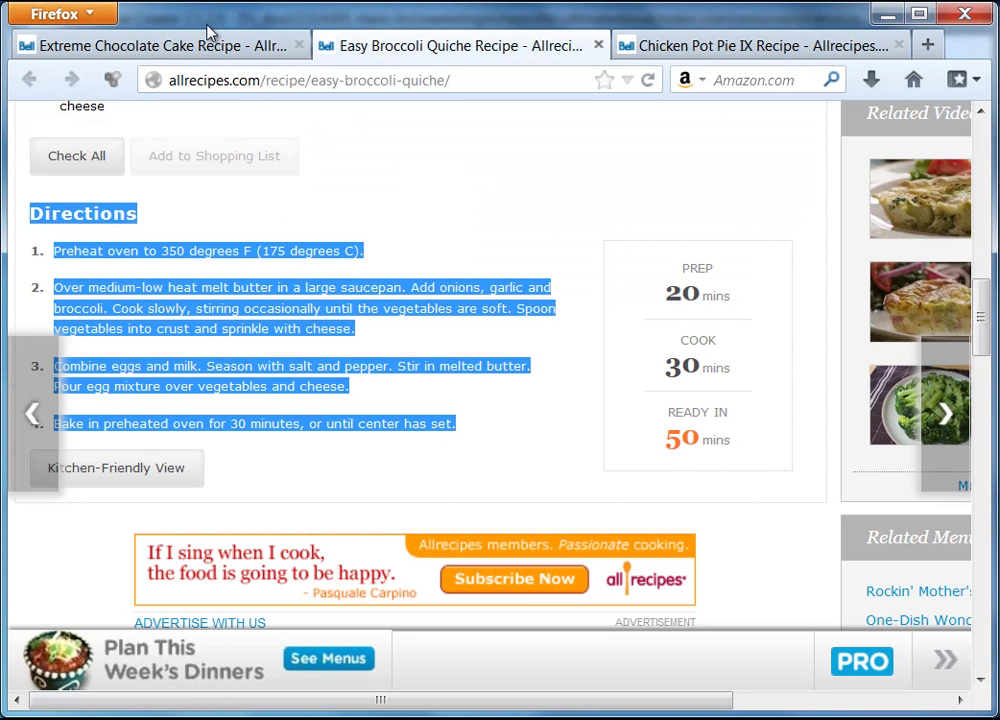
- Copy the photo from the Chicken Pot Pie IX recipe page and return to the ebook editor
click(710, 50)
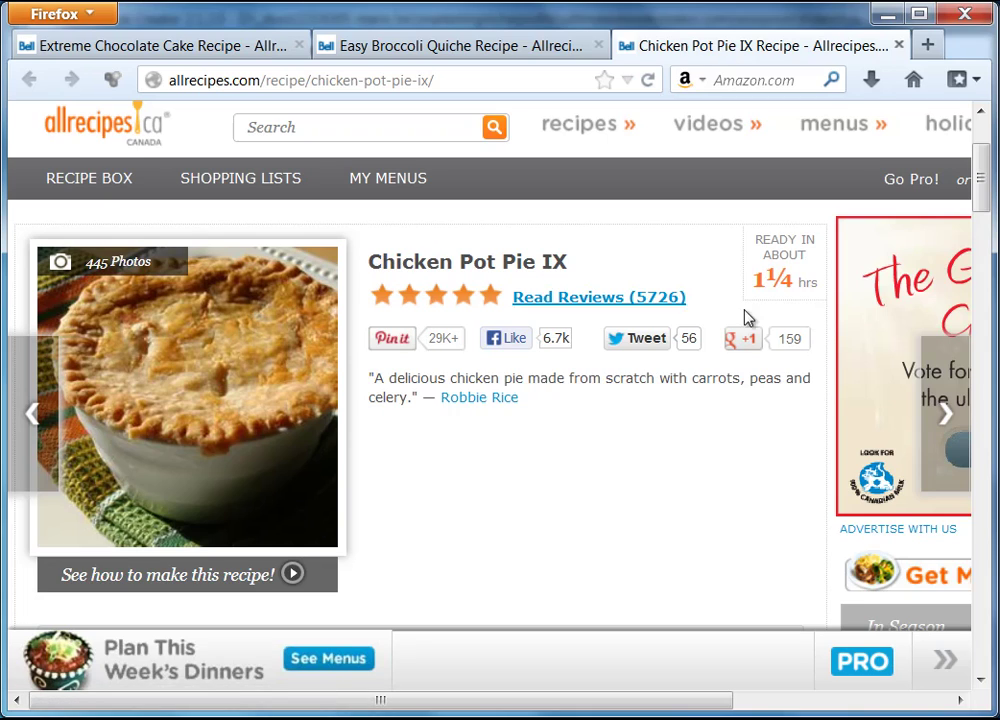
right_click(209, 345)
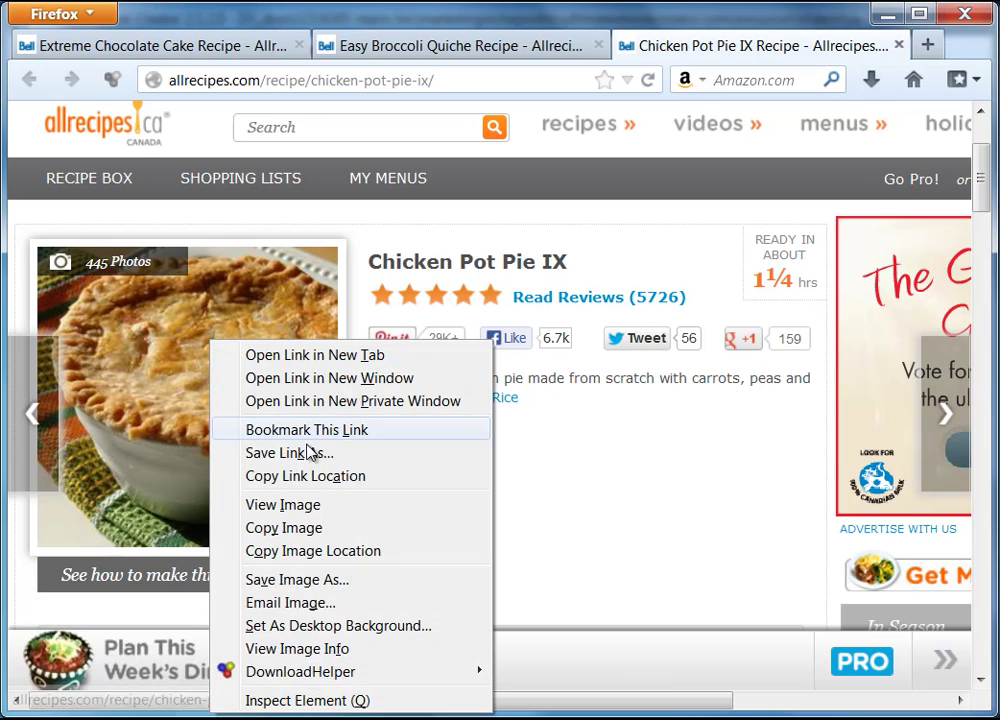
click(283, 528)
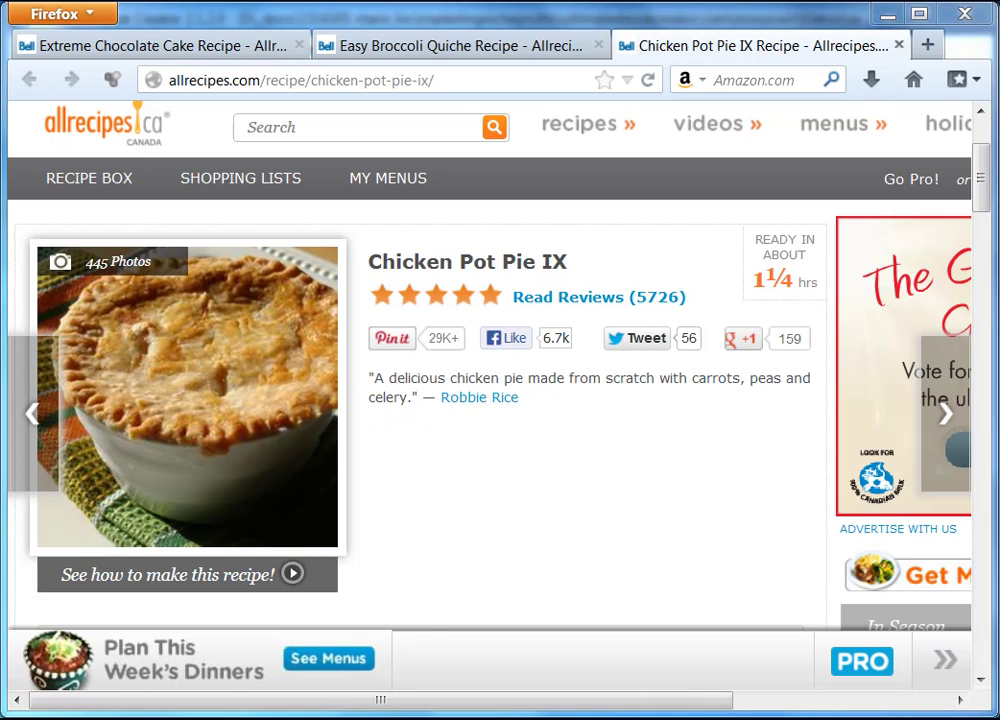
key(alt+Tab)
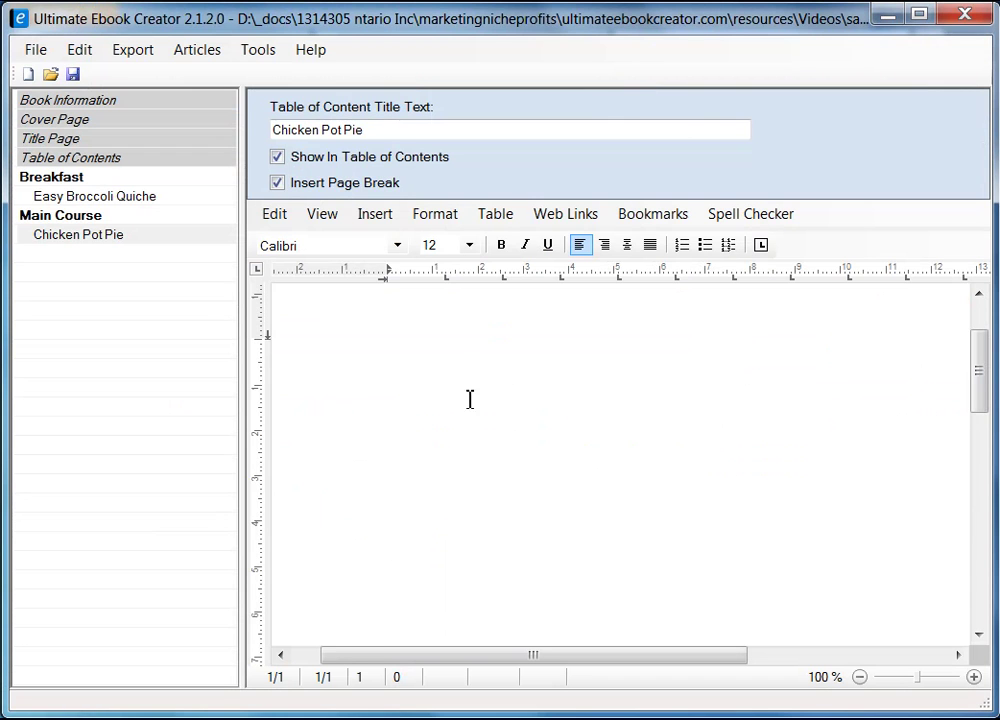
- Paste the copied pot pie photo as an image onto the Chicken Pot Pie page
click(475, 351)
drag(982, 380, 982, 338)
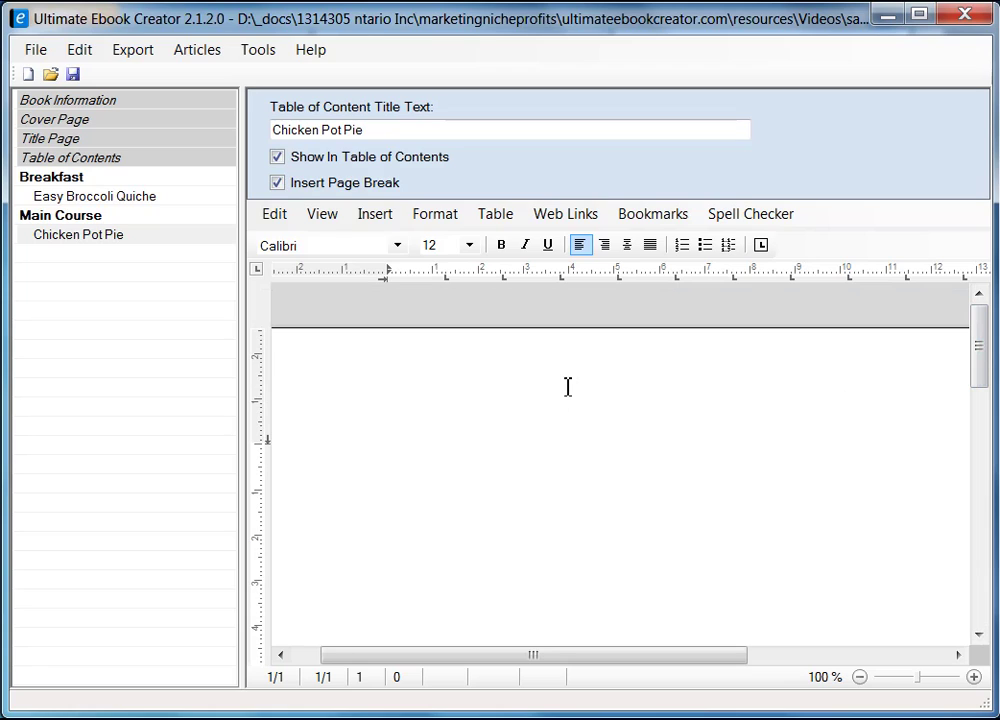
right_click(409, 448)
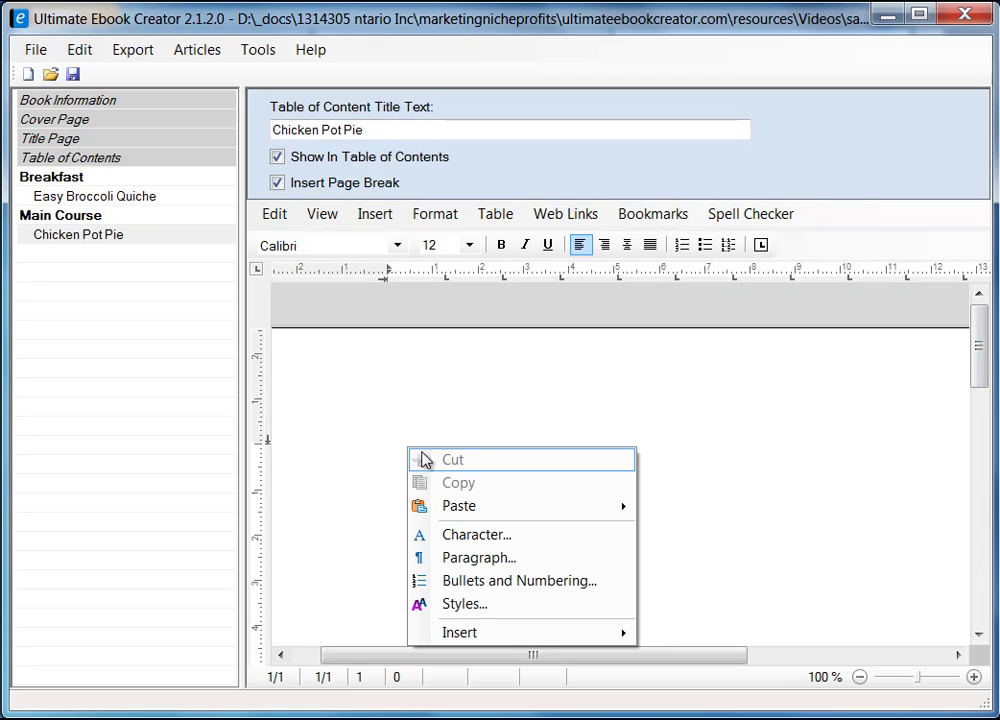
mouse_move(518, 505)
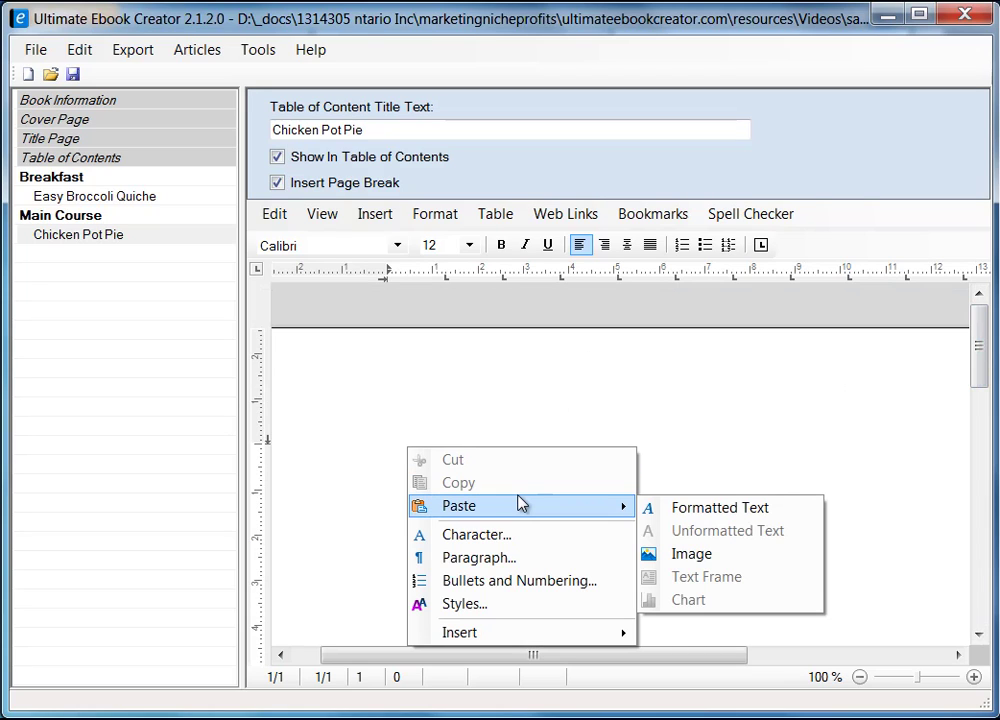
click(692, 562)
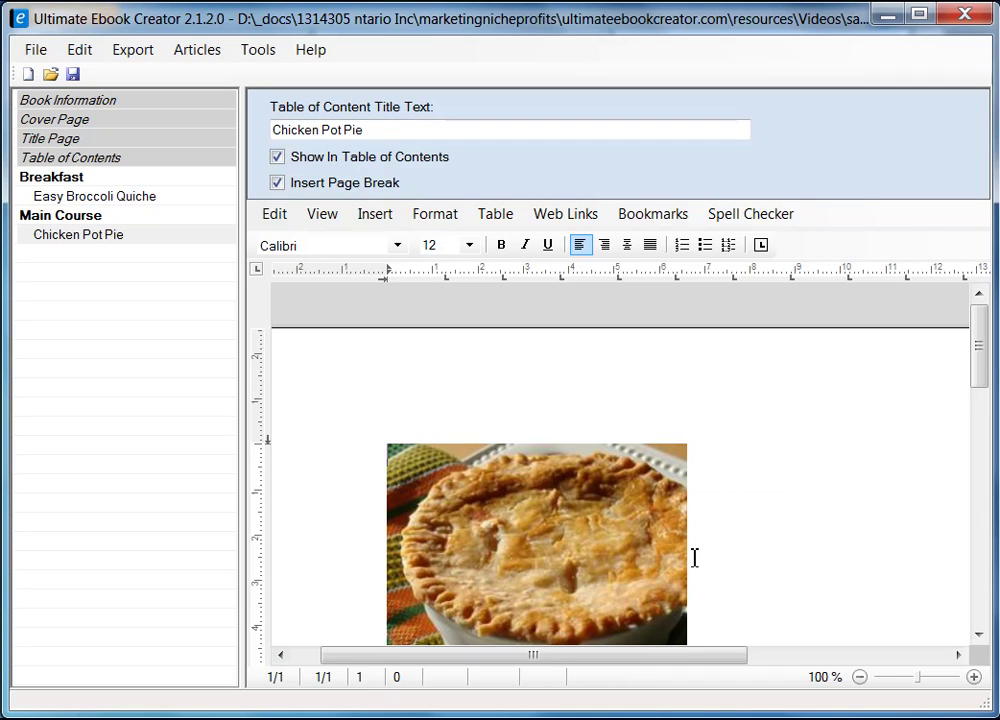
- Open the Image Attributes dialog for the pot pie photo via Format..
mouse_move(980, 390)
mouse_down()
mouse_move(985, 416)
mouse_move(980, 404)
mouse_up()
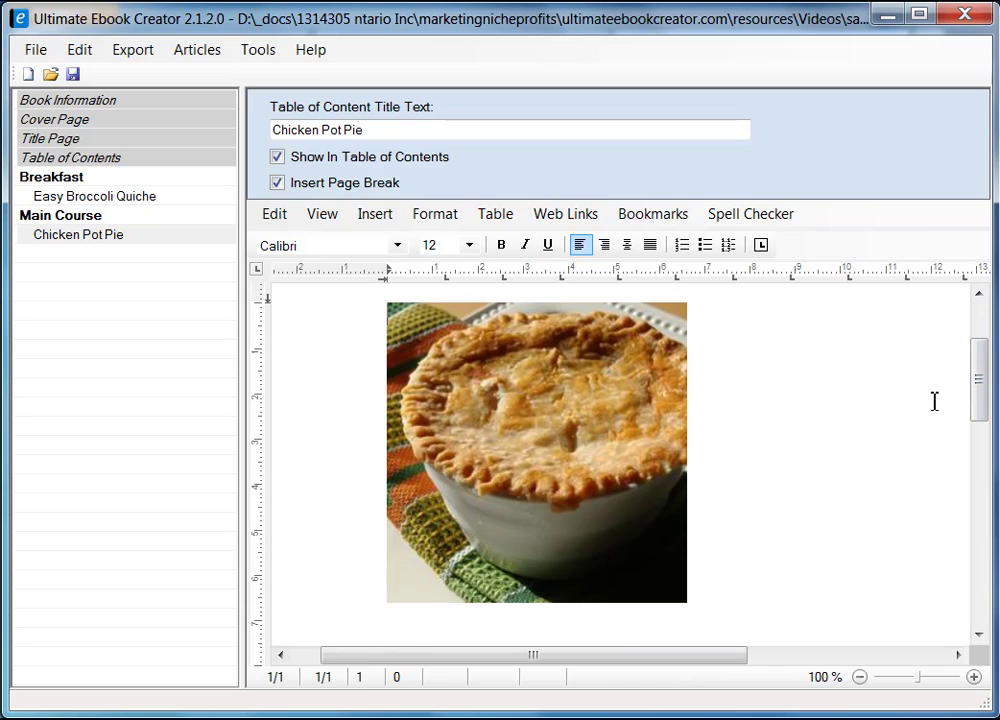
drag(990, 401, 982, 398)
click(525, 410)
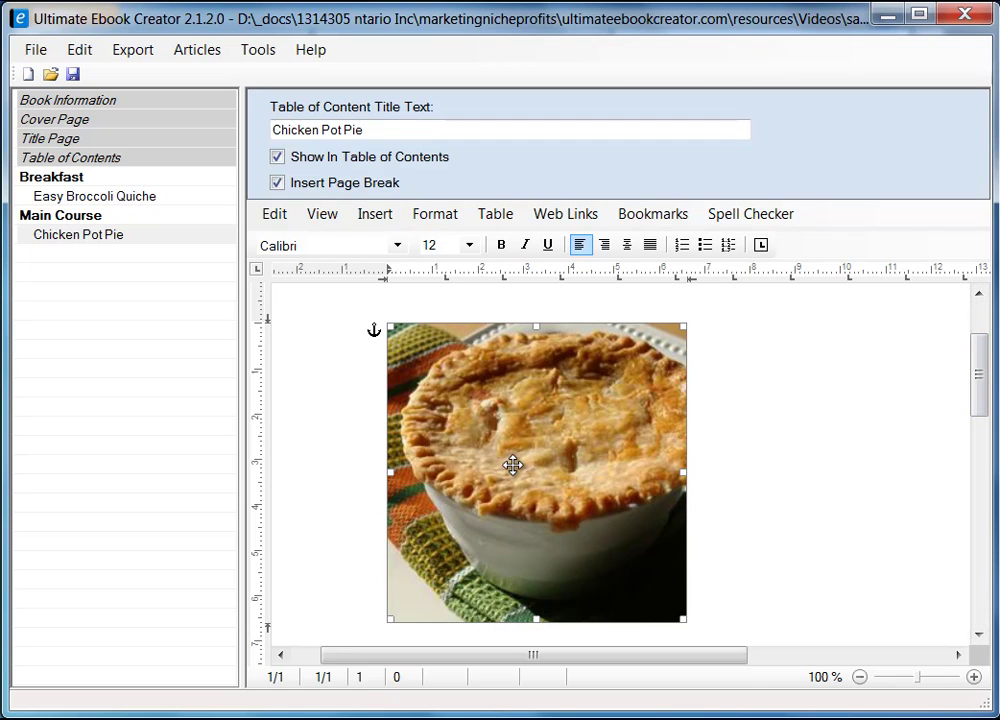
right_click(492, 427)
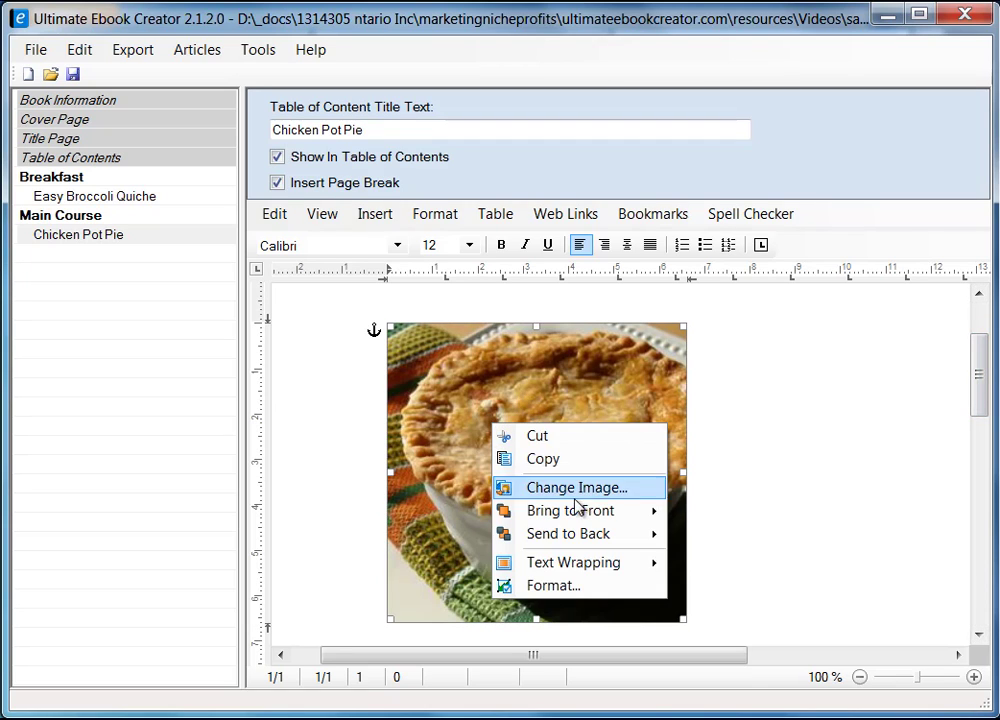
click(563, 586)
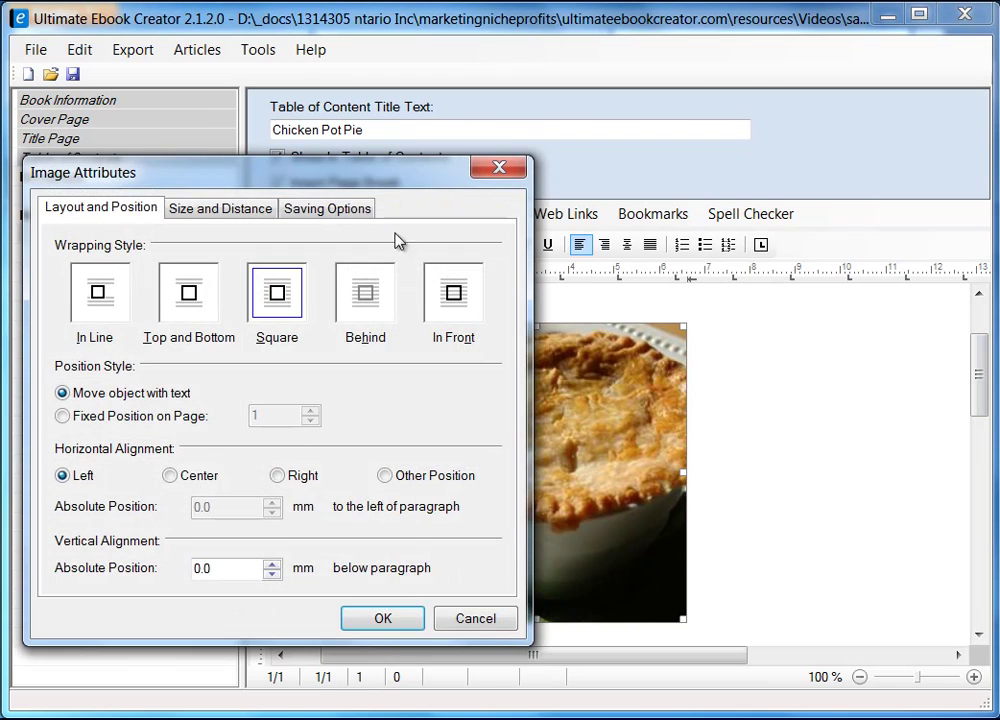
- Set the pot pie photo's text wrapping to Square and apply the image settings
drag(373, 176, 578, 188)
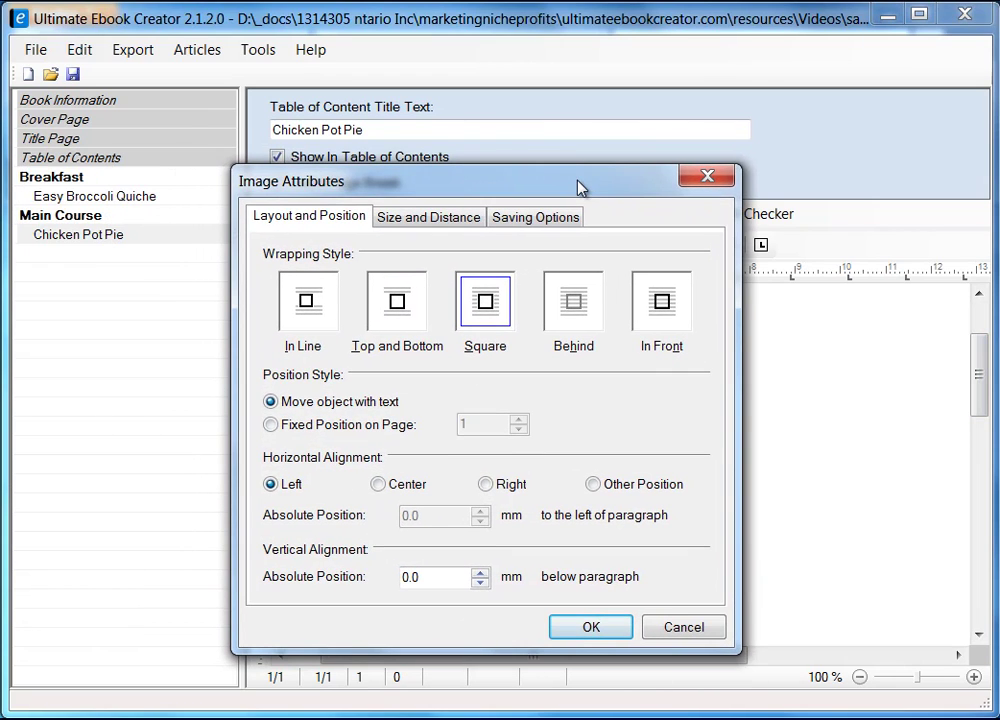
click(488, 304)
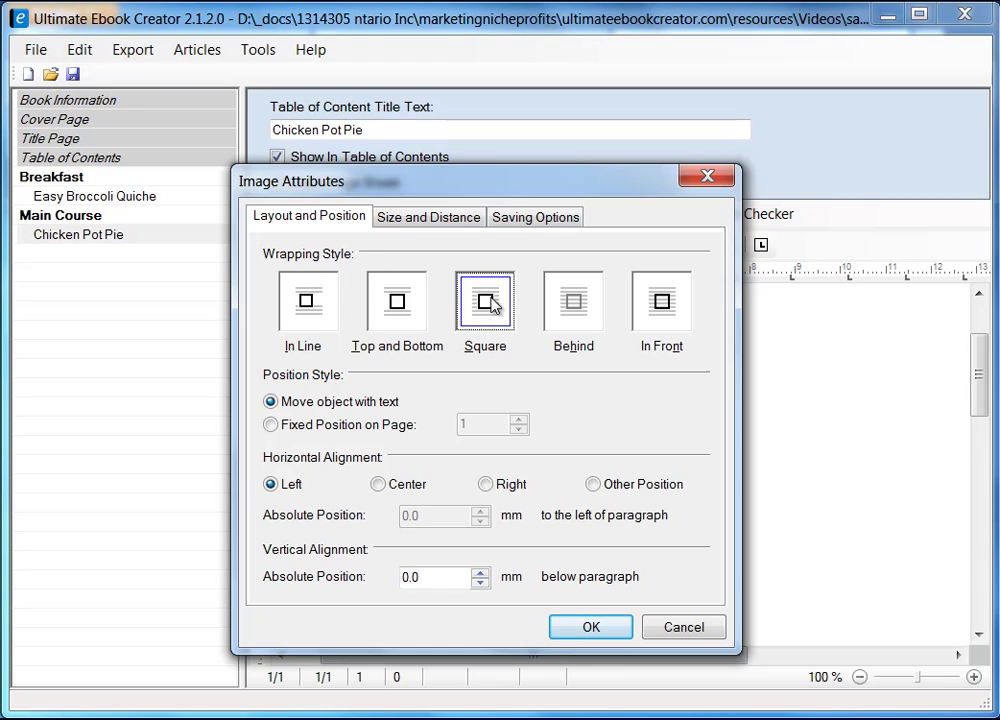
click(535, 218)
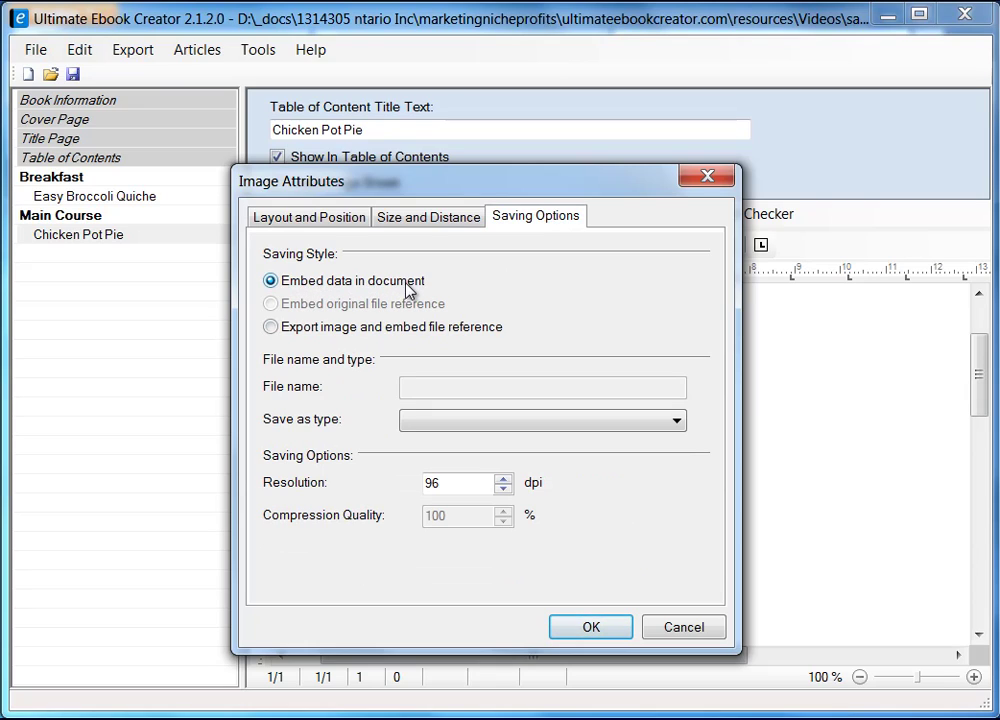
click(601, 631)
click(726, 336)
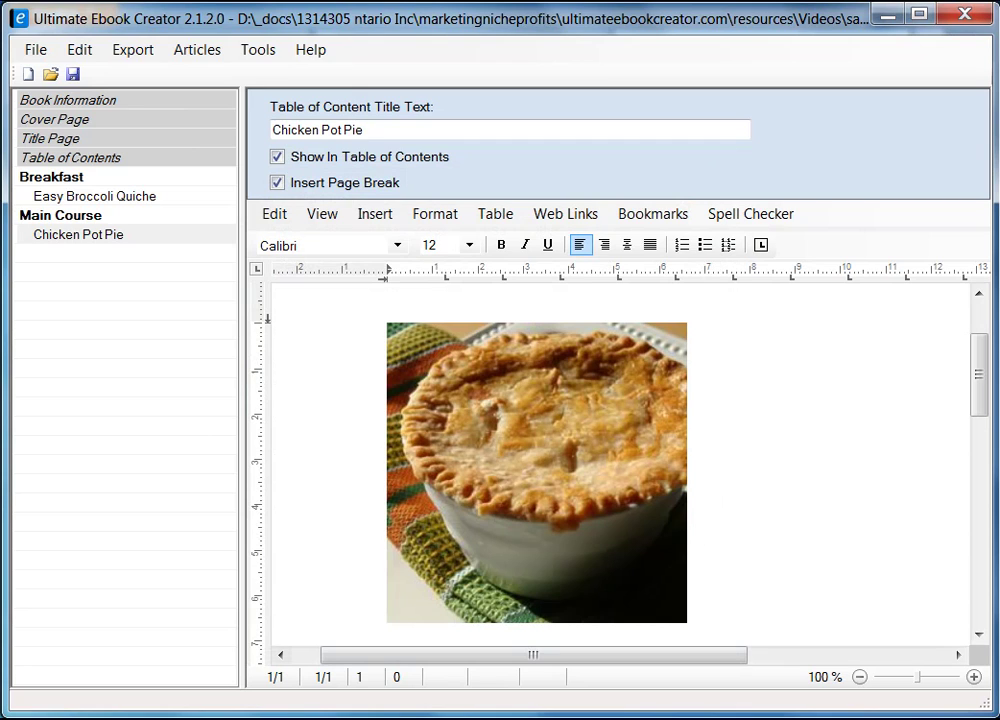
- Copy the 'Chicken Pot Pie IX' title from the Firefox recipe page, then minimize Firefox
key(alt+Tab)
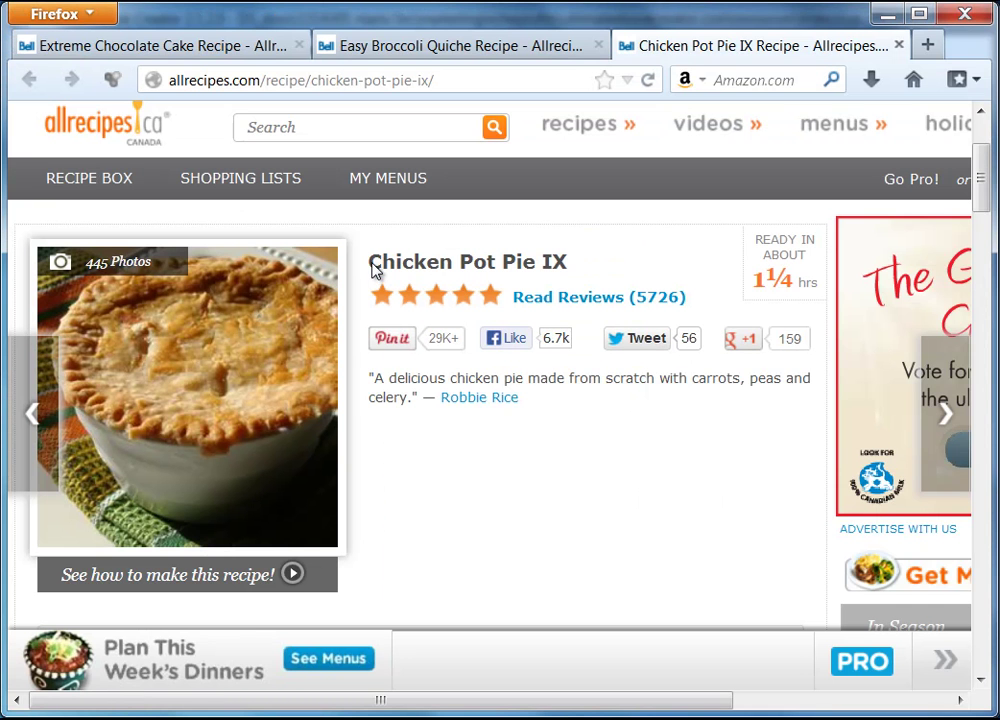
drag(370, 263, 566, 266)
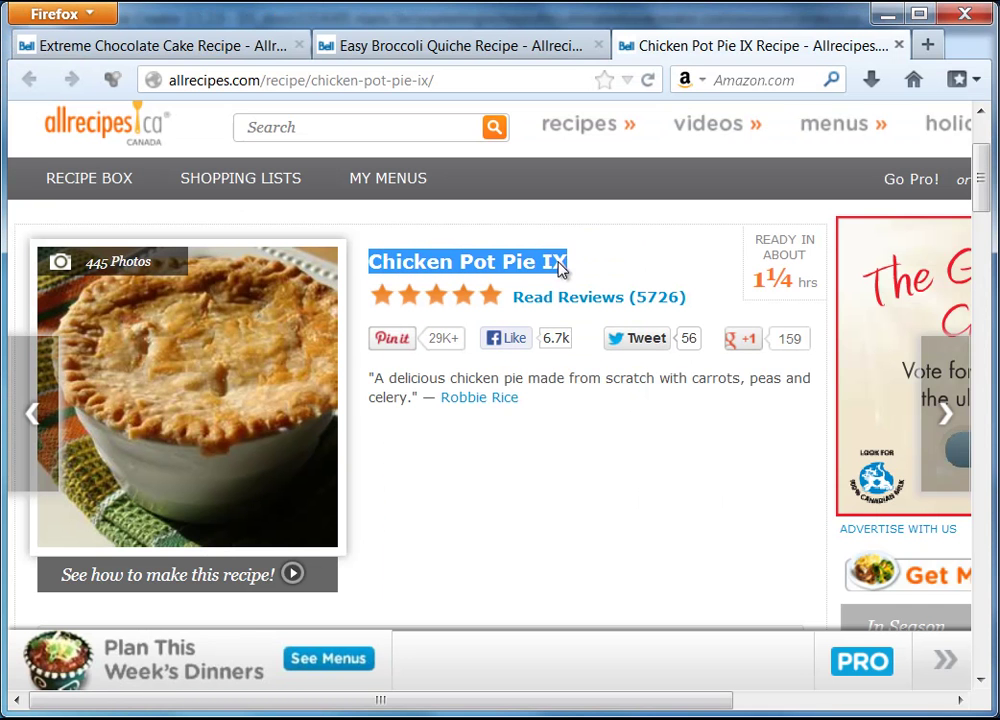
right_click(559, 266)
click(602, 280)
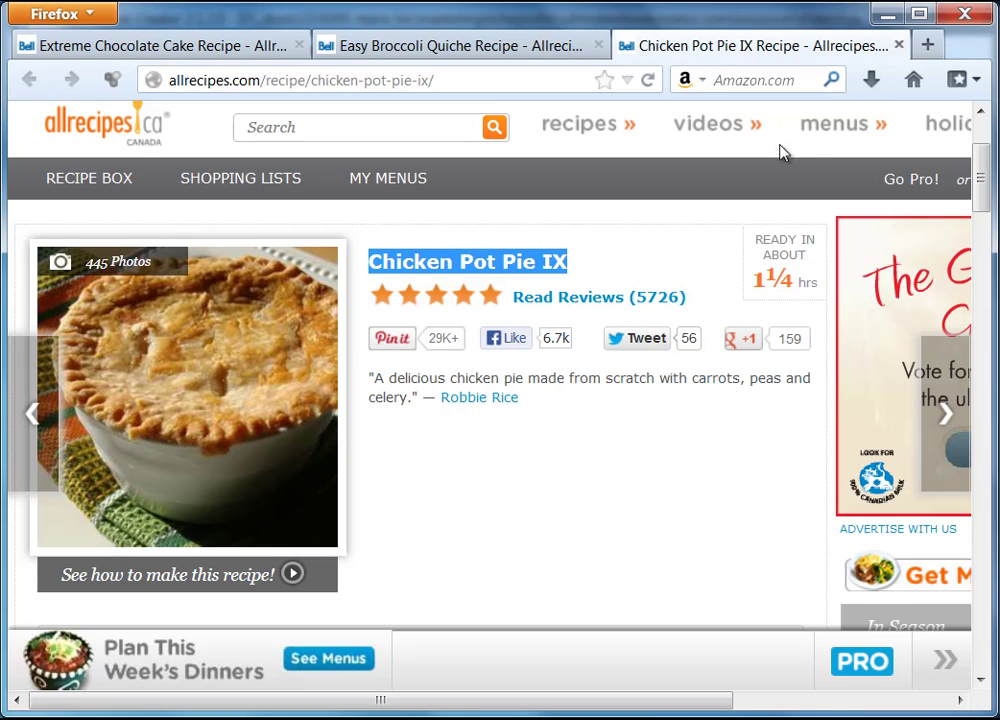
click(884, 14)
- Paste 'Chicken Pot Pie IX' as formatted text beside the photo and widen the editing area
right_click(736, 330)
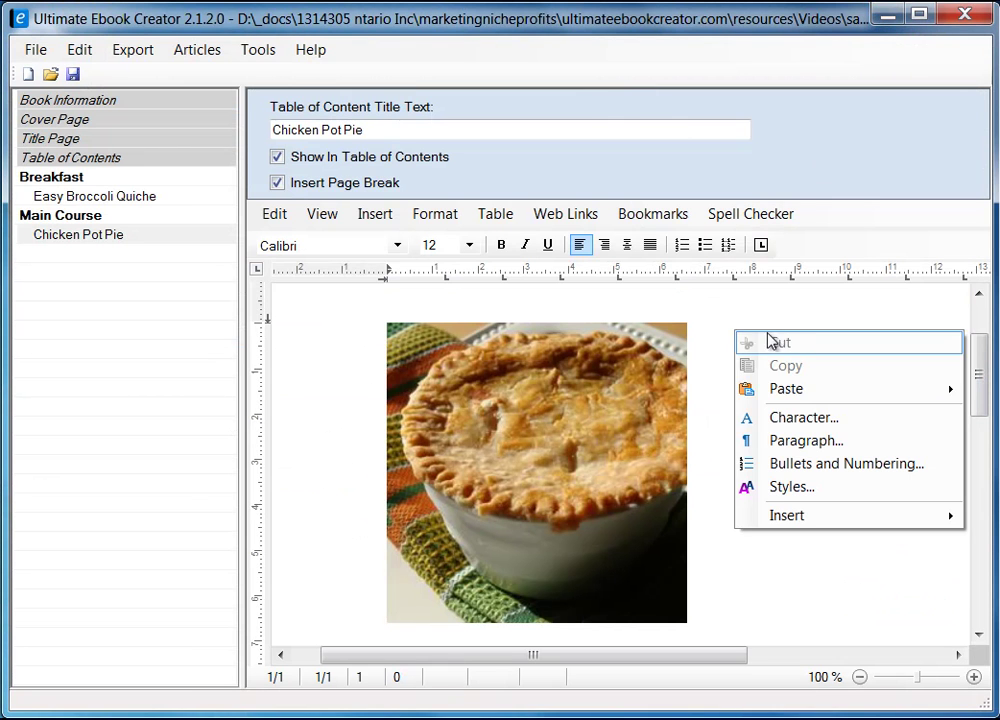
mouse_move(833, 399)
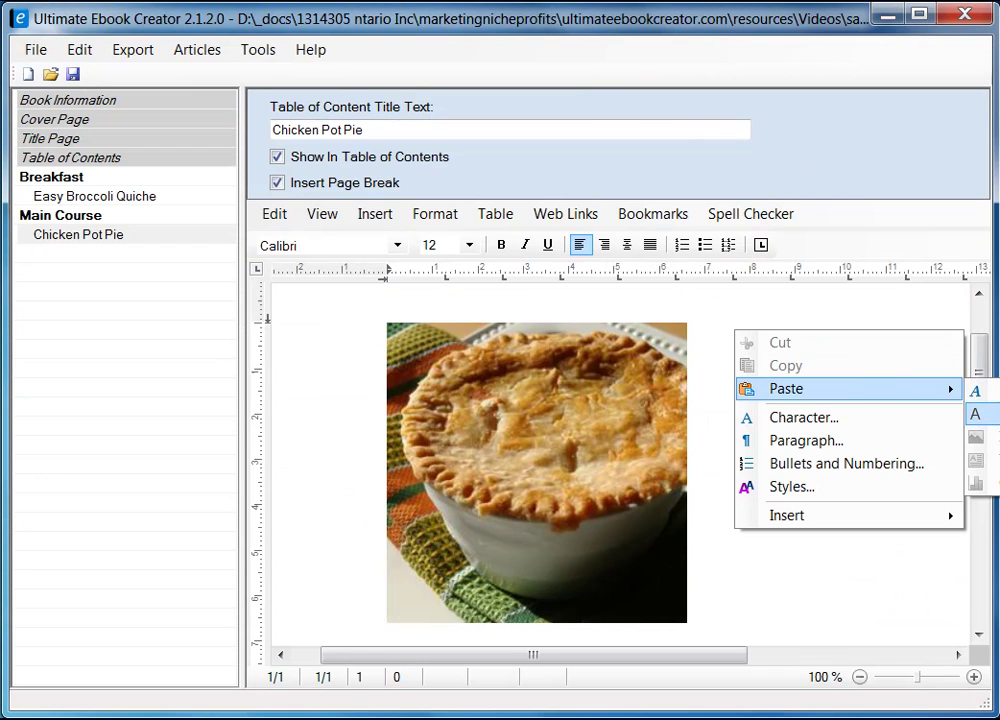
click(975, 413)
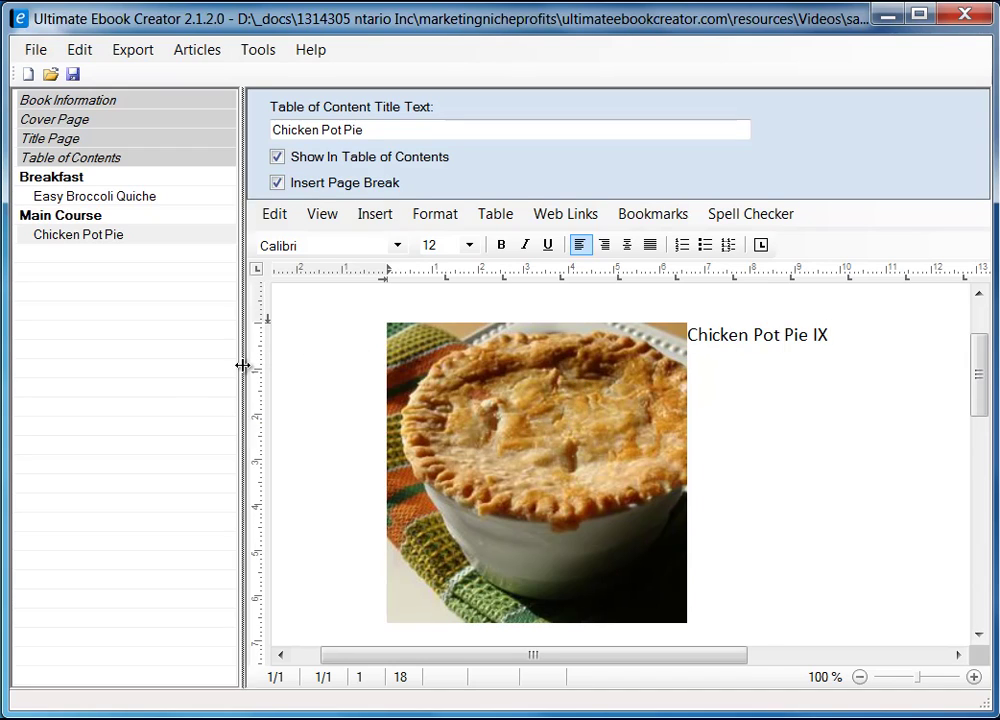
drag(246, 363, 190, 380)
click(513, 379)
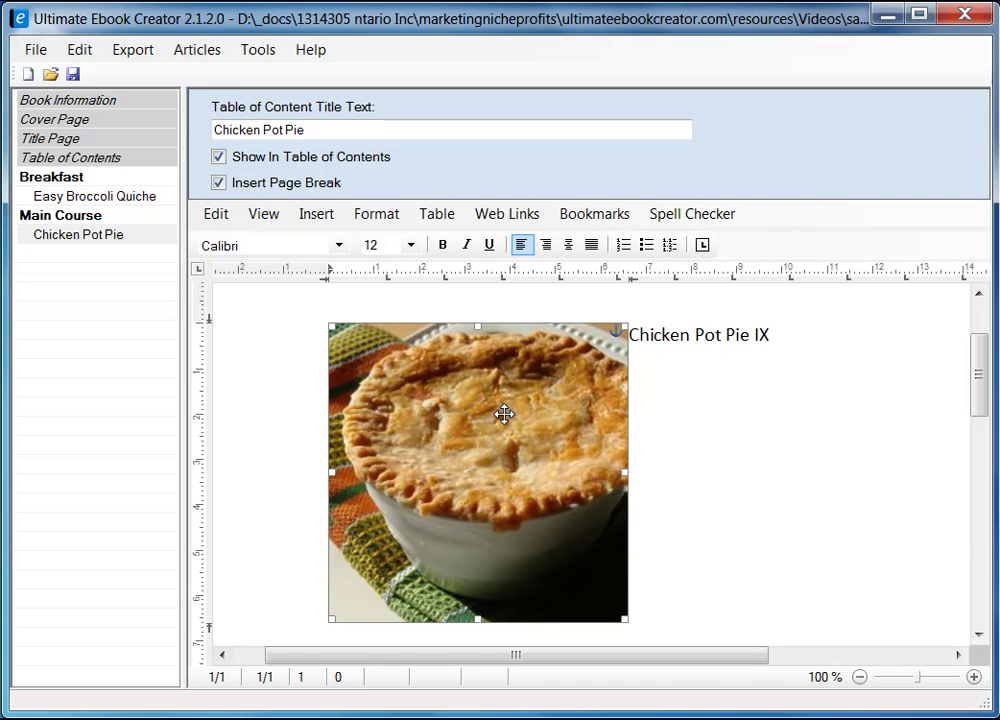
- Give the pot pie photo a 5 mm right distance in Image Attributes' Size and Distance
right_click(506, 418)
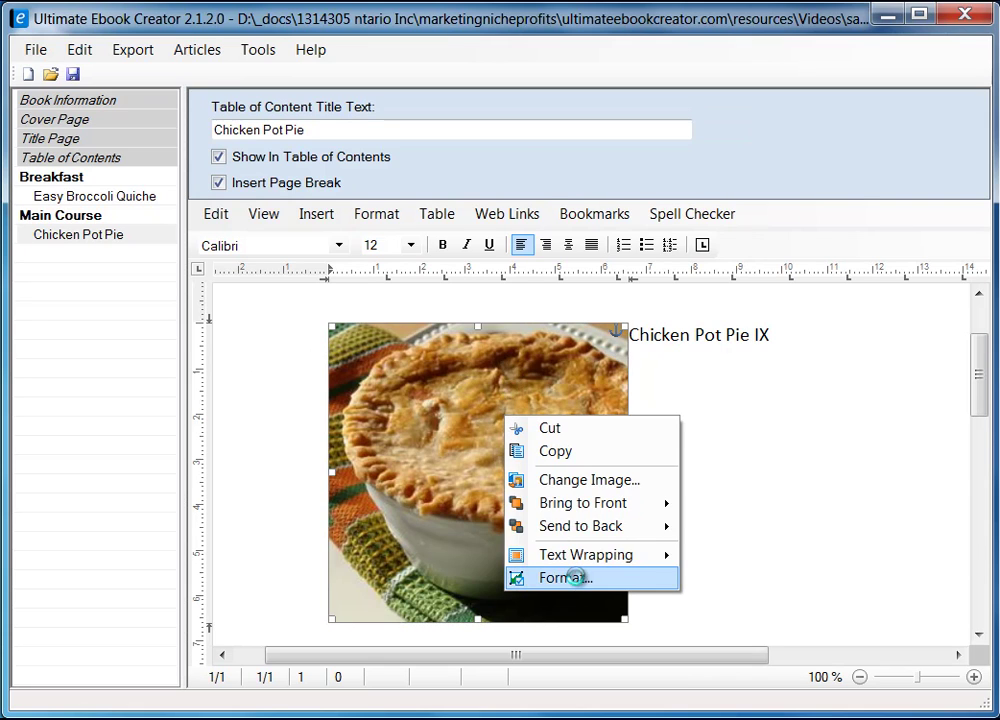
click(574, 577)
drag(345, 178, 555, 150)
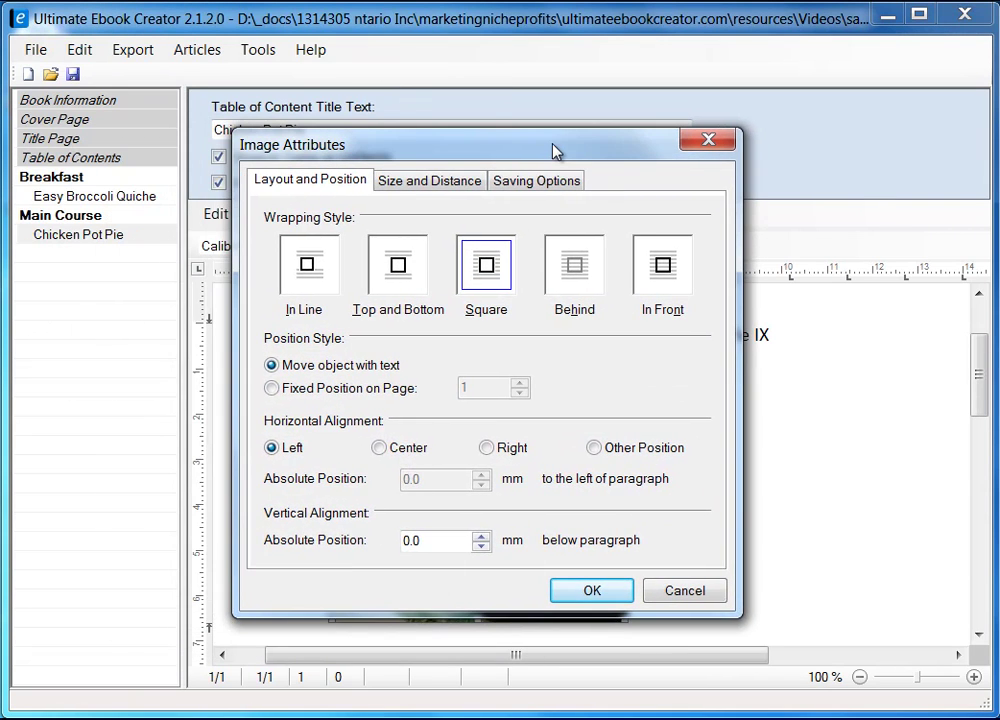
click(410, 183)
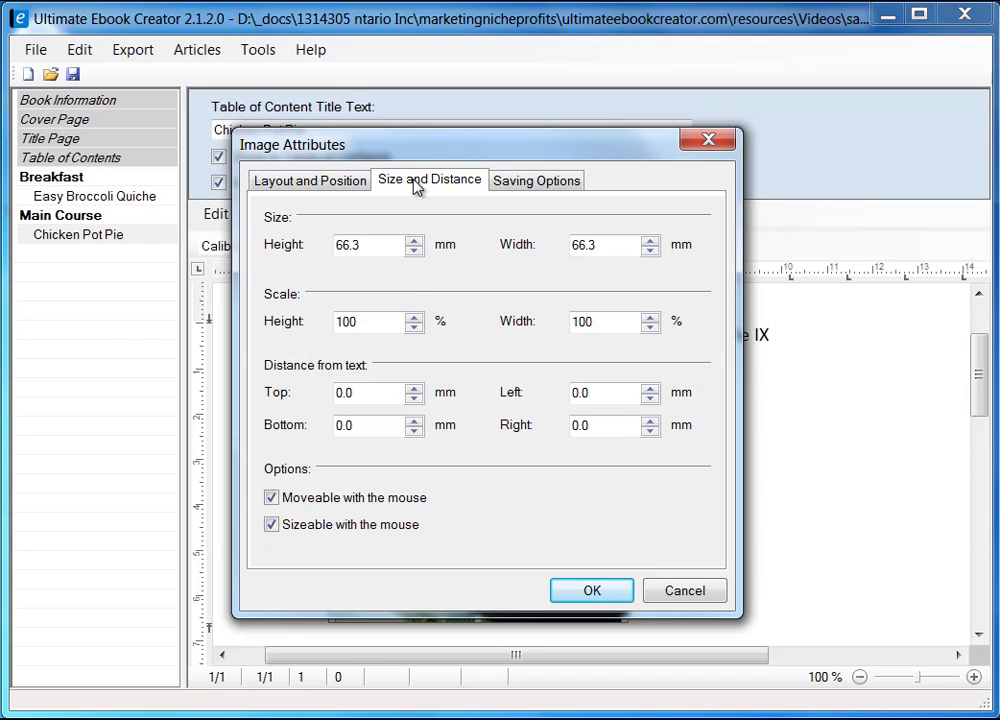
drag(605, 432, 547, 424)
click(593, 592)
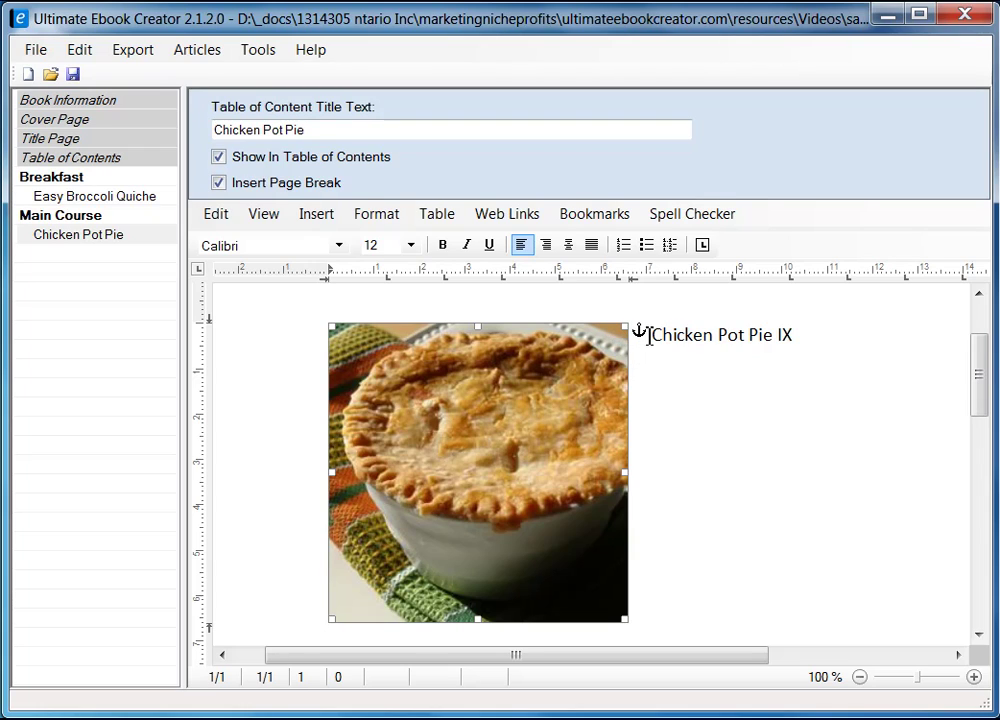
- Add two empty lines after the title line, then switch to the Firefox recipe page
drag(656, 336, 830, 360)
click(846, 342)
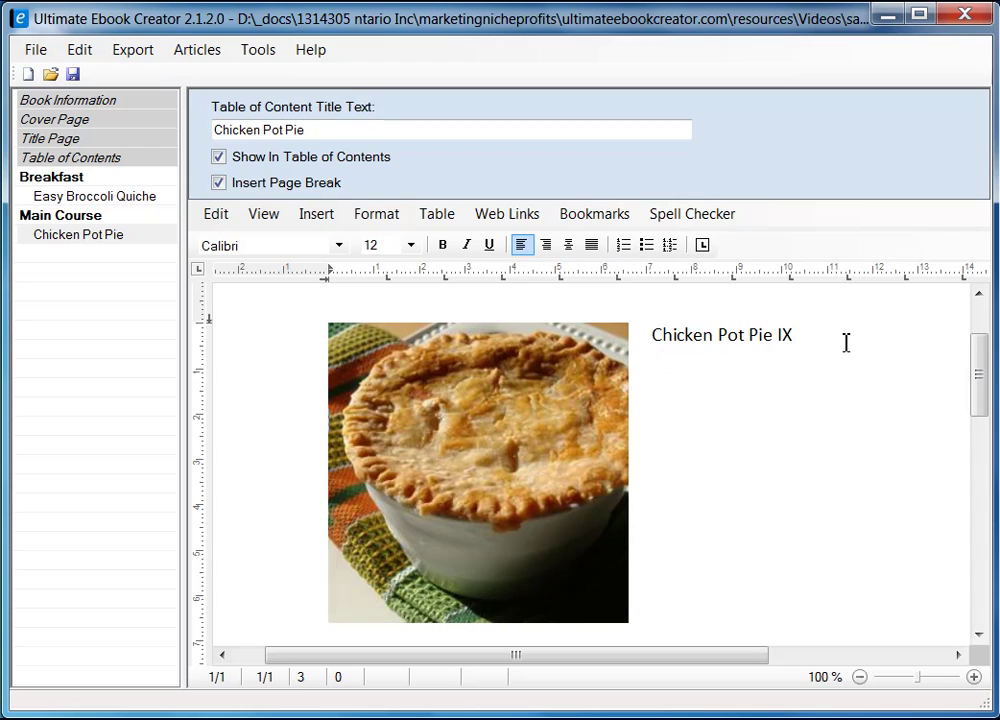
key(Return)
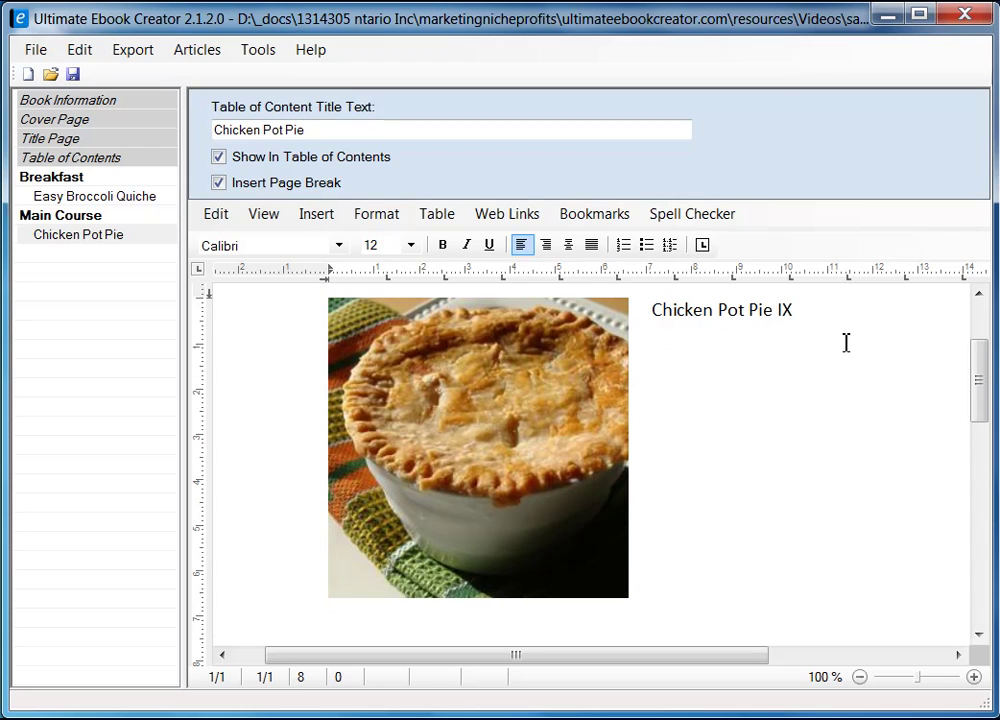
key(Return)
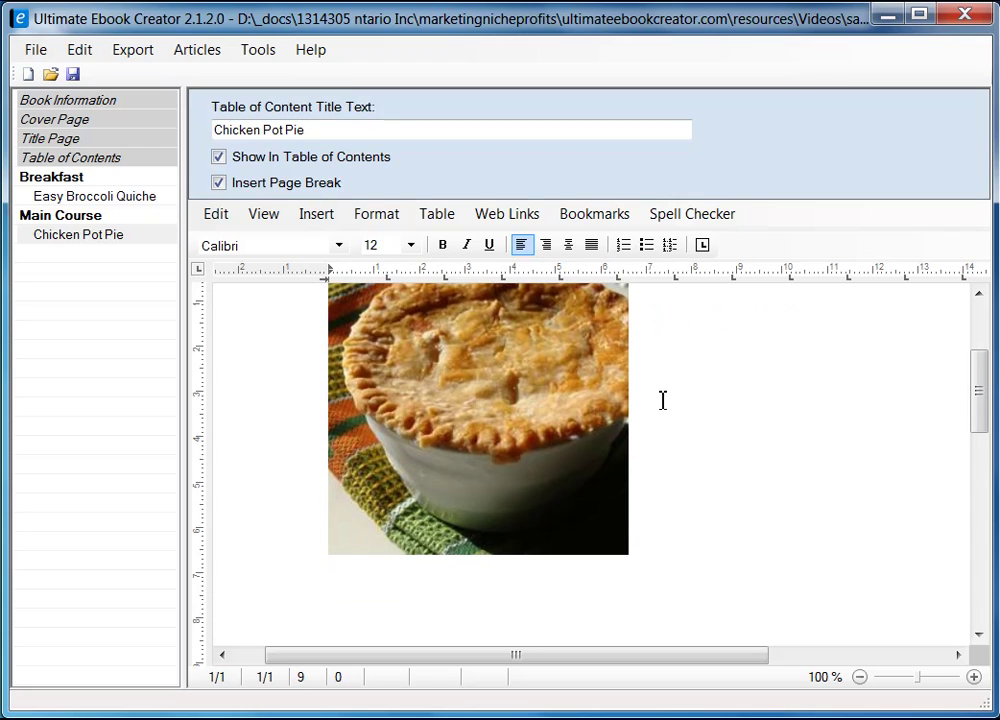
scroll(675, 500, down, 2)
key(alt+Tab)
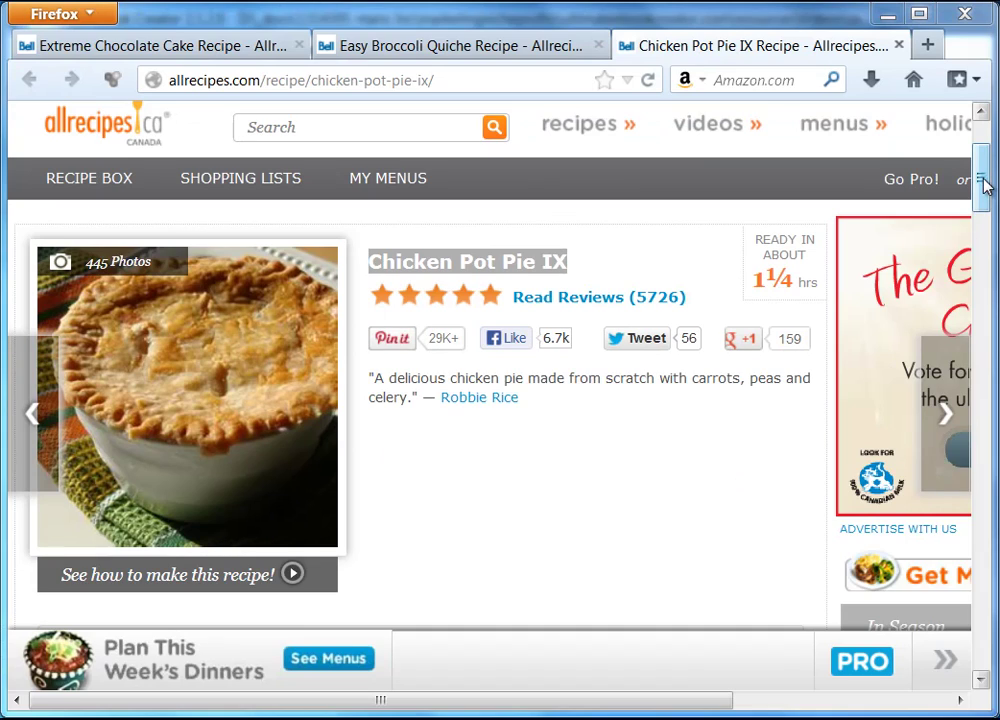
drag(982, 184, 987, 253)
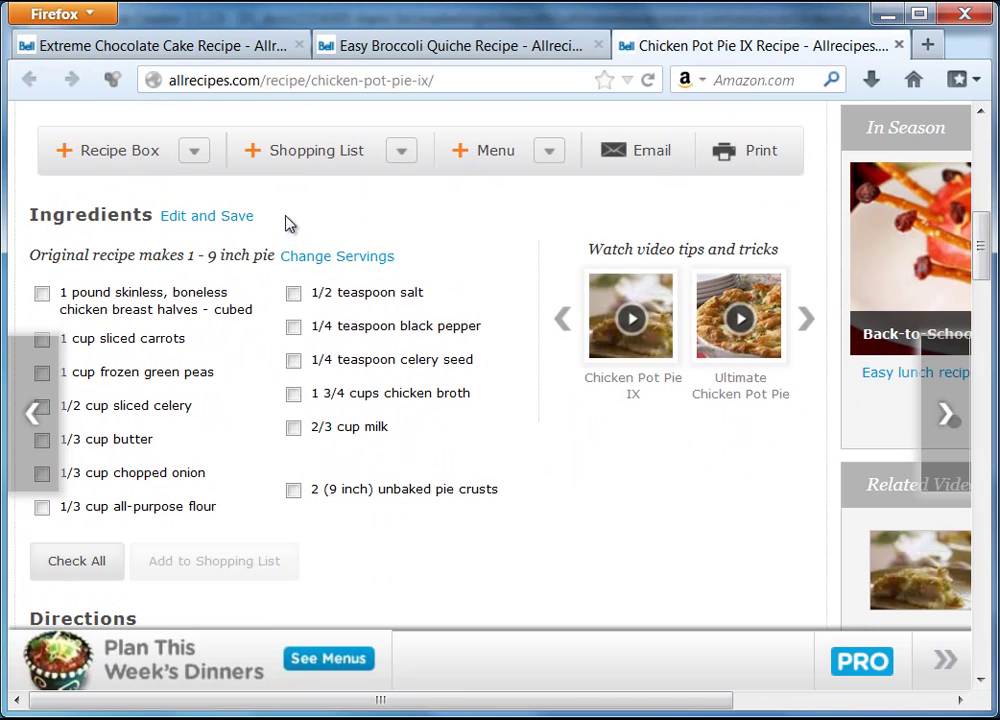
- Select the recipe's Ingredients heading in Firefox, then bring the restored ebook editor window to front
drag(30, 215, 153, 217)
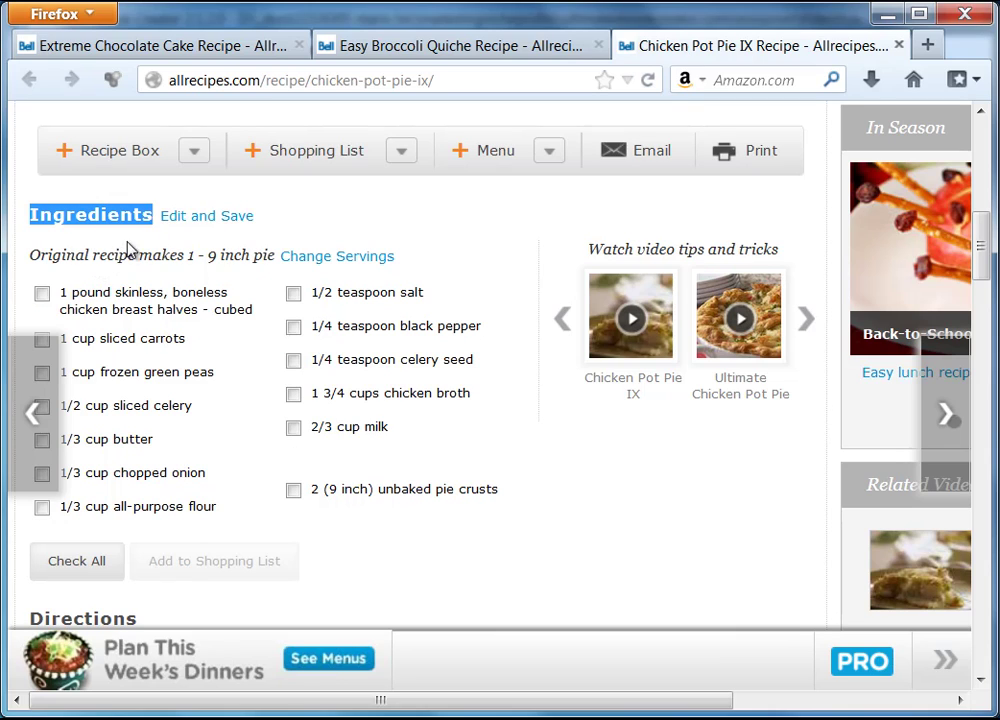
shift+click(425, 263)
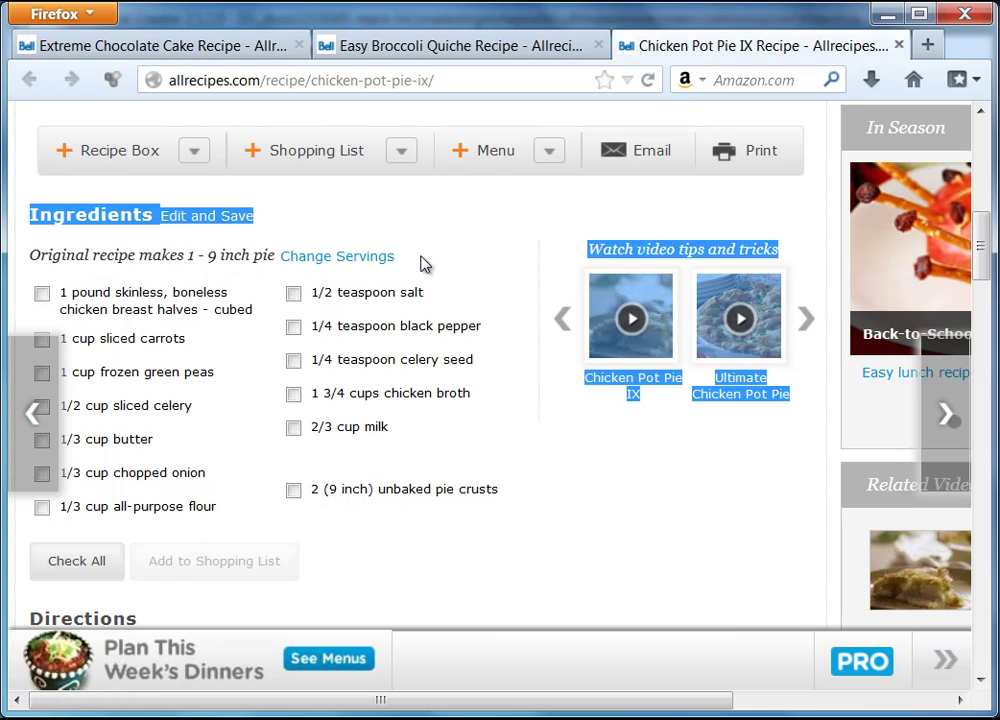
click(425, 263)
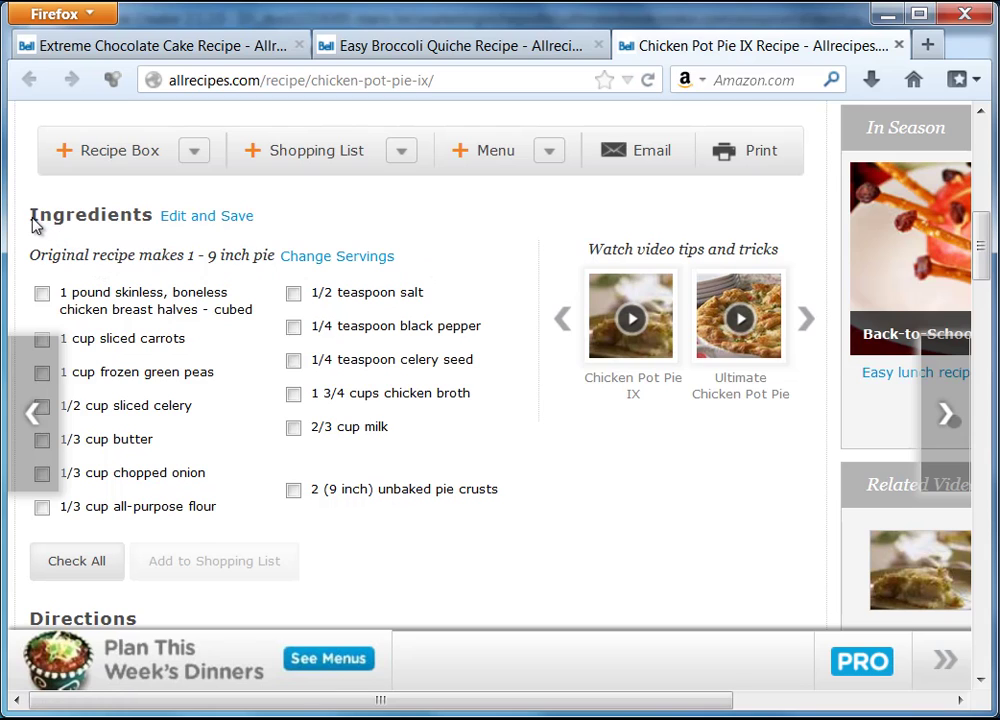
drag(30, 217, 154, 230)
right_click(123, 215)
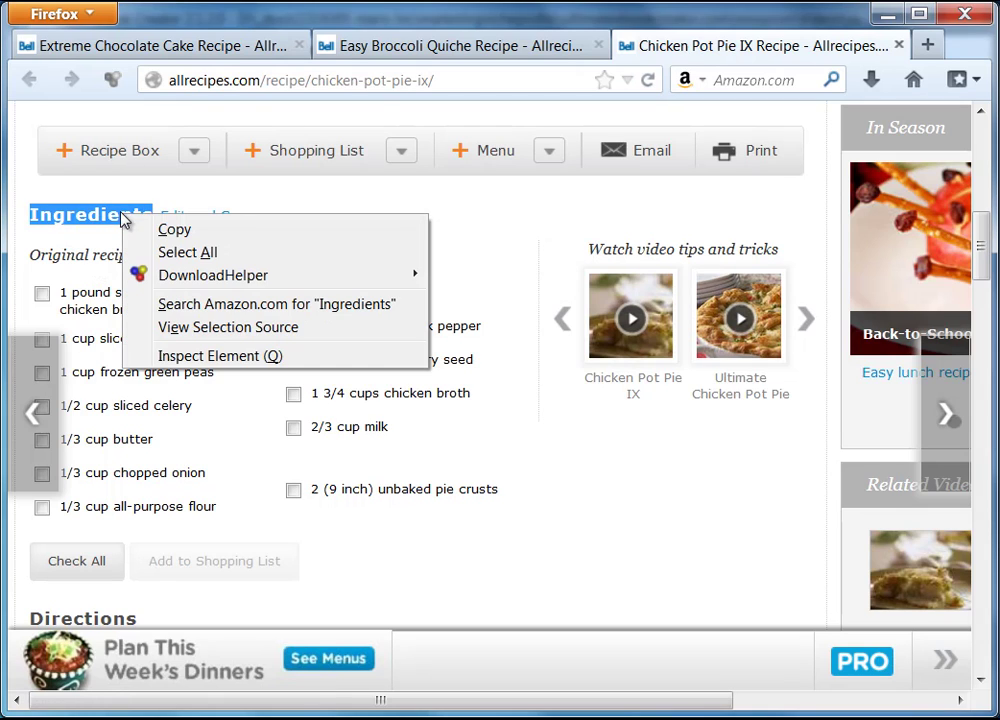
click(84, 233)
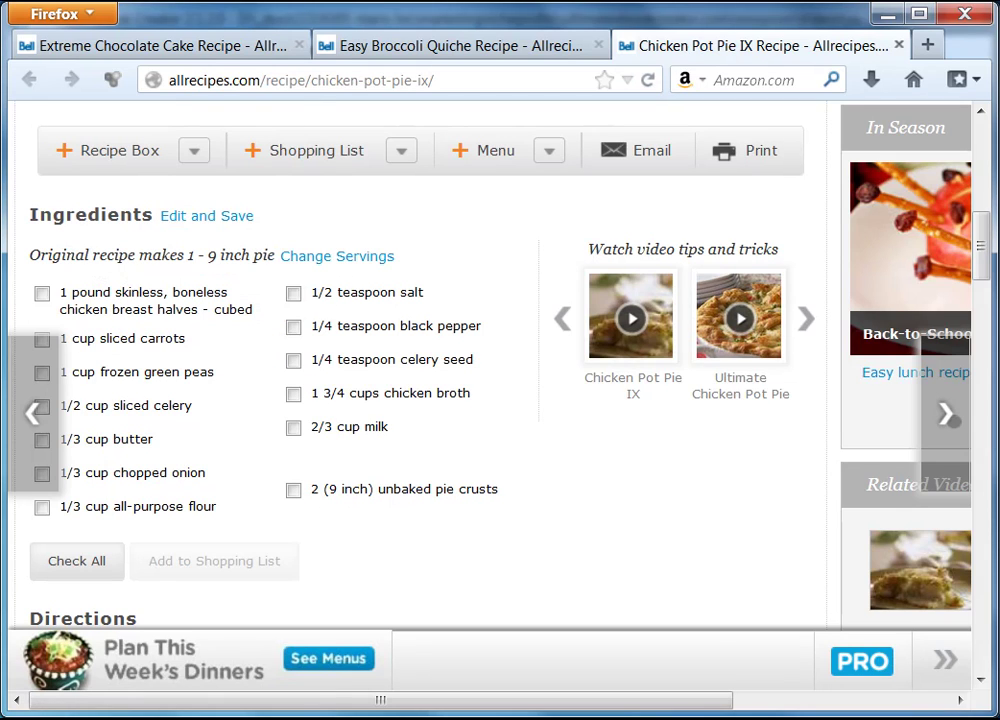
key(alt+Tab)
drag(737, 28, 364, 27)
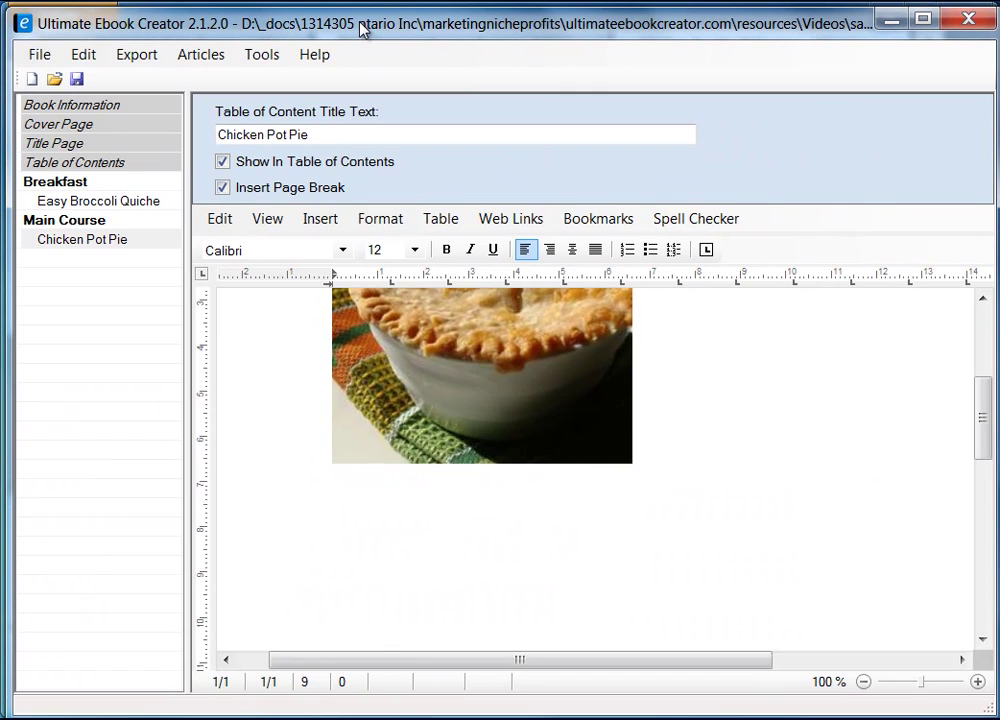
- Type the heading 'Ingredients' under the pot pie photo, then minimize the editor to show Firefox
text(In)
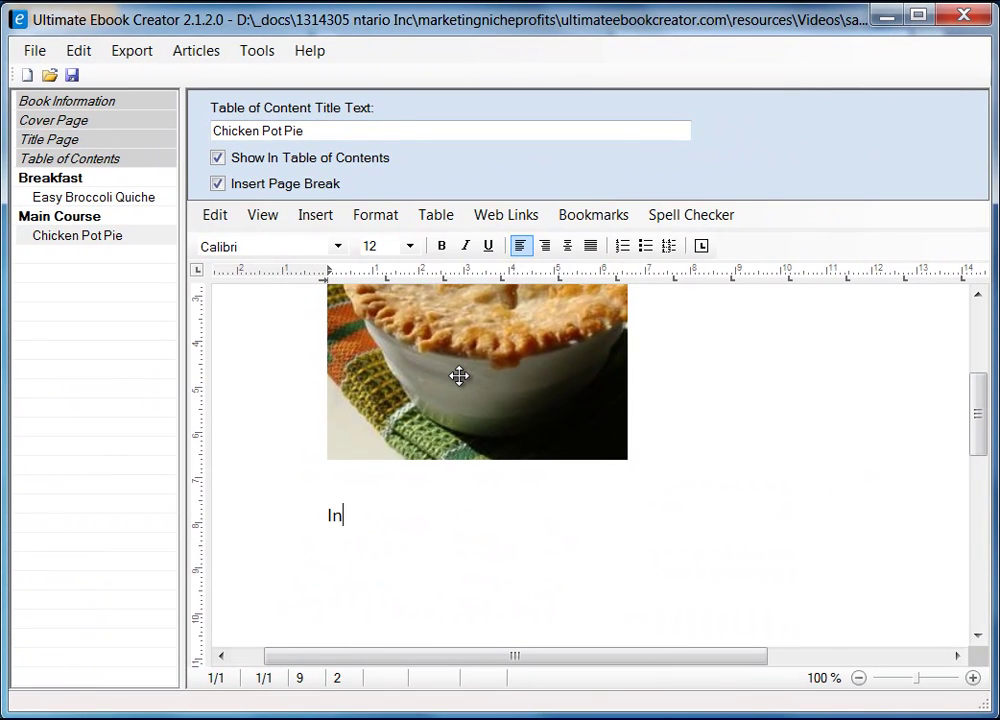
text(gredients)
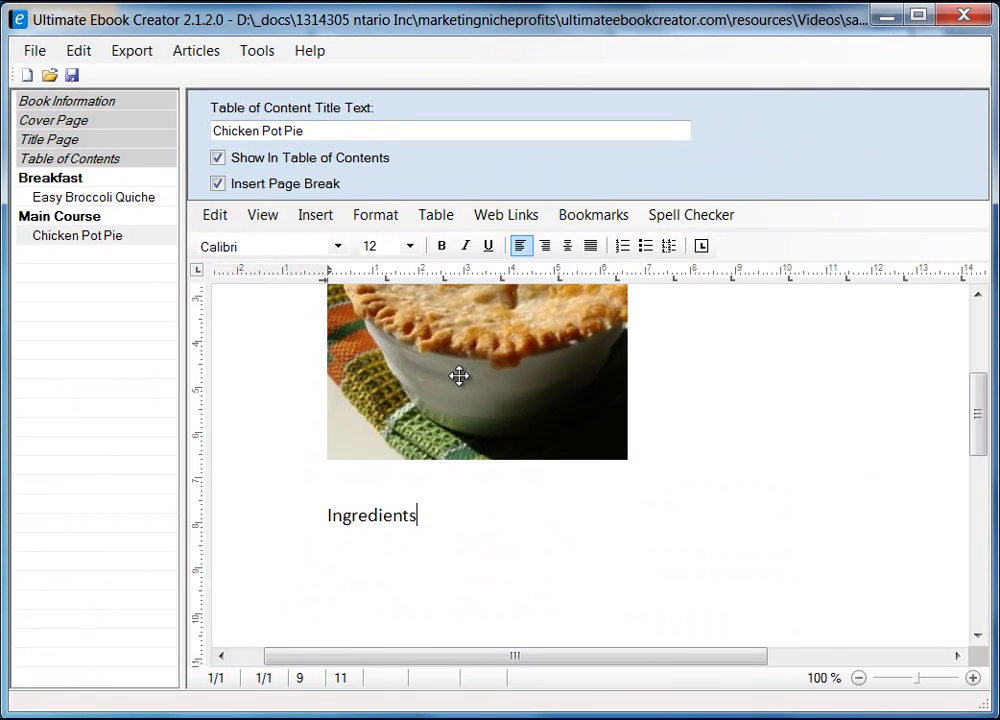
key(Return)
click(889, 16)
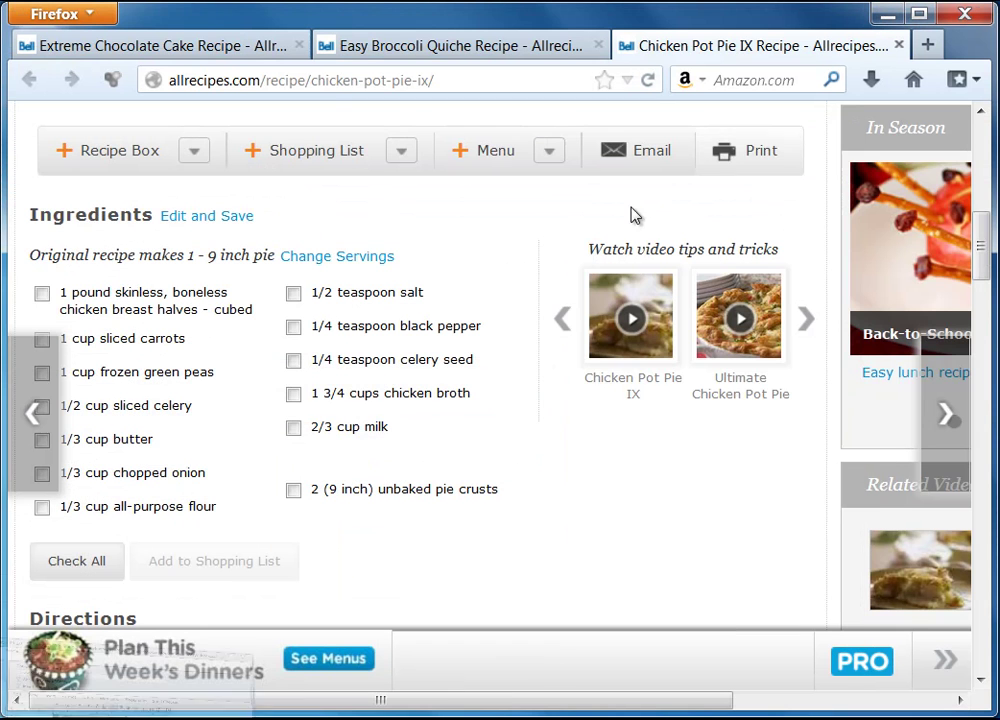
- Copy the 'Original recipe makes 1 - 9 inch pie' line and set the caret below Ingredients
drag(33, 256, 275, 265)
right_click(258, 262)
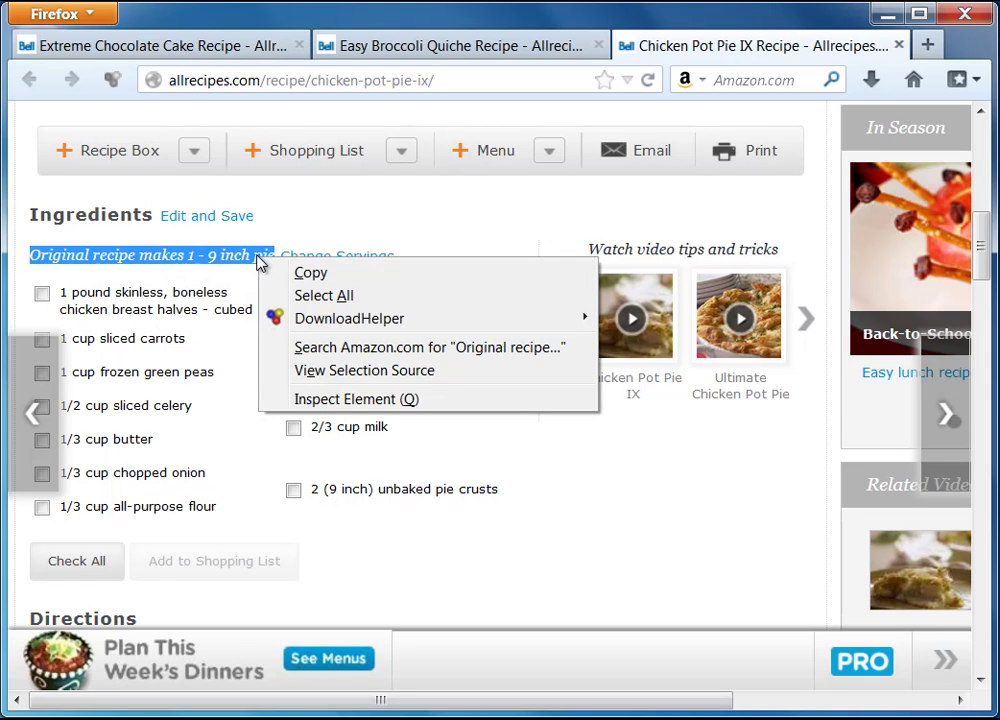
click(335, 273)
key(alt+Tab)
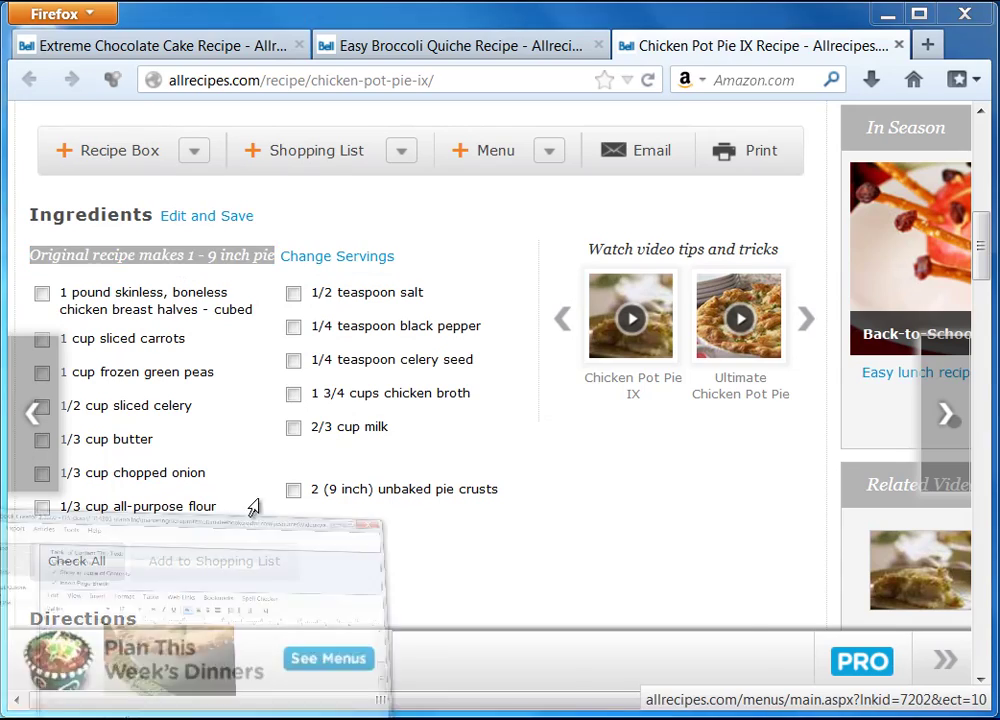
click(334, 553)
- Paste the yield line as unformatted text under Ingredients and add a blank line after it
right_click(336, 556)
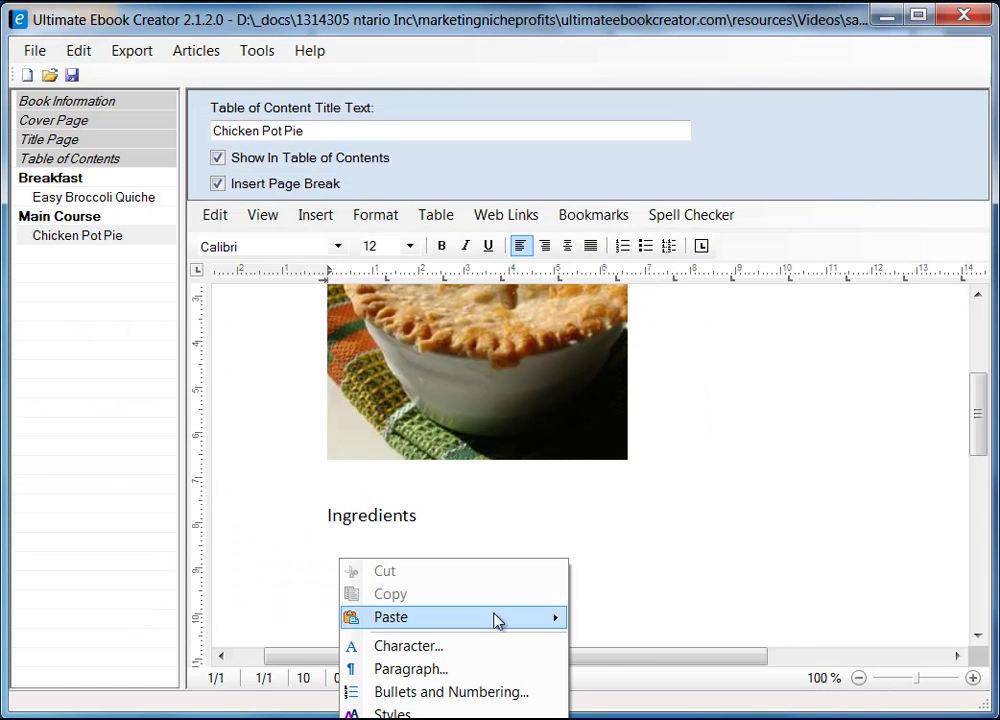
mouse_move(493, 618)
click(689, 642)
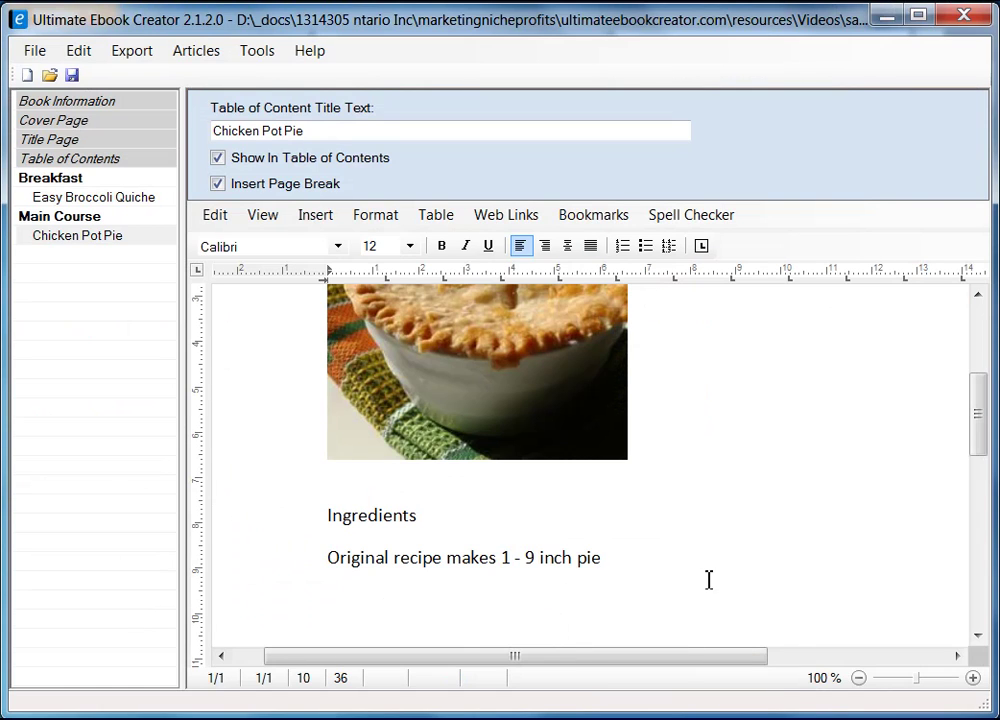
key(Return)
key(alt+Tab)
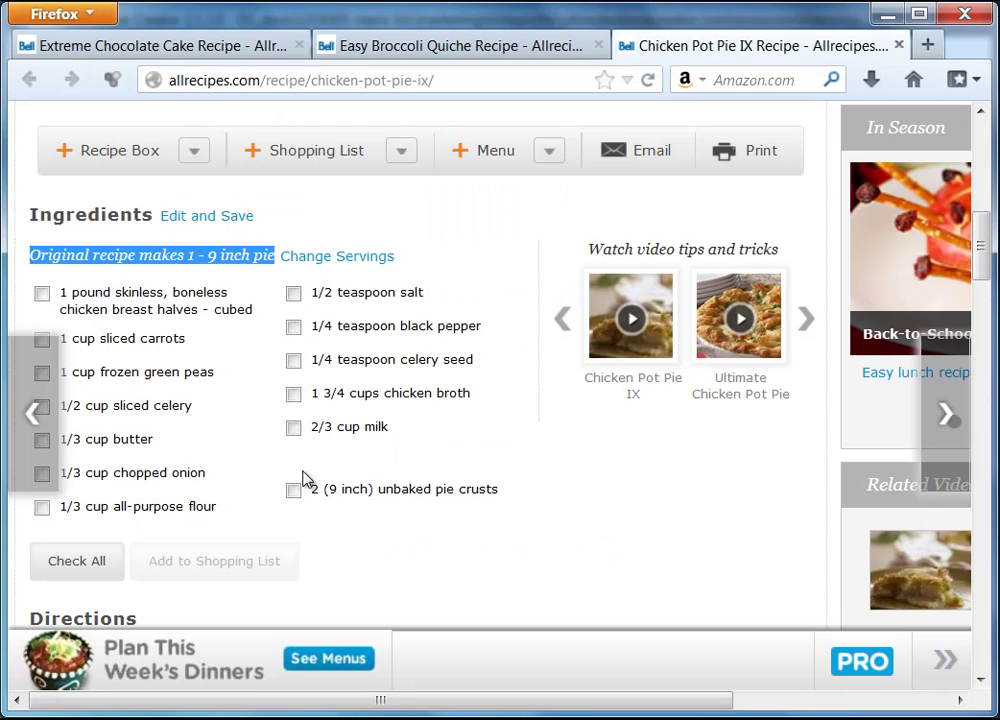
click(884, 16)
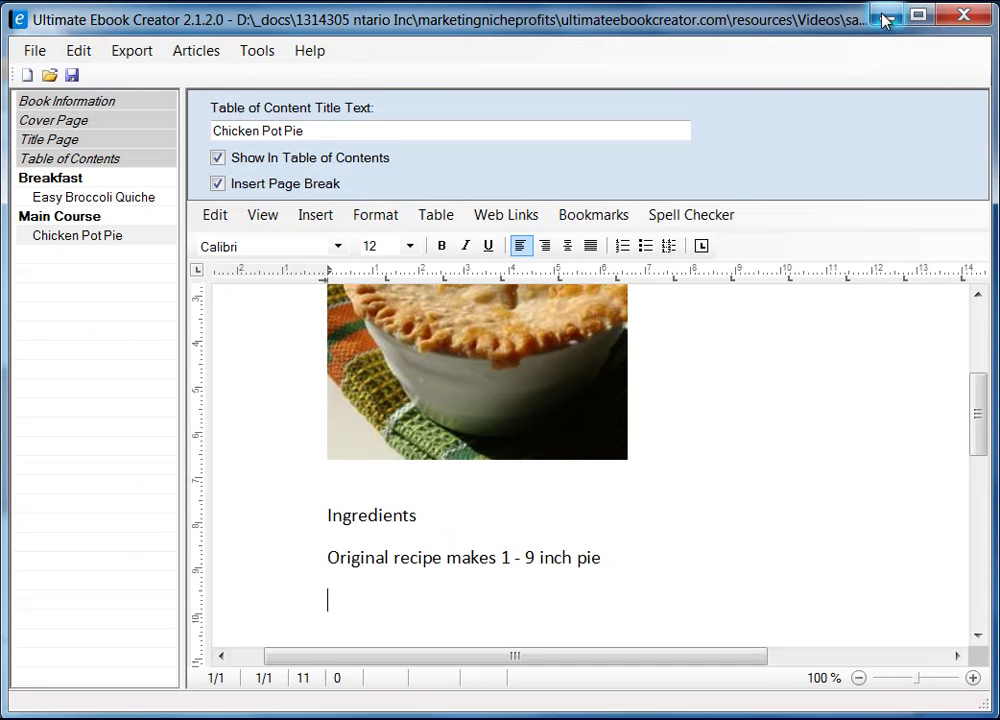
drag(978, 411, 978, 457)
- Insert a 2-column, 1-row table below the 'Original recipe makes 1 - 9 inch pie' line
click(447, 218)
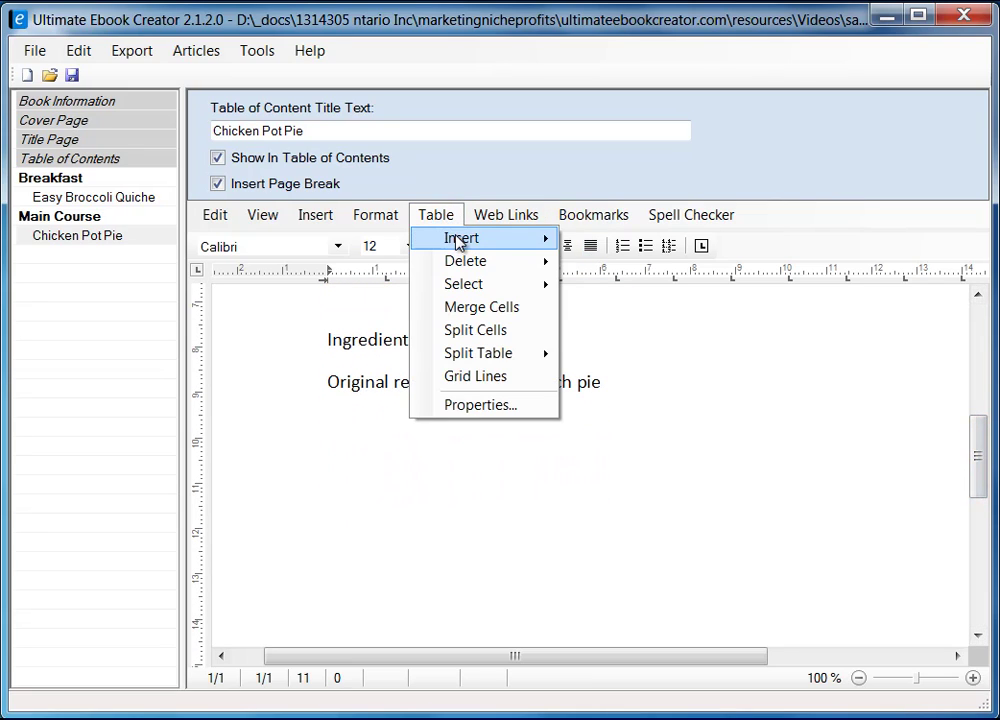
mouse_move(459, 240)
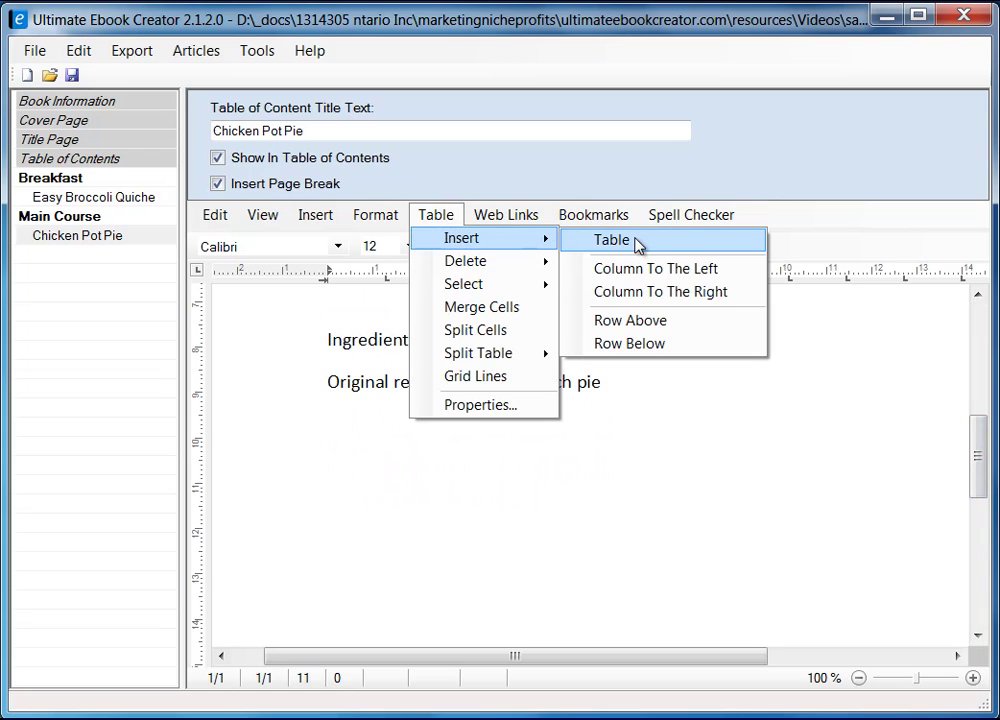
click(656, 247)
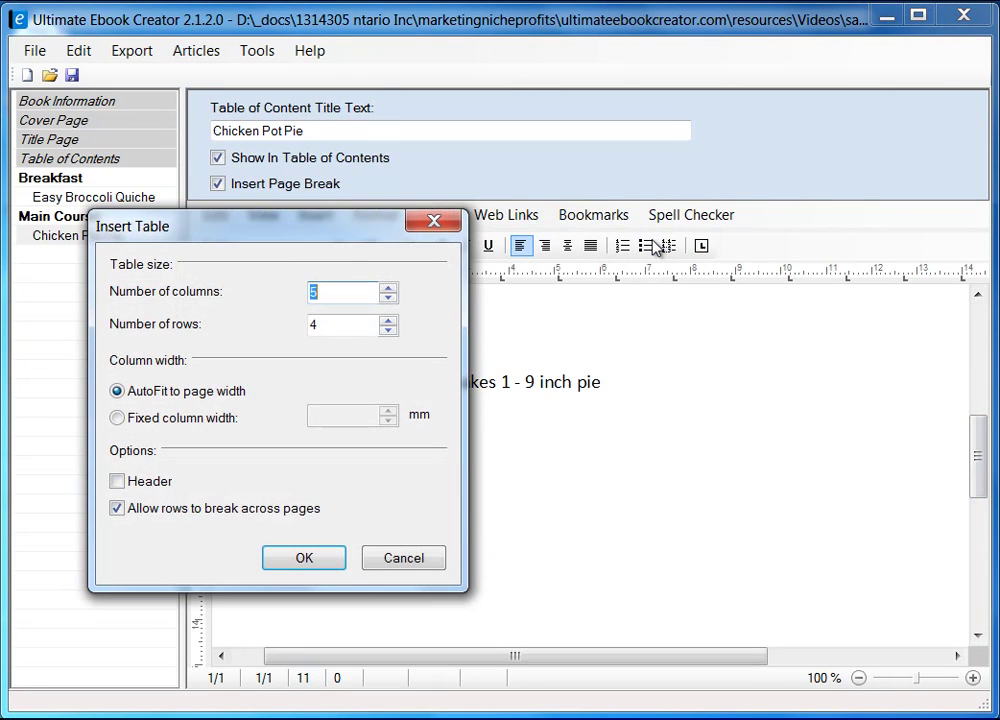
drag(339, 230, 542, 252)
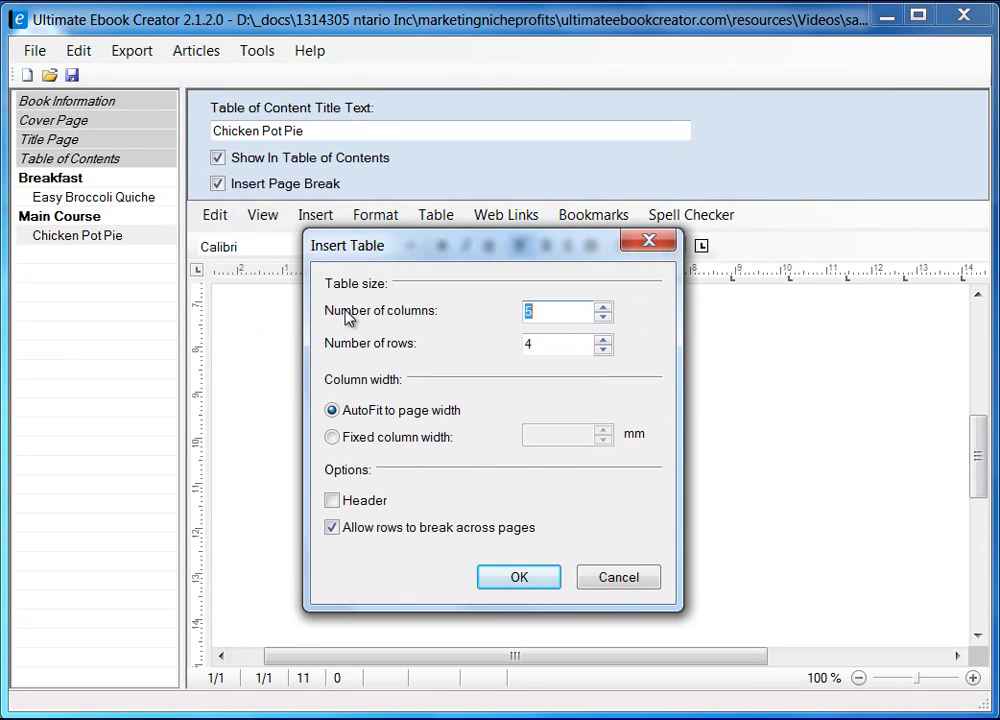
text(2)
drag(565, 346, 495, 348)
text(1)
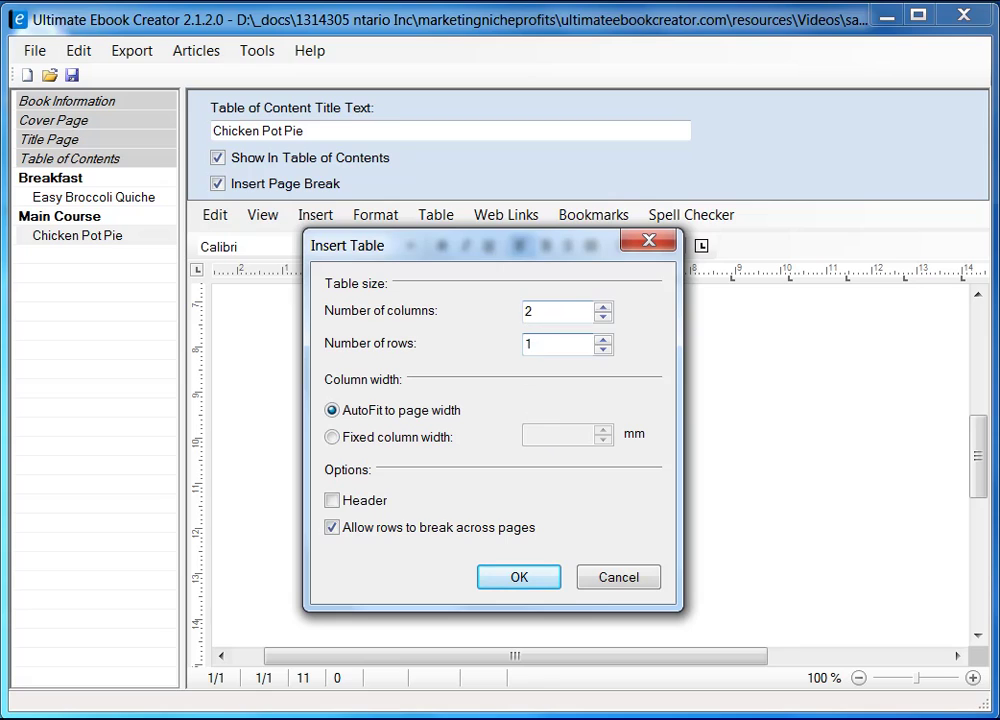
click(519, 579)
click(488, 437)
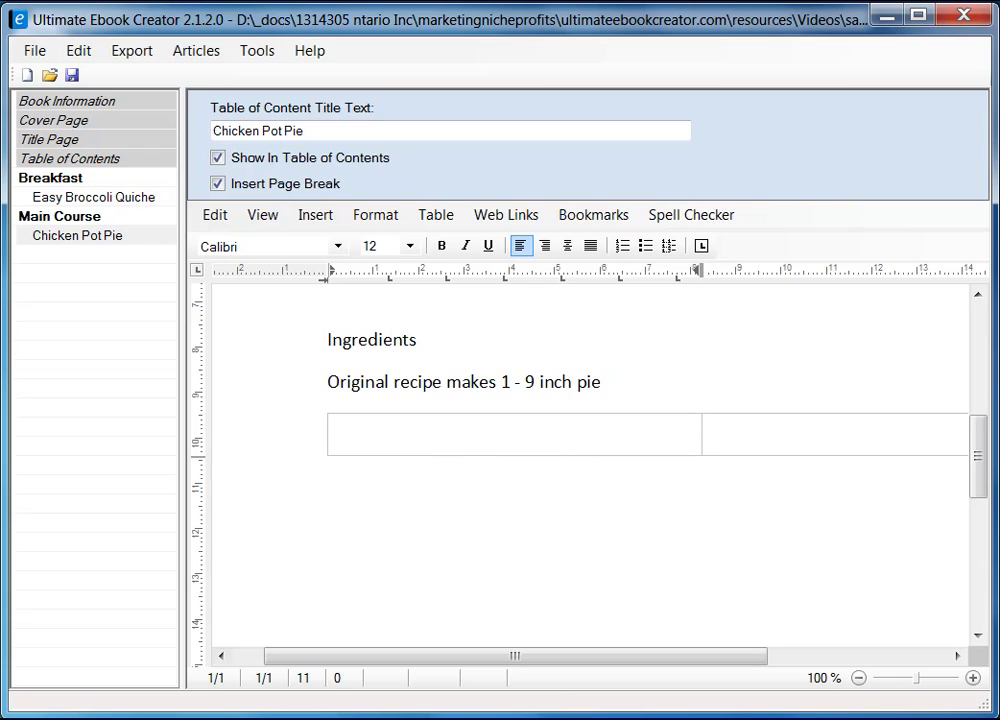
click(308, 714)
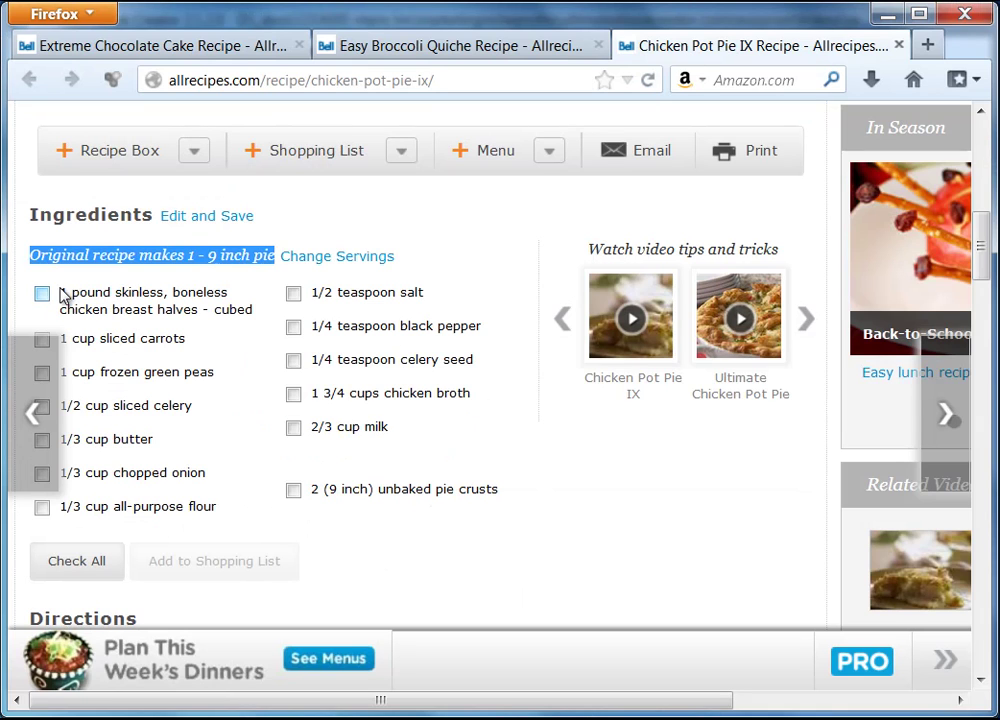
- Copy the left Allrecipes ingredient column, from the chicken breast through the all-purpose flour
drag(62, 296, 205, 511)
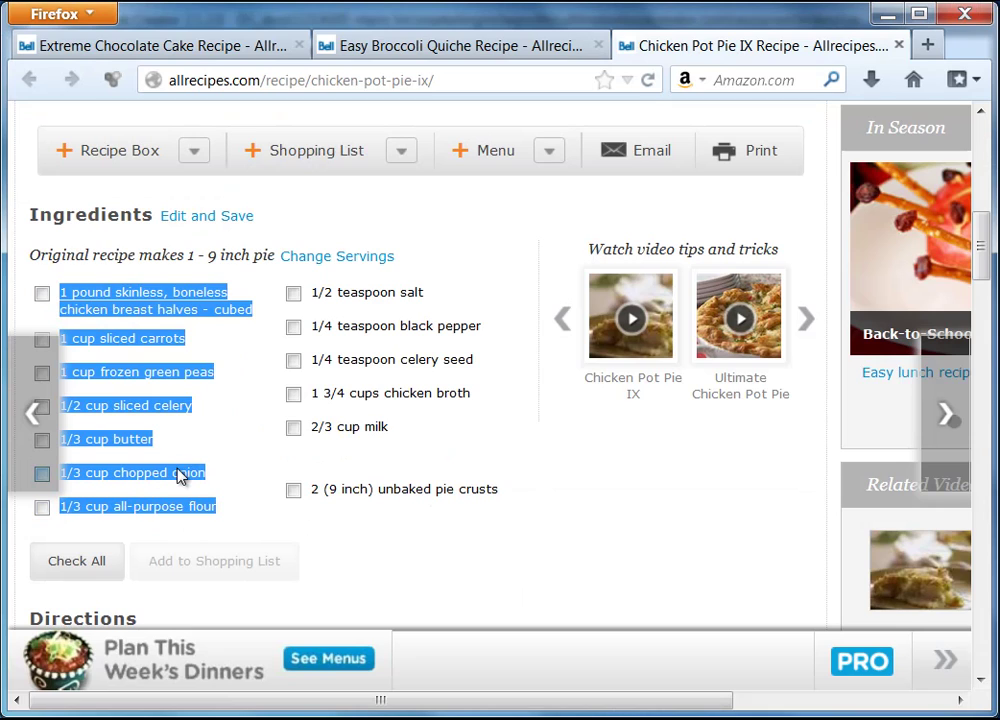
right_click(188, 480)
click(214, 487)
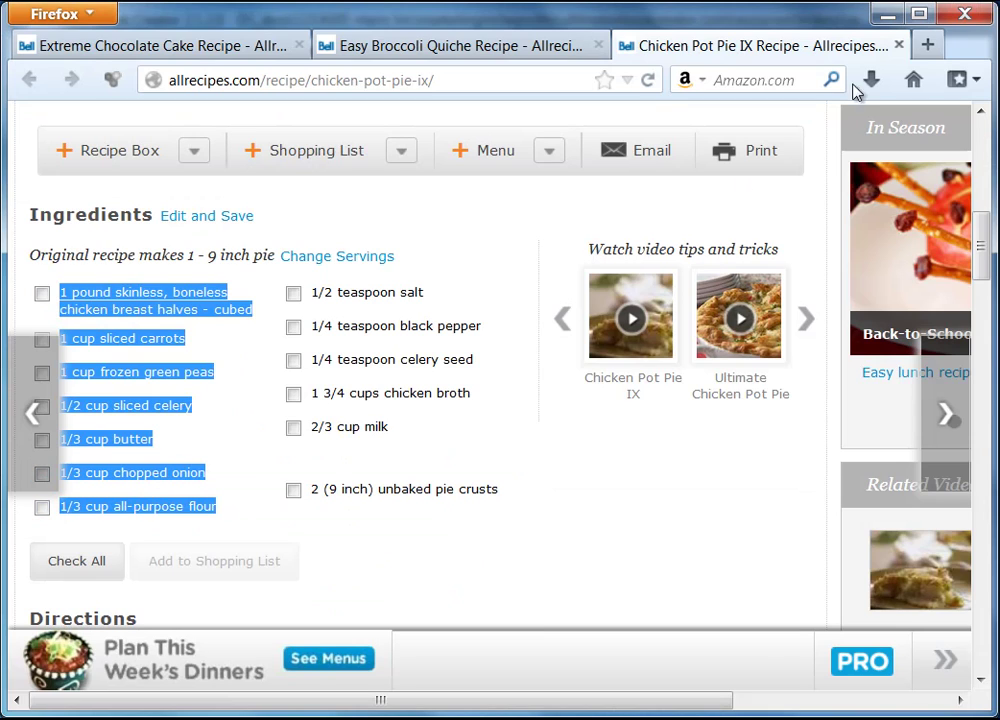
click(886, 14)
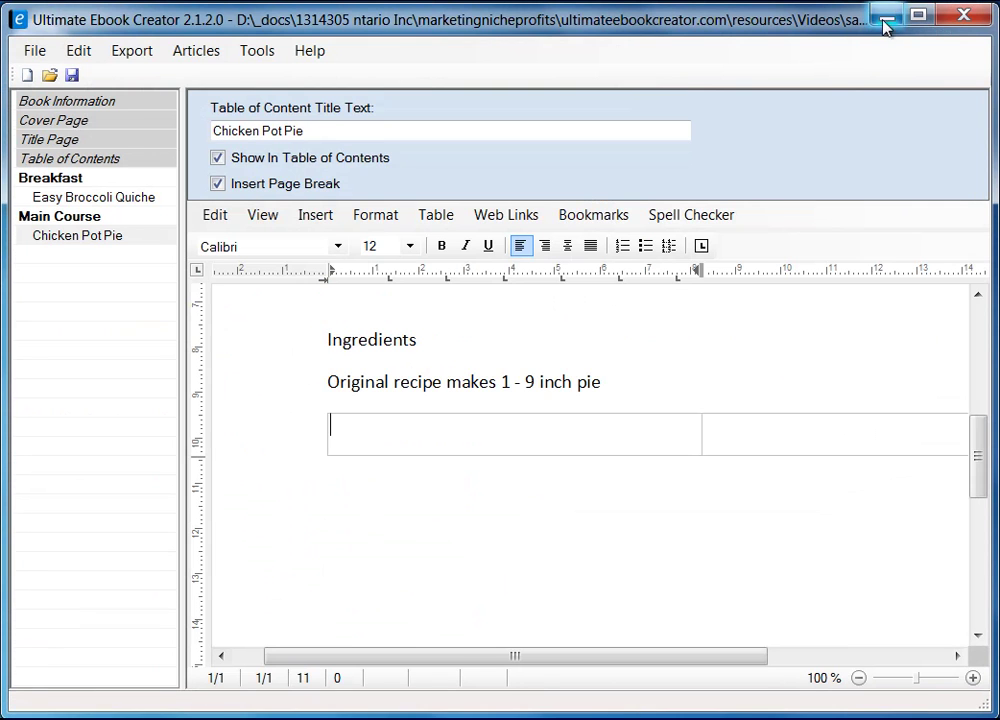
- Paste the copied ingredients into the table's left cell as unformatted text
right_click(412, 432)
mouse_move(558, 493)
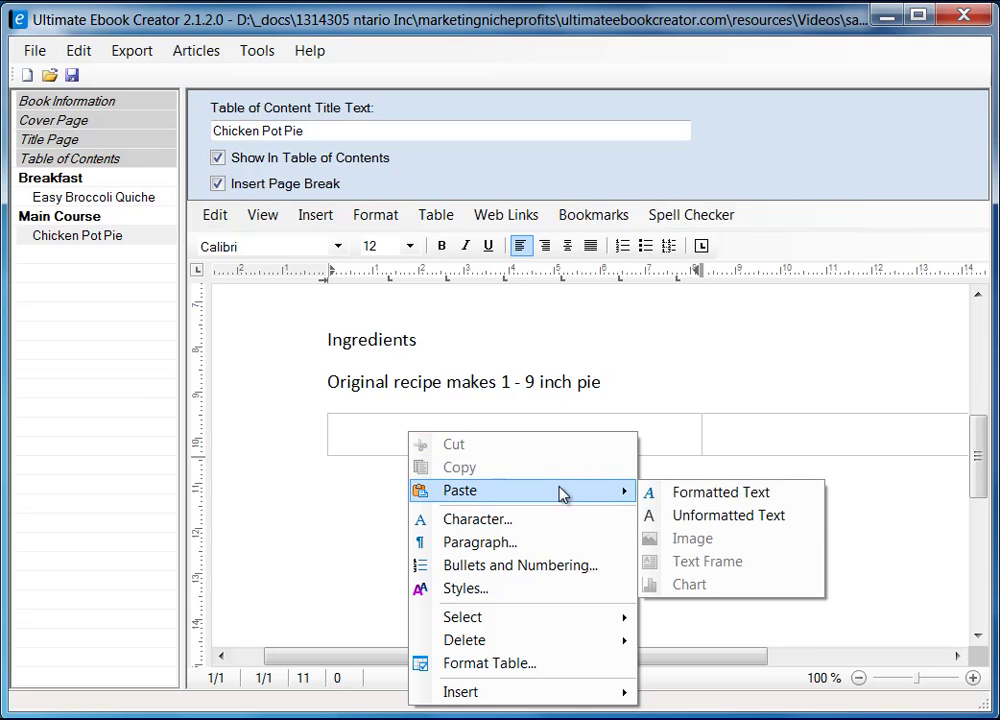
click(745, 520)
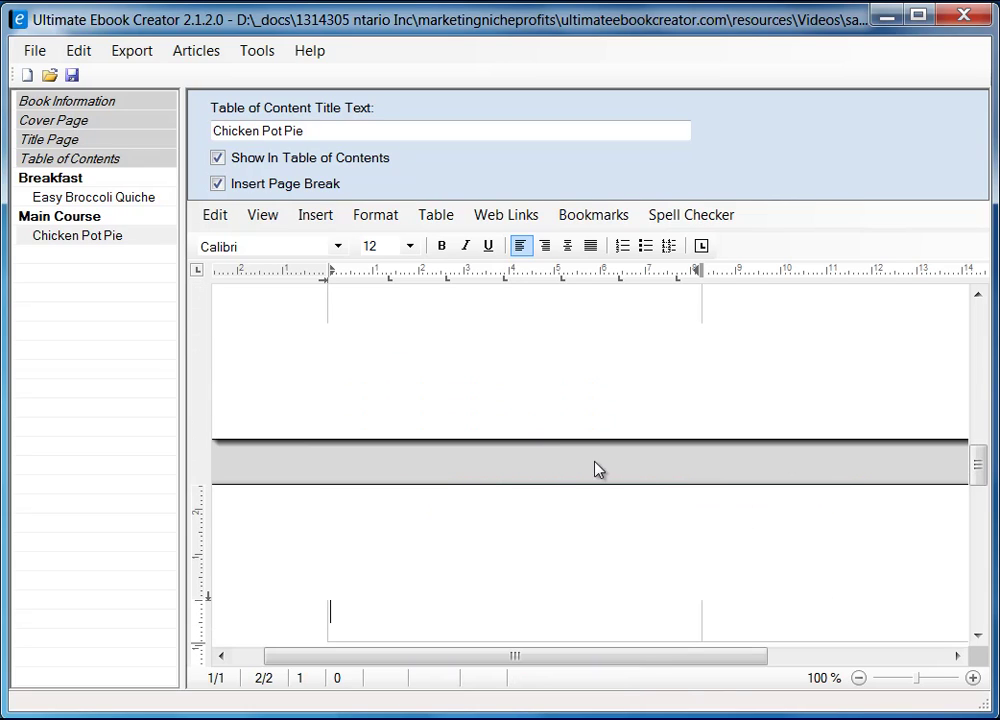
scroll(598, 490, up, 15)
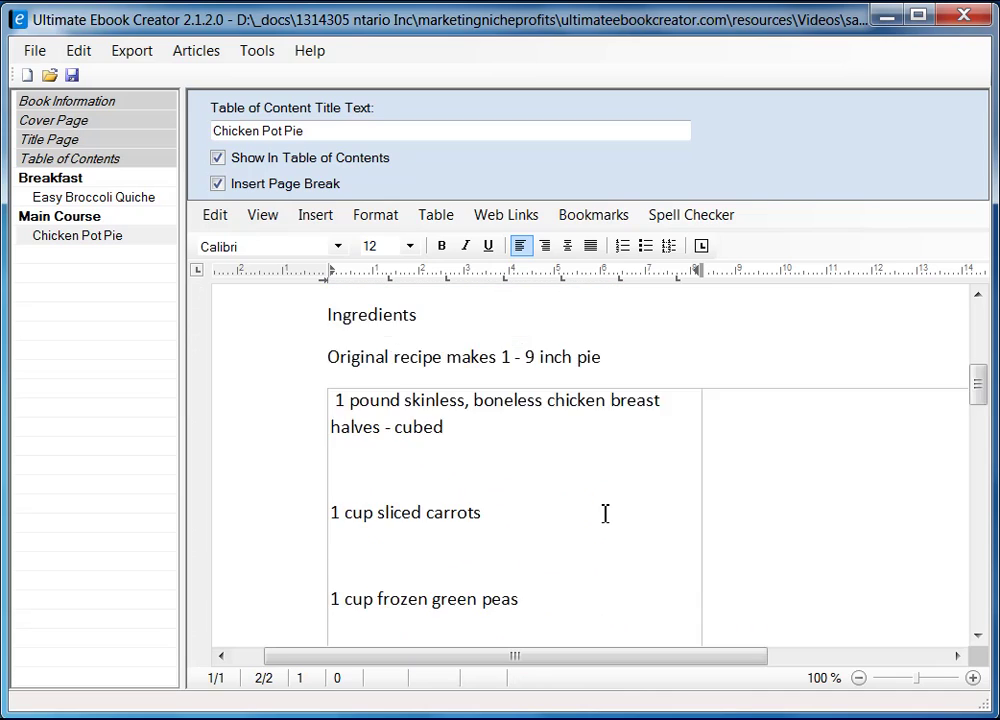
scroll(605, 510, down, 12)
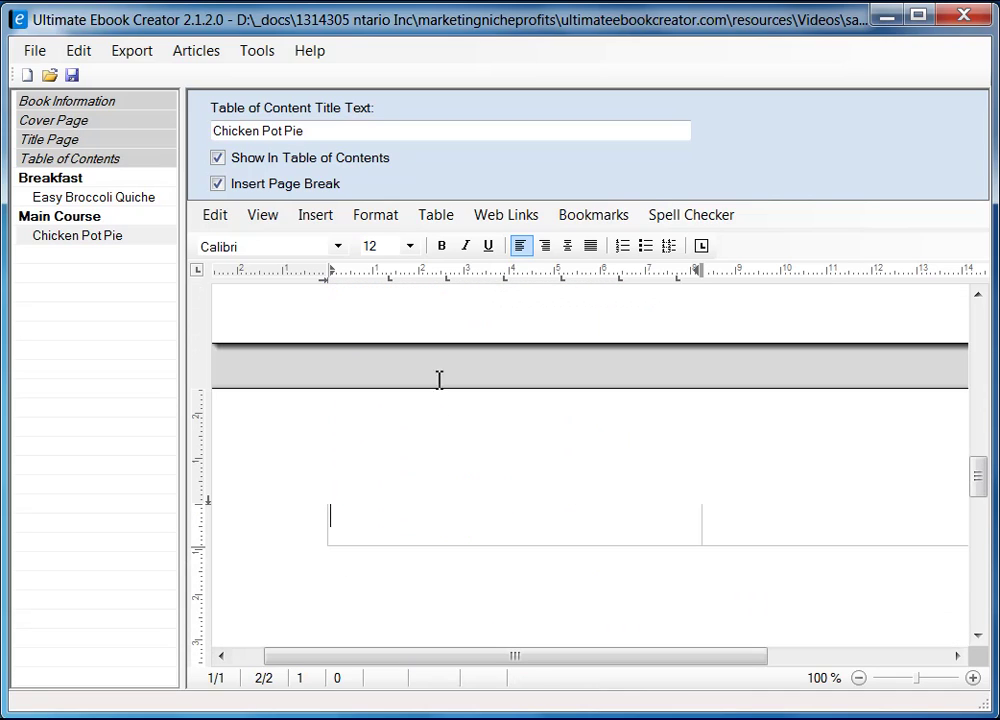
- Switch to Draft view, remove the leading space before the first ingredient, and select the cell text
click(264, 217)
click(292, 262)
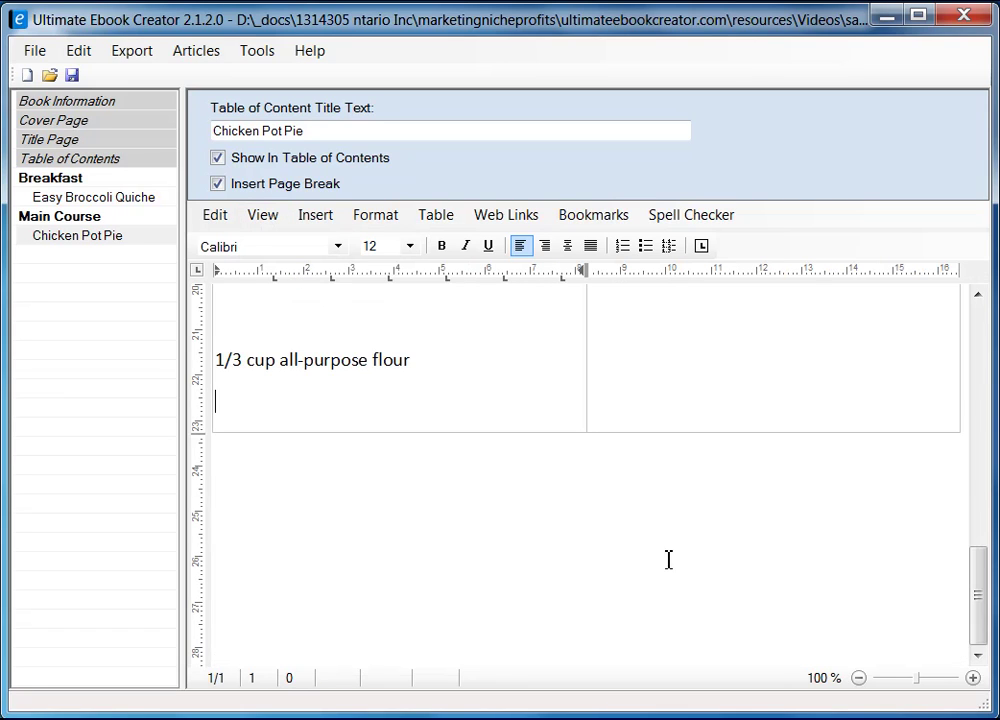
scroll(669, 559, up, 10)
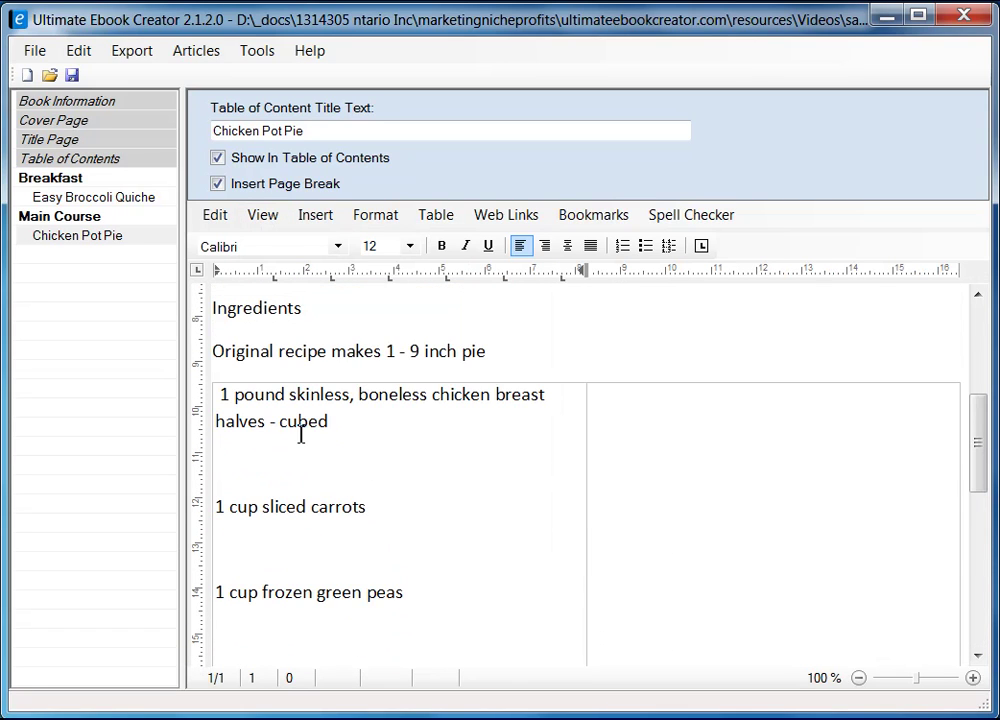
click(222, 394)
key(BackSpace)
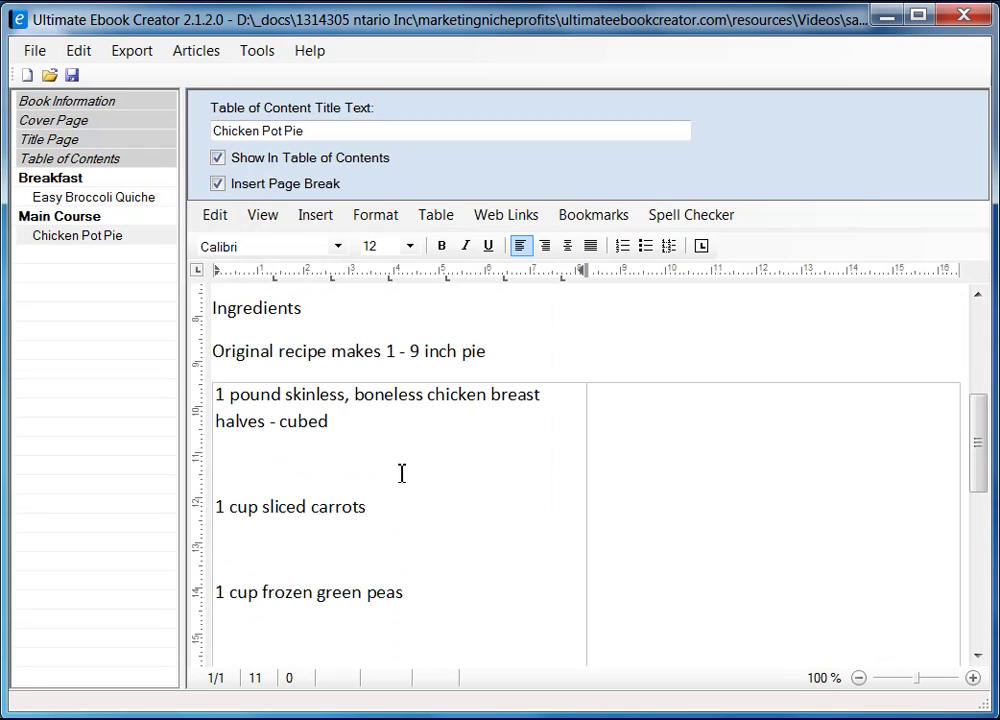
scroll(402, 480, down, 8)
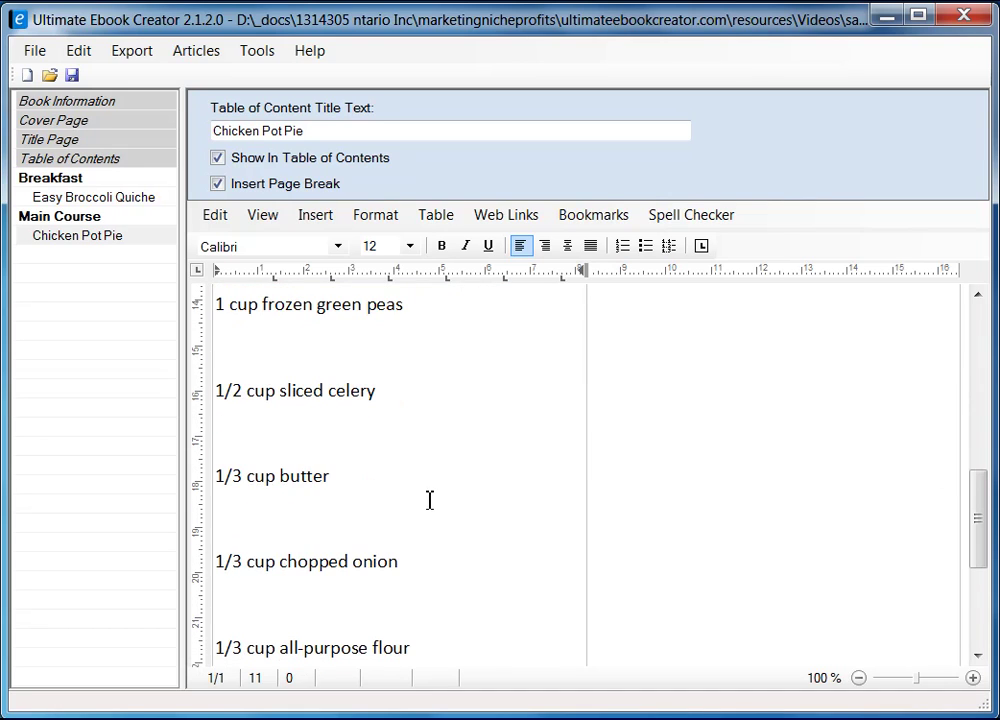
key(ctrl+a)
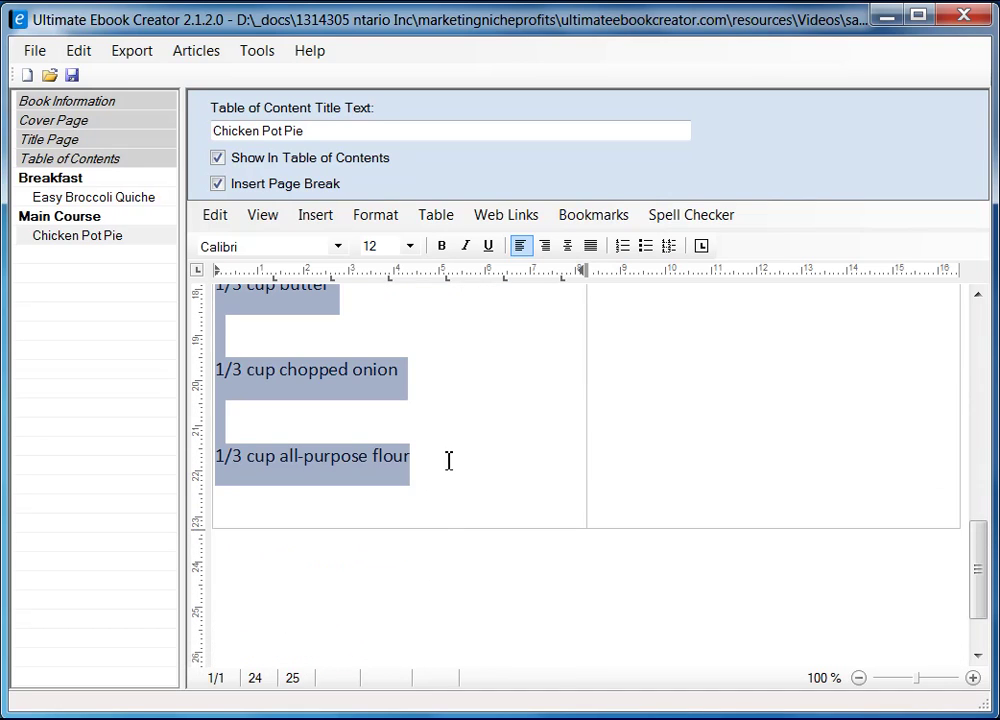
scroll(498, 479, up, 10)
scroll(498, 480, down, 3)
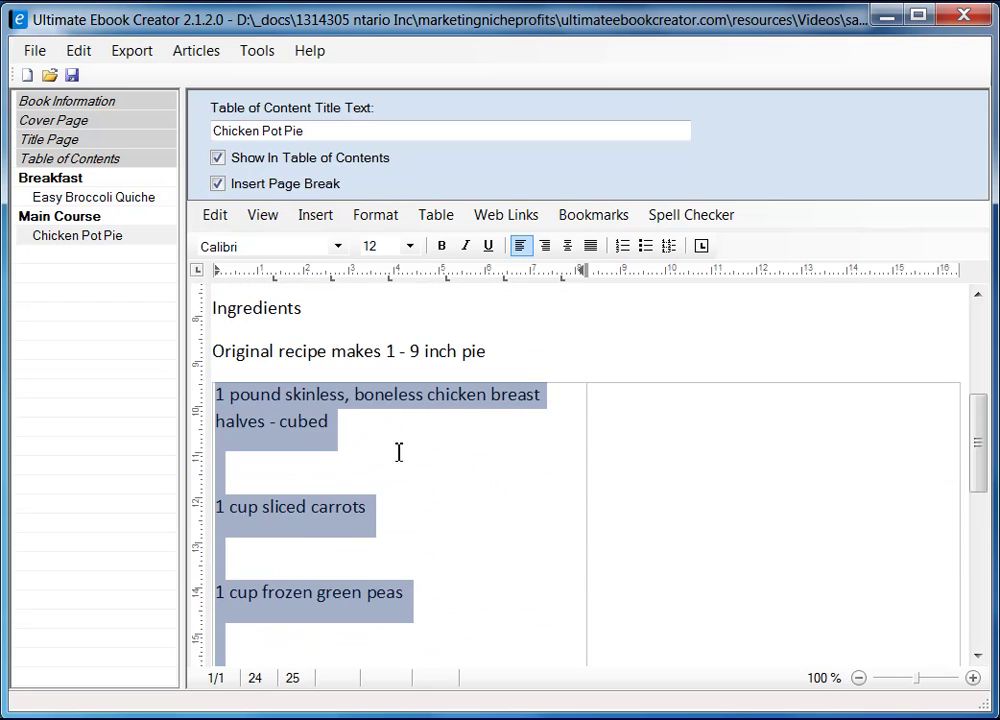
- Change the selected left-column ingredients' line spacing from 1.15 multiple to Single
click(385, 214)
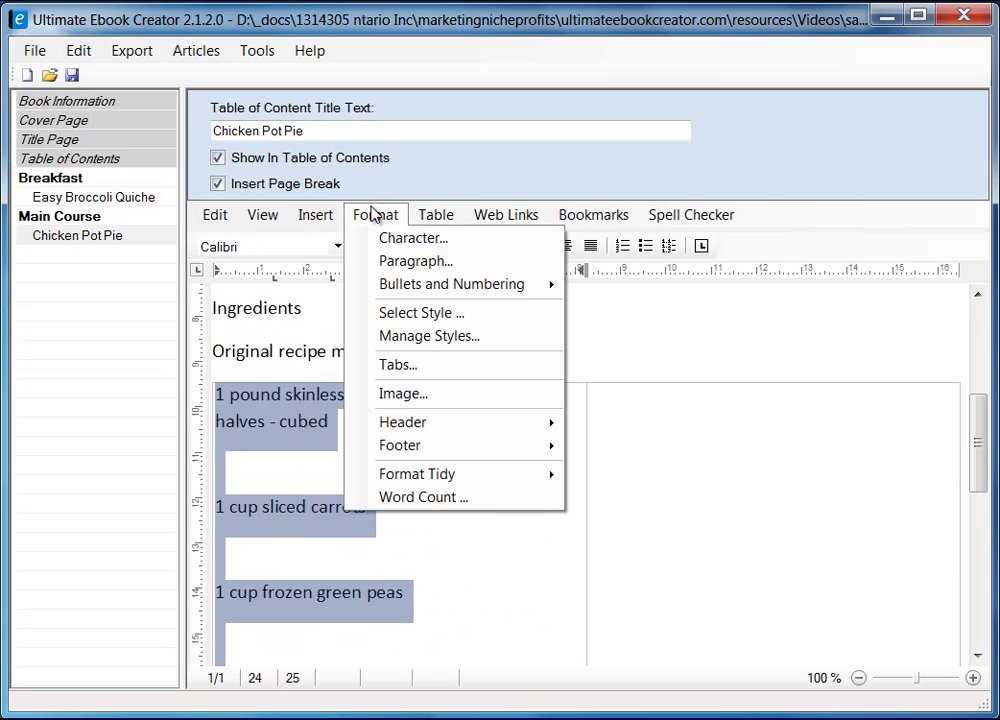
click(405, 262)
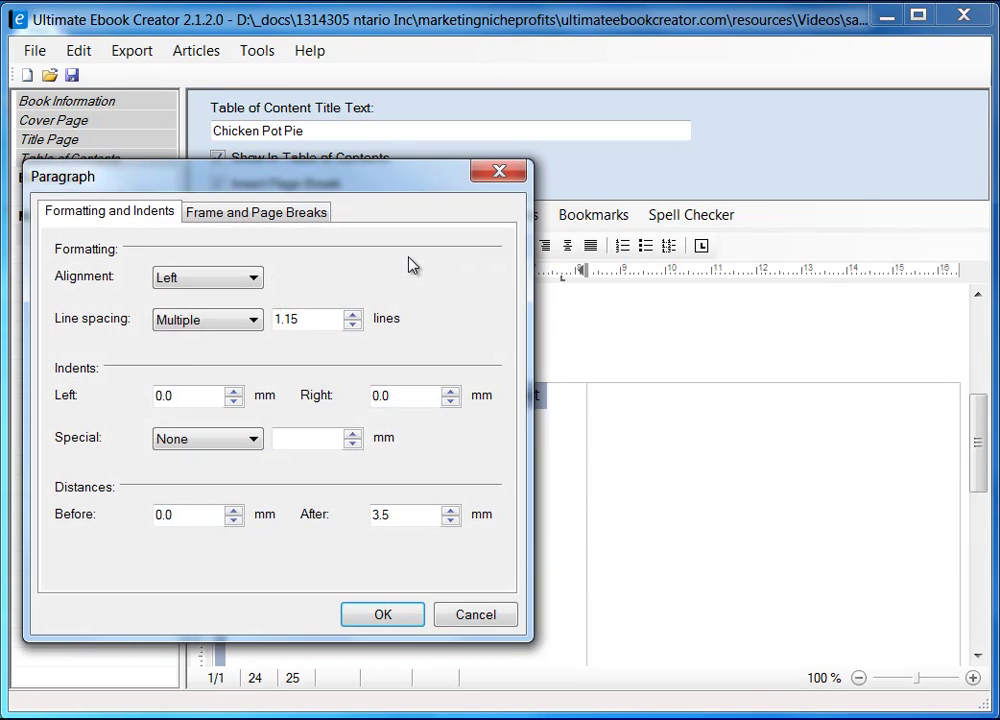
click(212, 321)
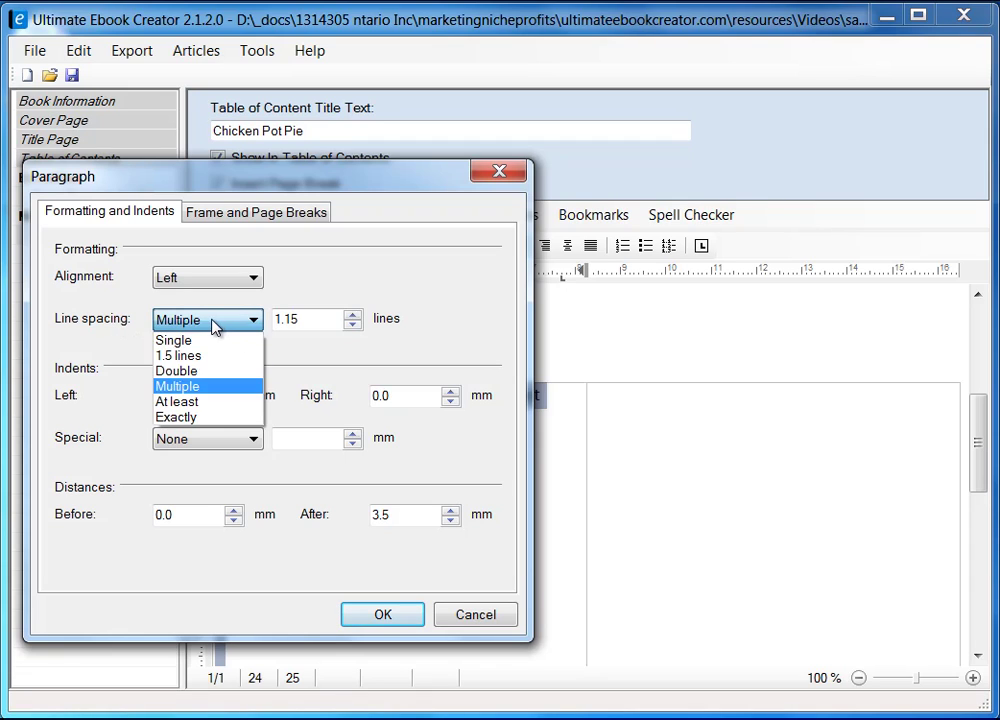
click(207, 342)
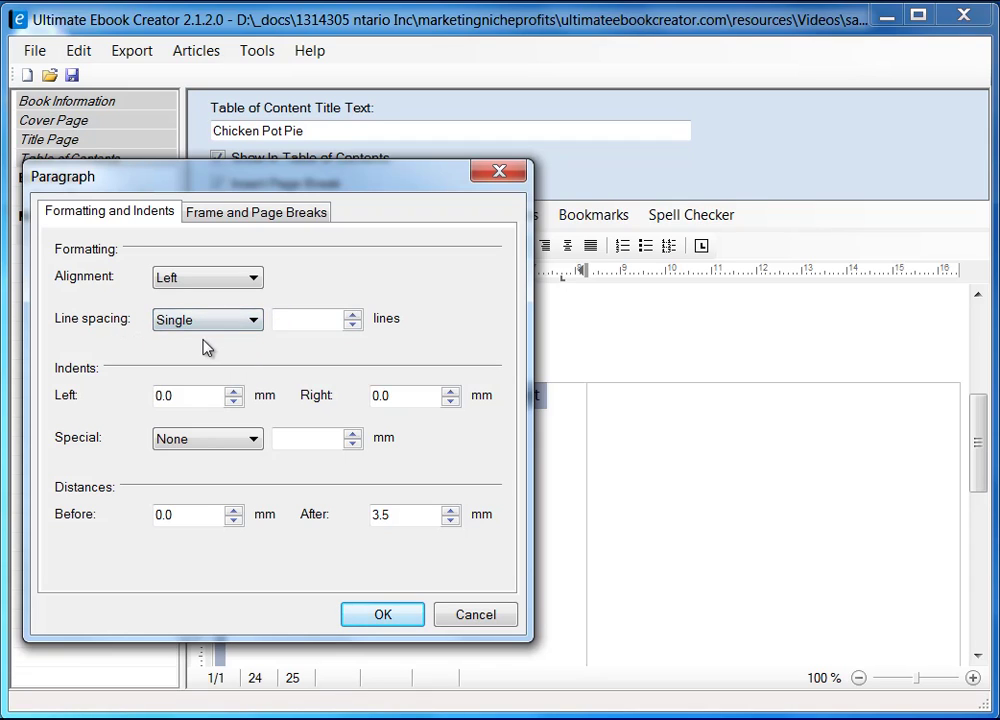
click(405, 606)
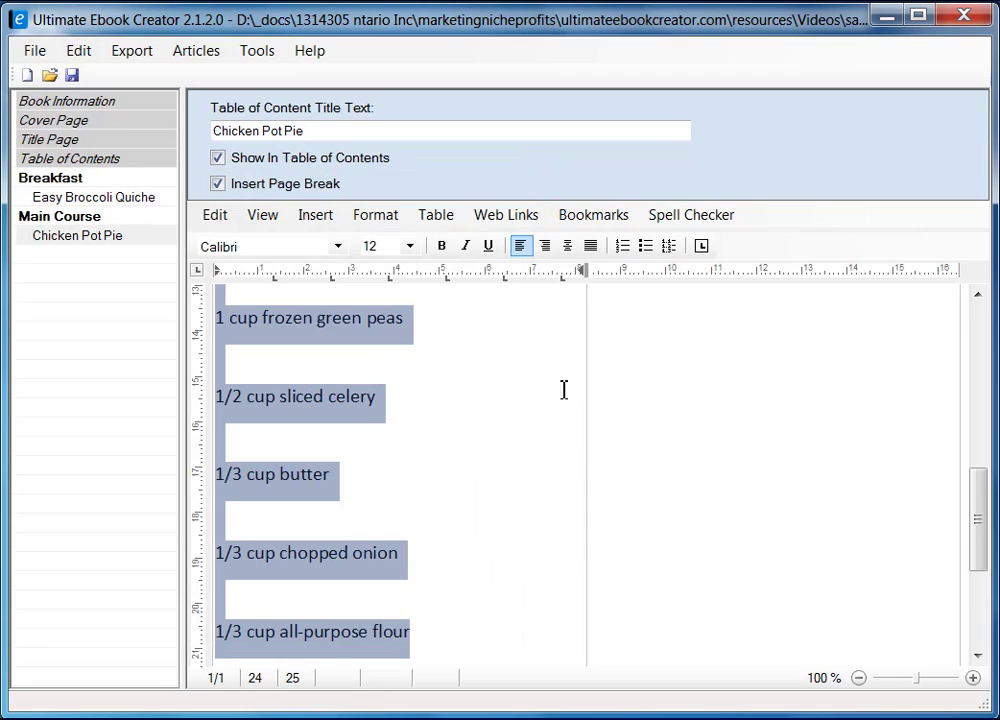
- Set the left-column ingredient list's font to Arial
scroll(463, 473, up, 3)
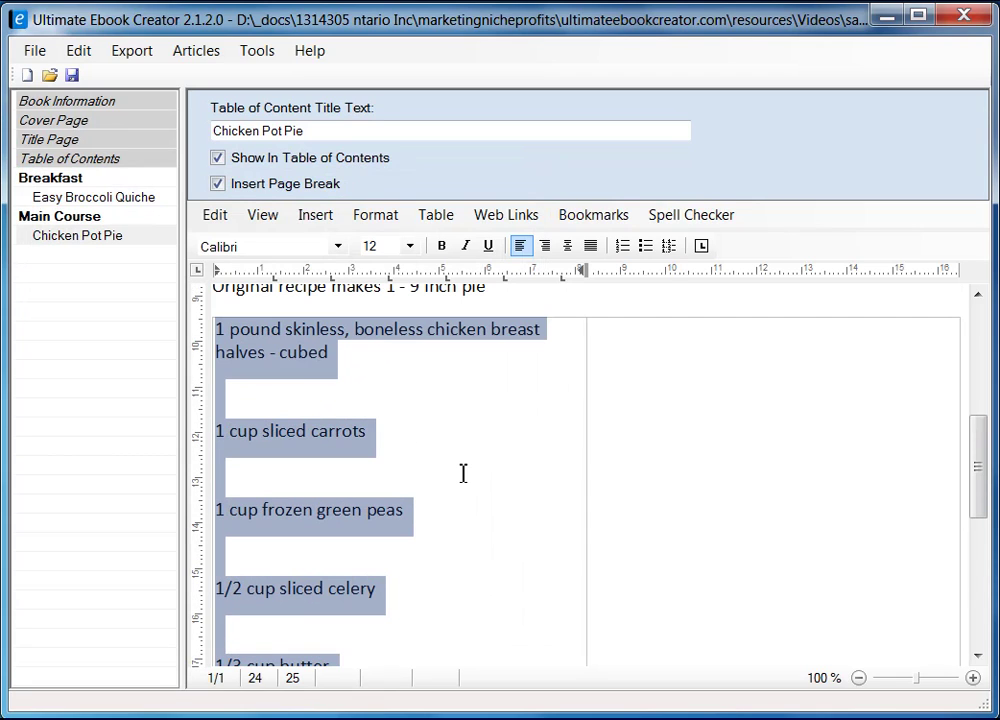
click(337, 246)
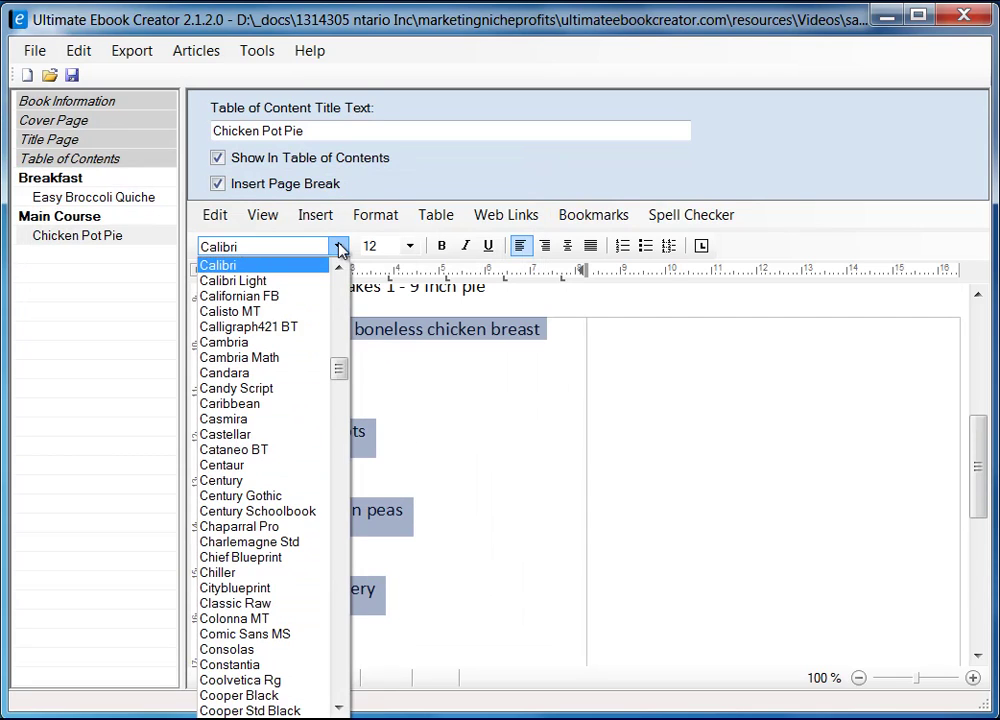
drag(340, 366, 340, 310)
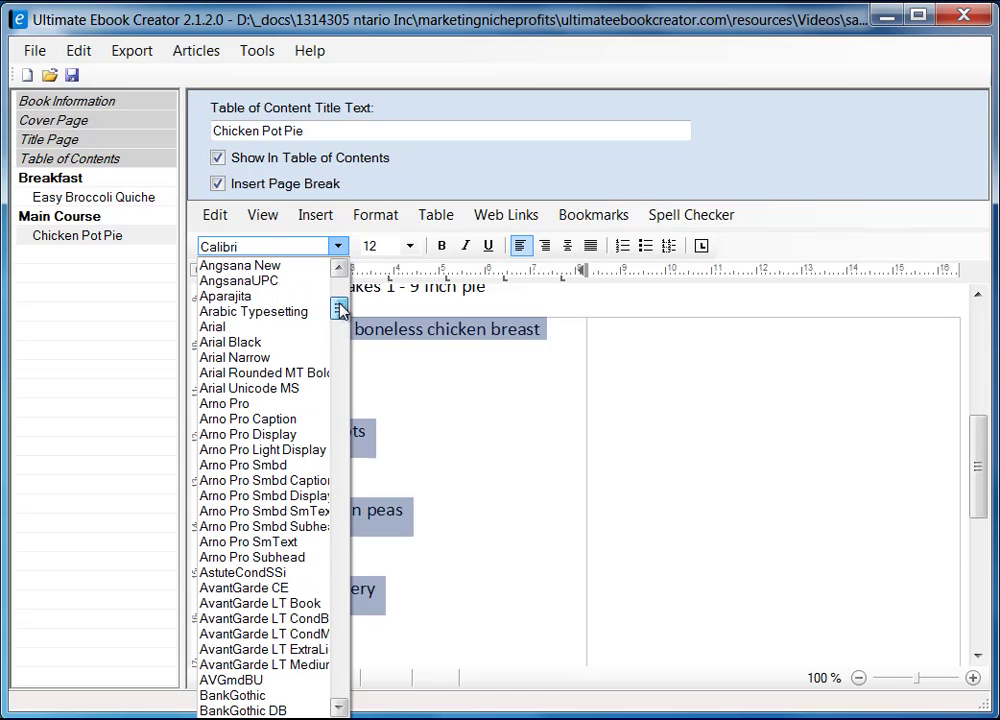
click(300, 327)
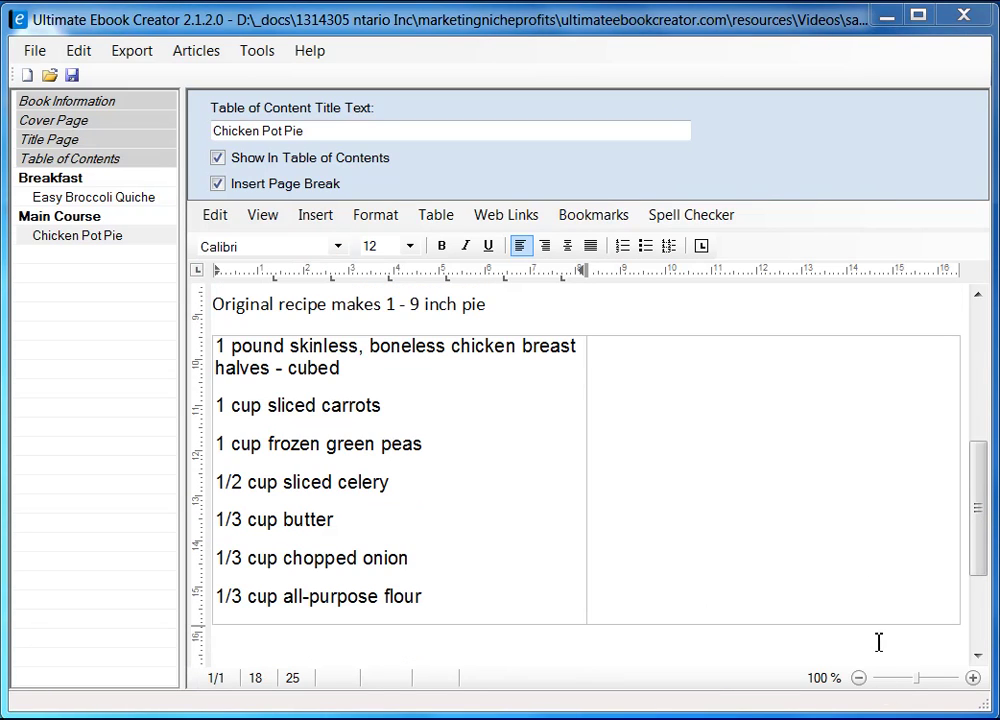
mouse_move(984, 526)
mouse_down()
mouse_move(982, 508)
mouse_move(978, 524)
mouse_up()
click(716, 406)
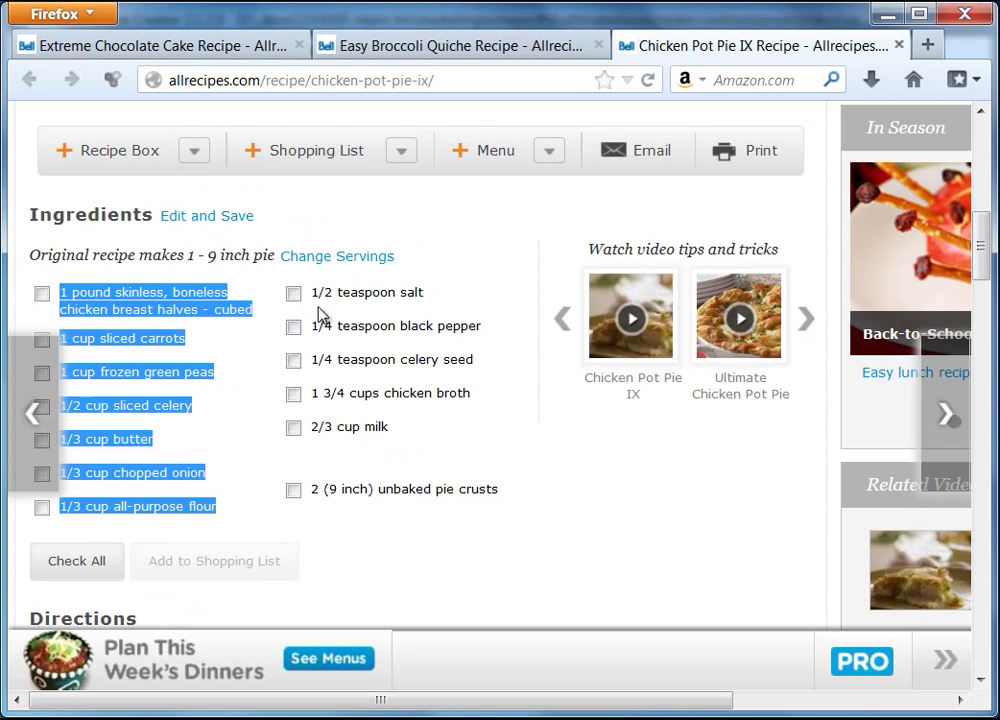
- Copy the right Allrecipes ingredient column, from 1/2 teaspoon salt through the unbaked pie crusts
drag(312, 293, 508, 498)
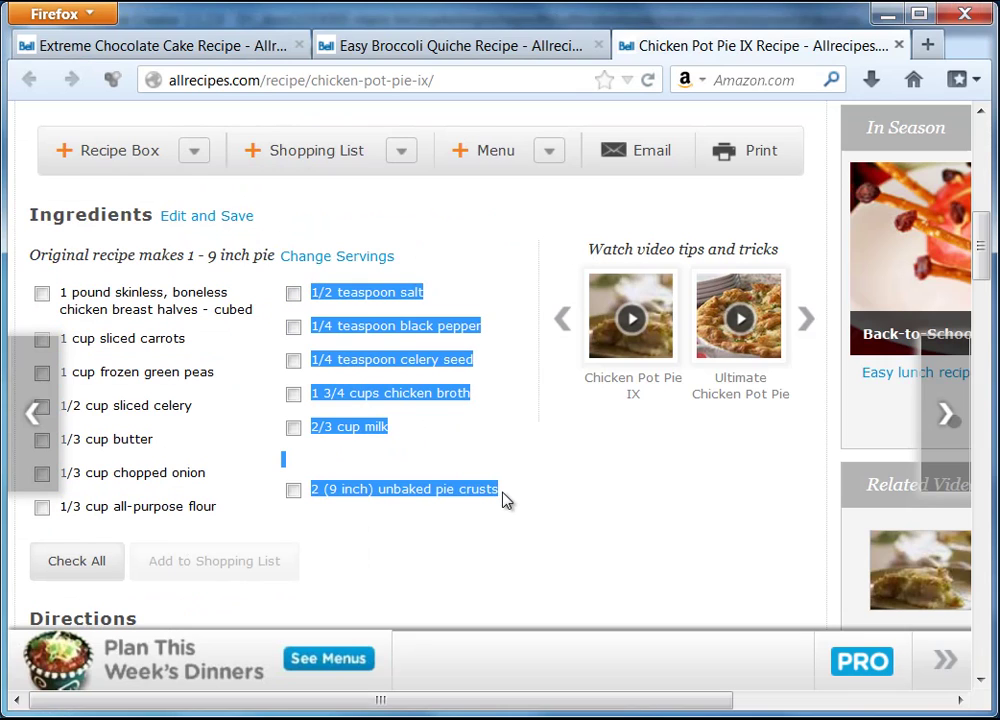
right_click(433, 332)
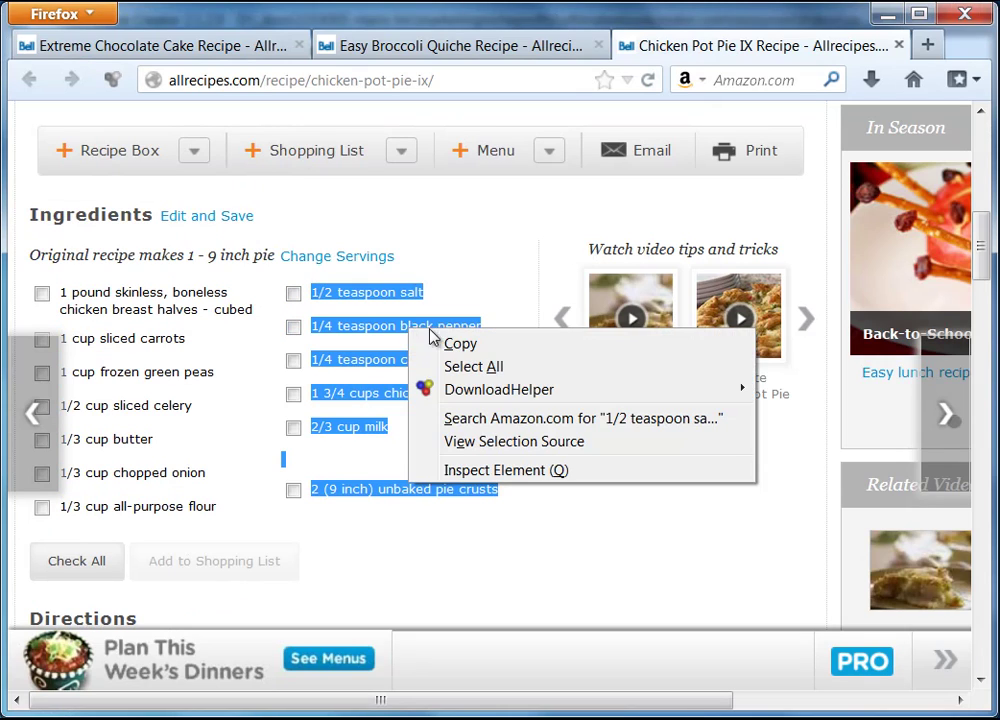
click(452, 342)
click(897, 17)
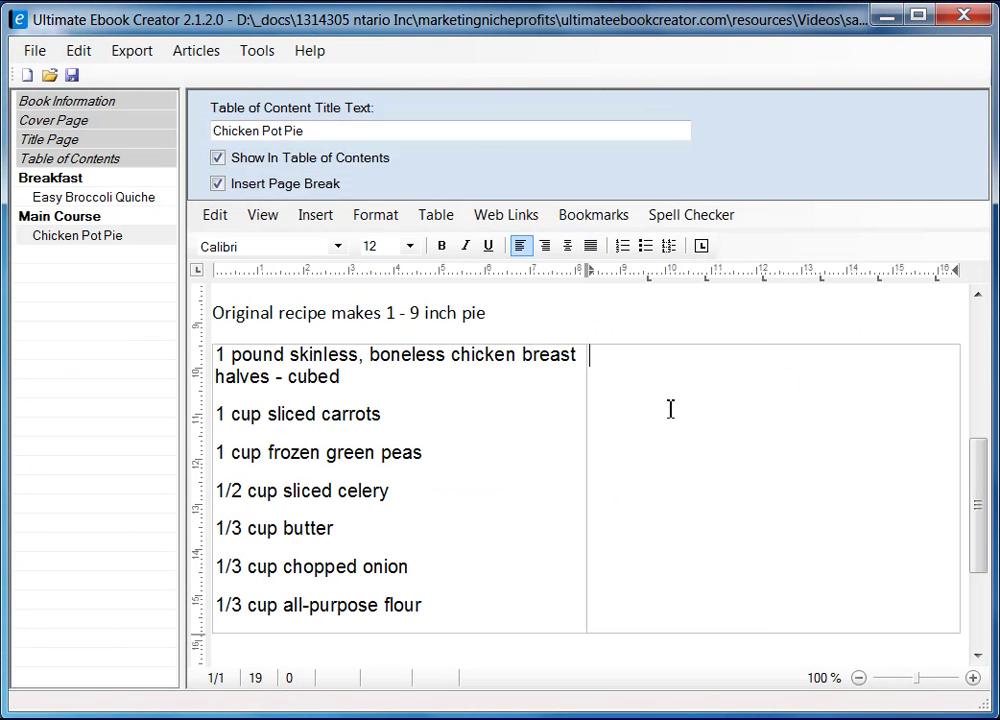
- Paste the salt-to-pie-crusts ingredients into the table's right cell as unformatted text
right_click(653, 379)
mouse_move(857, 433)
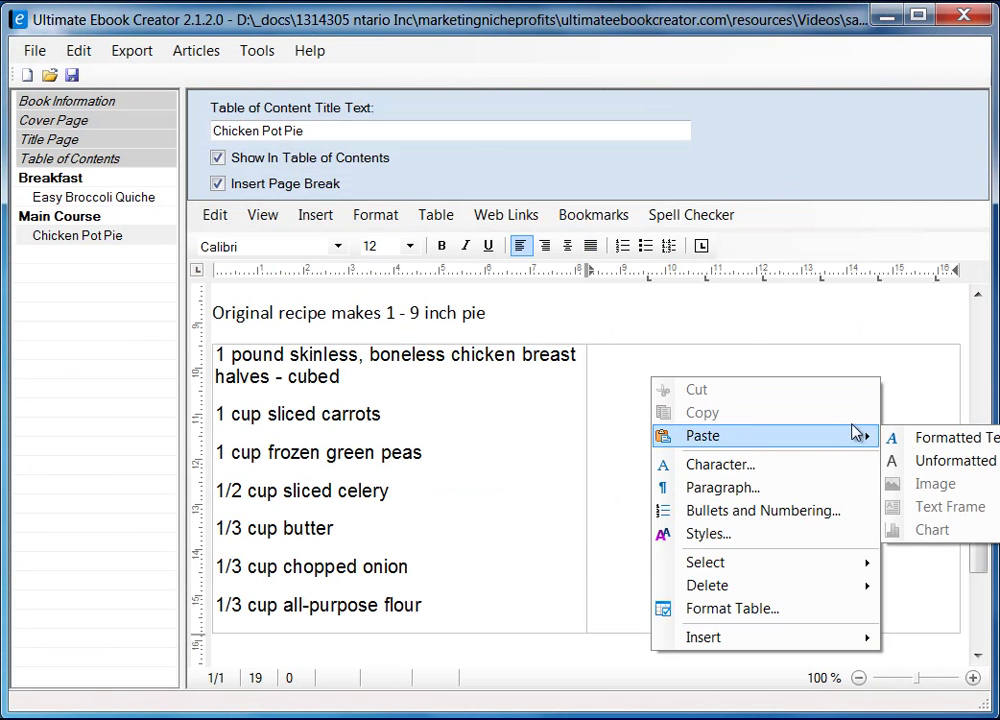
click(935, 461)
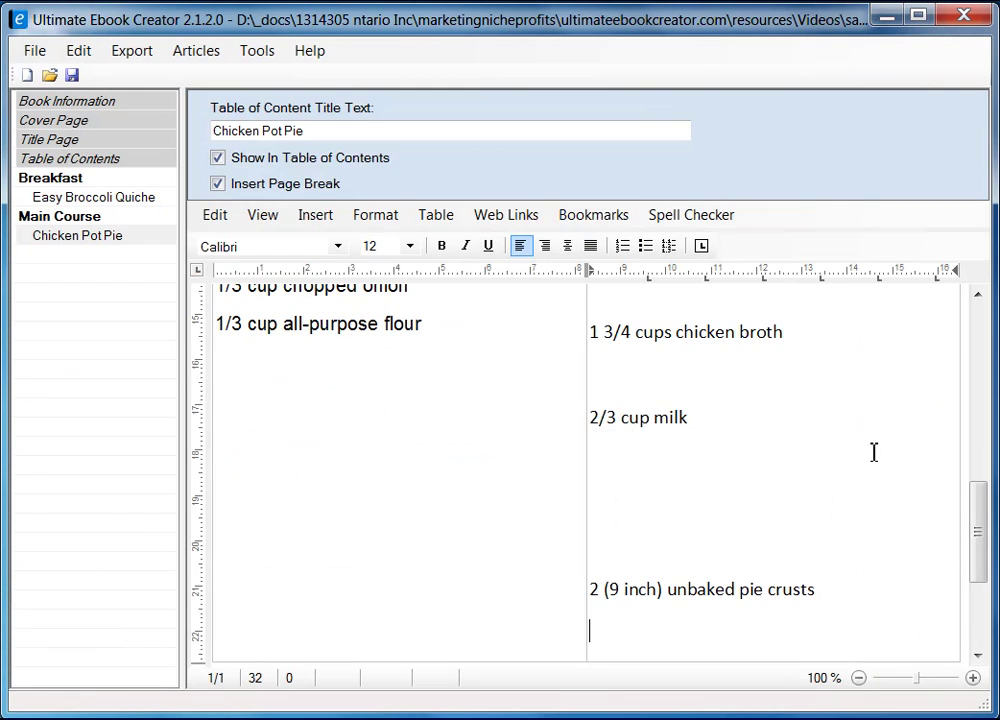
drag(975, 563, 975, 478)
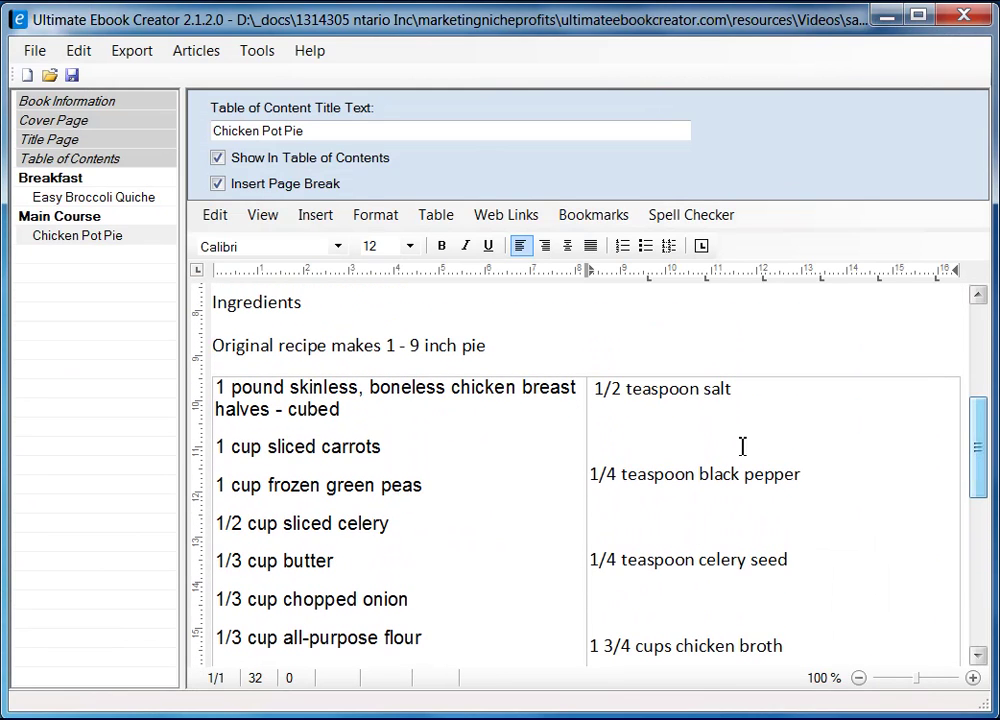
click(600, 390)
- Set the right-column ingredients' paragraph line spacing to Single
right_click(636, 400)
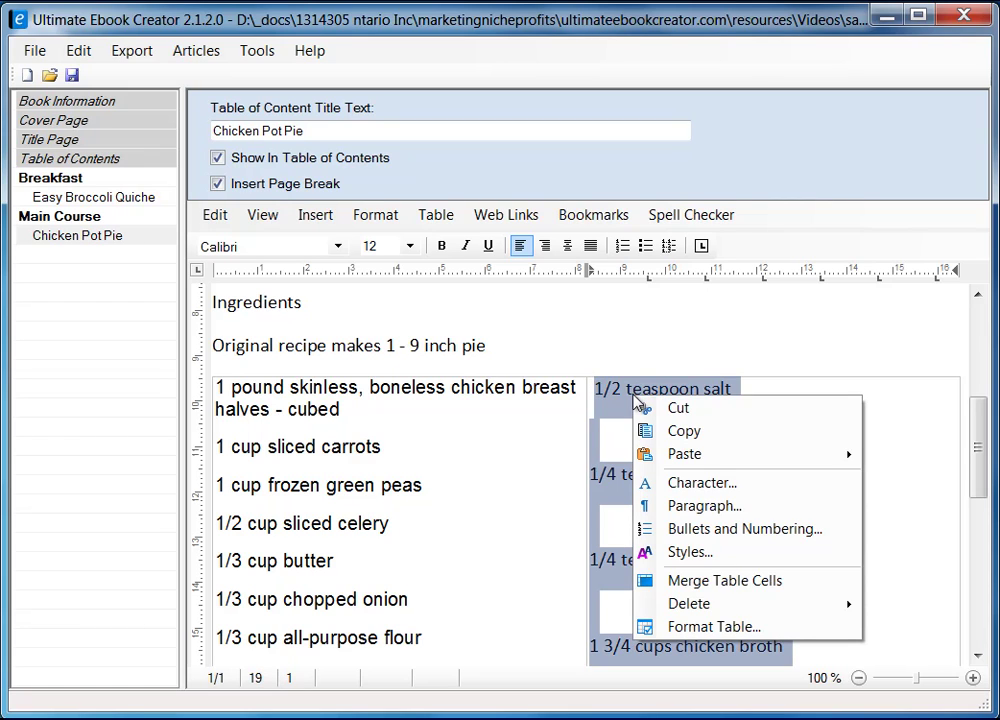
click(705, 506)
drag(377, 176, 519, 170)
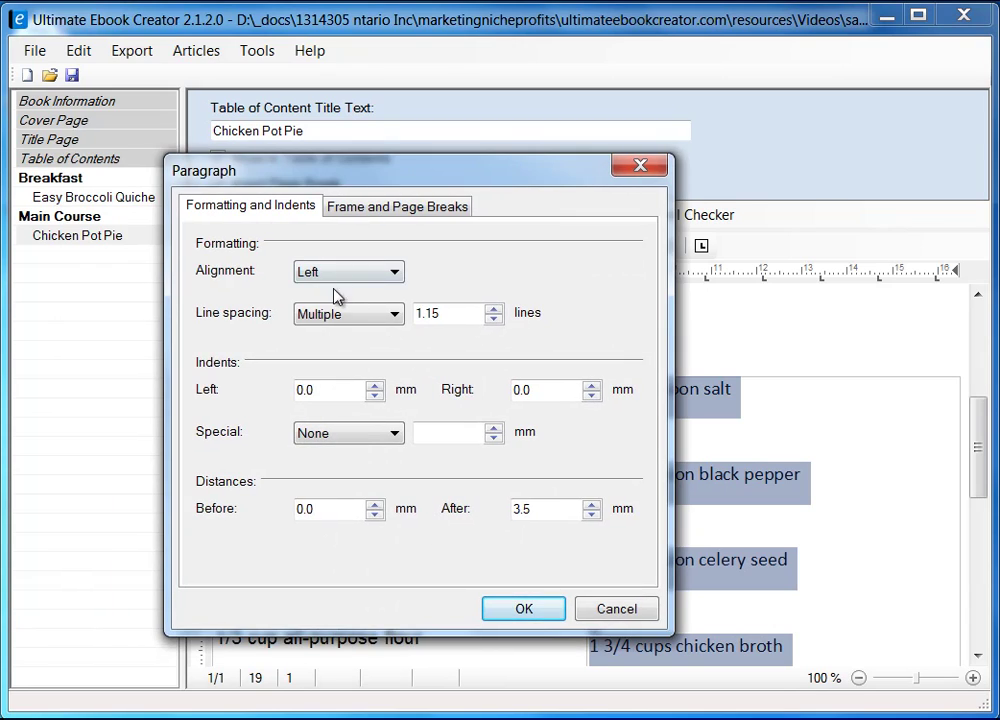
click(352, 315)
click(360, 335)
click(529, 610)
click(813, 456)
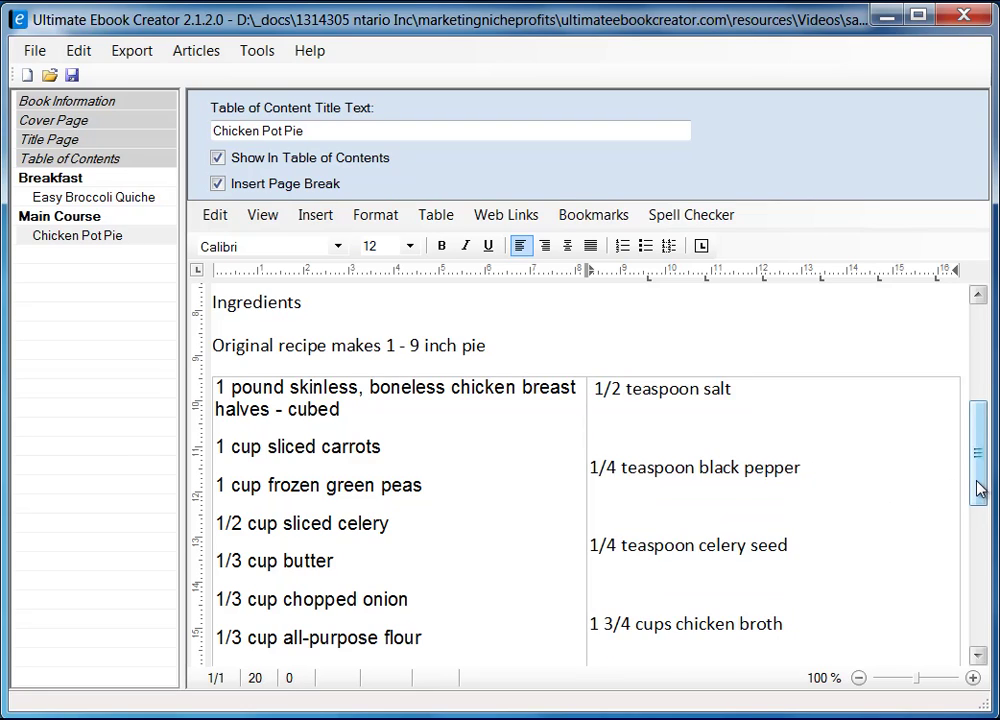
- Remove the space before 1/2 teaspoon salt and the blank lines under salt, pepper, celery seed and broth
scroll(978, 458, up, 2)
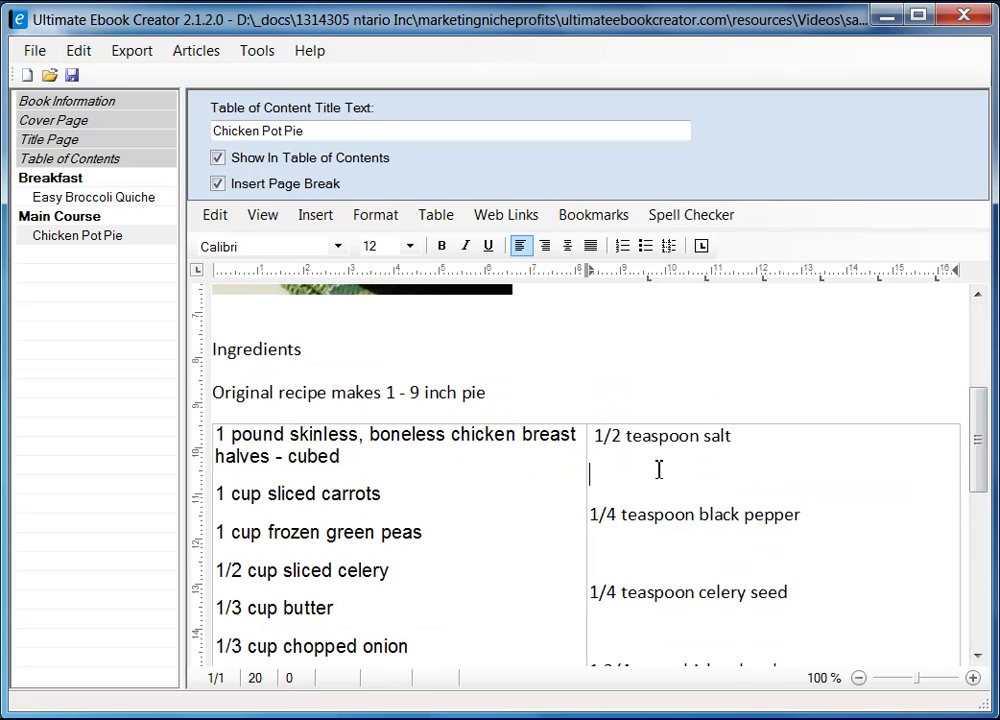
key(Delete)
key(Left)
key(Up)
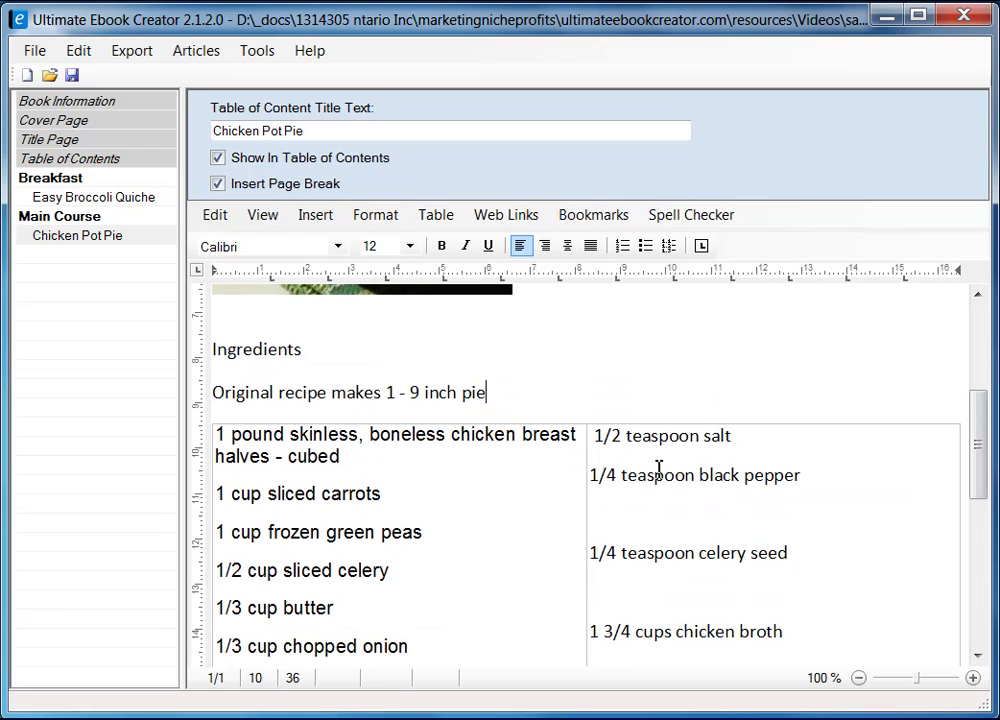
key(Down)
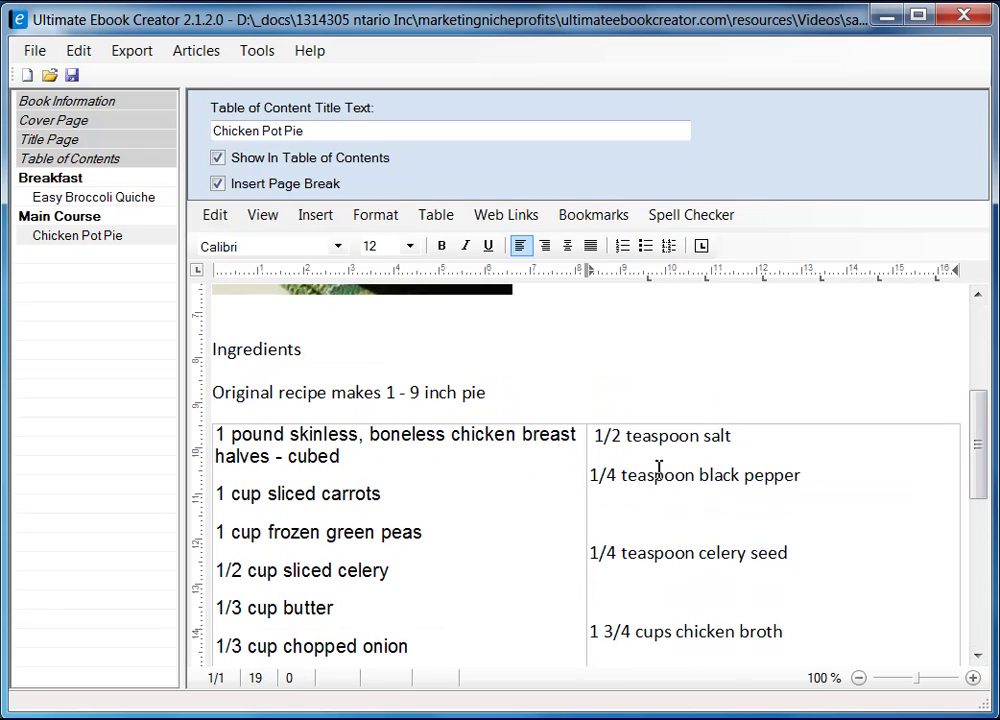
key(Home)
key(Delete)
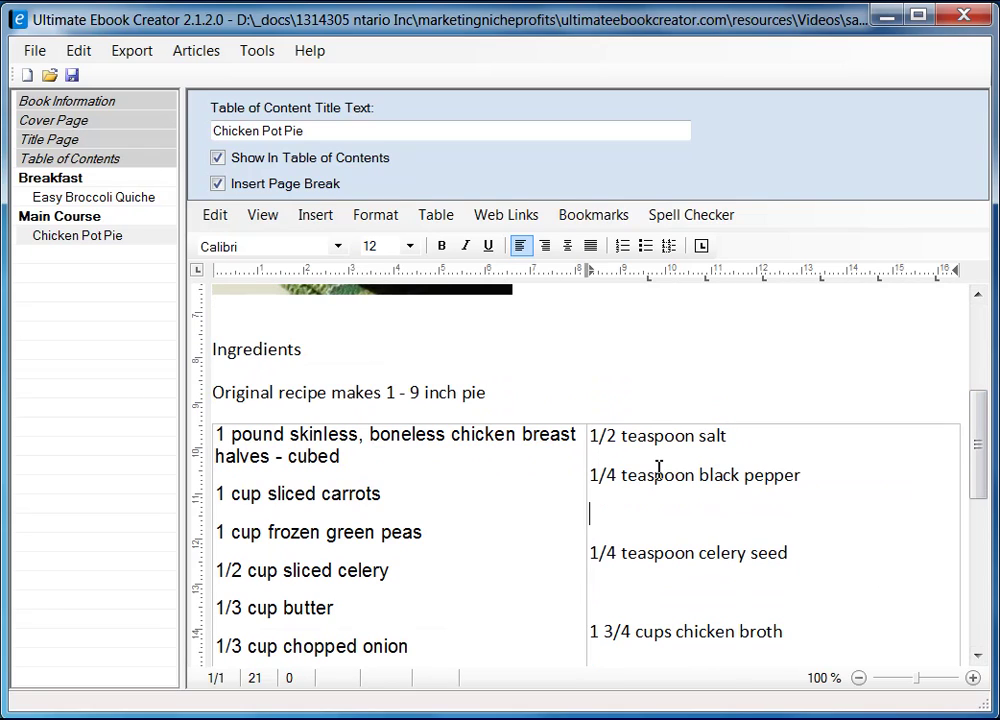
key(Delete)
key(Down)
key(Delete)
key(Down)
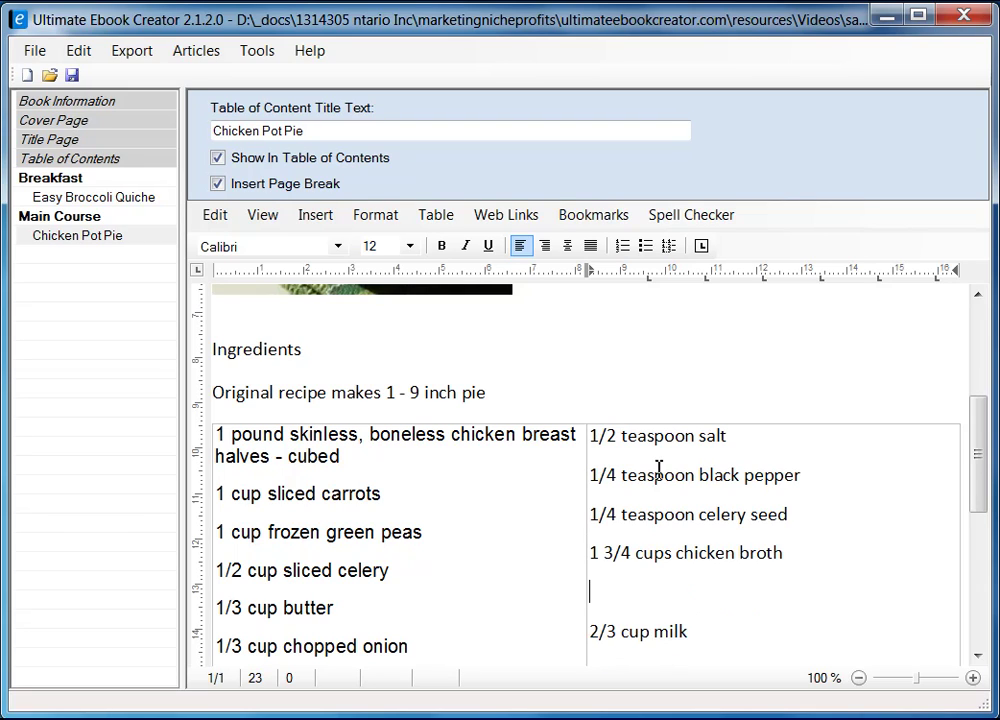
key(Delete)
- Delete the blank lines between the milk and pie crusts lines and the trailing empty line
scroll(665, 530, down, 4)
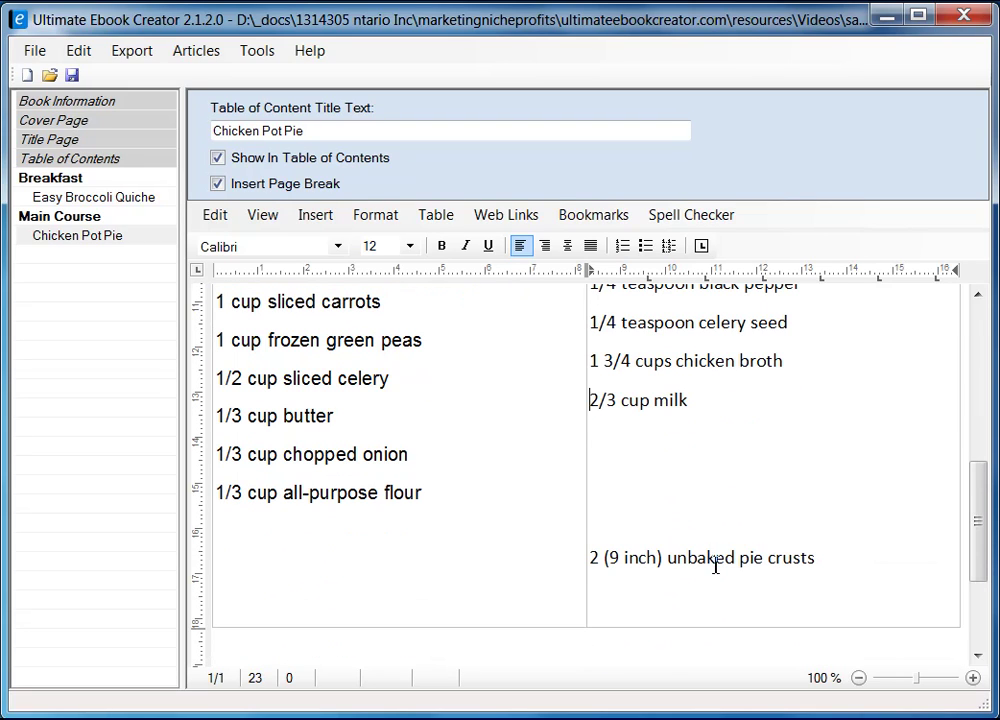
click(622, 400)
click(753, 413)
key(Return)
key(Delete)
key(Delete)
key(Delete)
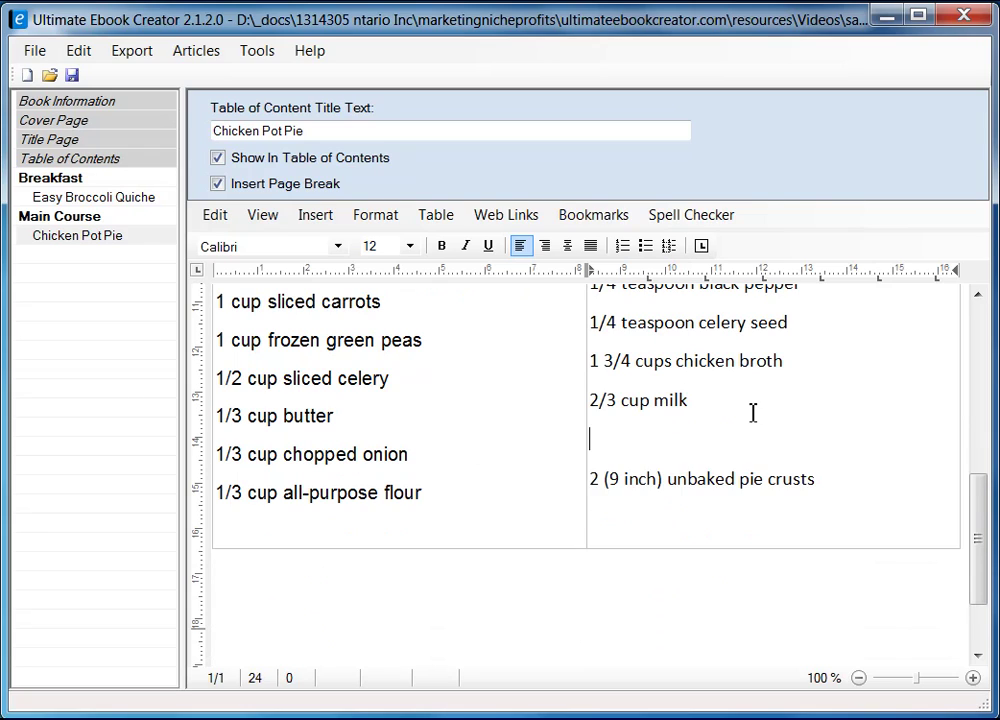
key(Down)
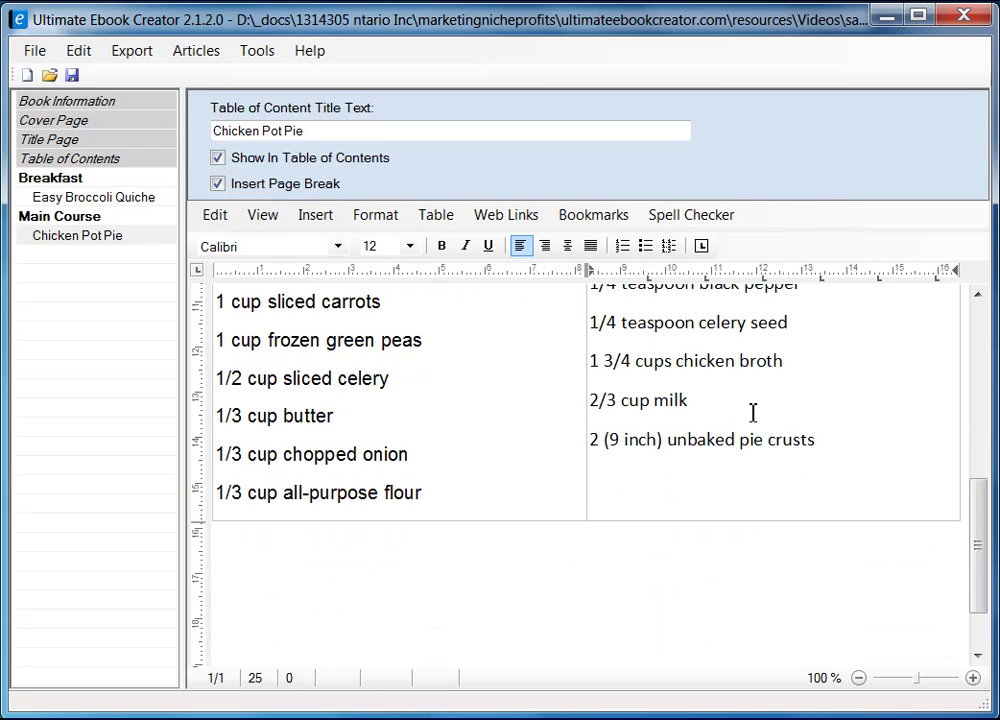
key(BackSpace)
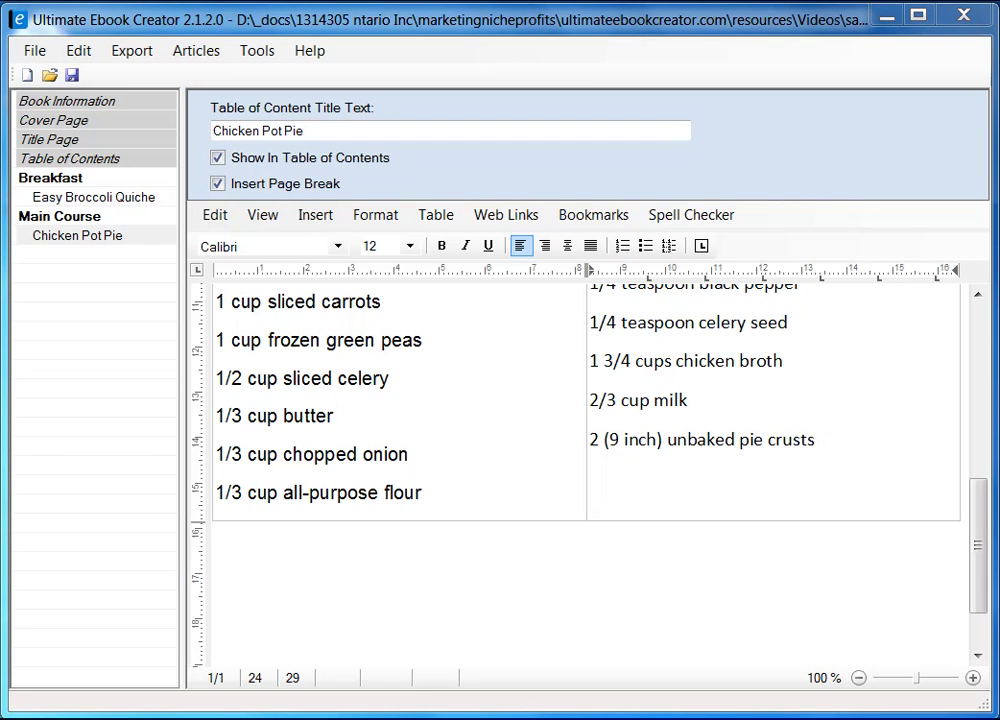
- Shift the table's middle column border rightward, check both columns' fonts, and select the right-column ingredients
drag(982, 535, 977, 507)
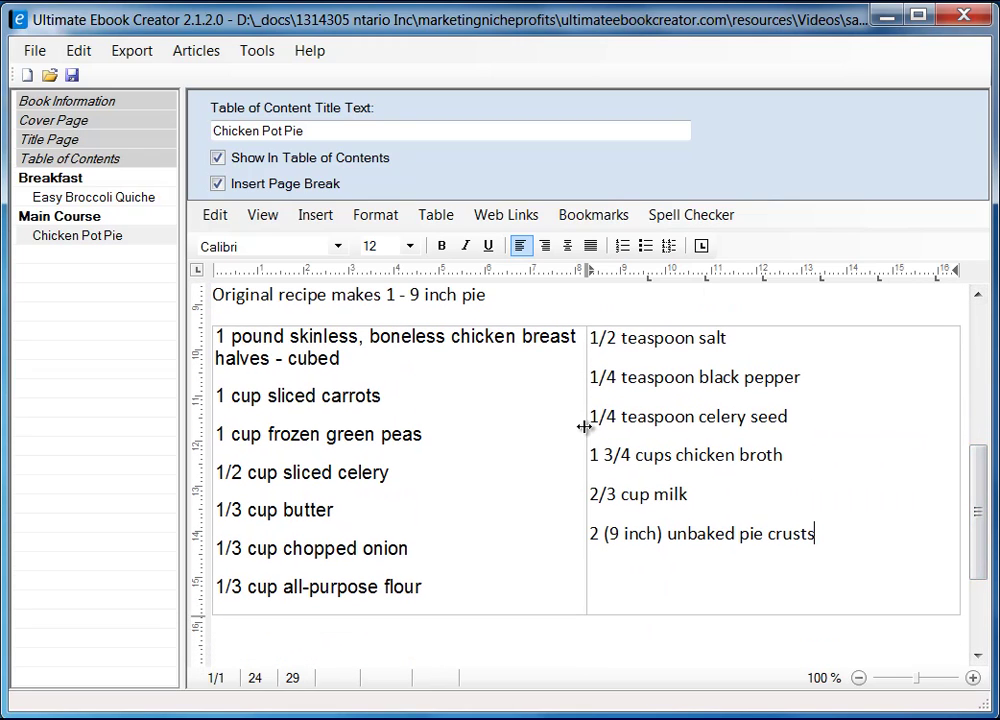
drag(588, 426, 673, 415)
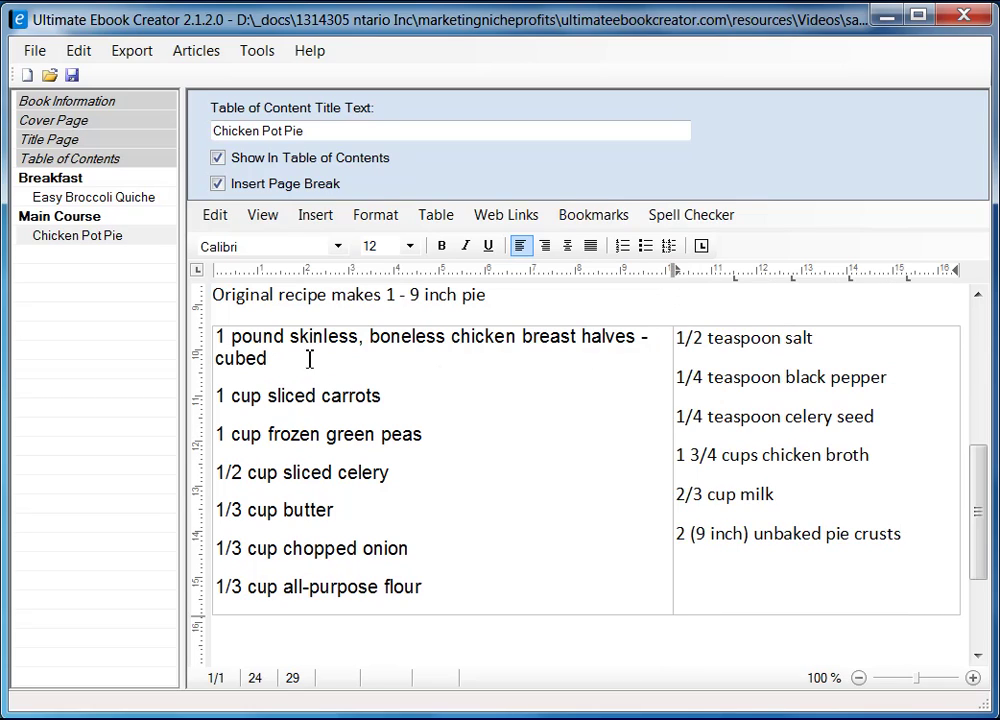
click(263, 352)
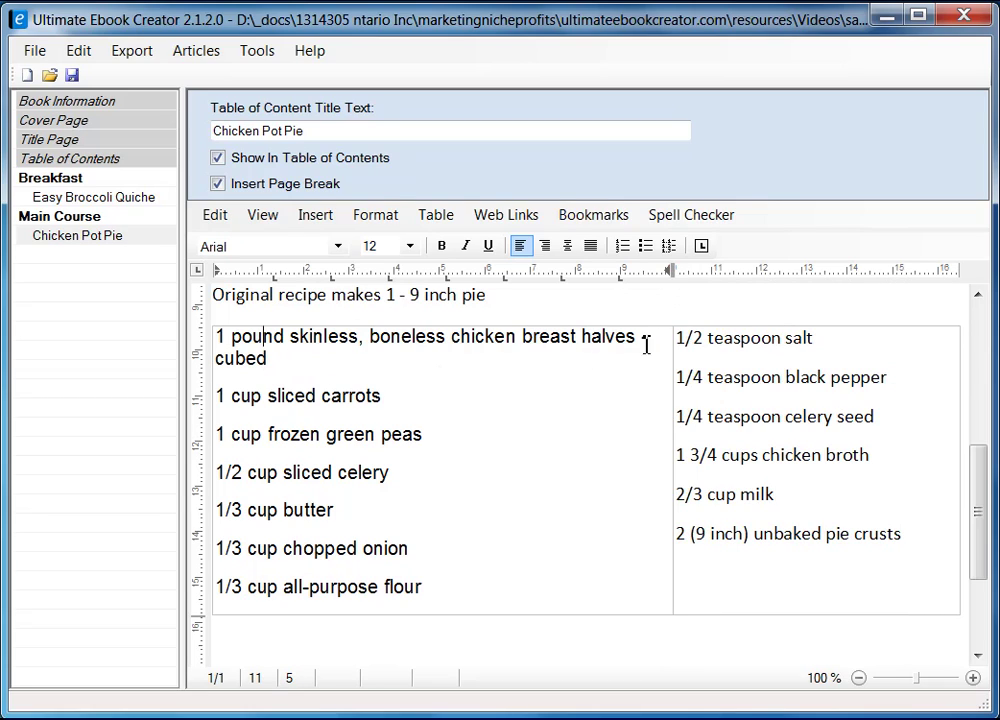
click(692, 343)
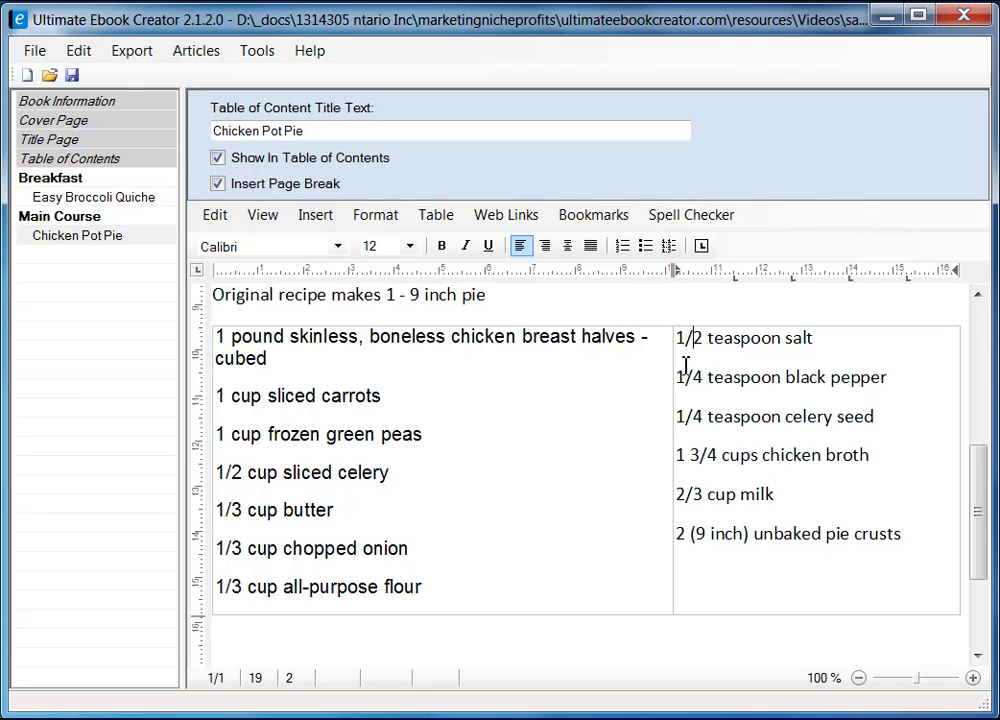
drag(676, 341, 902, 531)
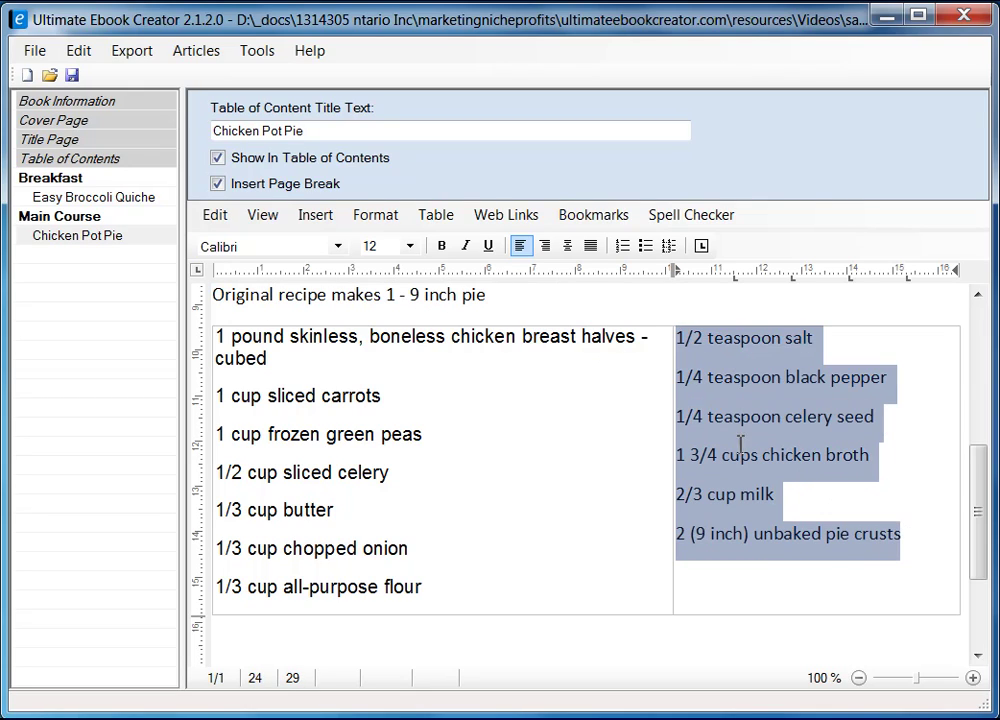
- Set the right-column Chicken Pot Pie ingredients to Arial 10 pt
click(338, 246)
drag(339, 368, 339, 297)
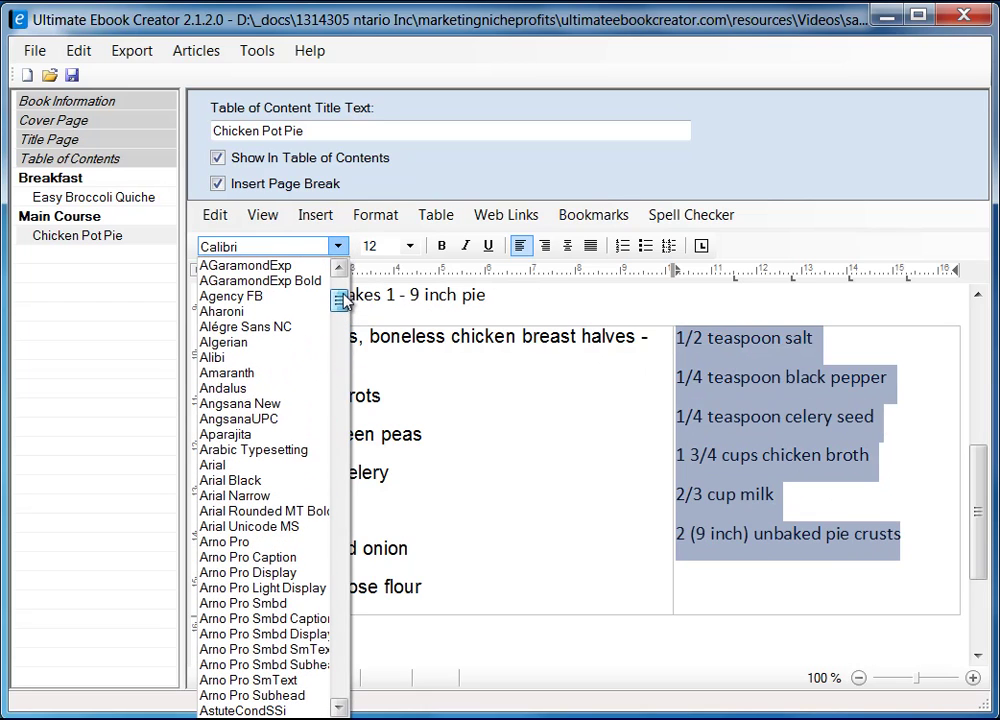
click(272, 463)
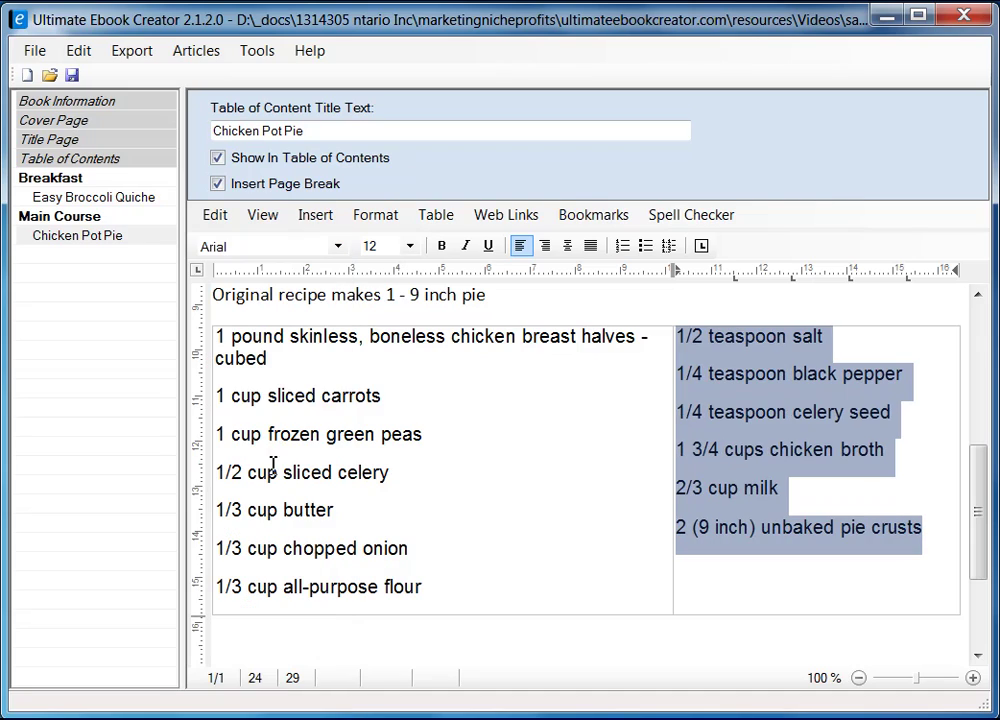
click(409, 248)
click(393, 328)
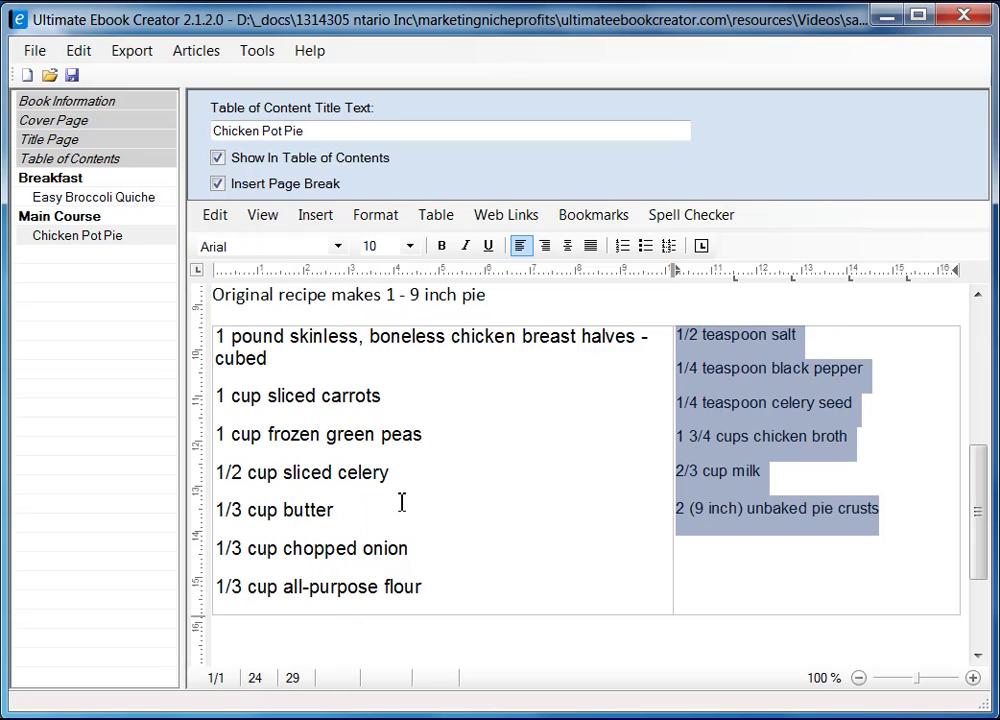
- Set the left-column ingredients to 10 pt as well
click(221, 340)
shift+click(451, 589)
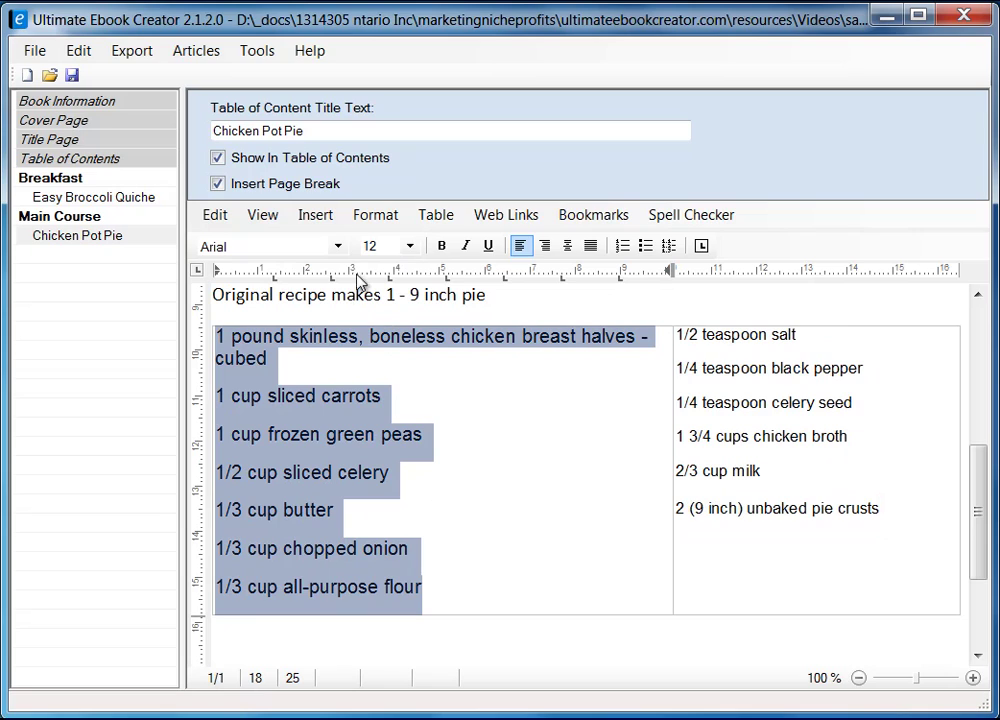
click(409, 246)
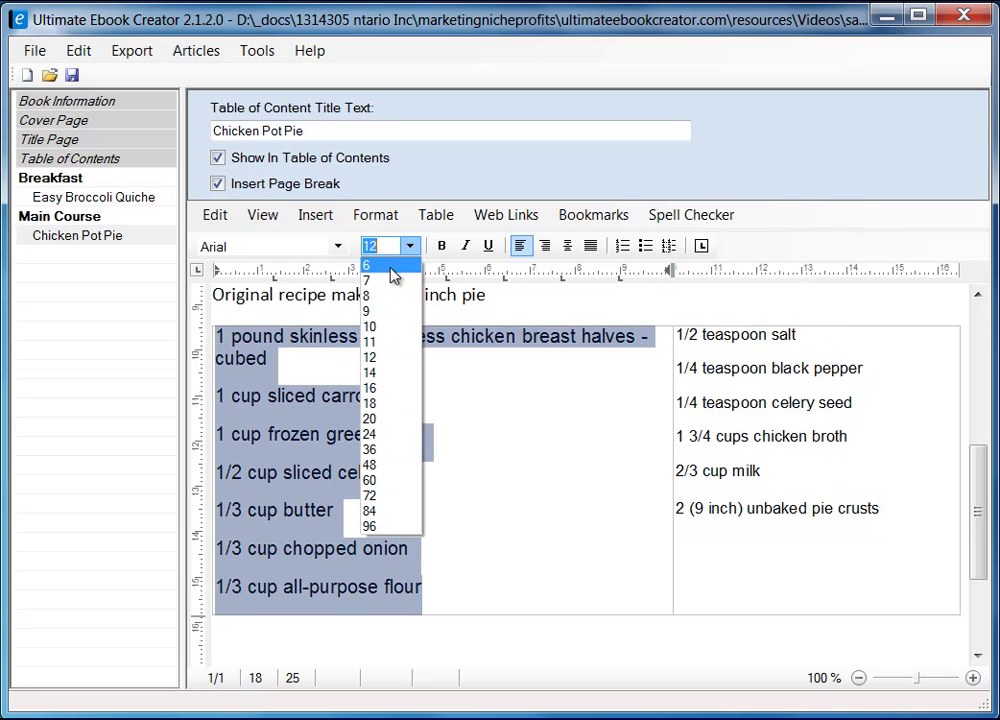
click(388, 335)
click(543, 443)
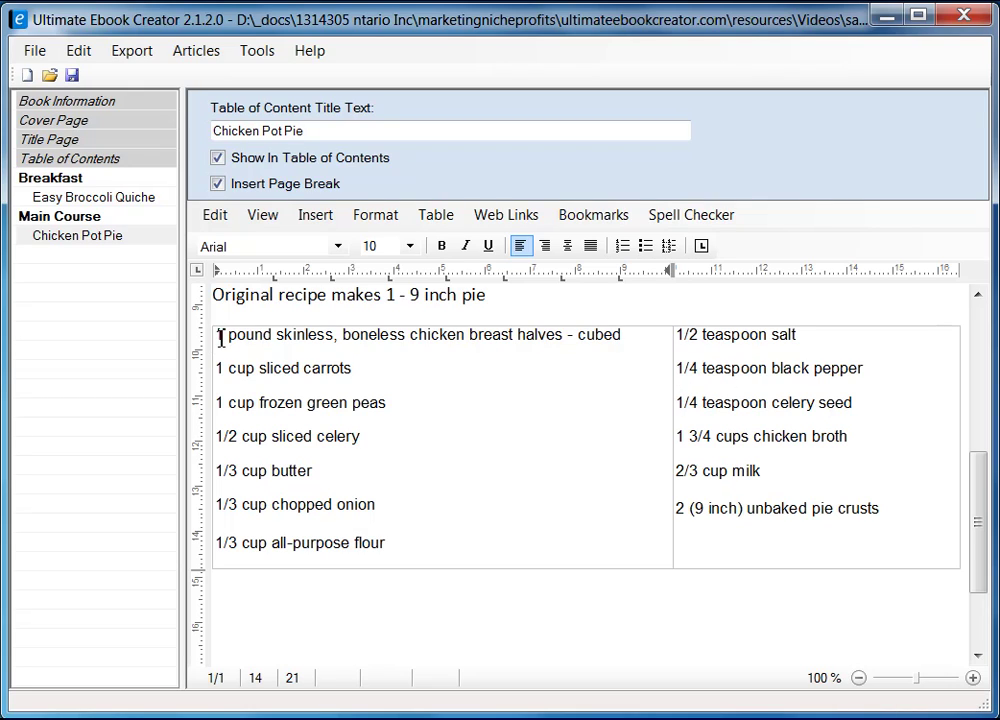
drag(221, 338, 415, 537)
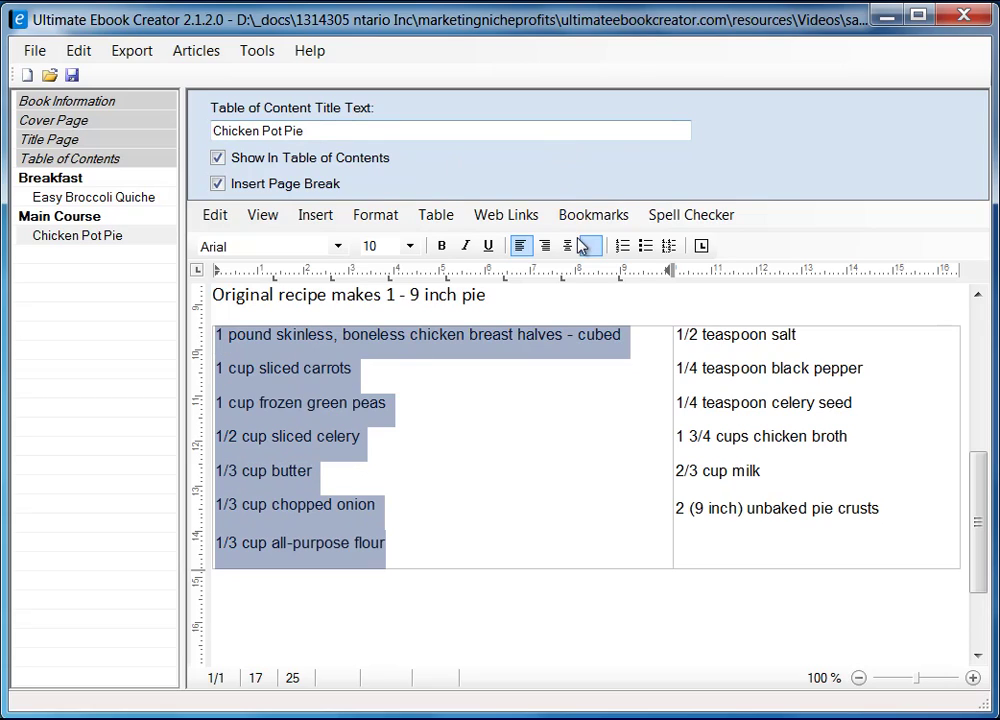
- Bullet both ingredient columns and nudge the column divider slightly right
click(647, 252)
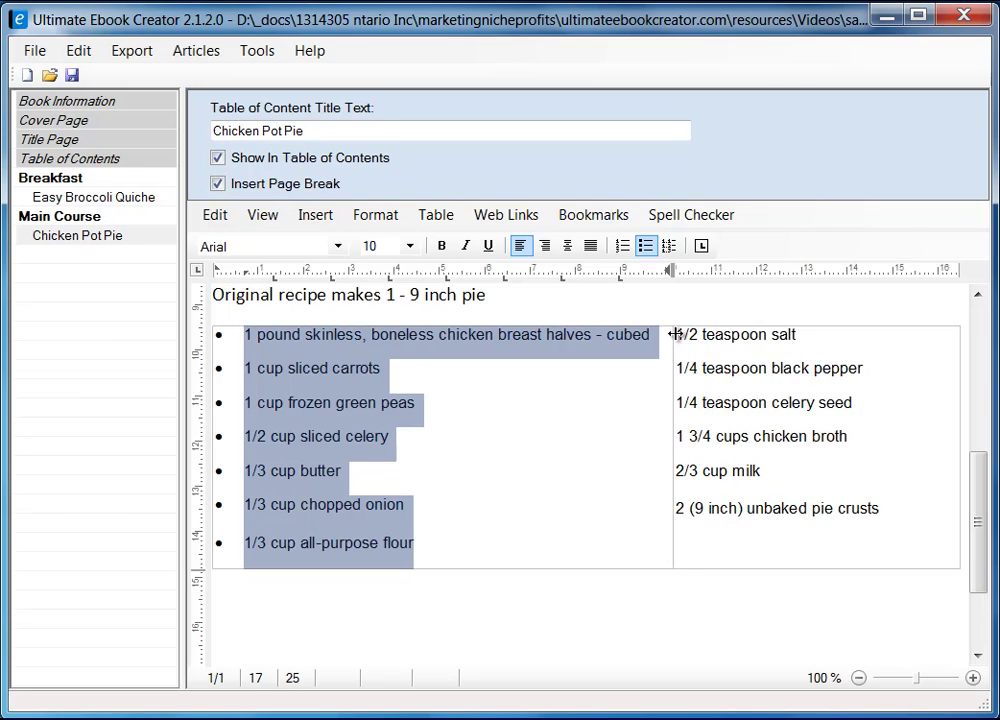
drag(673, 334, 891, 512)
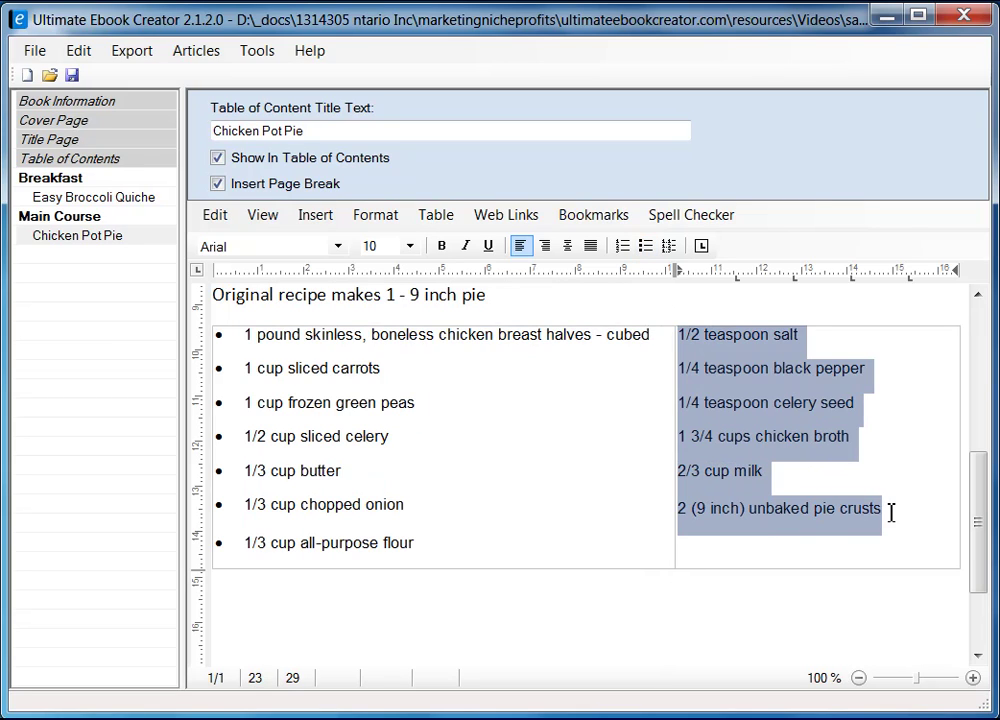
click(651, 258)
click(585, 427)
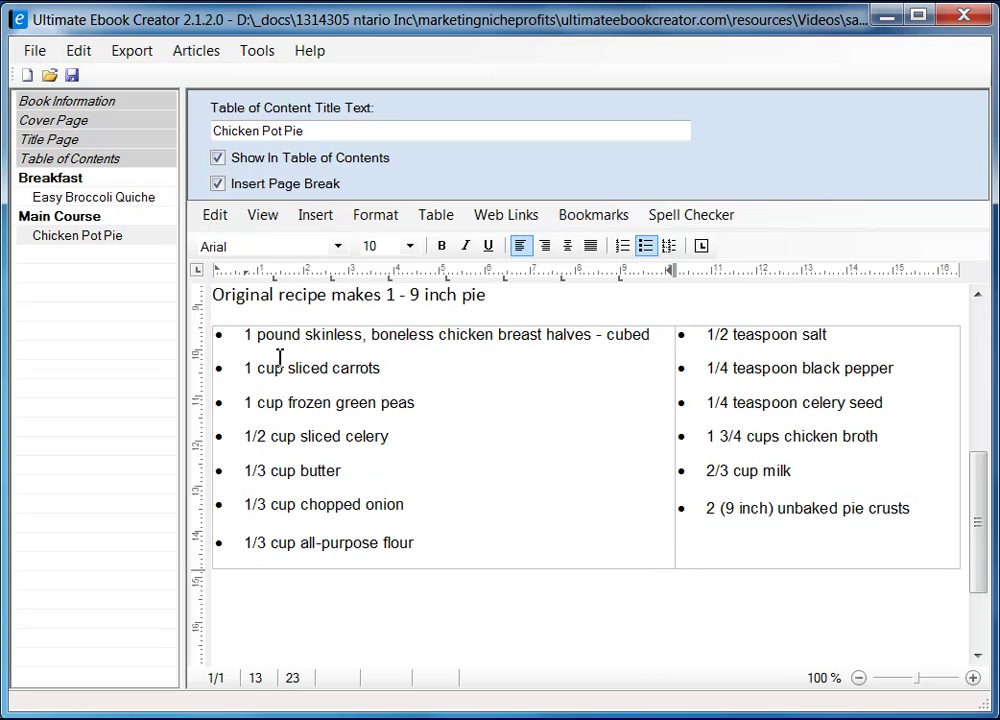
drag(984, 508, 982, 548)
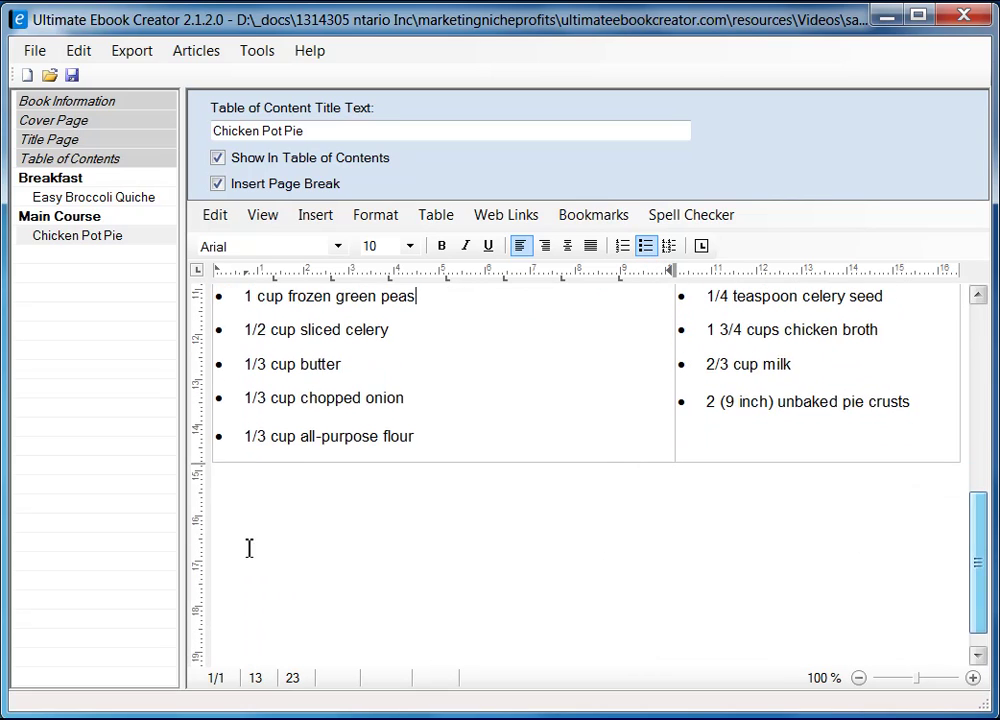
- Add a 'Directons' line below the table, then switch back to the Firefox recipe page
click(266, 506)
key(Return)
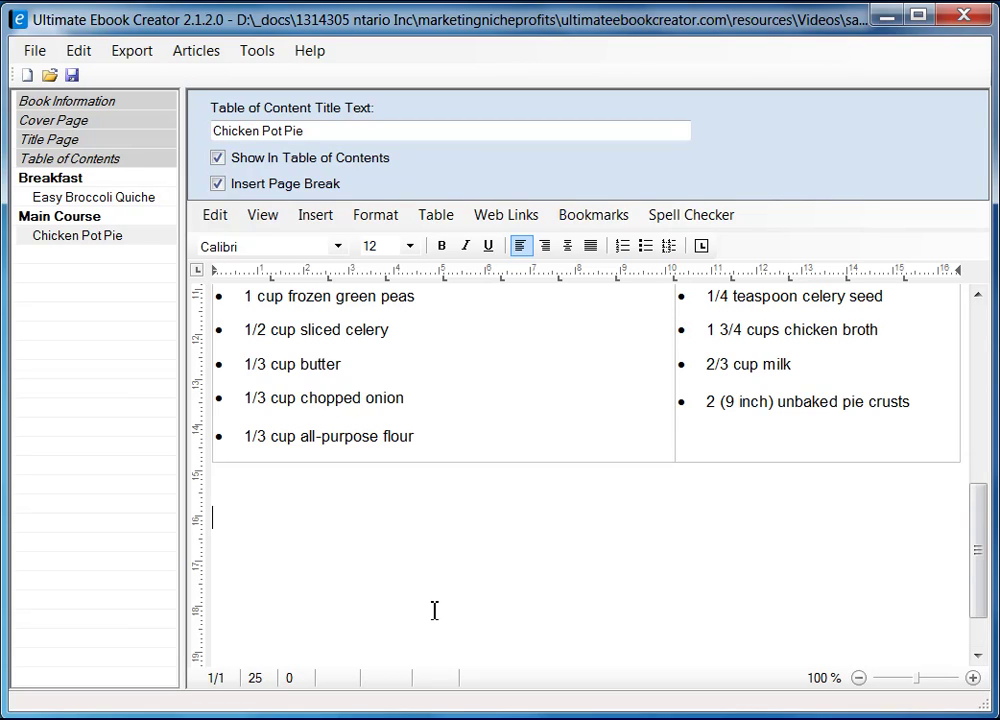
text(Directopms)
key(BackSpace)
key(BackSpace)
key(BackSpace)
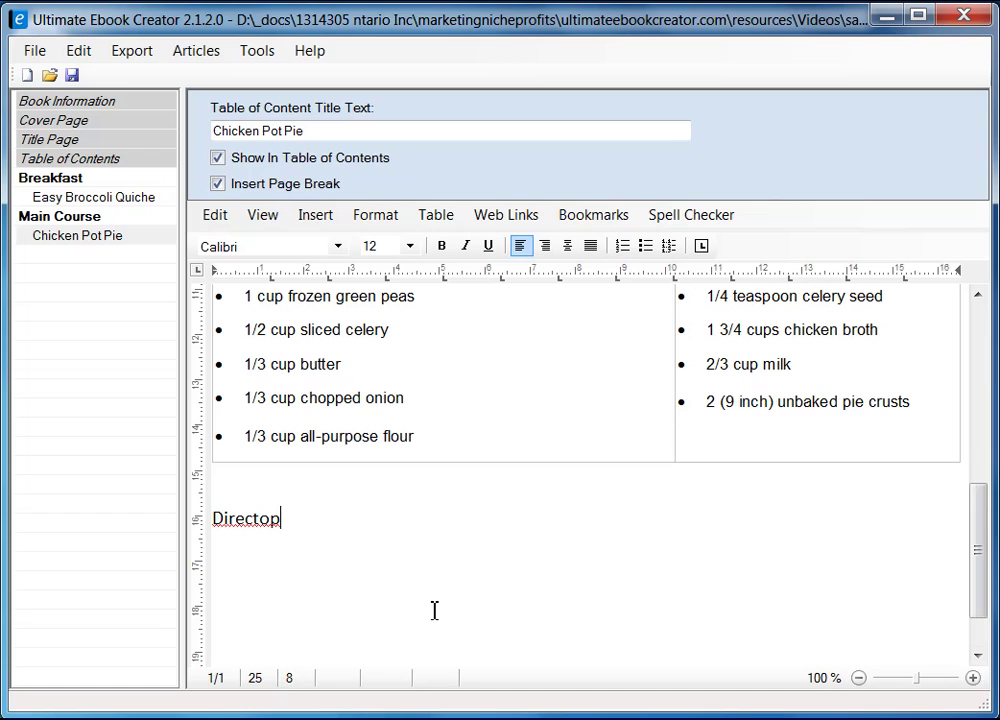
text(ns)
key(Return)
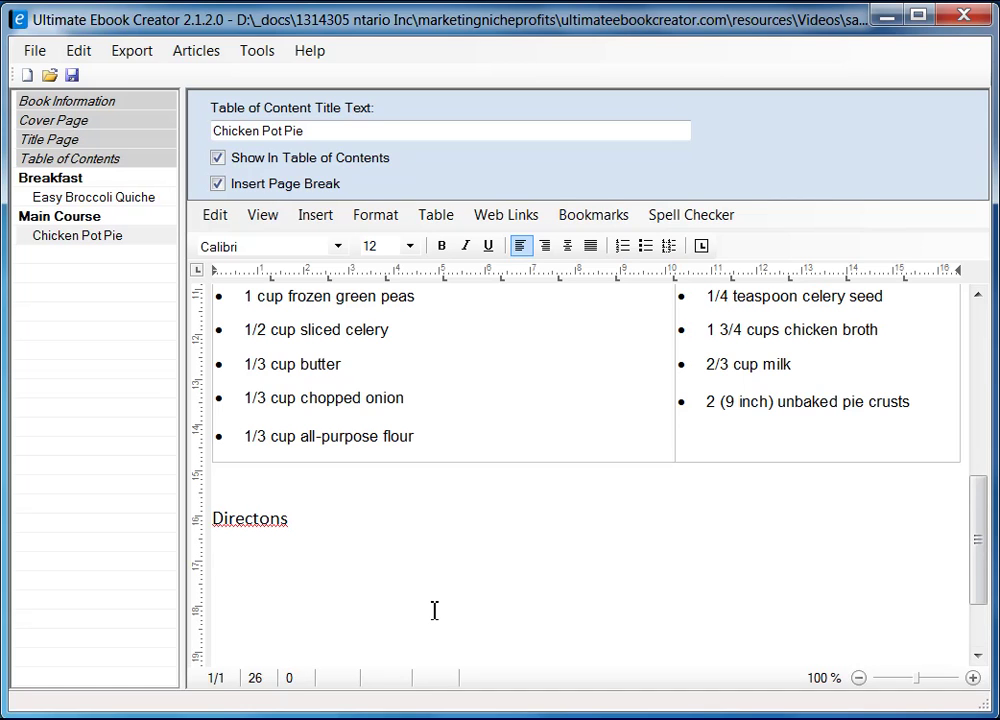
key(alt+Tab)
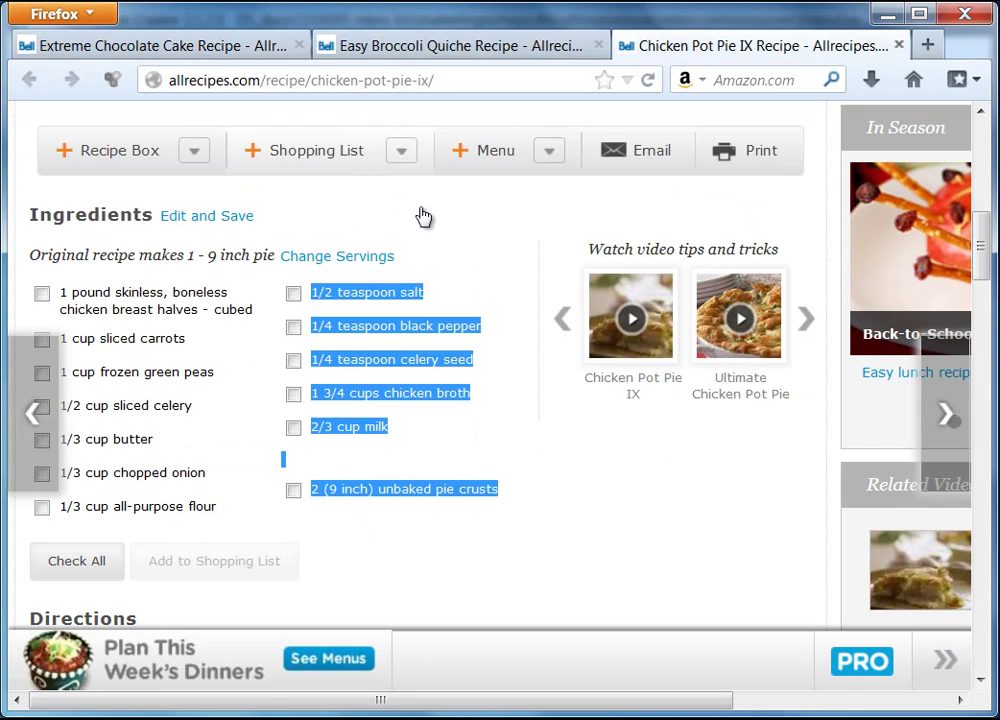
- Copy Chicken Pot Pie IX directions steps 1–5 from Allrecipes and return to the ebook editor
drag(985, 252, 993, 326)
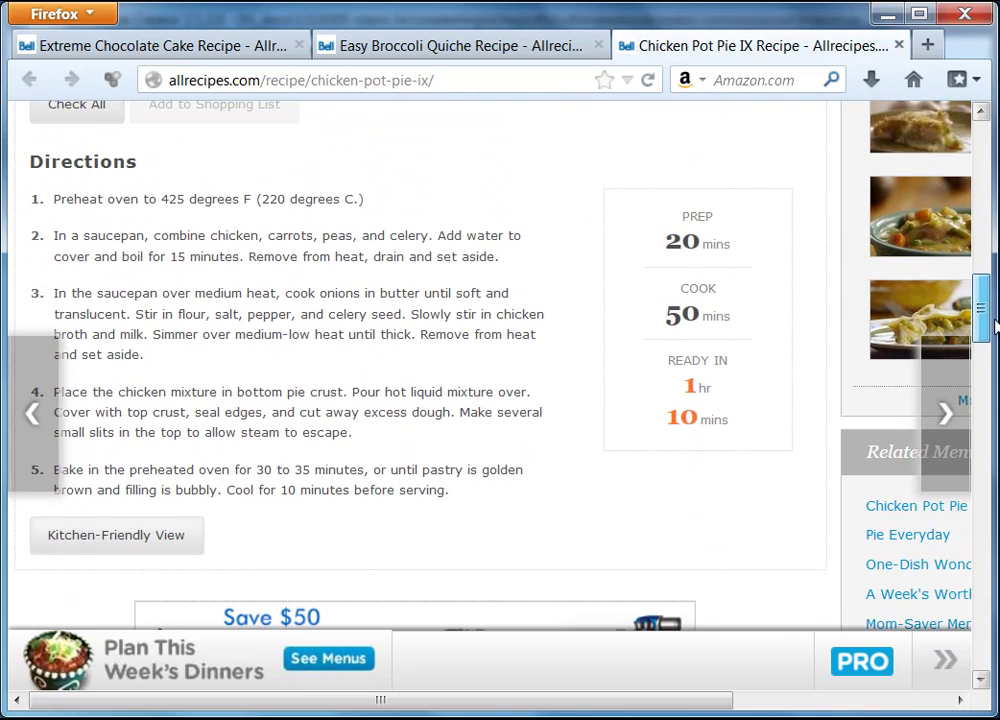
drag(35, 207, 455, 484)
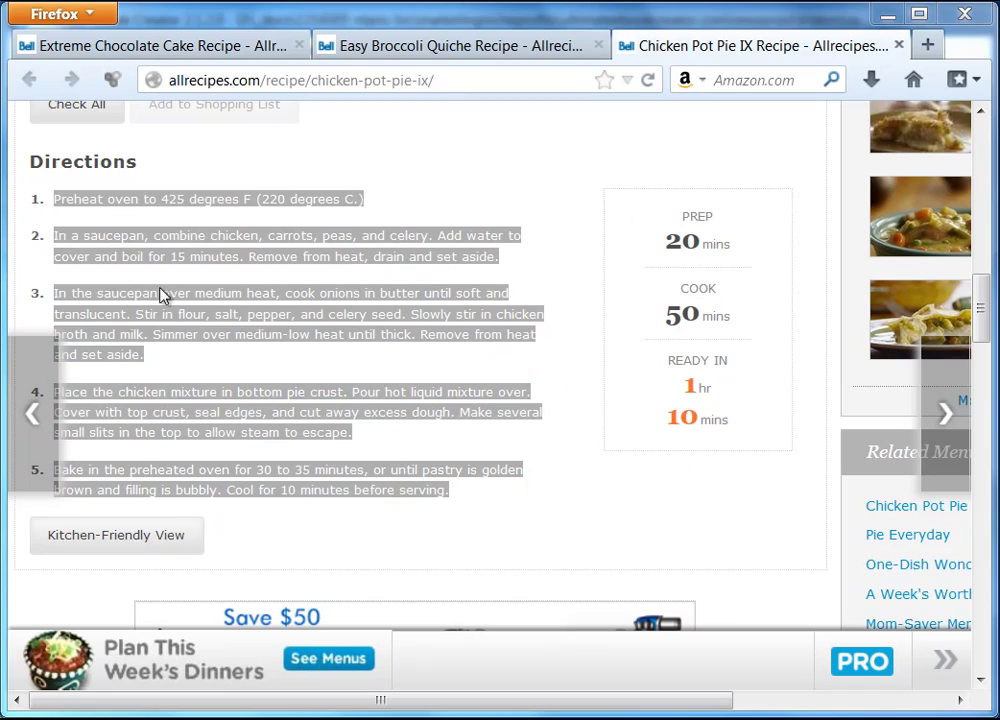
mouse_move(982, 324)
mouse_down()
mouse_move(983, 362)
mouse_move(984, 324)
mouse_up()
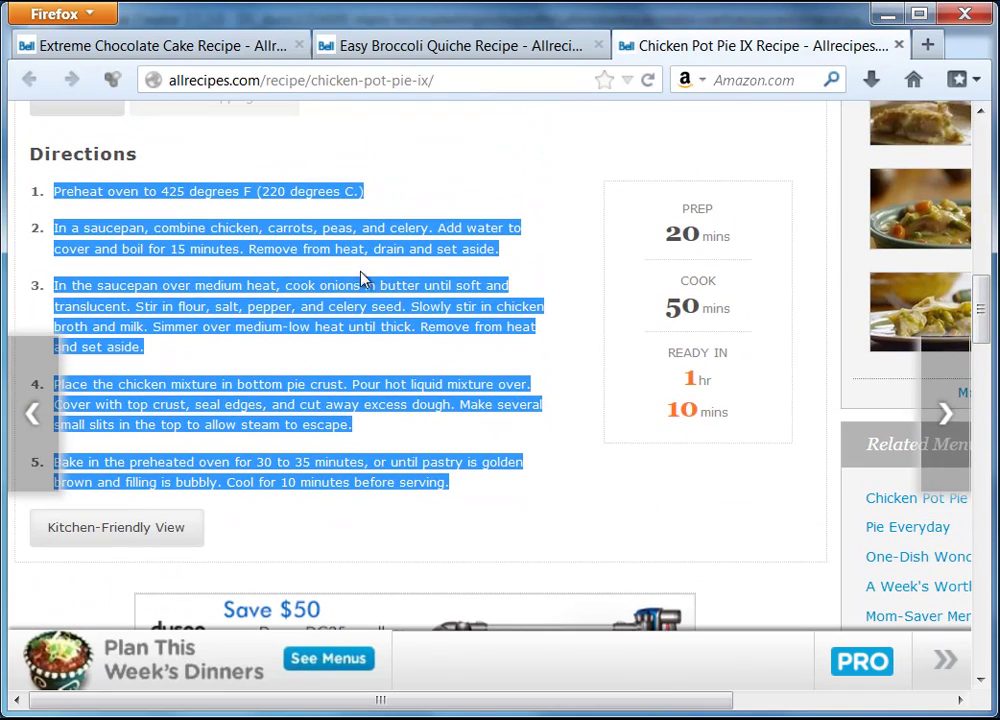
right_click(323, 248)
click(372, 258)
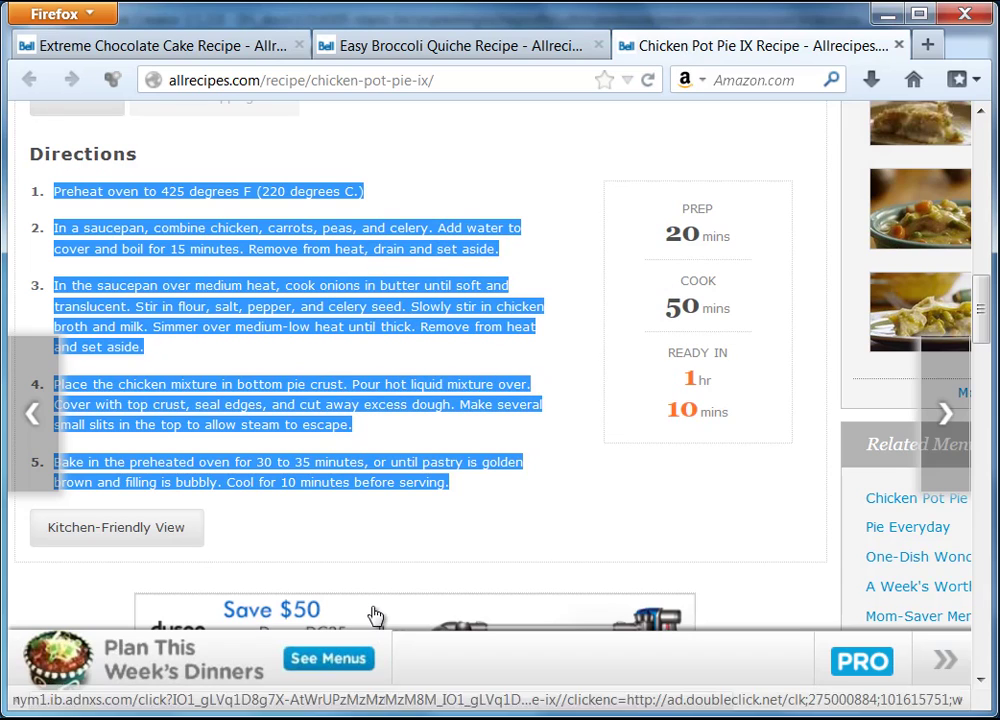
key(alt+Tab)
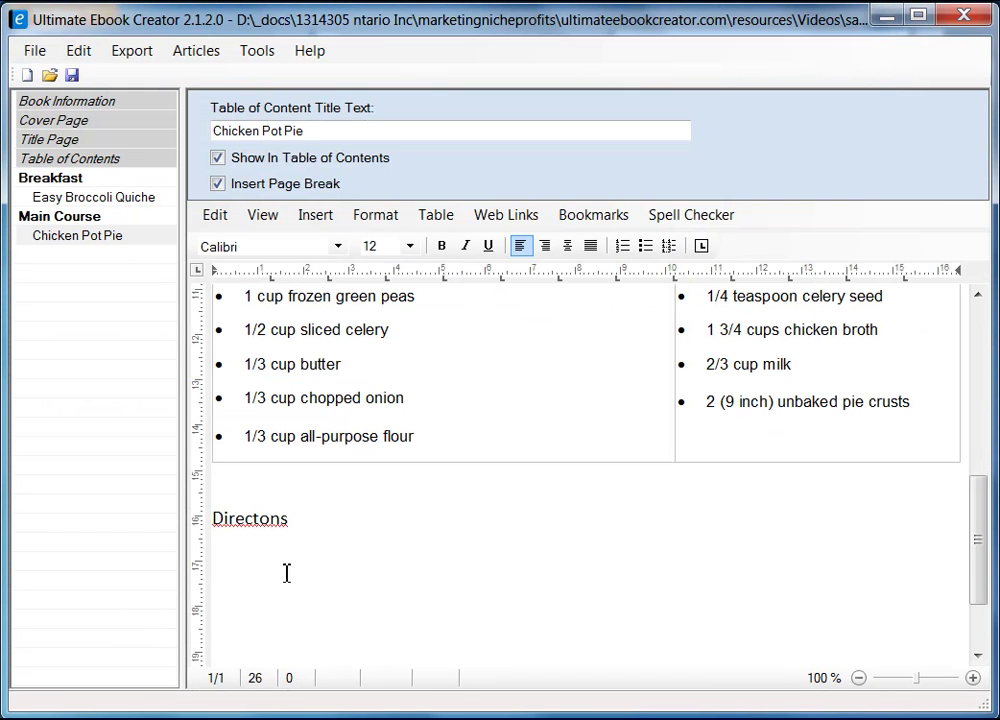
- Paste the copied directions as unformatted text under the Directons heading
right_click(231, 566)
mouse_move(335, 625)
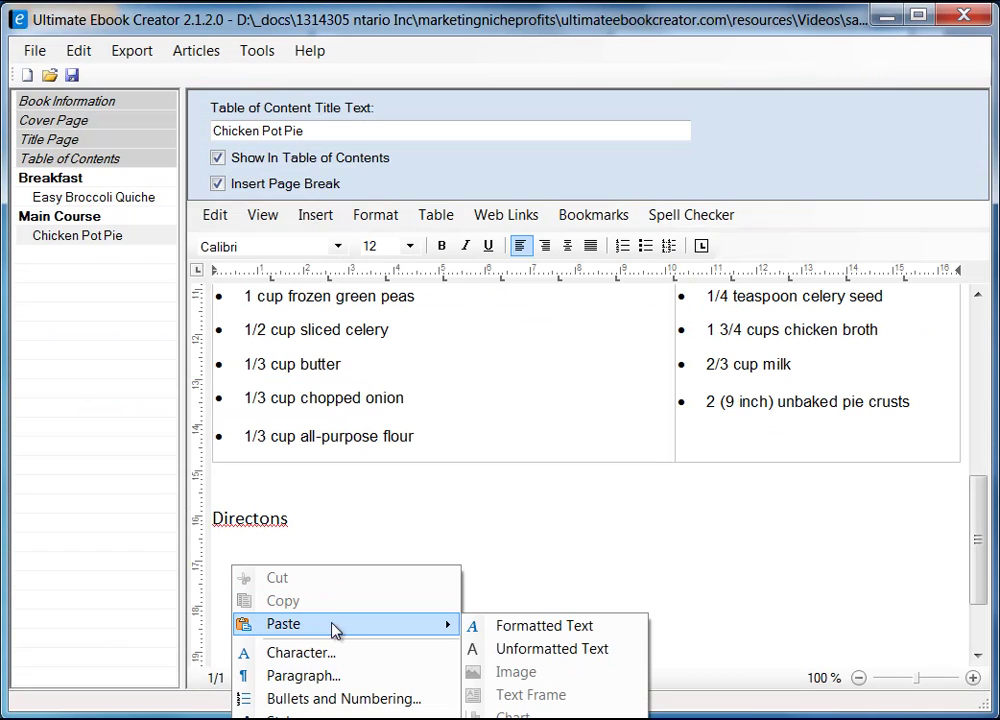
click(536, 652)
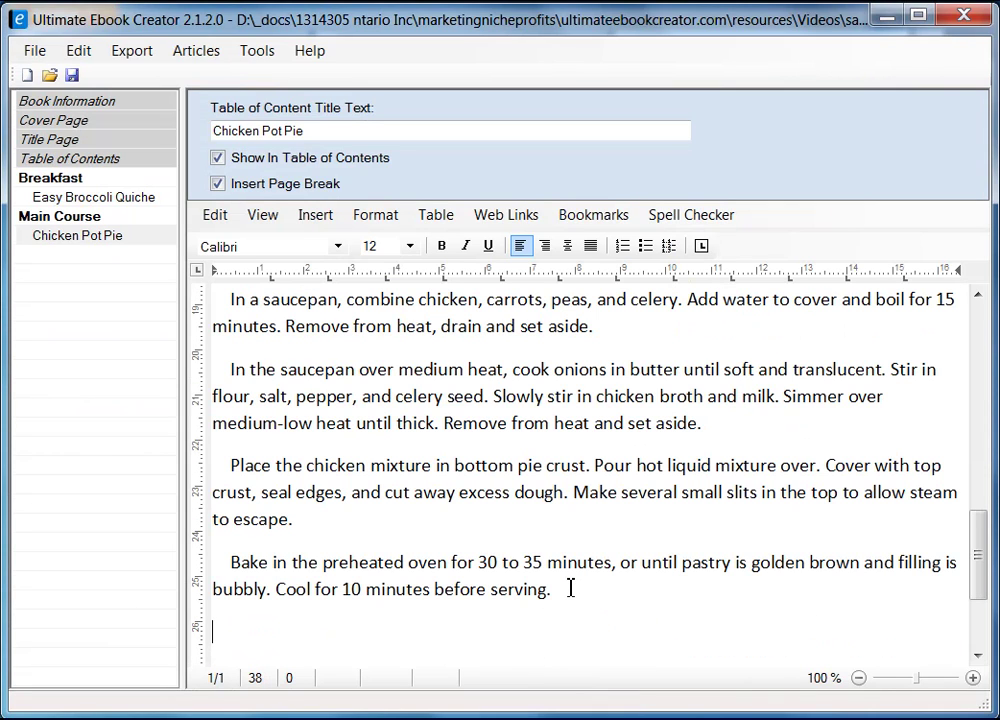
- Remove the leading indent from each pasted step, then select the steps through the last one
key(Down)
key(BackSpace)
key(BackSpace)
key(BackSpace)
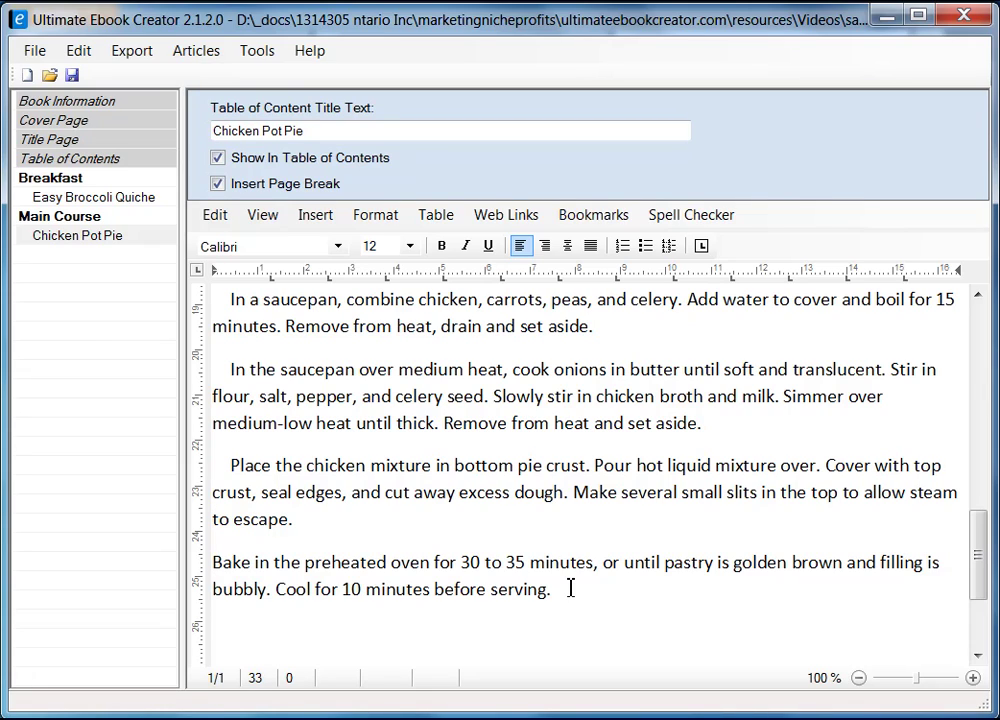
key(Up)
key(Up)
key(Up)
key(BackSpace)
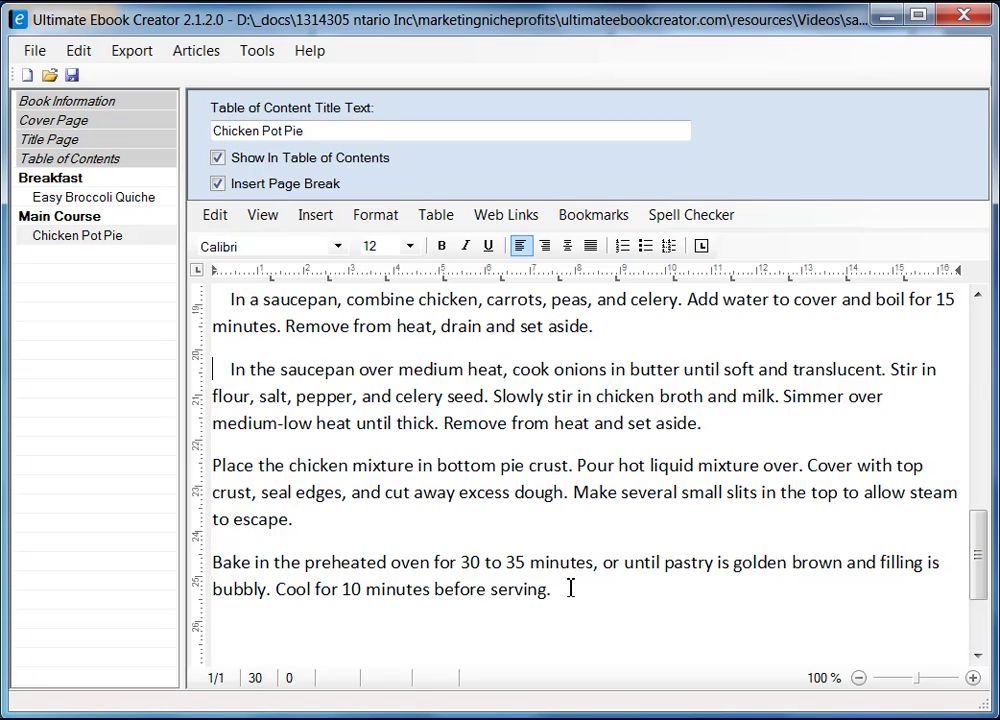
key(BackSpace)
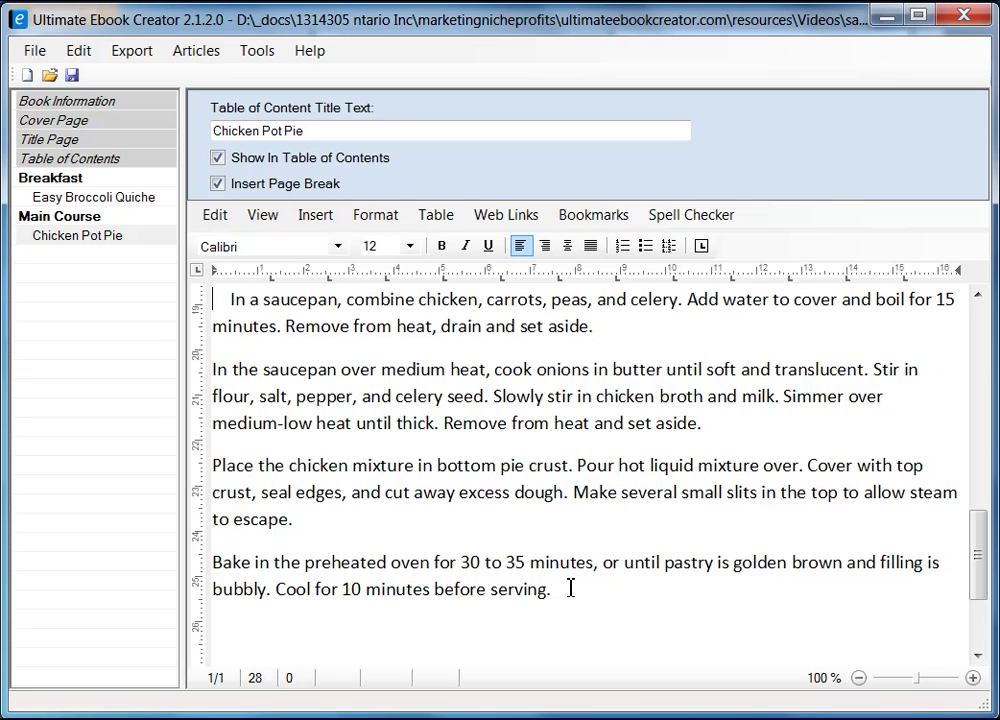
key(Up)
key(Up)
key(Up)
key(Up)
key(Up)
key(Up)
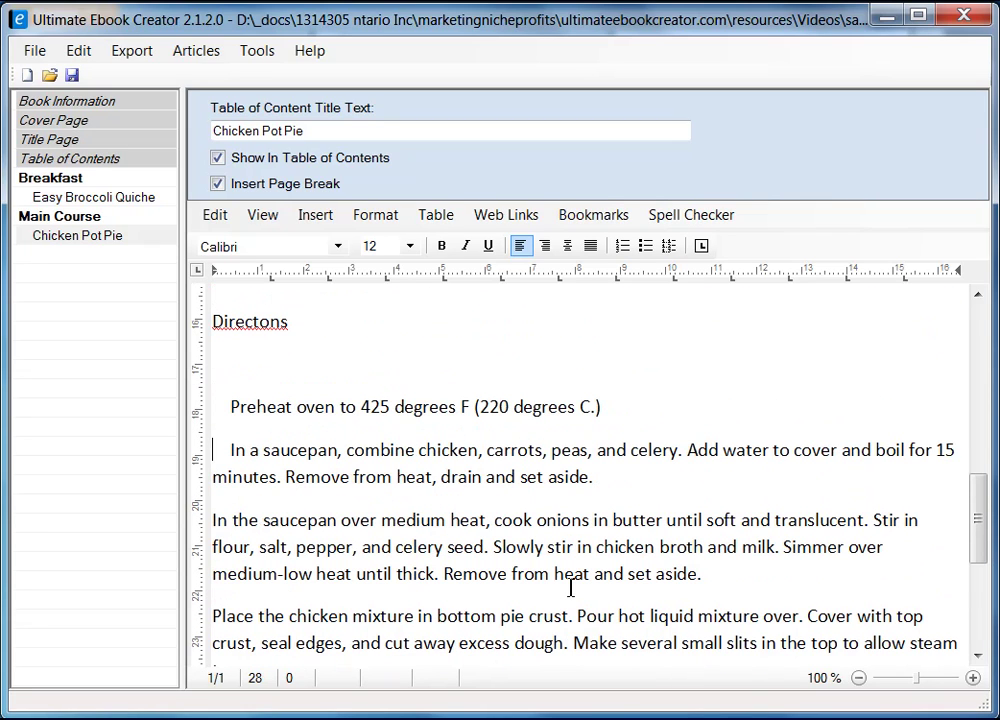
key(Delete)
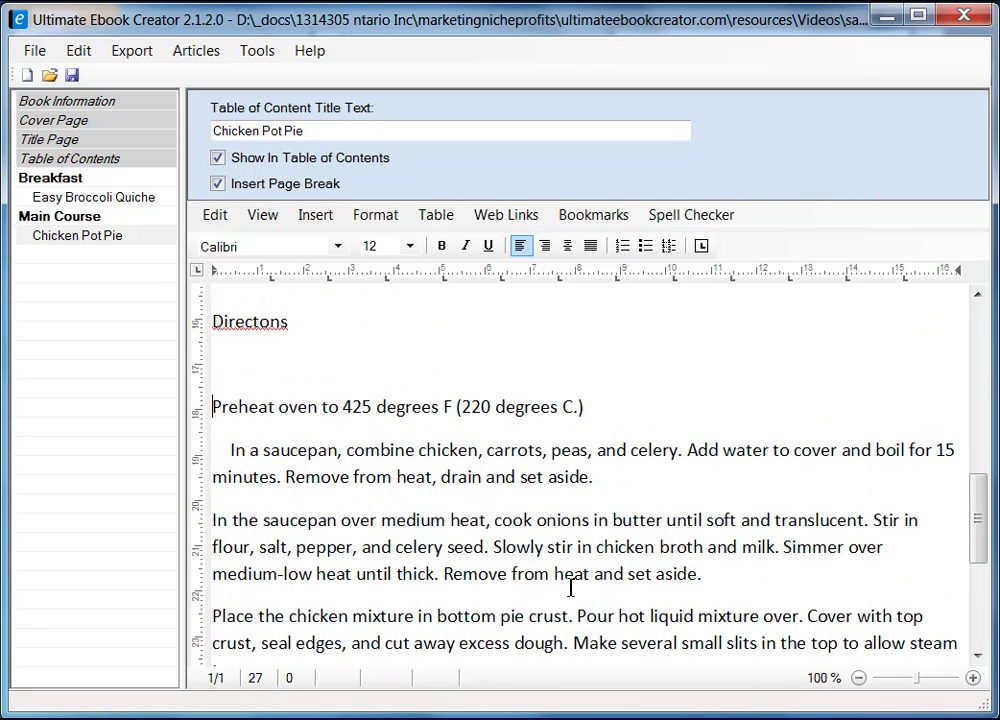
key(Delete)
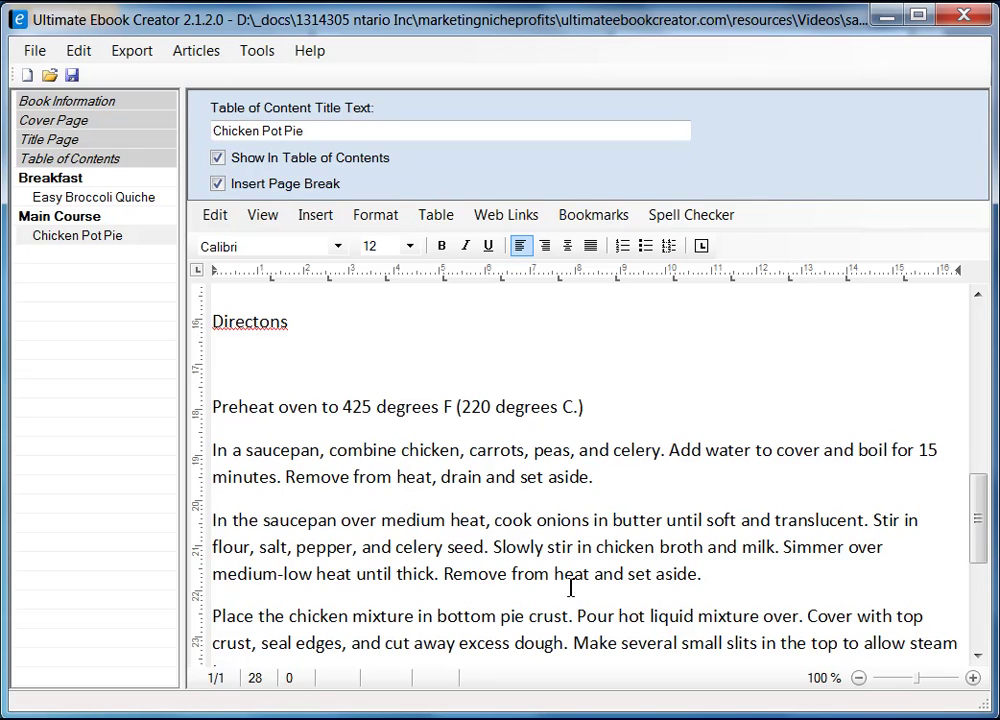
key(shift+Down)
scroll(569, 550, down, 3)
shift+click(581, 547)
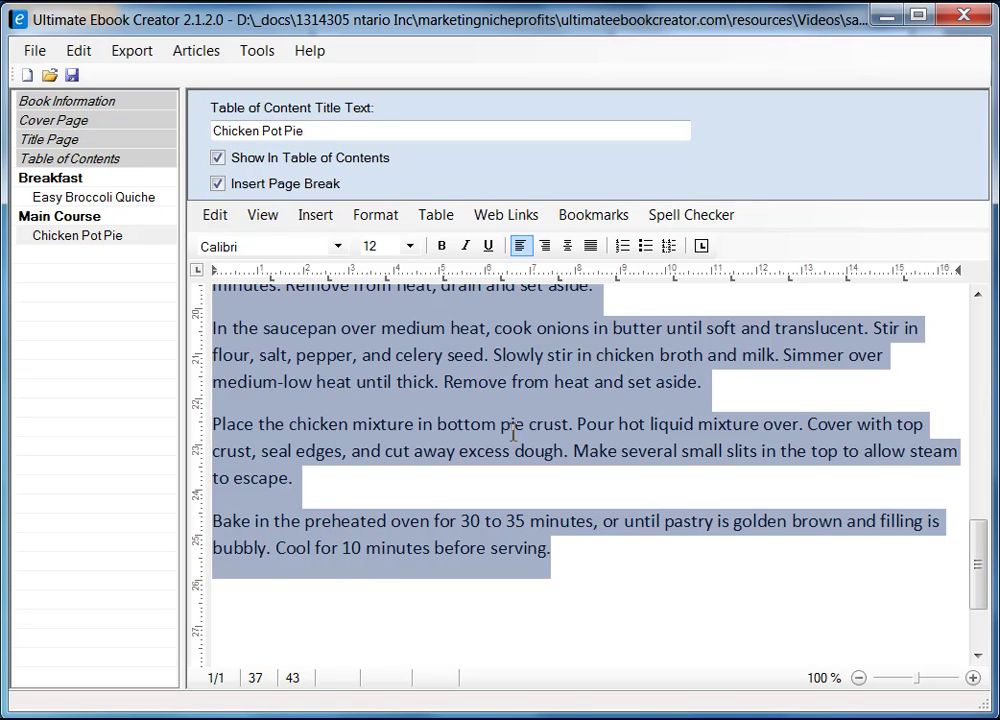
- Make the selected directions steps a numbered list
click(623, 246)
click(674, 563)
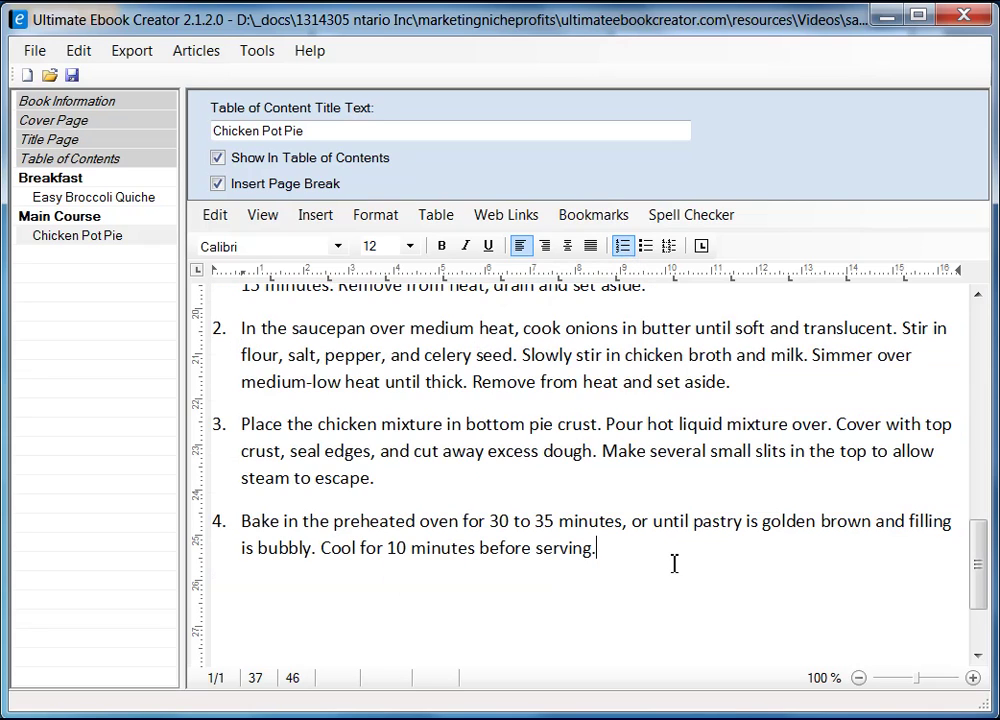
mouse_move(975, 569)
mouse_down()
mouse_move(975, 529)
mouse_move(990, 568)
mouse_up()
scroll(990, 568, down, 1)
- Add an unnumbered 'Customer Reviews' line after the last step and scroll back up
key(Return)
key(Return)
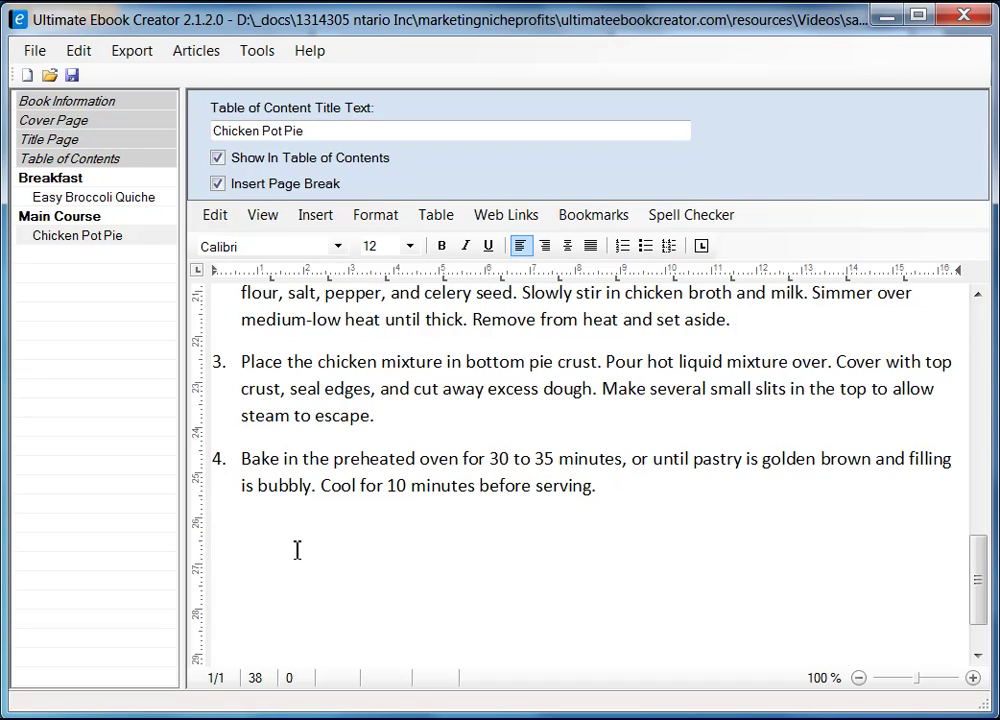
text(Reviews ...)
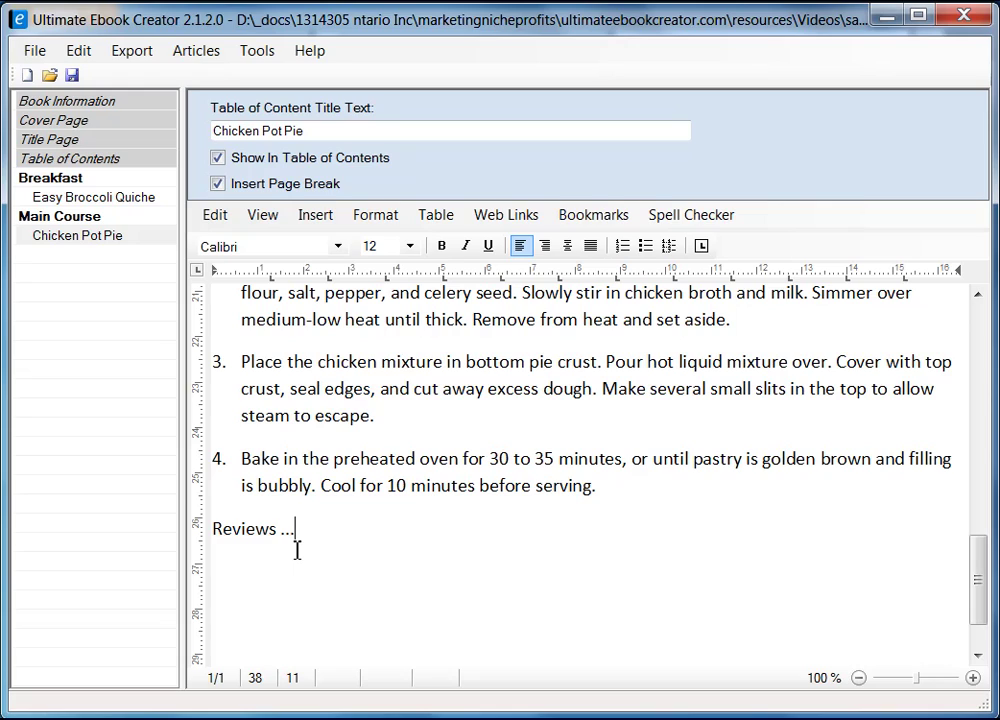
text(Customer)
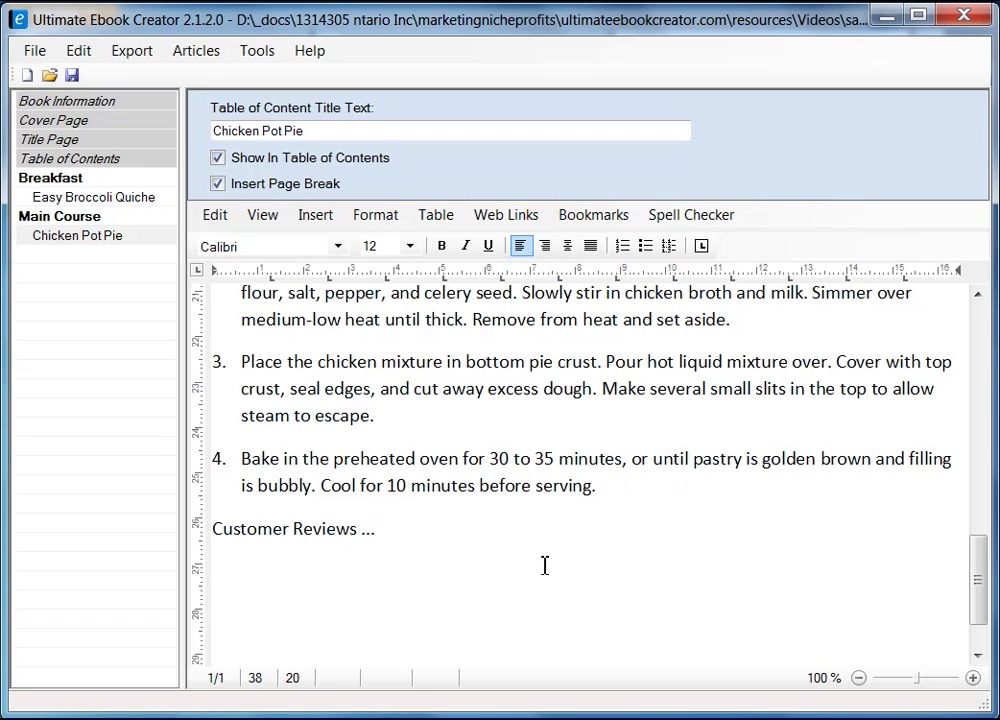
drag(975, 580, 982, 303)
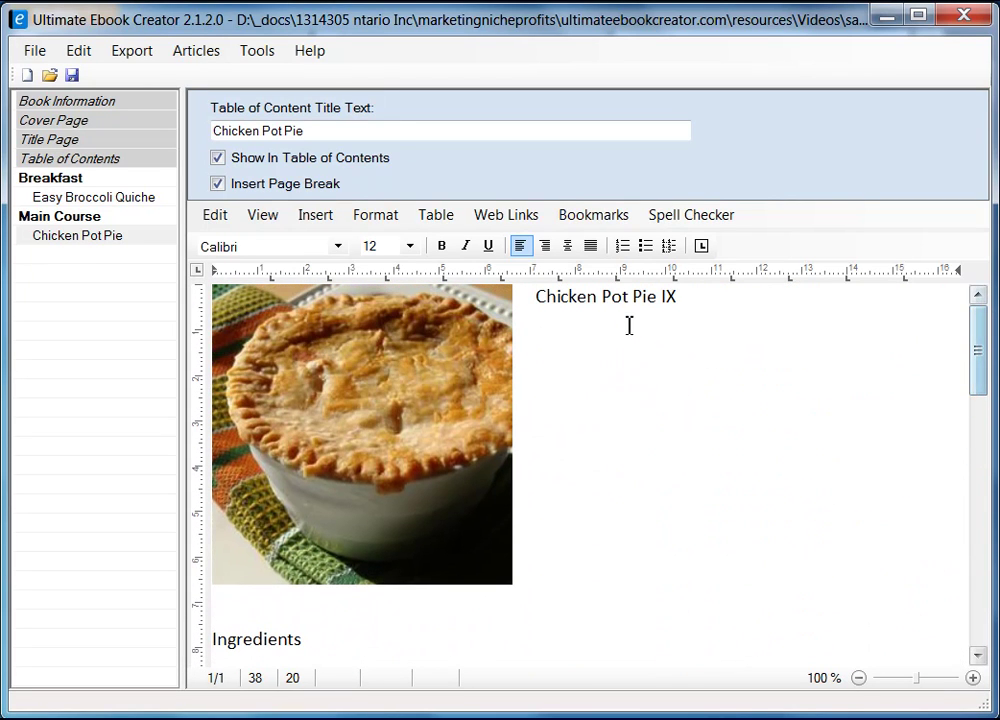
- Make the Ingredients heading bold Arial
click(319, 645)
key(shift+Home)
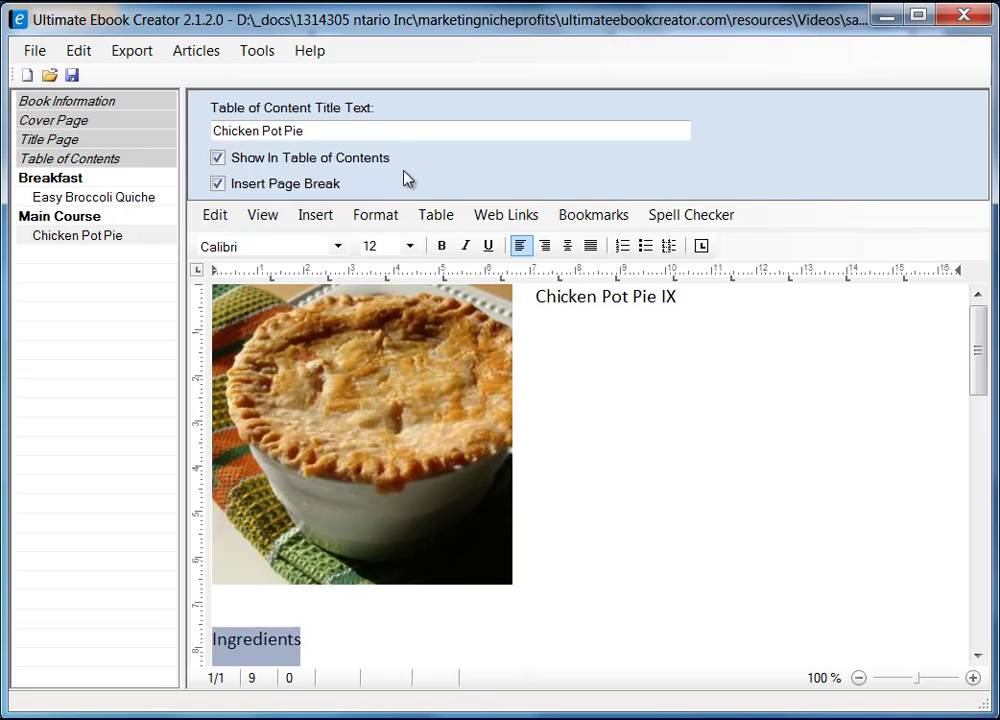
click(443, 247)
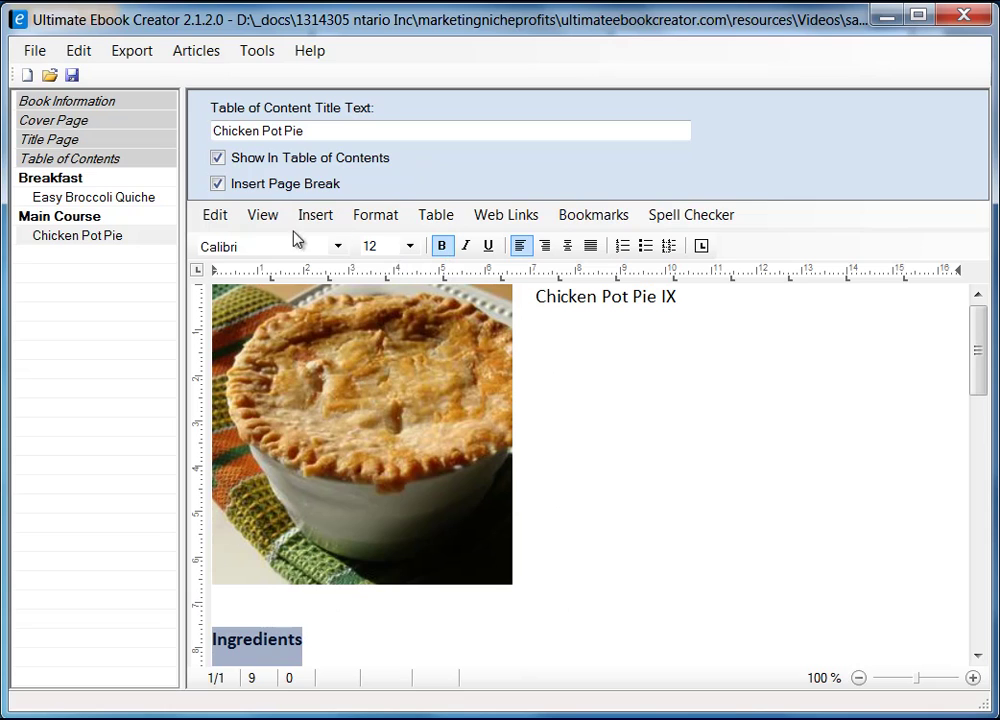
click(340, 247)
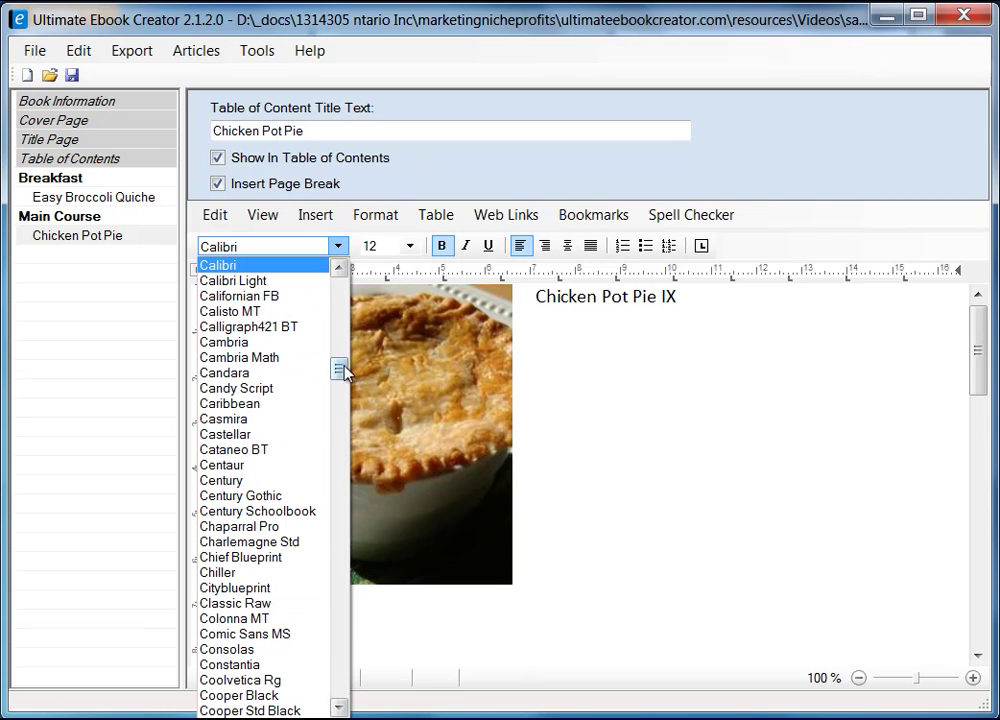
drag(342, 370, 345, 308)
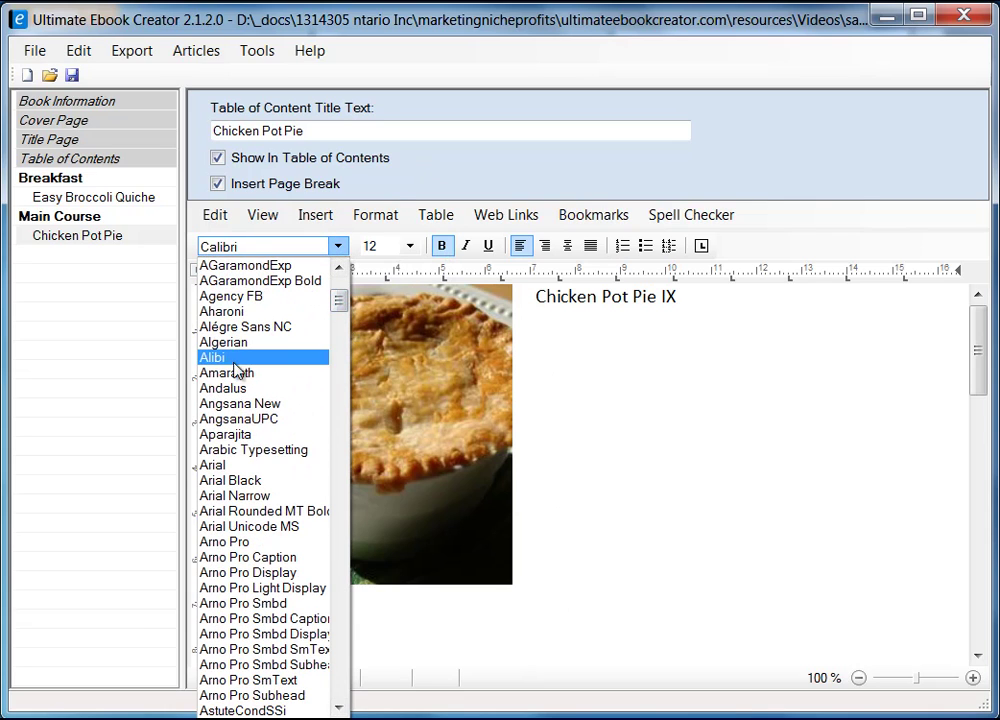
click(207, 465)
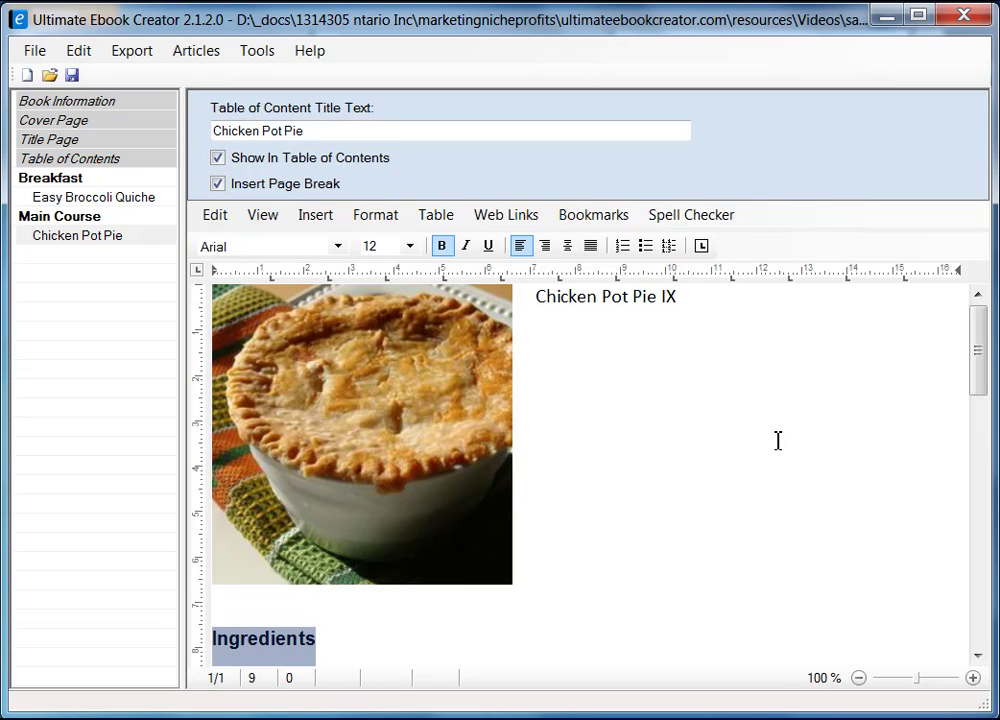
- Apply the Heading 2 style to the Chicken Pot Pie IX title
click(538, 302)
shift+click(687, 302)
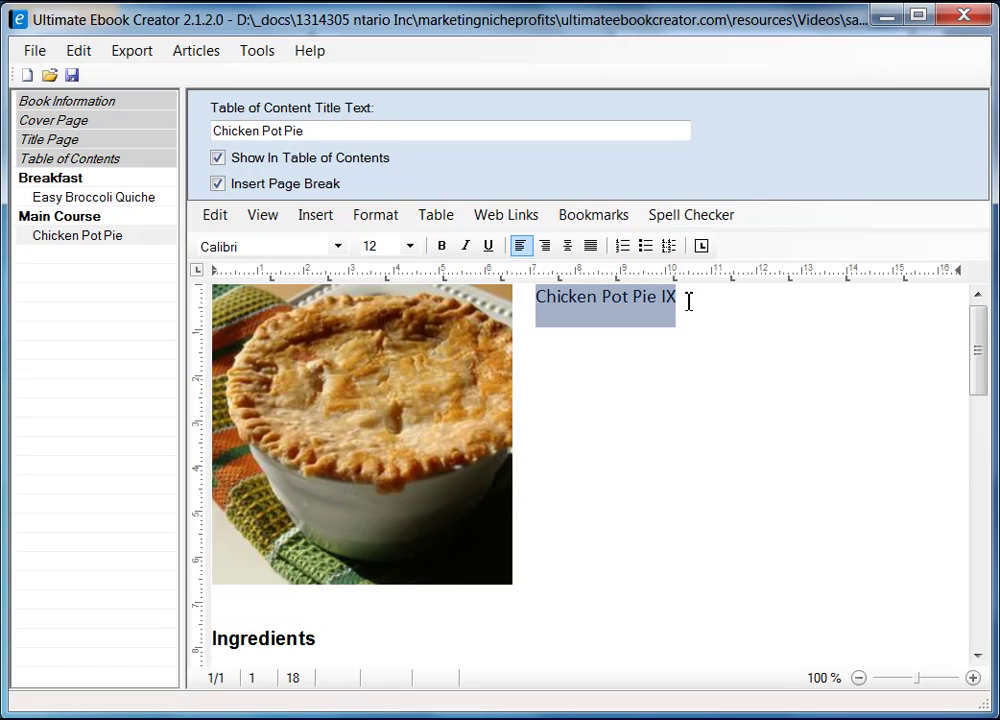
click(373, 214)
click(425, 314)
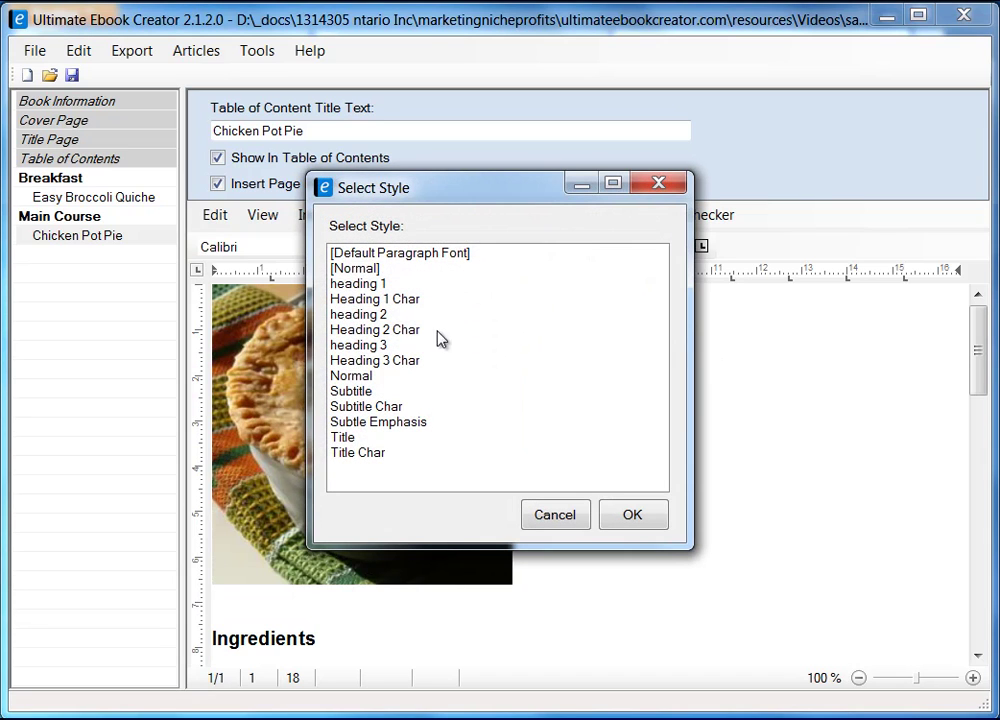
click(413, 314)
click(636, 514)
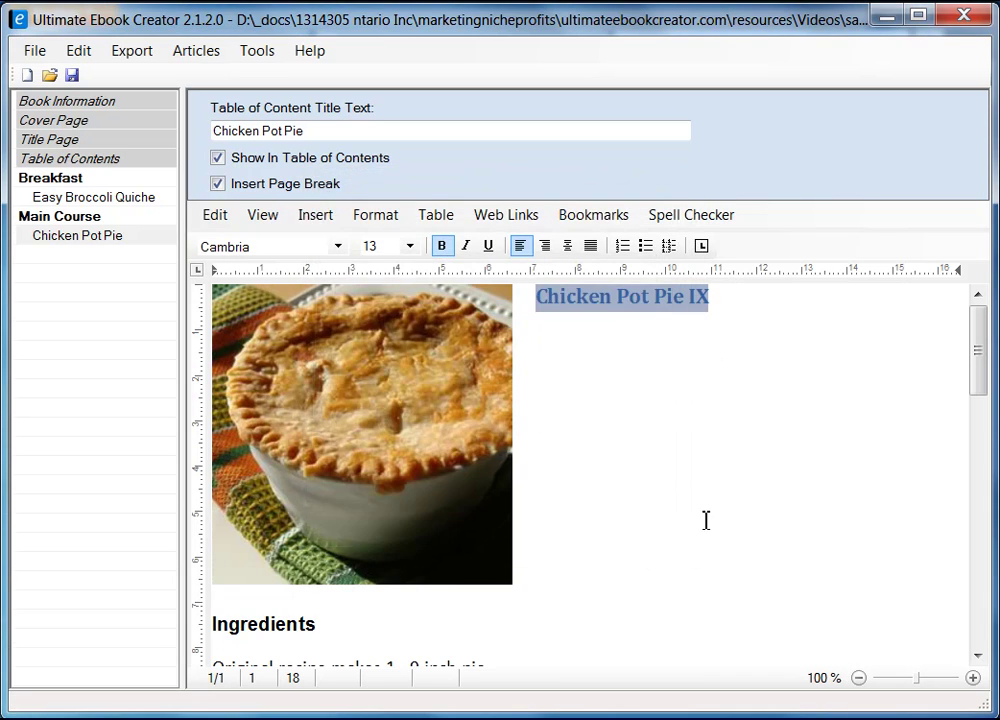
click(705, 519)
drag(978, 358, 977, 430)
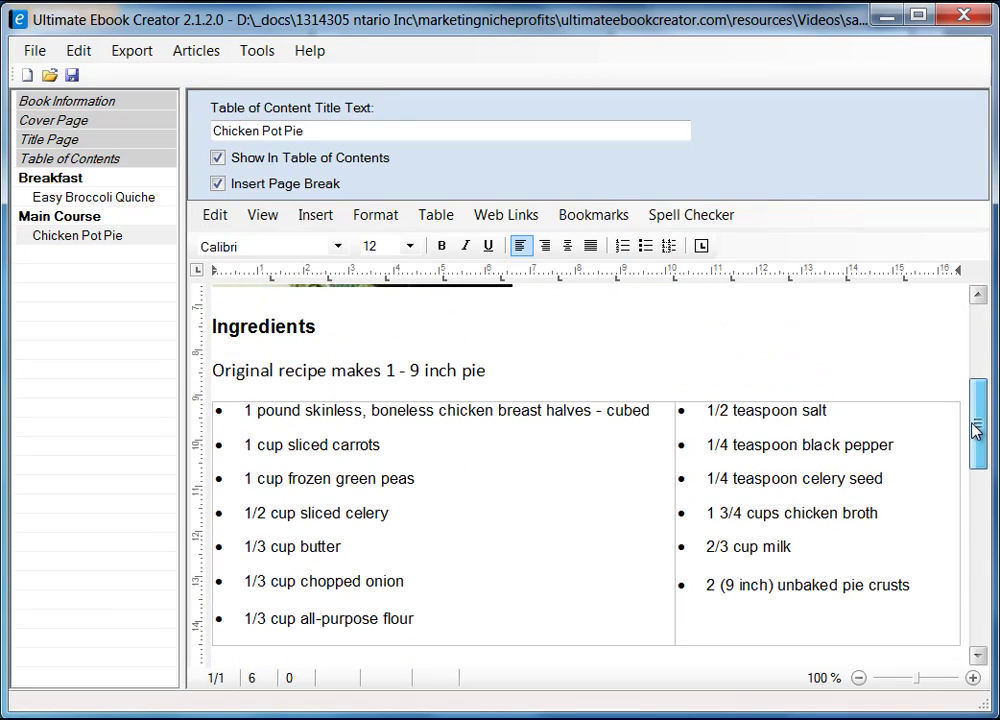
- Make the 'Original recipe makes 1 - 9 inch pie' line italic Arial 10 pt
click(512, 370)
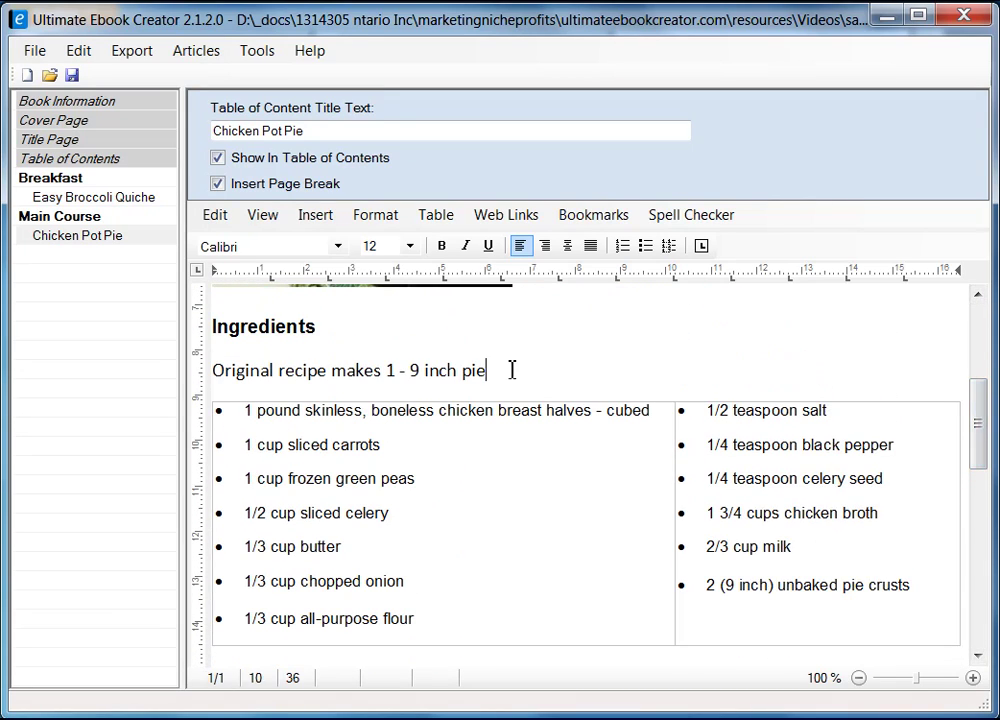
shift+click(216, 371)
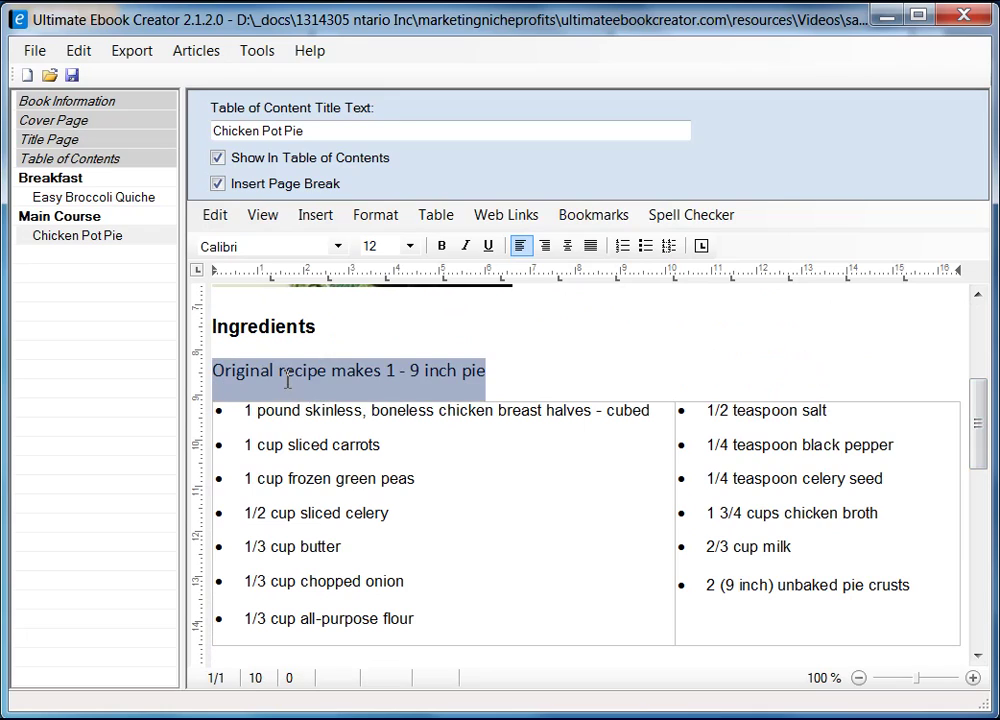
click(466, 248)
click(337, 246)
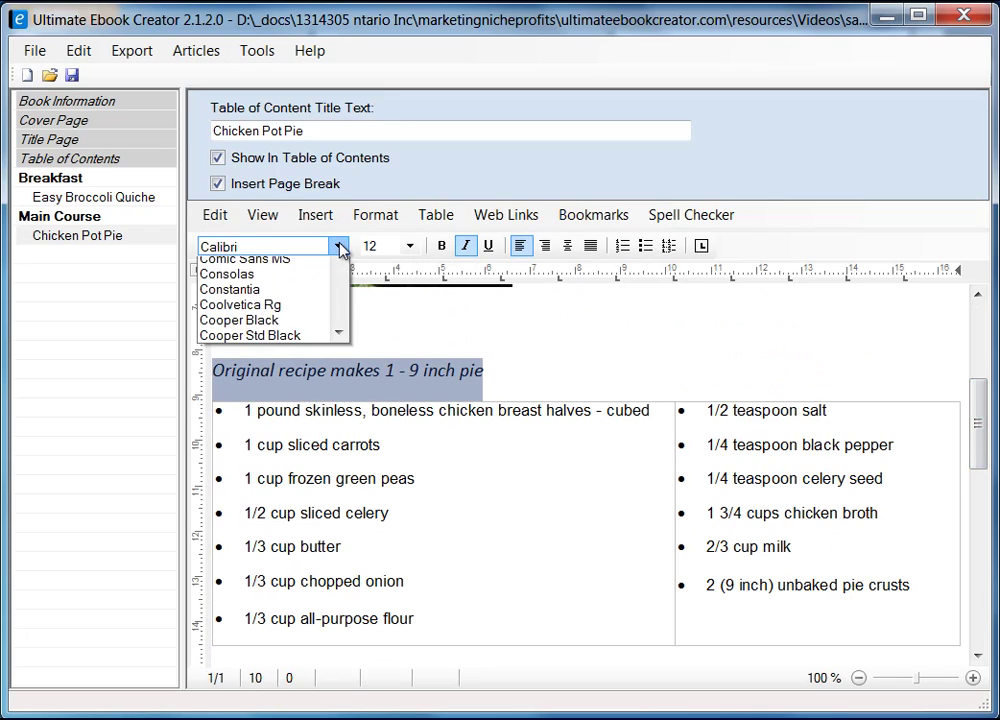
drag(339, 368, 340, 304)
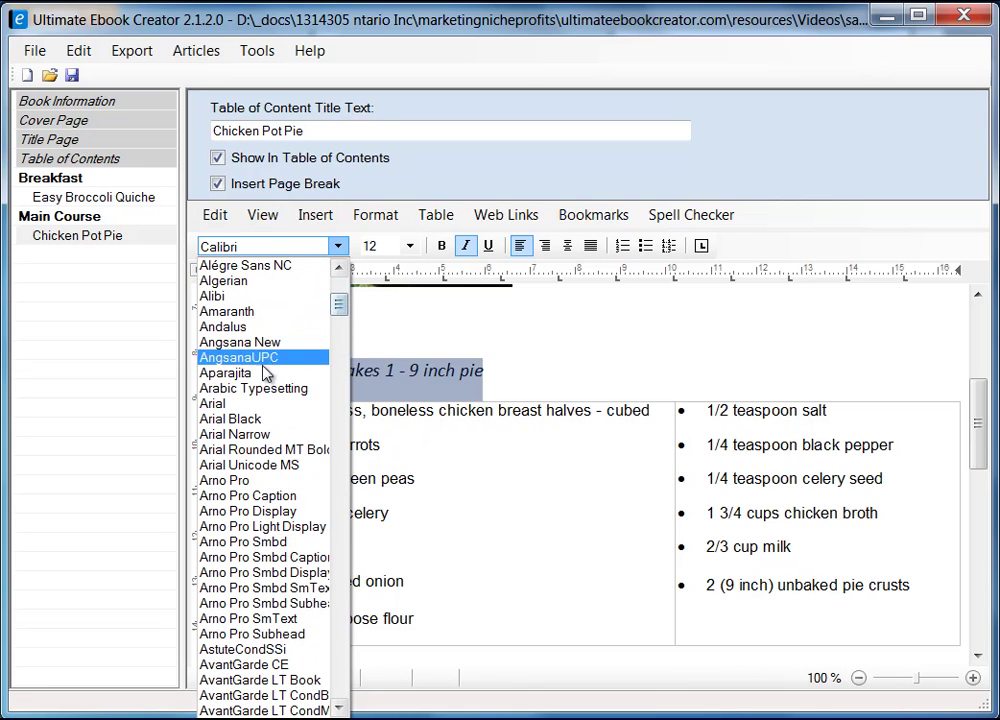
click(240, 404)
click(410, 253)
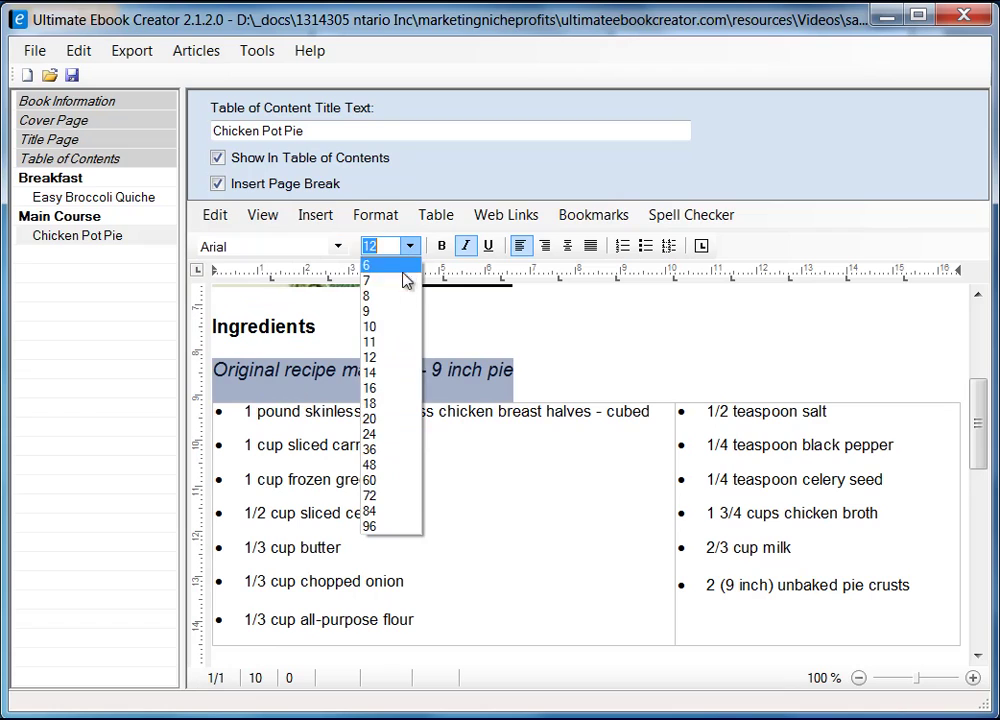
click(391, 339)
click(572, 376)
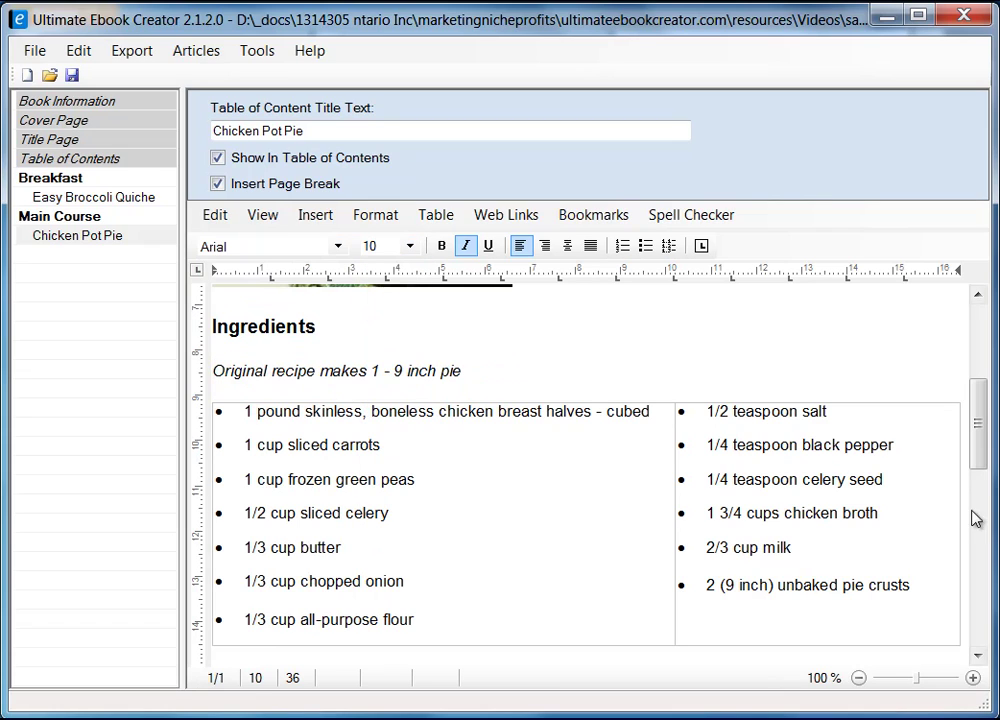
drag(978, 440, 978, 517)
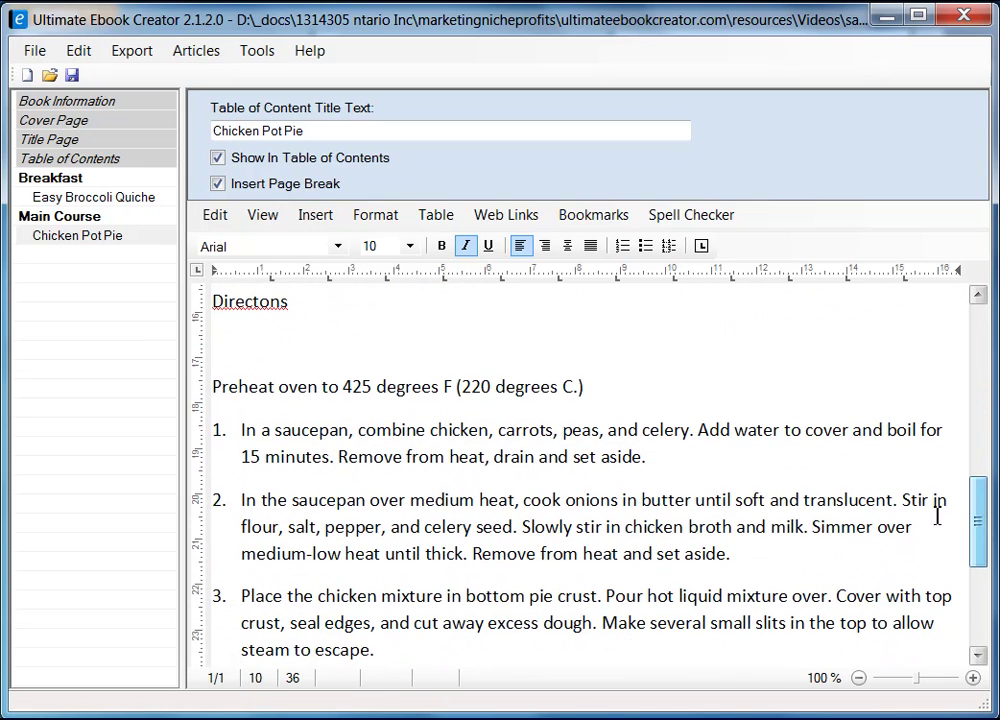
- Fix 'Directons' to 'Directions' and delete the blank line beneath it
click(261, 304)
text(i)
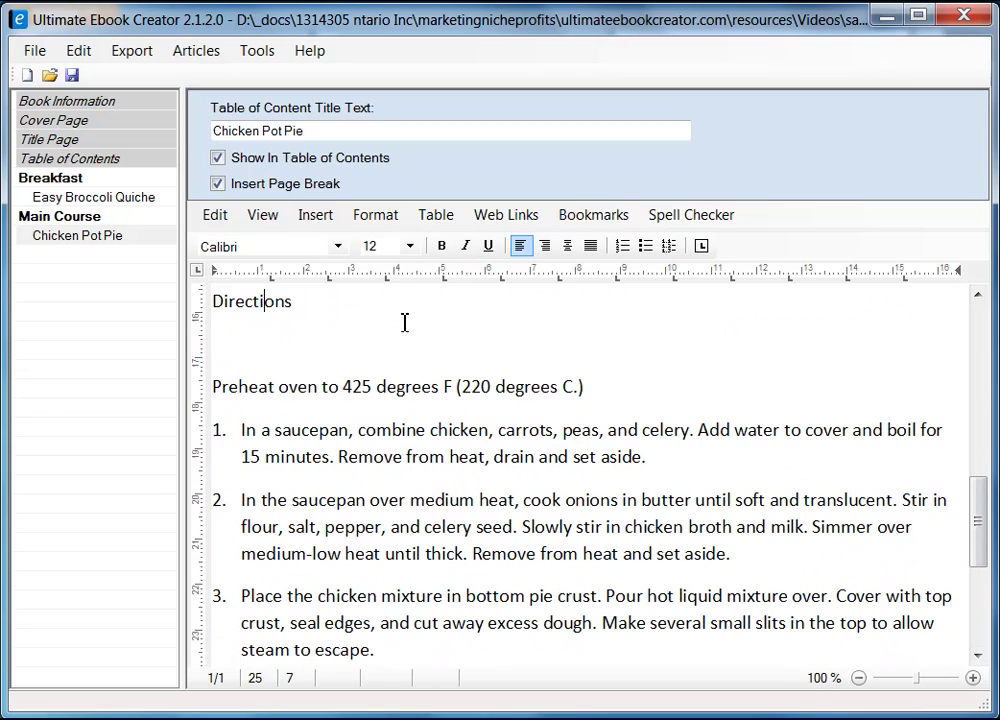
key(Left)
key(Left)
key(Delete)
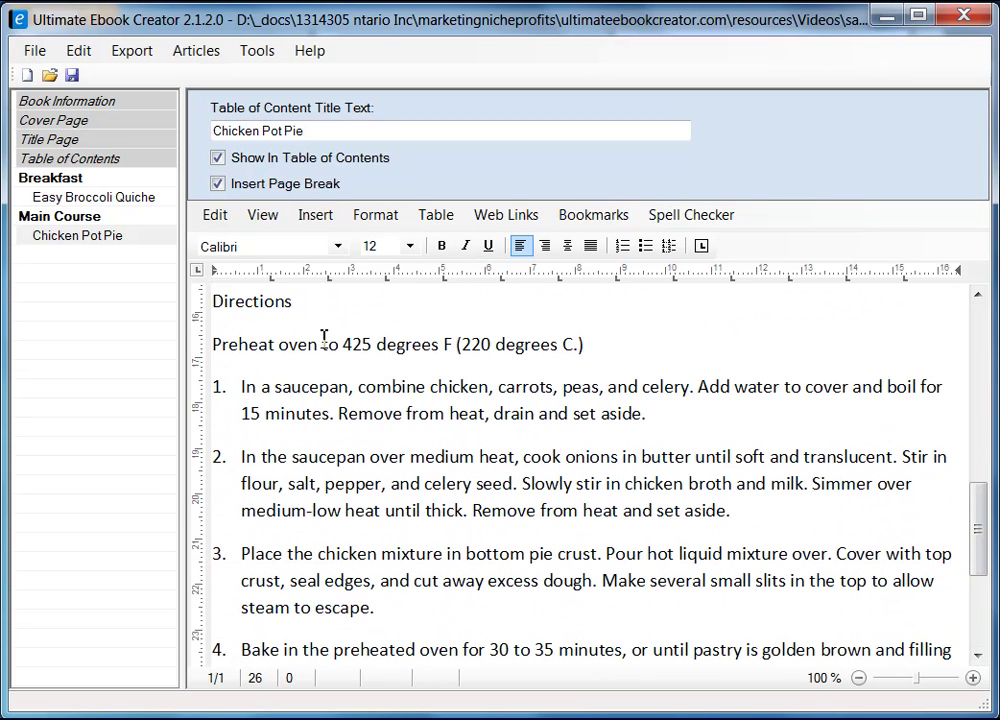
scroll(566, 387, down, 3)
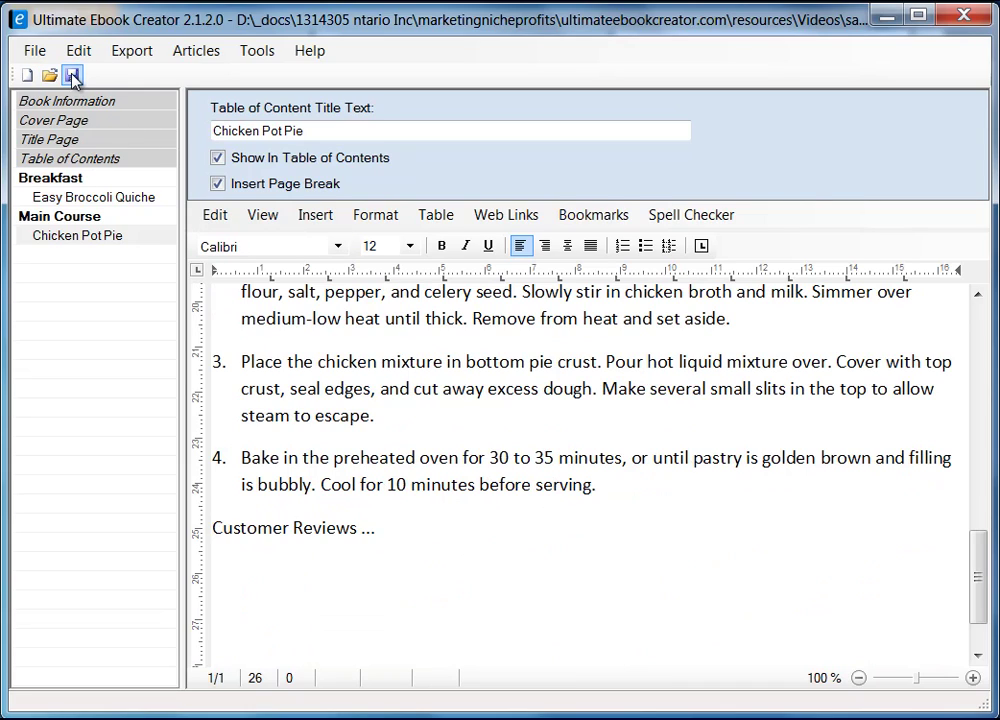
- Save the recipe book project with File > Save and confirm
click(36, 52)
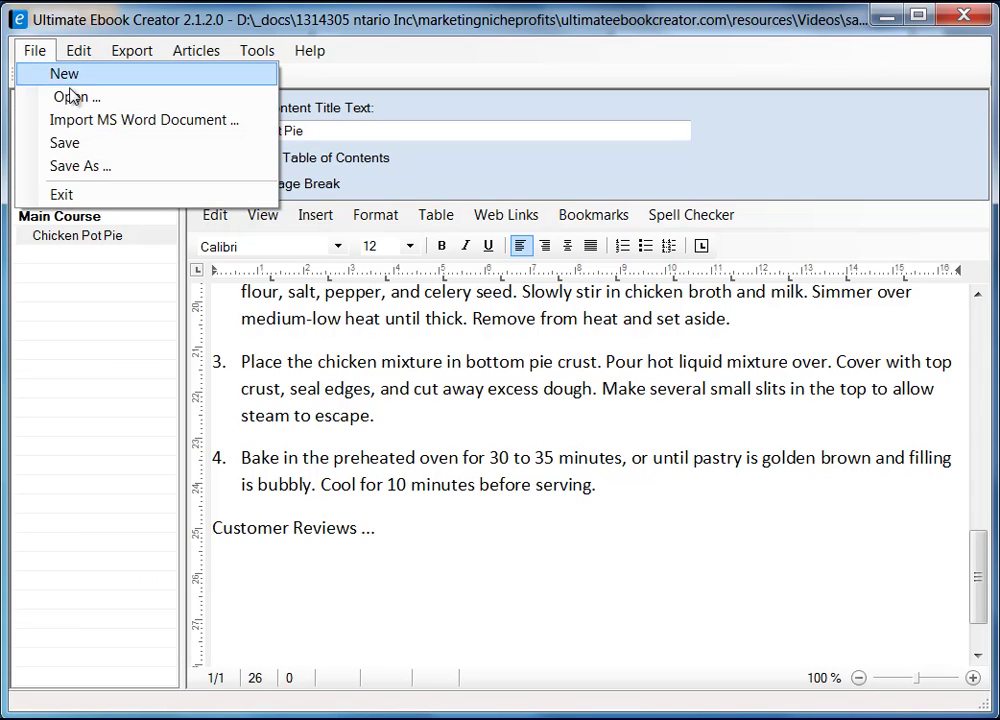
click(82, 146)
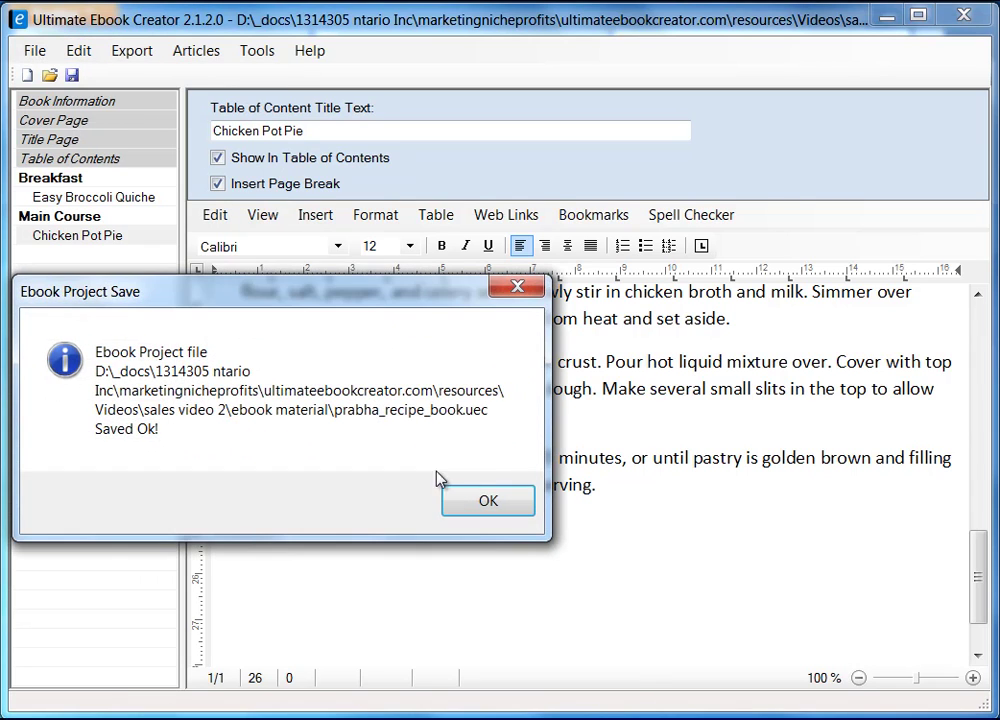
click(509, 502)
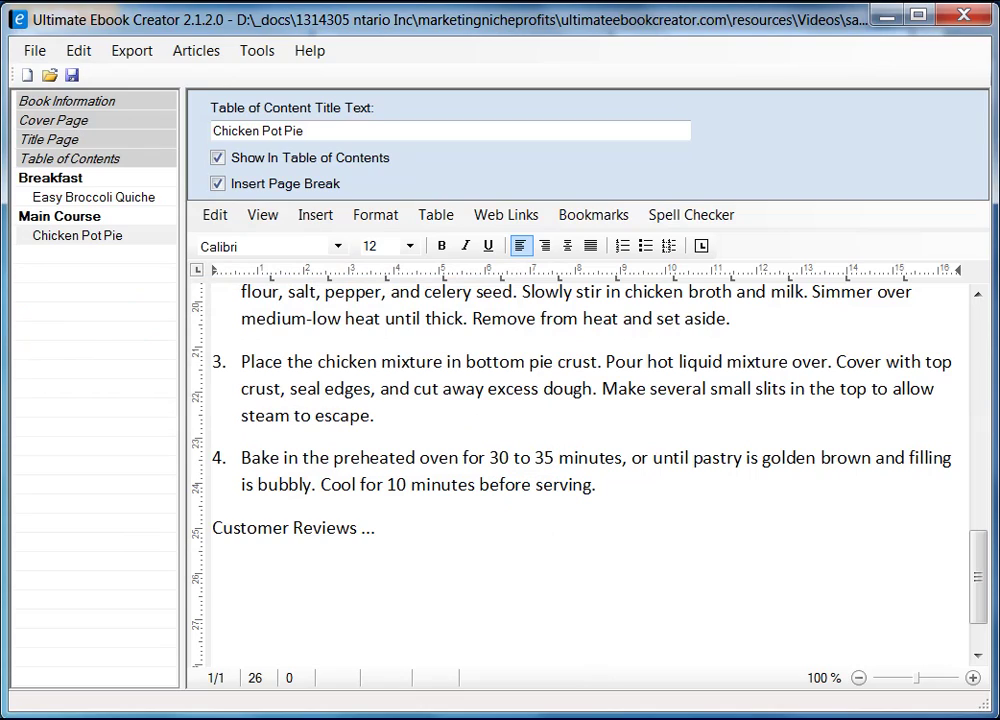
click(433, 534)
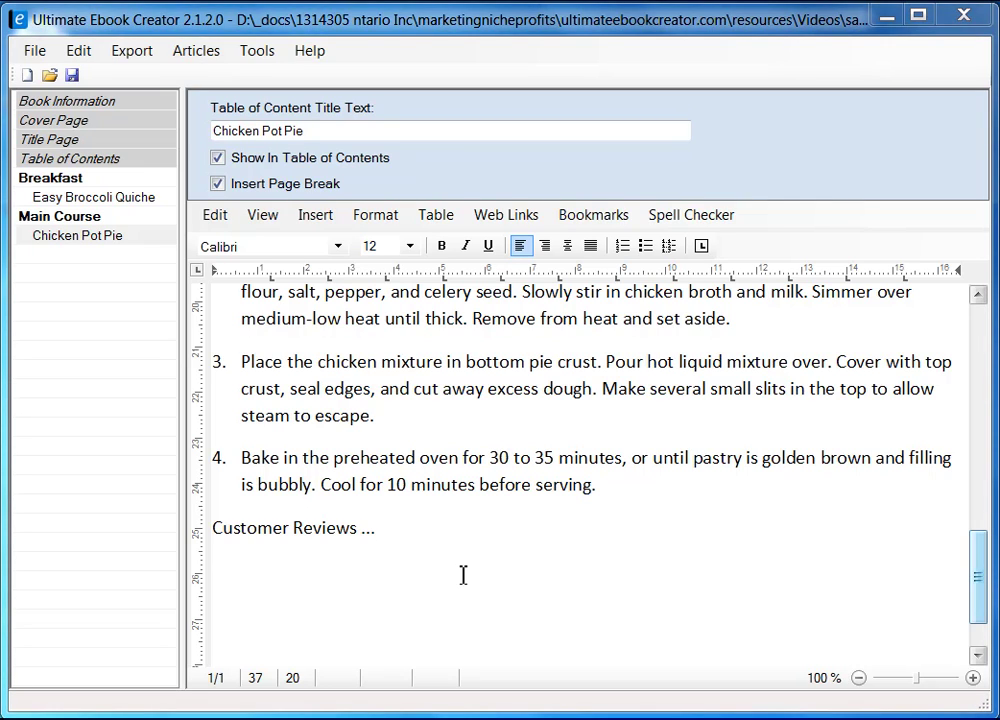
- Add a chapter named 'Deserts' after the Main Course chapter
right_click(73, 380)
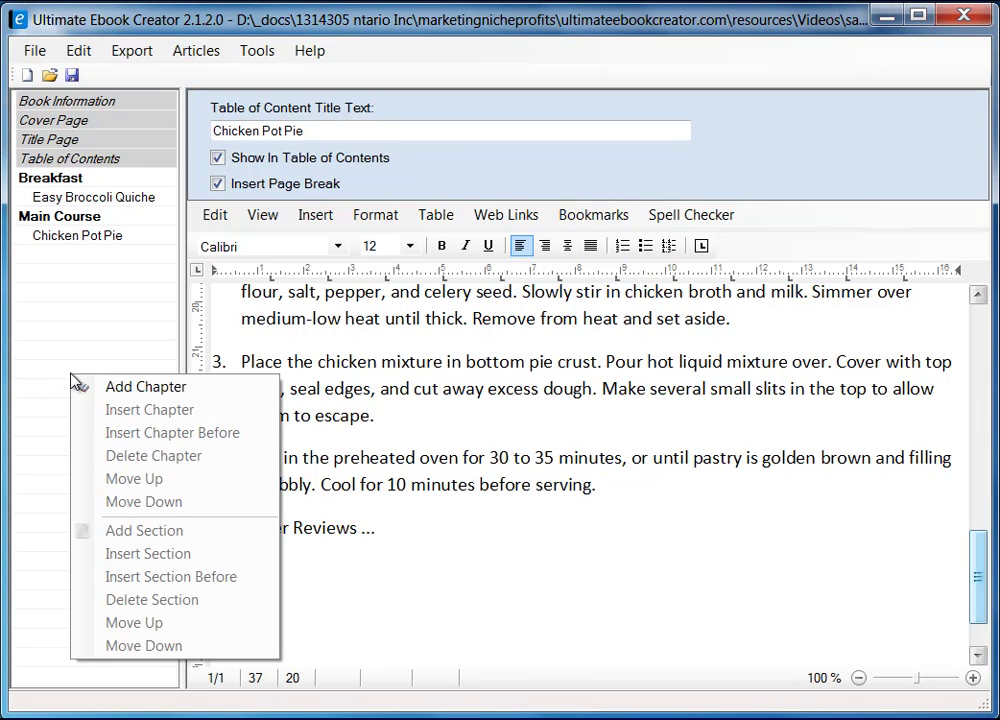
click(126, 388)
text(Des)
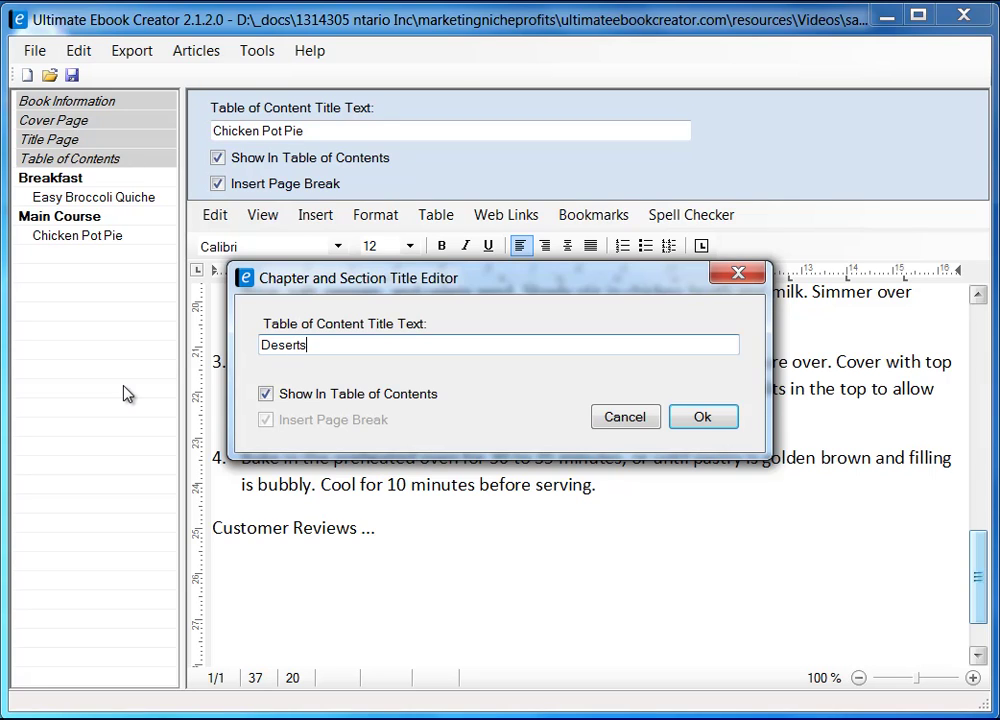
text(erts)
click(702, 416)
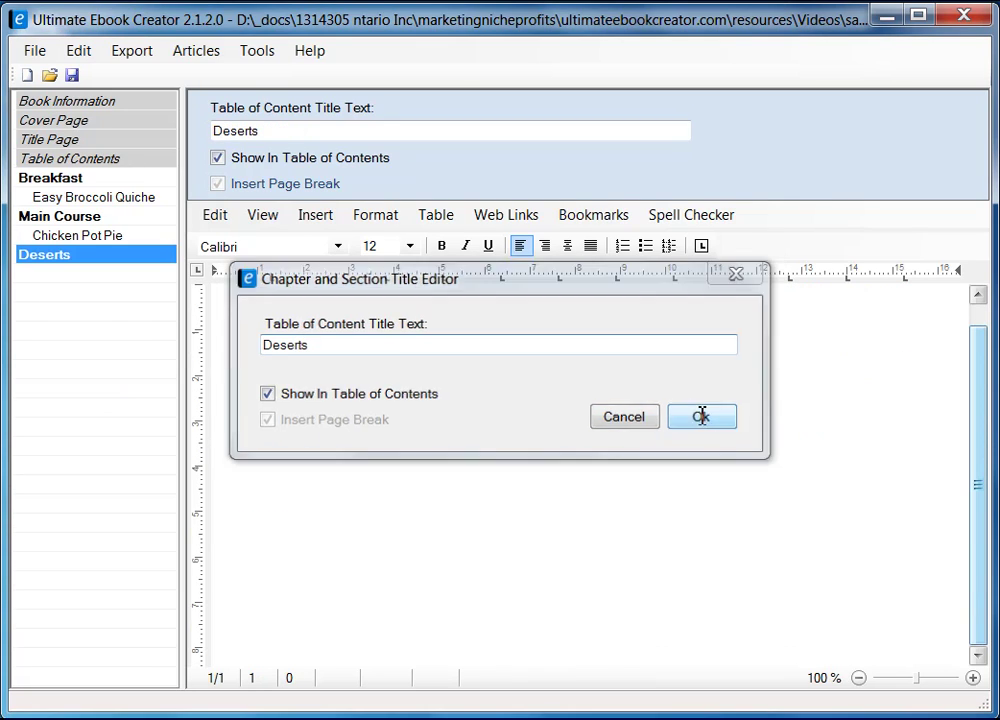
right_click(73, 259)
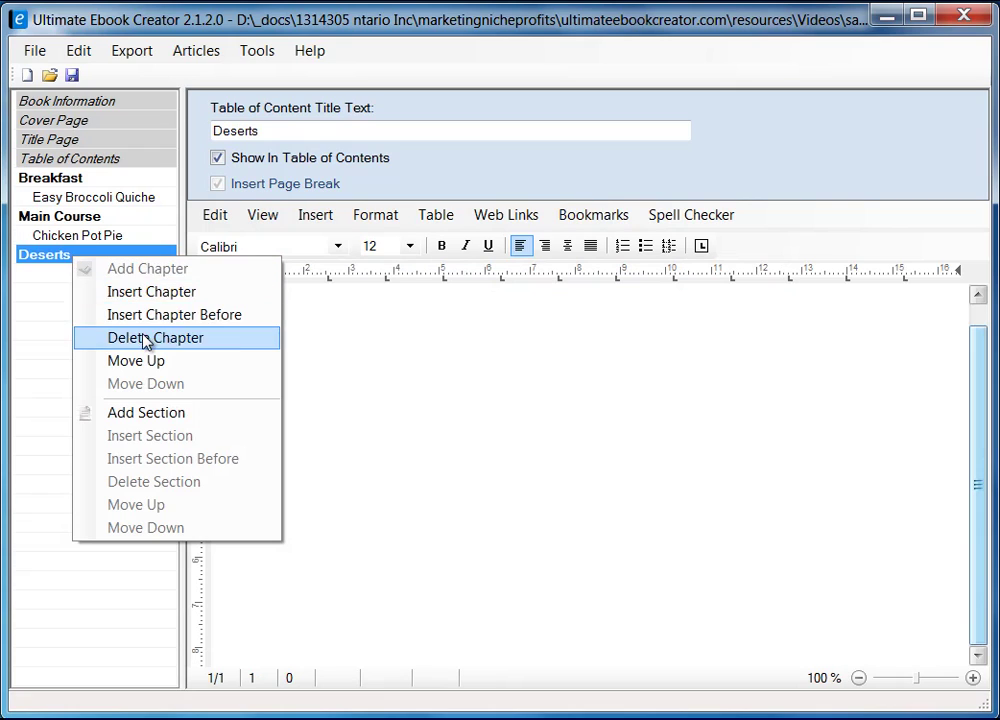
- Start a new section under Deserts and copy the 'Extreme Chocolate Cake' title from the browser
click(158, 421)
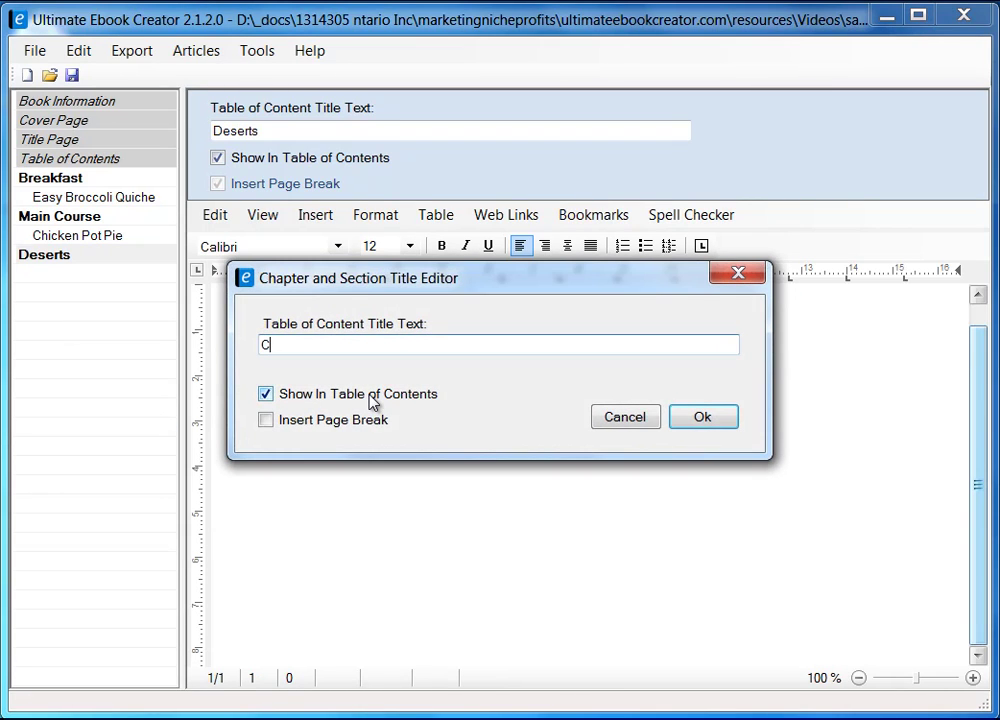
key(alt+Tab)
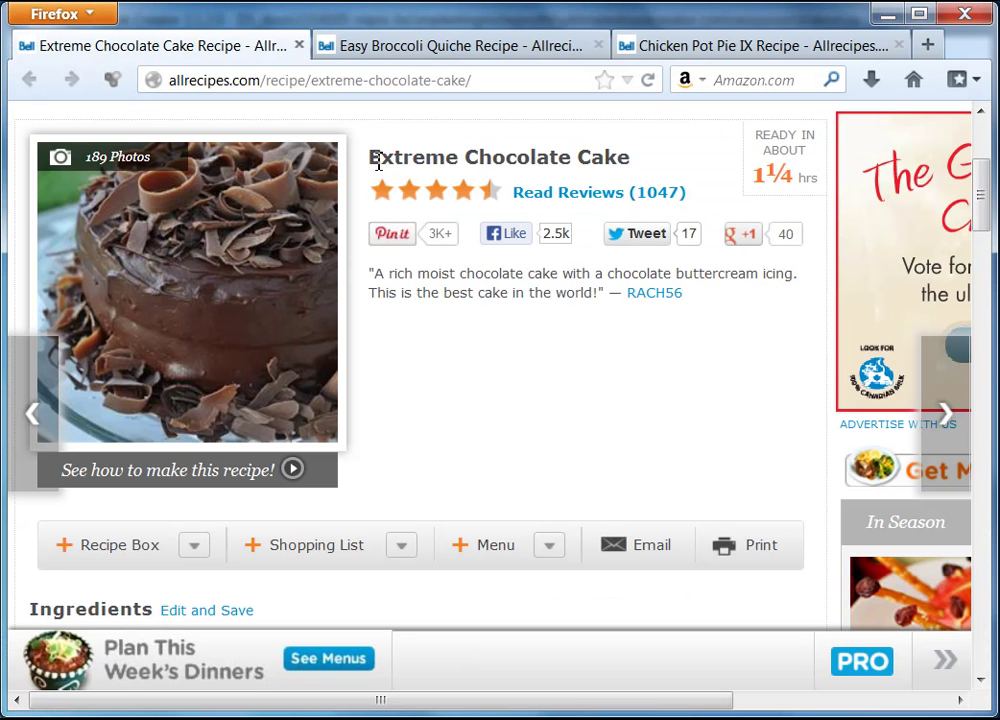
drag(378, 163, 627, 156)
key(ctrl+c)
right_click(621, 168)
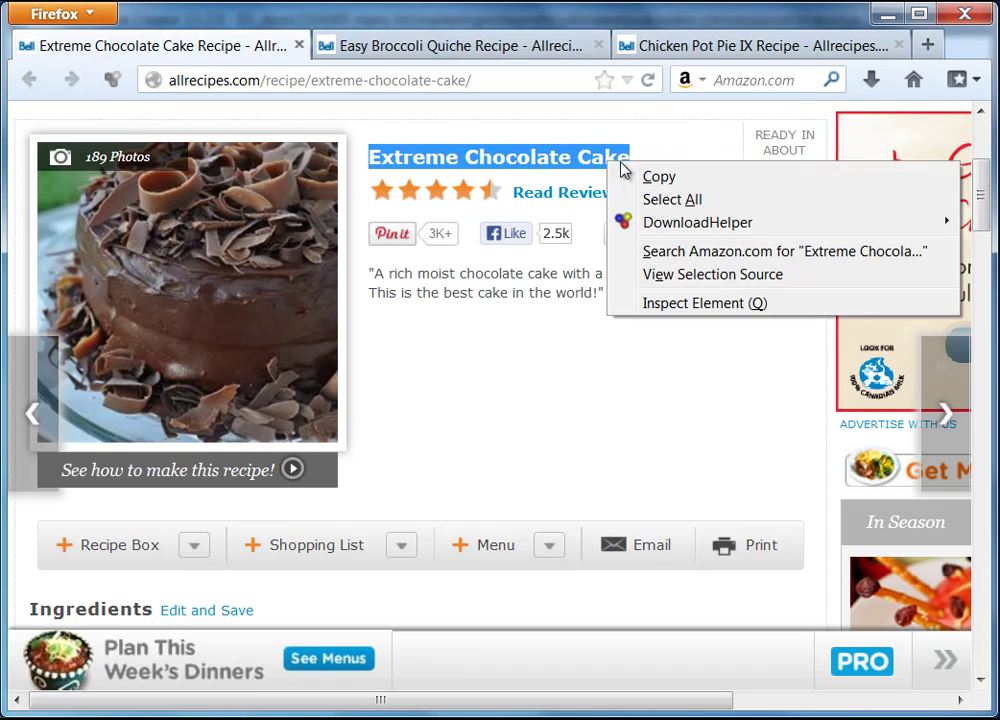
click(700, 172)
click(887, 14)
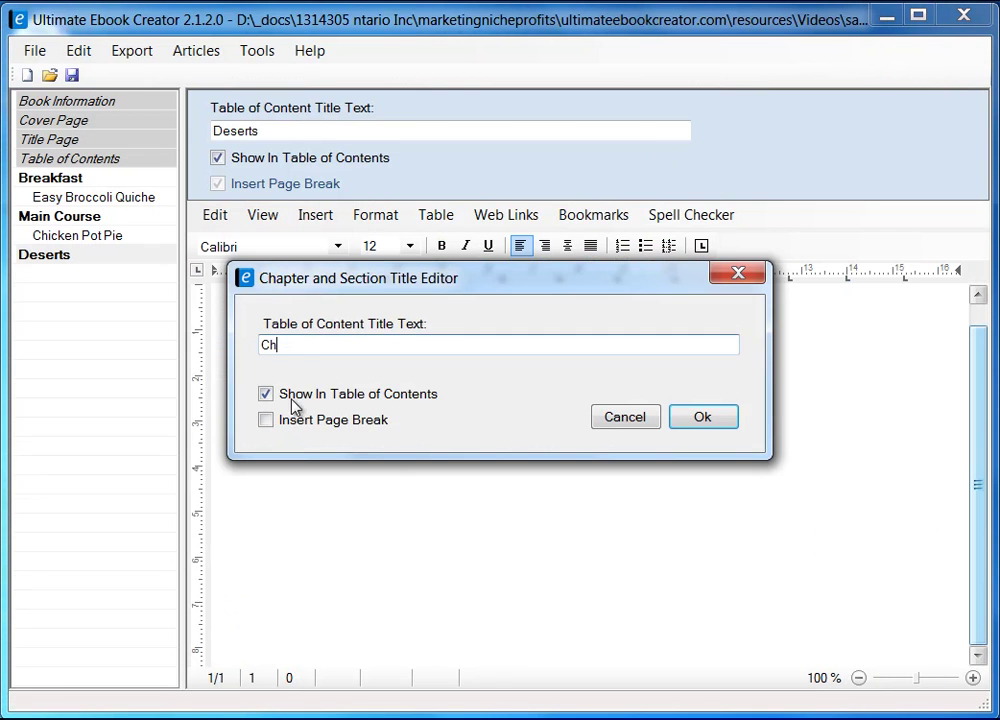
- Paste 'Extreme Chocolate Cake' as the section title, tick Insert Page Break, and confirm
drag(281, 345, 231, 346)
right_click(306, 345)
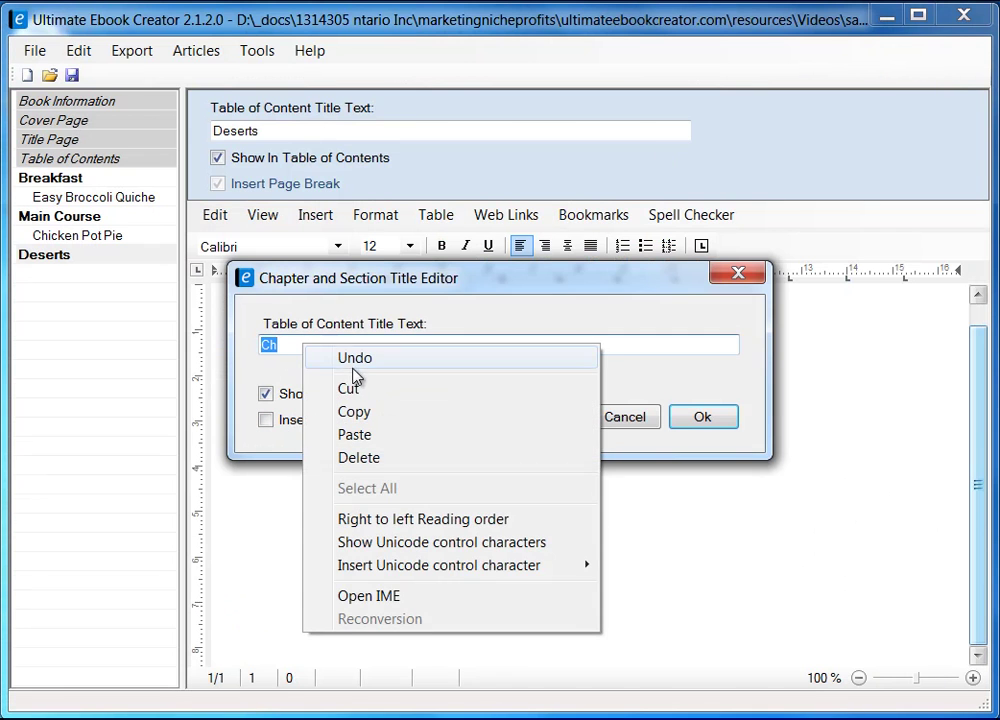
click(369, 436)
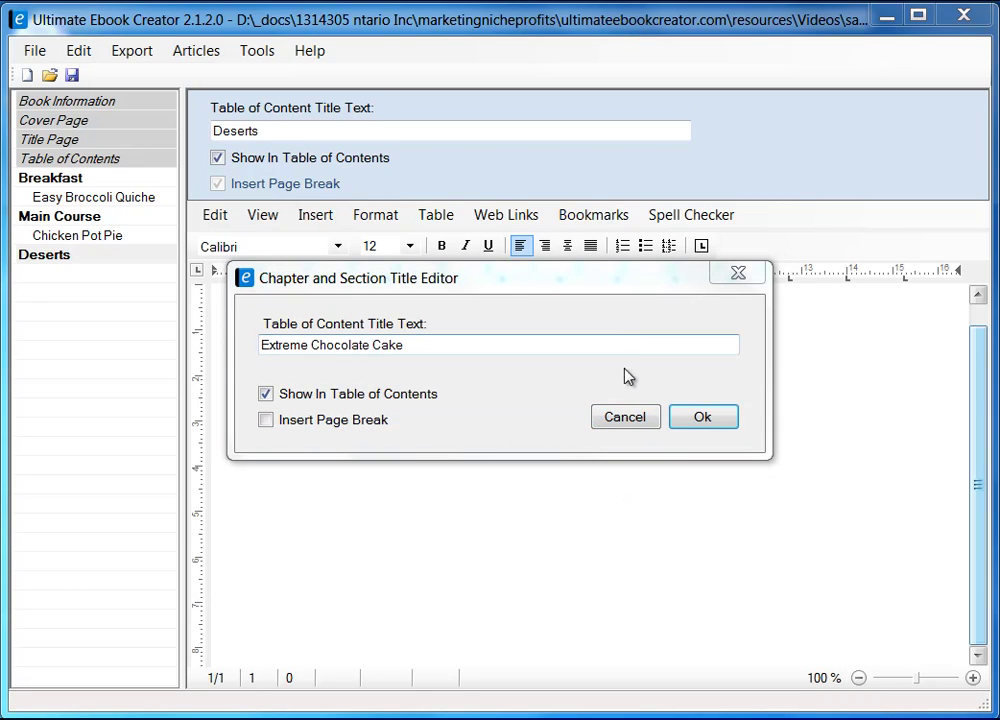
click(266, 421)
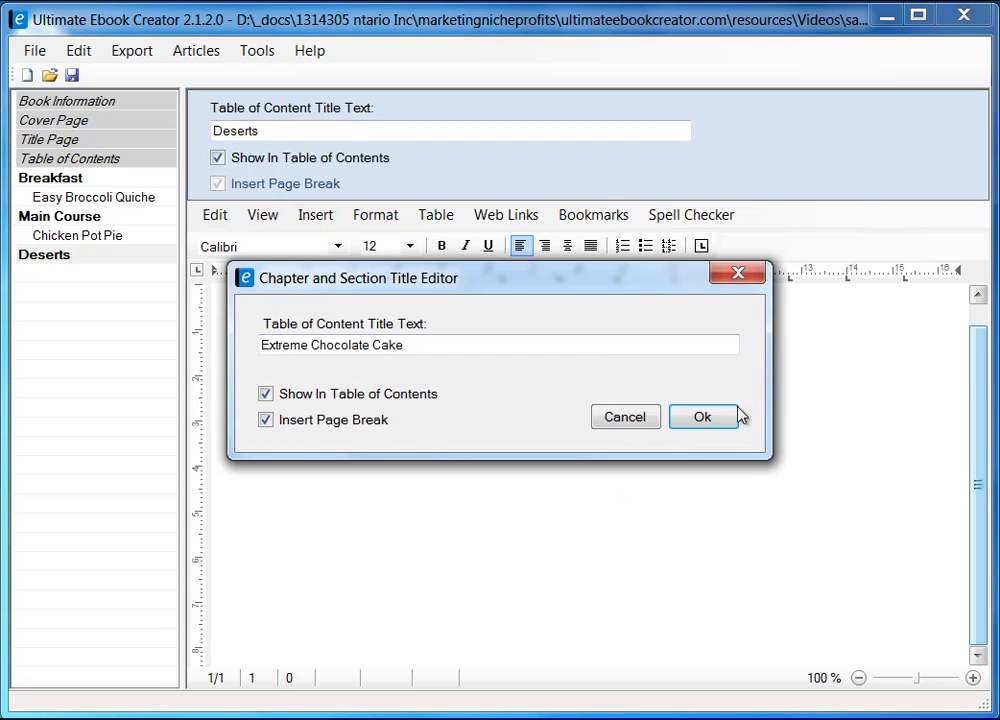
click(698, 419)
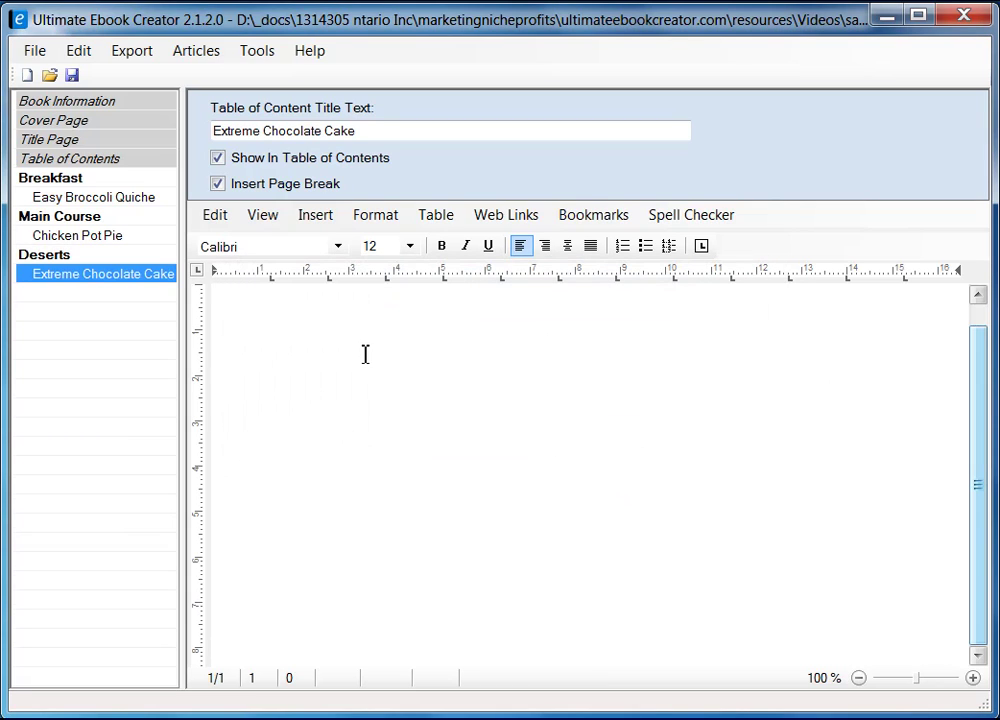
click(462, 363)
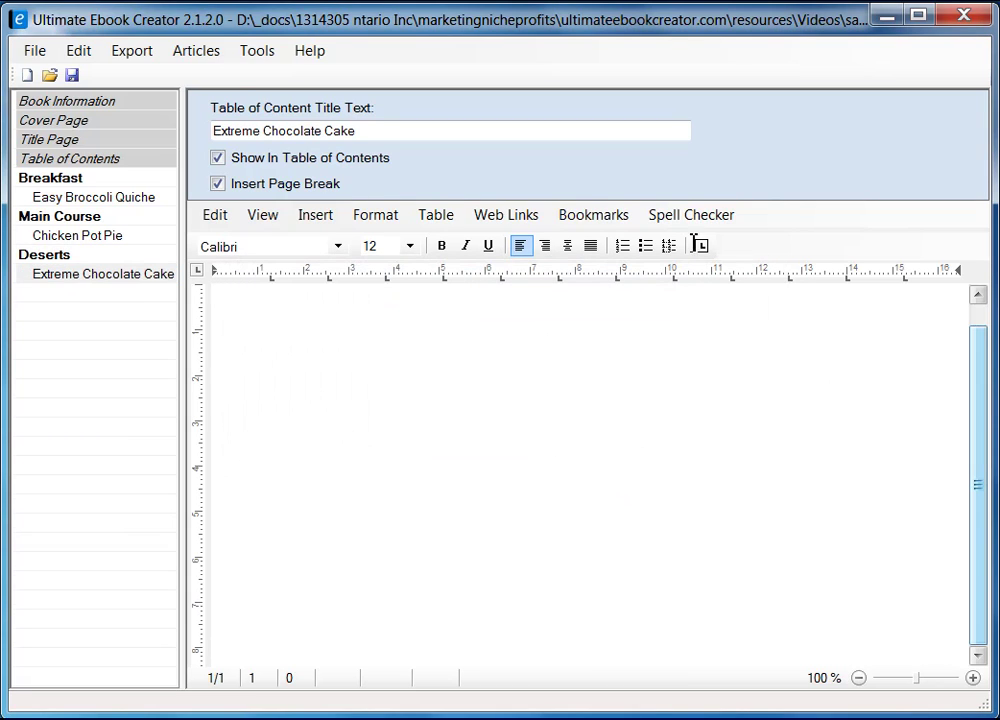
- Switch the blank Extreme Chocolate Cake page to Page Layout view
click(277, 227)
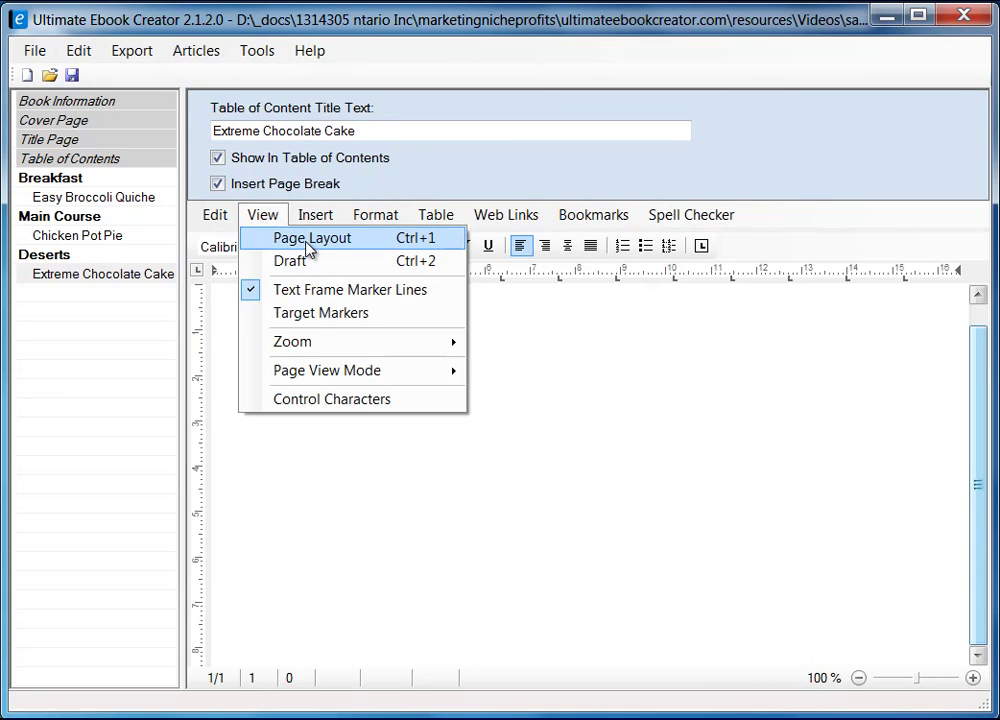
click(309, 248)
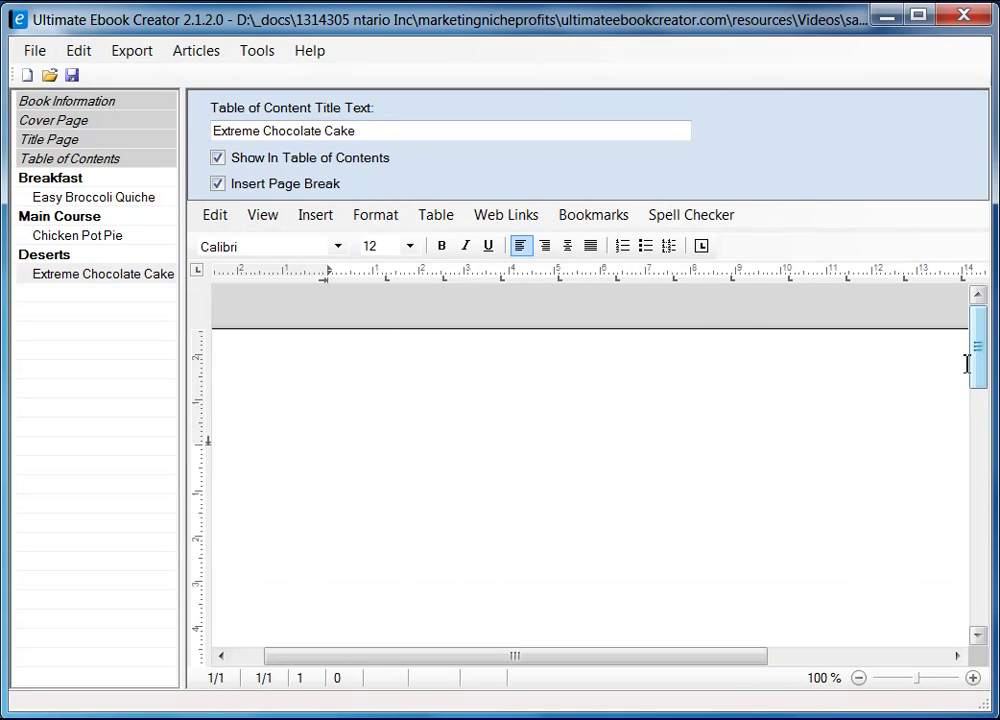
drag(978, 364, 980, 382)
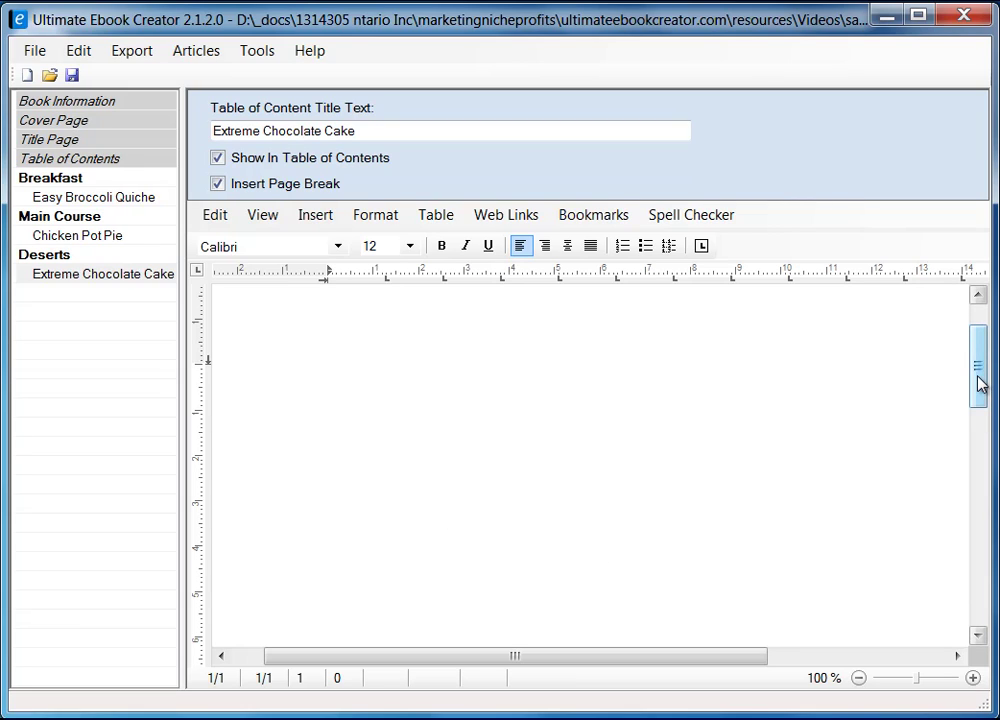
mouse_move(978, 382)
mouse_down()
mouse_move(978, 361)
mouse_move(976, 375)
mouse_up()
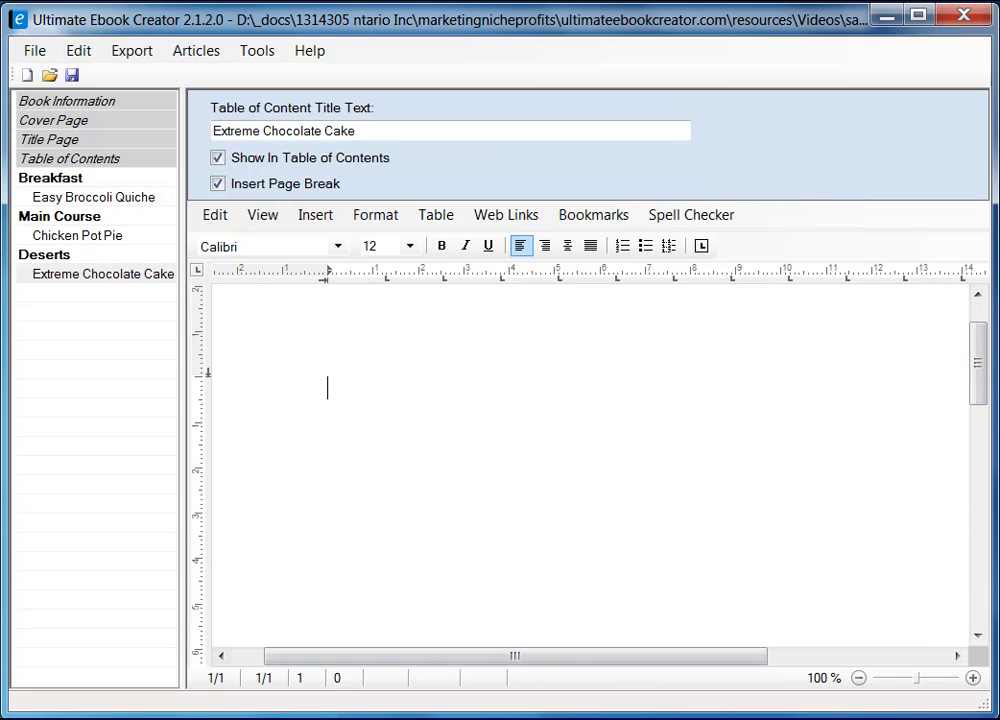
- Back in Firefox, close the Allrecipes photo gallery to return to the cake recipe page
key(alt+Tab)
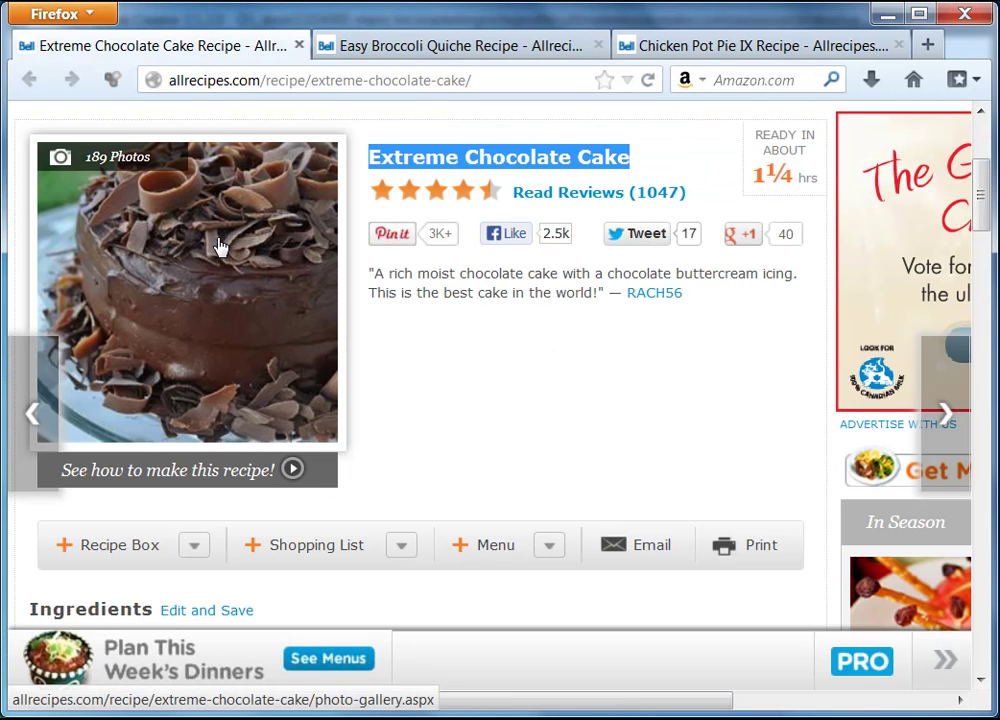
right_click(190, 242)
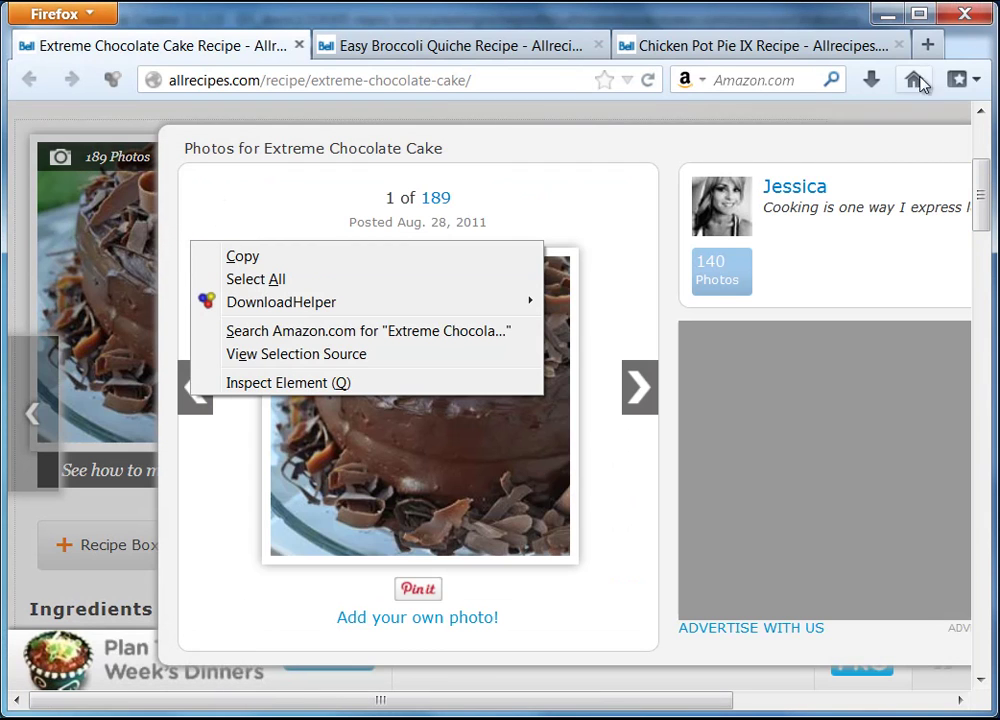
click(873, 152)
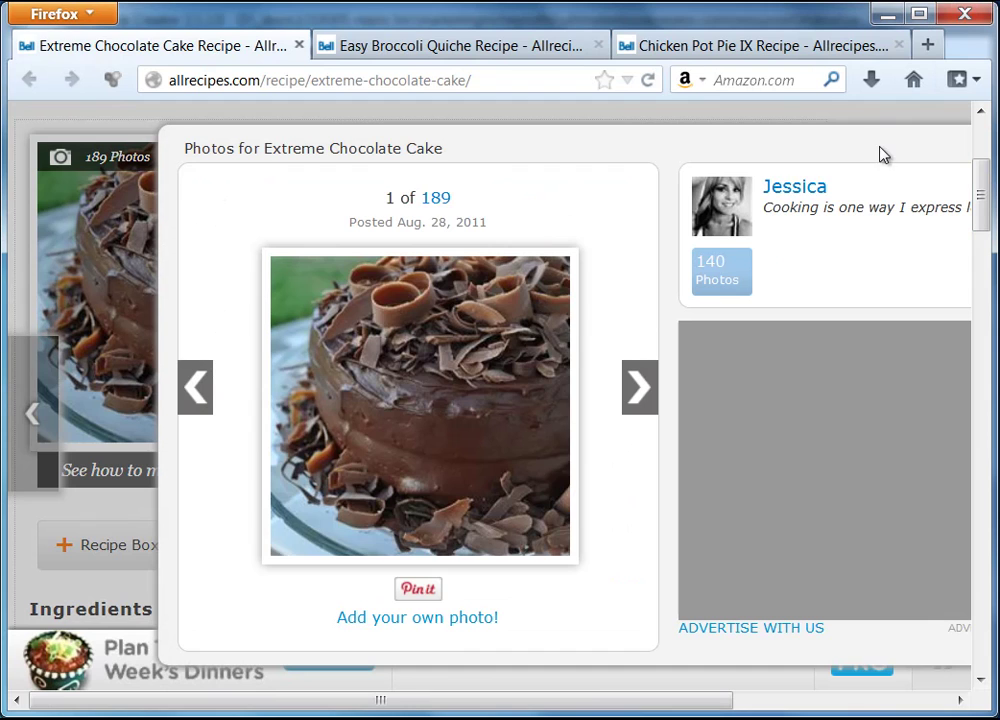
triple_click(620, 439)
drag(596, 700, 885, 695)
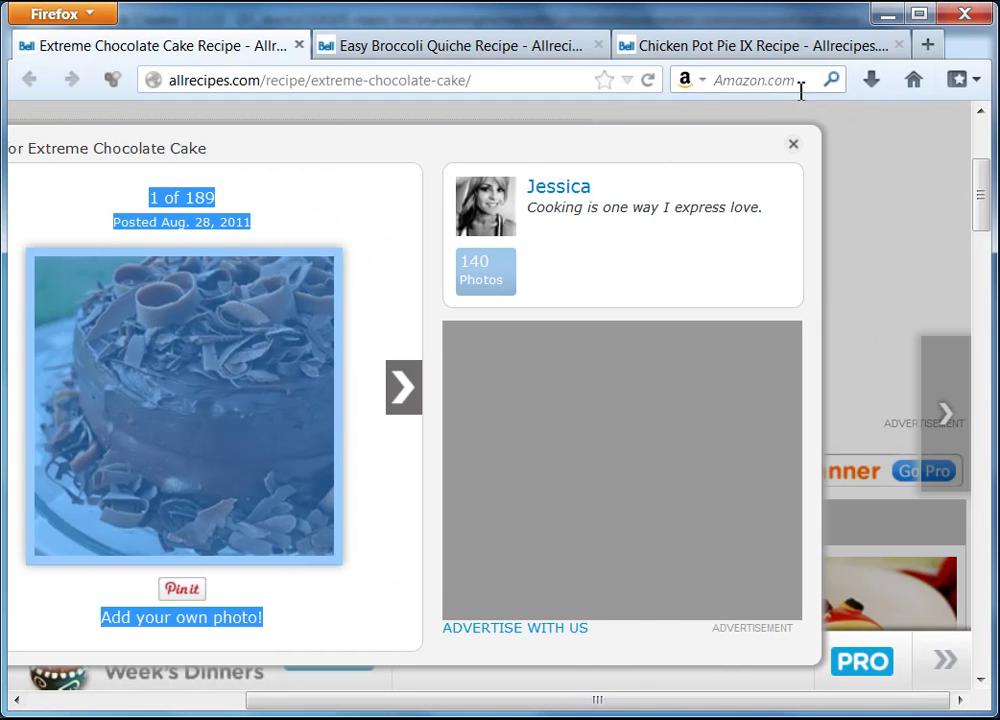
click(795, 147)
drag(670, 708, 364, 708)
- Copy the Extreme Chocolate Cake photo and minimize Firefox
right_click(183, 238)
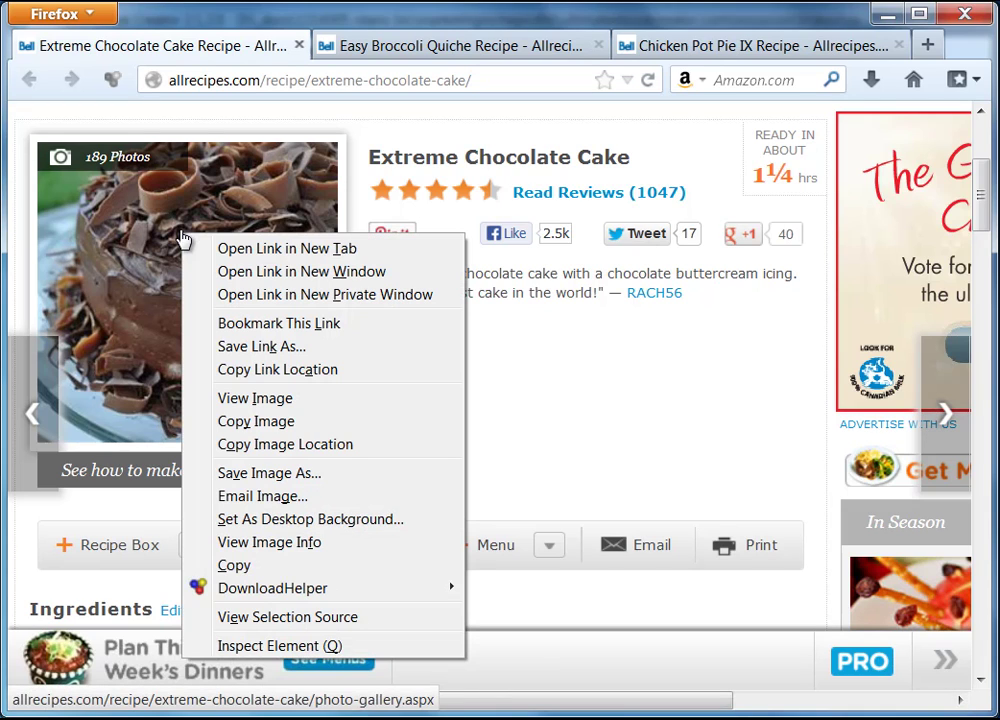
click(268, 423)
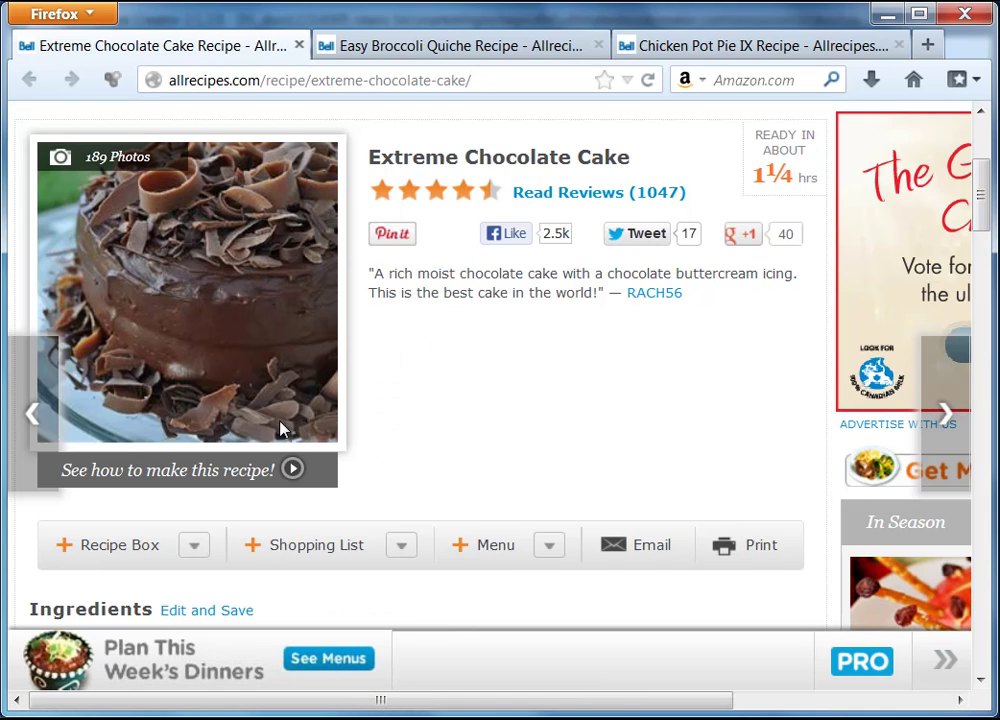
click(895, 17)
- Paste the copied cake photo as an image onto the empty recipe page
right_click(361, 389)
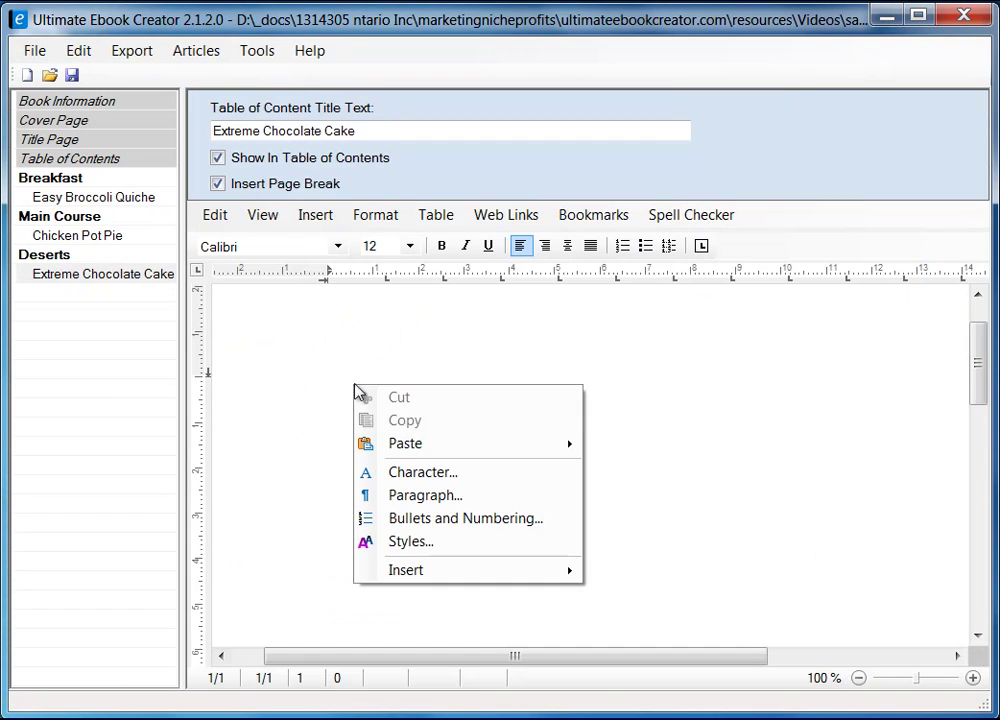
mouse_move(437, 444)
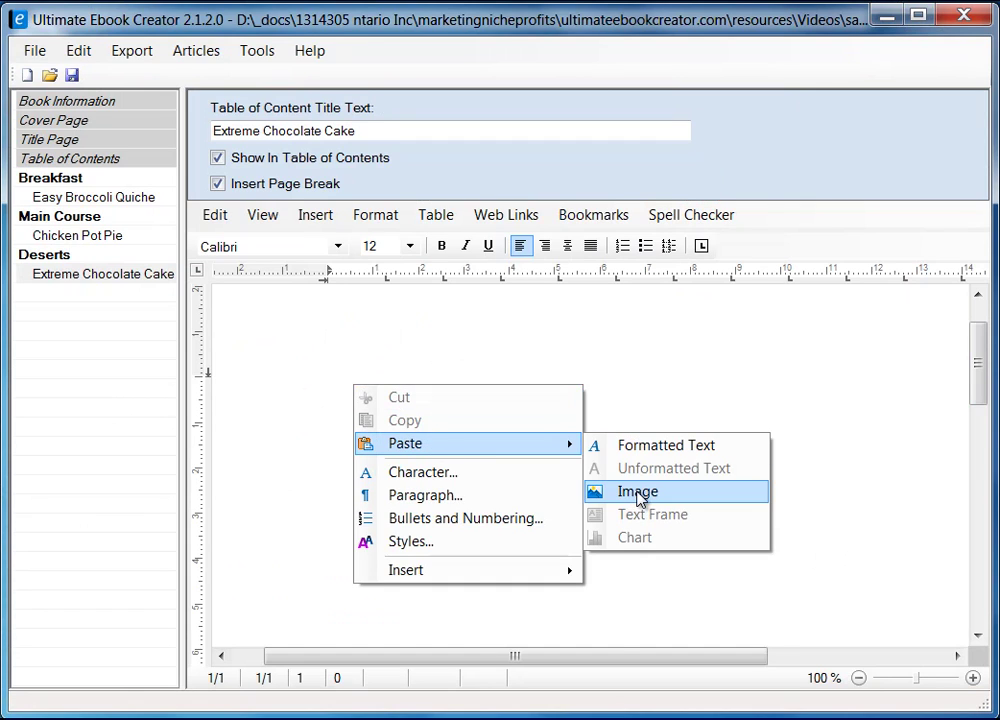
click(638, 494)
drag(978, 379, 982, 397)
- Give the cake photo Square text wrapping and confirm Image Attributes
click(596, 401)
right_click(584, 403)
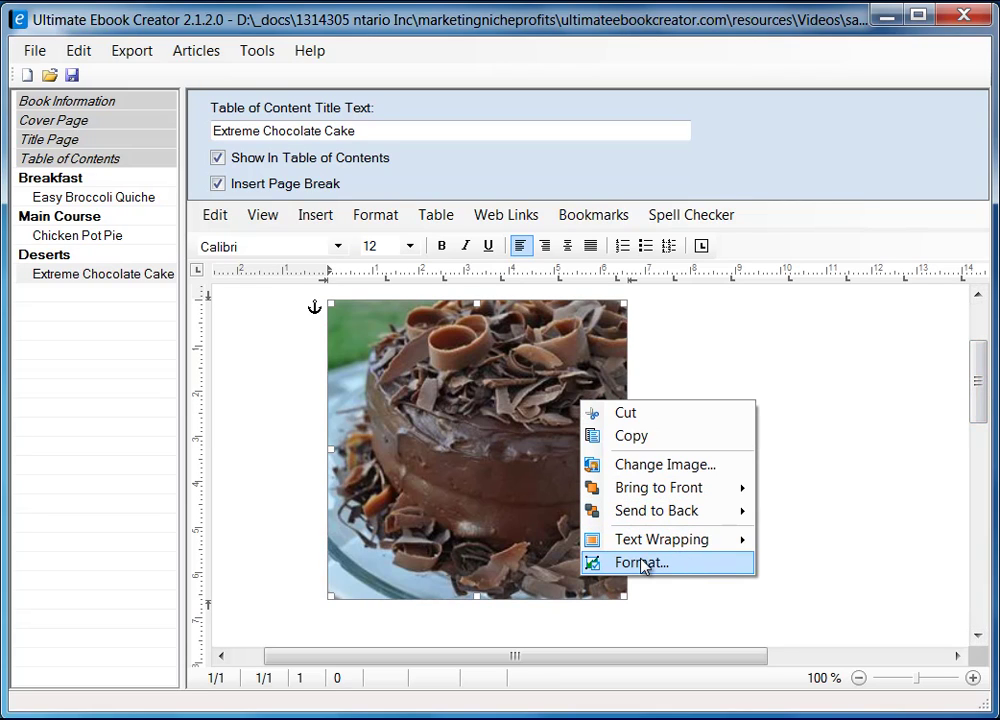
mouse_move(668, 546)
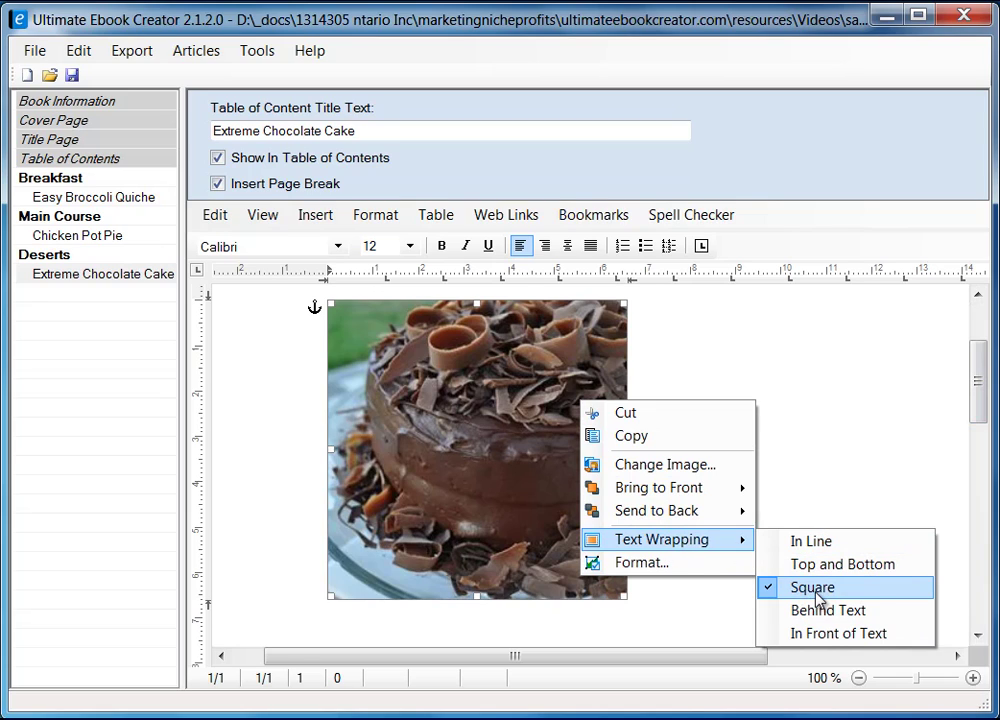
click(650, 565)
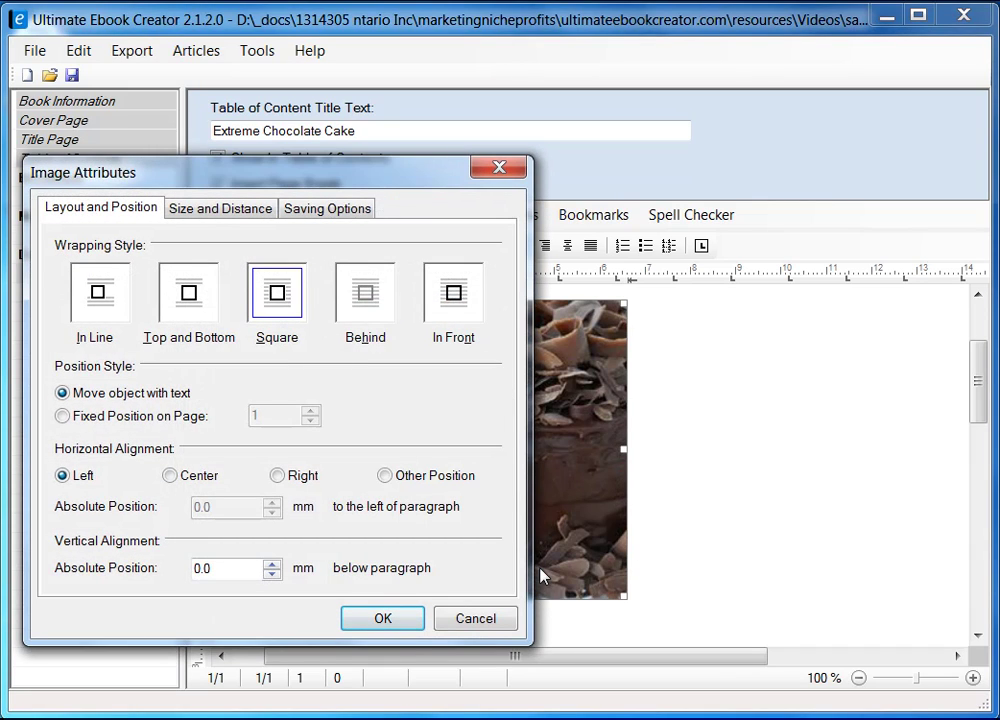
click(393, 624)
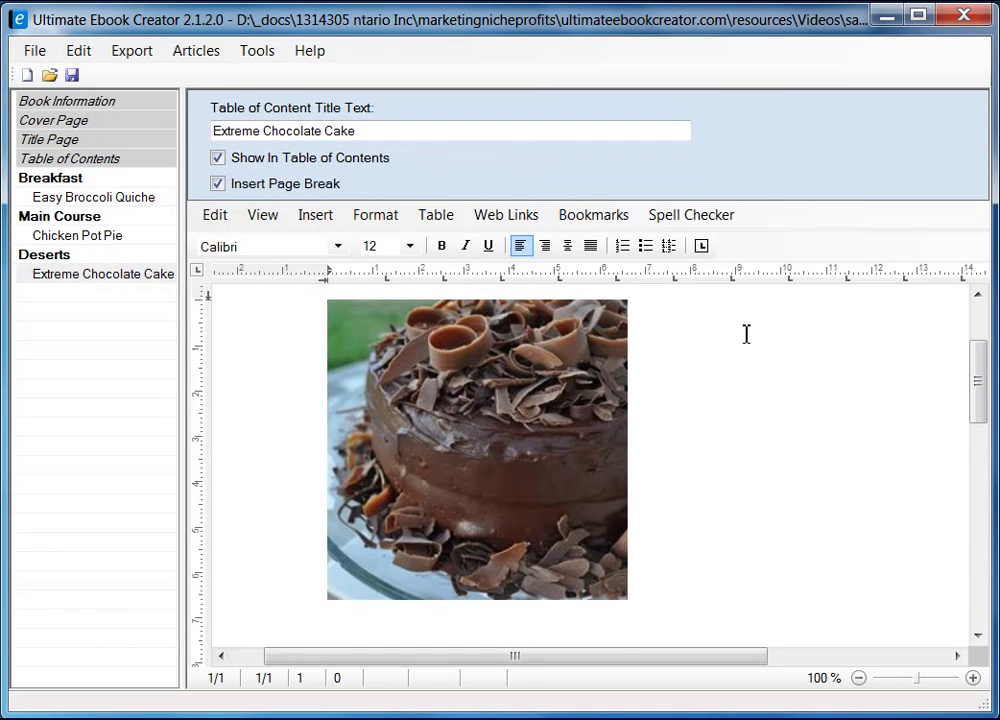
- Copy the 'Extreme Chocolate Cake' title from Allrecipes and paste it as formatted text beside the photo
scroll(746, 334, up, 2)
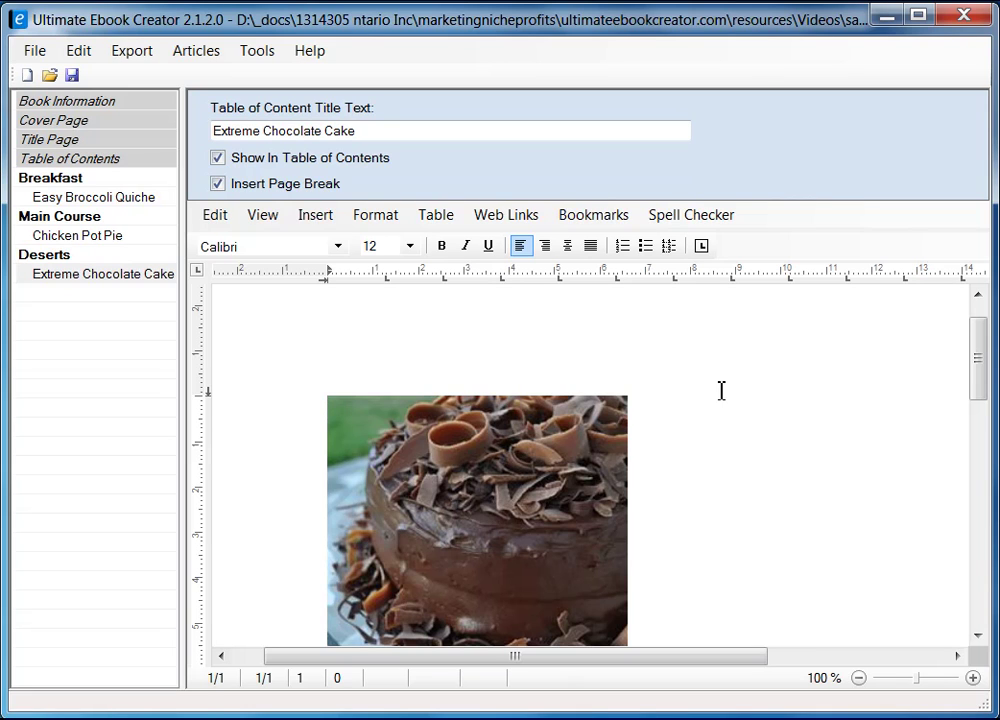
key(alt+Tab)
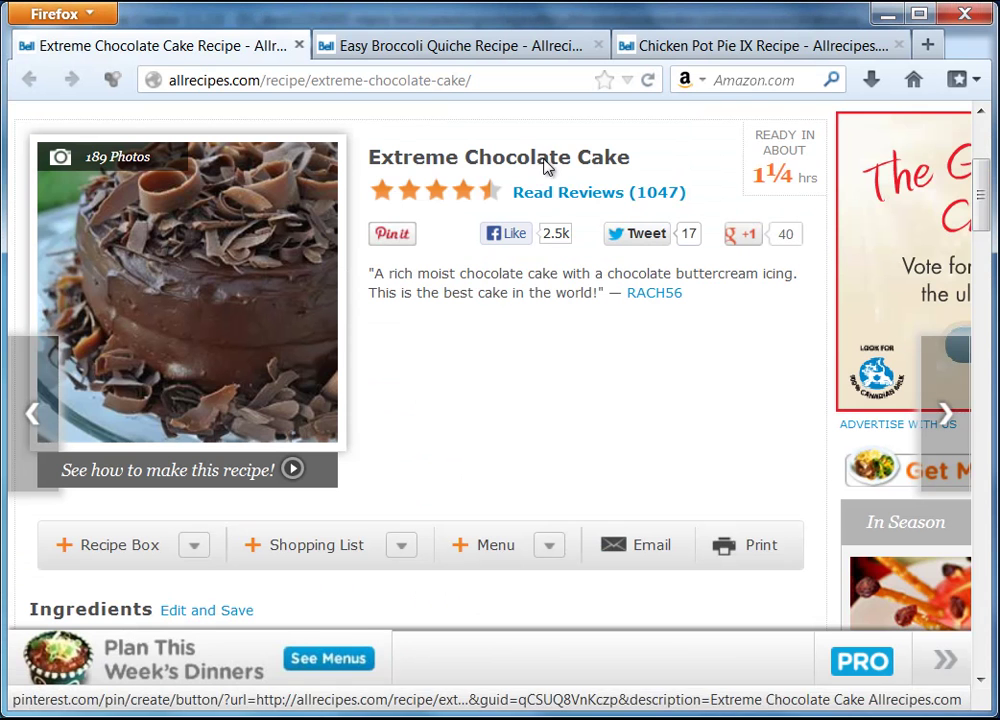
drag(372, 166, 622, 167)
right_click(622, 167)
click(668, 183)
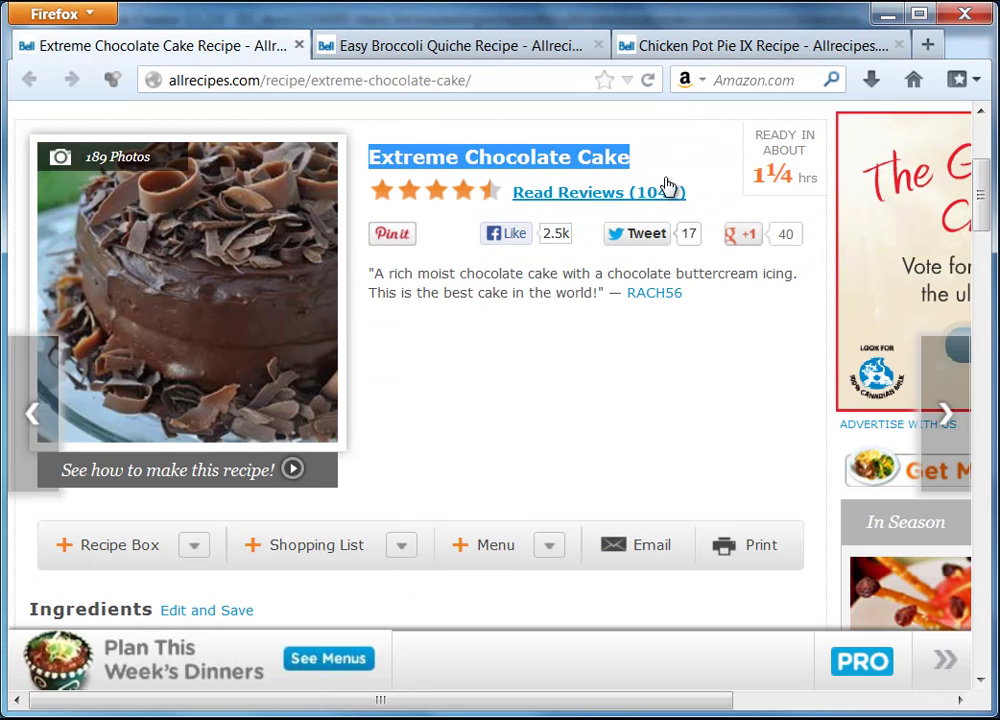
key(alt+Tab)
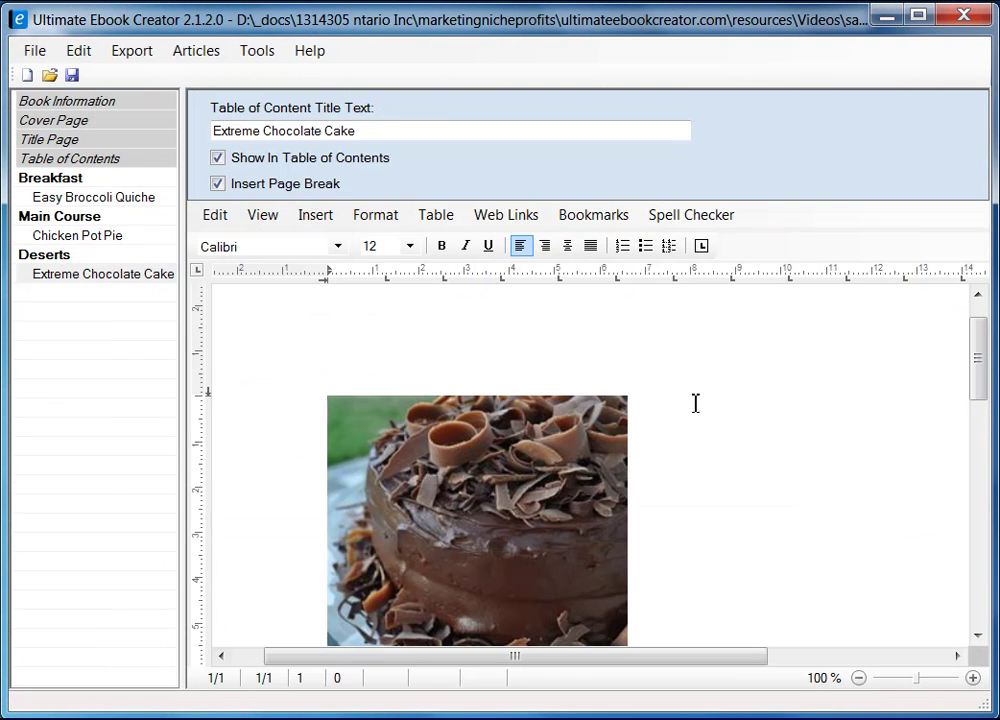
right_click(695, 402)
mouse_move(761, 464)
click(955, 473)
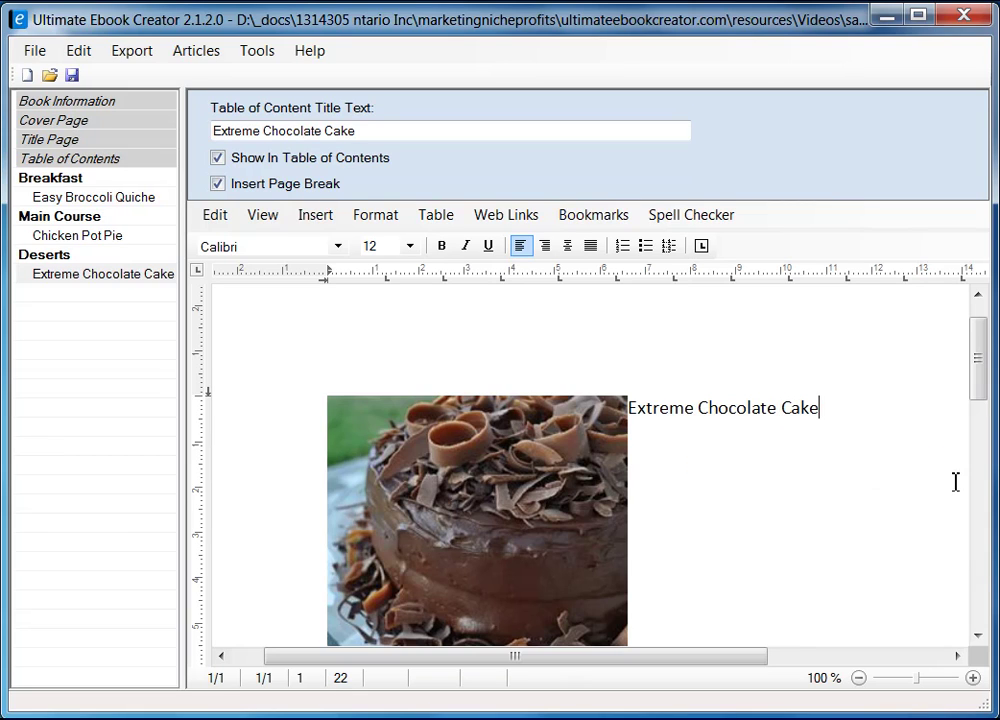
- Set the photo's right spacing to 5 mm in Size and Distance
click(529, 507)
right_click(530, 507)
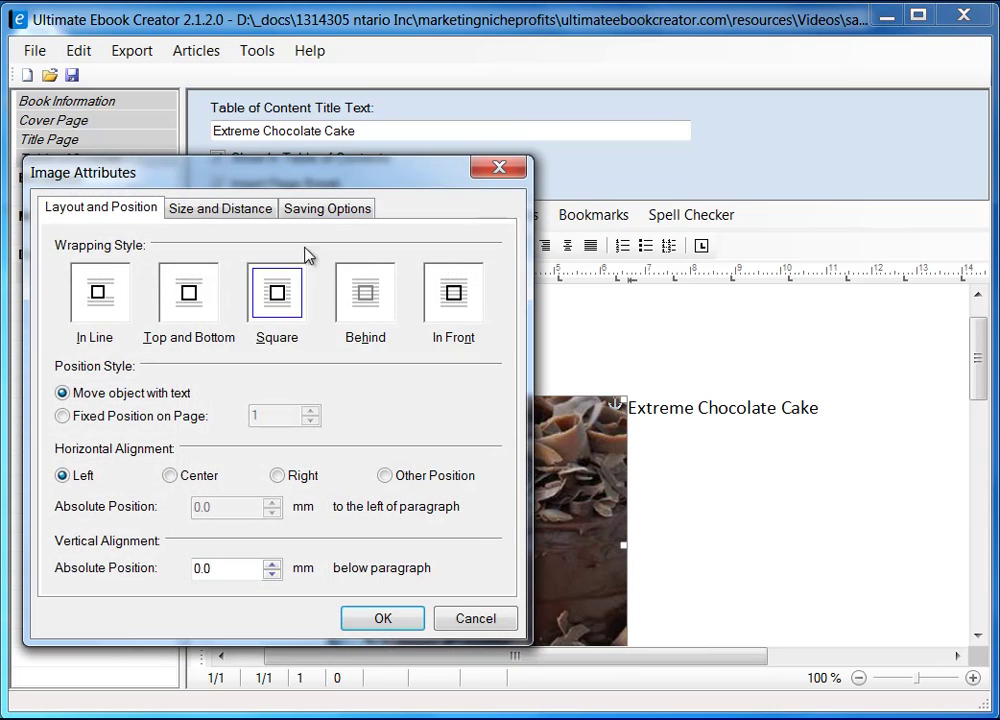
click(230, 206)
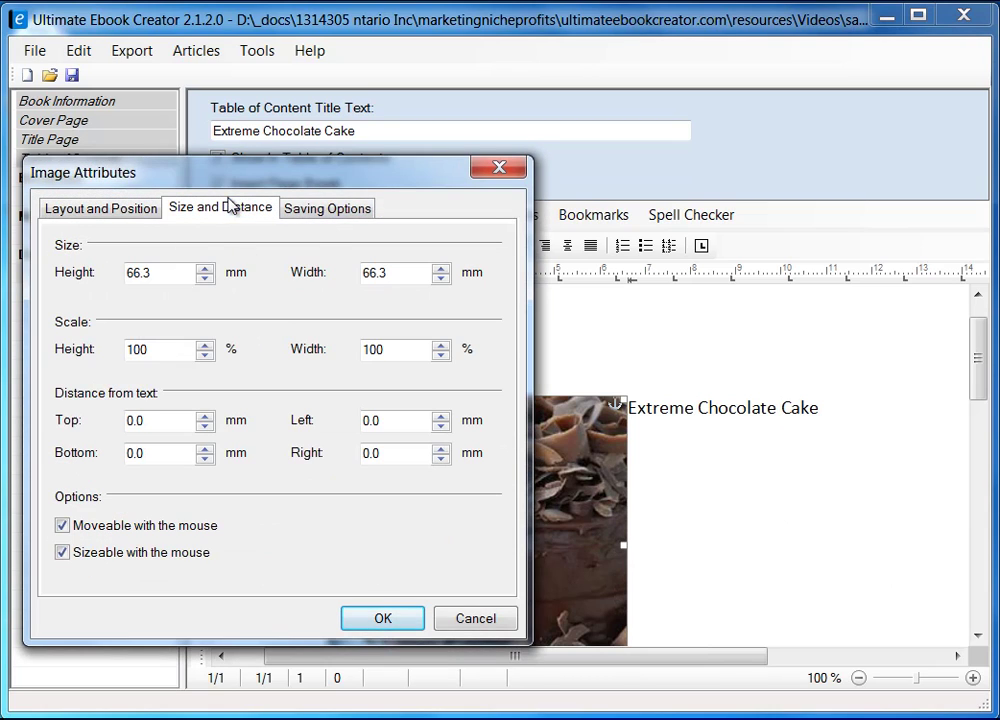
double_click(406, 453)
text(5)
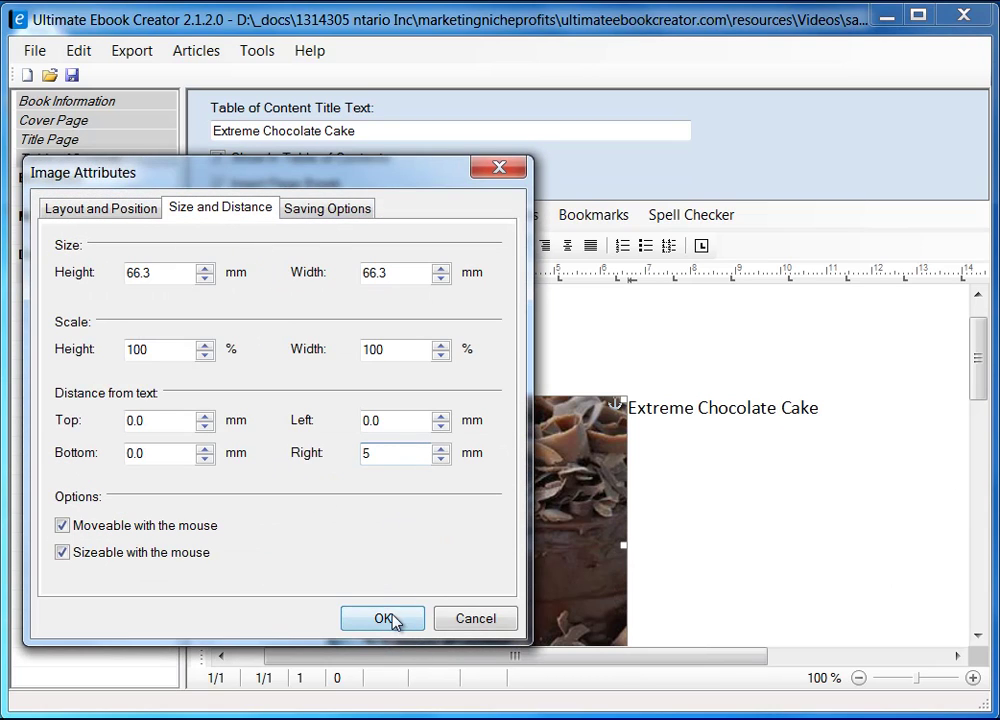
click(394, 621)
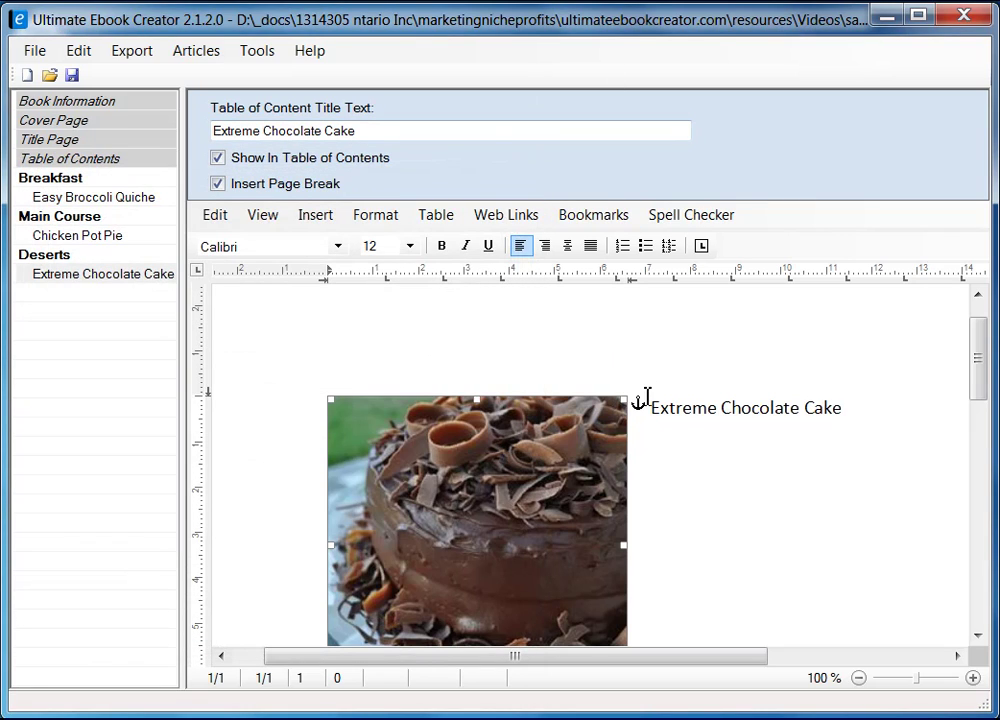
- Type an 'Ingredient' line with a new line after it below the photo, then switch to Firefox
drag(978, 380, 978, 403)
click(886, 347)
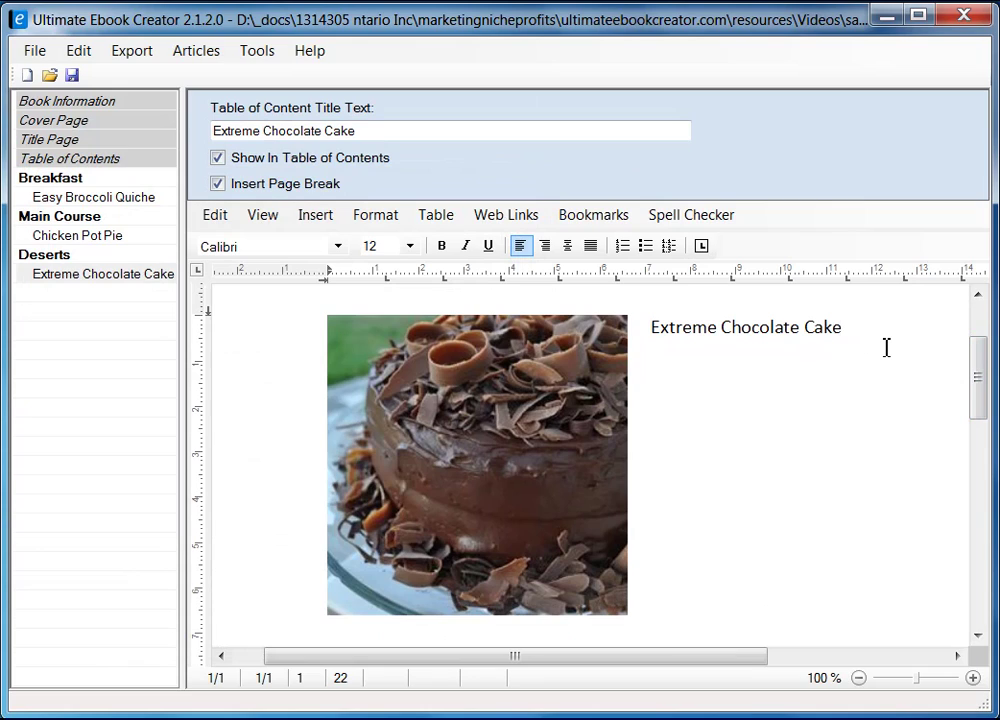
scroll(862, 387, down, 2)
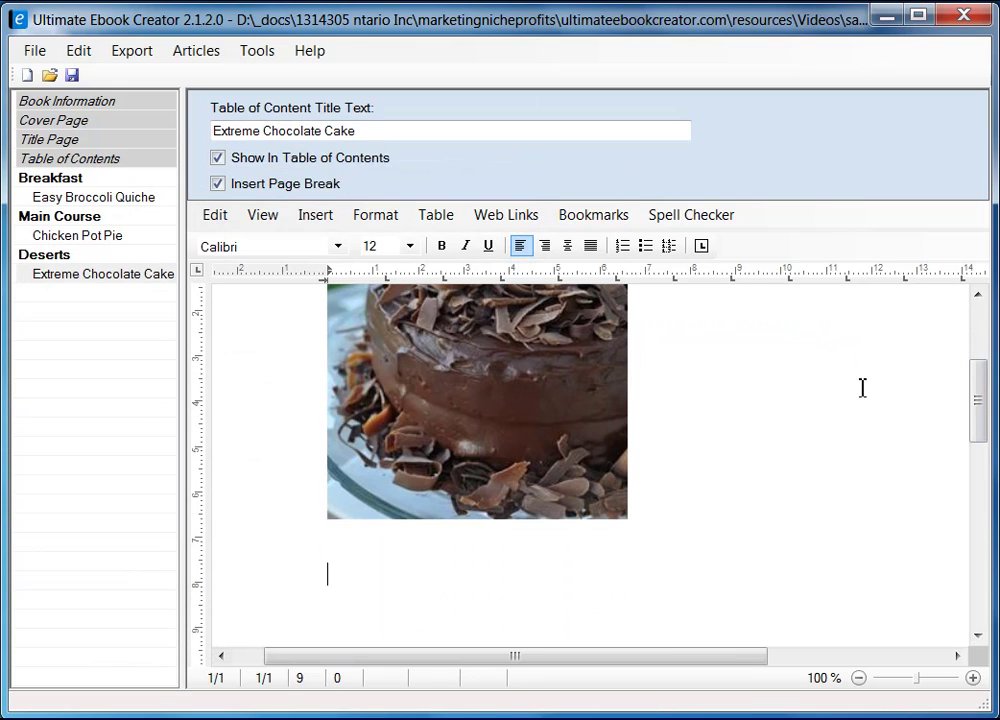
scroll(790, 392, up, 5)
scroll(620, 430, down, 6)
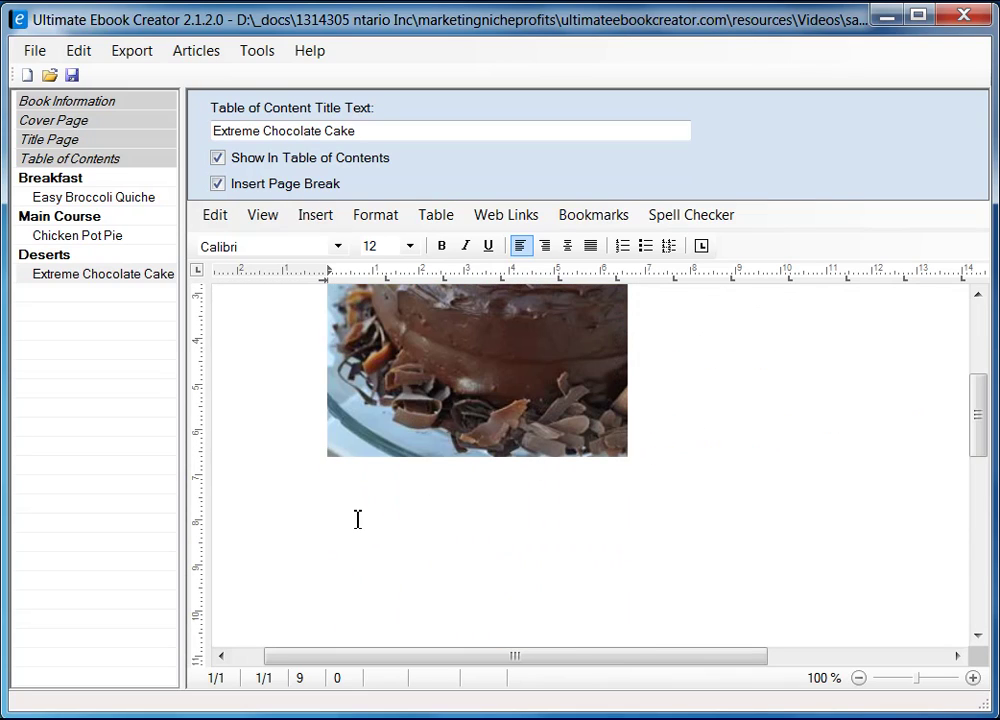
text(Ingredient)
key(Return)
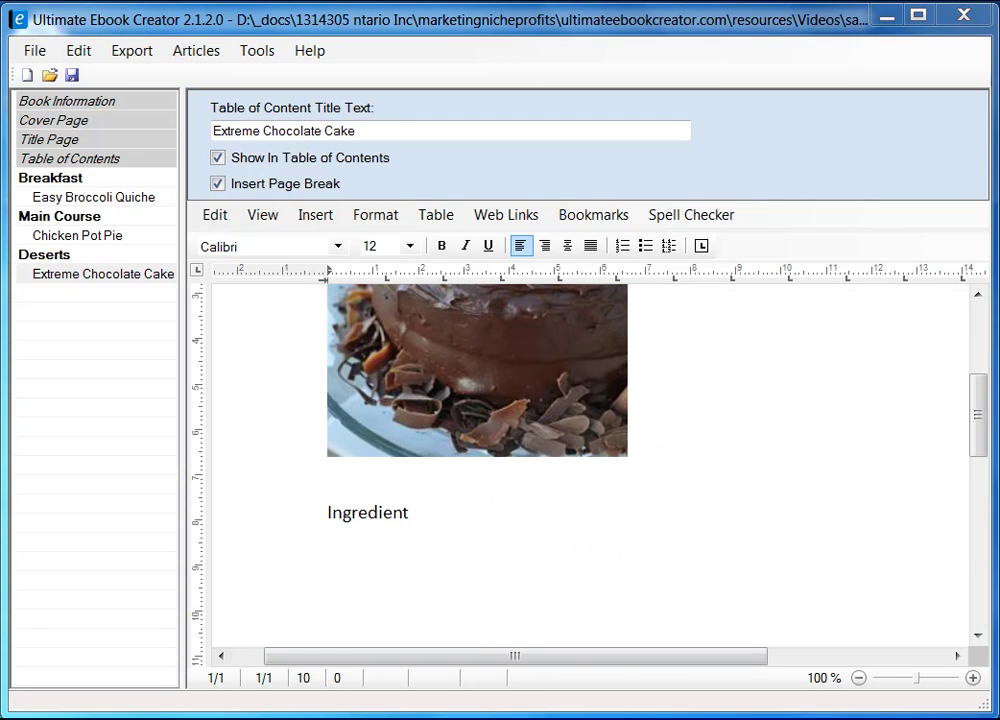
key(alt+Tab)
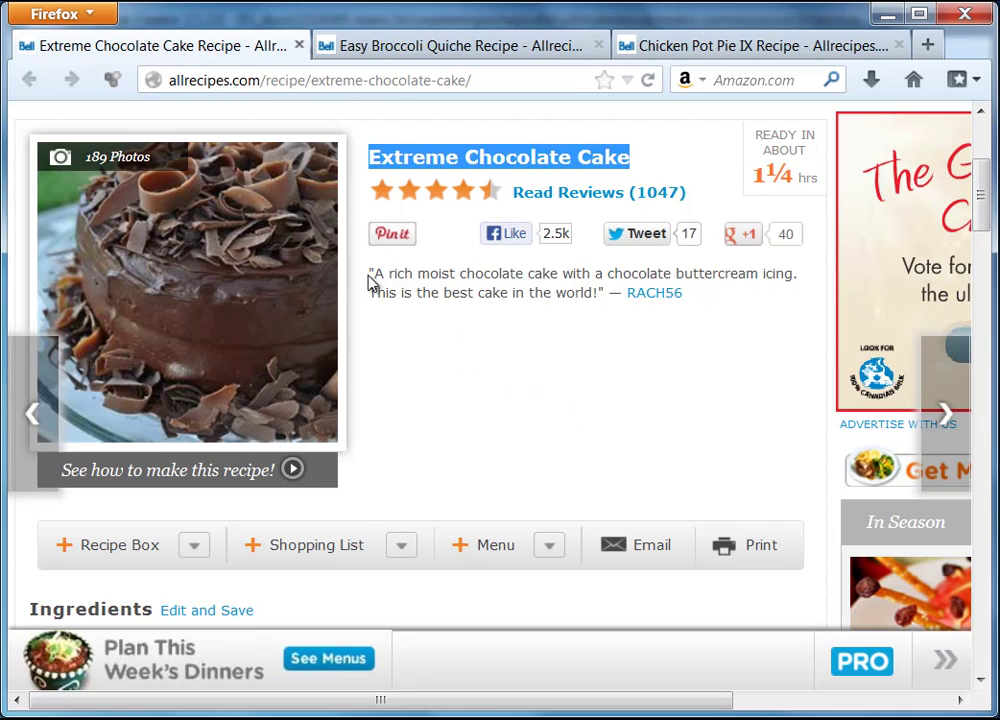
- Copy the recipe's 'A rich moist chocolate cake…' description quote from Allrecipes
drag(371, 272, 549, 295)
right_click(549, 295)
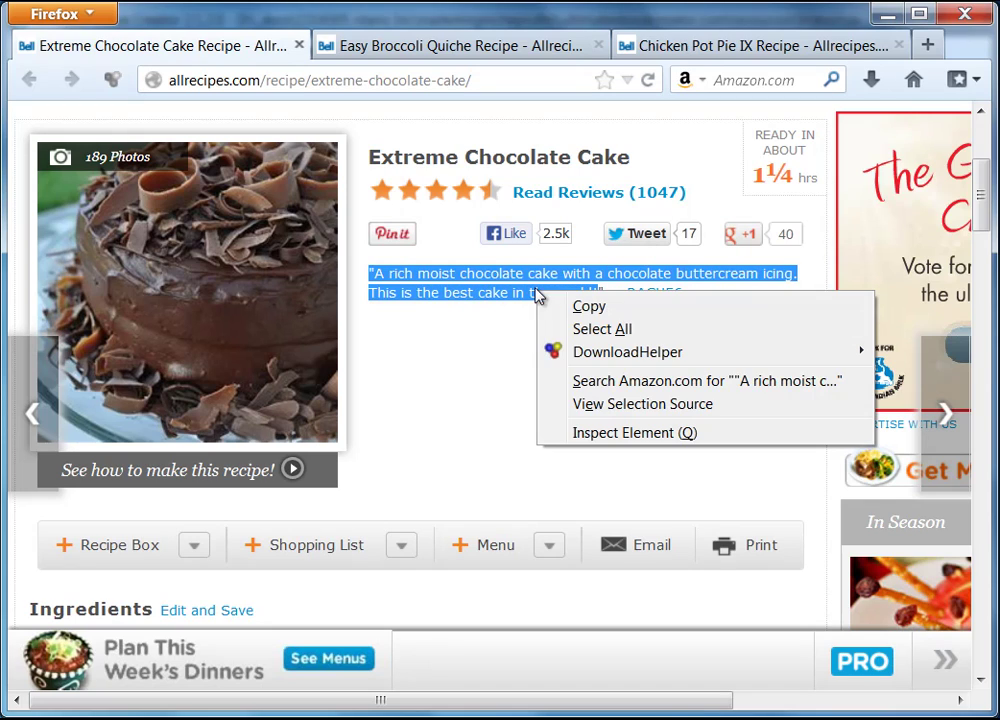
click(603, 310)
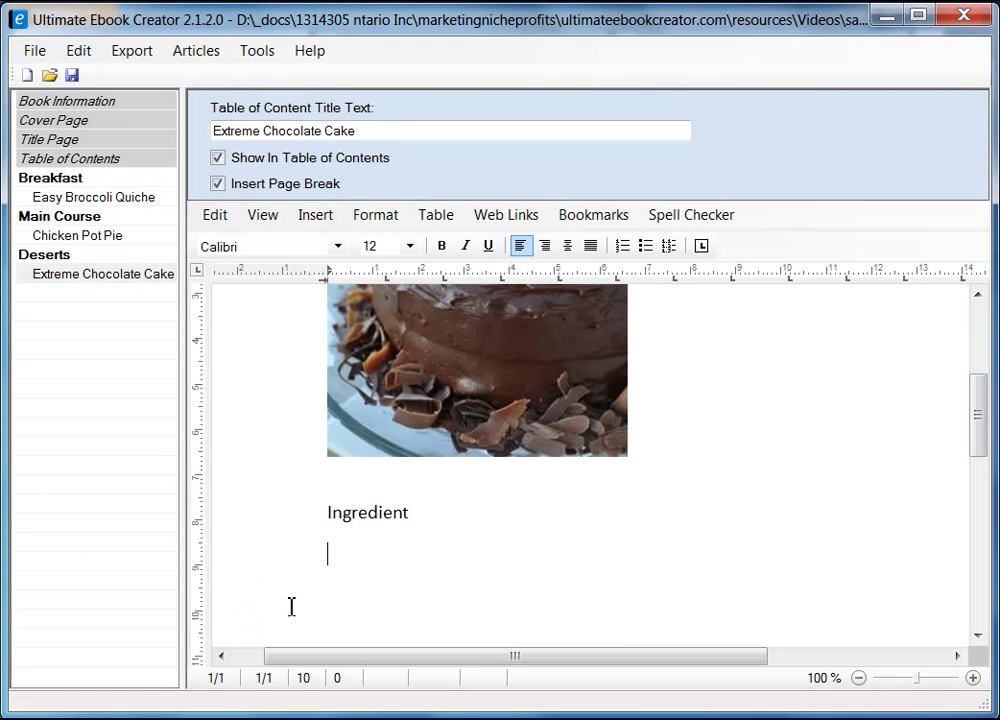
- Paste the quote as plain text after the title and make it italic
scroll(855, 406, up, 6)
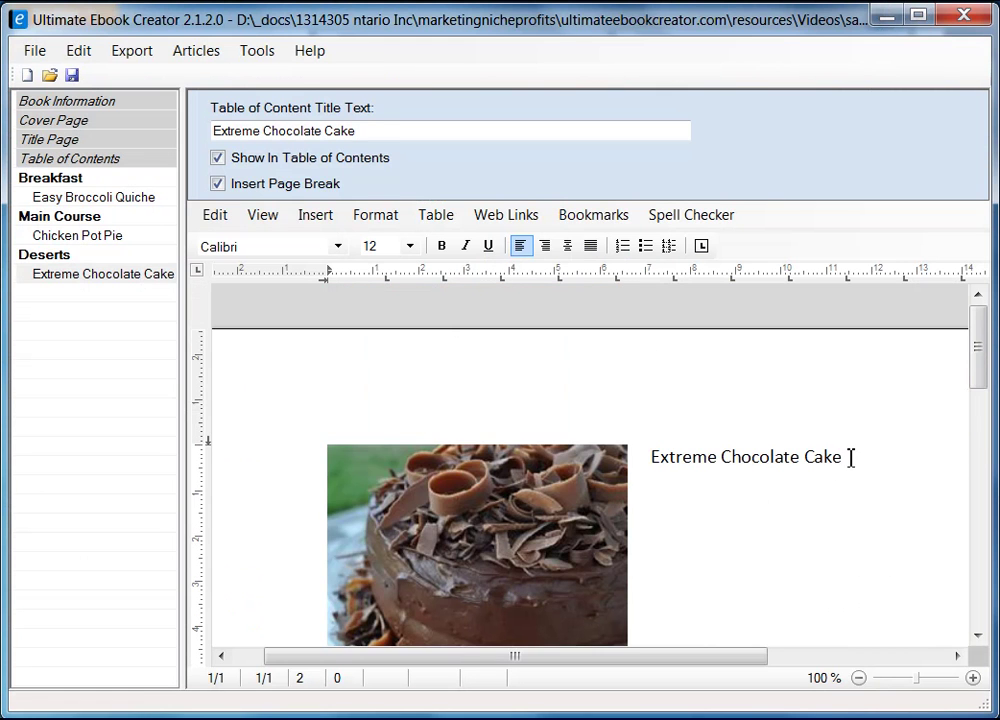
click(851, 457)
right_click(686, 518)
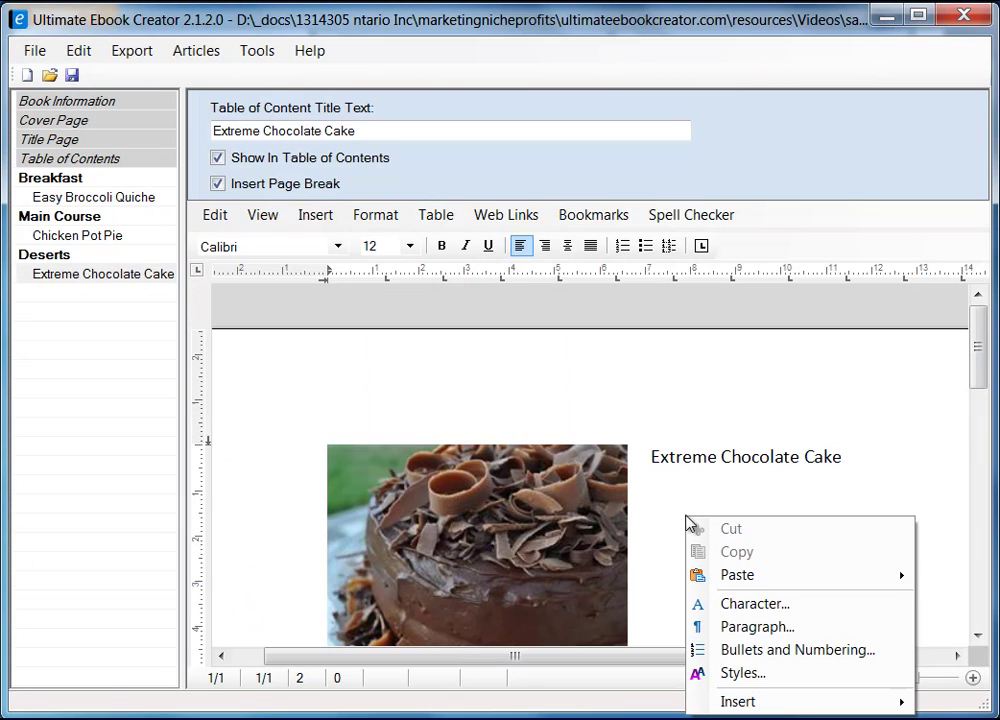
mouse_move(761, 579)
click(976, 598)
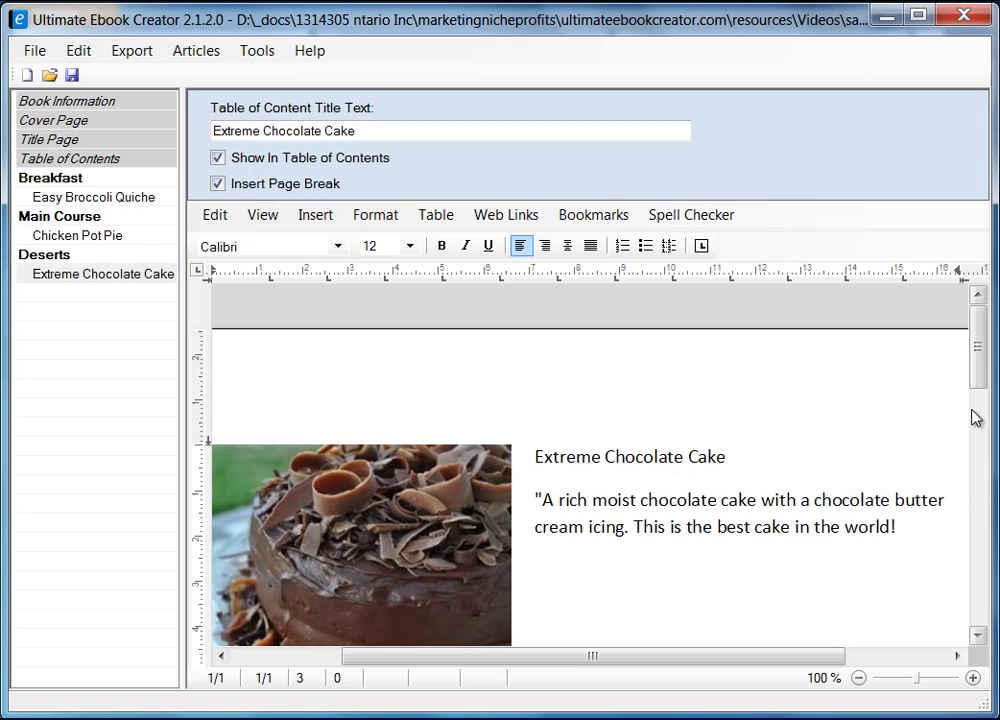
scroll(950, 410, down, 1)
click(924, 478)
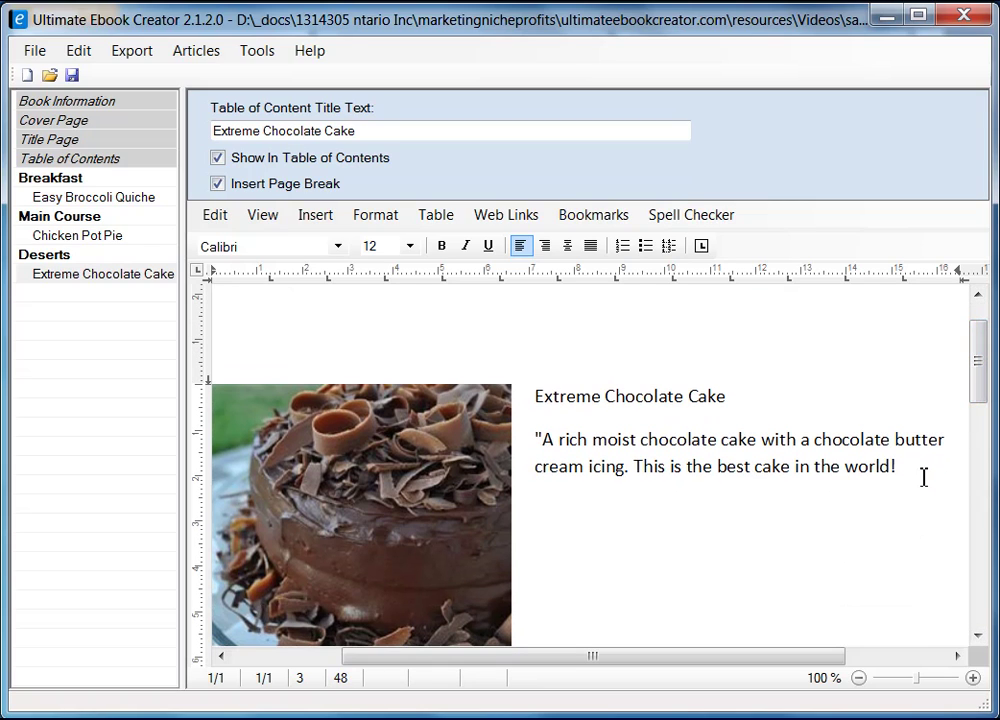
drag(541, 437, 924, 471)
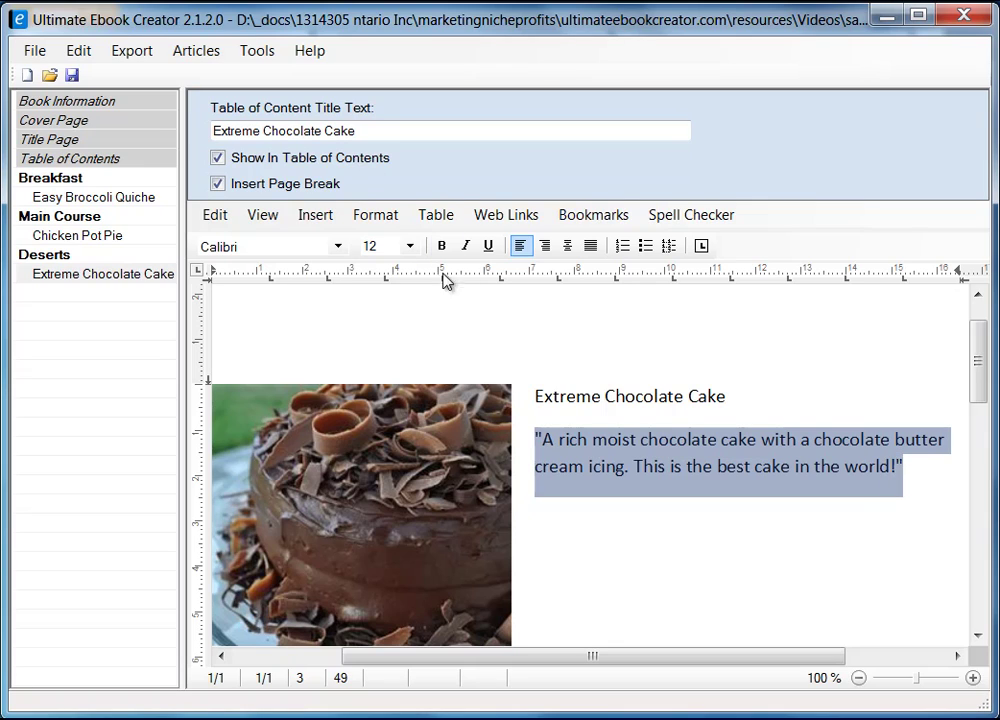
click(465, 246)
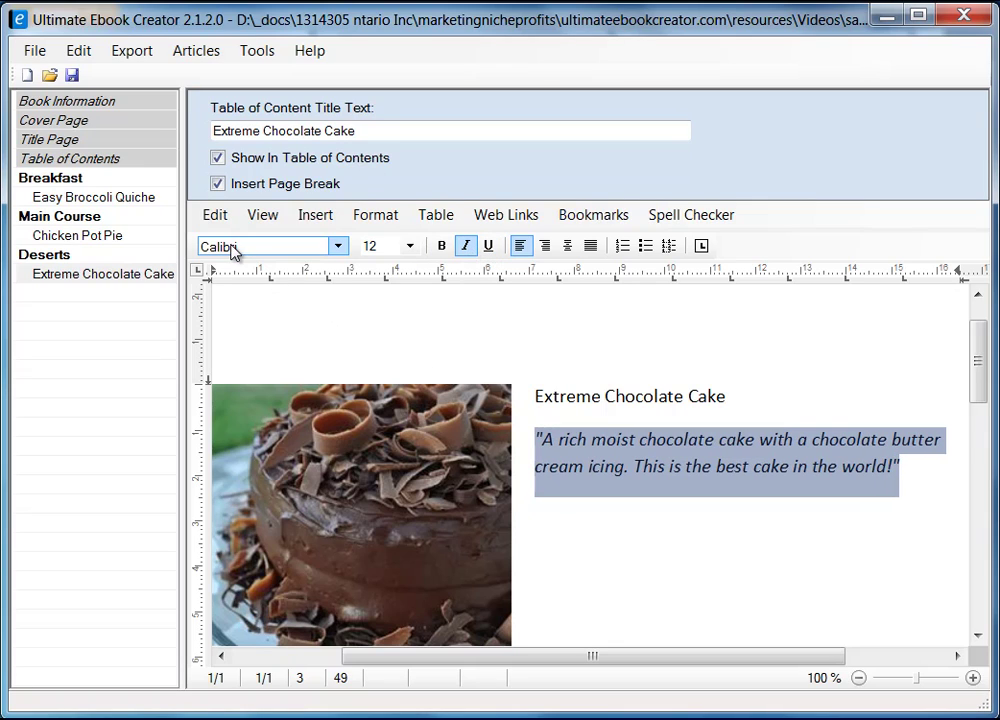
- Apply the heading 2 style to the Extreme Chocolate Cake title
click(536, 396)
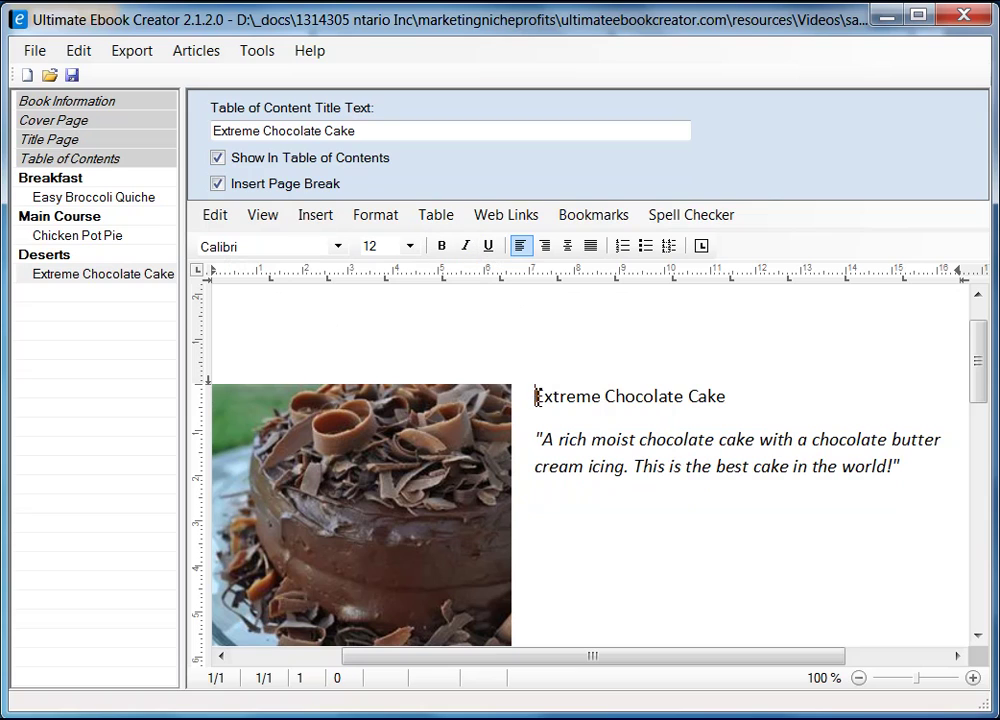
shift+click(726, 395)
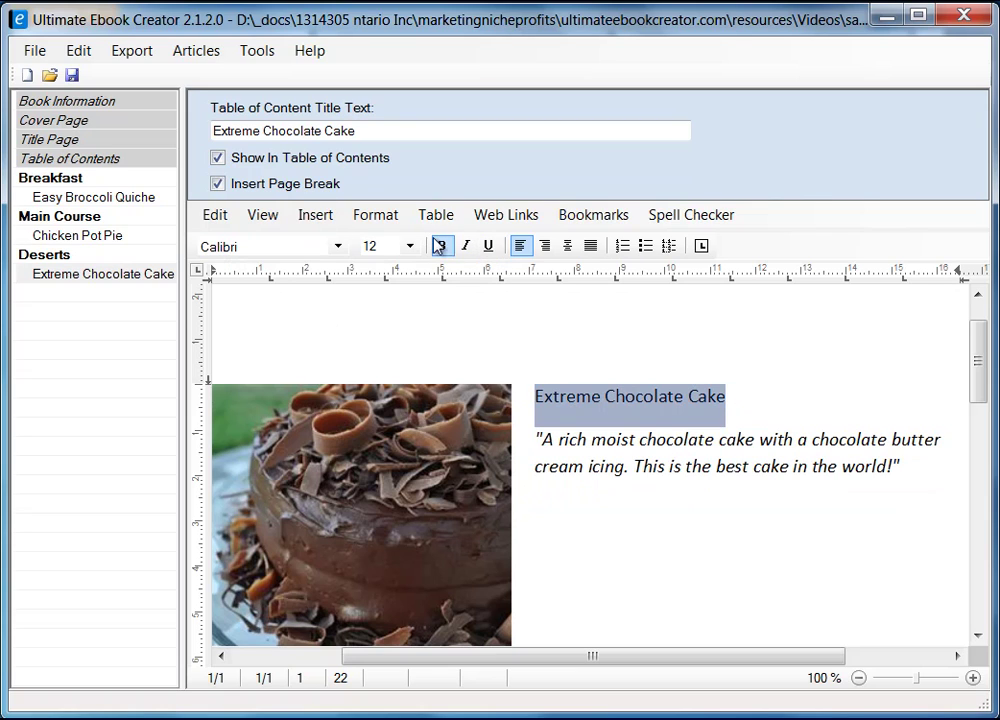
click(372, 215)
click(447, 316)
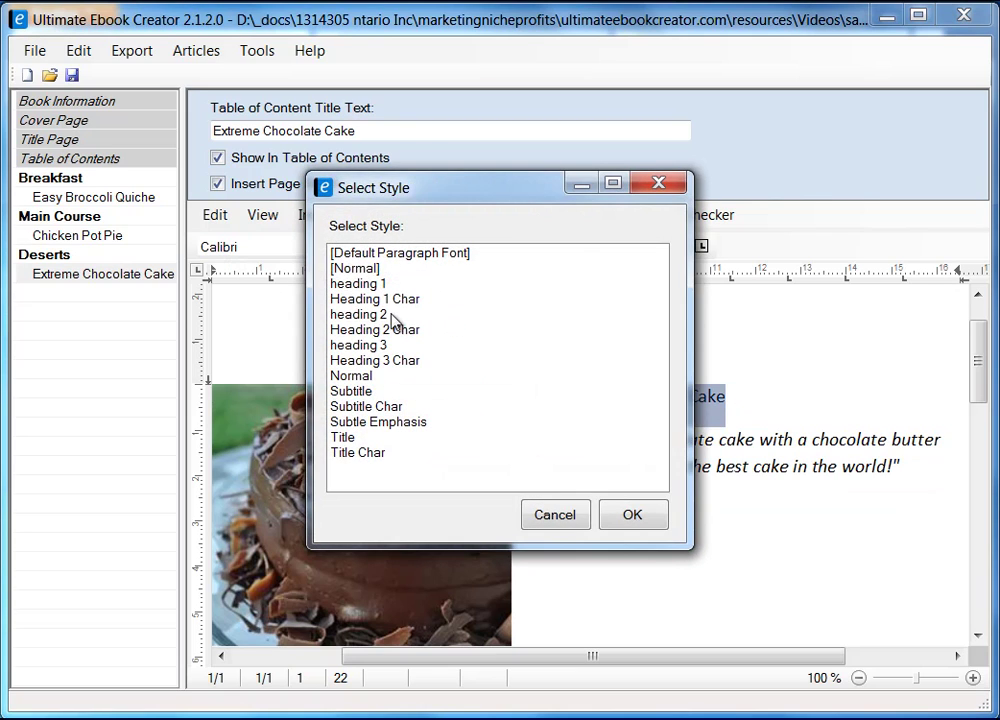
click(362, 314)
click(633, 515)
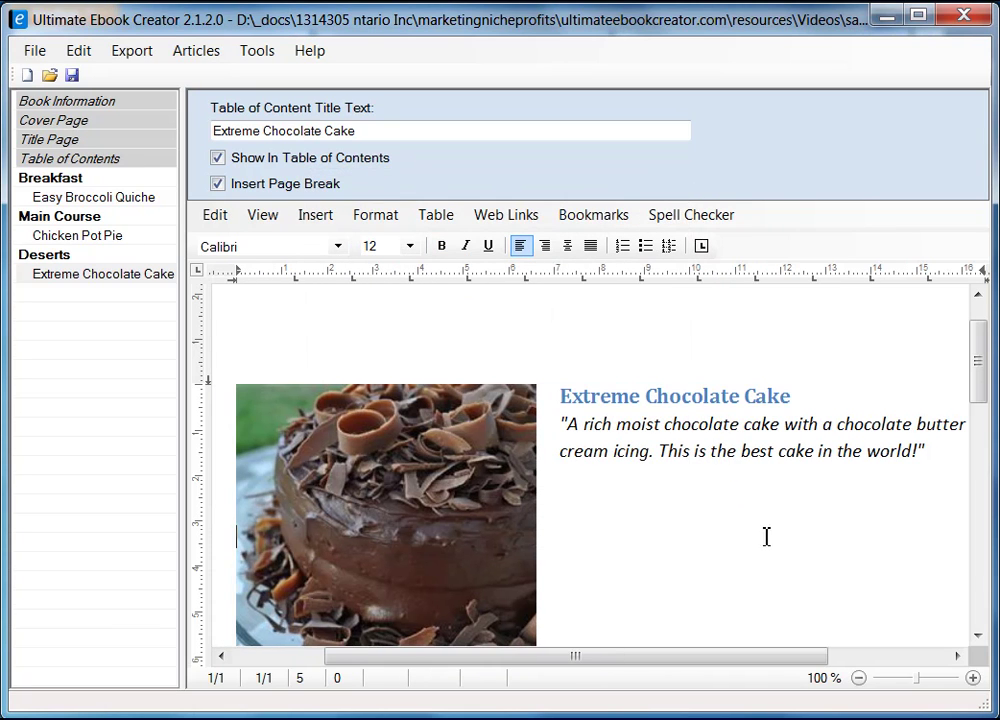
- Delete the empty lines below the photo, leaving one blank line above Ingredient
drag(982, 364, 975, 453)
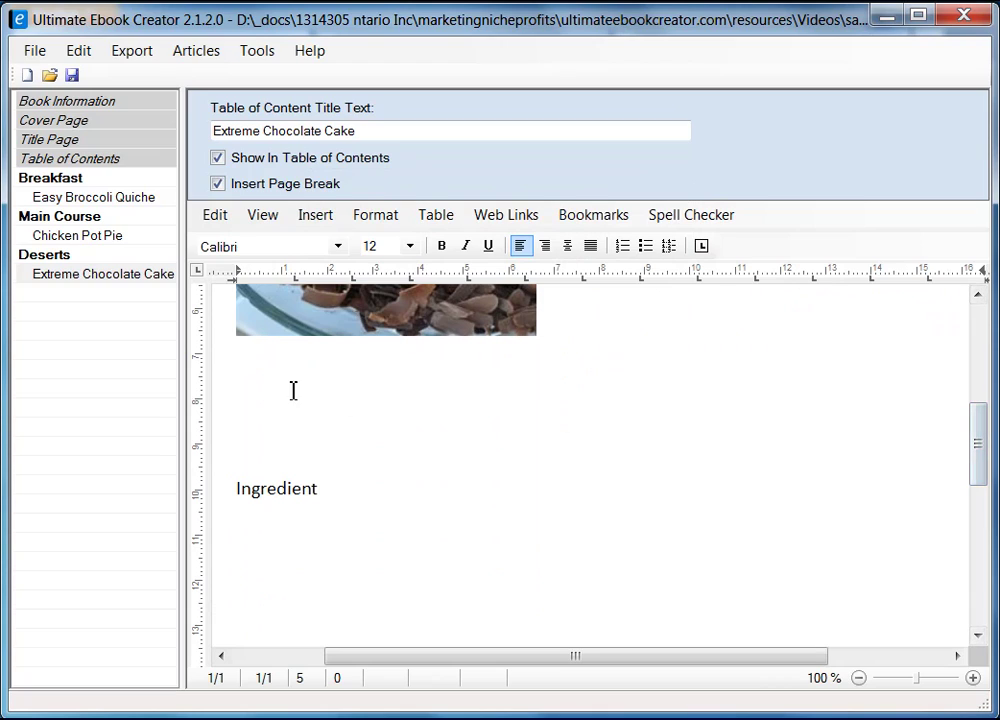
click(363, 390)
key(Delete)
key(Delete)
key(Delete)
key(Delete)
key(Delete)
key(Delete)
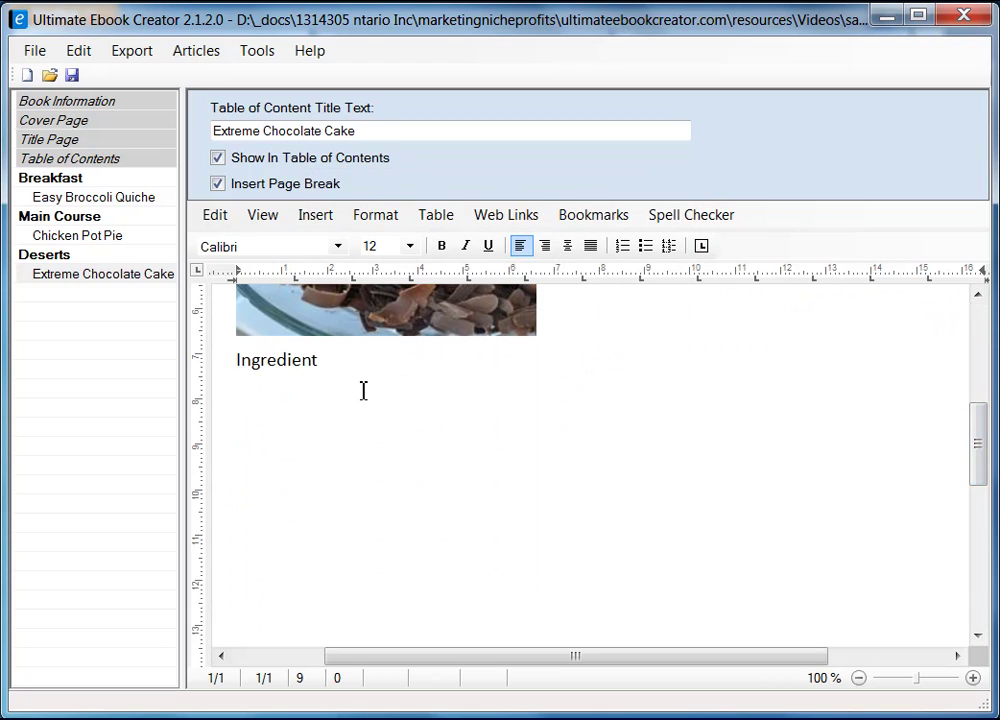
key(Return)
click(374, 393)
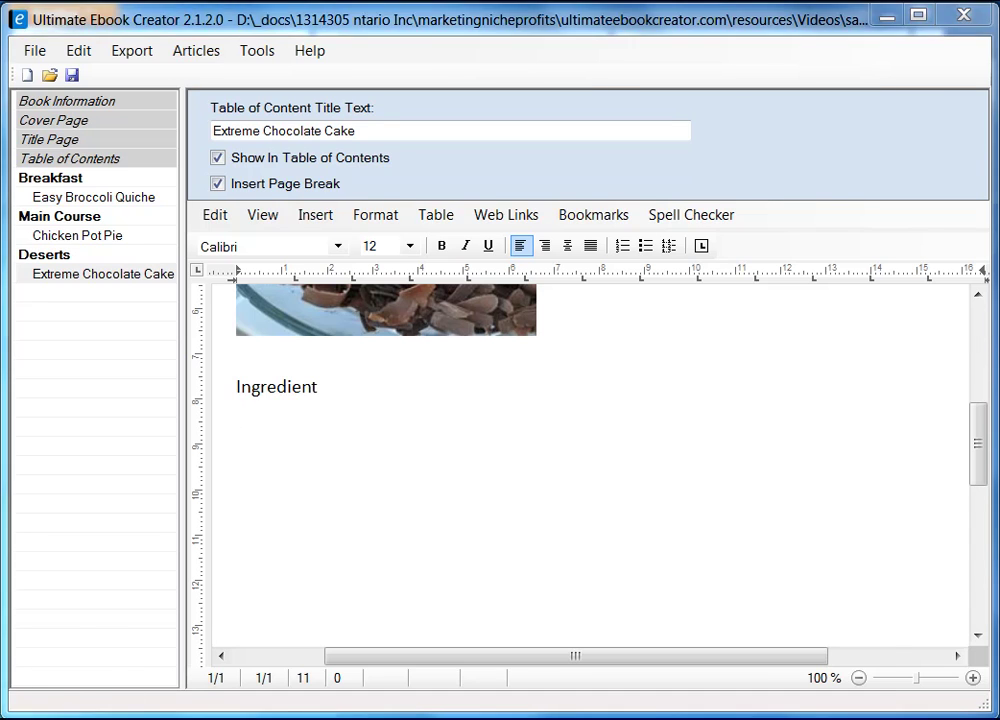
key(alt+Tab)
scroll(499, 397, down, 2)
scroll(500, 397, down, 5)
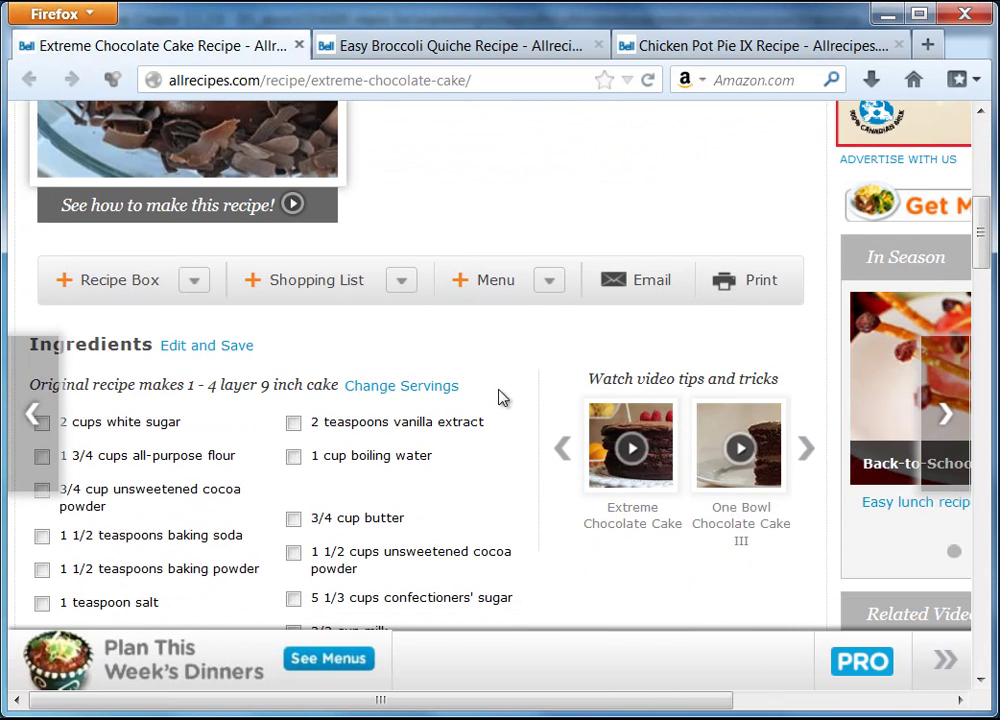
- Copy the yield line 'Original recipe makes 1 - 4 layer 9 inch cake' and minimize Firefox
drag(49, 263, 196, 252)
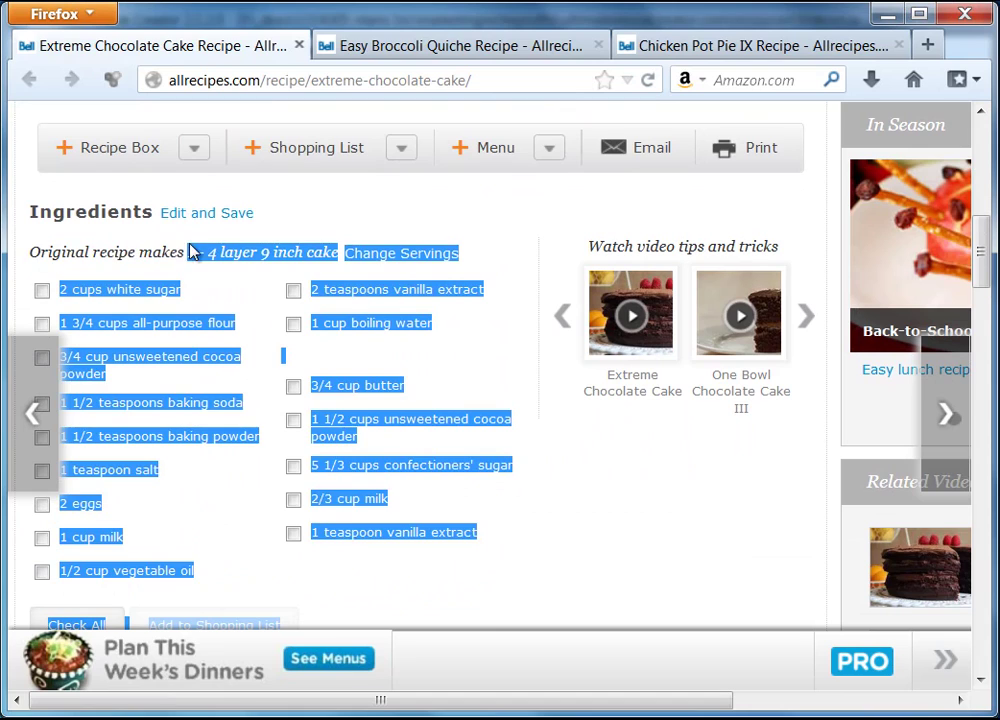
click(100, 263)
shift+click(230, 263)
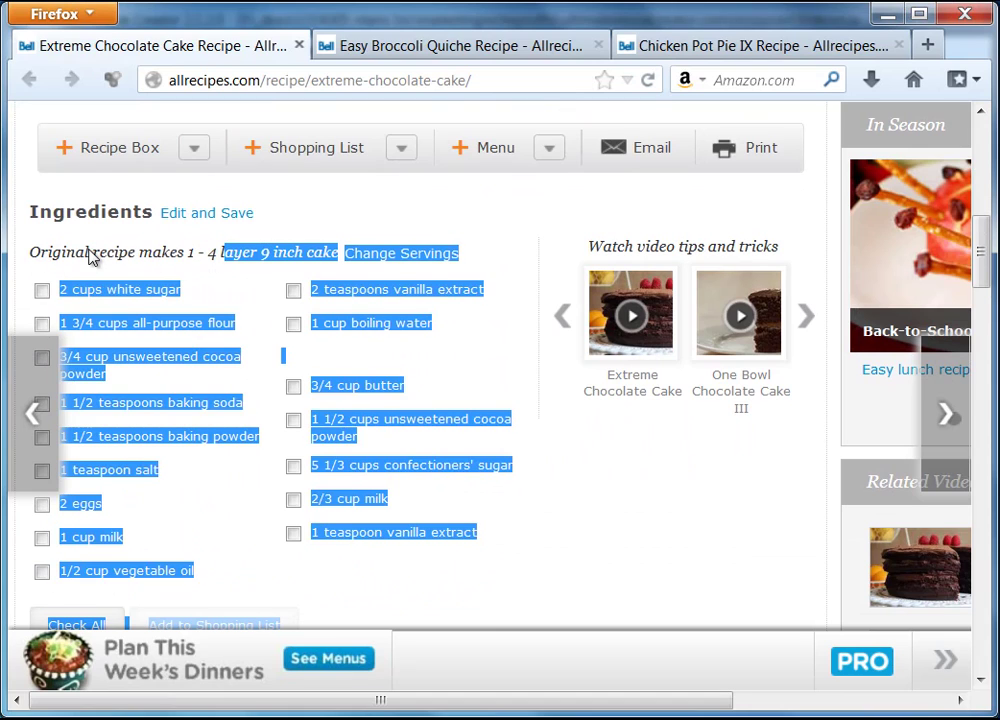
drag(30, 252, 335, 253)
right_click(328, 257)
click(370, 271)
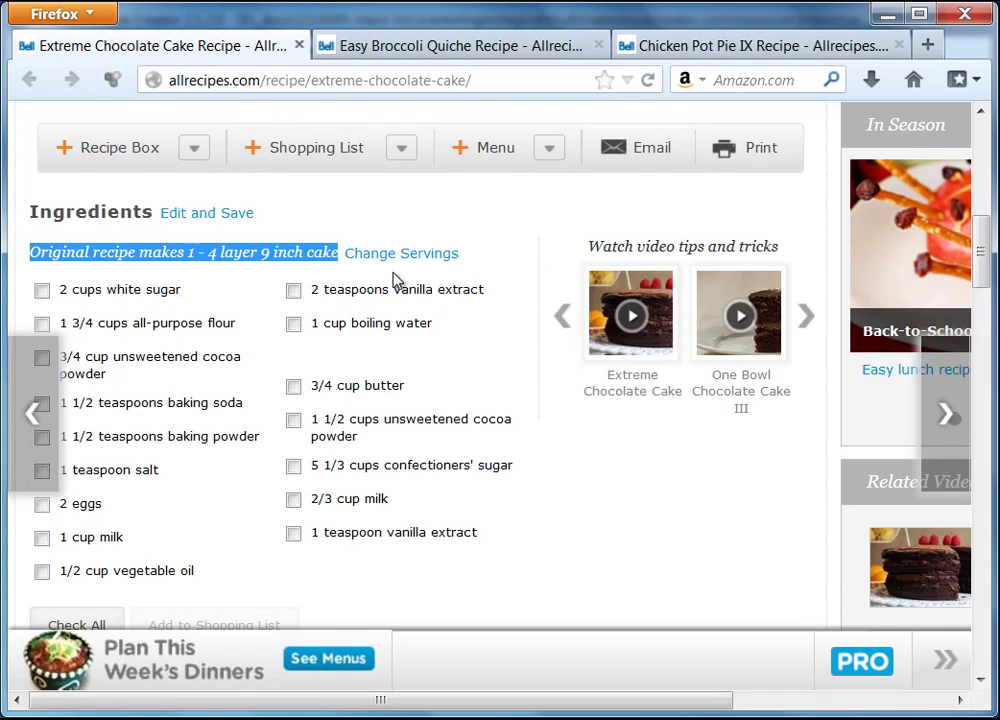
click(887, 15)
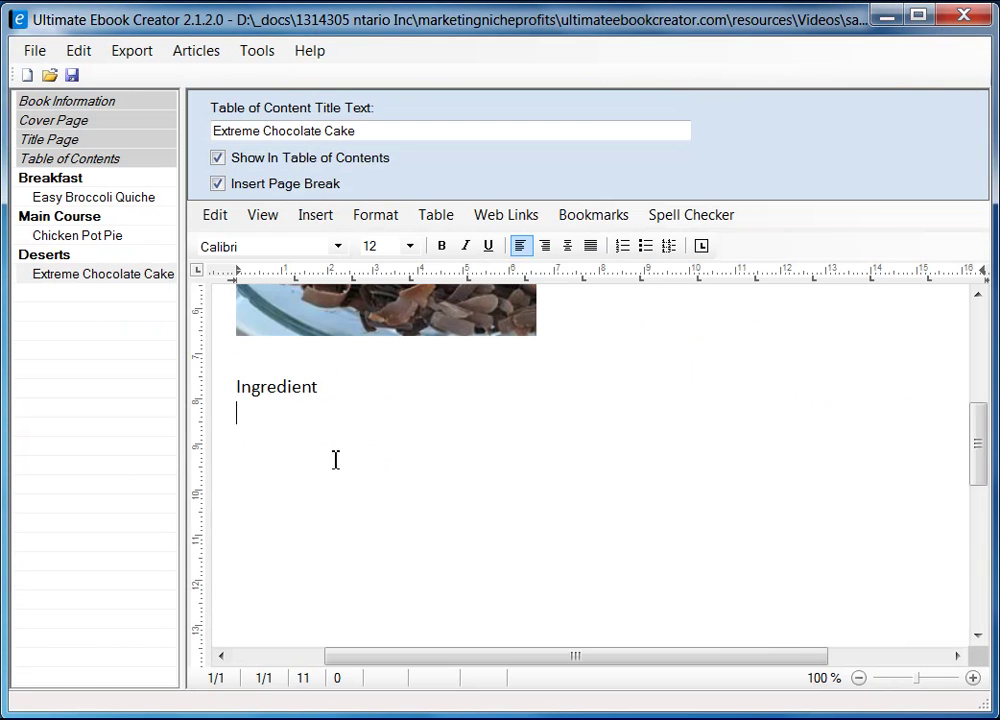
- Paste the yield line as unformatted text under Ingredient and make it italic
right_click(273, 418)
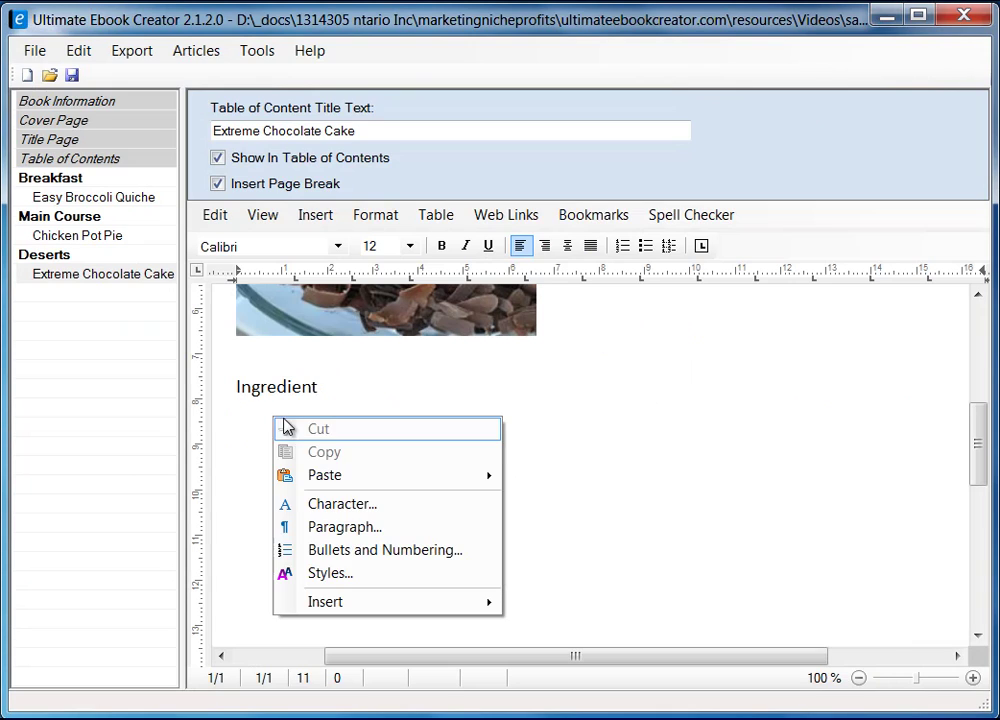
mouse_move(410, 476)
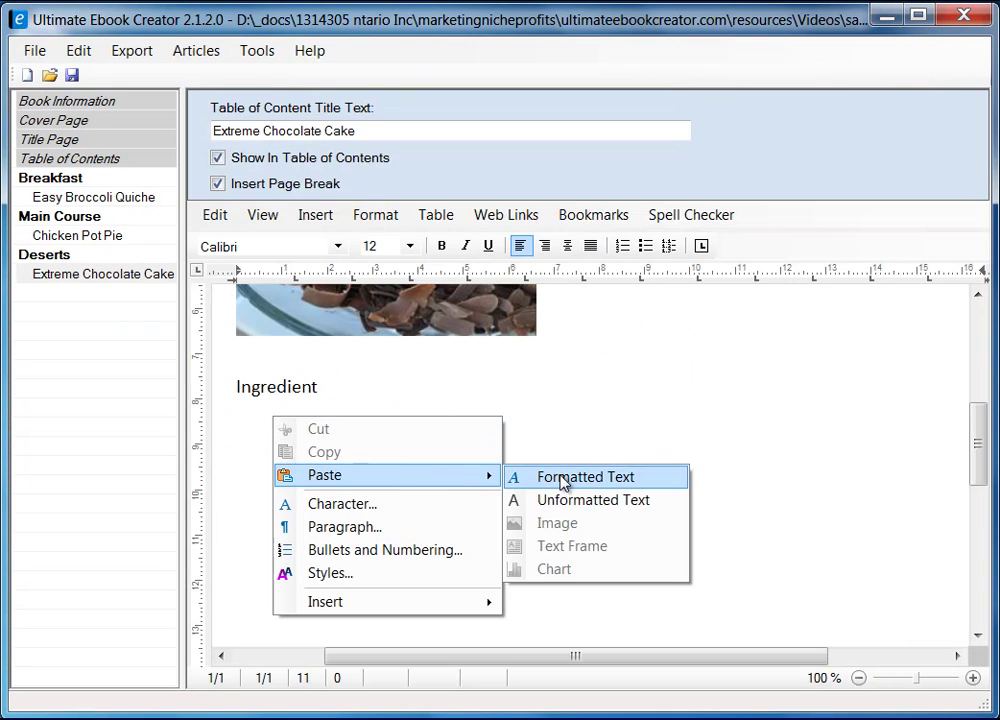
click(585, 506)
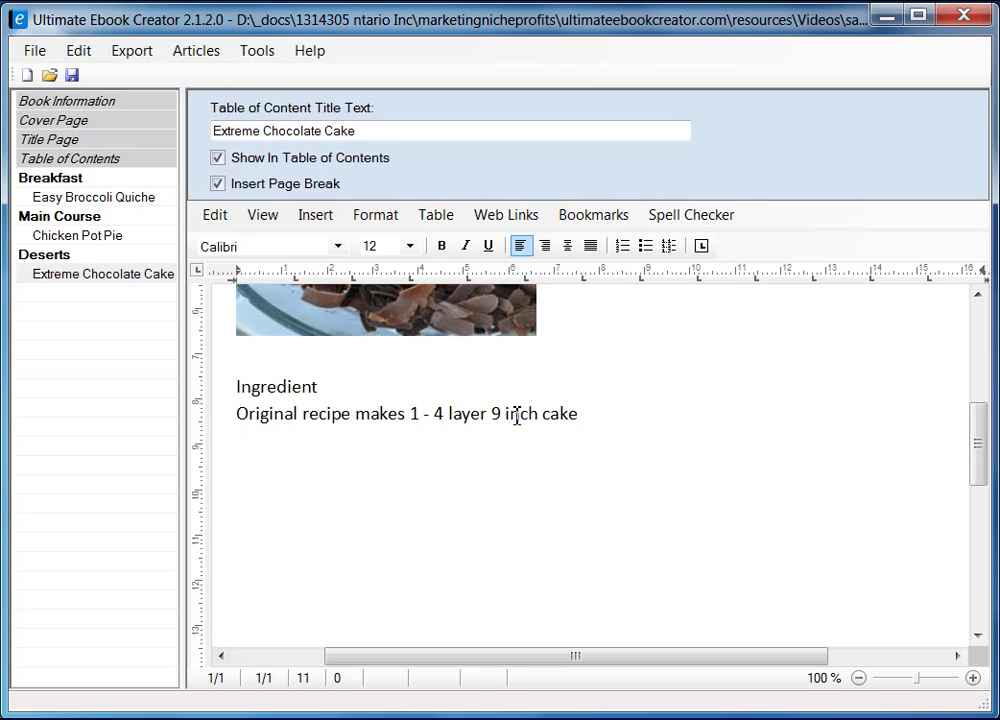
shift+click(583, 416)
click(465, 245)
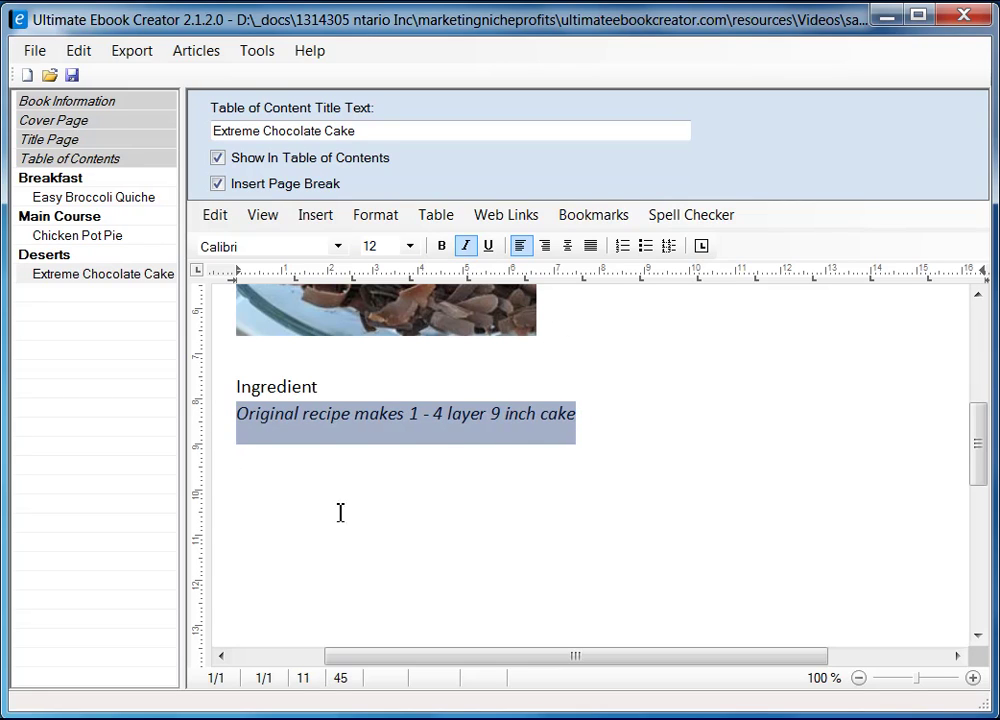
click(291, 477)
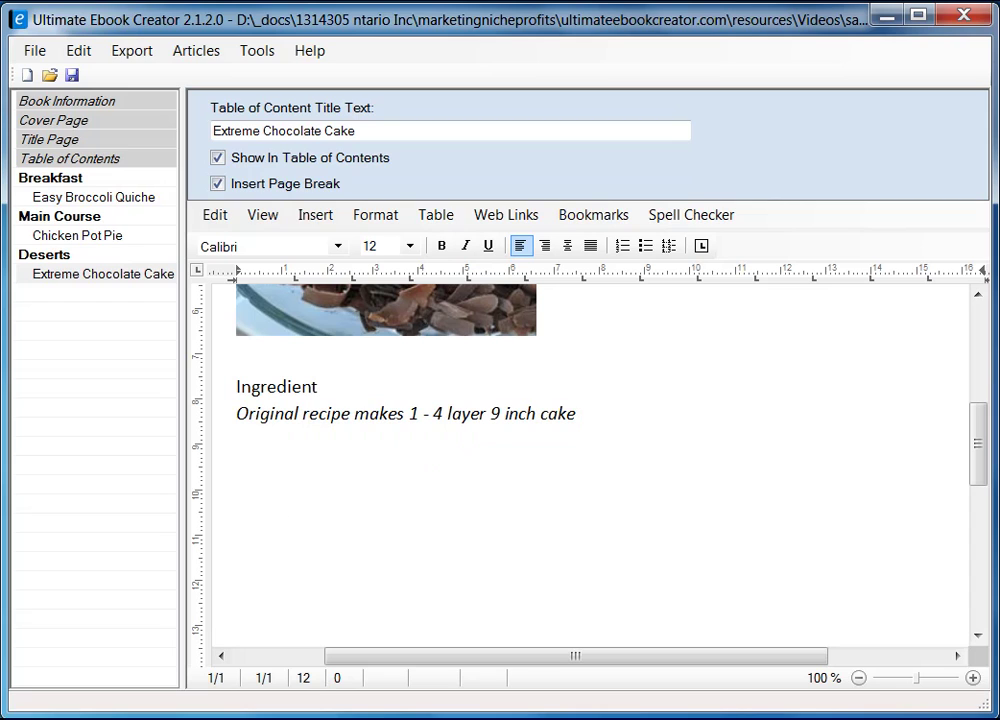
- Copy the first column of ingredients from the Allrecipes page and minimize Firefox
click(129, 693)
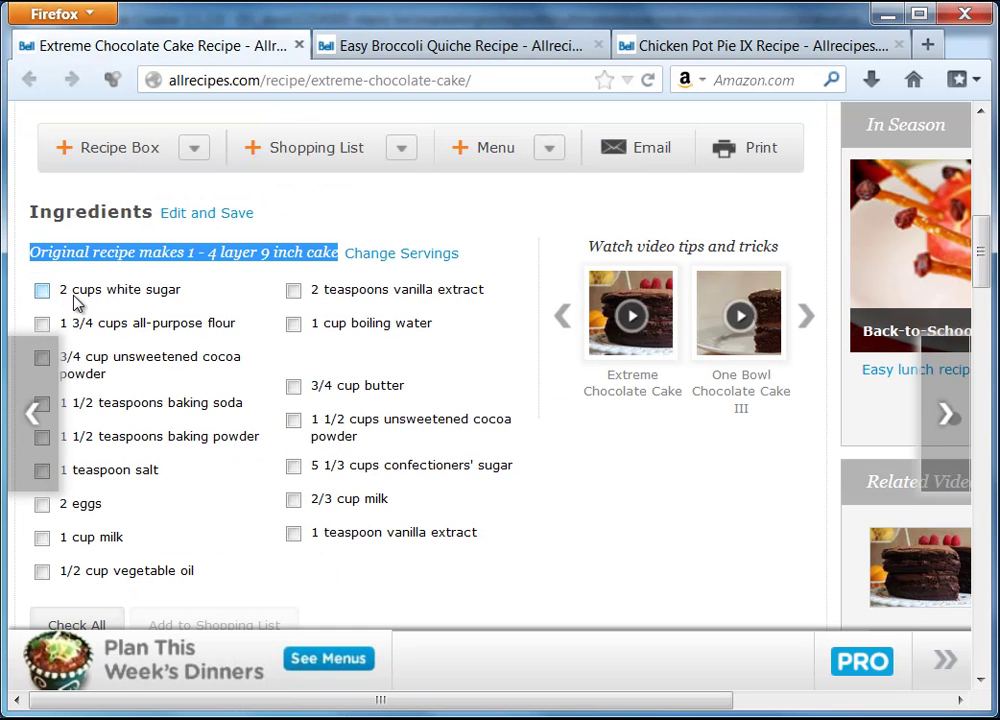
drag(60, 290, 195, 576)
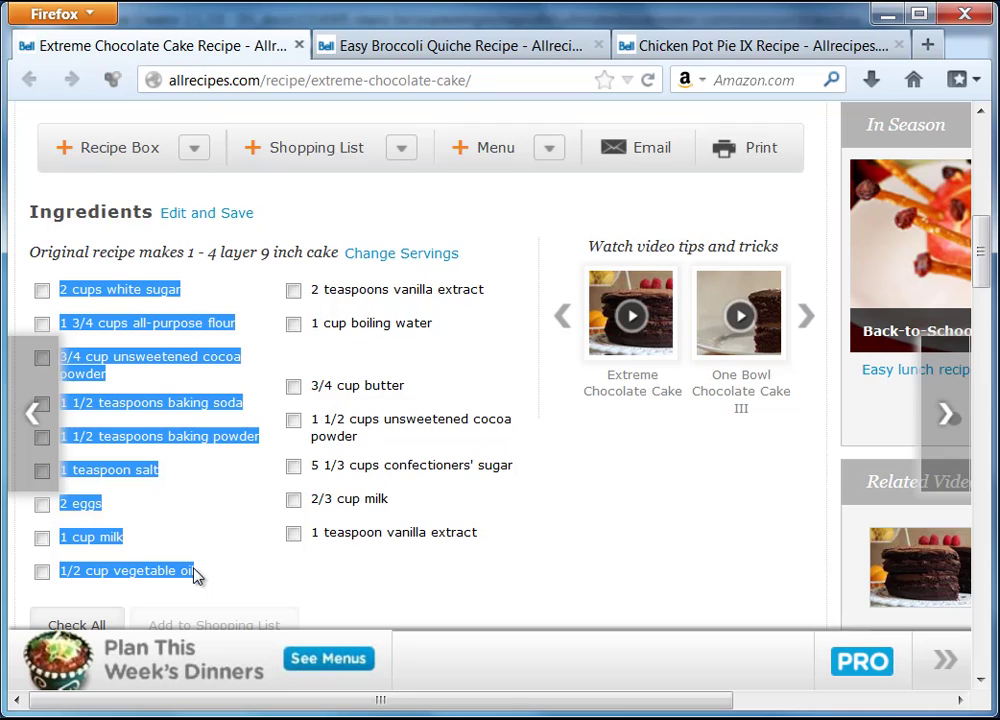
right_click(145, 287)
click(224, 302)
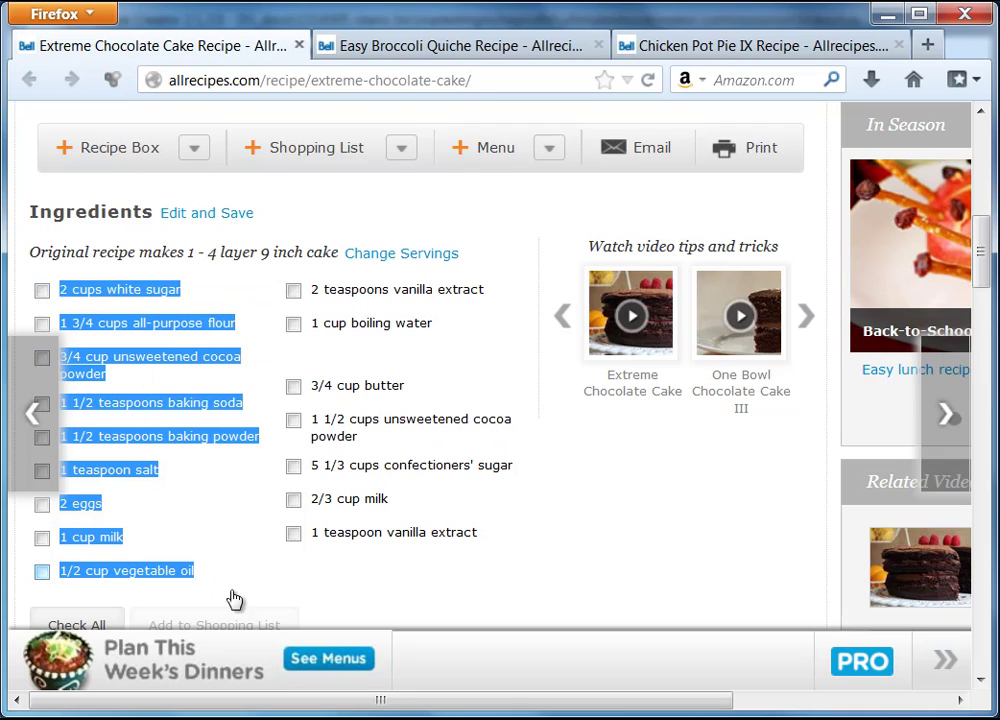
click(887, 14)
- Paste the ingredients as a bulleted list, add a 'Directions' line, then scroll Firefox to the directions
key(ctrl+v)
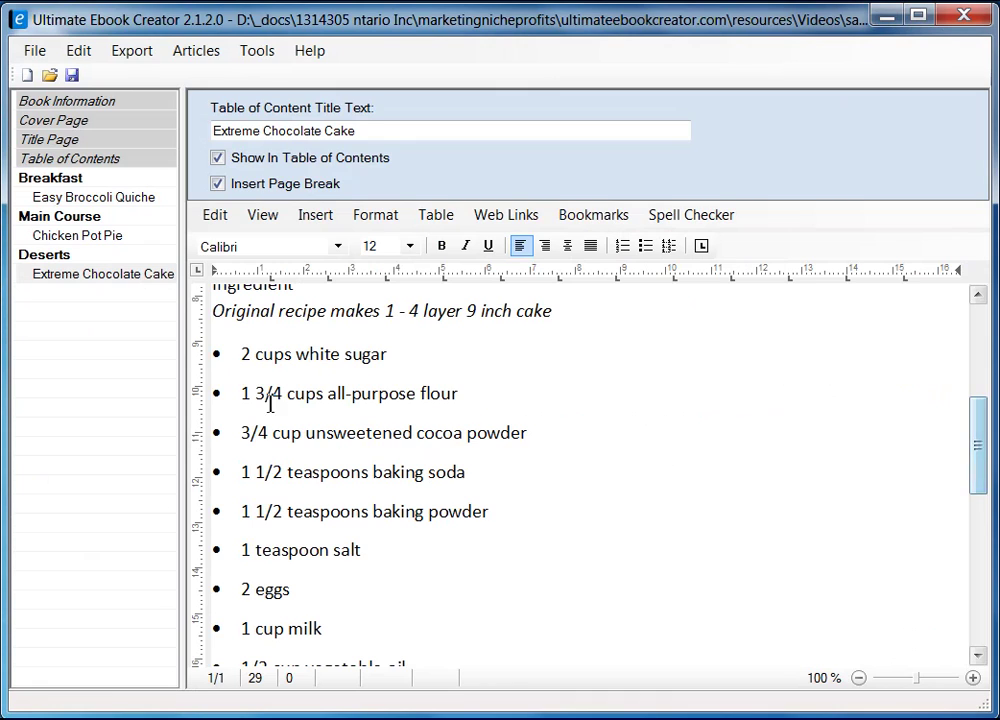
drag(977, 444, 972, 598)
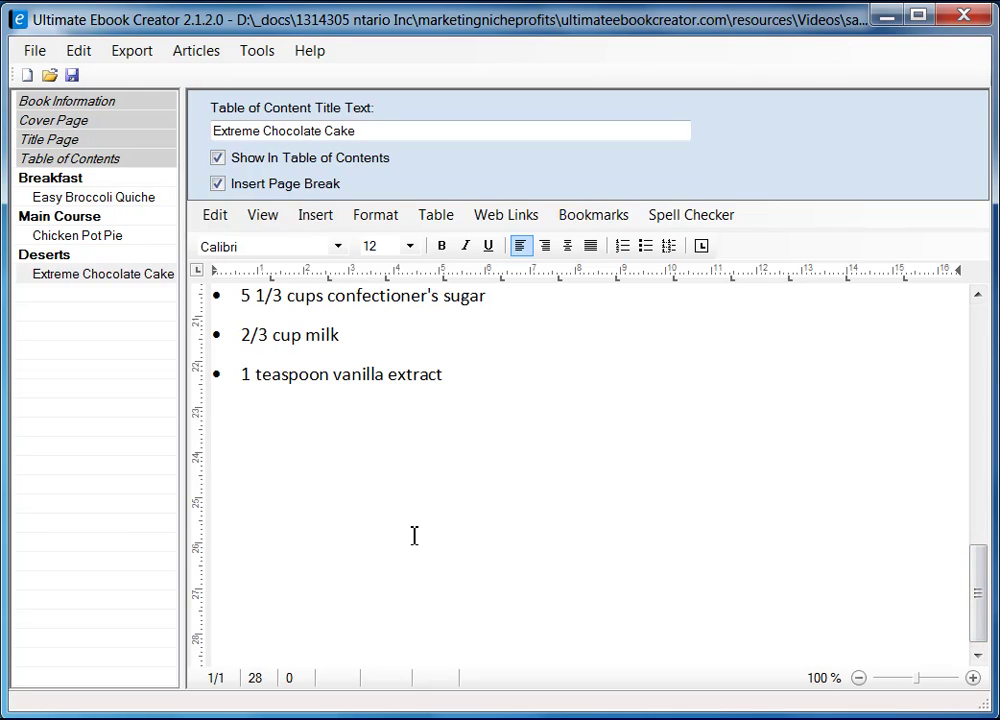
key(Return)
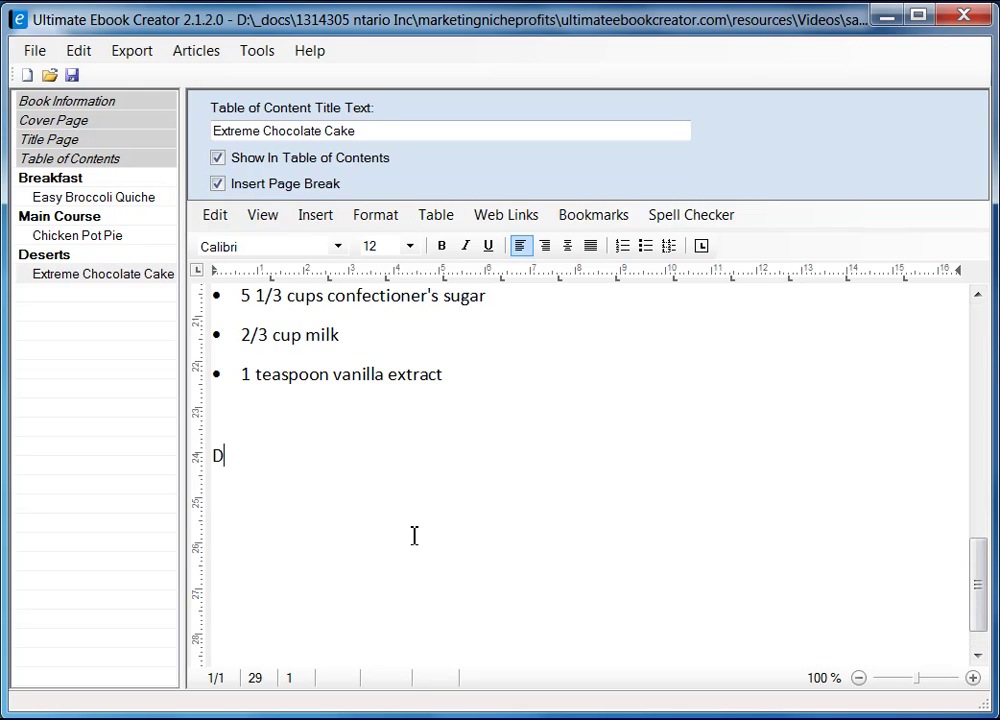
text(Directions)
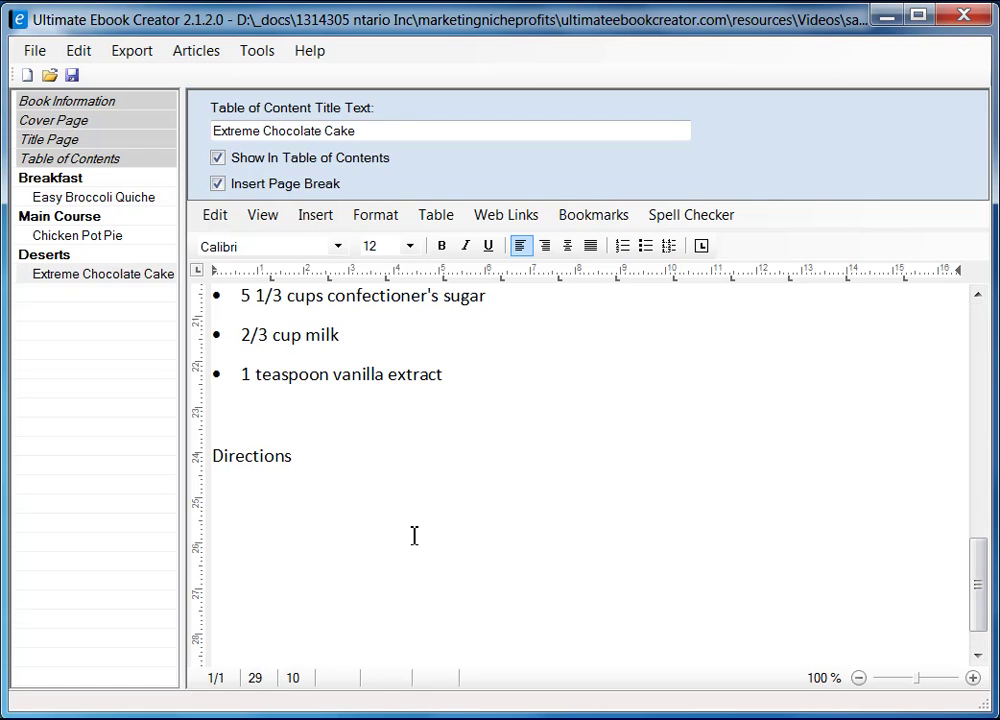
key(Return)
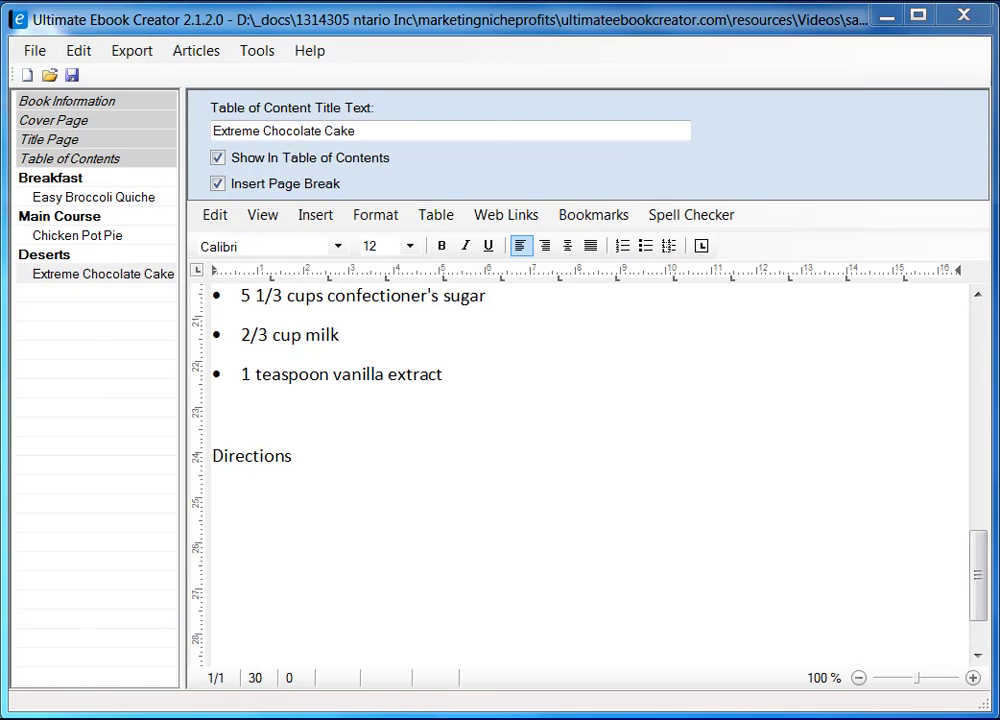
key(alt+Tab)
scroll(615, 495, down, 3)
scroll(615, 495, down, 4)
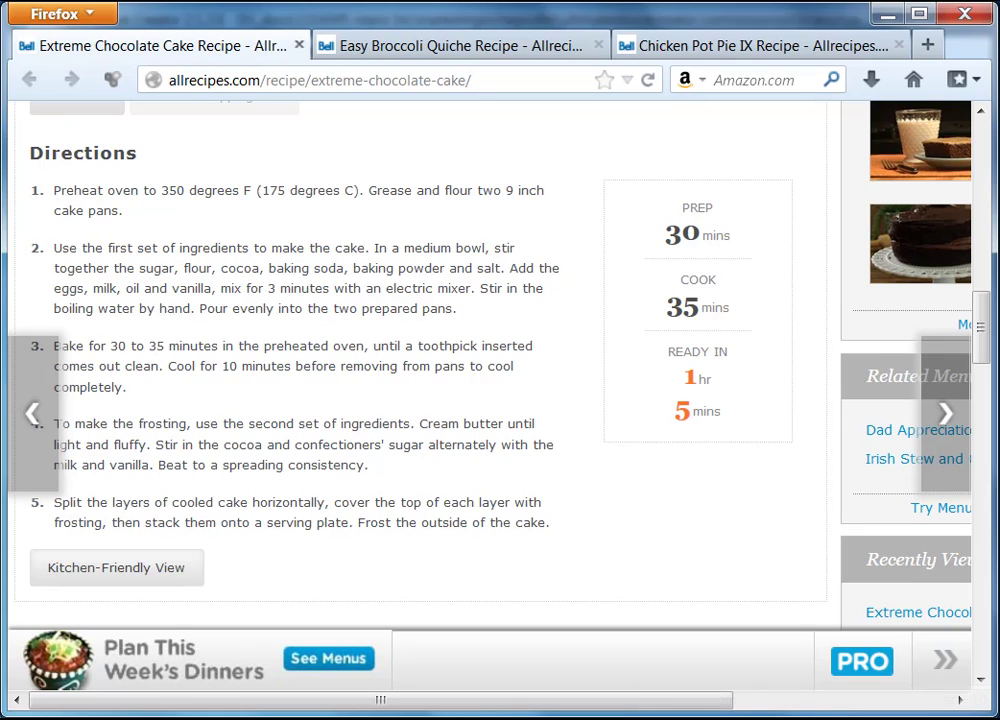
- Insert a one-row, two-column table under Directions and put the cursor in its first cell
key(alt+Tab)
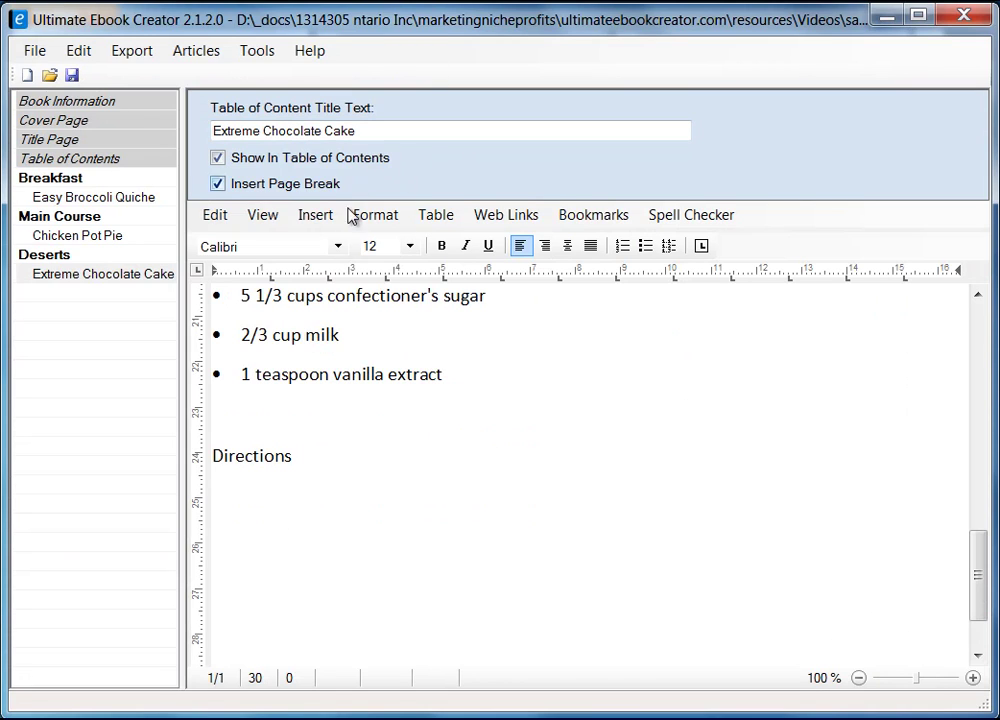
click(438, 216)
mouse_move(467, 245)
click(612, 240)
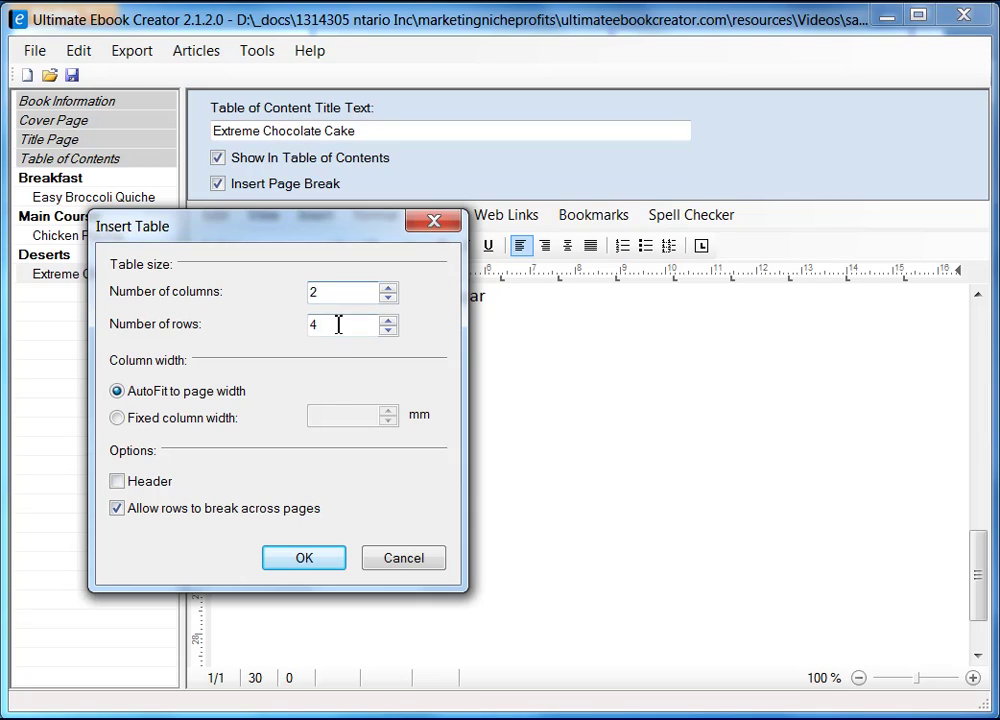
double_click(337, 325)
text(1)
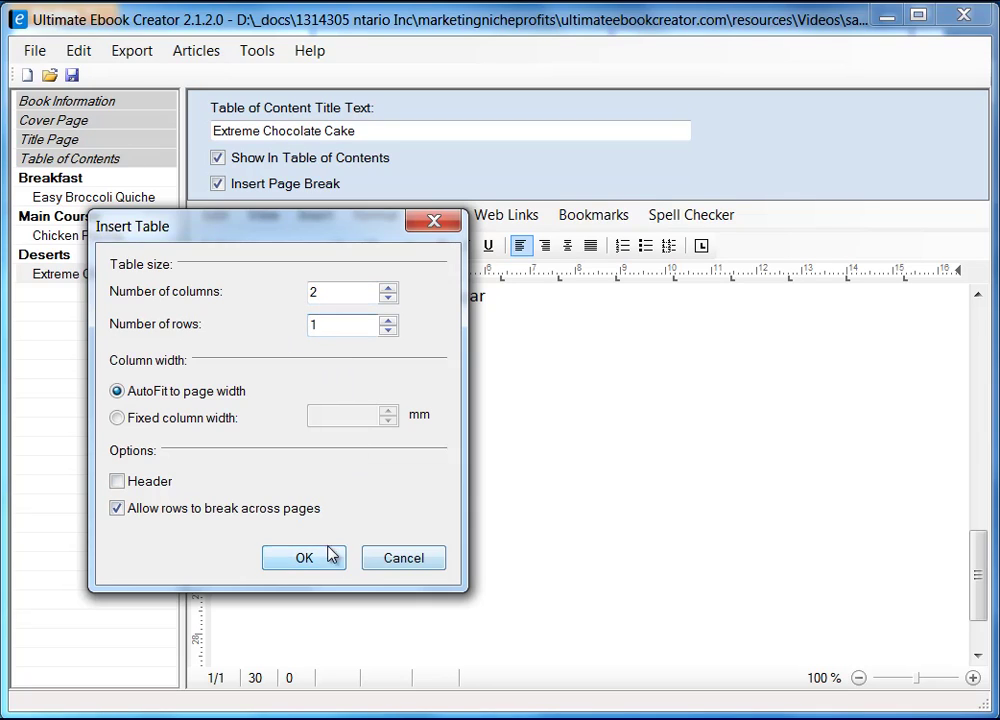
click(314, 562)
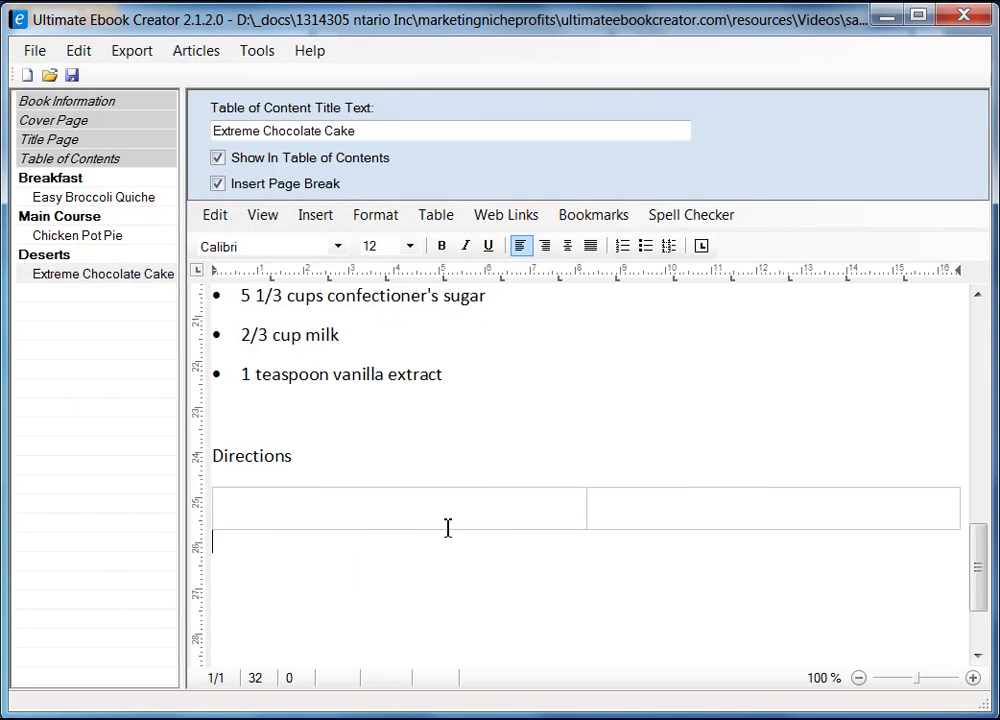
click(417, 511)
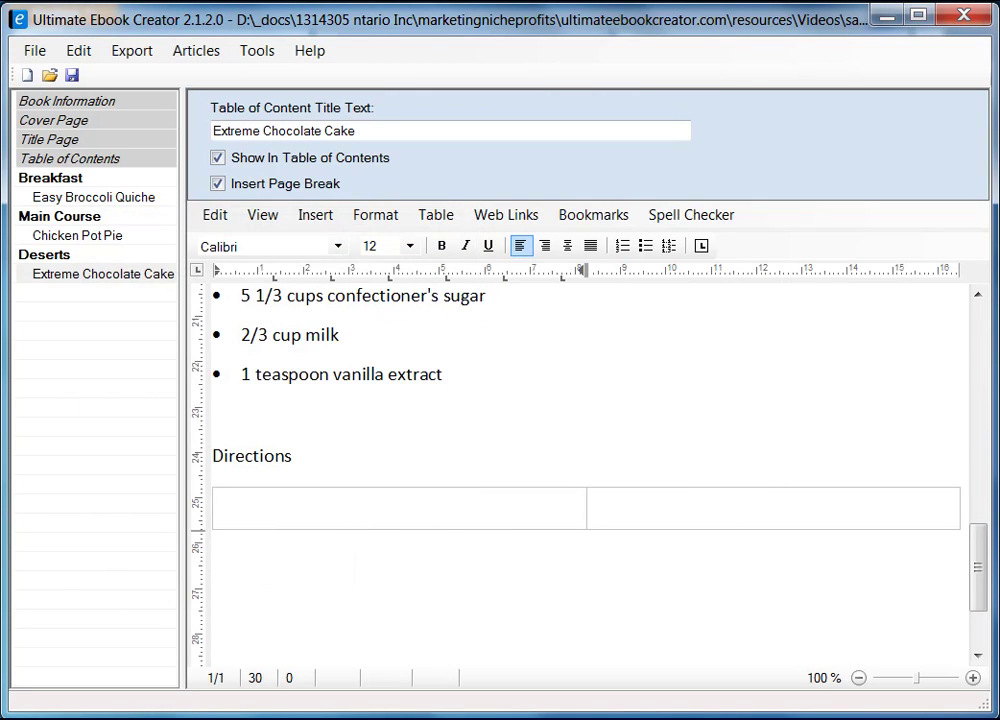
key(alt+Tab)
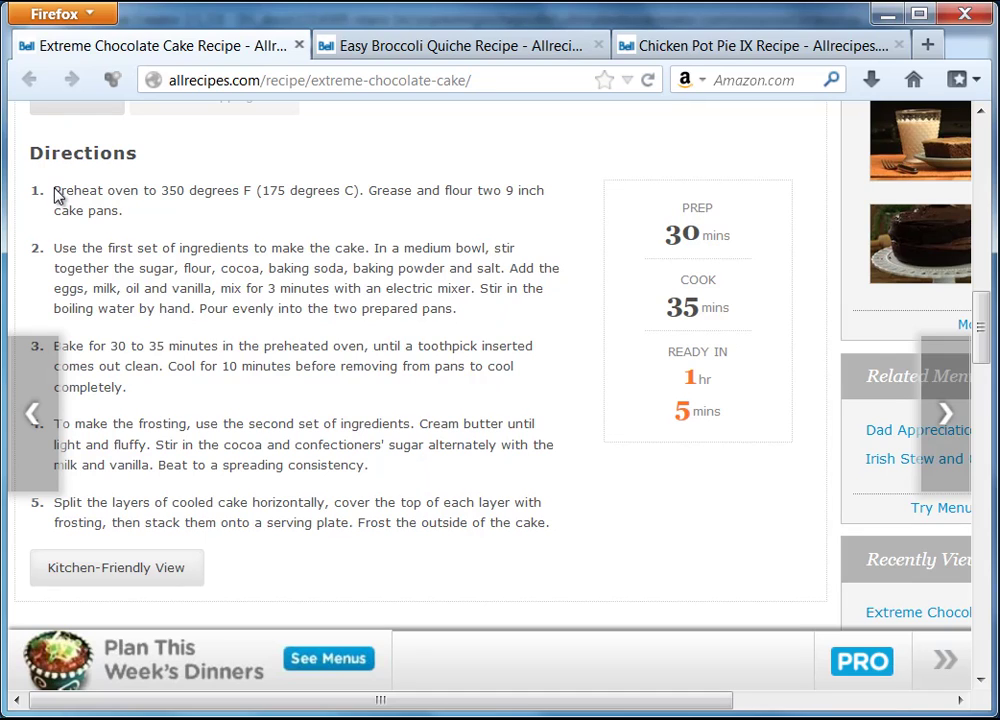
- Copy the five direction steps from Firefox and paste them as unformatted text into the left cell
drag(57, 196, 440, 524)
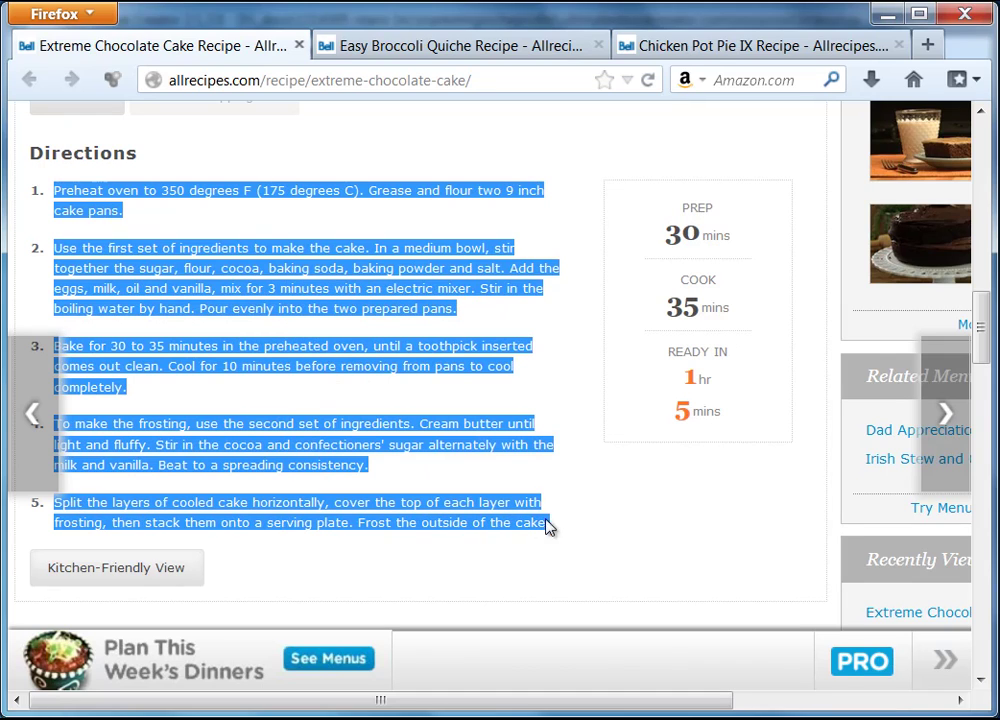
right_click(509, 527)
click(569, 537)
key(alt+Tab)
right_click(297, 513)
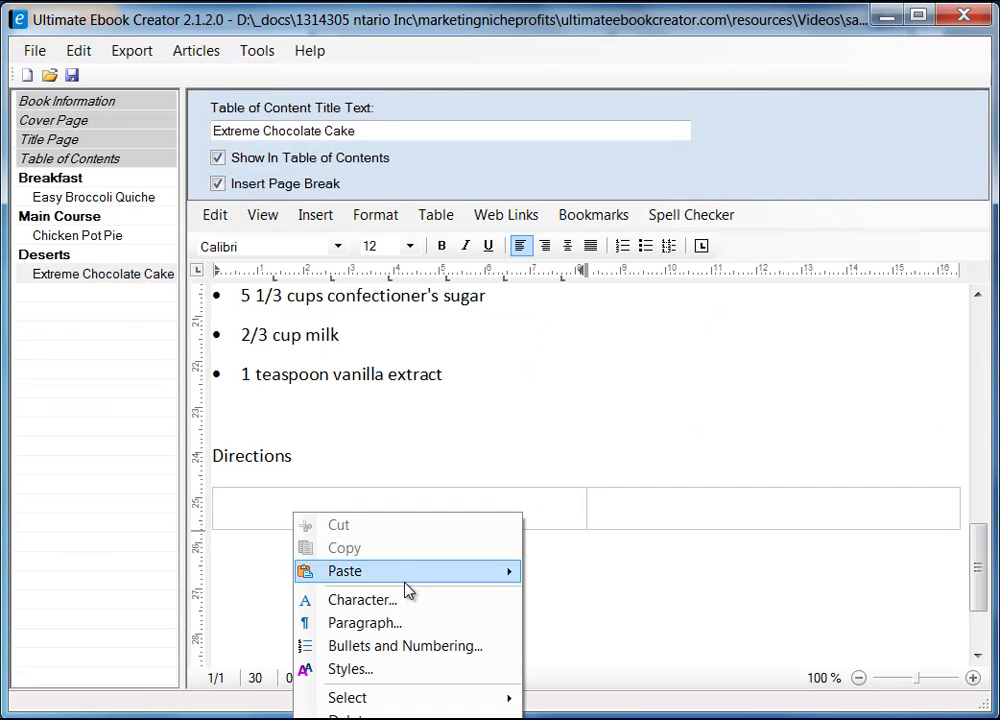
mouse_move(424, 576)
click(576, 596)
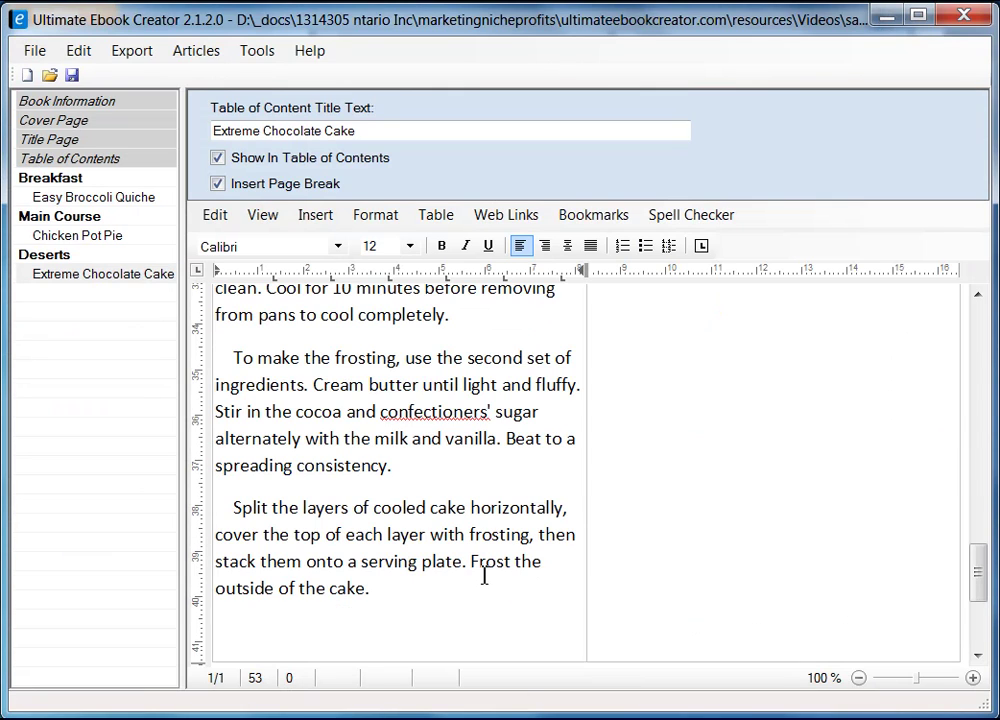
scroll(484, 577, up, 8)
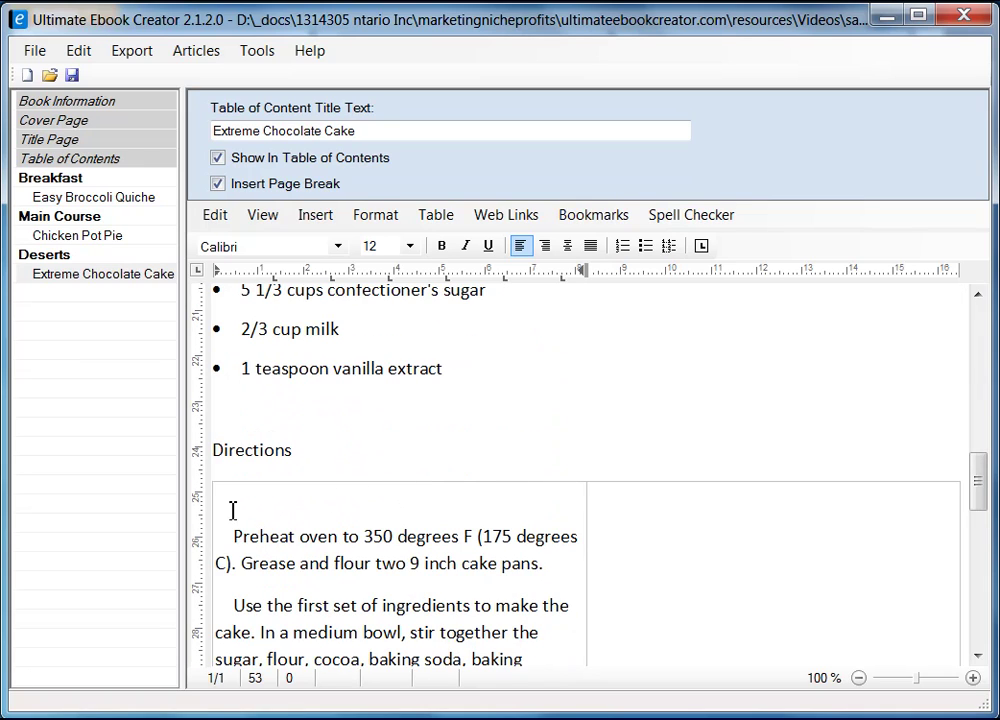
- Set the pasted directions to single line spacing
click(227, 498)
key(ctrl+shift+End)
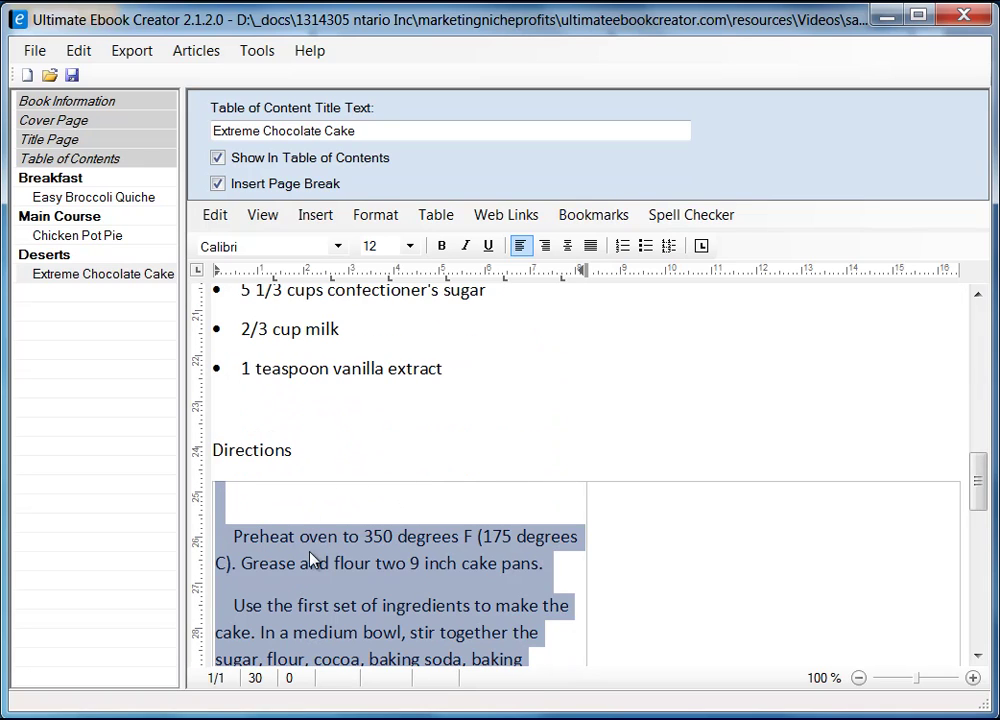
right_click(311, 558)
click(422, 663)
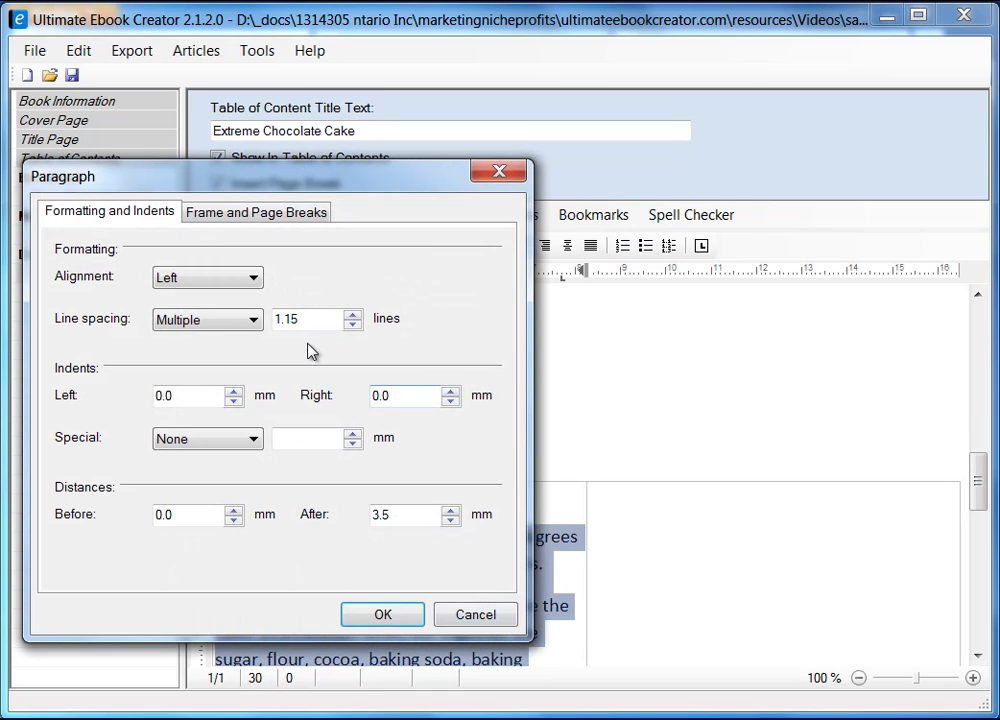
click(210, 320)
click(165, 339)
click(383, 614)
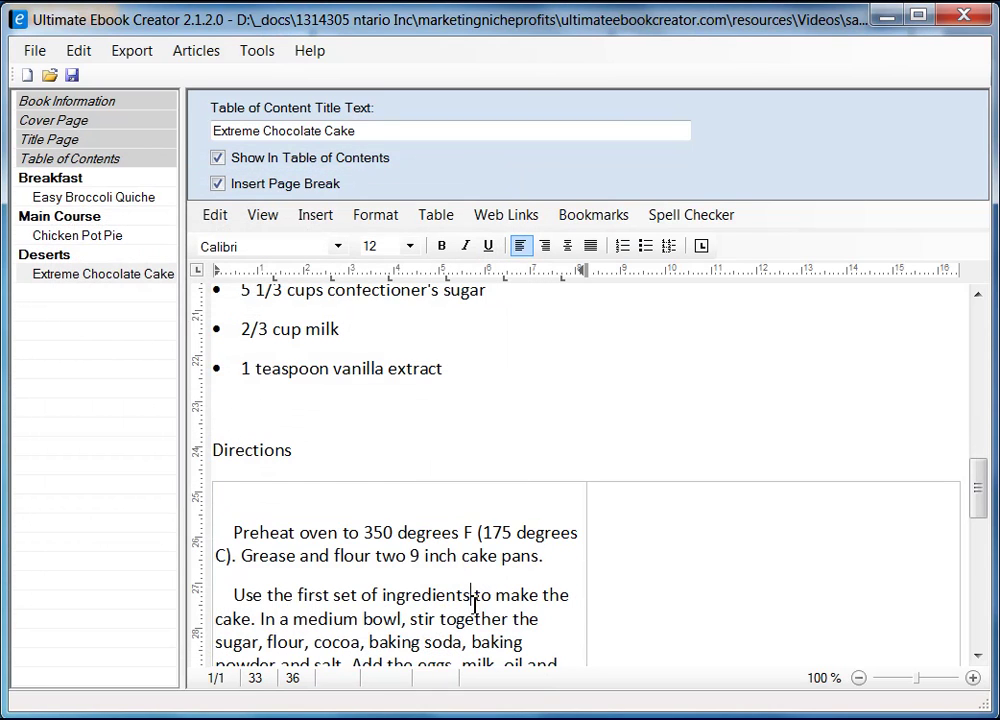
- Remove the leading indents before each direction step, including the first
scroll(378, 556, down, 3)
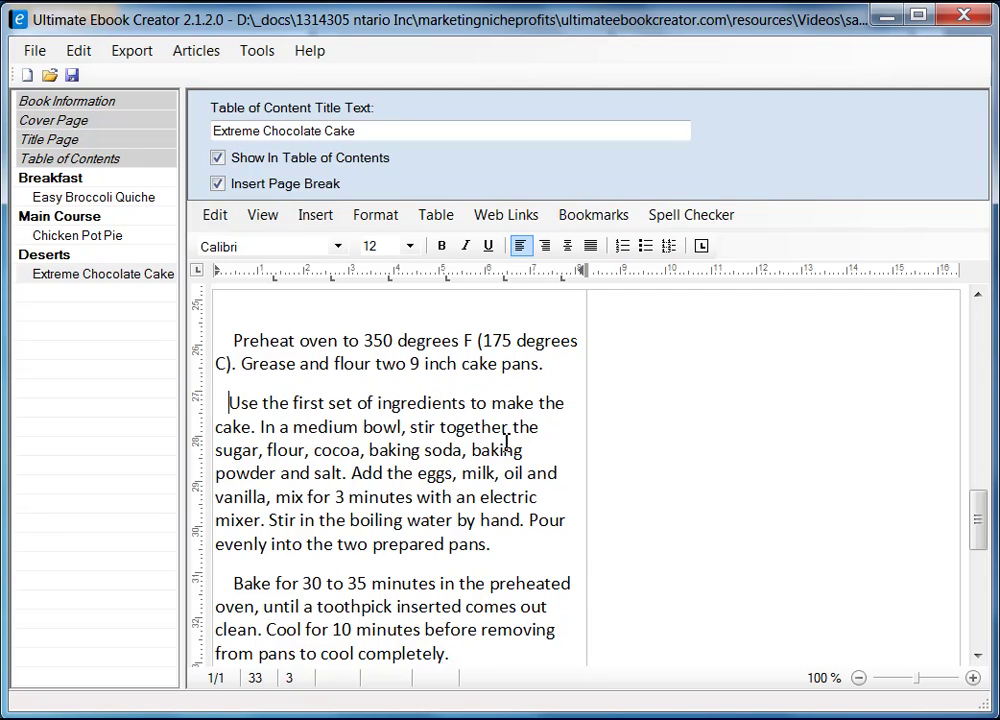
key(BackSpace)
key(BackSpace)
key(BackSpace)
key(BackSpace)
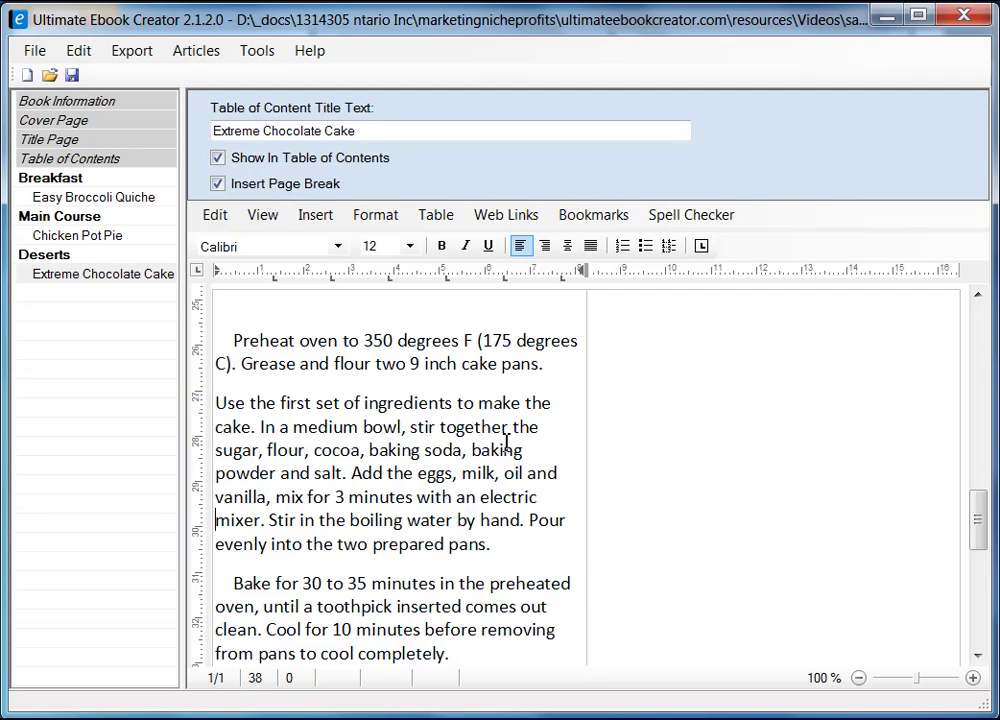
key(Delete)
key(Delete)
key(Delete)
key(Delete)
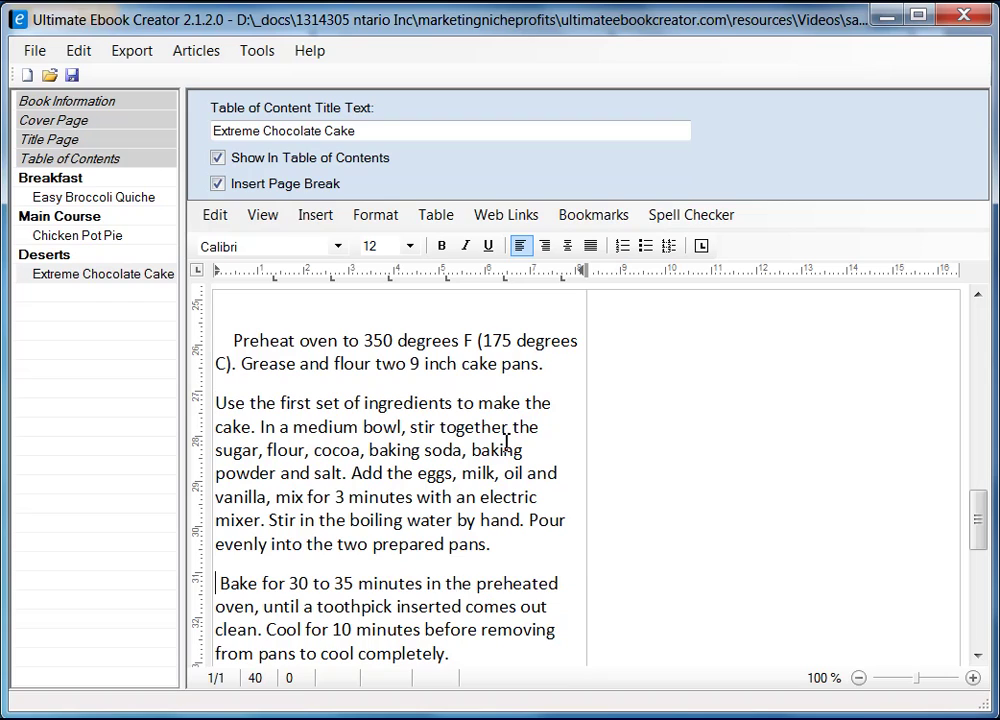
scroll(512, 331, down, 4)
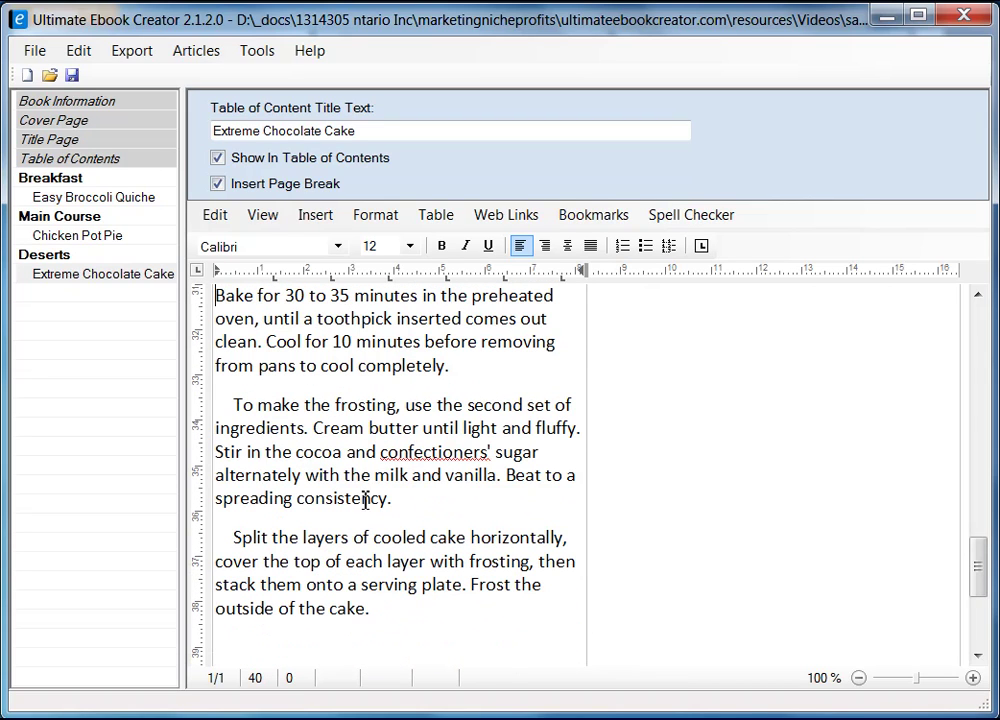
click(232, 402)
key(BackSpace)
key(BackSpace)
key(BackSpace)
key(BackSpace)
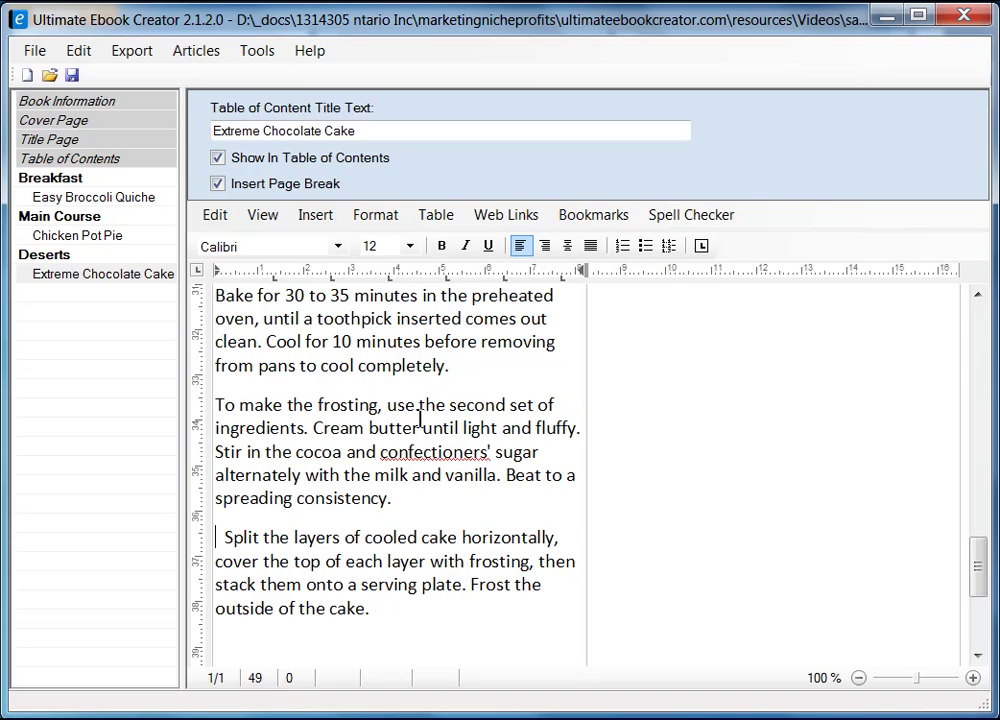
key(Delete)
key(Delete)
key(Delete)
key(Delete)
scroll(420, 418, down, 2)
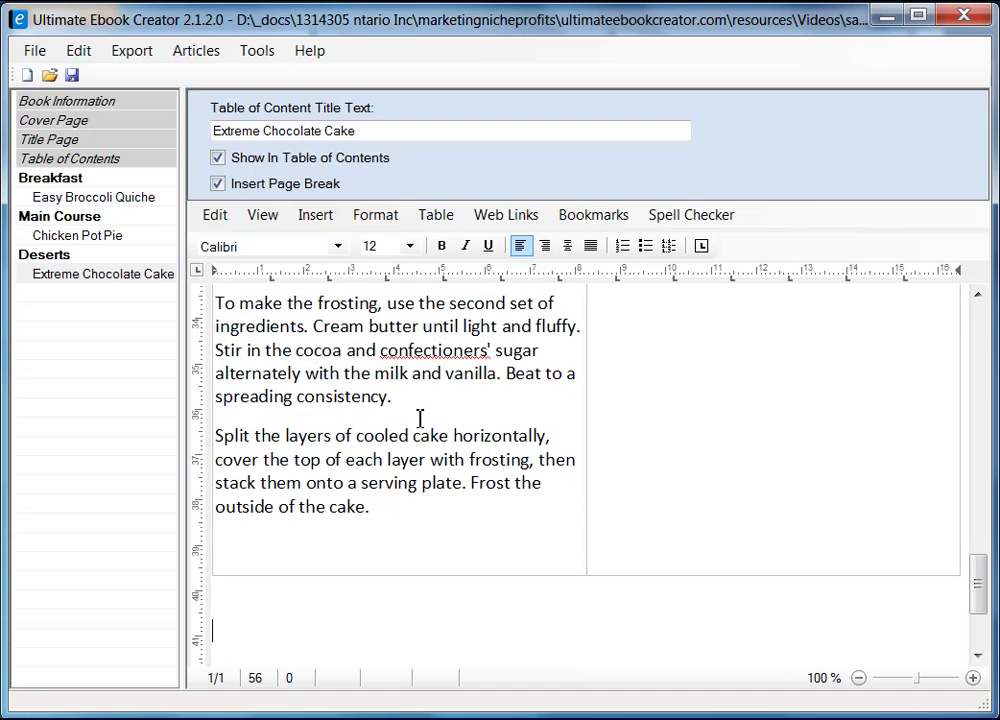
key(Up)
scroll(420, 418, up, 10)
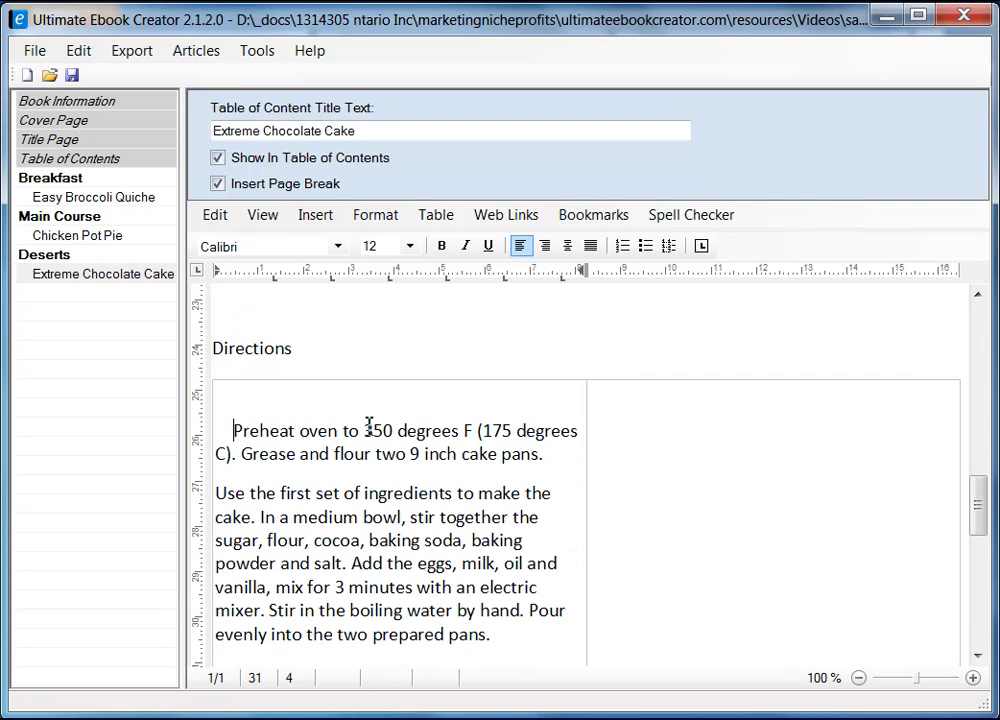
key(BackSpace)
key(BackSpace)
key(BackSpace)
key(BackSpace)
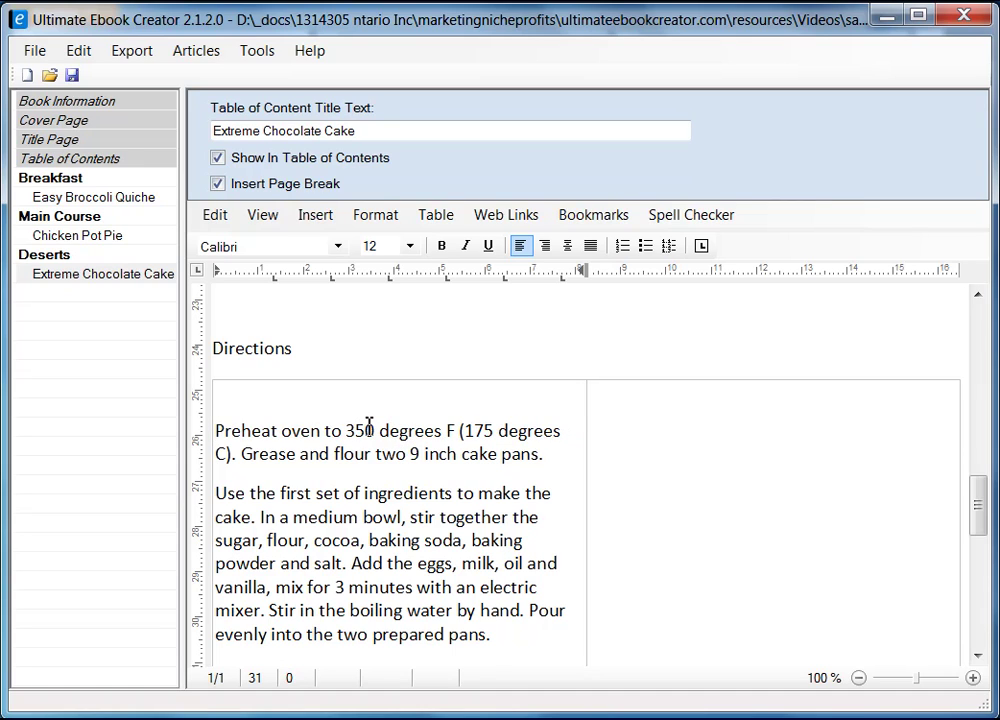
scroll(369, 425, down, 10)
shift+click(413, 413)
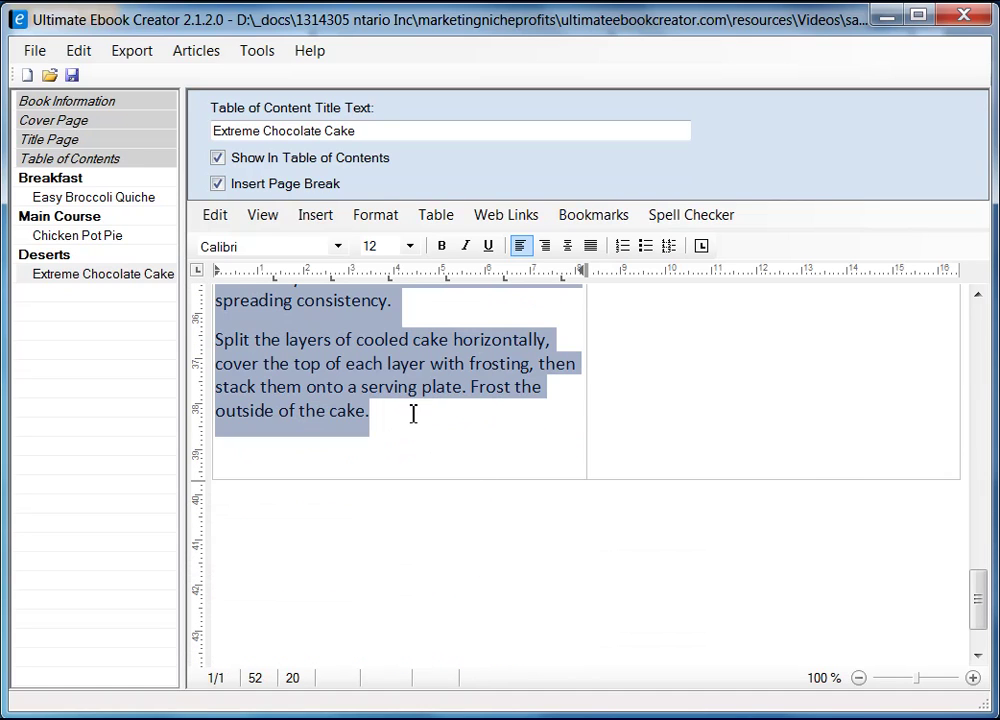
- Set the directions to size 10 and drag the column divider right to widen the left column
click(409, 246)
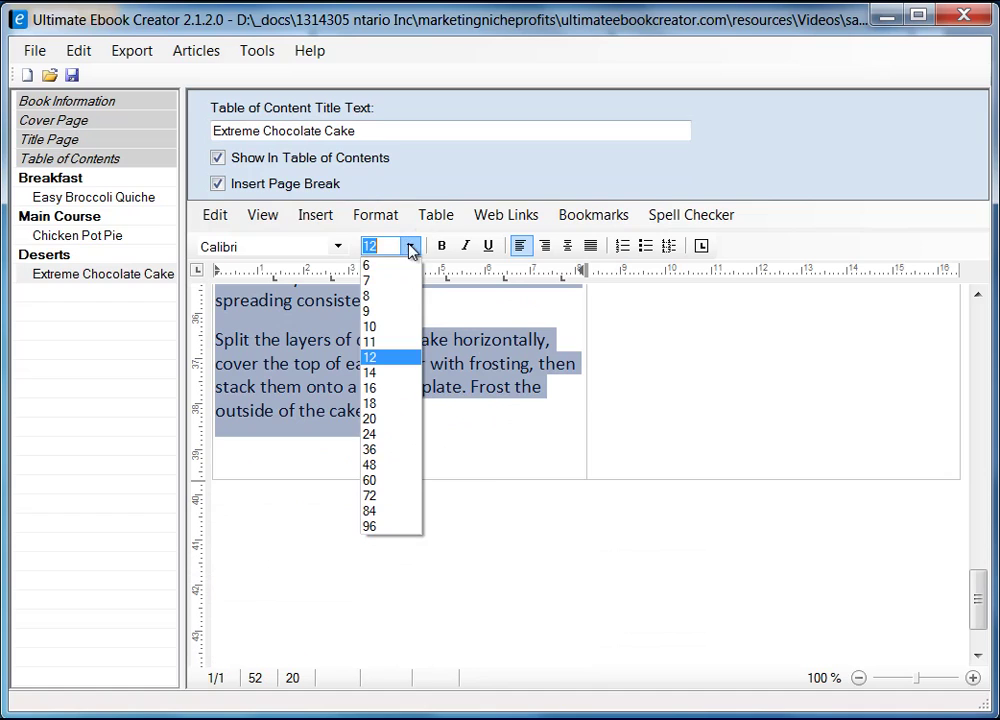
click(380, 326)
scroll(663, 468, up, 5)
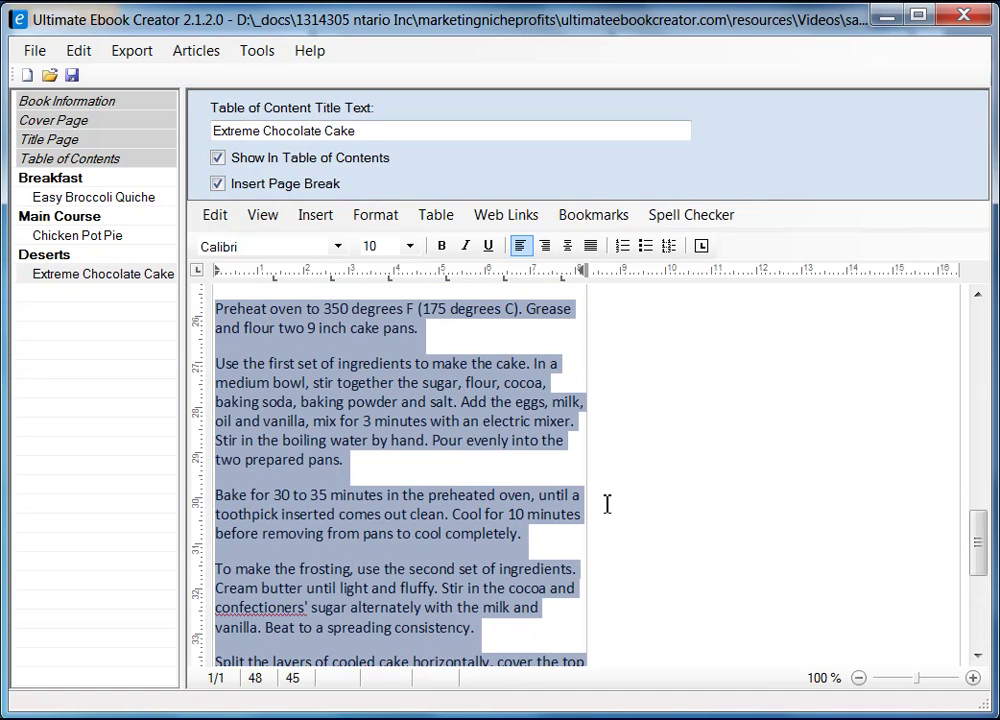
scroll(677, 408, up, 1)
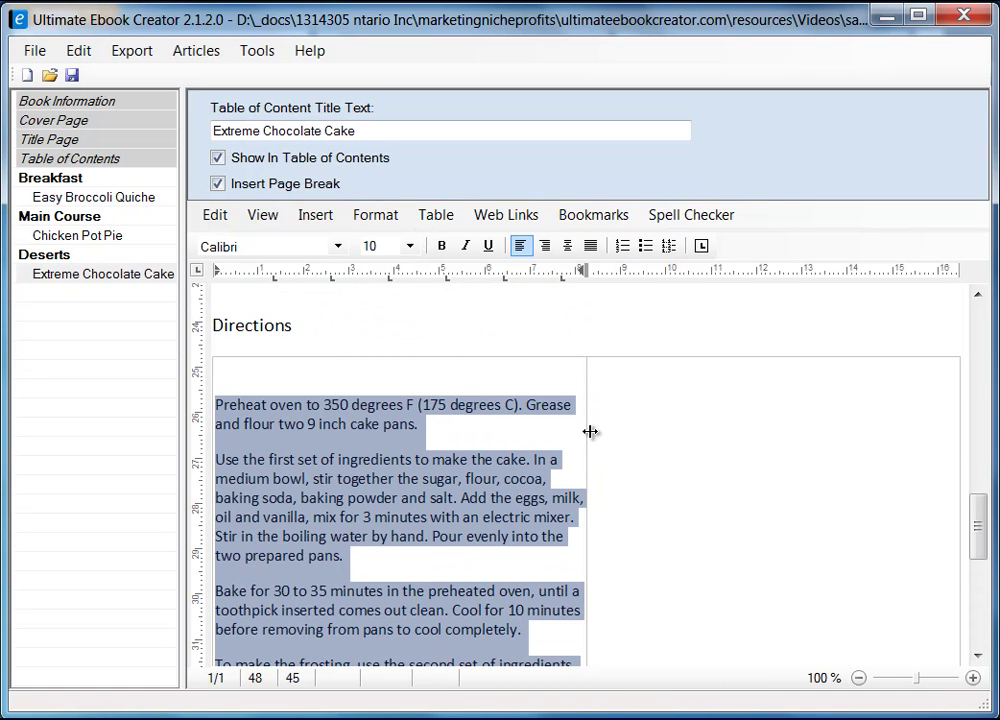
drag(589, 431, 808, 419)
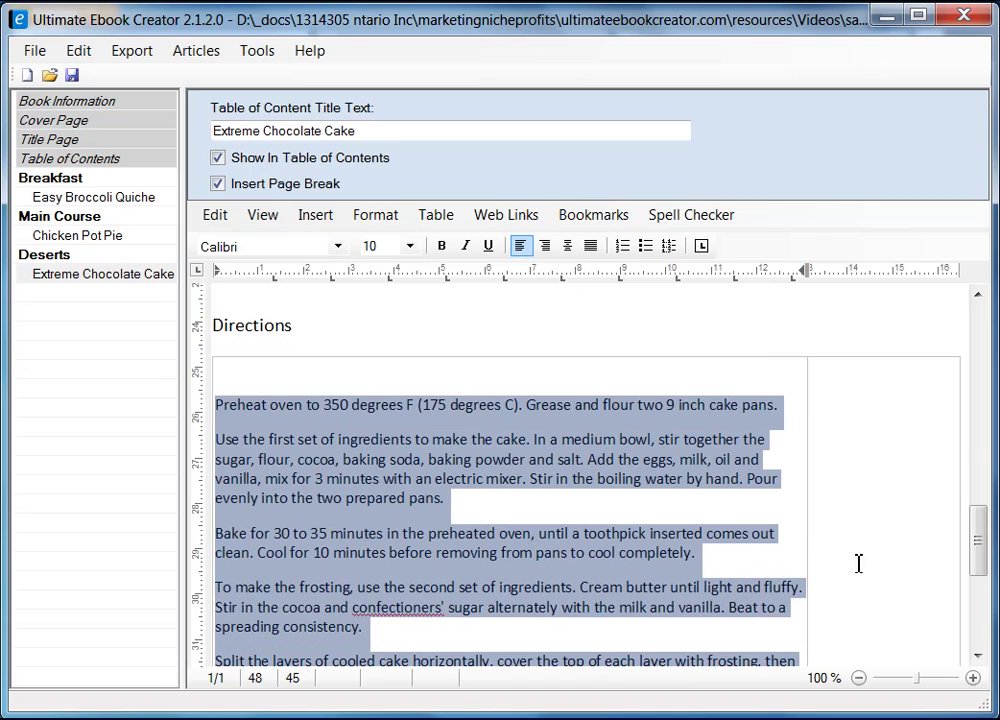
click(861, 416)
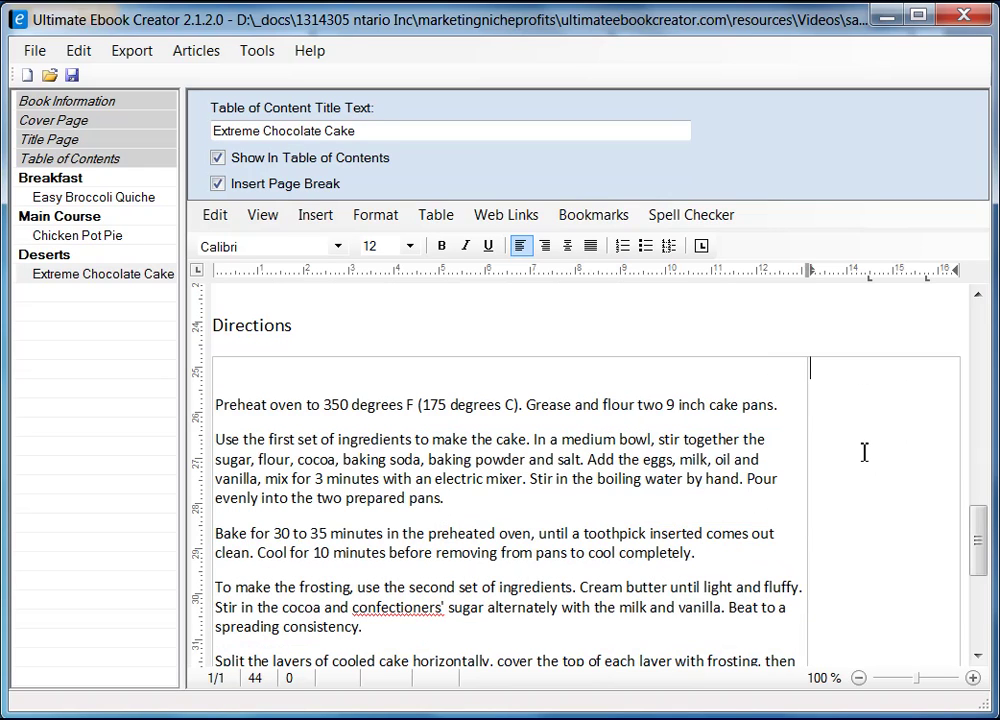
- Insert a nested one-column, three-row table in the right cell and place the cursor in its first cell
click(436, 214)
mouse_move(465, 240)
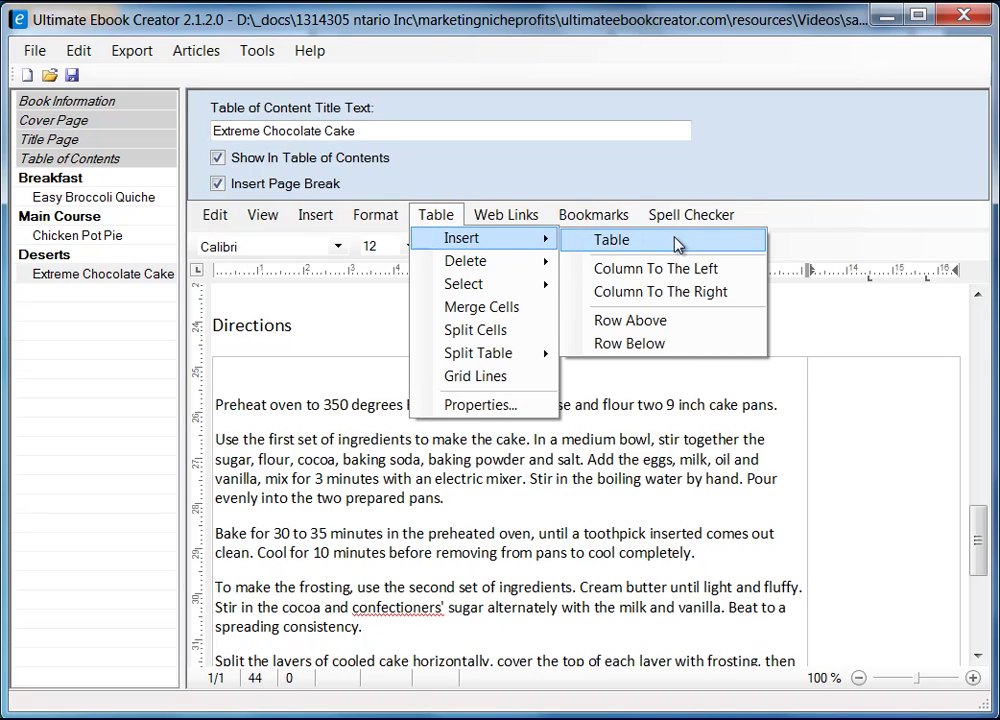
click(677, 245)
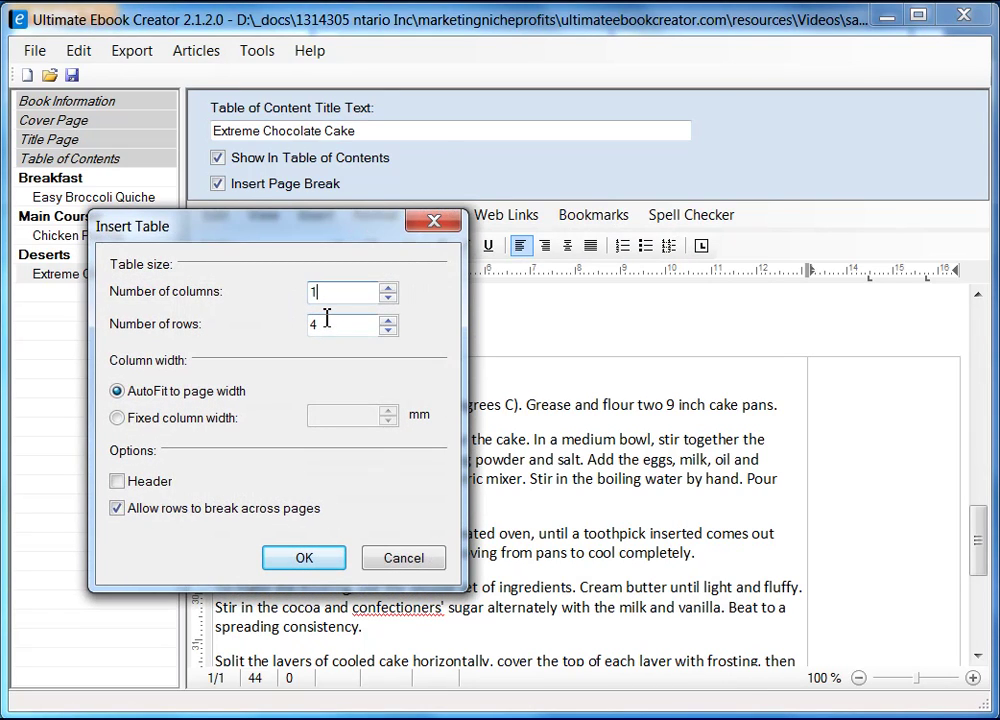
key(alt+Tab)
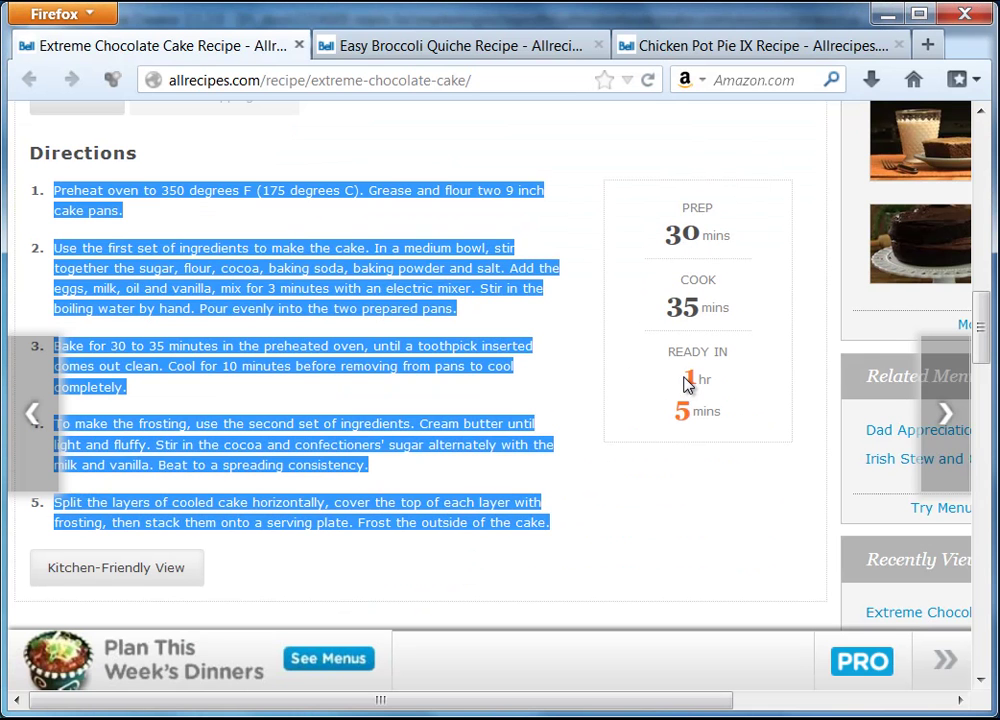
click(885, 14)
double_click(340, 323)
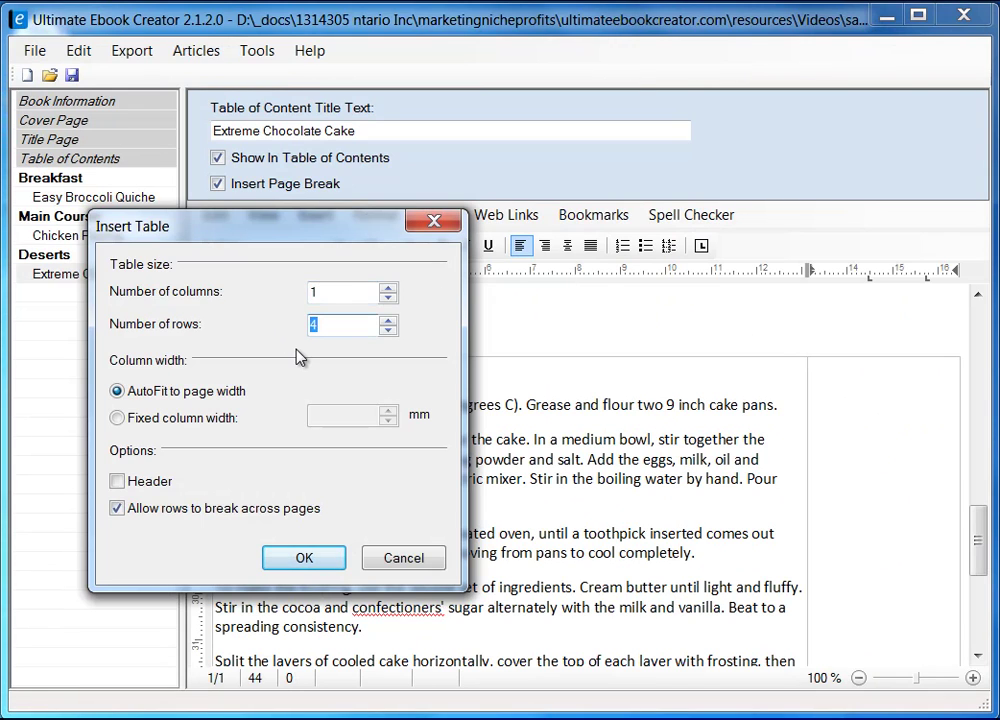
text(3)
click(306, 560)
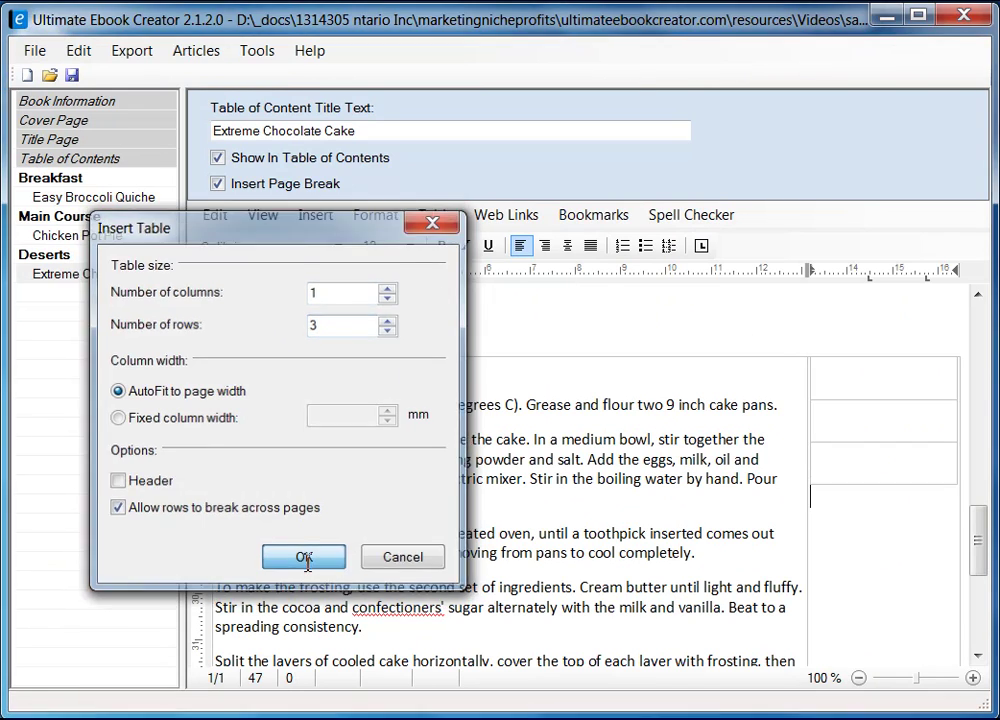
click(894, 372)
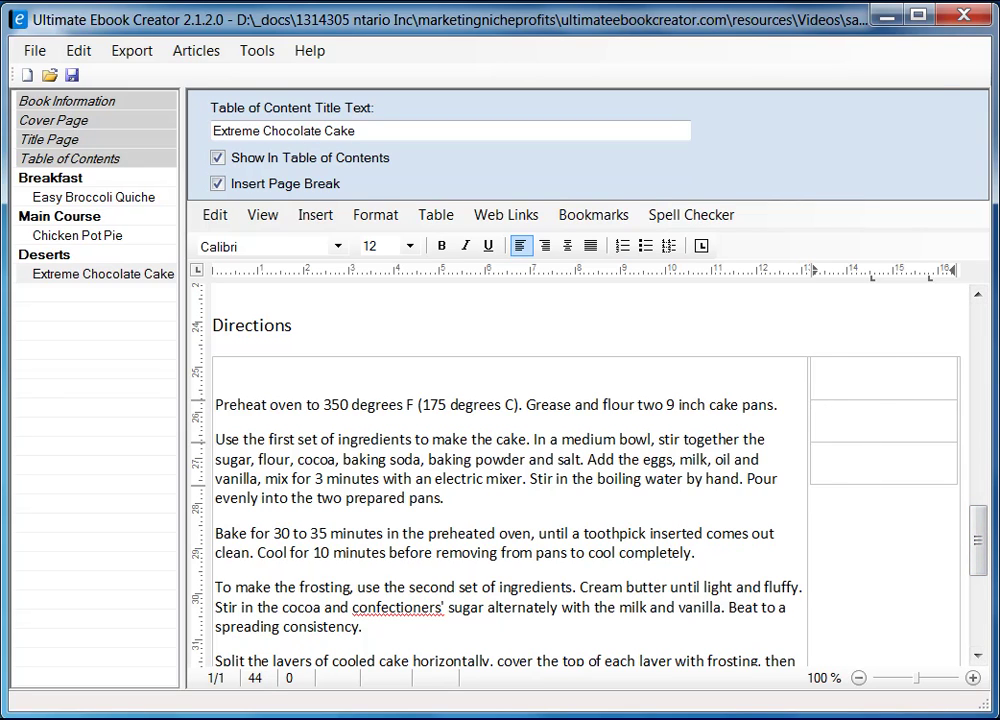
key(alt+Tab)
click(697, 220)
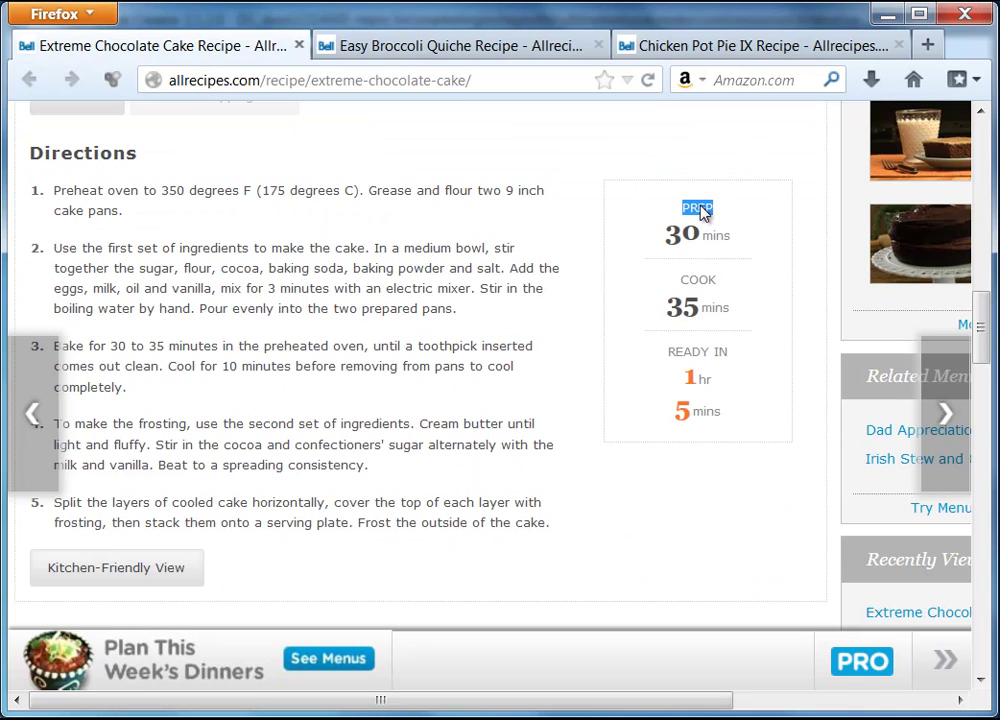
- Paste PREP and 30 mins from the recipe page as plain text into the top cell
right_click(700, 205)
click(739, 221)
key(alt+Tab)
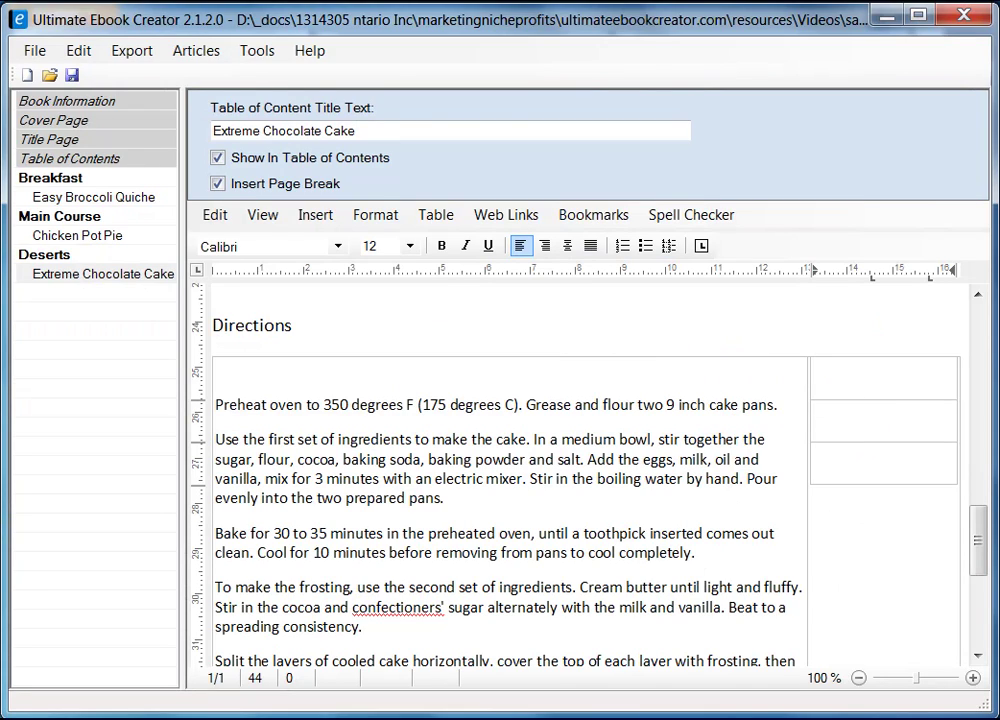
right_click(878, 380)
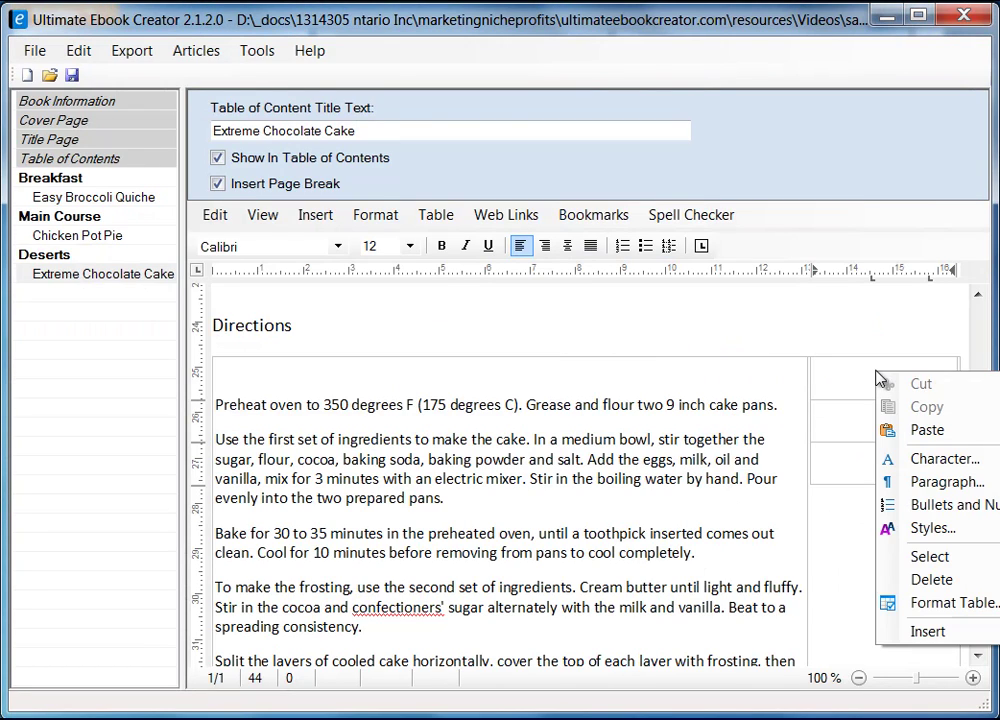
mouse_move(932, 432)
click(740, 455)
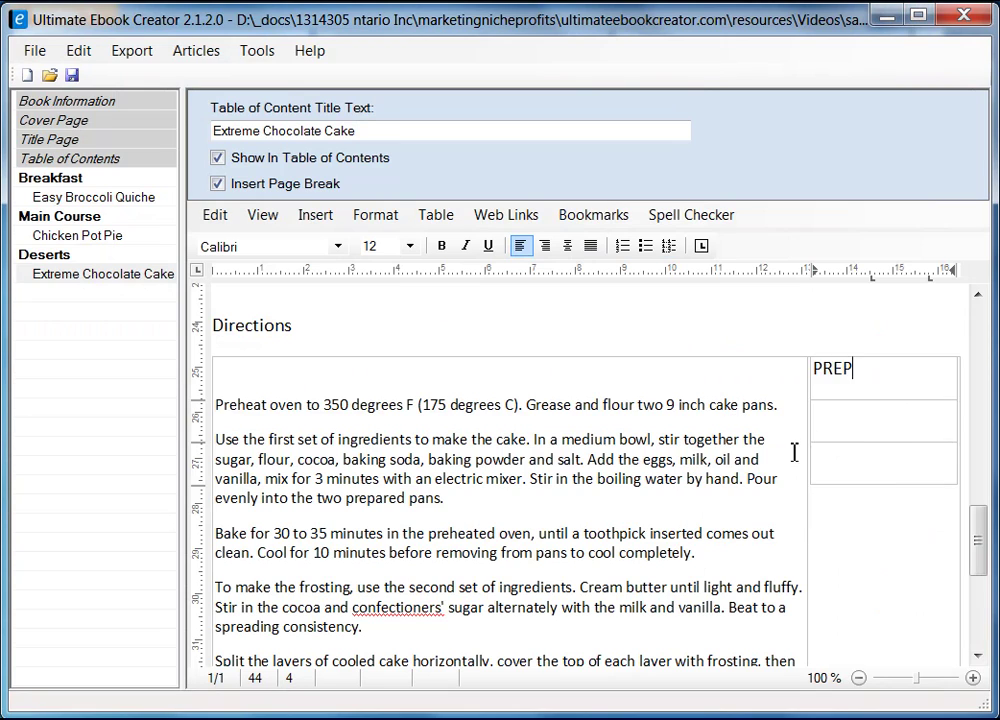
key(Return)
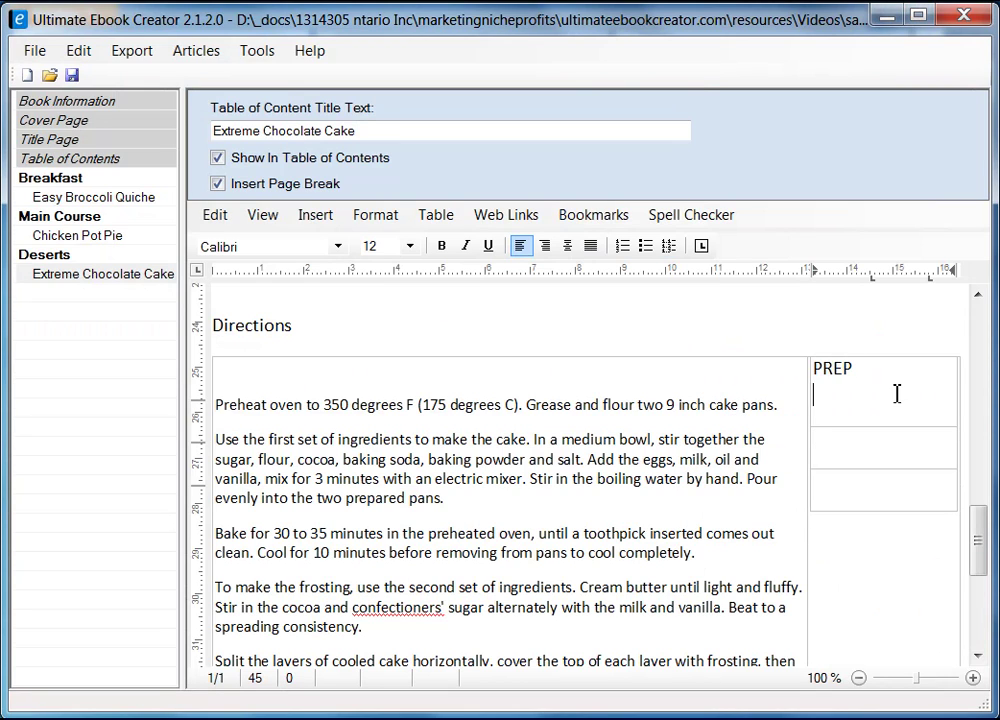
key(alt+Tab)
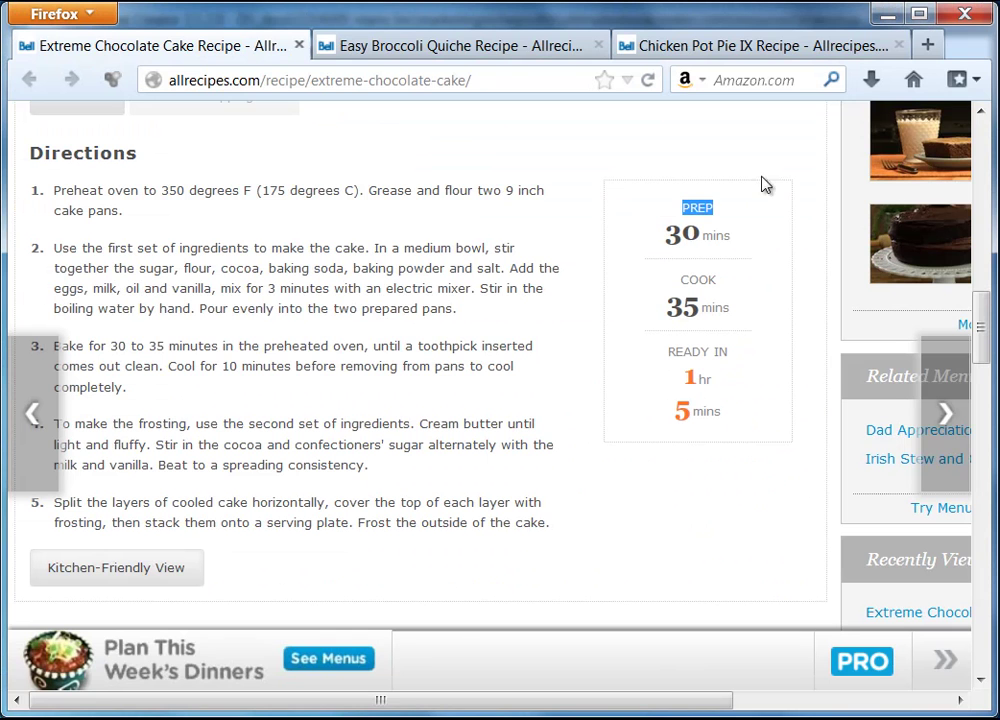
drag(664, 233, 708, 234)
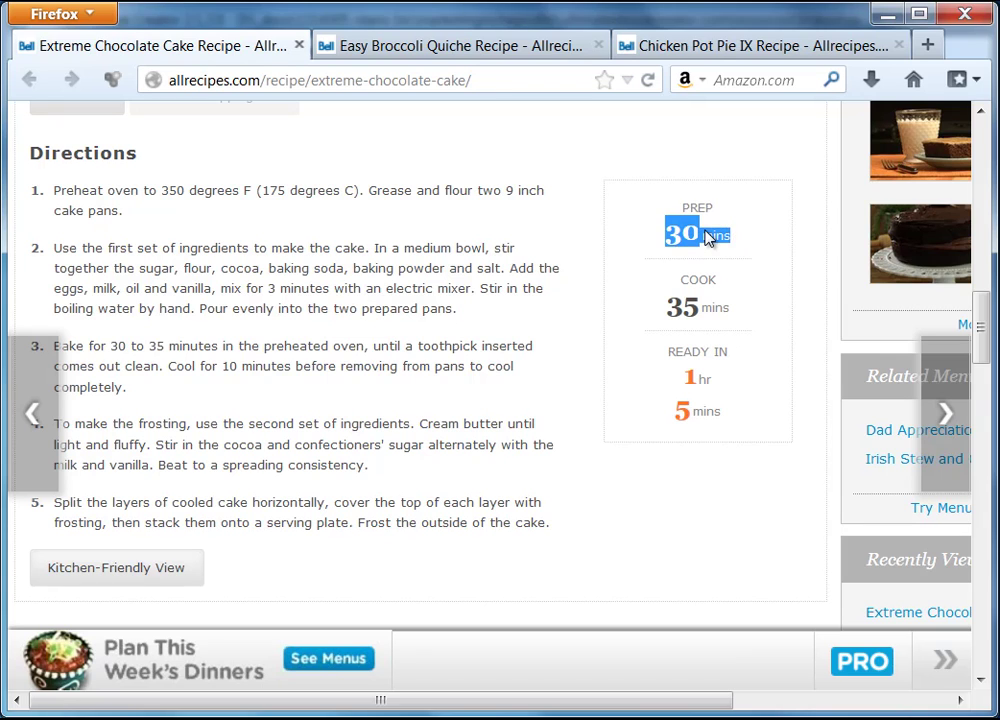
right_click(708, 236)
click(757, 248)
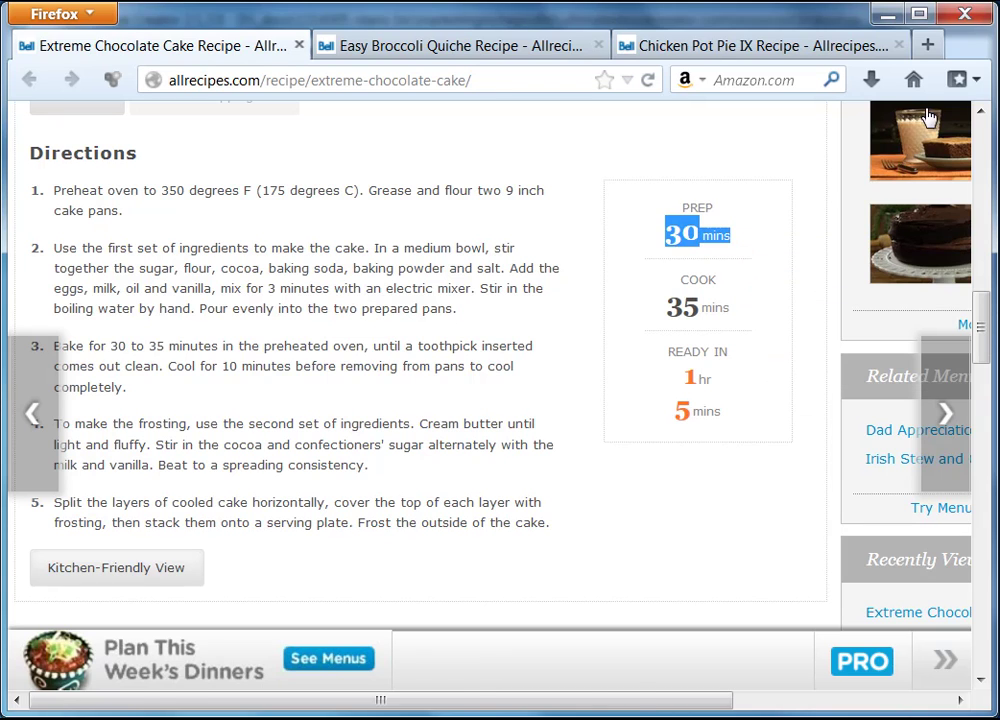
click(884, 16)
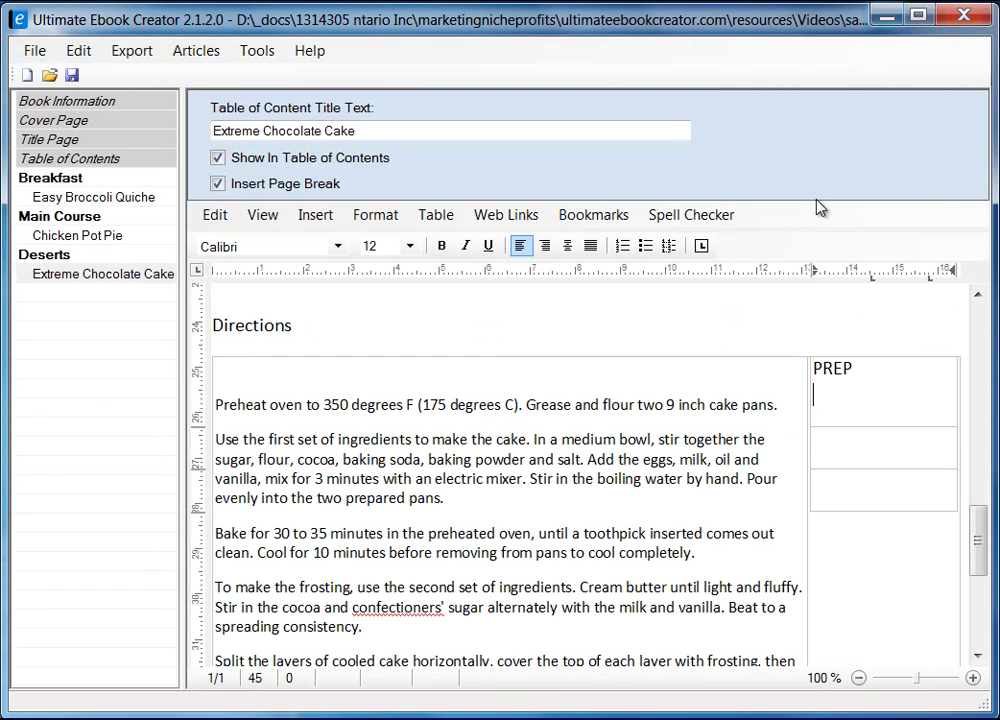
right_click(848, 392)
mouse_move(940, 452)
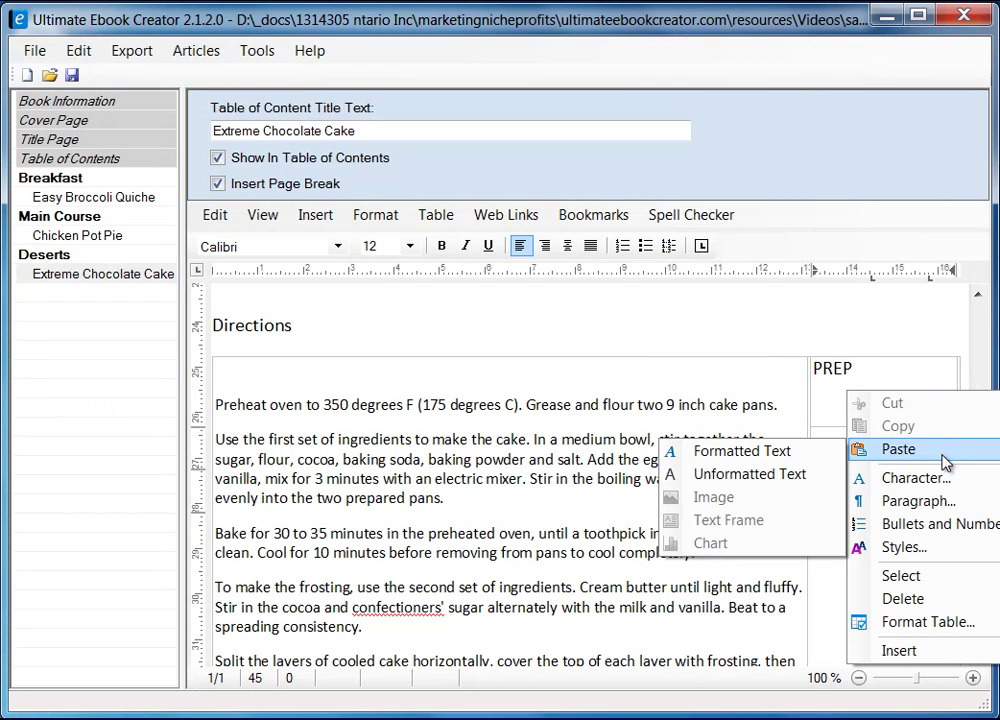
click(740, 476)
- Paste COOK 35 mins as plain text into the second cell
click(877, 453)
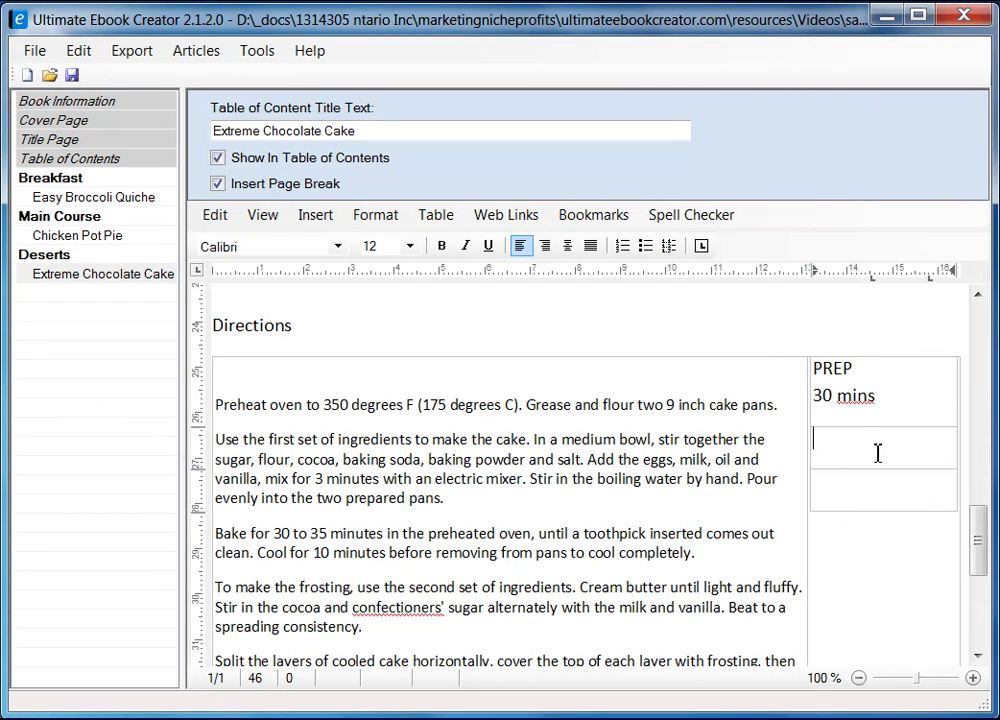
key(alt+Tab)
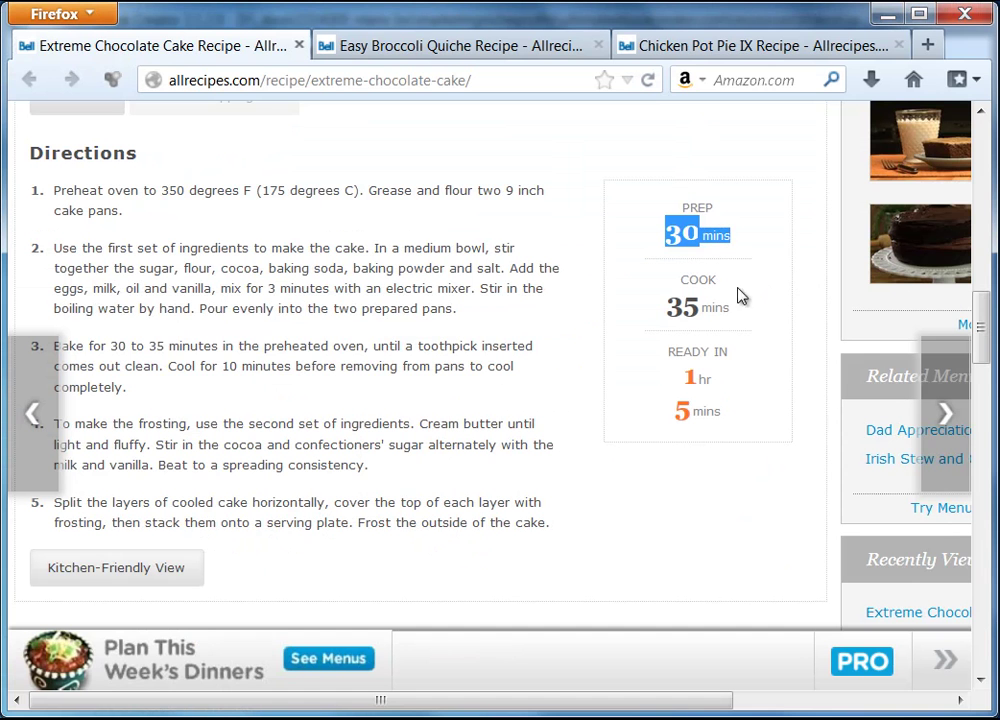
drag(680, 276, 735, 316)
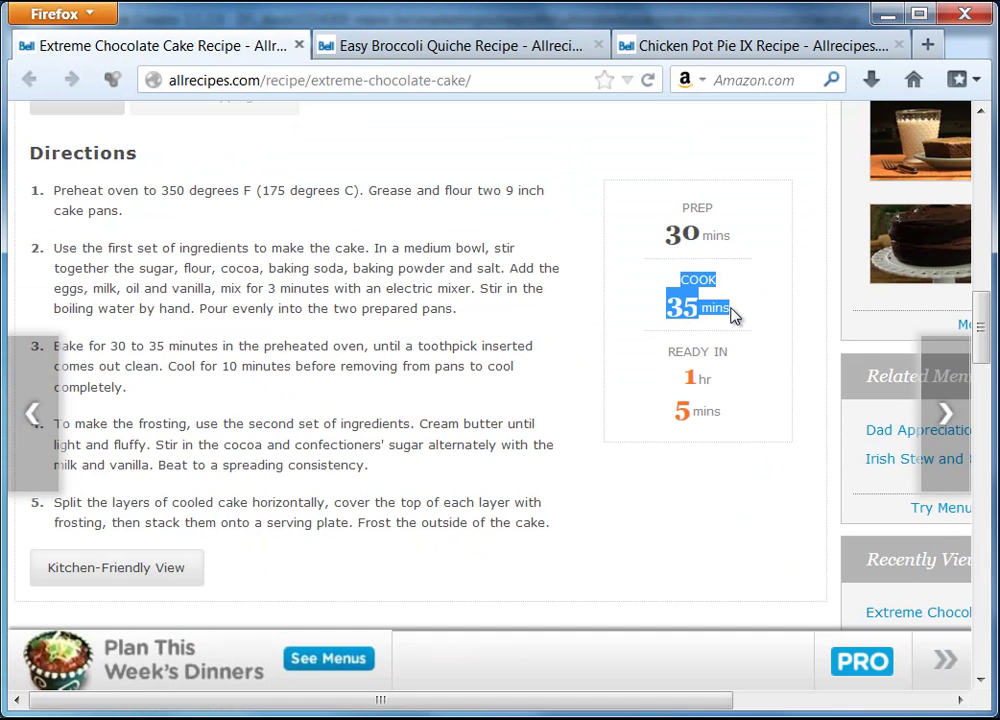
right_click(705, 314)
click(743, 326)
key(alt+Tab)
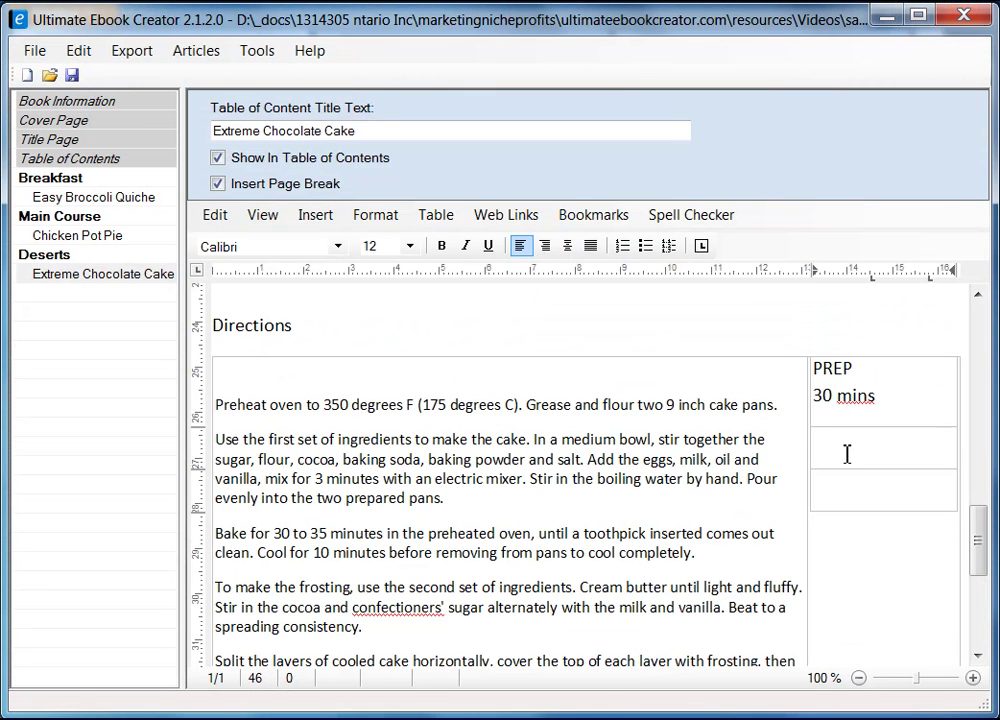
right_click(846, 450)
mouse_move(913, 498)
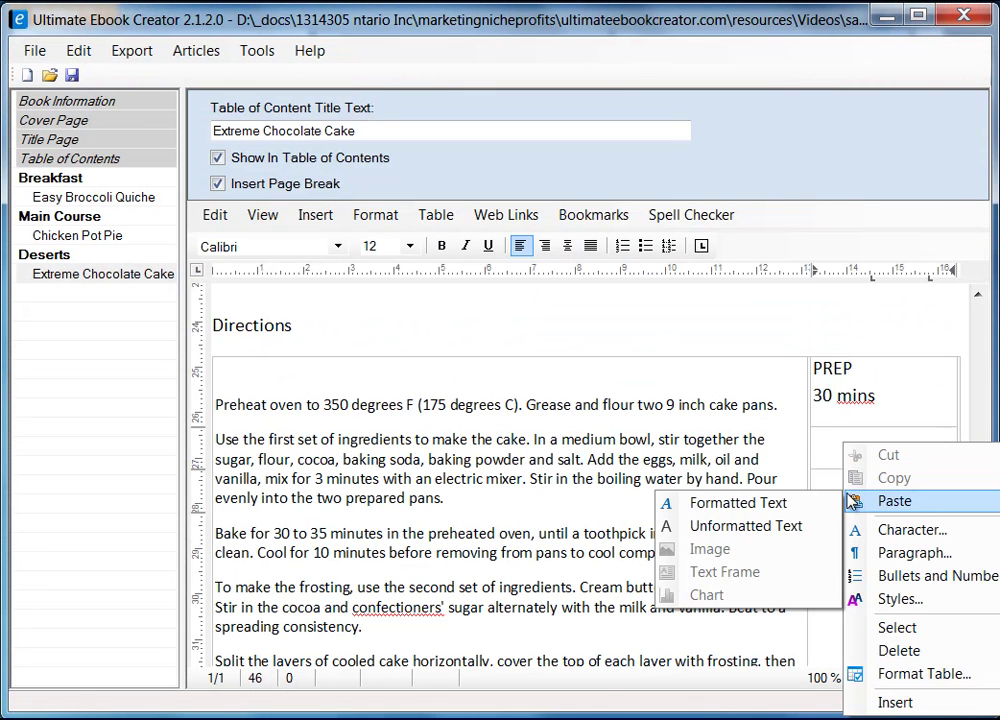
click(784, 527)
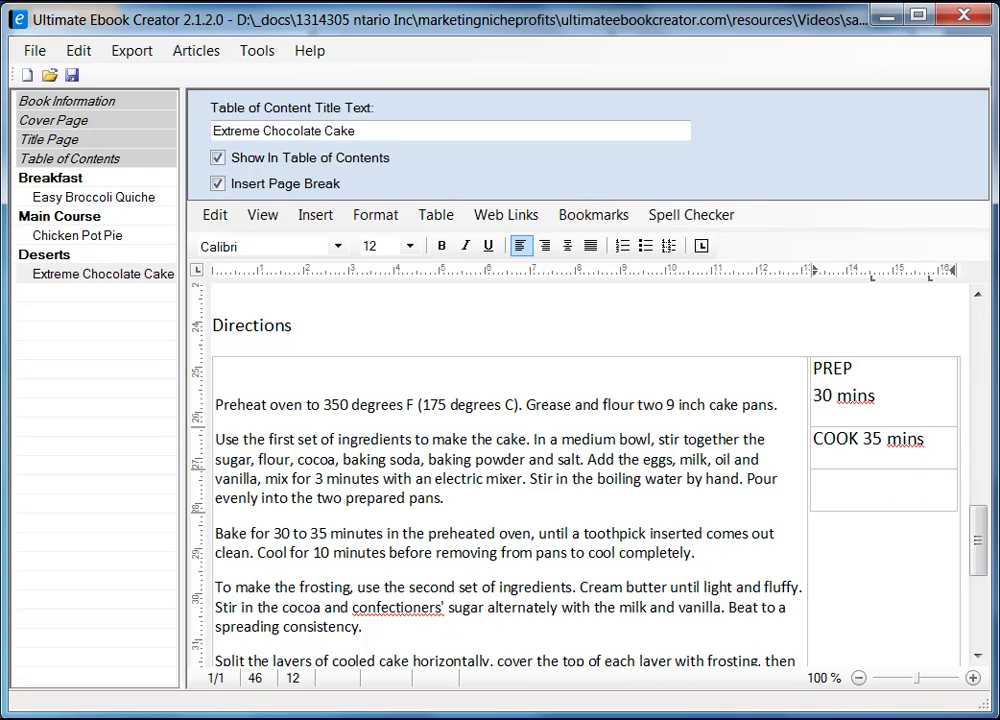
- Paste READY IN 1 hr 5 mins as plain text into the third cell
key(alt+Tab)
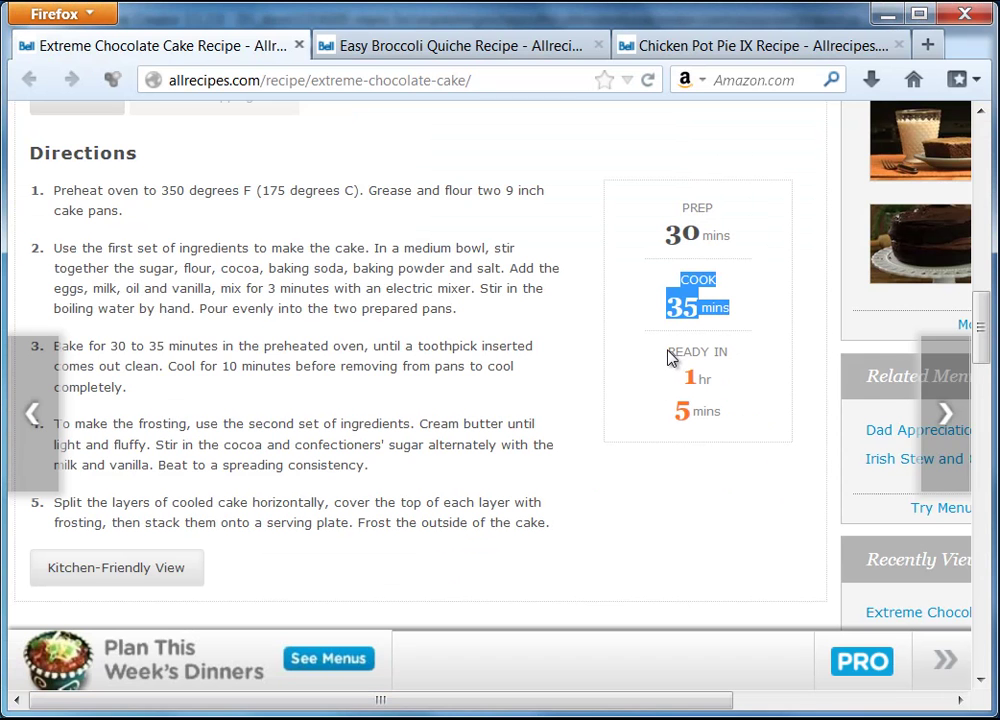
drag(668, 348, 745, 410)
right_click(696, 375)
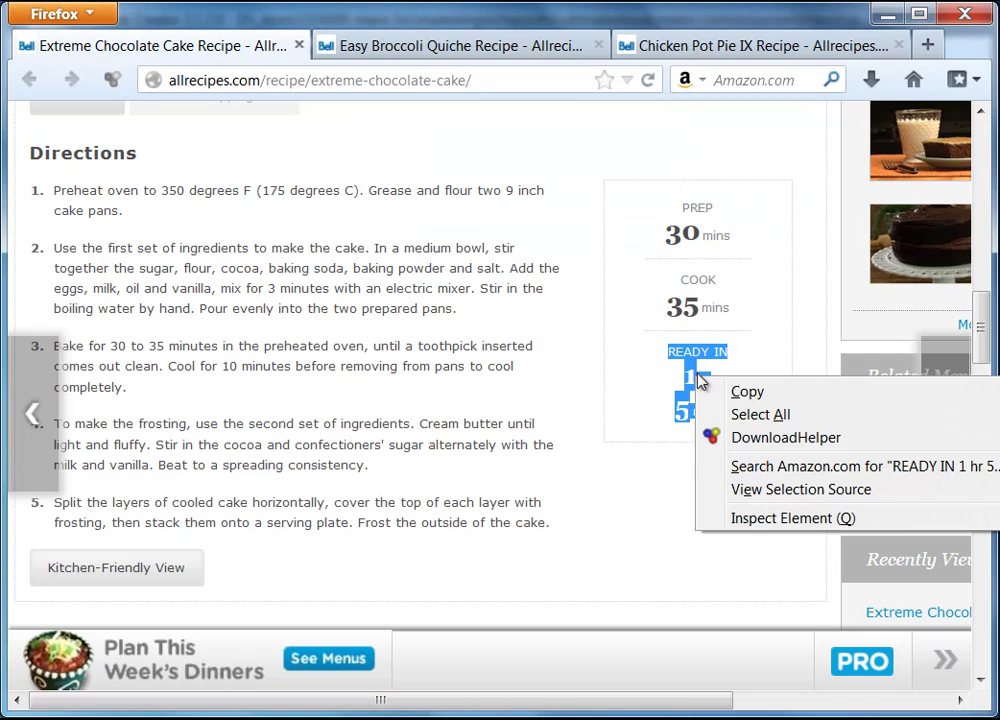
click(783, 401)
key(alt+Tab)
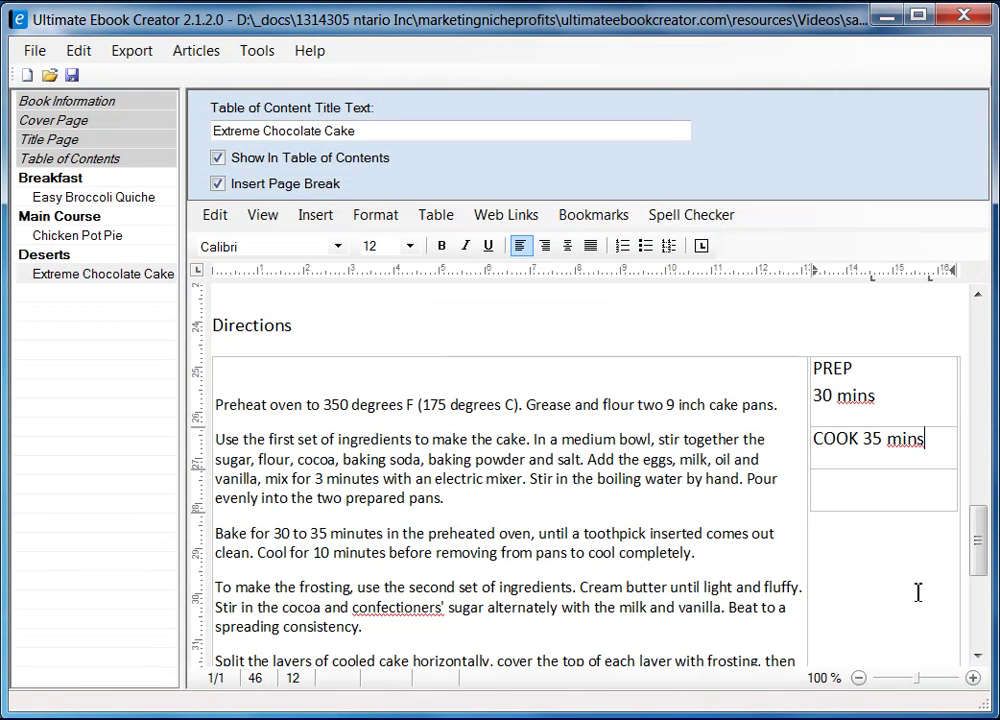
click(849, 476)
right_click(851, 492)
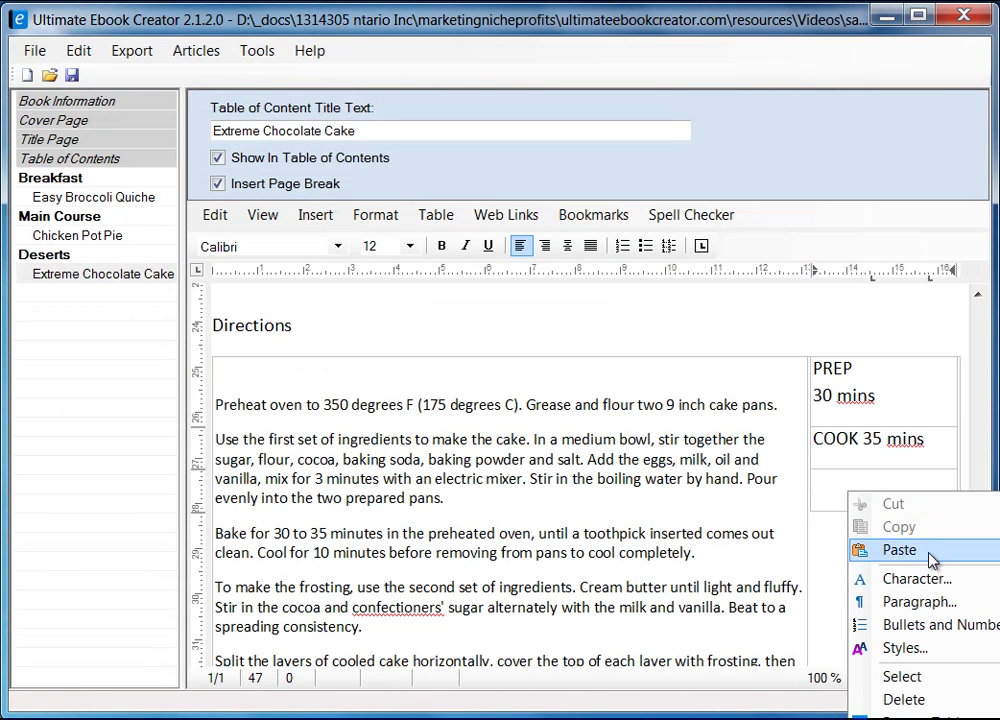
mouse_move(875, 554)
click(768, 574)
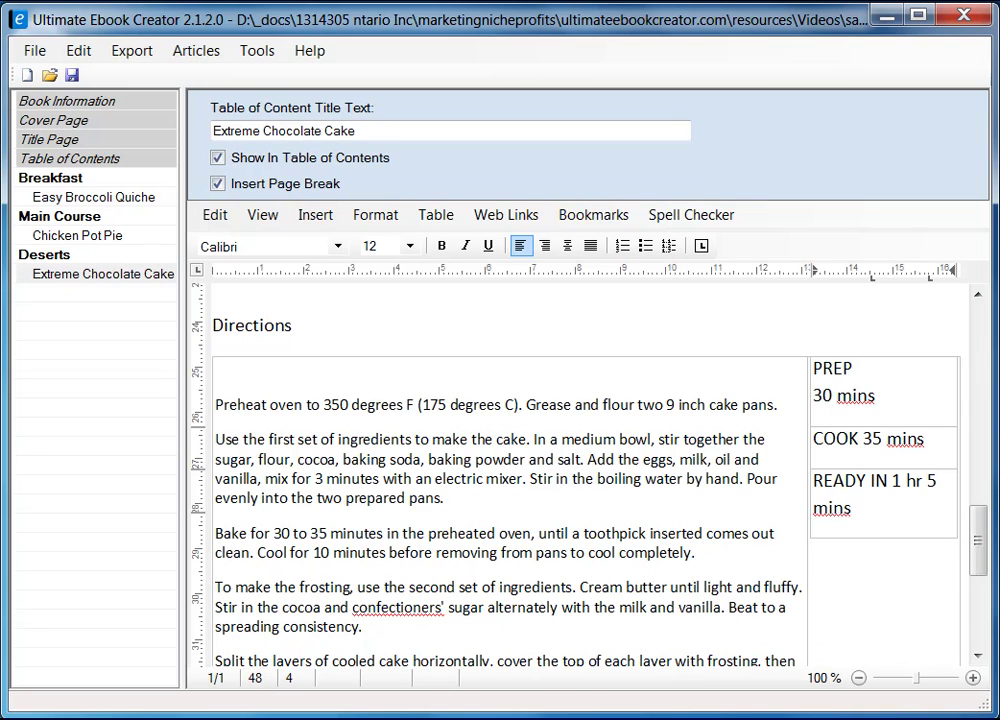
key(alt+Tab)
click(718, 254)
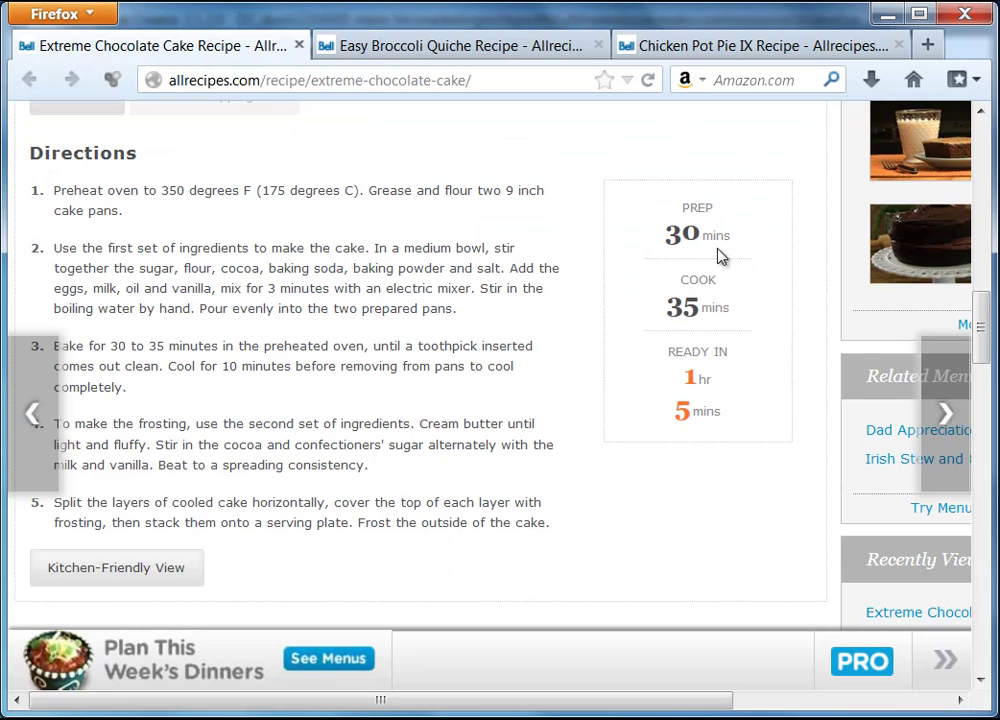
click(888, 14)
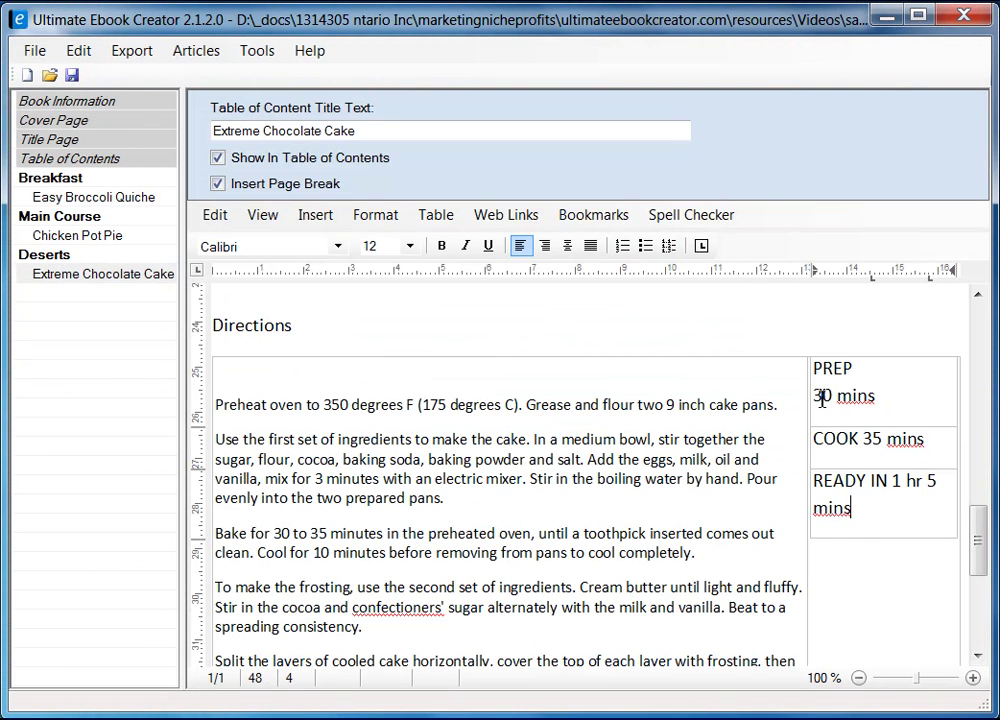
- Make the PREP 30 bold and set it to 24 pt
drag(813, 397, 832, 397)
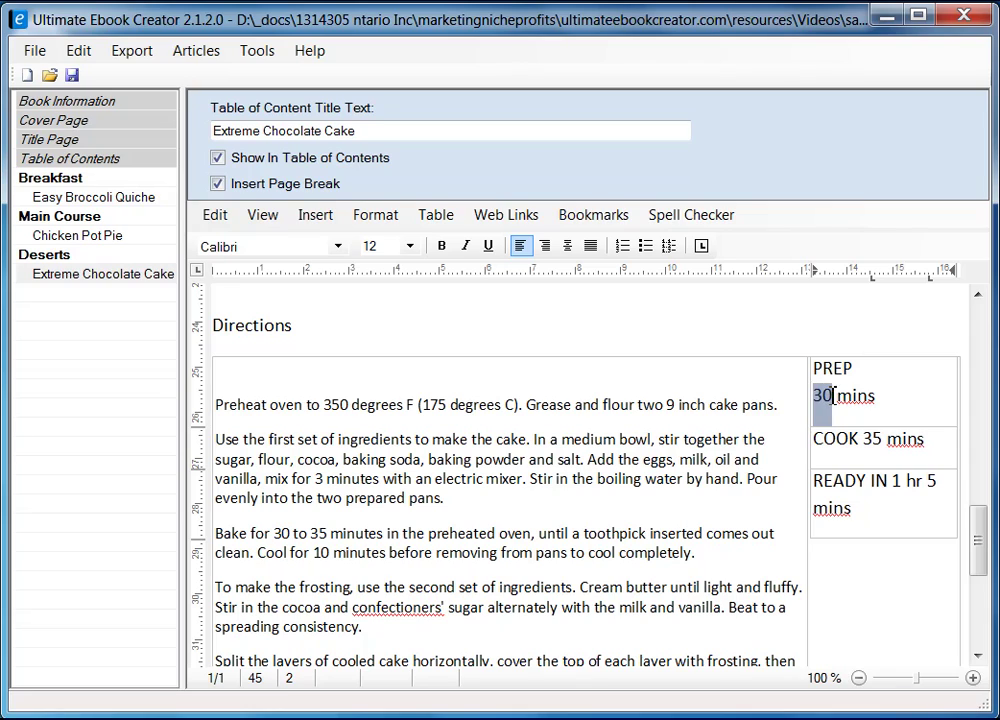
click(443, 247)
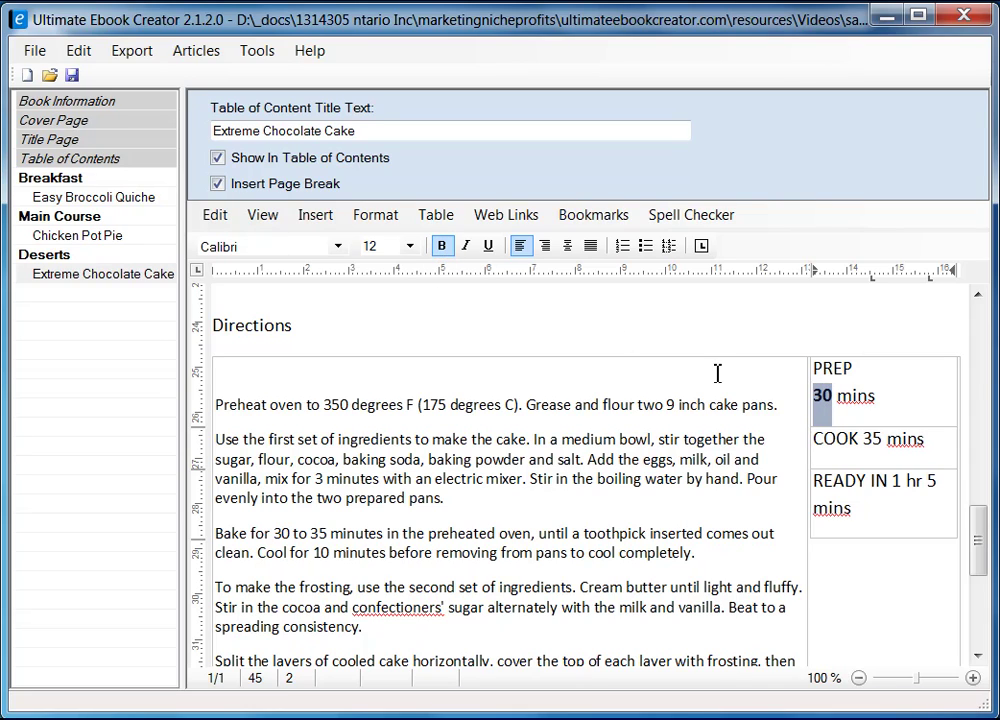
click(409, 246)
click(394, 467)
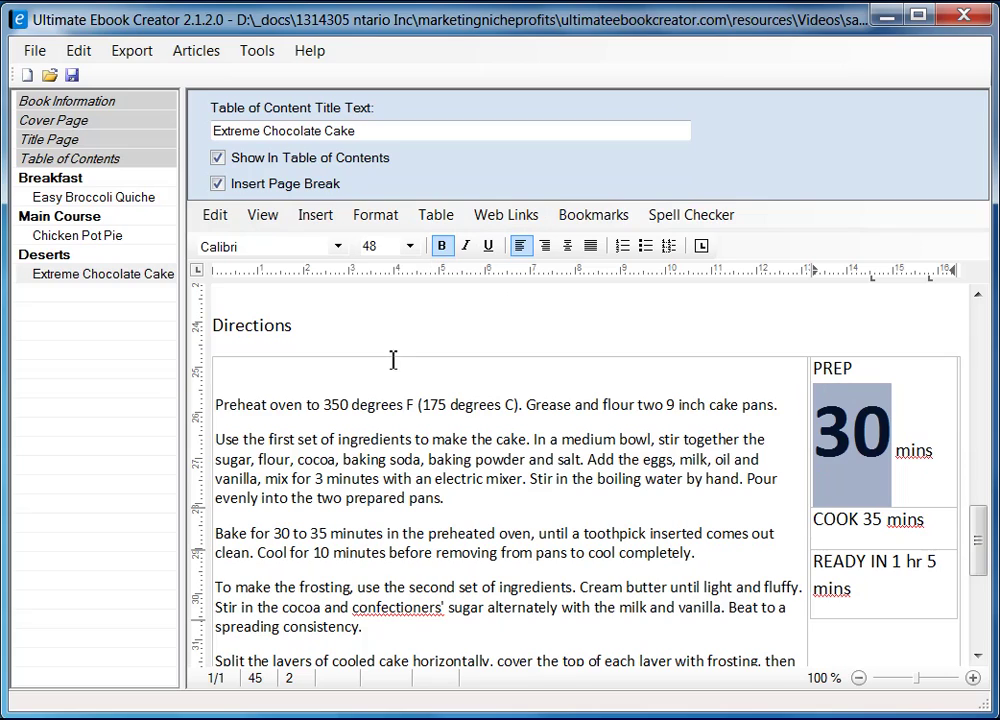
click(403, 248)
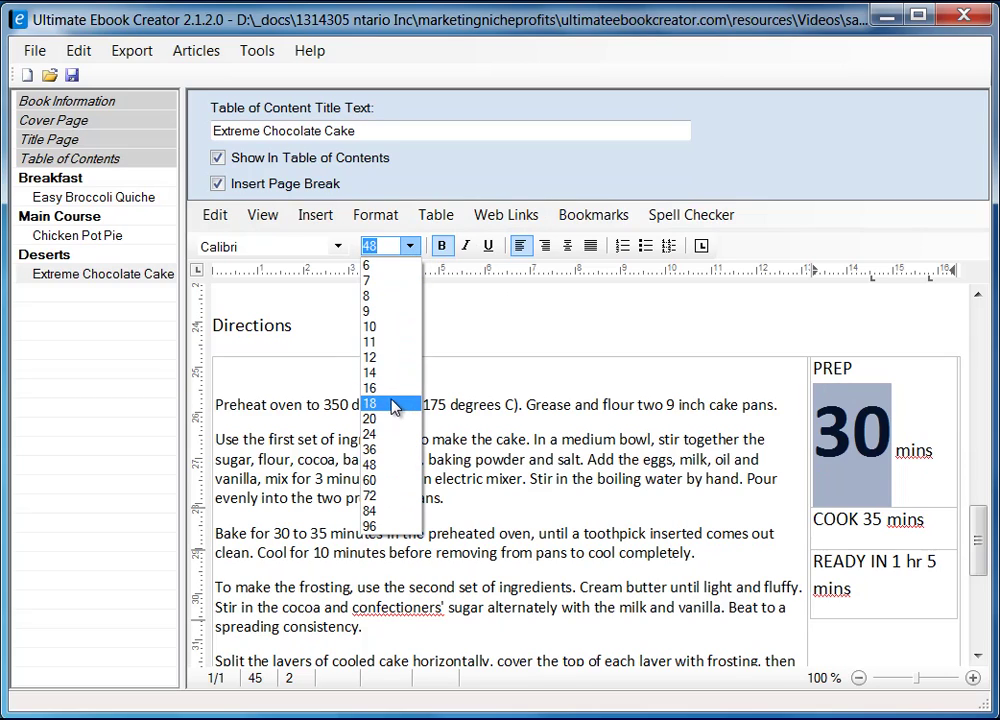
click(394, 404)
click(405, 248)
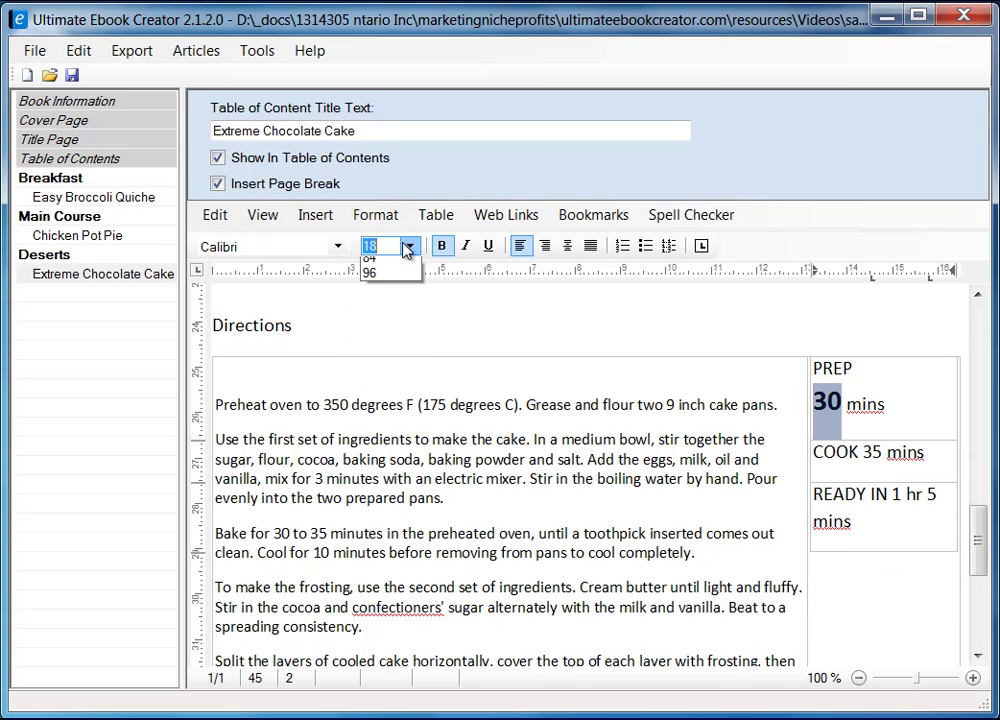
click(390, 435)
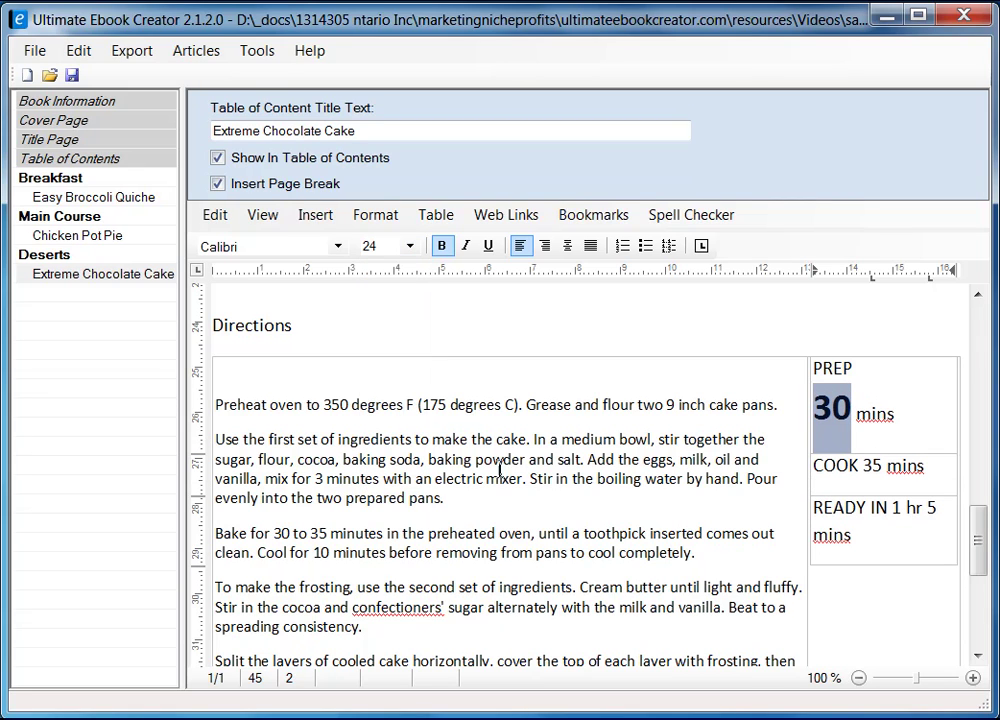
- Compare with the recipe page's timing box, then select the whole PREP/COOK/READY IN column
key(alt+Tab)
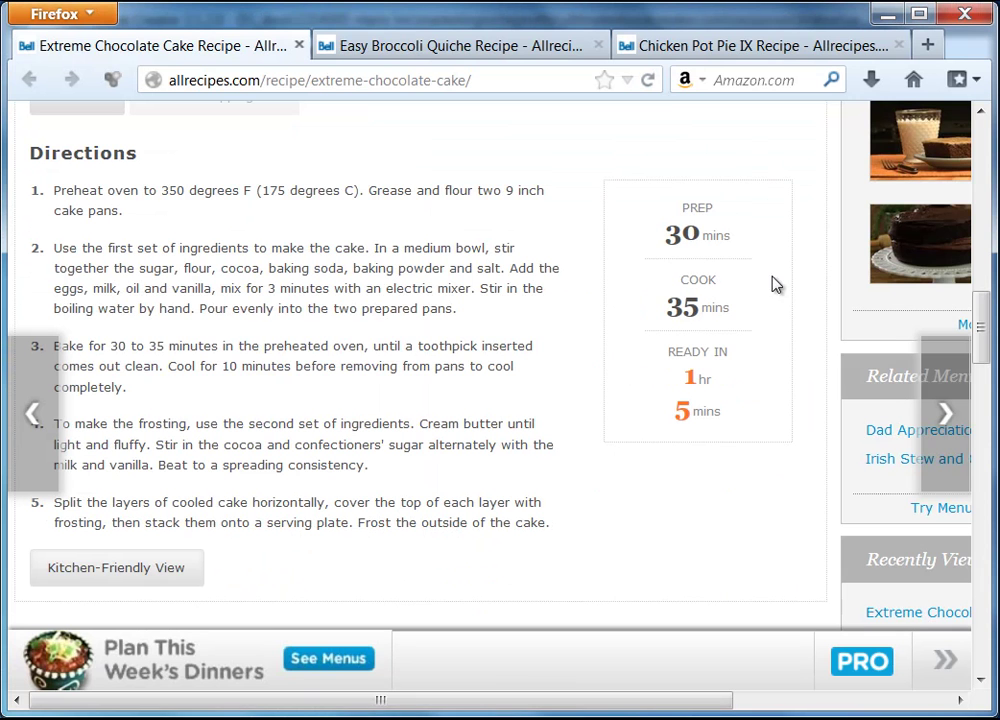
click(887, 14)
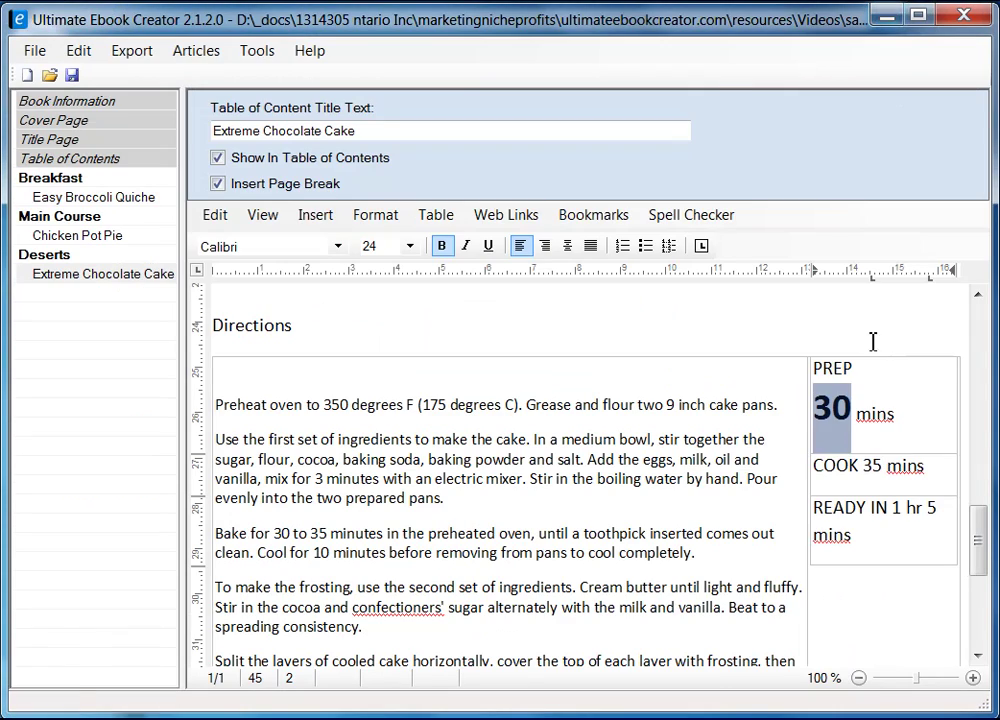
click(895, 436)
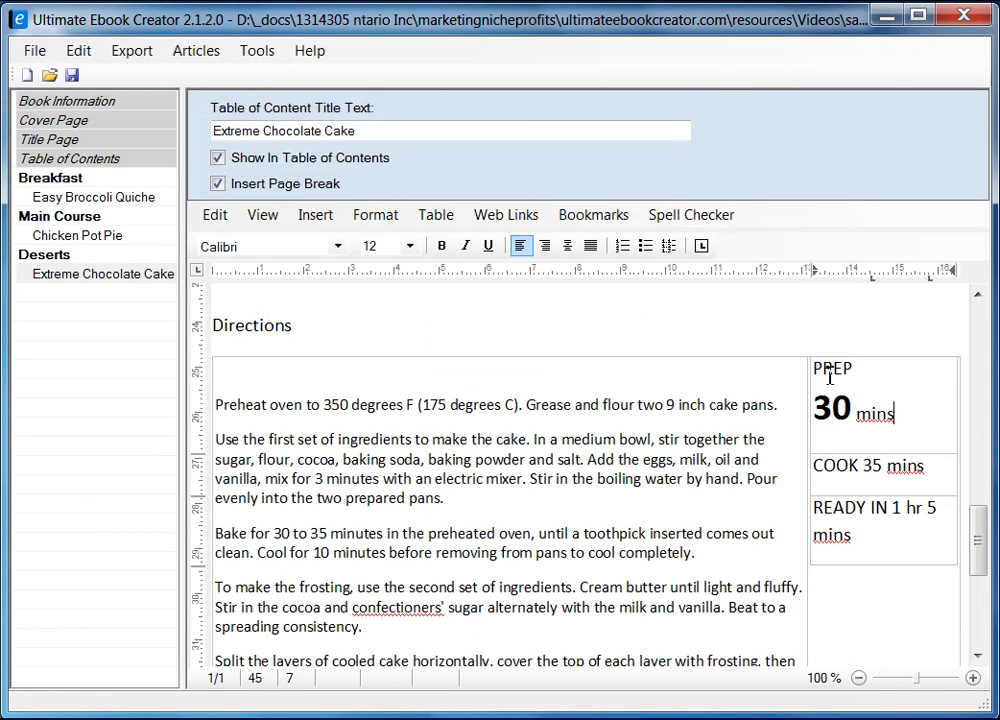
click(884, 354)
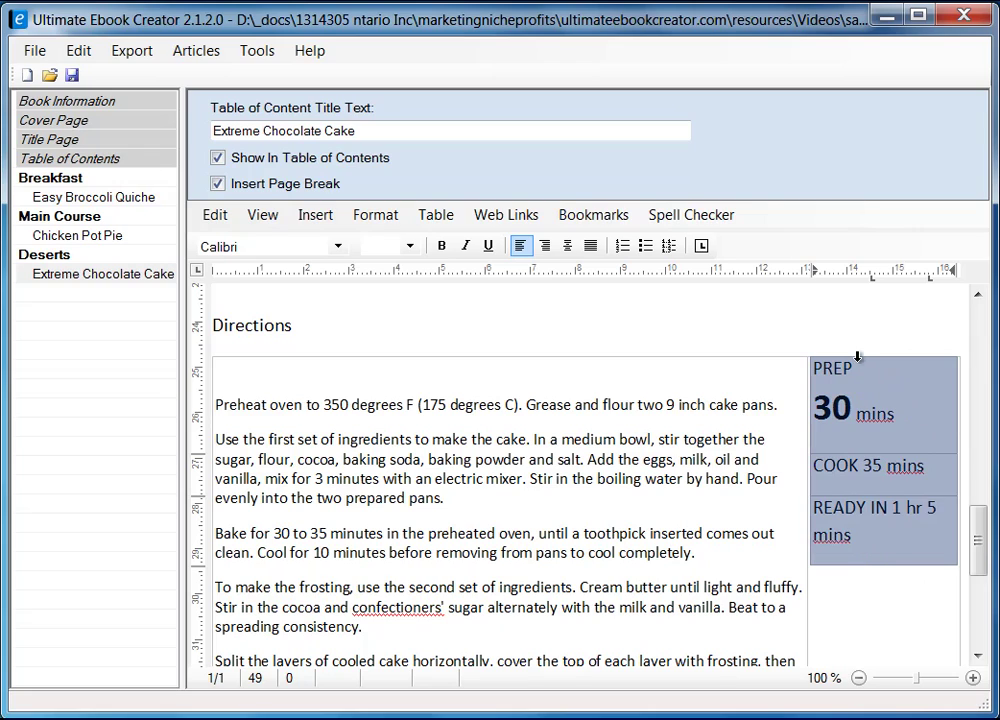
right_click(858, 362)
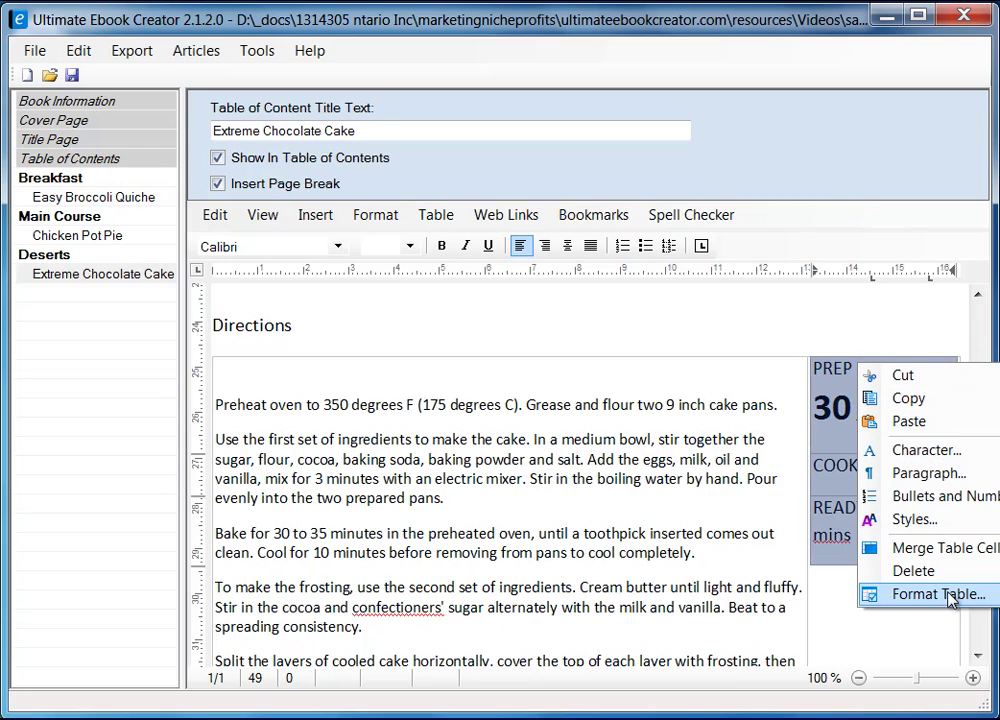
click(912, 594)
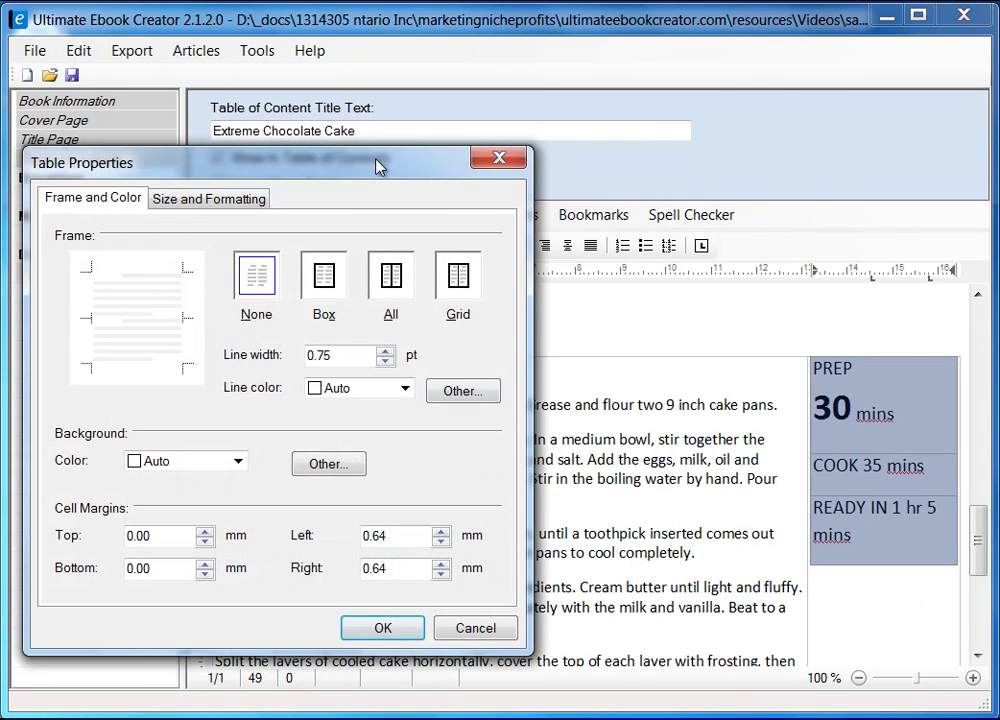
drag(378, 166, 554, 160)
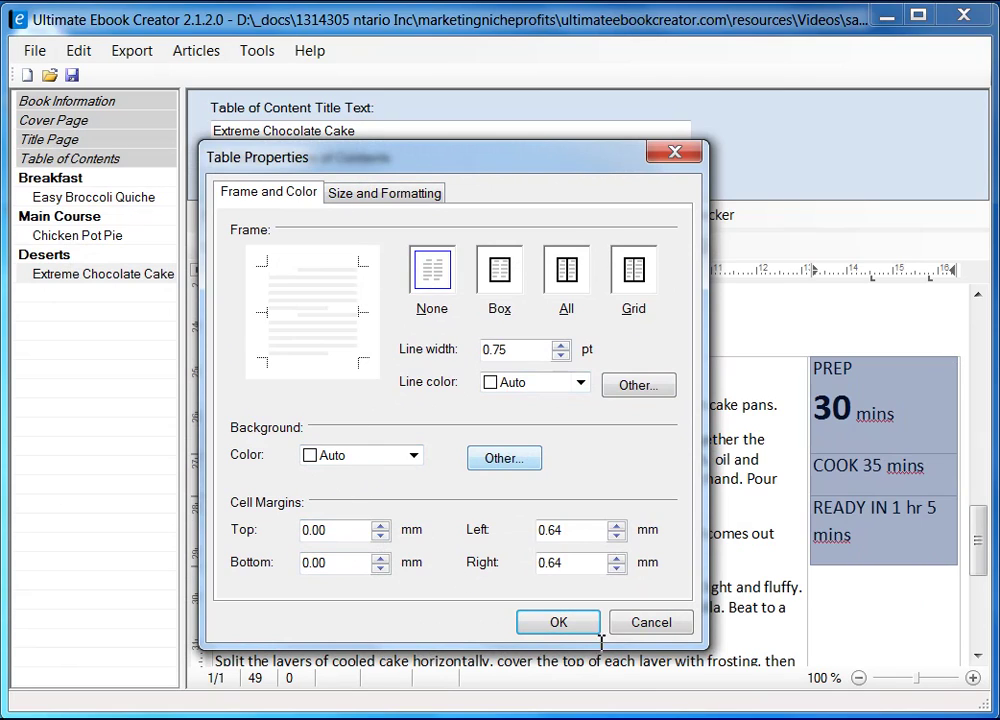
click(651, 623)
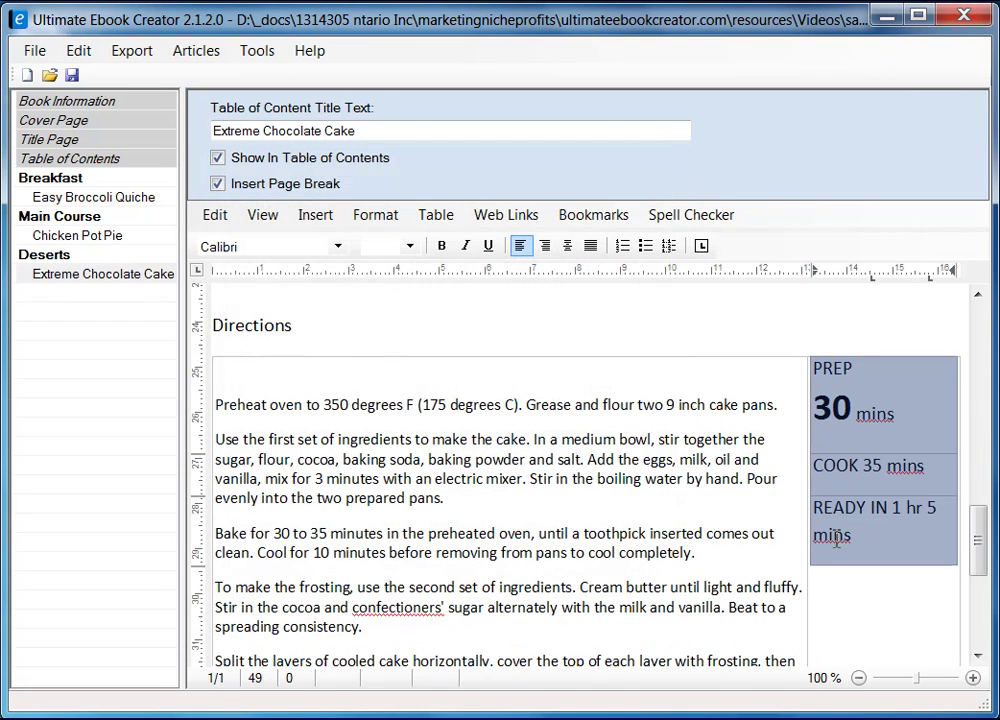
- Center the timing column and move COOK's 35 mins to its own line with 35 in bold
click(568, 246)
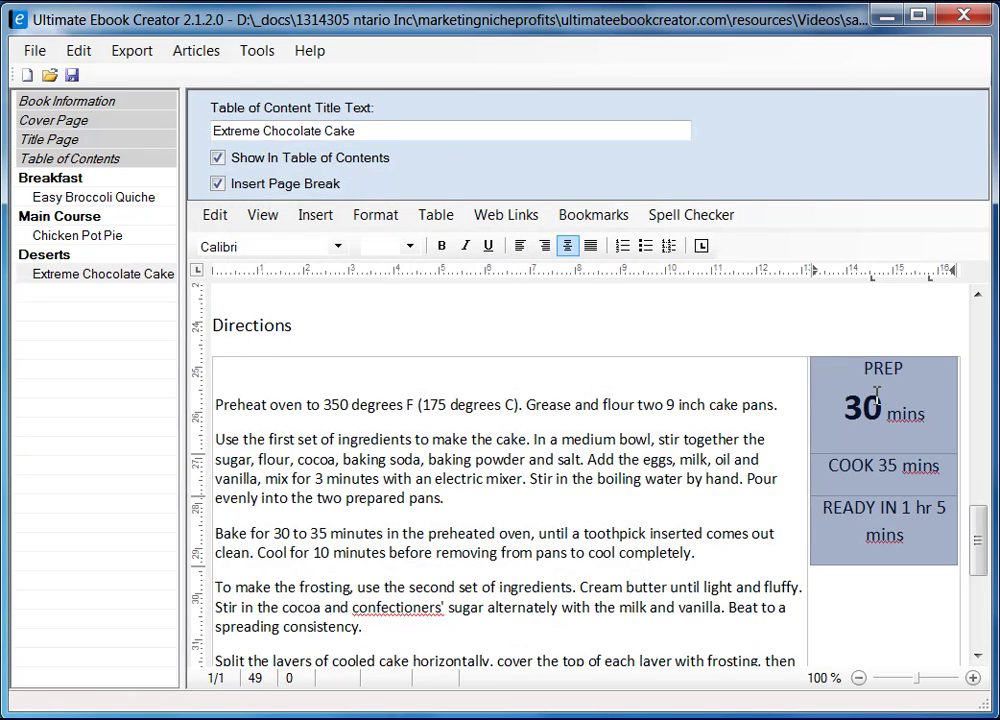
click(884, 470)
key(alt+Tab)
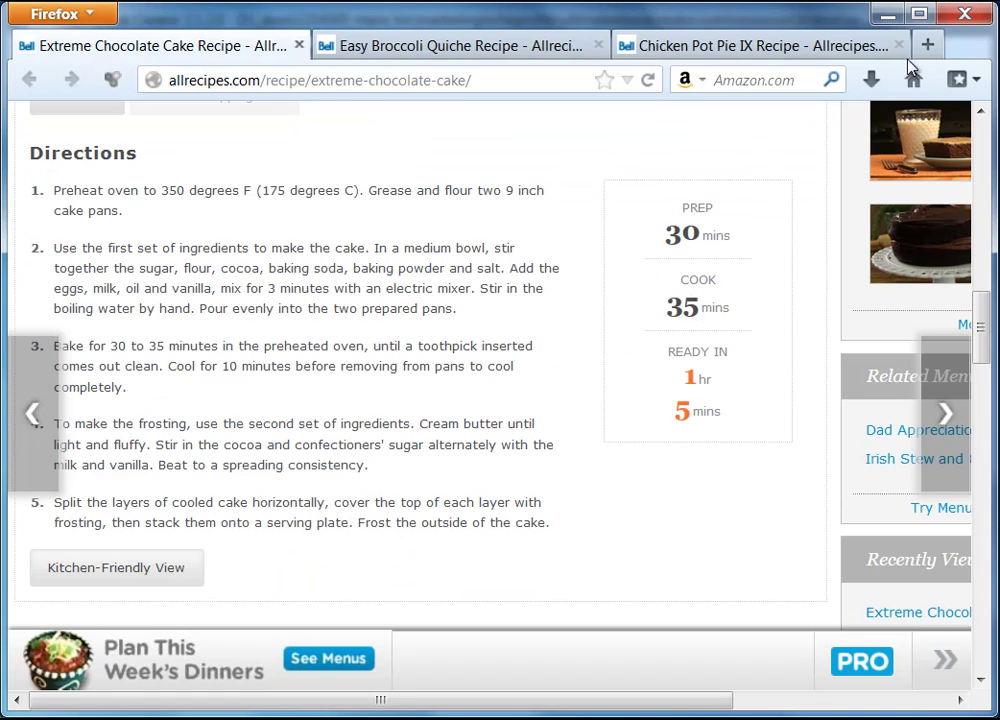
click(884, 14)
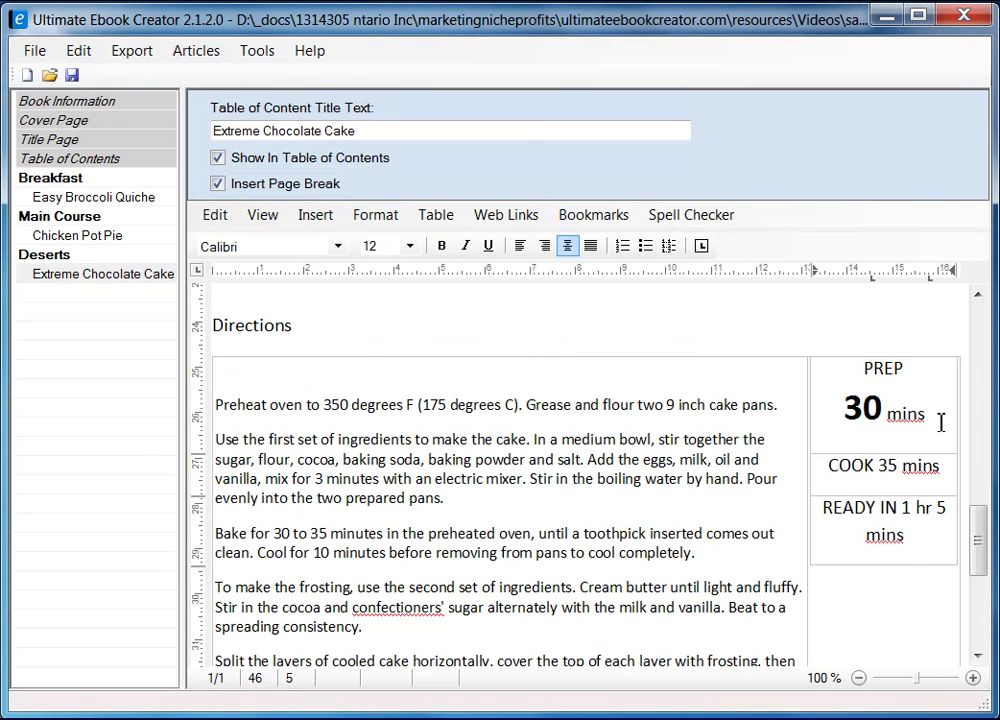
key(Return)
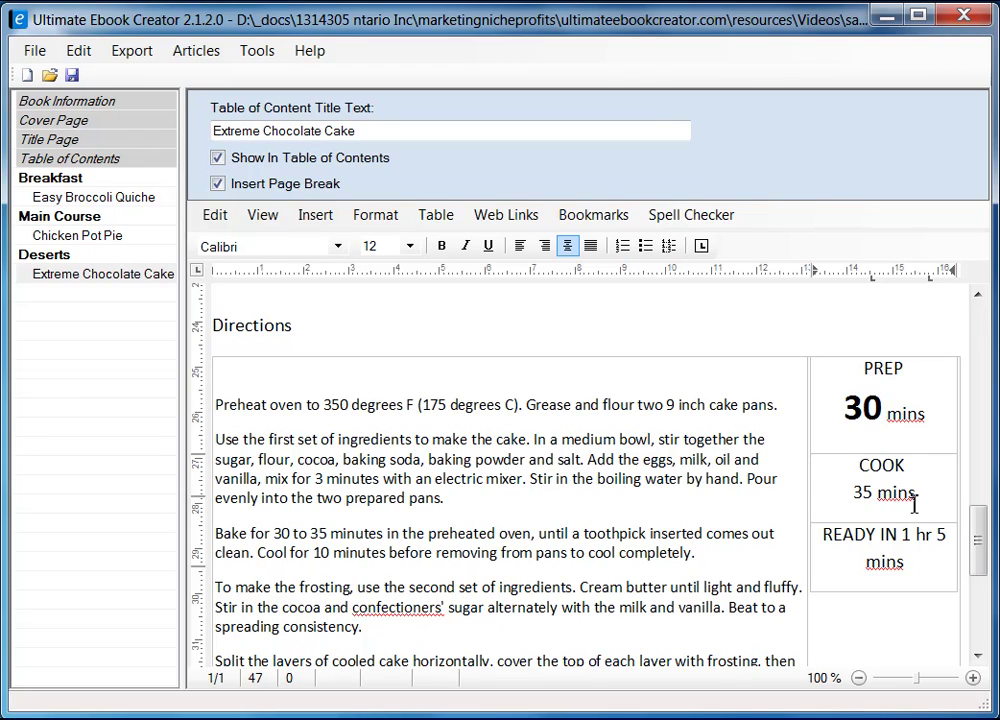
drag(876, 493, 852, 493)
click(443, 248)
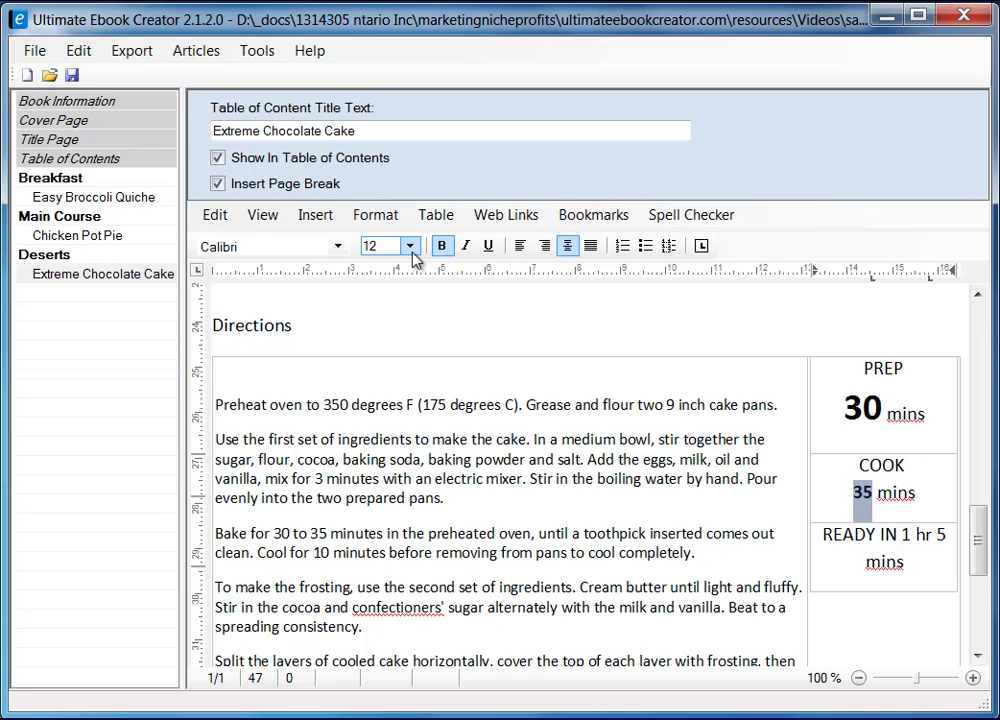
- Enlarge the COOK 35 to 24 pt
click(846, 400)
drag(874, 490, 860, 491)
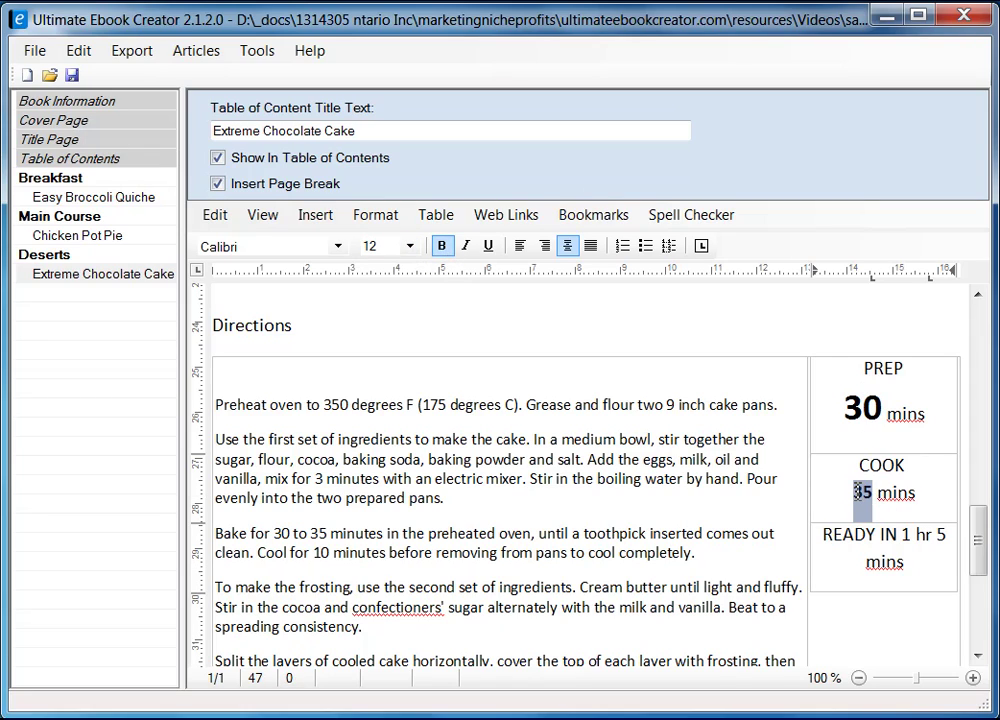
click(410, 246)
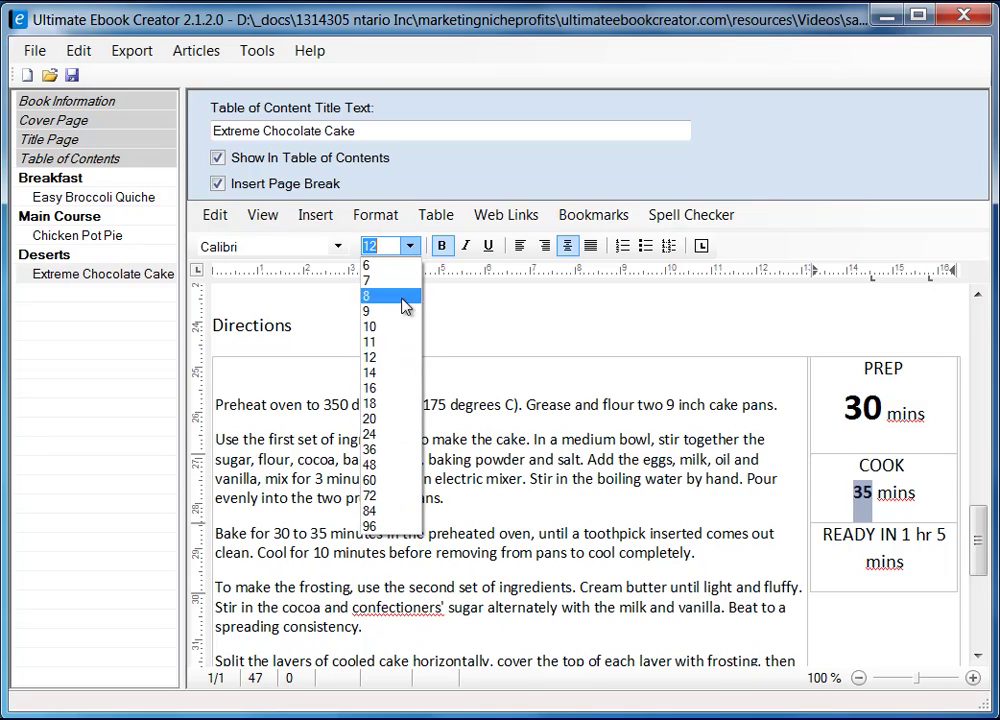
click(392, 434)
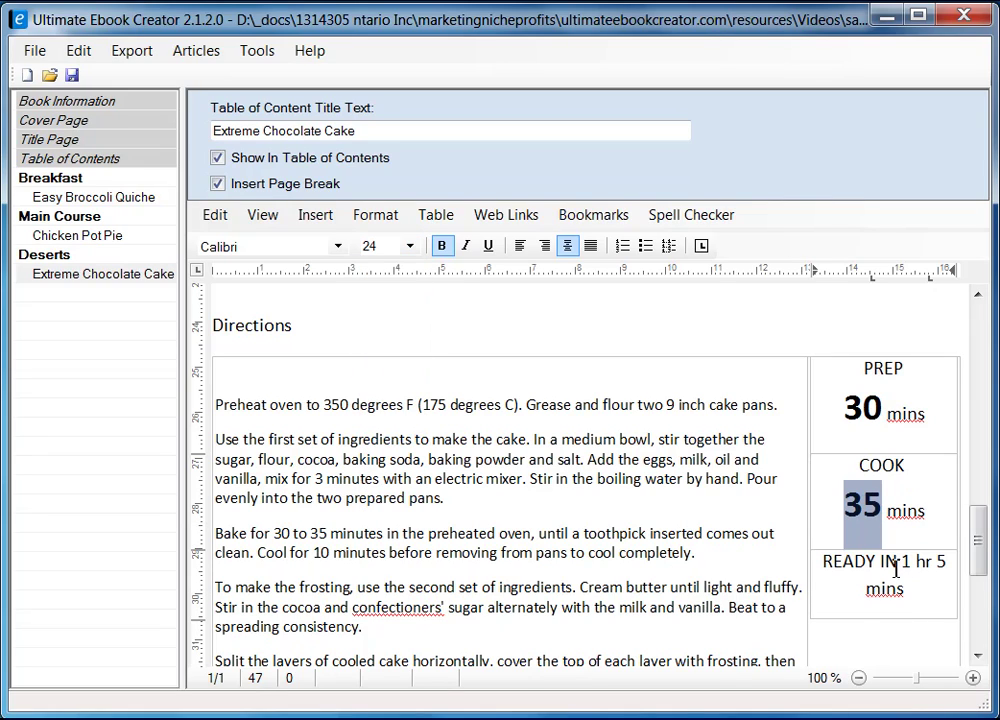
key(alt+Tab)
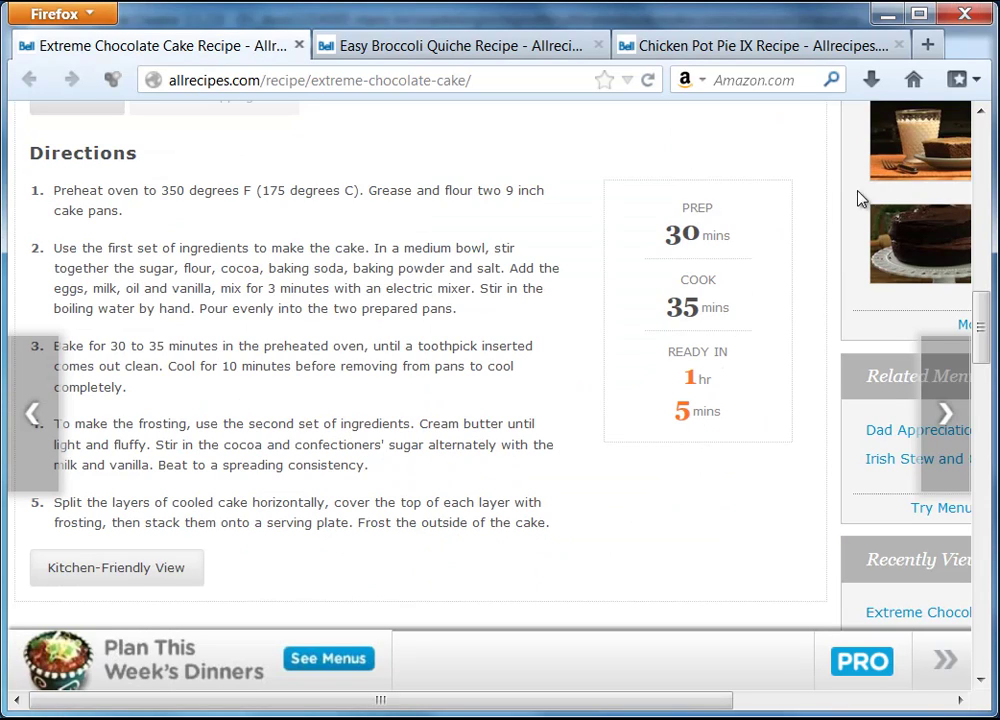
click(895, 10)
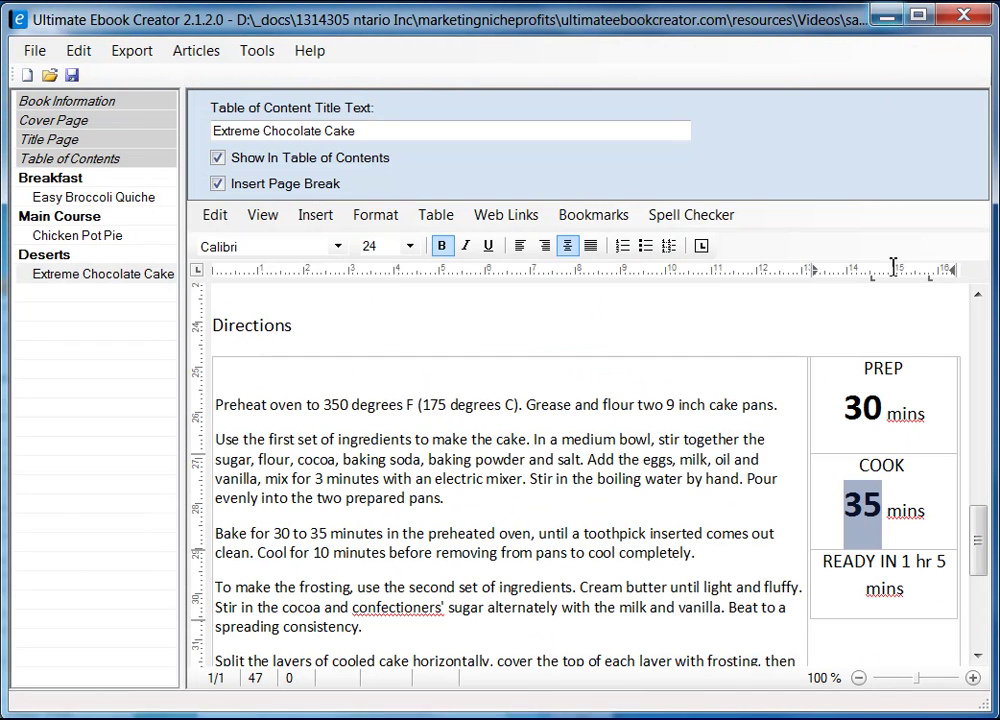
- Put READY IN's 1 hr and 5 mins on separate lines with 1 and 5 bold at 24 pt
click(906, 557)
key(Return)
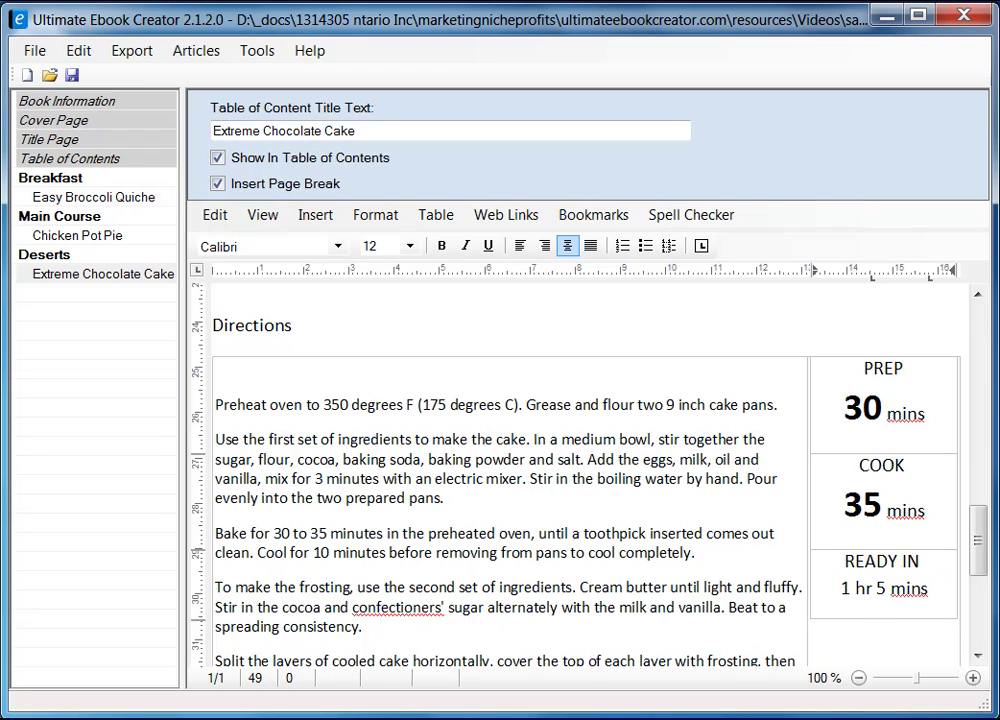
key(Return)
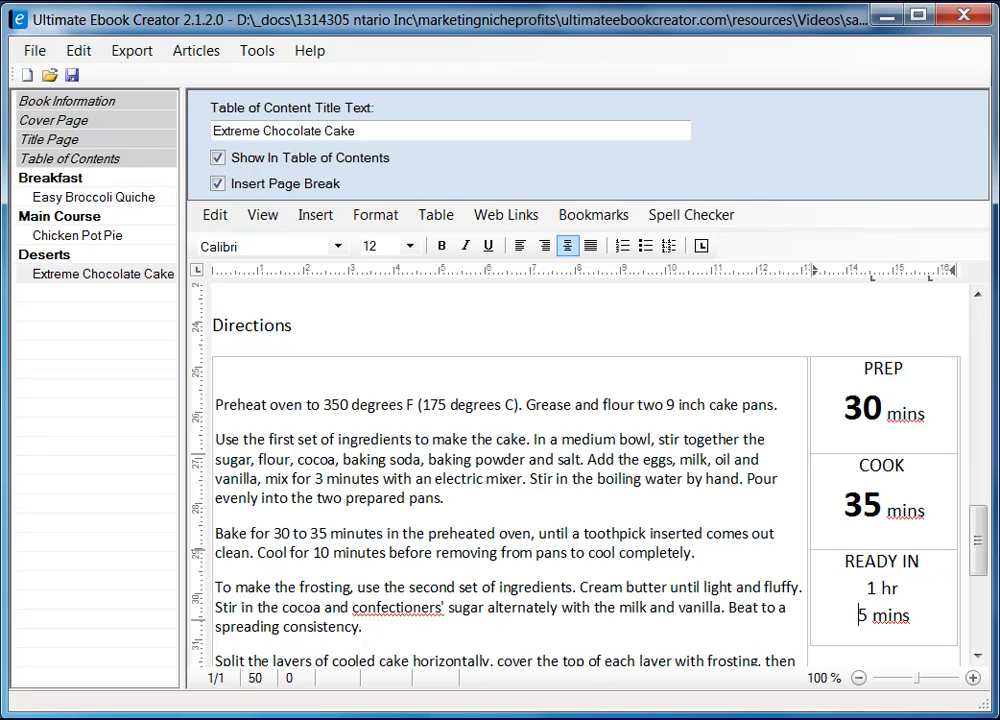
drag(881, 589, 869, 589)
click(441, 247)
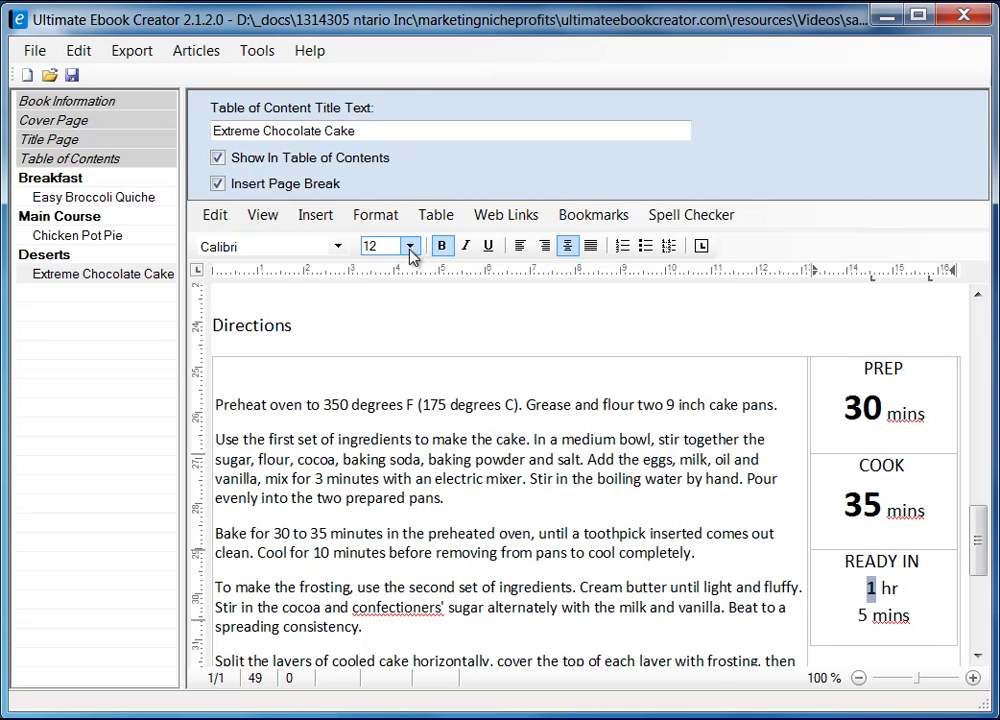
click(409, 246)
click(392, 435)
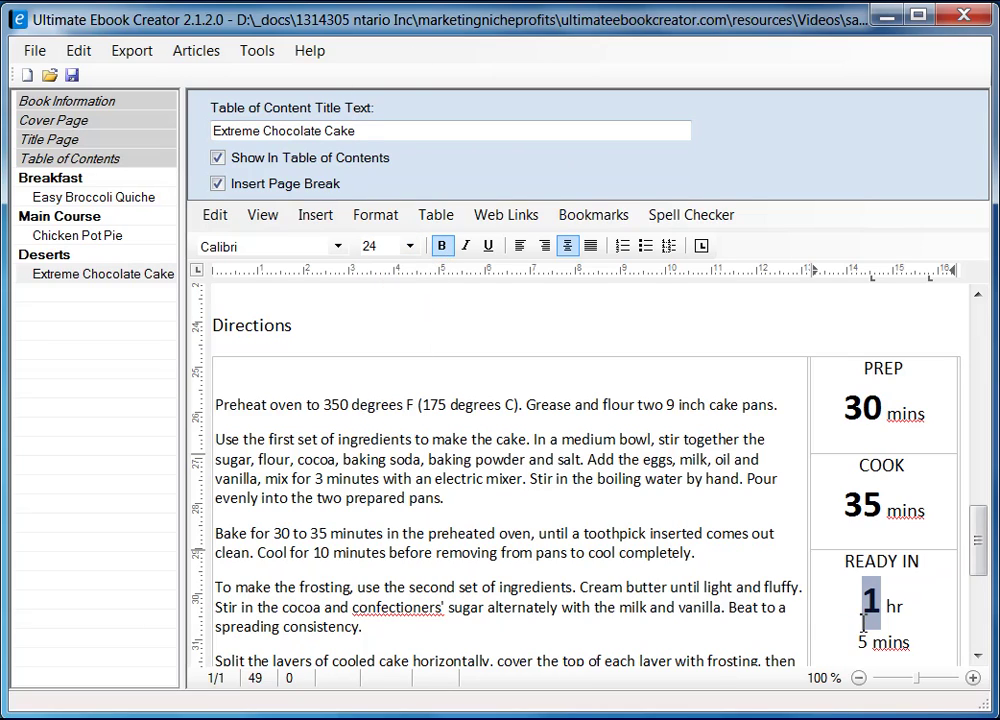
drag(869, 648, 862, 645)
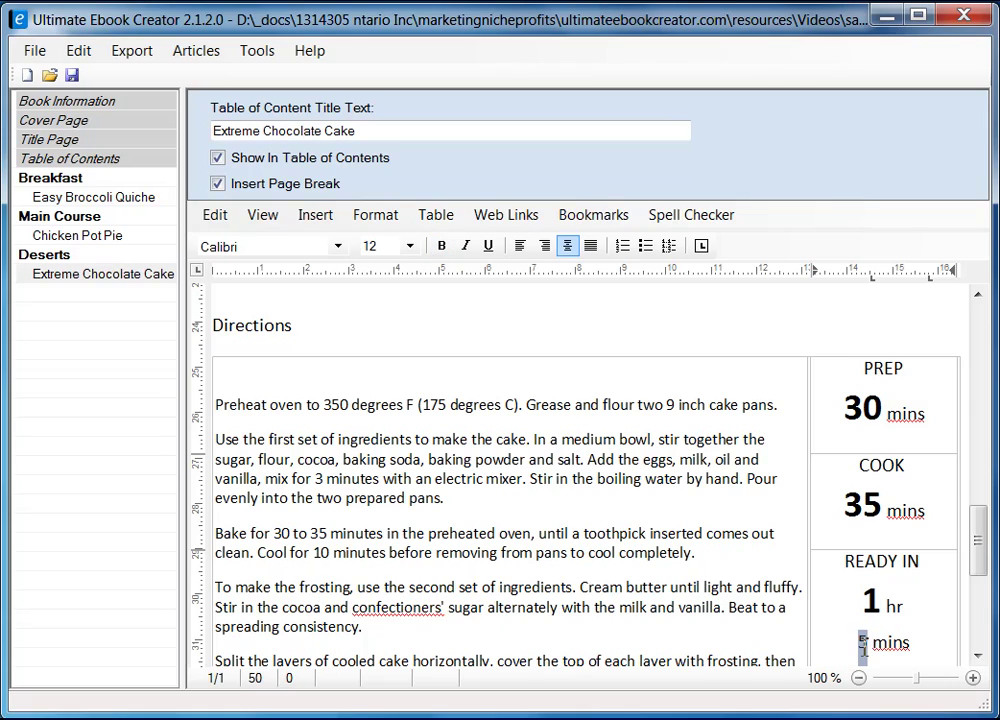
click(441, 247)
click(409, 246)
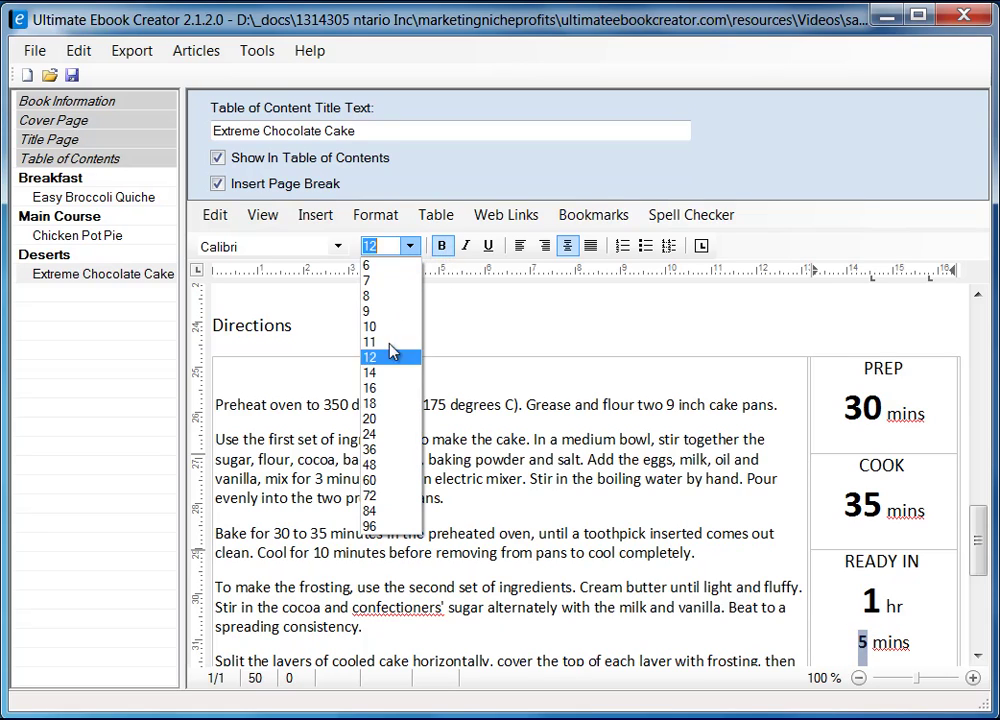
click(388, 434)
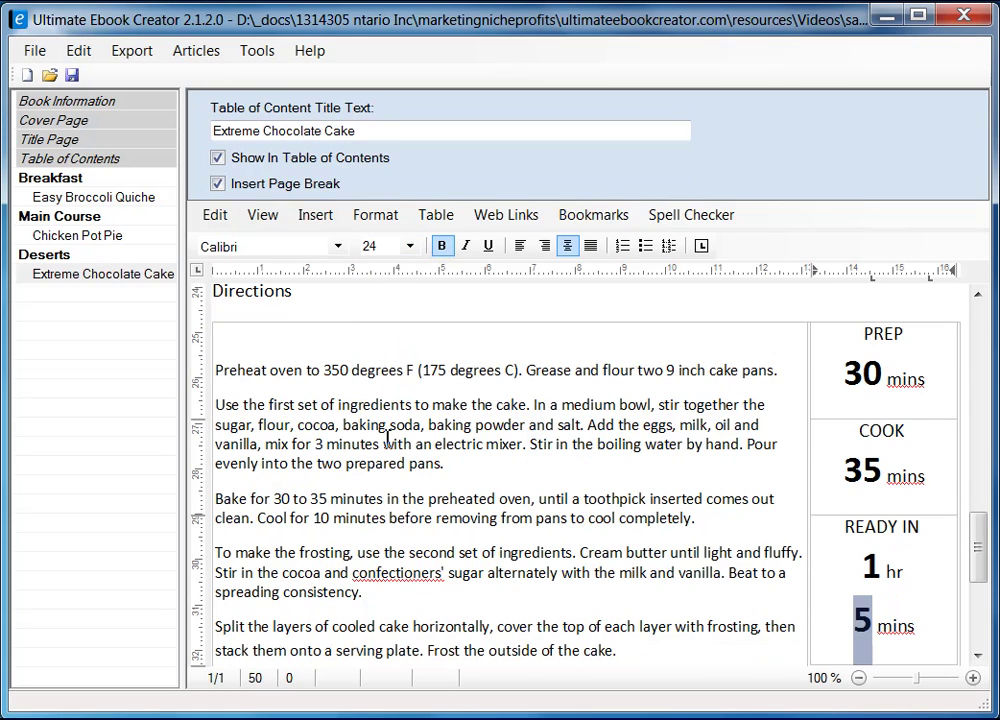
double_click(871, 566)
- Color the READY IN hour figure 1 orange through Format > Character text colour
click(400, 247)
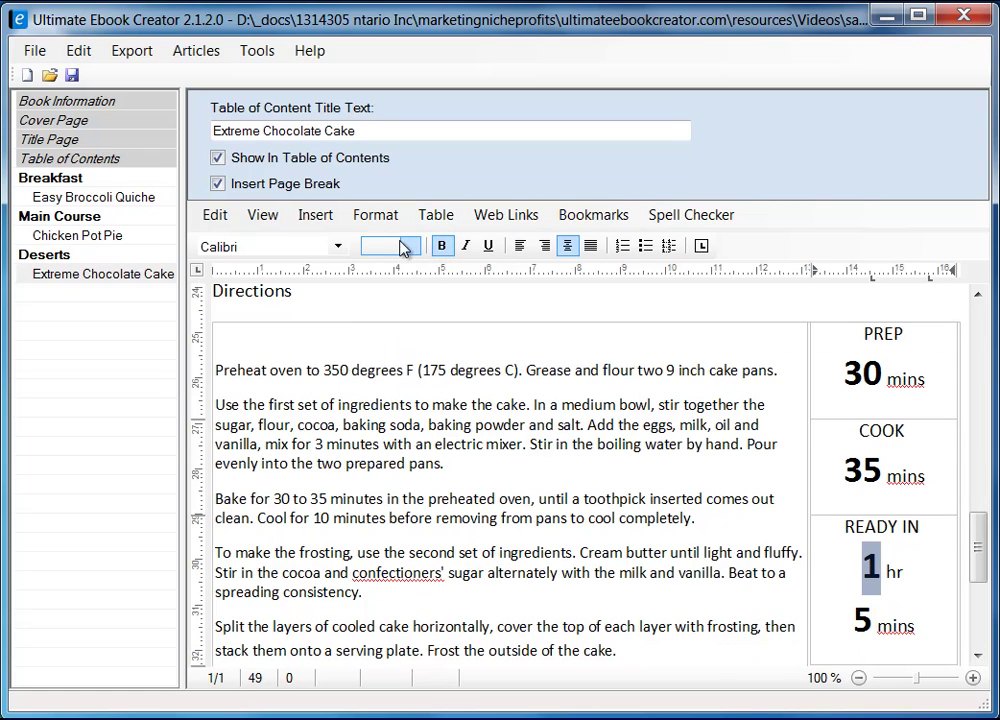
click(385, 214)
click(413, 237)
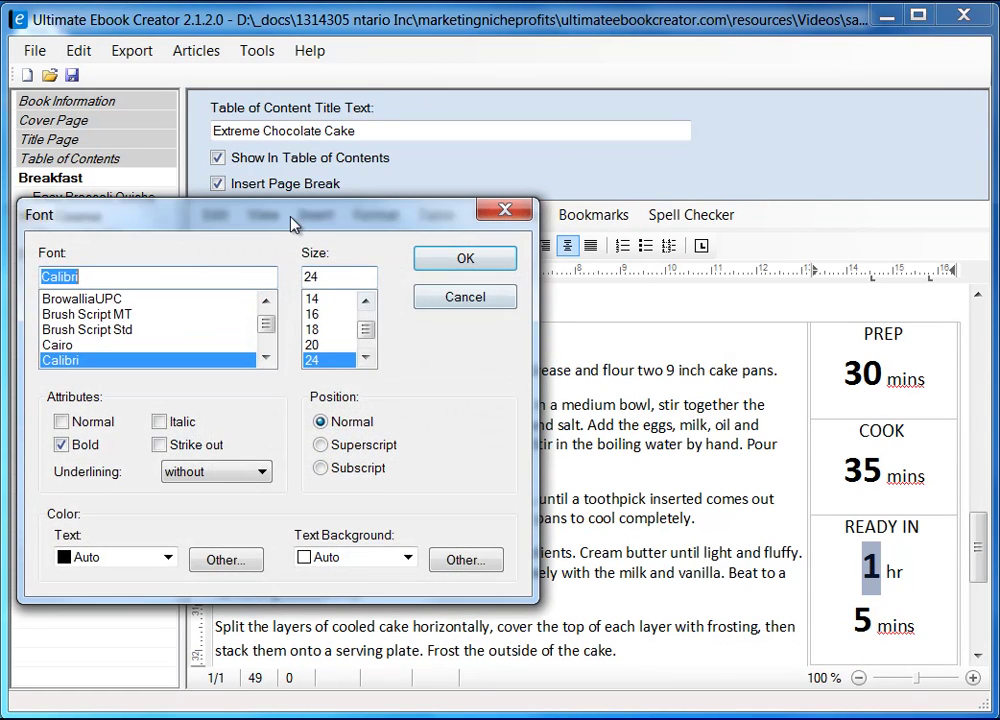
drag(293, 224, 468, 218)
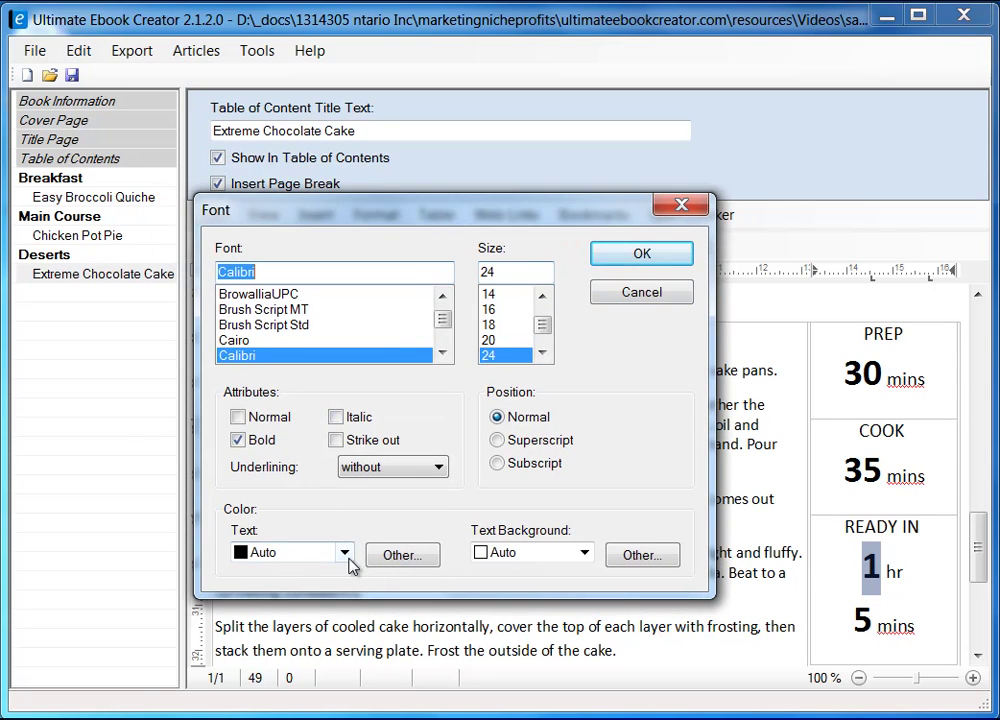
click(388, 556)
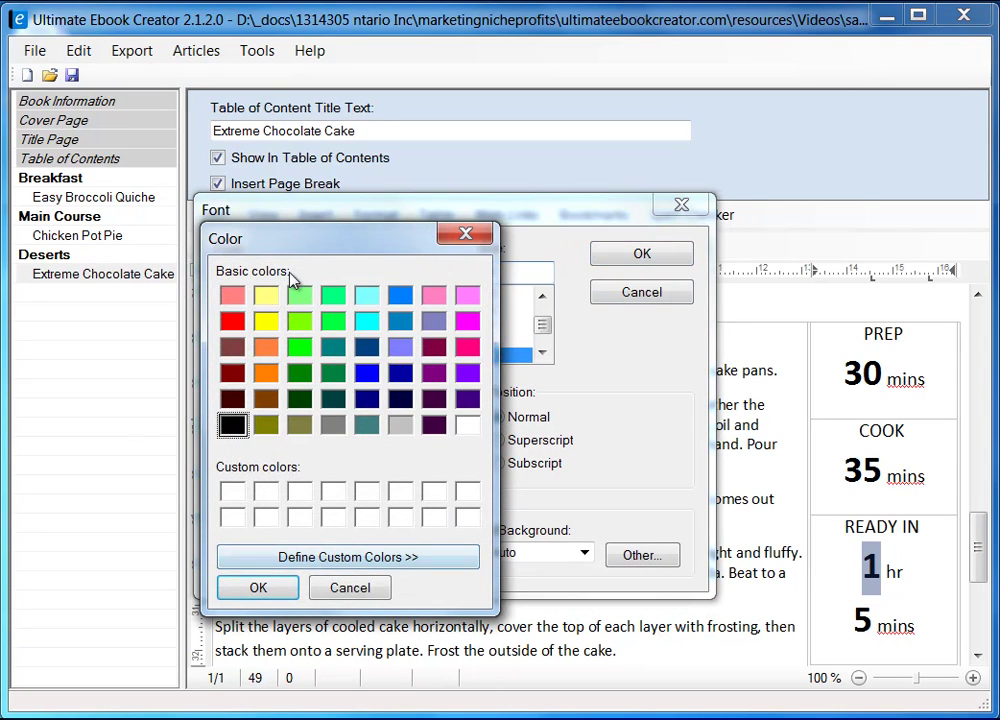
click(266, 373)
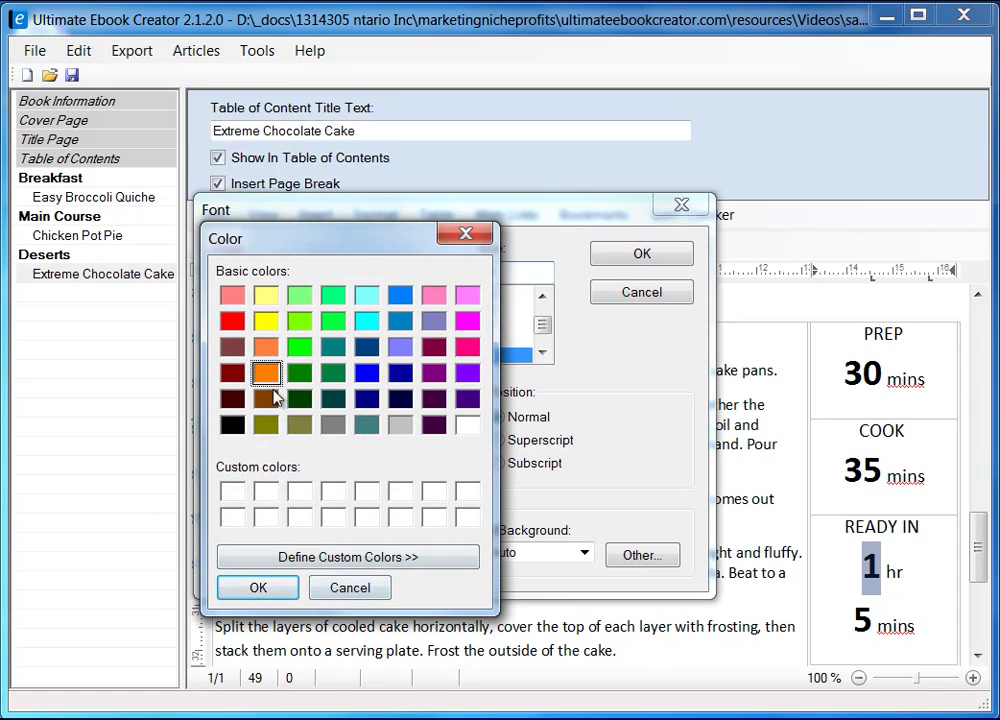
click(288, 593)
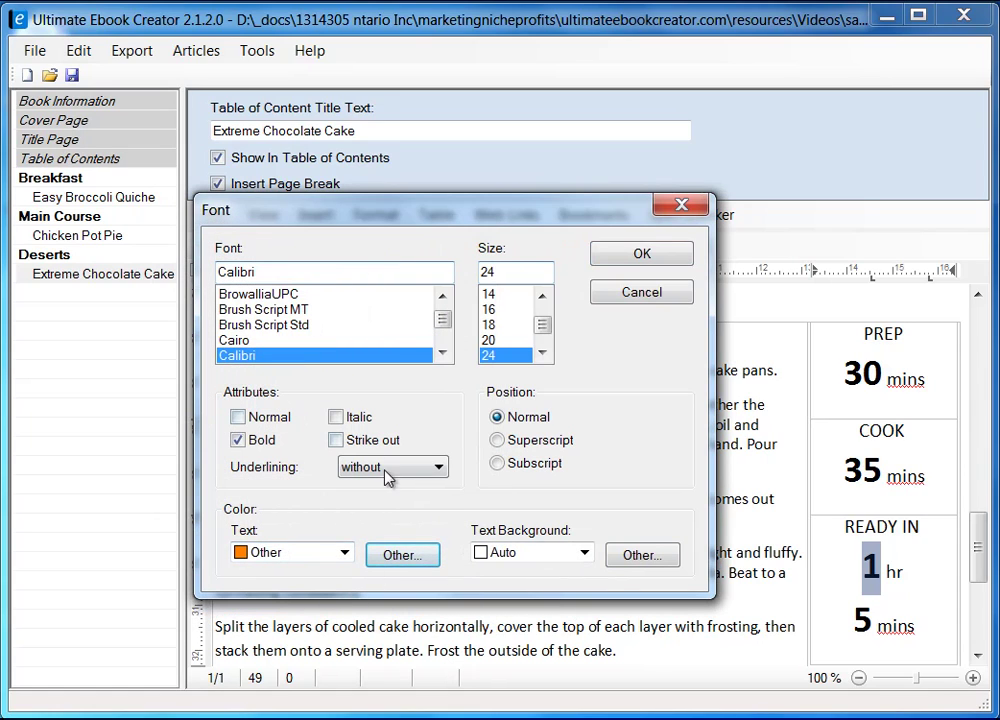
click(650, 259)
- Color the 5 of READY IN's 5 mins orange the same way and check the result
drag(873, 622, 855, 622)
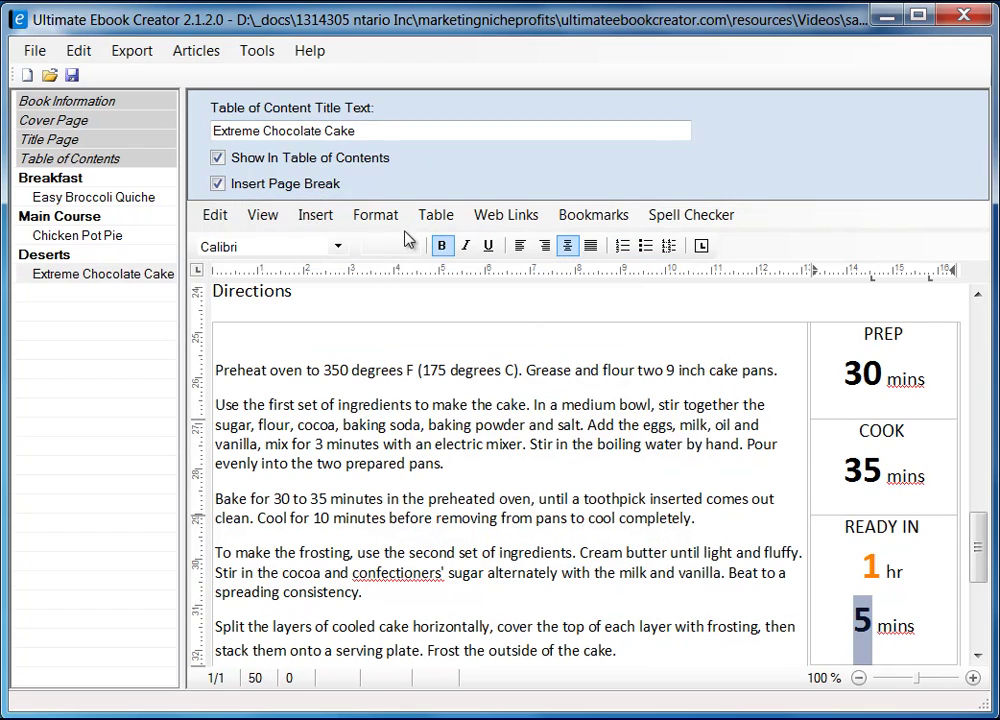
click(375, 214)
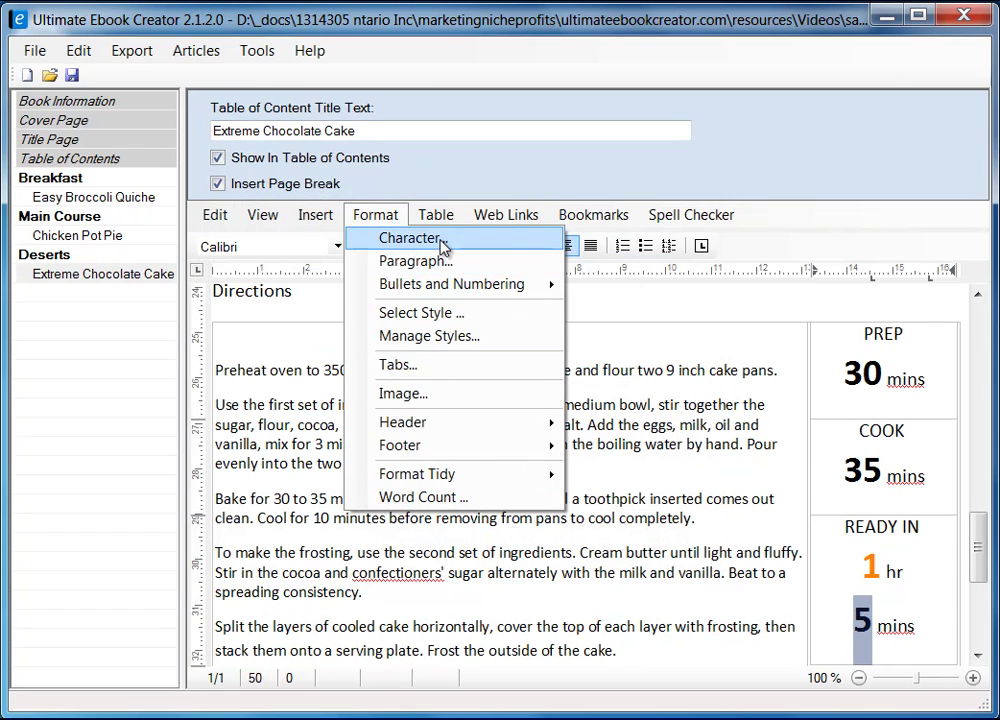
click(442, 239)
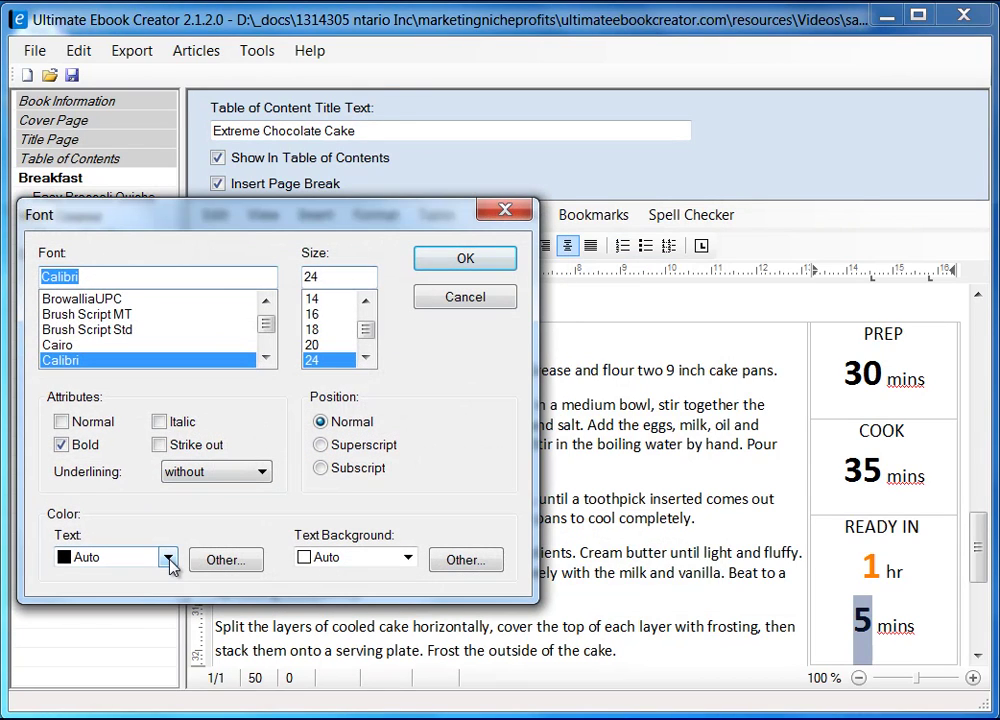
click(170, 562)
click(170, 562)
click(224, 560)
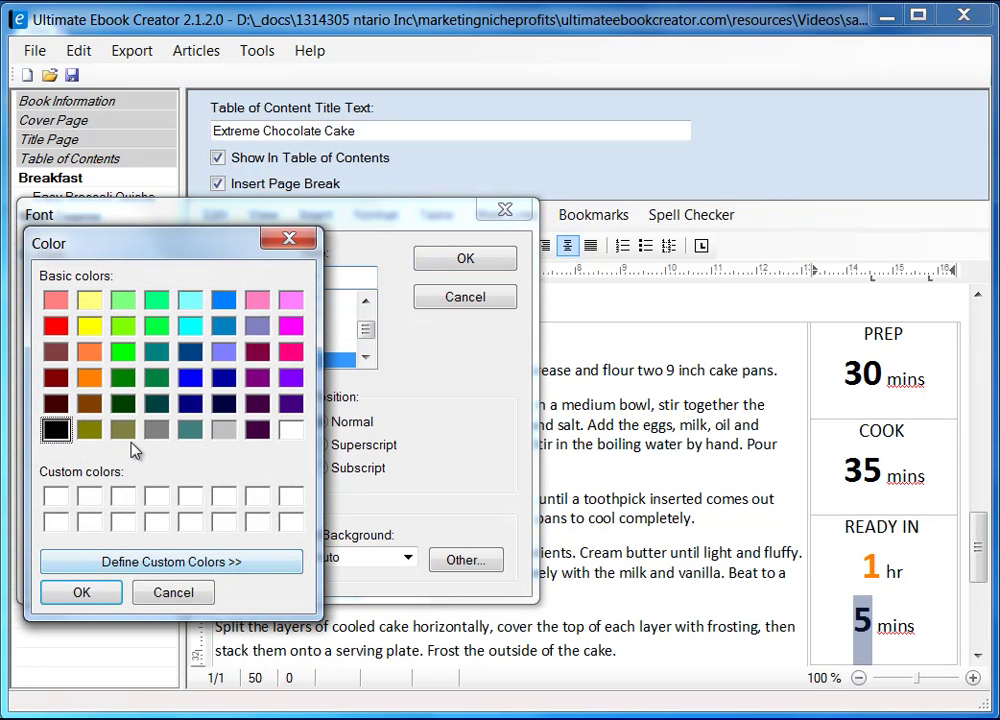
click(92, 378)
click(88, 596)
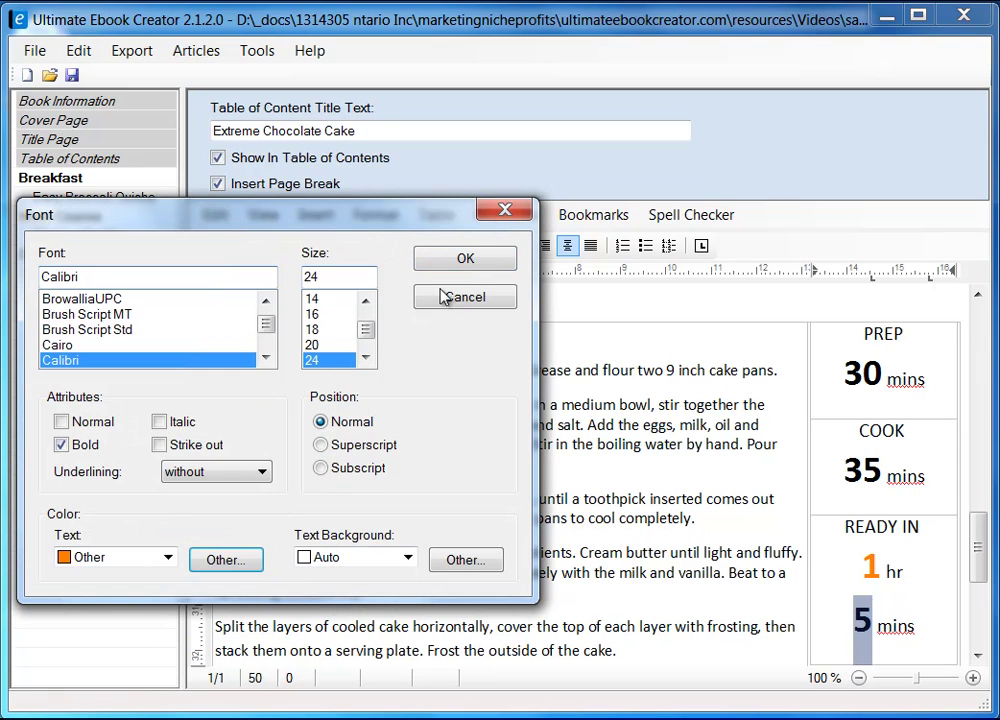
click(466, 259)
click(925, 640)
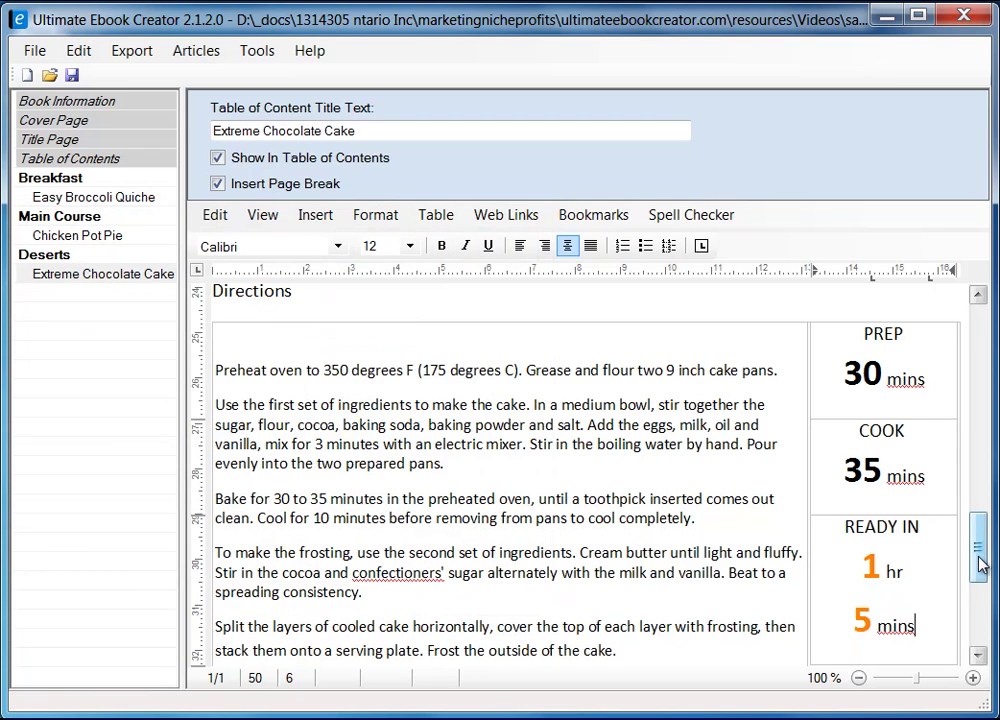
mouse_move(979, 563)
mouse_down()
mouse_move(976, 536)
mouse_move(976, 584)
mouse_move(975, 565)
mouse_up()
- Replace the misspelled confectioners' with the suggested confectioner's
click(405, 525)
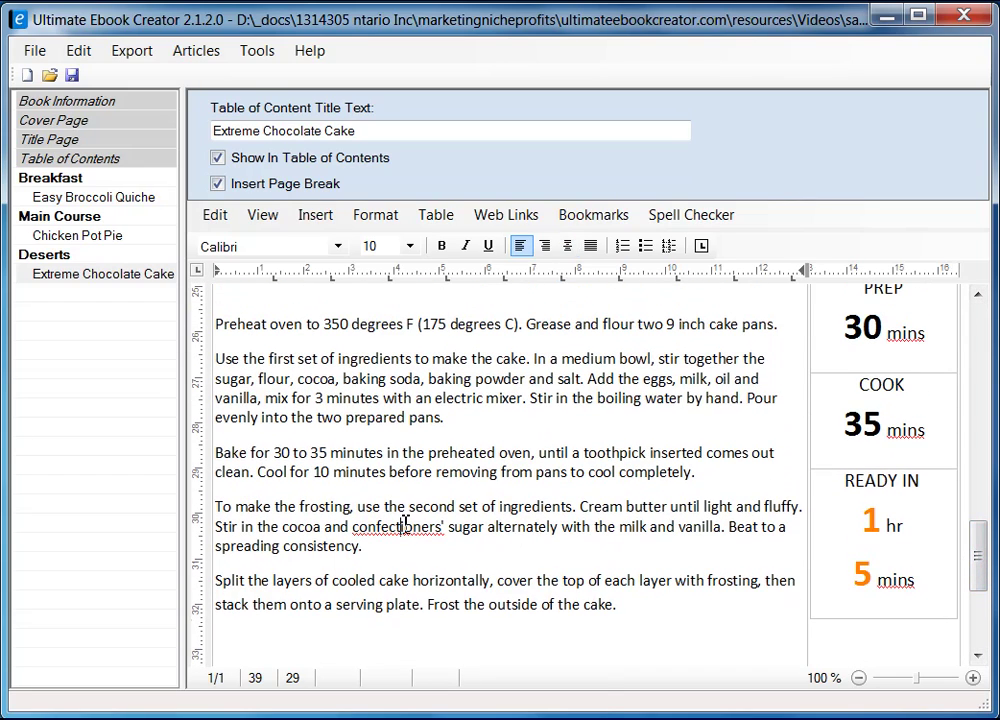
right_click(405, 525)
click(545, 581)
mouse_move(990, 585)
mouse_down()
mouse_move(982, 572)
mouse_move(980, 593)
mouse_move(982, 509)
mouse_move(988, 575)
mouse_up()
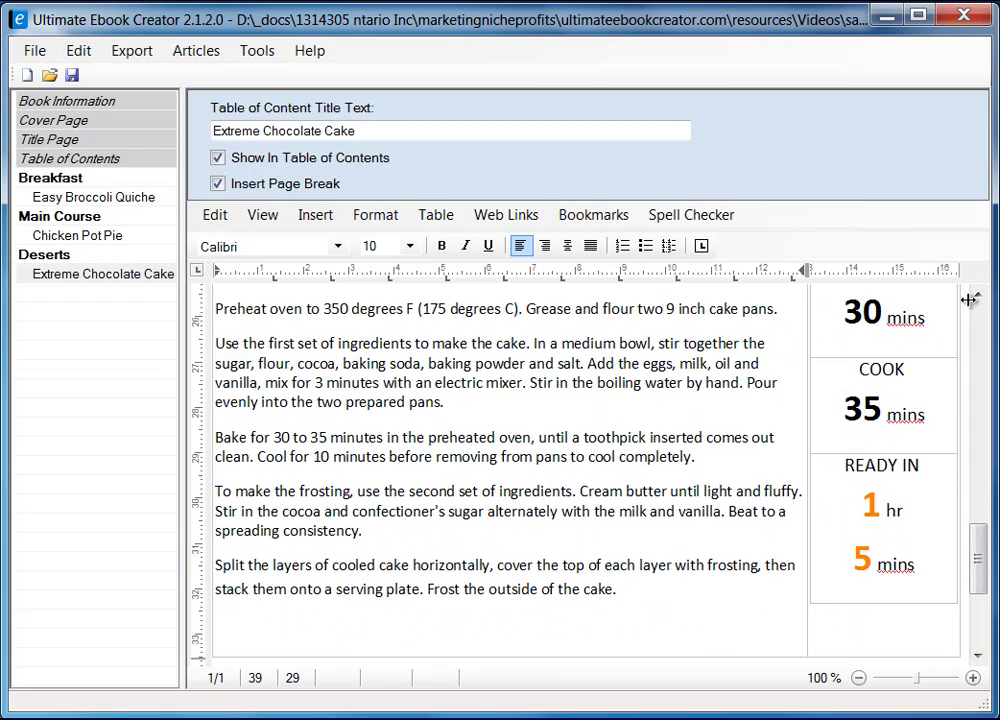
- Compare the timings against the Firefox recipe and select the PREP/COOK/READY IN column
drag(993, 543, 988, 525)
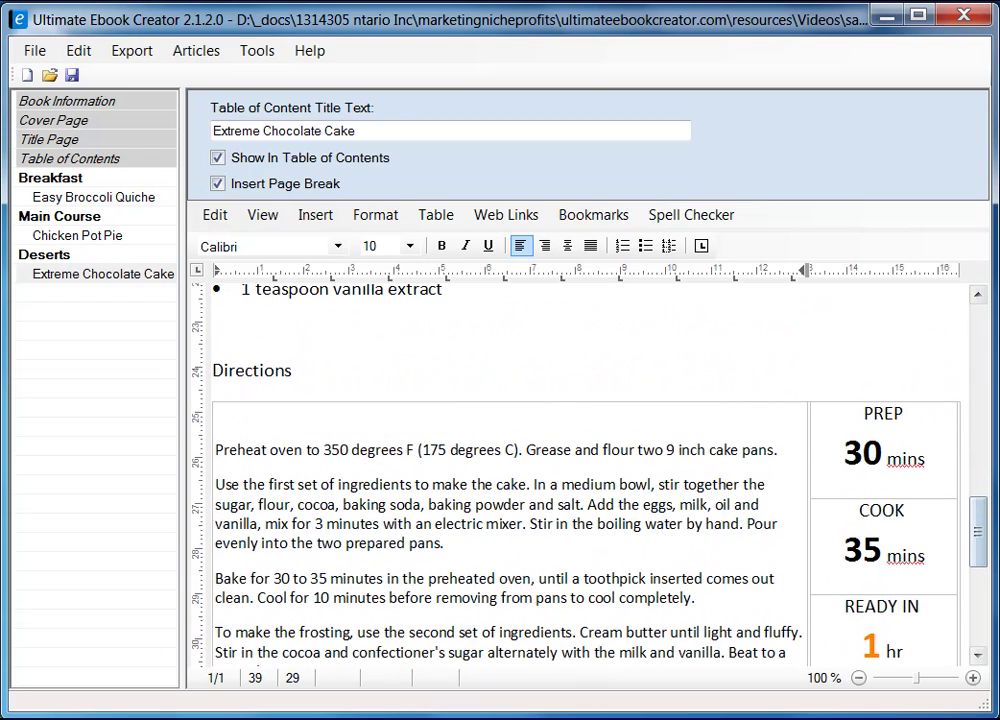
key(alt+Tab)
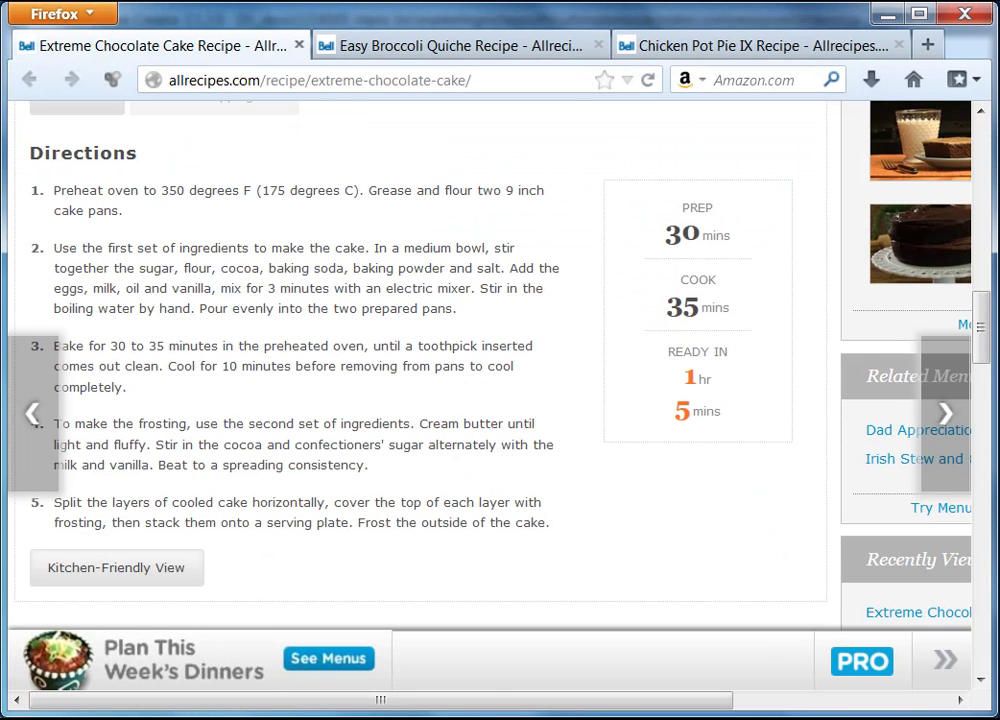
key(alt+Tab)
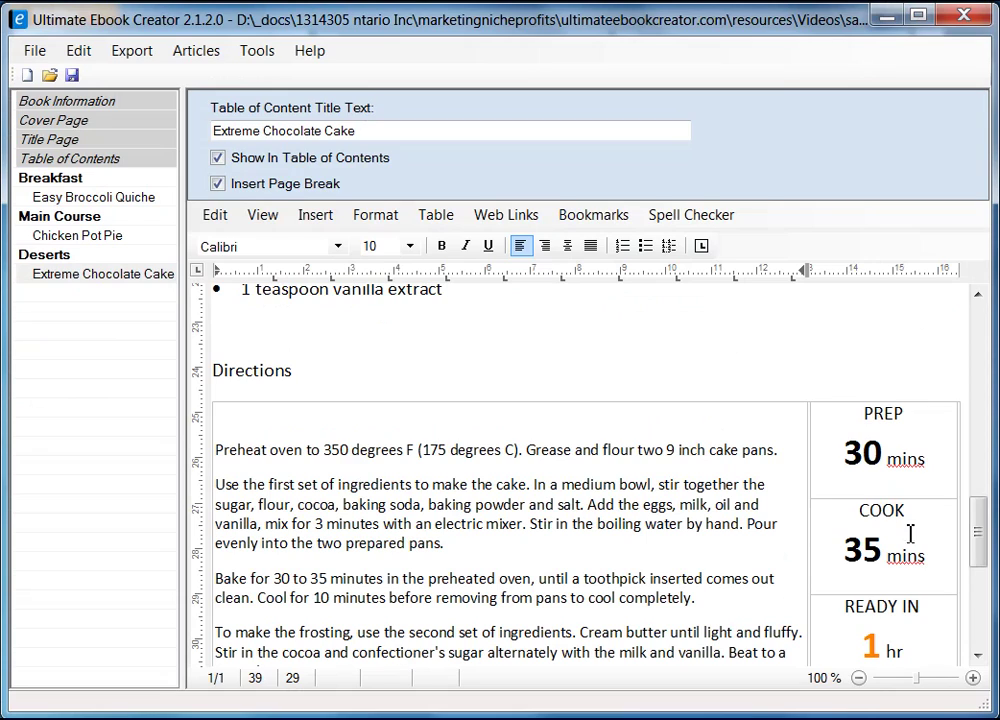
click(940, 463)
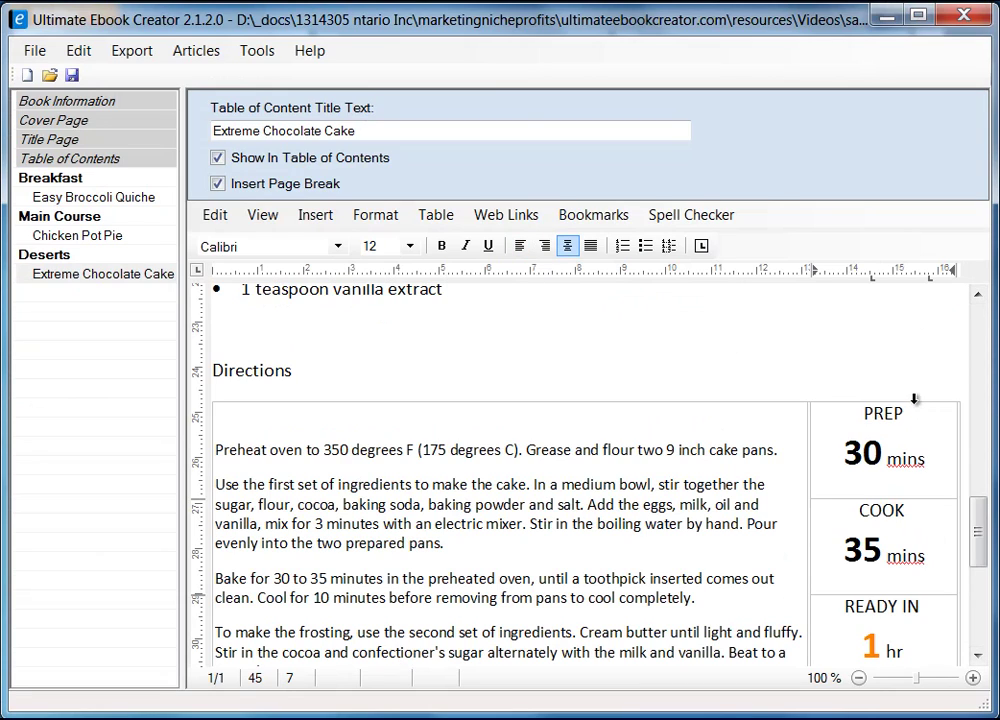
click(914, 398)
- Frame the selected PREP/COOK/READY IN column with a Box border via Format Table
right_click(913, 430)
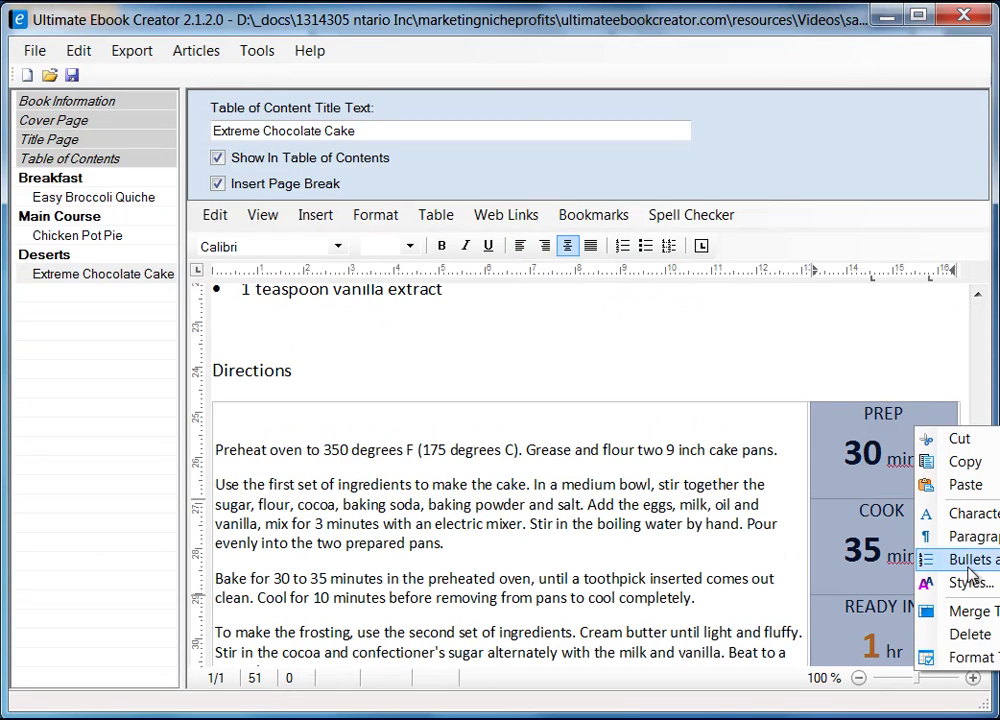
click(978, 658)
drag(380, 172, 558, 187)
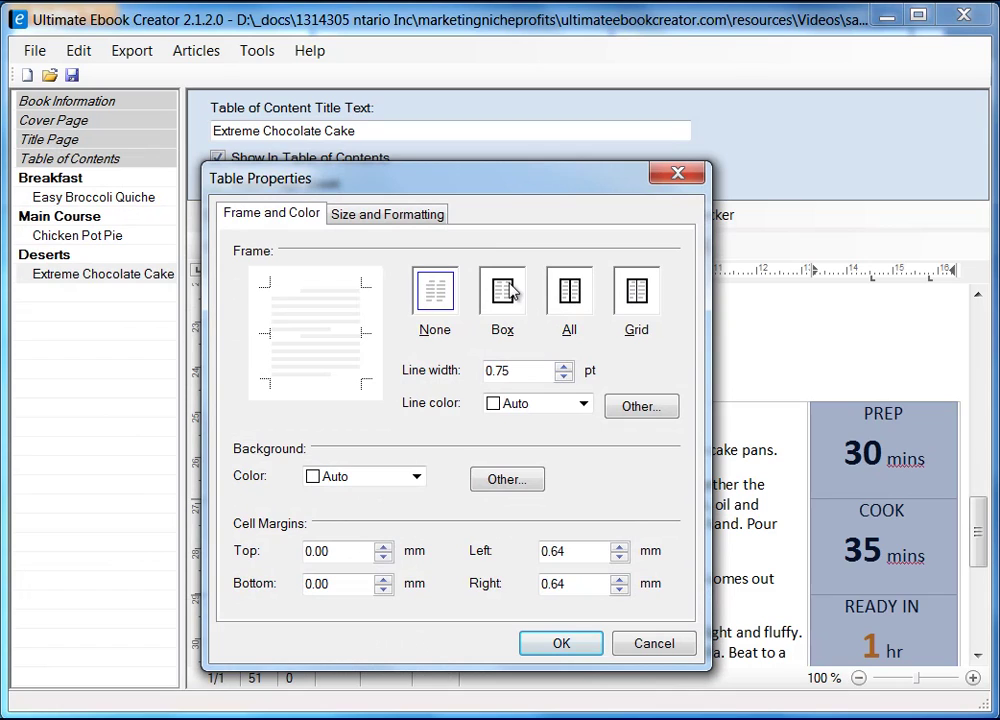
click(509, 292)
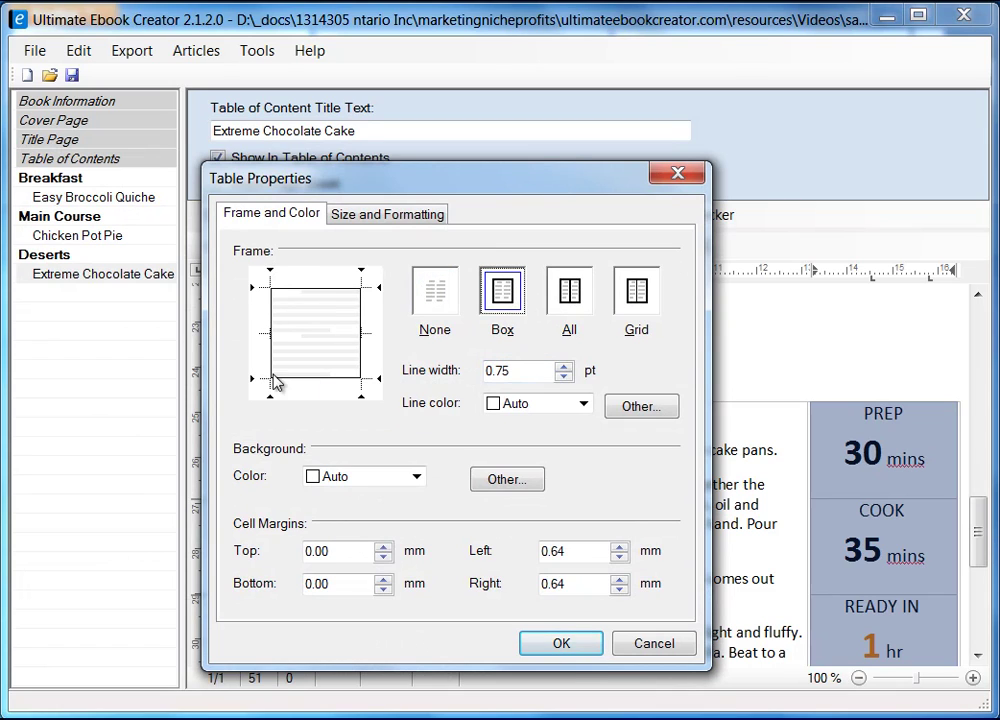
click(561, 644)
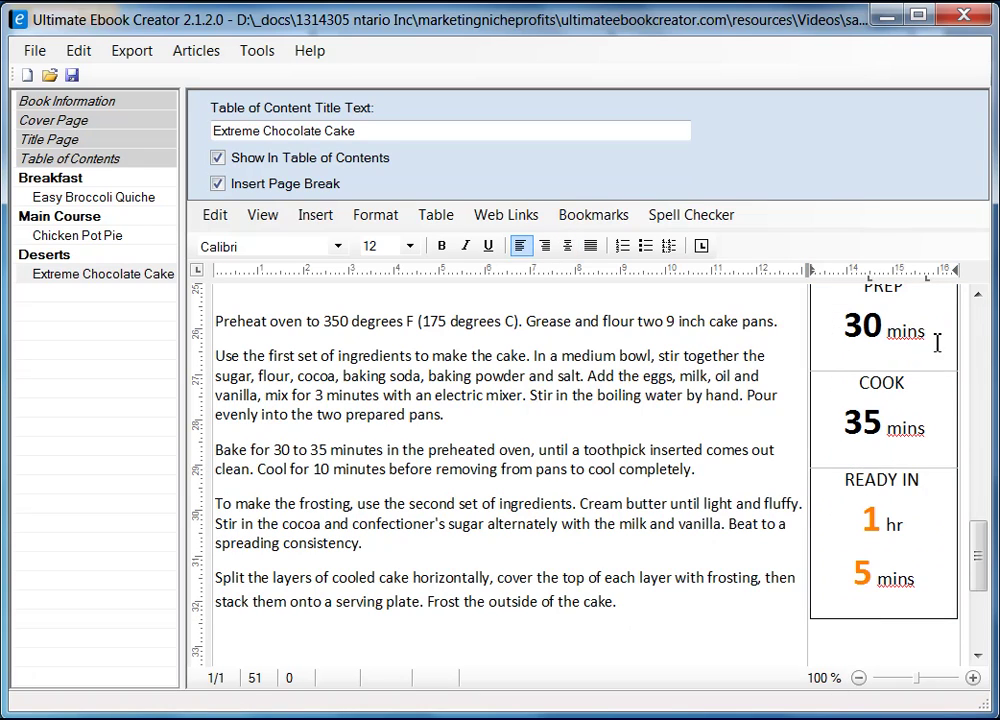
mouse_move(975, 558)
mouse_down()
mouse_move(975, 529)
mouse_move(982, 569)
mouse_up()
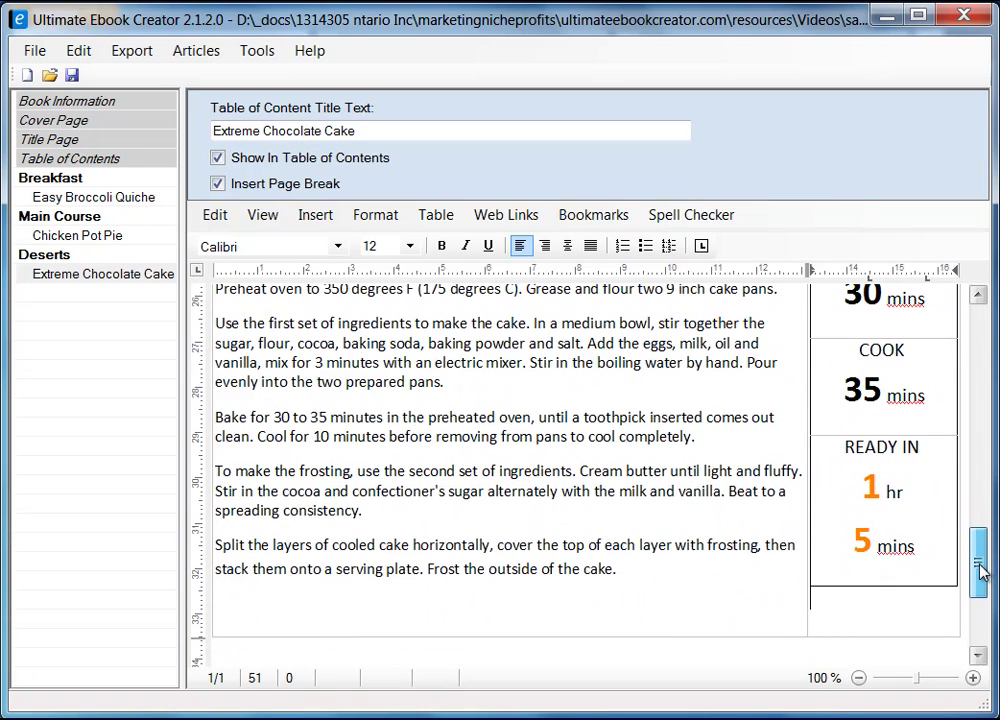
- Drag the times box's left edge rightward to open a gap beside the directions
click(838, 614)
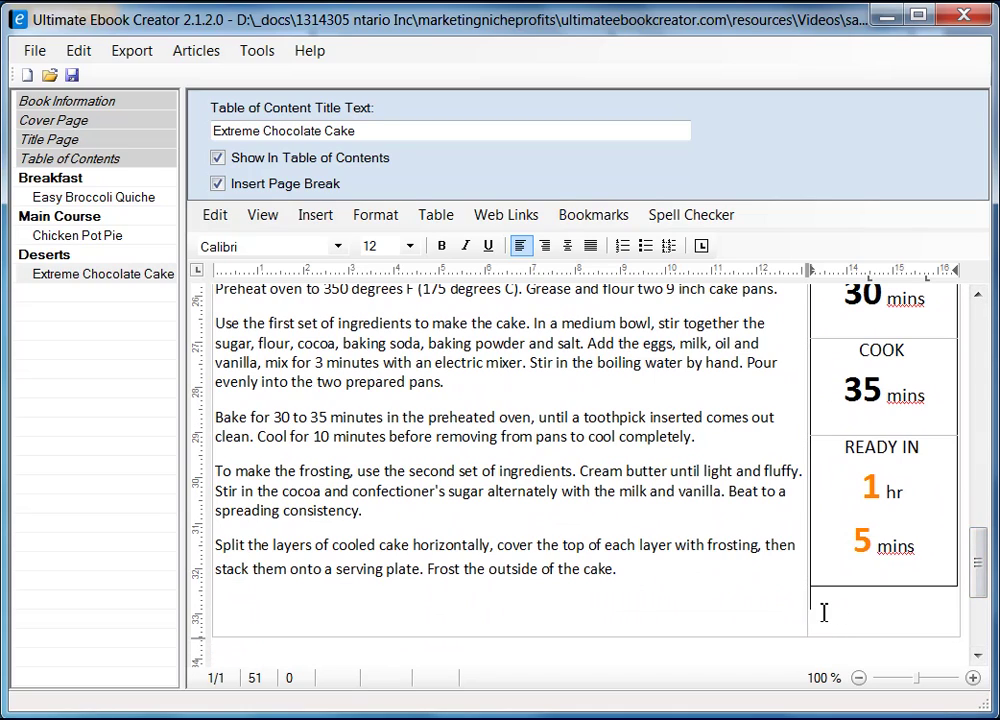
drag(810, 540, 833, 540)
click(806, 609)
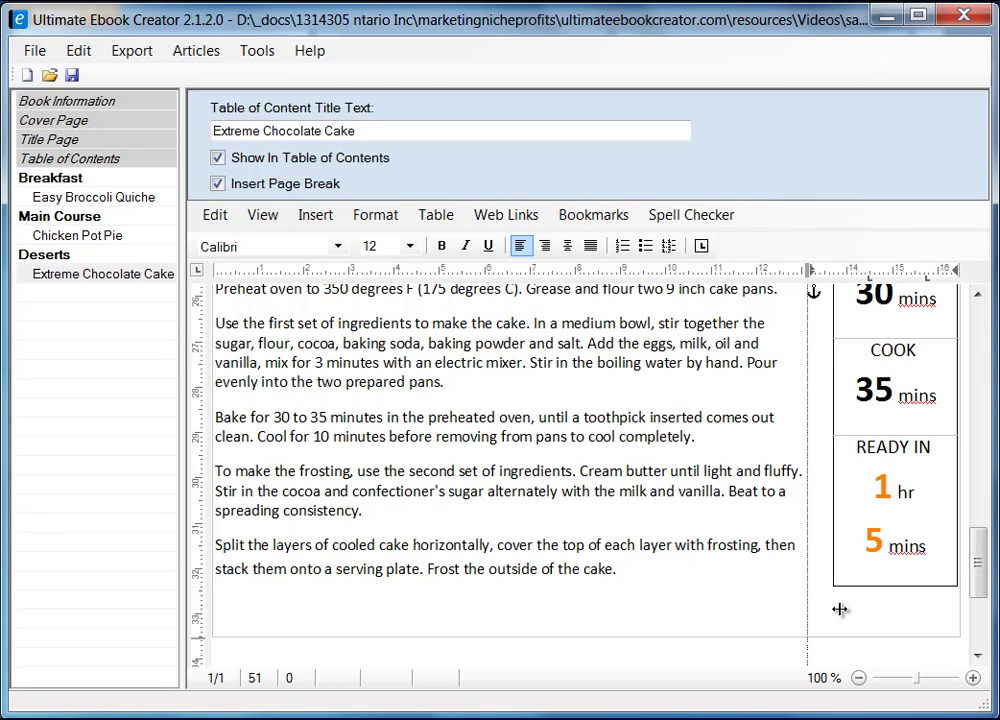
click(851, 598)
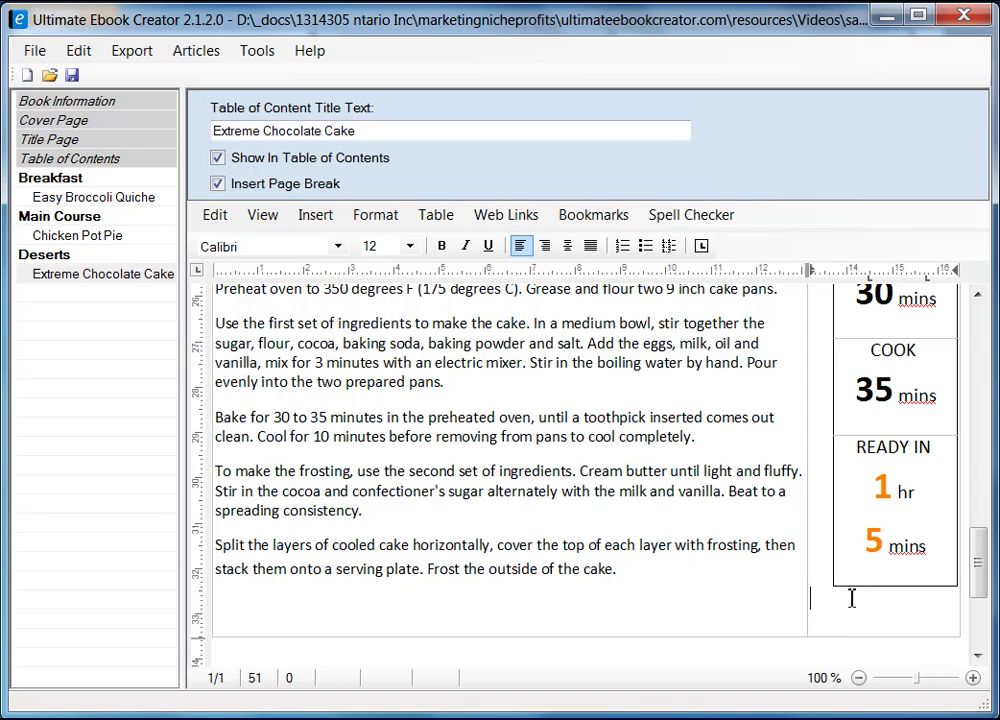
click(773, 600)
click(808, 545)
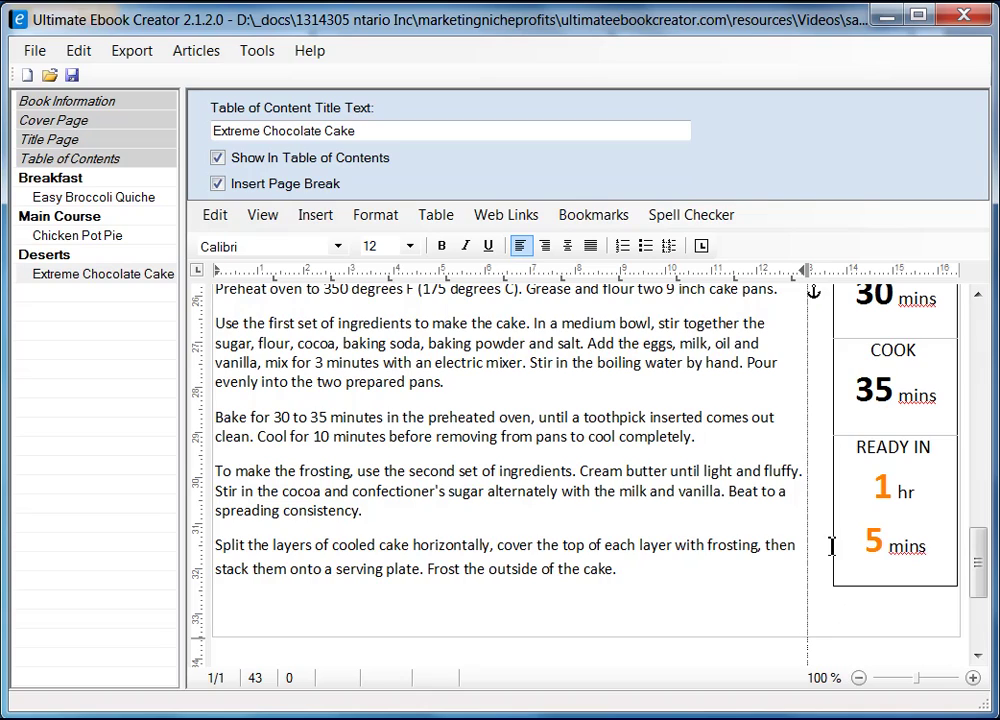
- Check the narrowed times column and bring up the editing menu below the table
scroll(916, 665, up, 3)
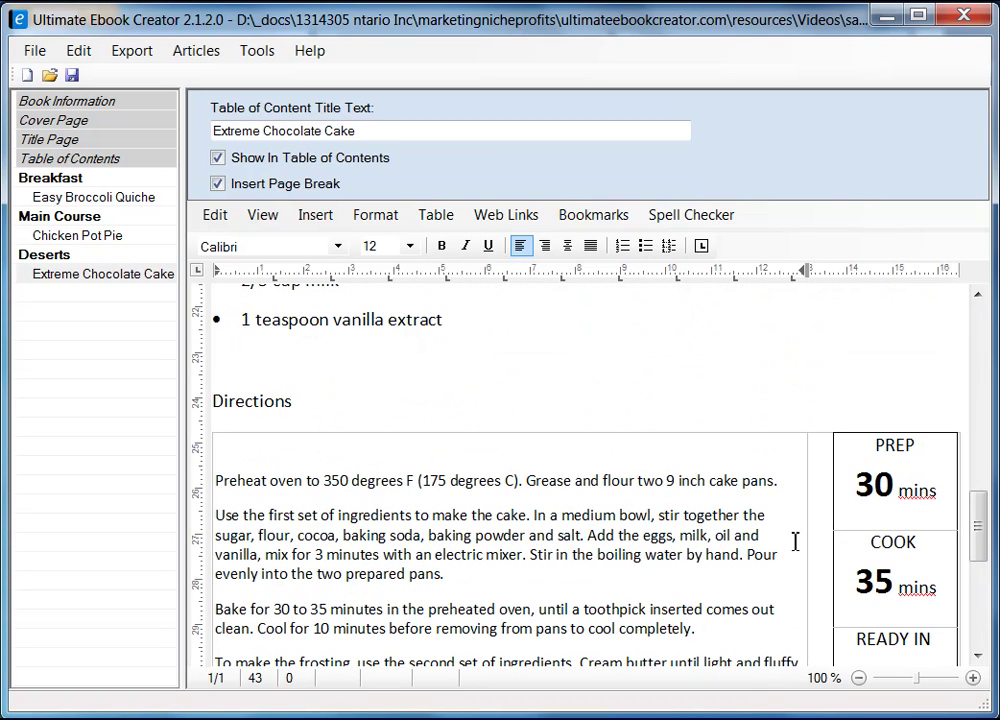
click(829, 512)
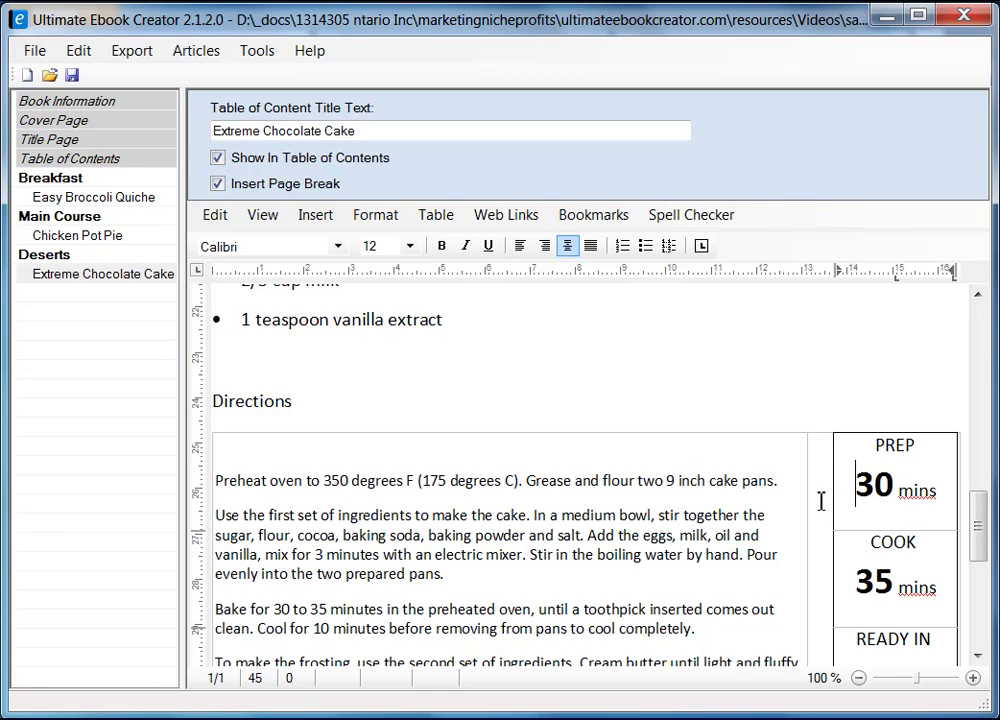
click(816, 428)
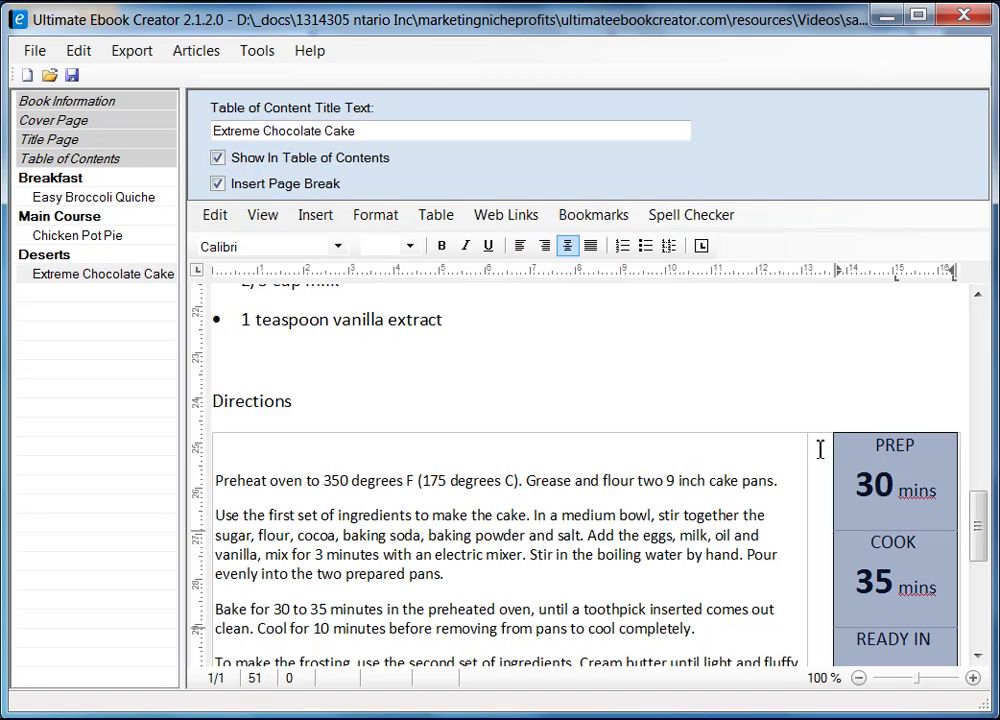
click(782, 450)
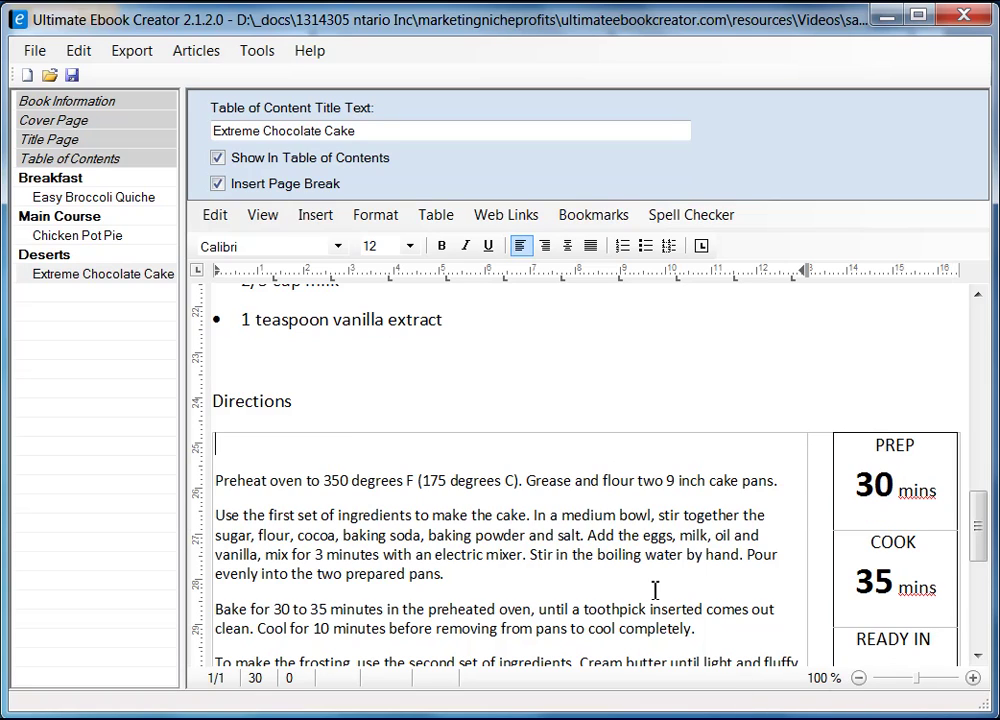
drag(978, 528, 978, 575)
click(880, 576)
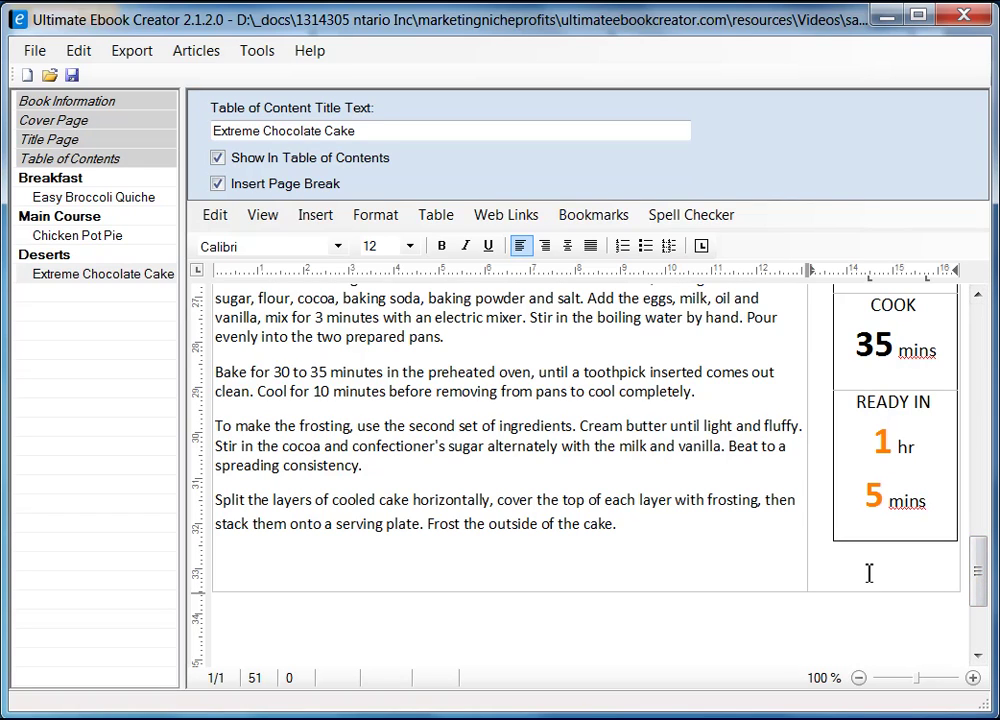
right_click(867, 576)
- Inspect the Directions table's vertical alignment, leave it at Top, and cancel Table Properties
click(930, 714)
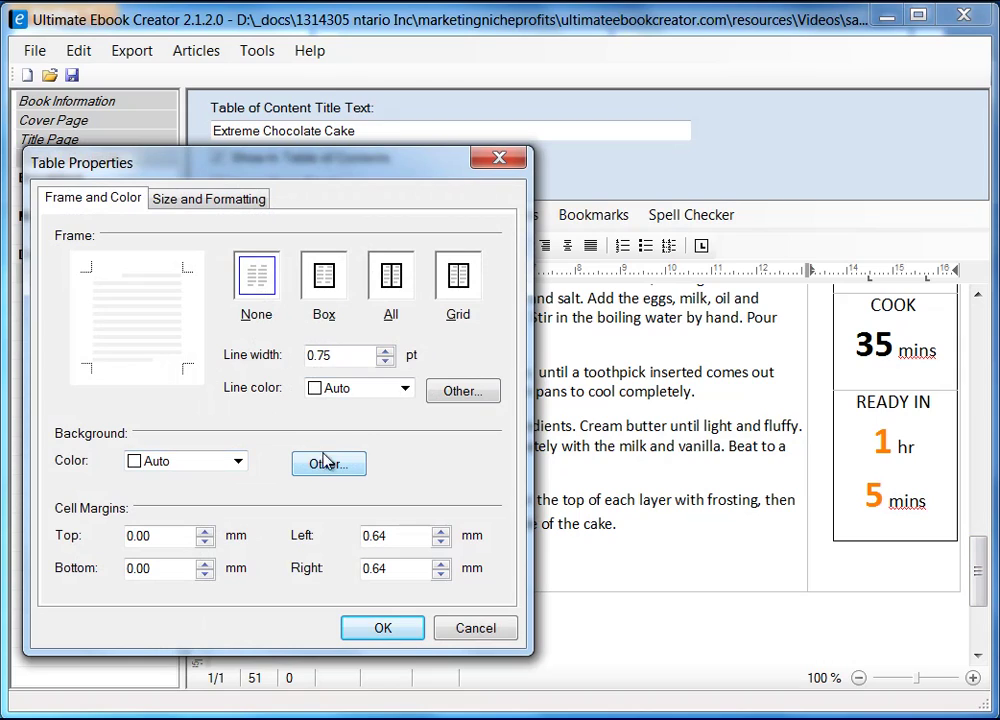
click(224, 208)
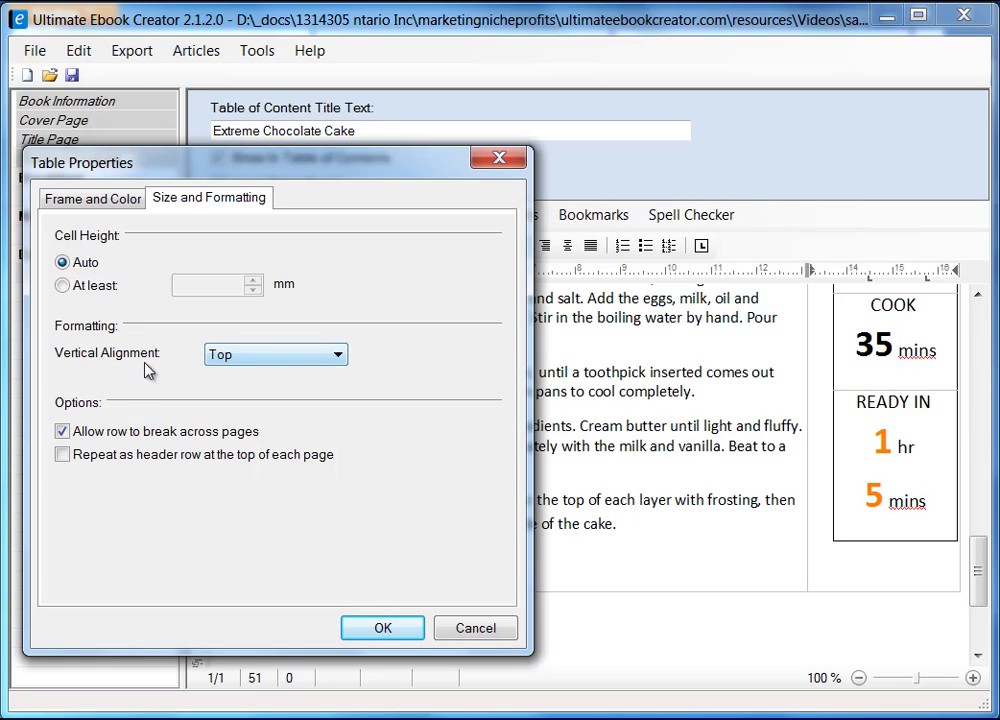
click(320, 355)
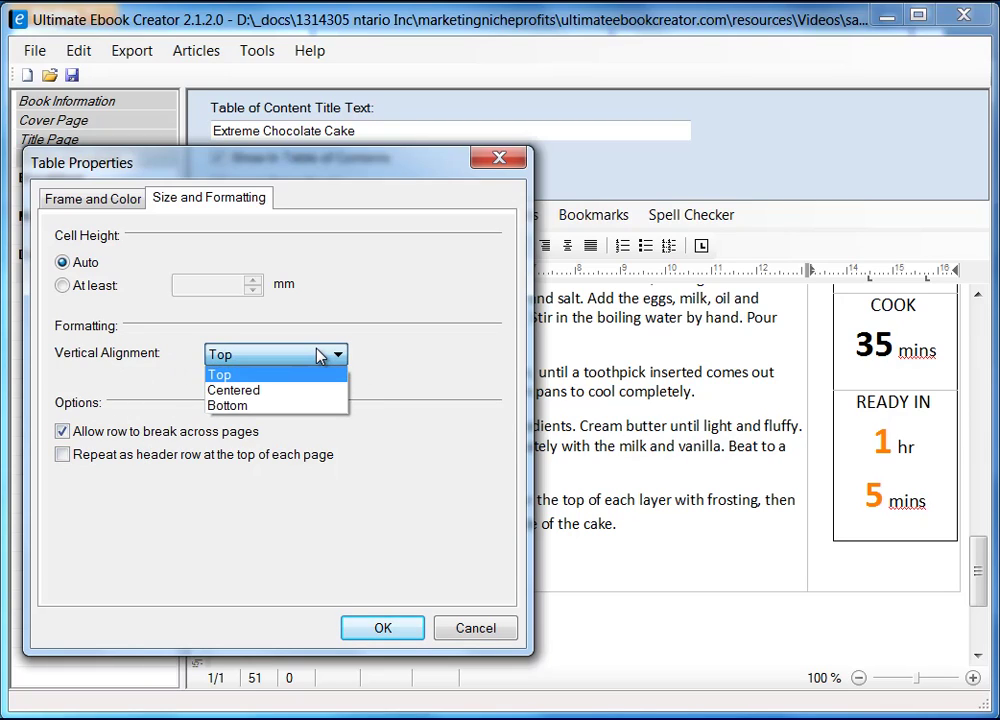
click(320, 355)
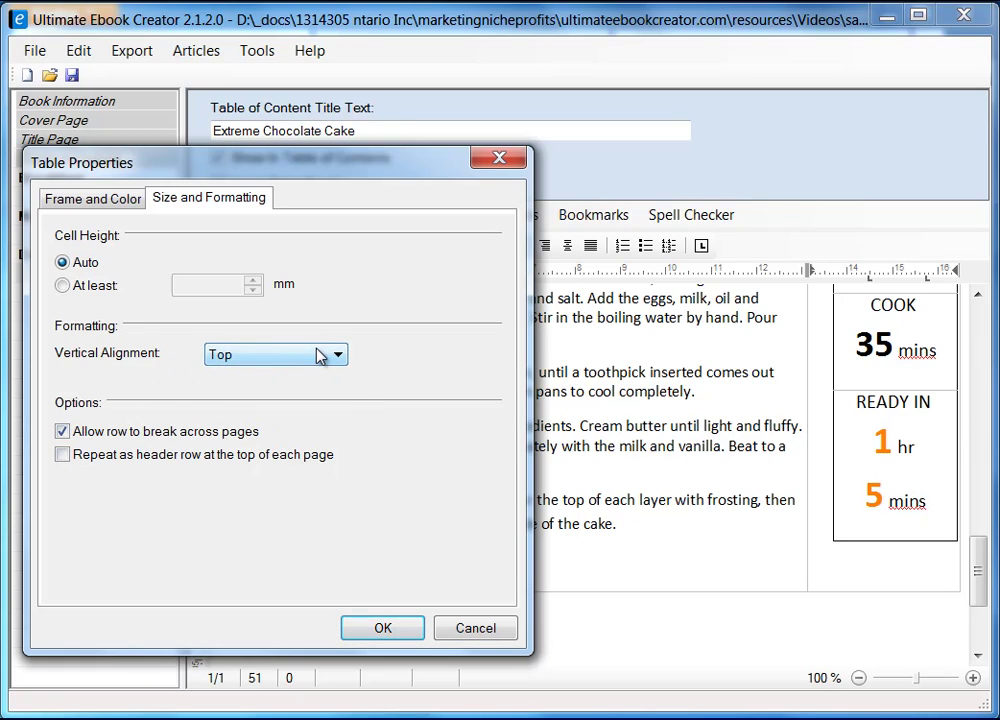
click(488, 630)
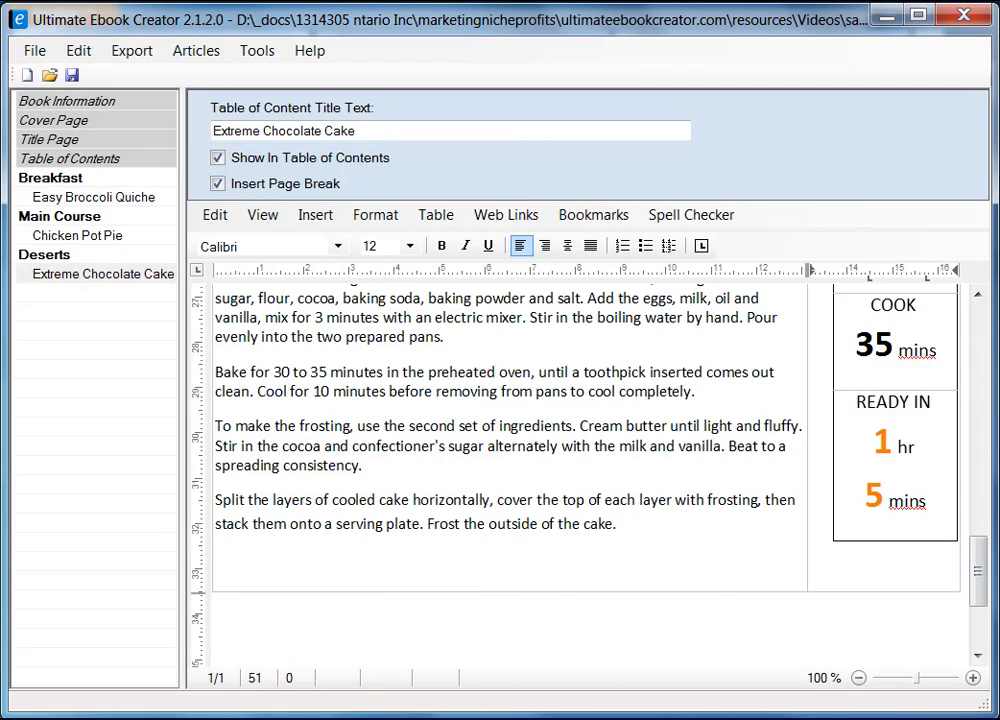
drag(984, 576, 996, 545)
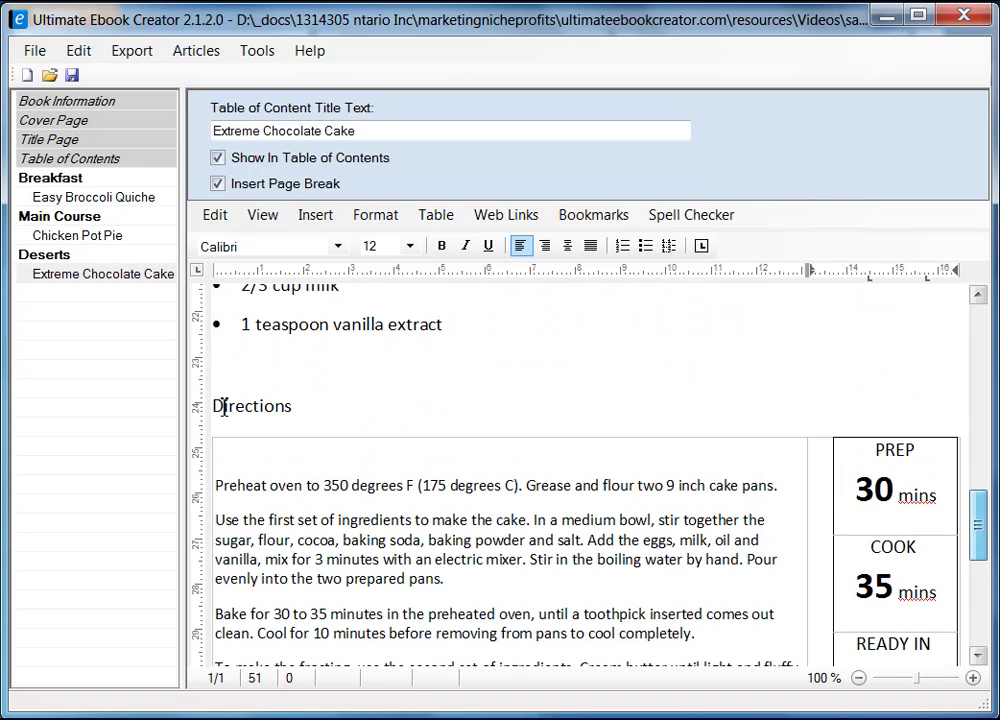
- Bold the Directions and Ingredient headings, then save the project as prabha_recipe_book.uec
drag(213, 405, 313, 408)
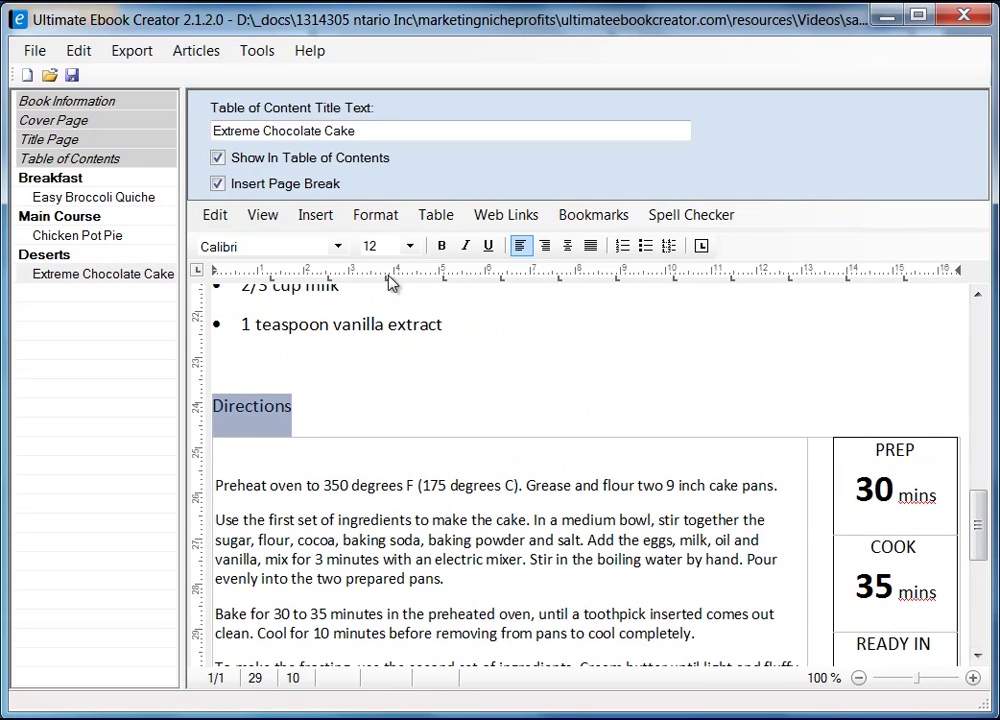
click(441, 246)
drag(976, 515, 976, 375)
drag(300, 467, 230, 457)
click(441, 246)
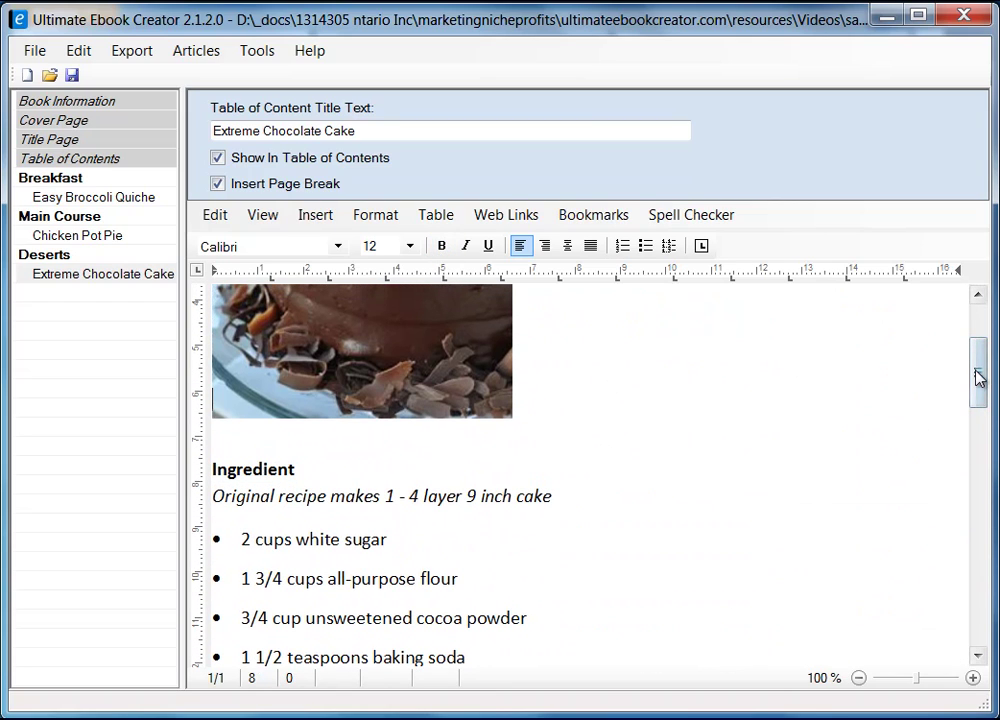
drag(977, 377, 979, 317)
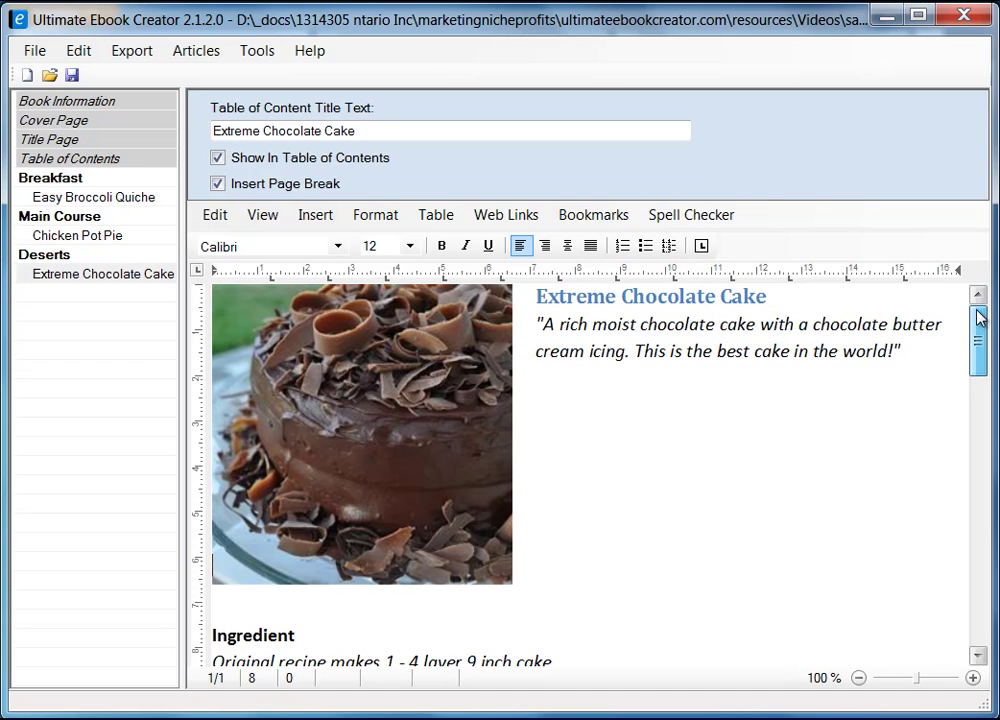
click(72, 75)
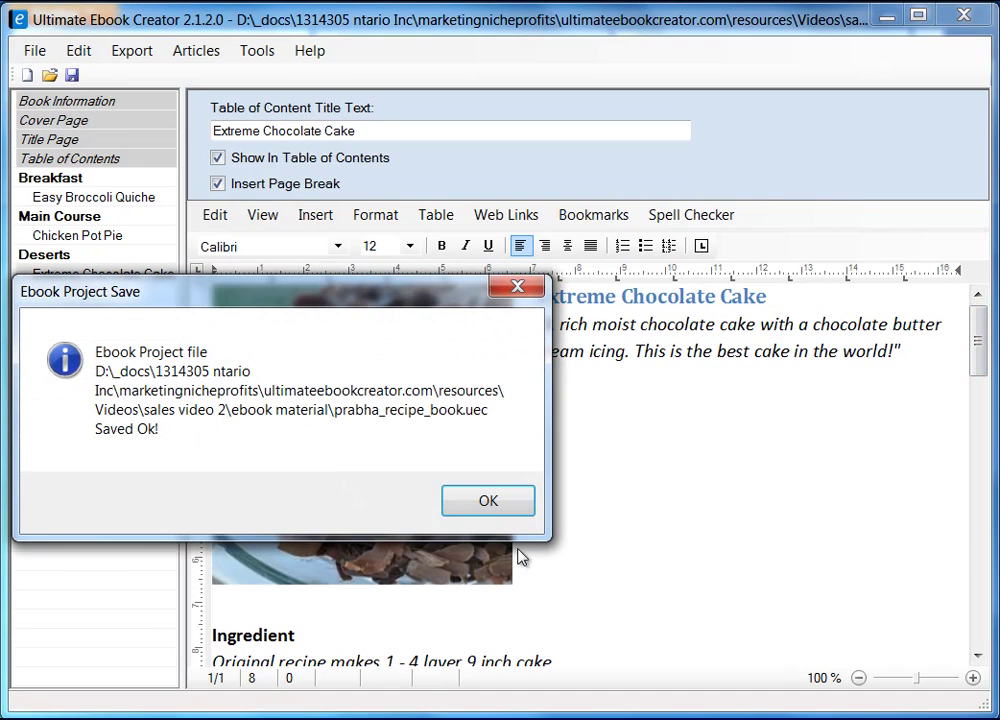
click(491, 503)
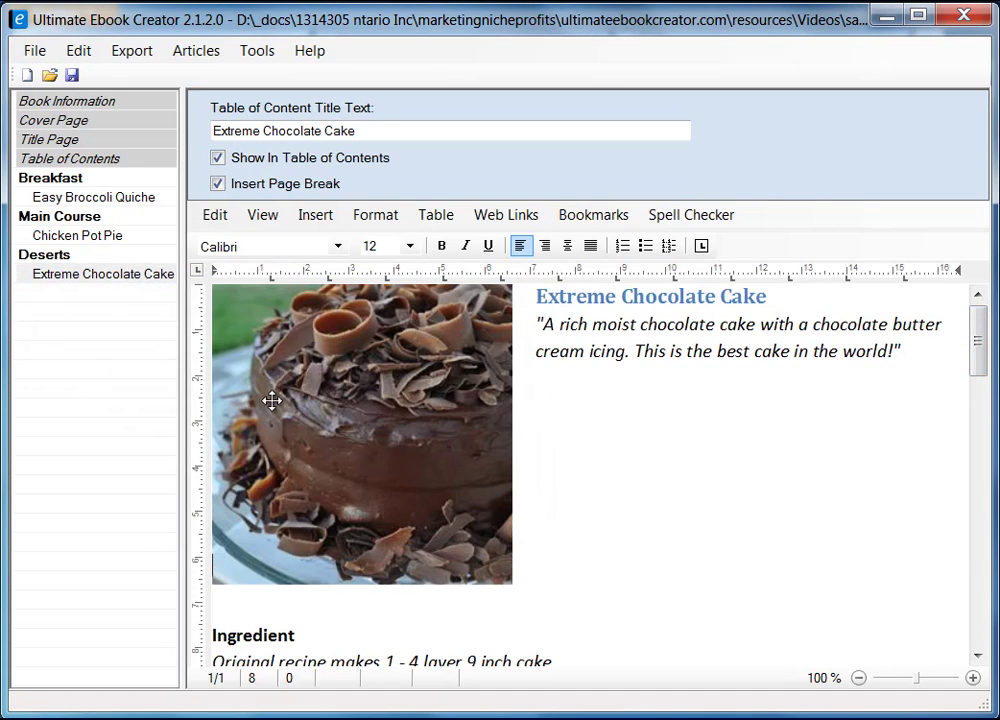
- Open the Chicken Pot Pie page, scroll to its end, and start adding a new chapter
click(96, 237)
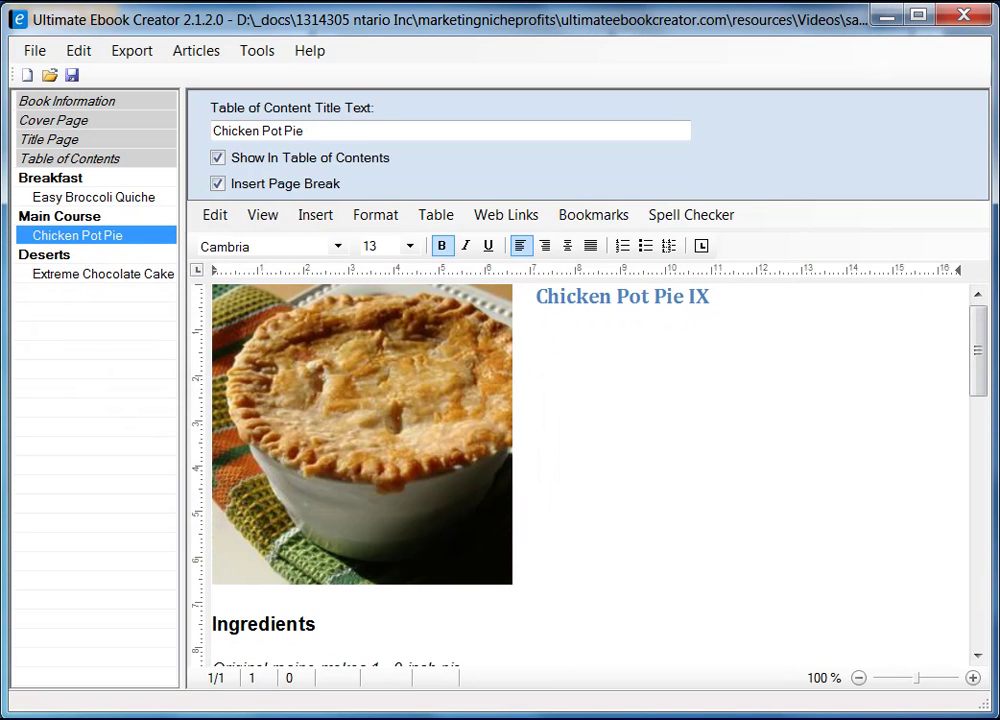
drag(976, 372, 978, 613)
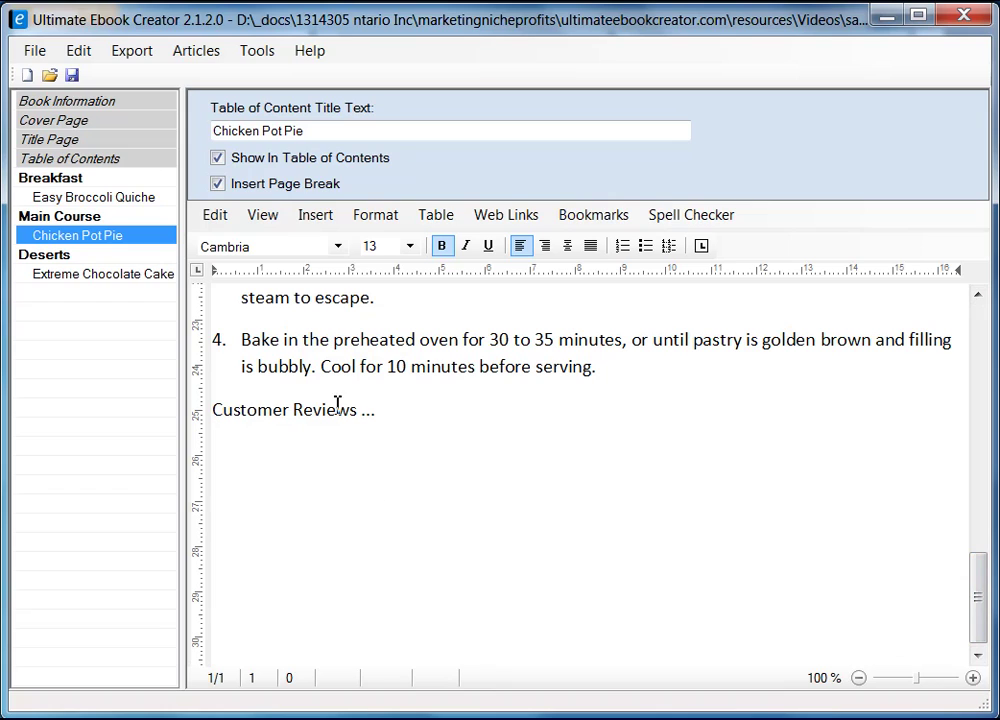
right_click(70, 402)
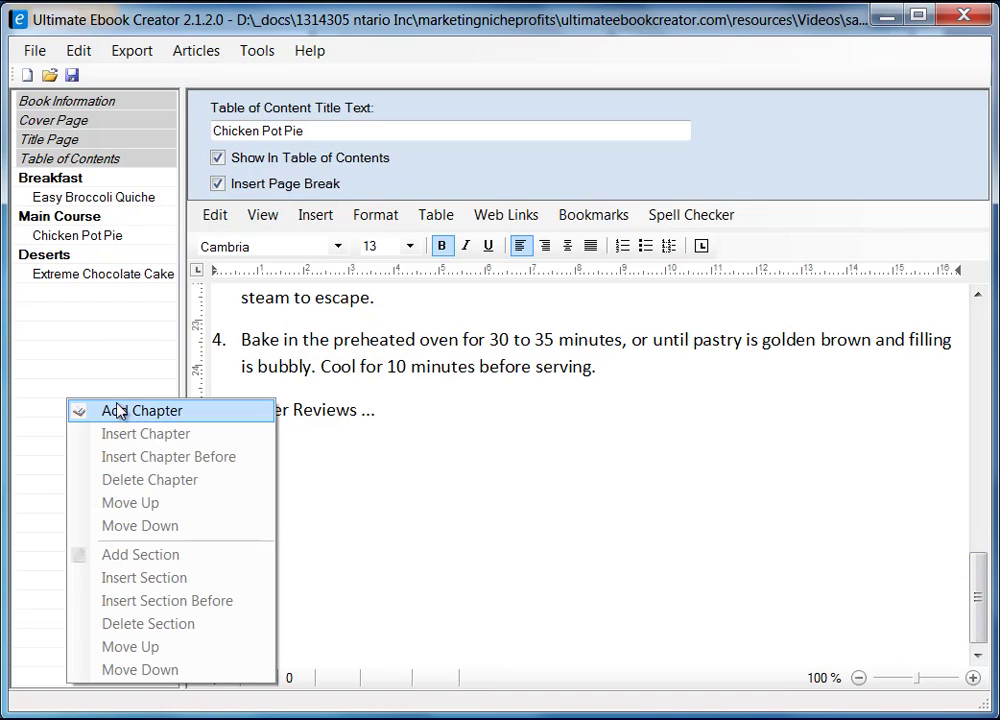
click(118, 410)
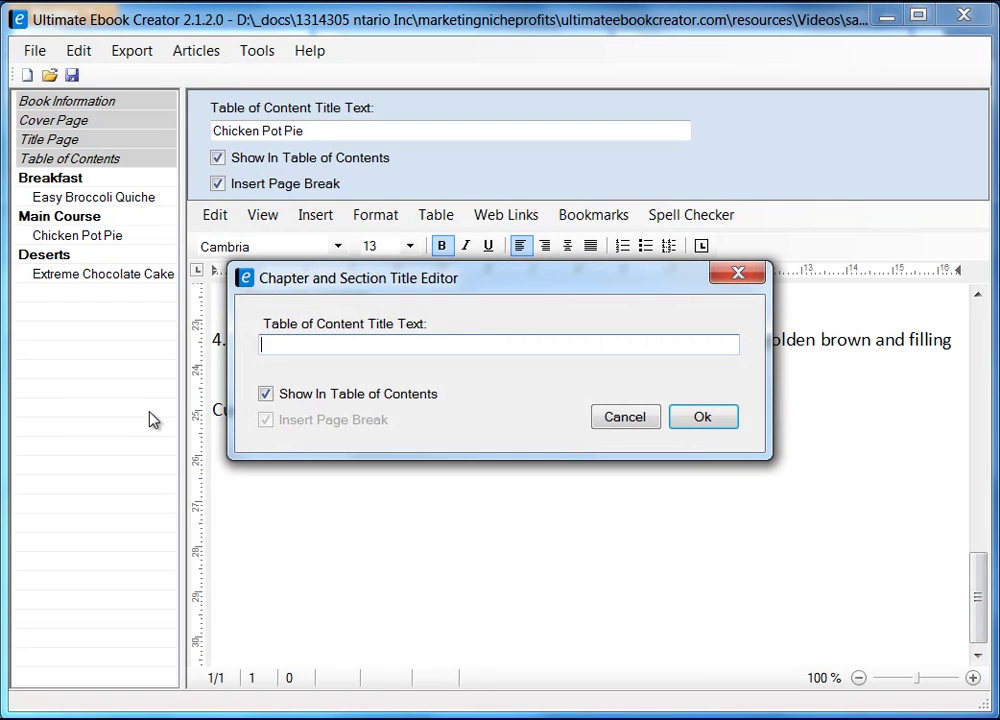
- Create a new chapter titled Customer Reviews
text(Customer Rev)
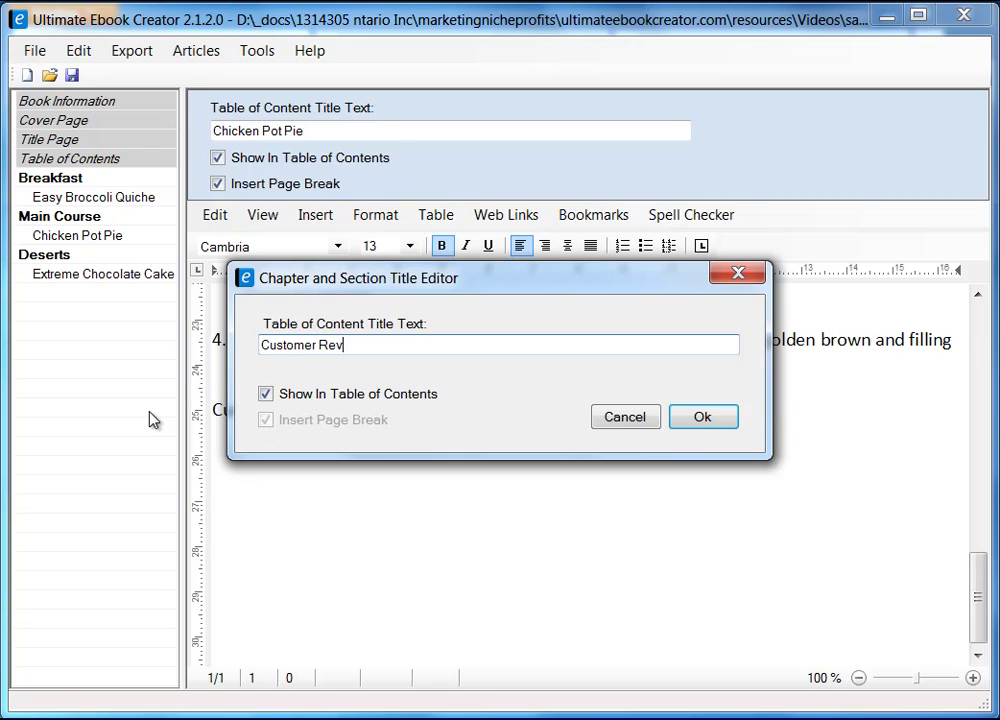
text(iews)
click(715, 418)
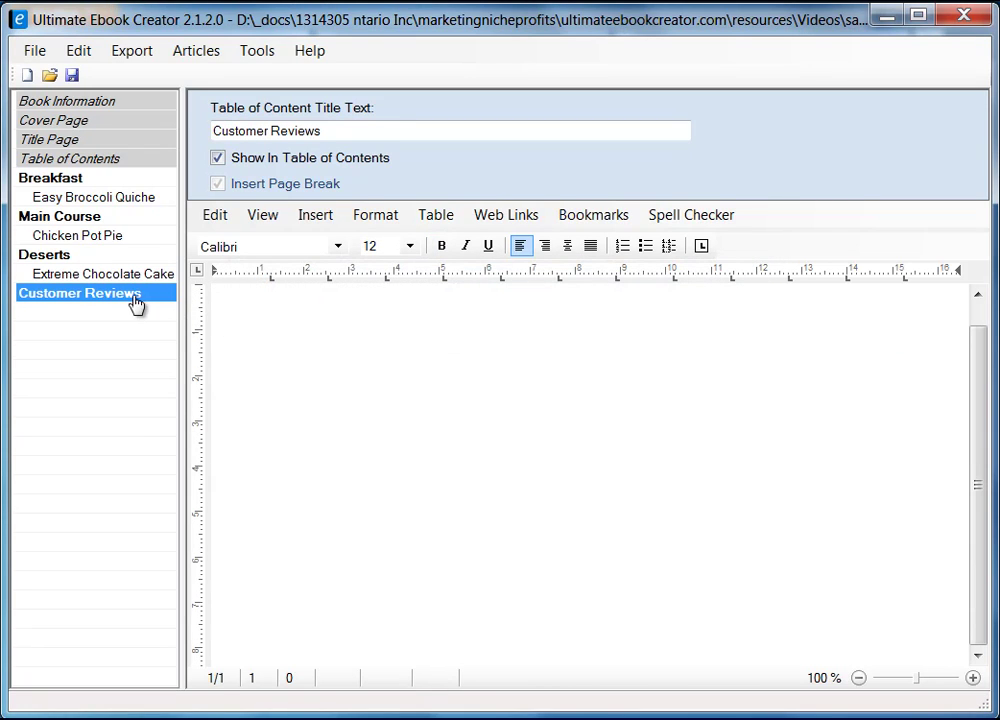
- Add a Chicken Pot Pie Reviews section under the Customer Reviews chapter
right_click(128, 294)
click(195, 451)
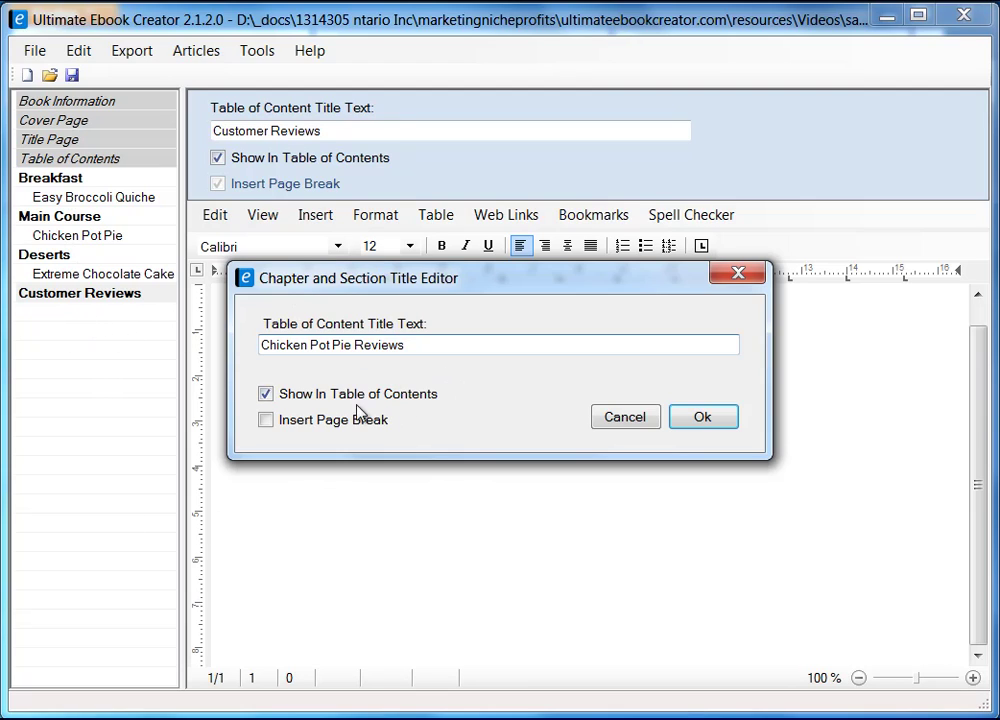
click(704, 419)
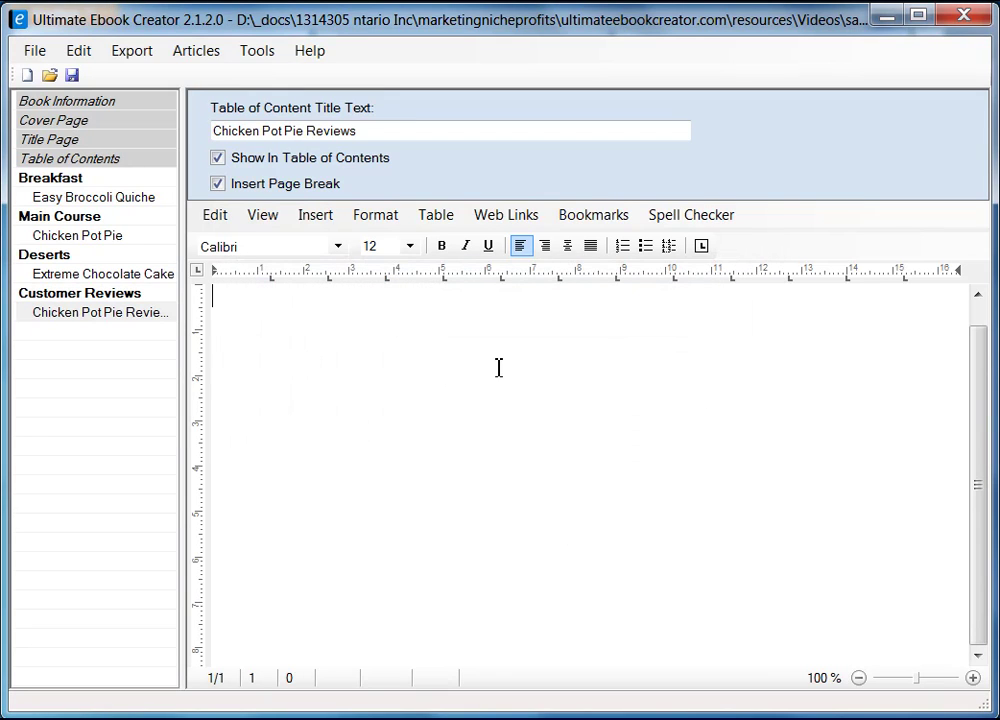
- Switch to Page Layout view and begin typing the Chicken Pot Pie Reviews heading
click(272, 213)
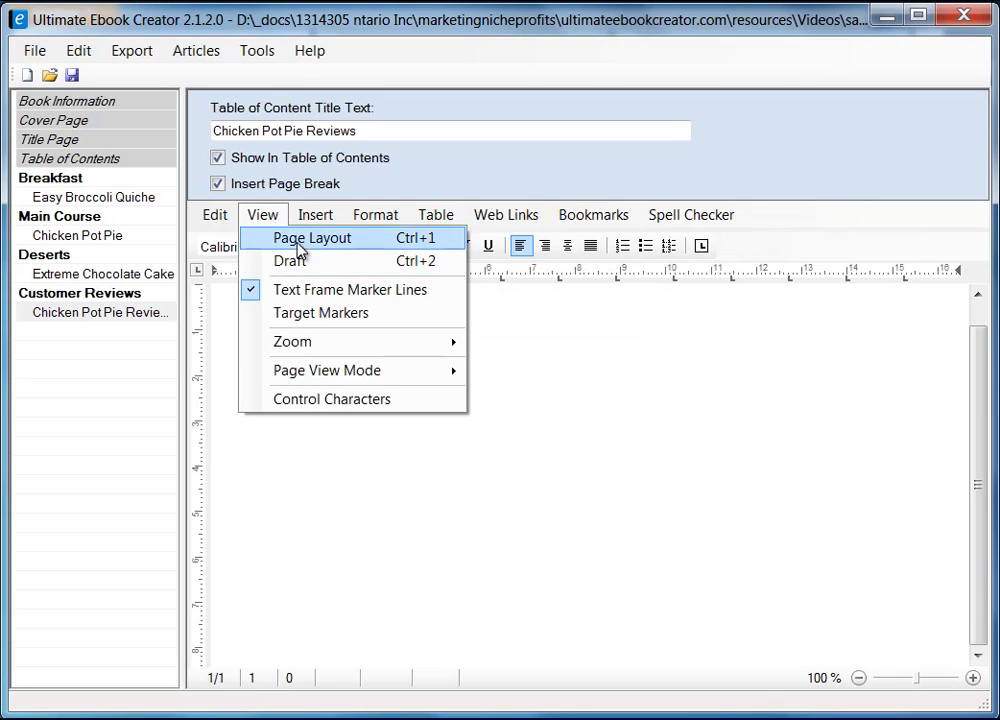
click(300, 240)
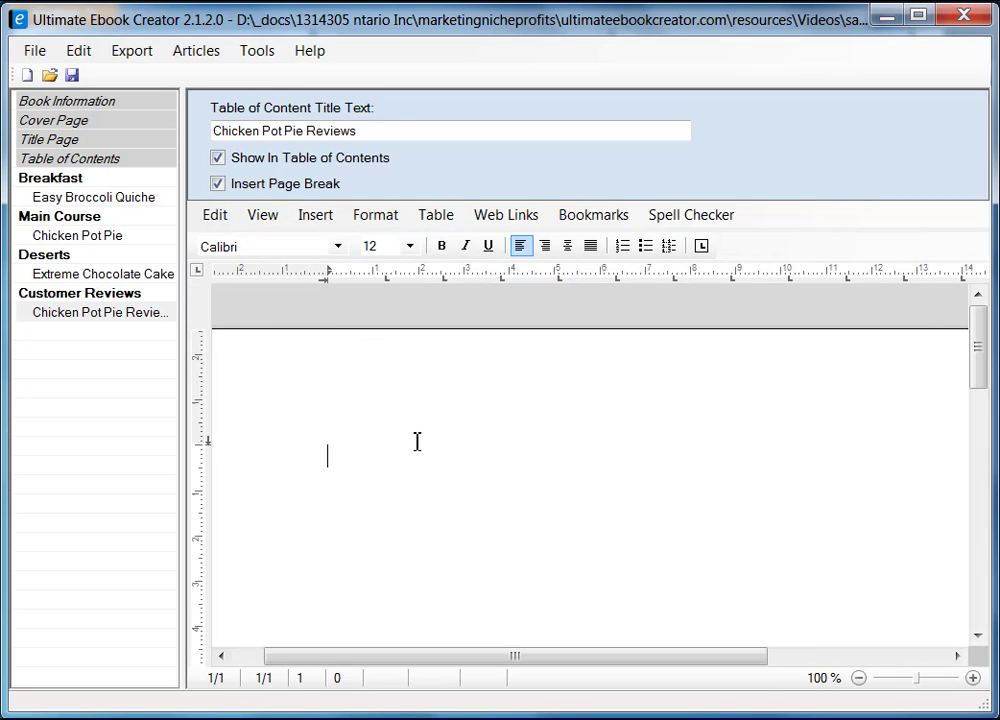
text(Cick)
key(BackSpace)
key(BackSpace)
text(ieck)
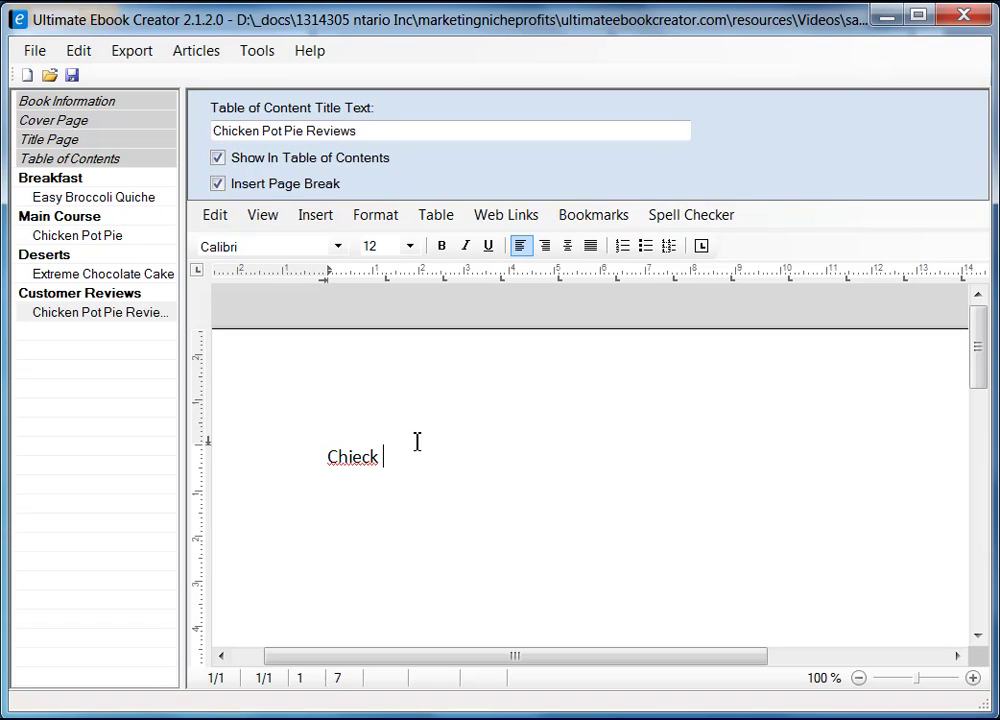
text( Pot Pie Revie)
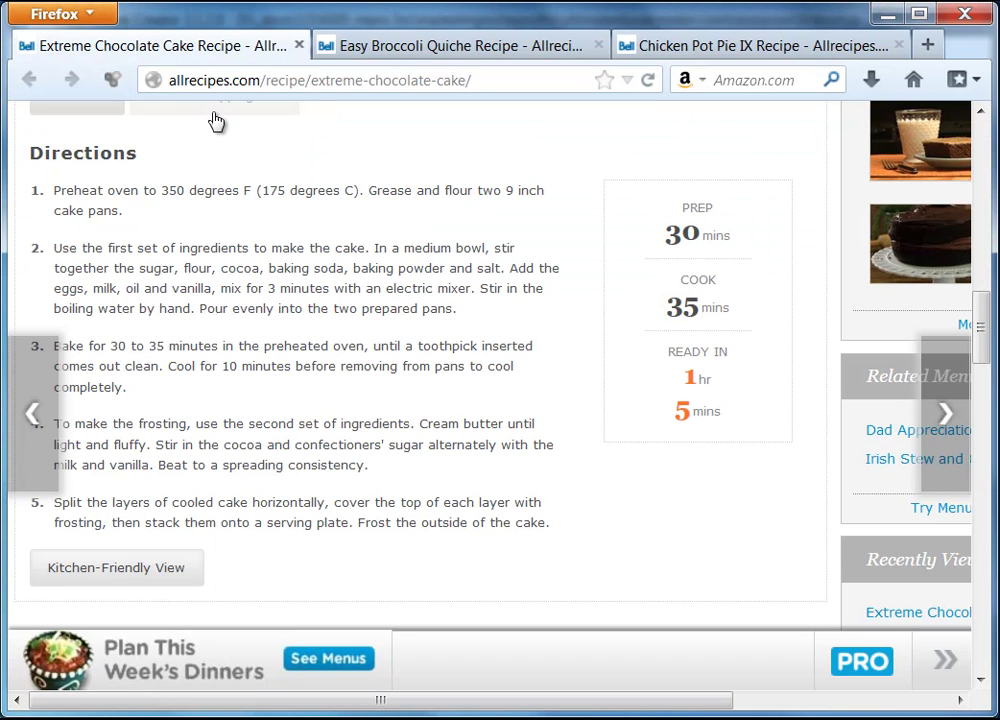
- Read the Chicken Pot Pie IX customer reviews in Firefox, then close the reviews overlay
click(384, 50)
click(700, 50)
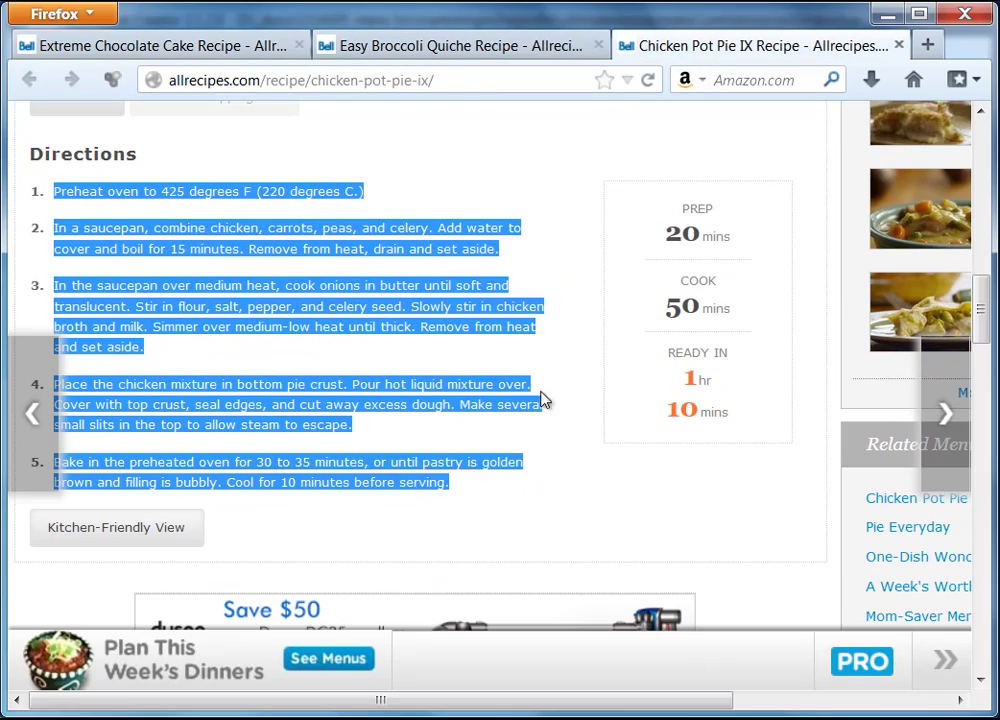
click(672, 495)
scroll(603, 426, up, 10)
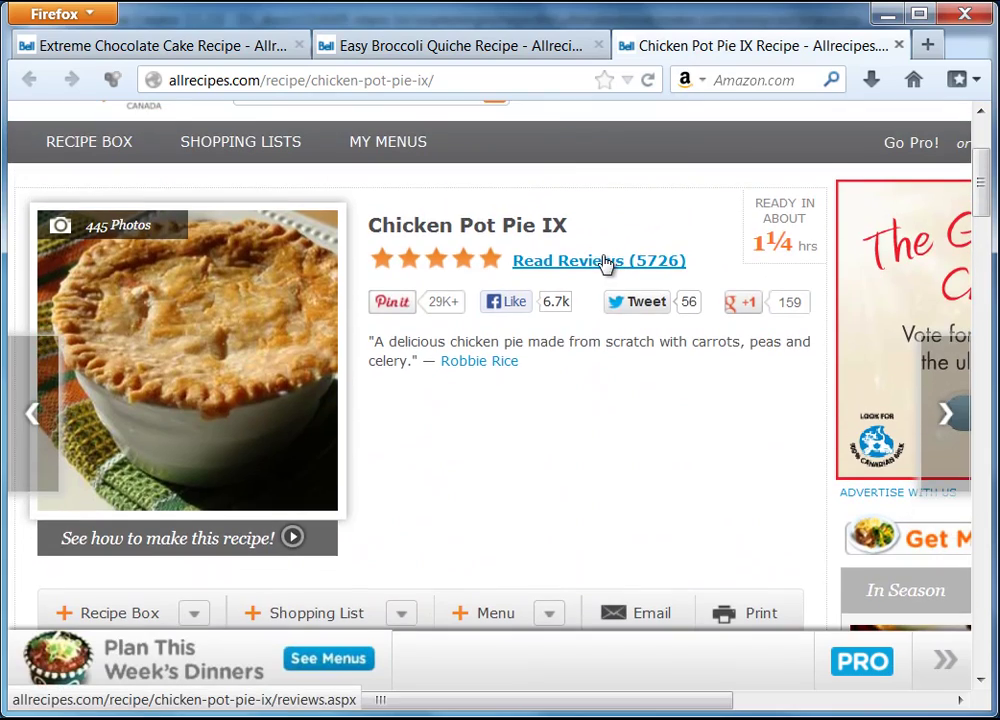
click(604, 262)
click(601, 263)
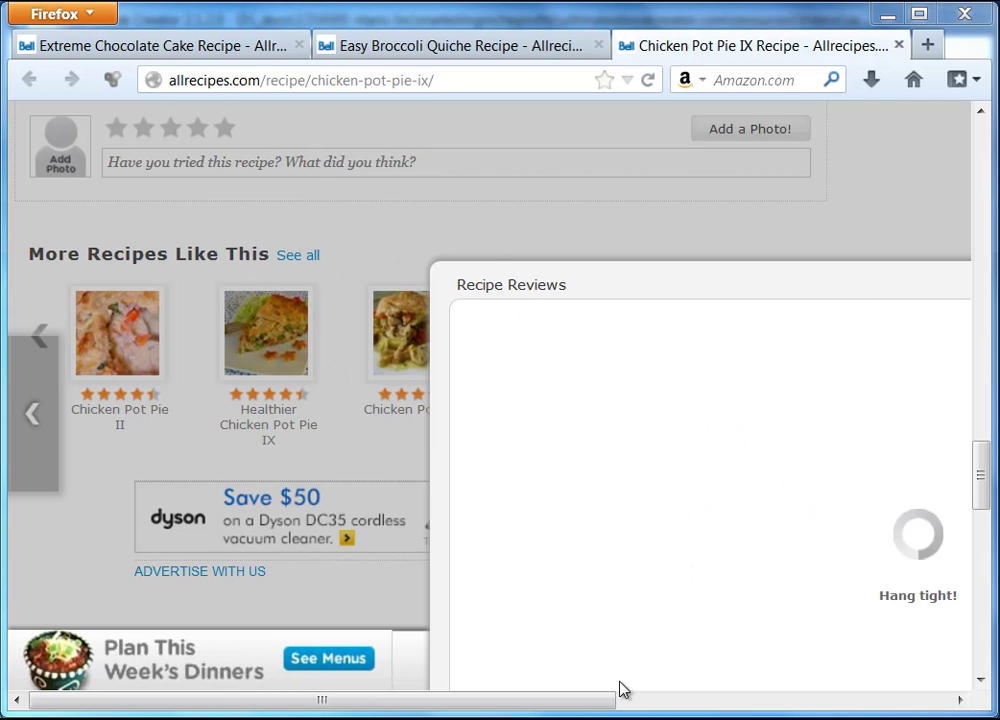
drag(603, 705, 558, 701)
click(949, 290)
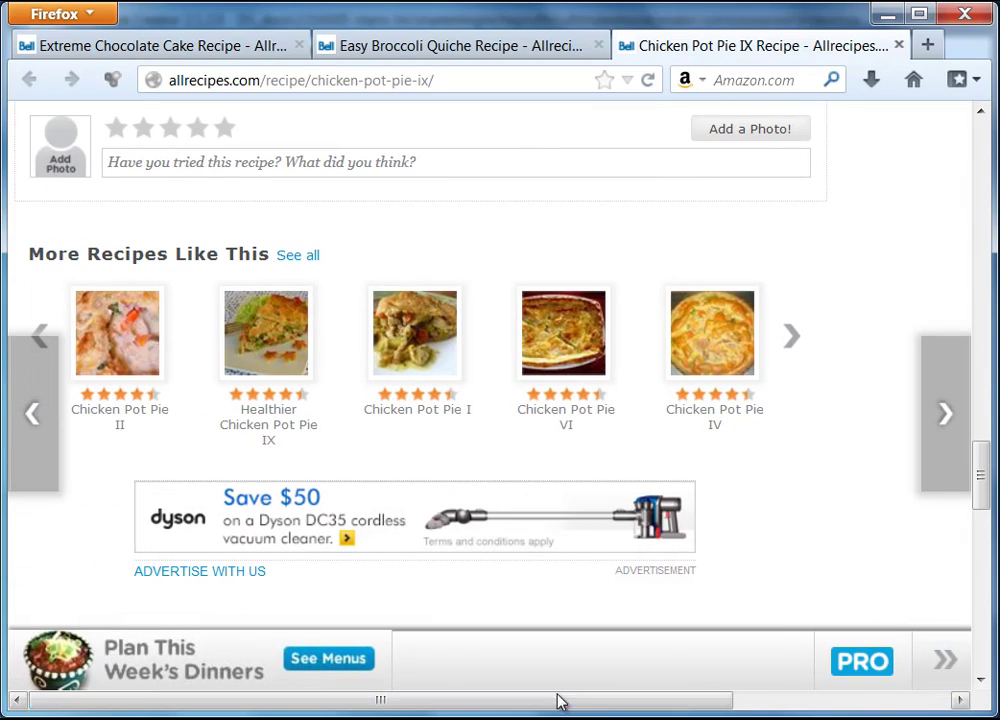
drag(987, 485, 985, 165)
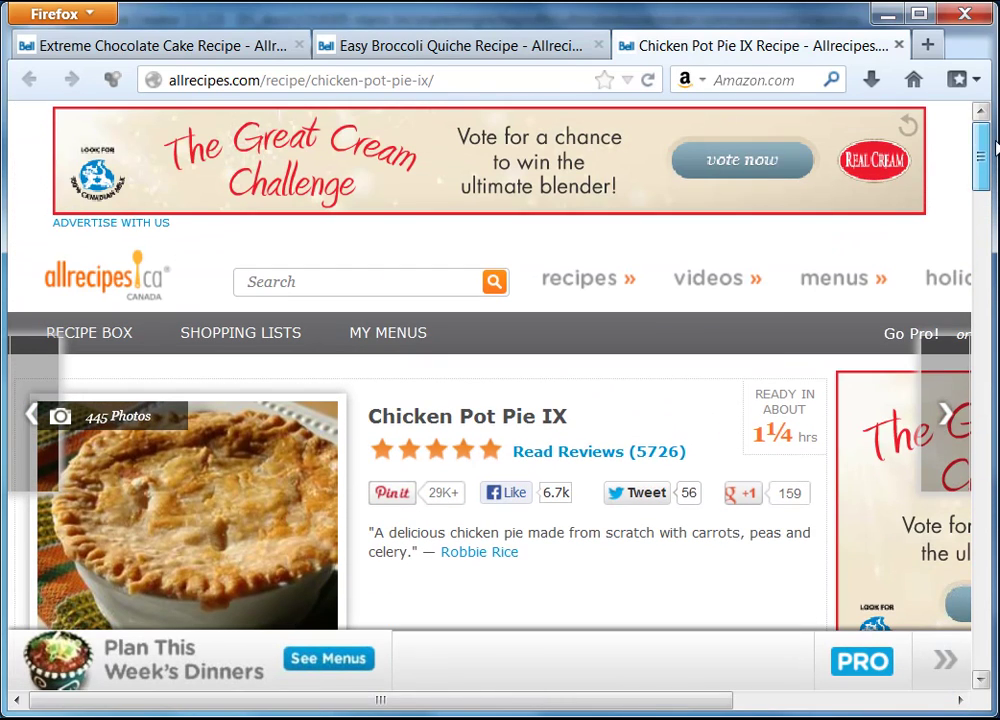
- Read the Easy Broccoli Quiche reviews and return to the ebook editor
click(400, 47)
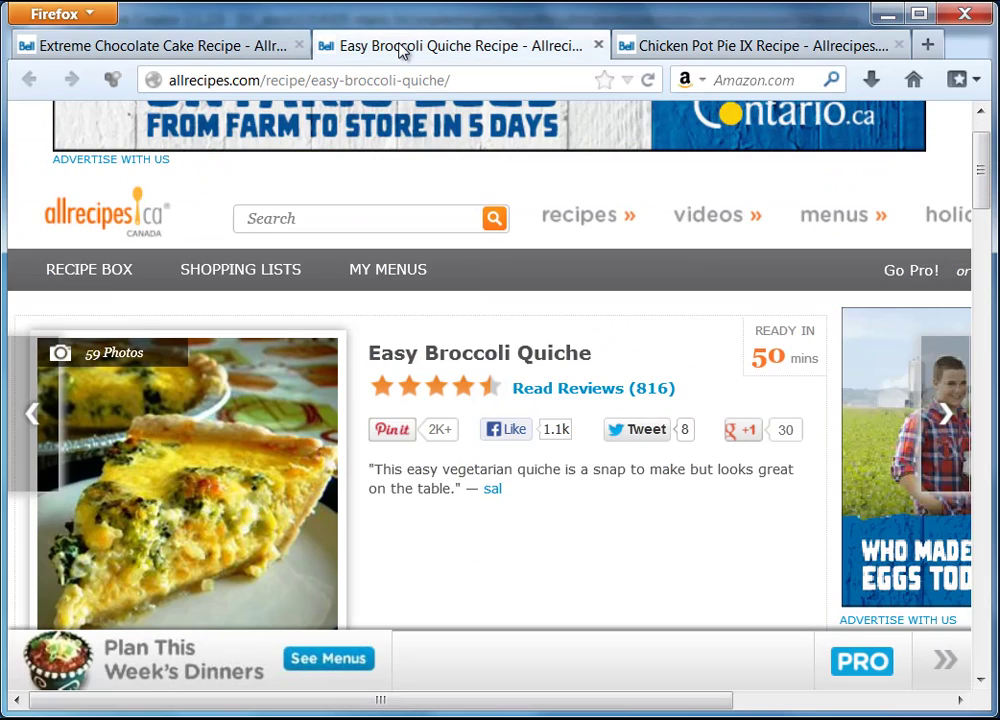
click(590, 389)
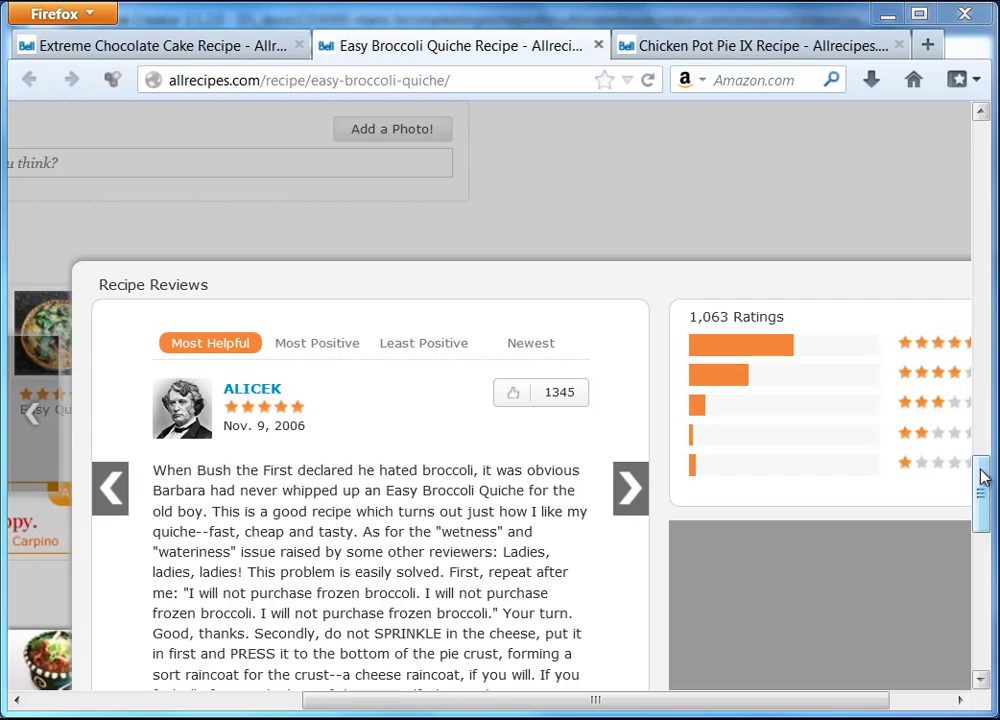
drag(981, 478, 984, 511)
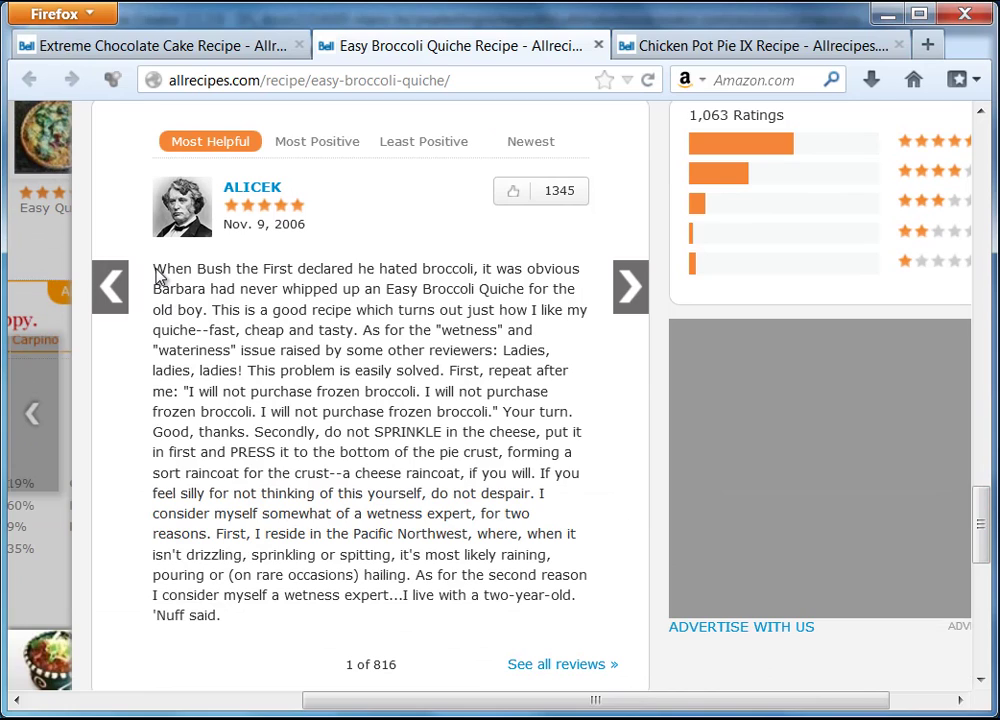
key(alt+Tab)
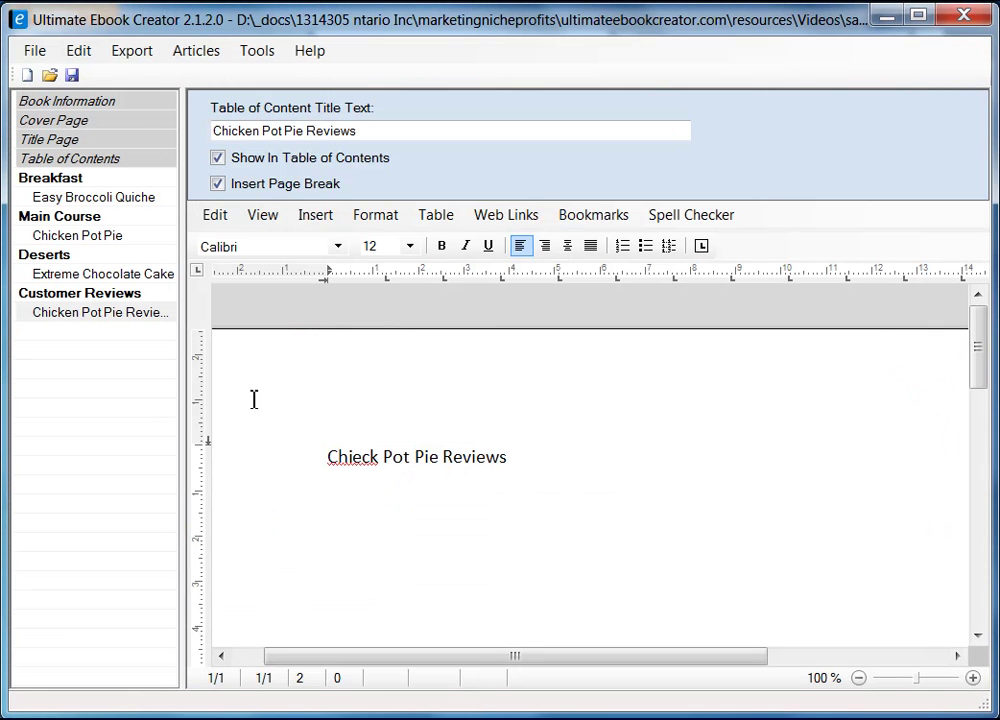
- Fix the misspelled word 'Chieck' in the reviews page heading
click(353, 455)
key(BackSpace)
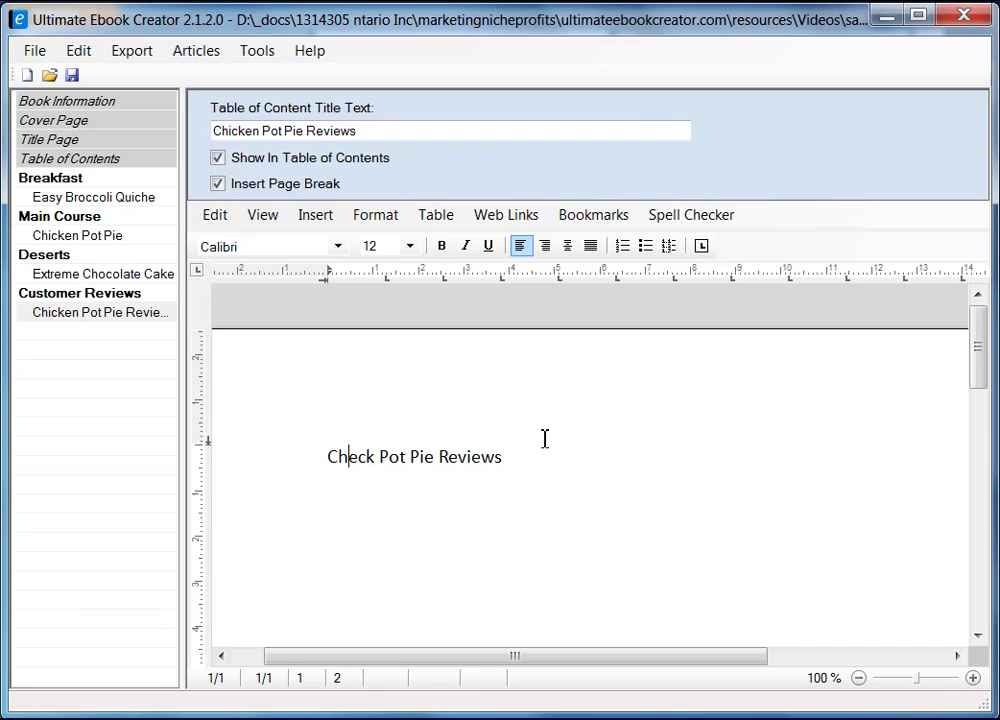
key(shift+Right)
text(i)
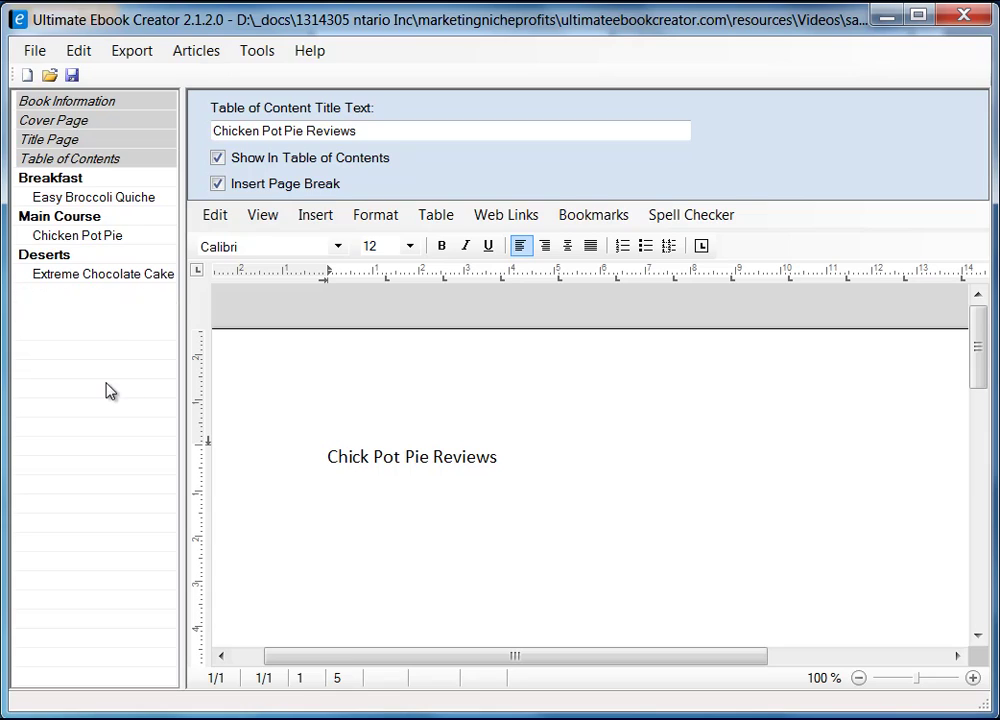
- Replace 'Chicken Pot Pie' in the reviews contents title with the copied 'Easy Broccoli Quiche' title
click(104, 312)
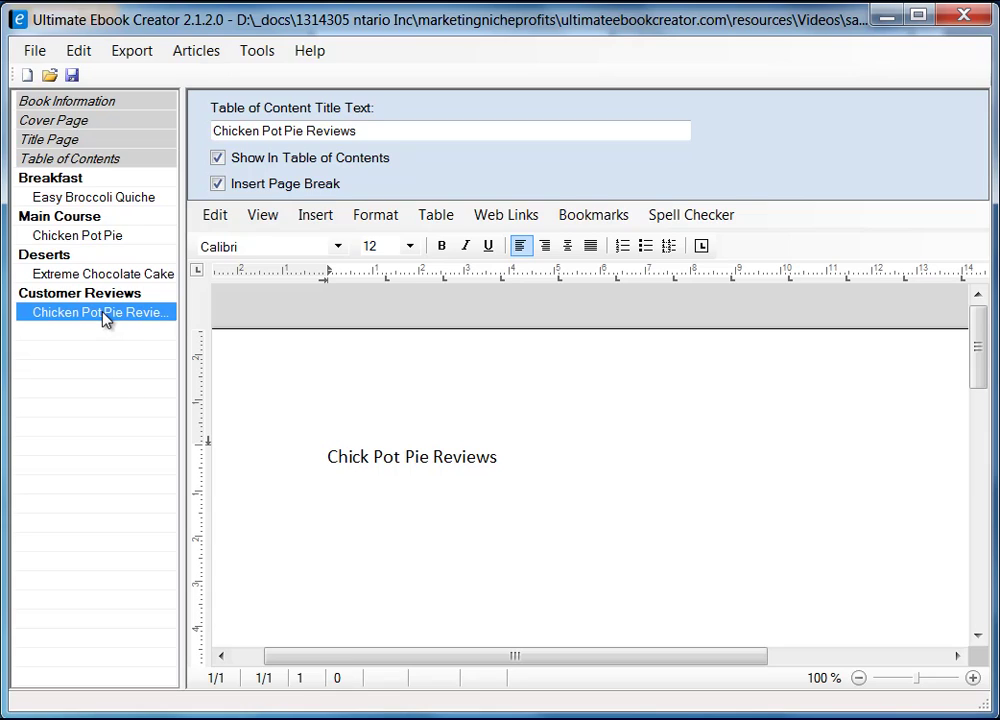
click(373, 127)
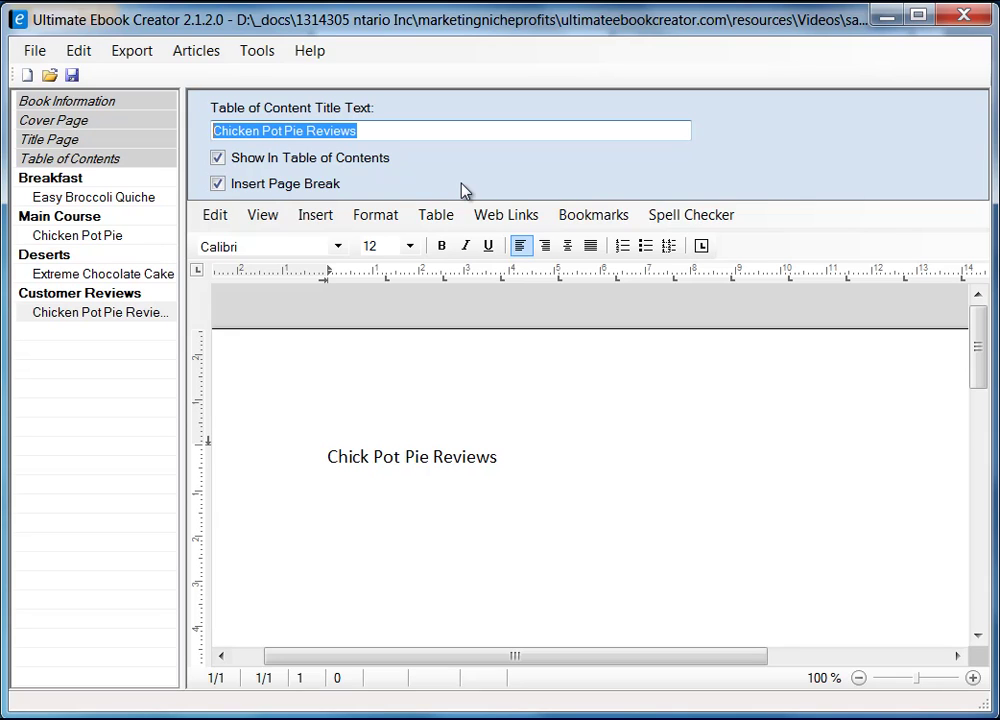
click(133, 196)
click(364, 131)
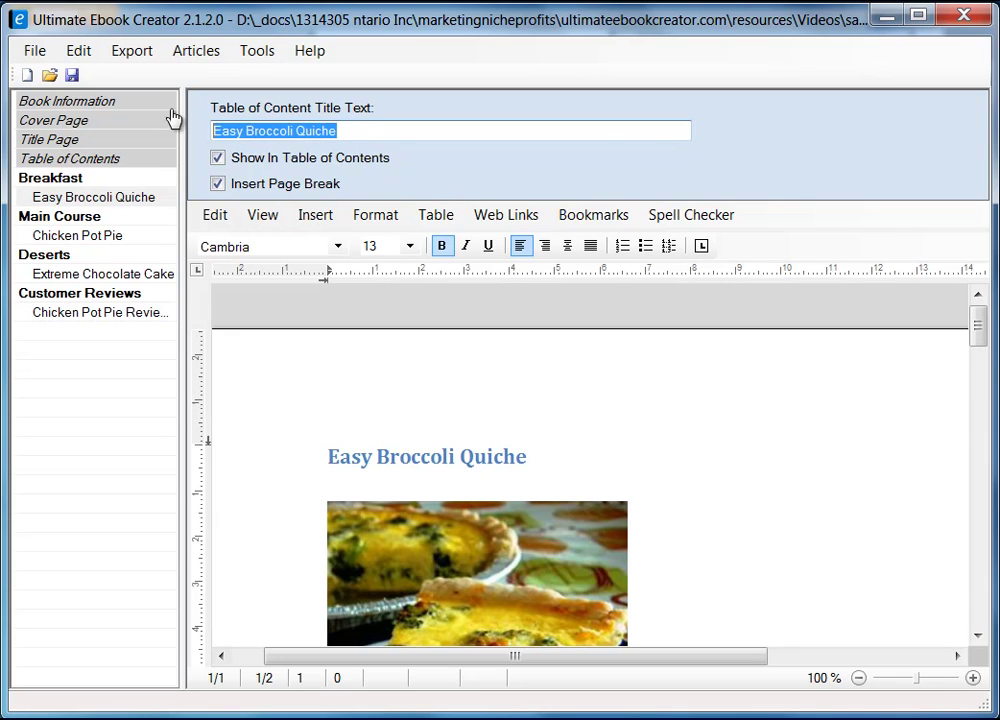
right_click(303, 137)
click(373, 212)
click(145, 316)
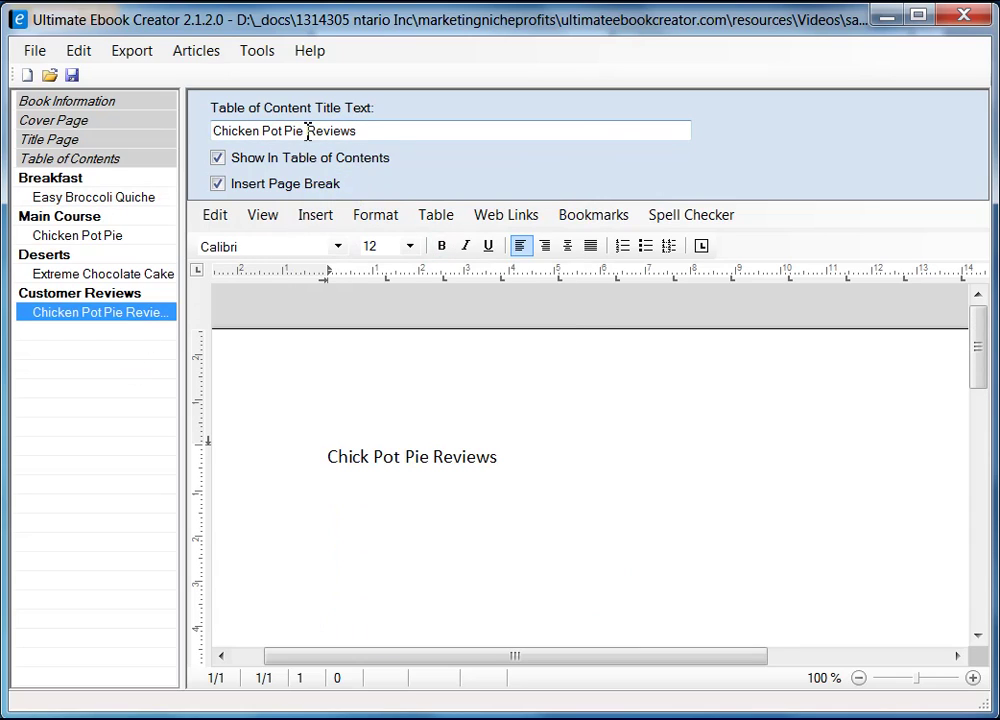
drag(307, 133, 123, 127)
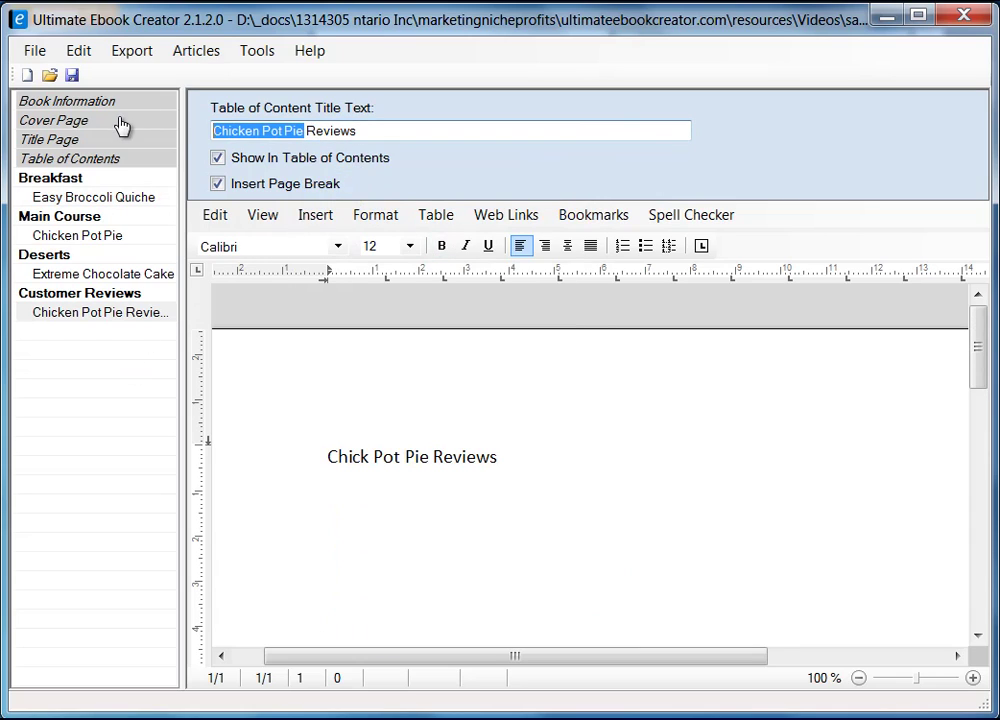
right_click(245, 137)
click(315, 228)
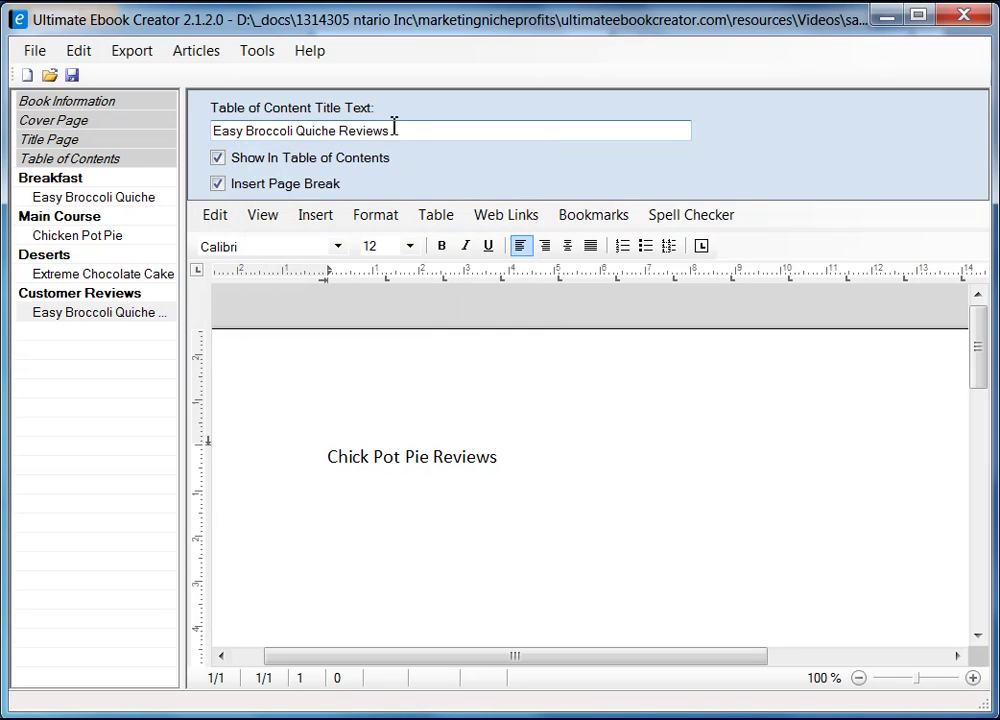
- Paste 'Easy Broccoli Quiche Reviews' over the page heading as unformatted text, adding a line below
drag(393, 128, 176, 116)
right_click(290, 137)
click(355, 203)
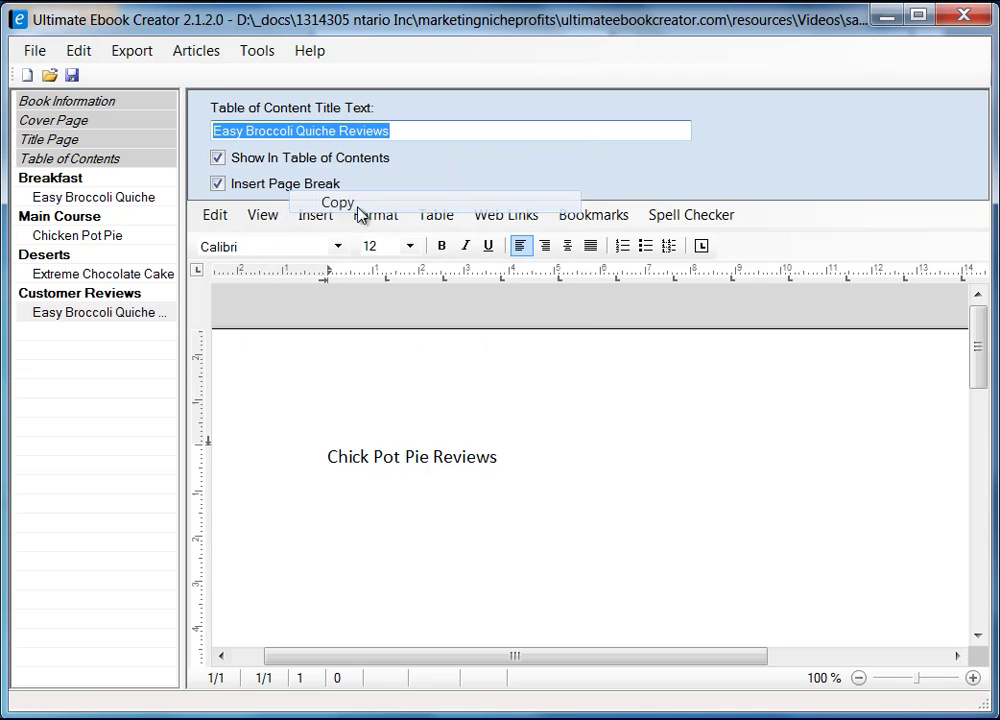
click(320, 462)
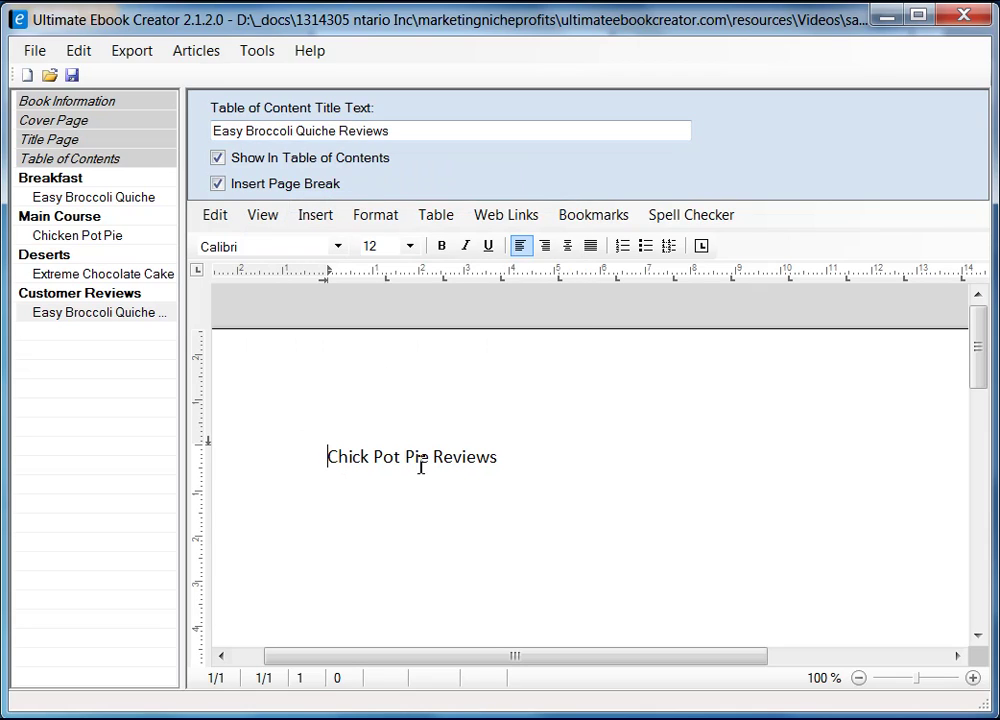
shift+click(497, 458)
right_click(478, 456)
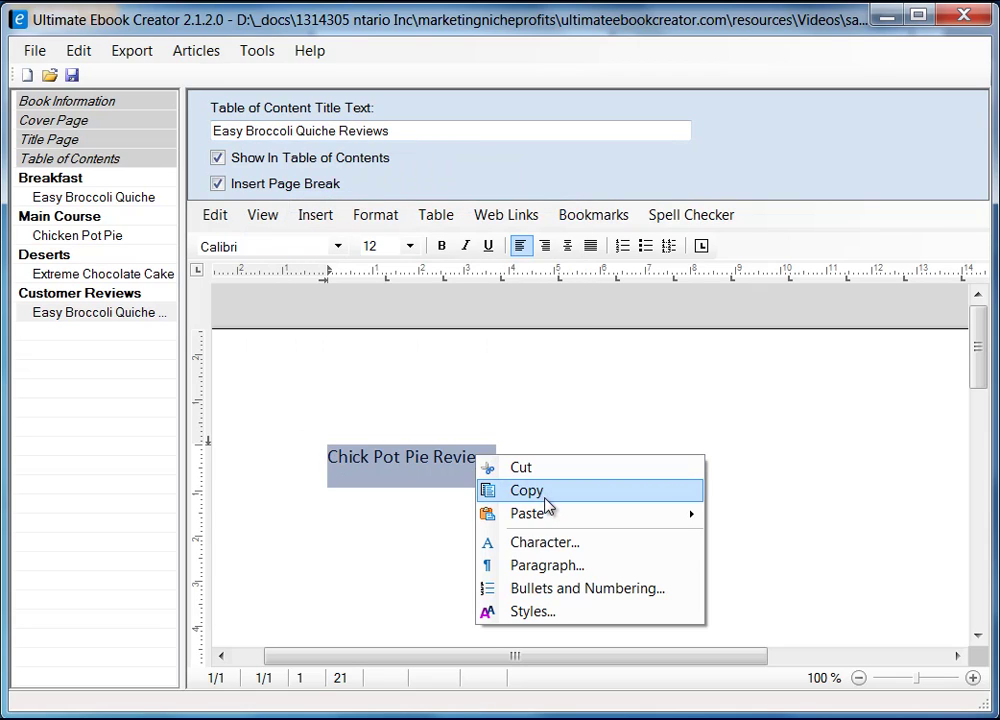
mouse_move(607, 522)
click(804, 539)
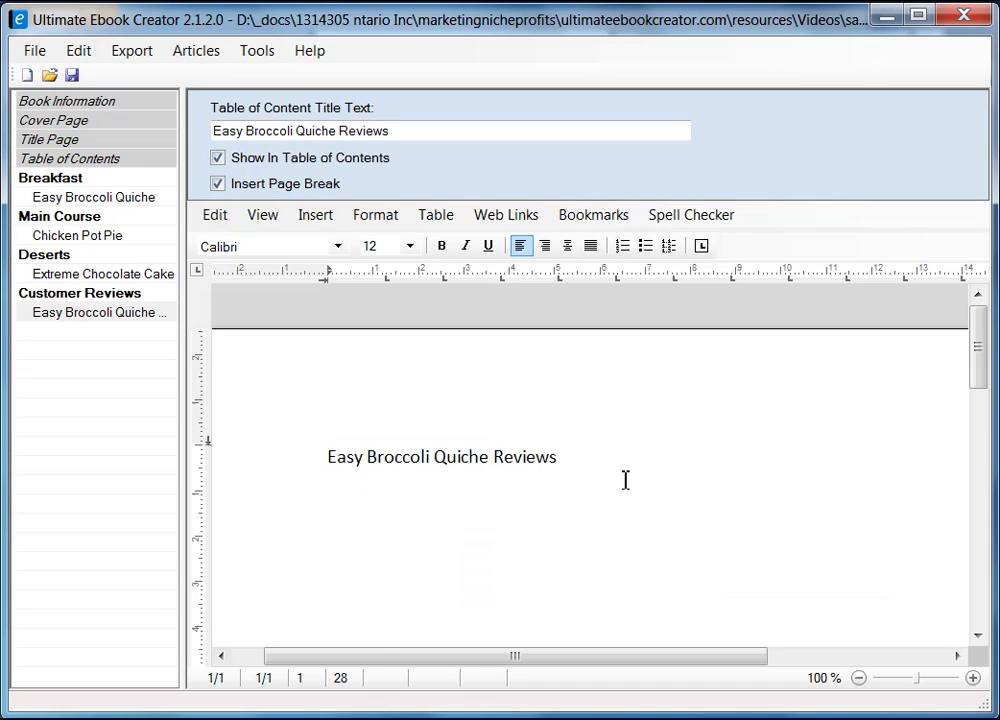
key(Return)
- Copy the top broccoli quiche review's text from Firefox
key(alt+Tab)
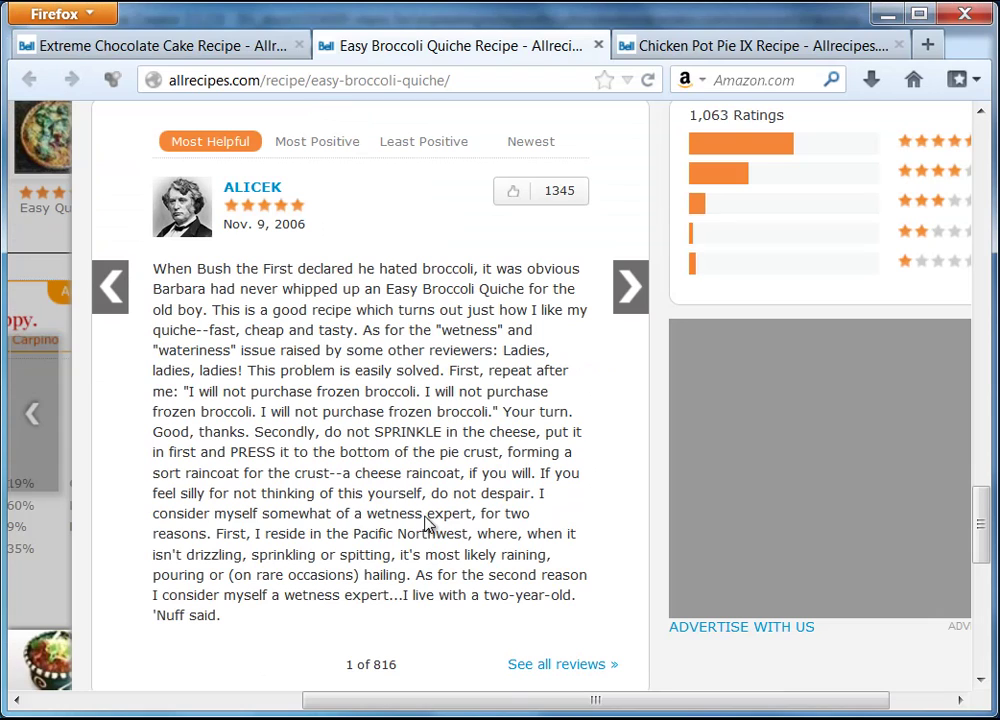
drag(155, 268, 232, 625)
right_click(257, 541)
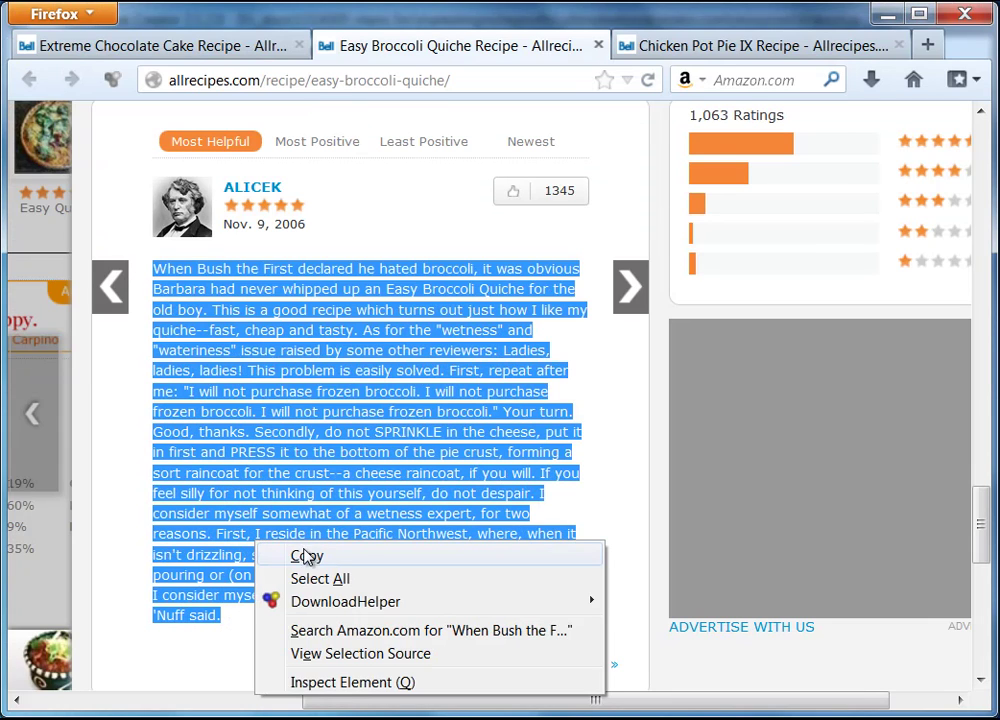
click(307, 556)
key(alt+Tab)
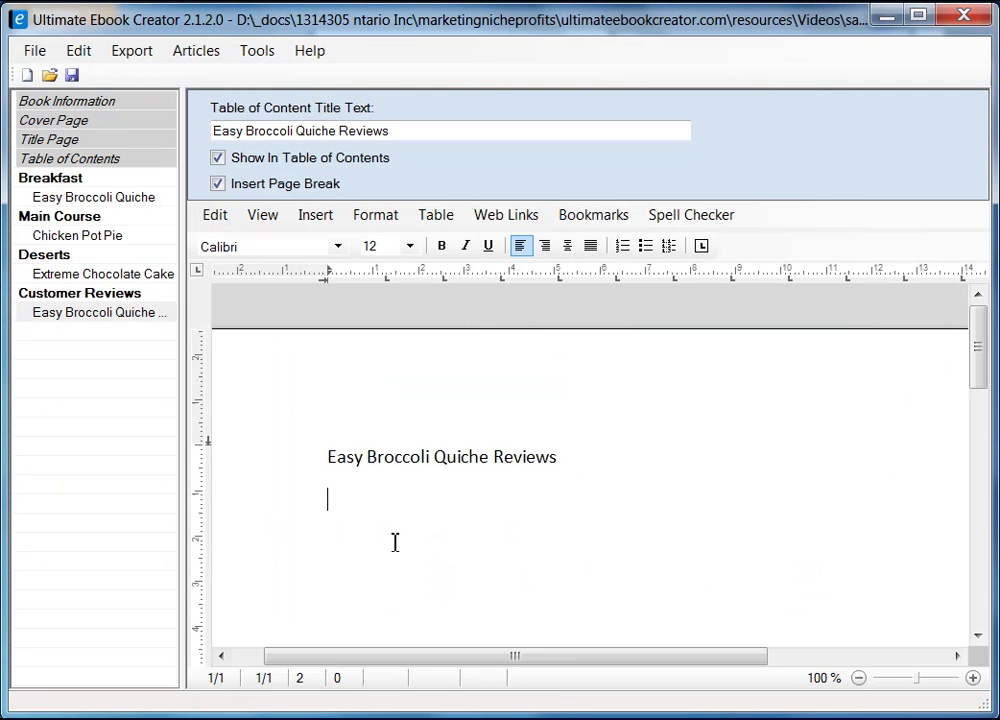
- Paste the copied review below the heading as unformatted text
right_click(346, 524)
mouse_move(411, 584)
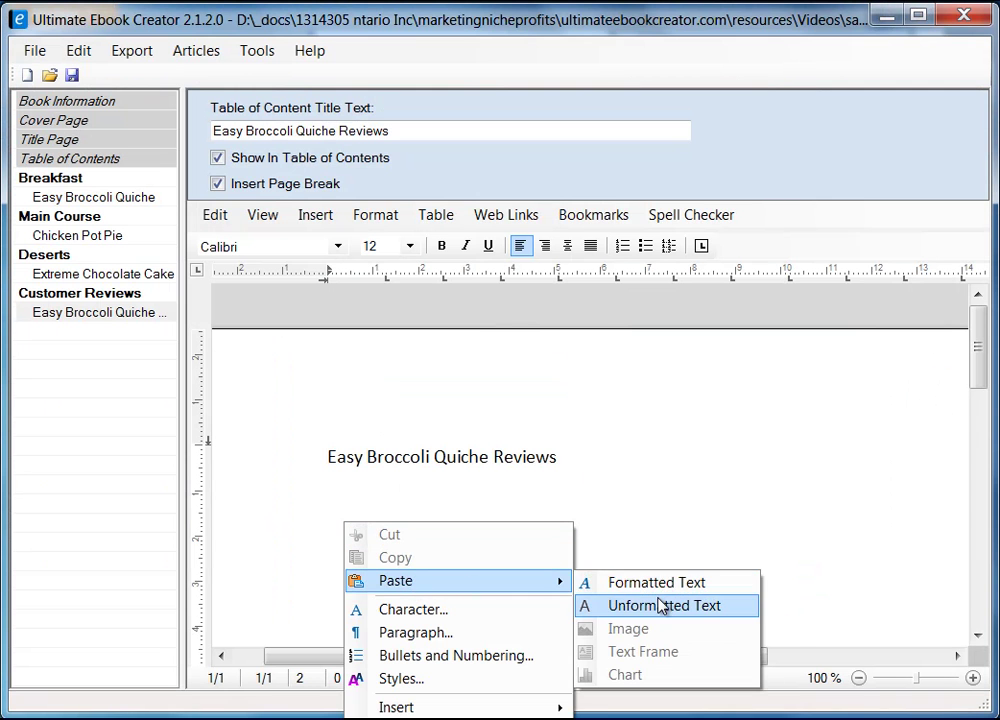
click(659, 605)
scroll(518, 408, up, 3)
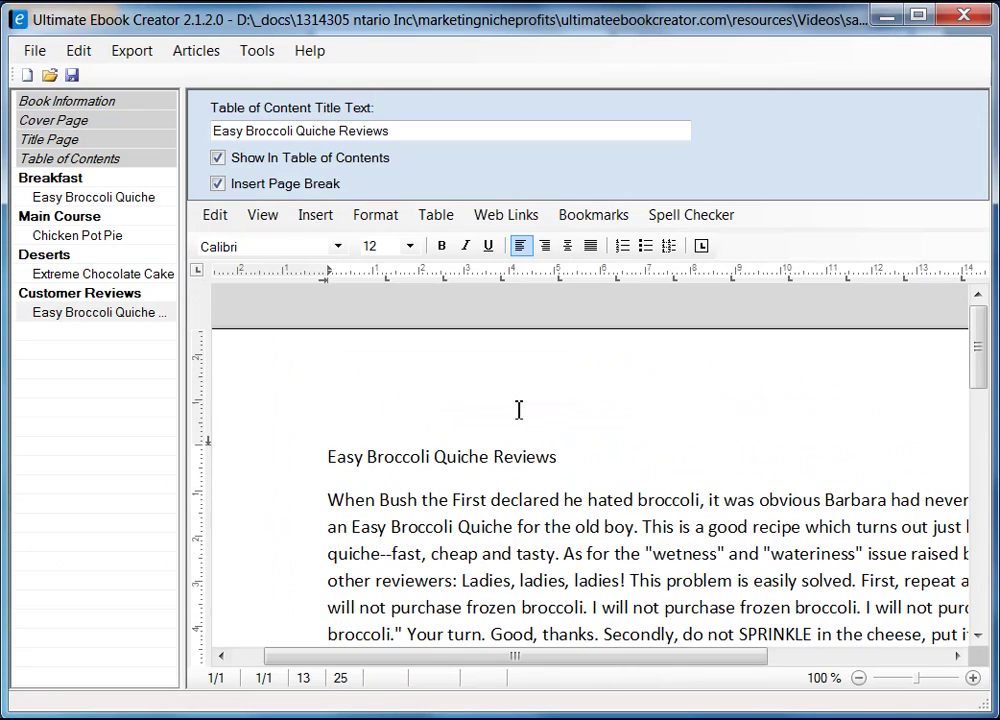
- Apply Heading 2 to the 'Easy Broccoli Quiche Reviews' title and add a line after the review
click(286, 462)
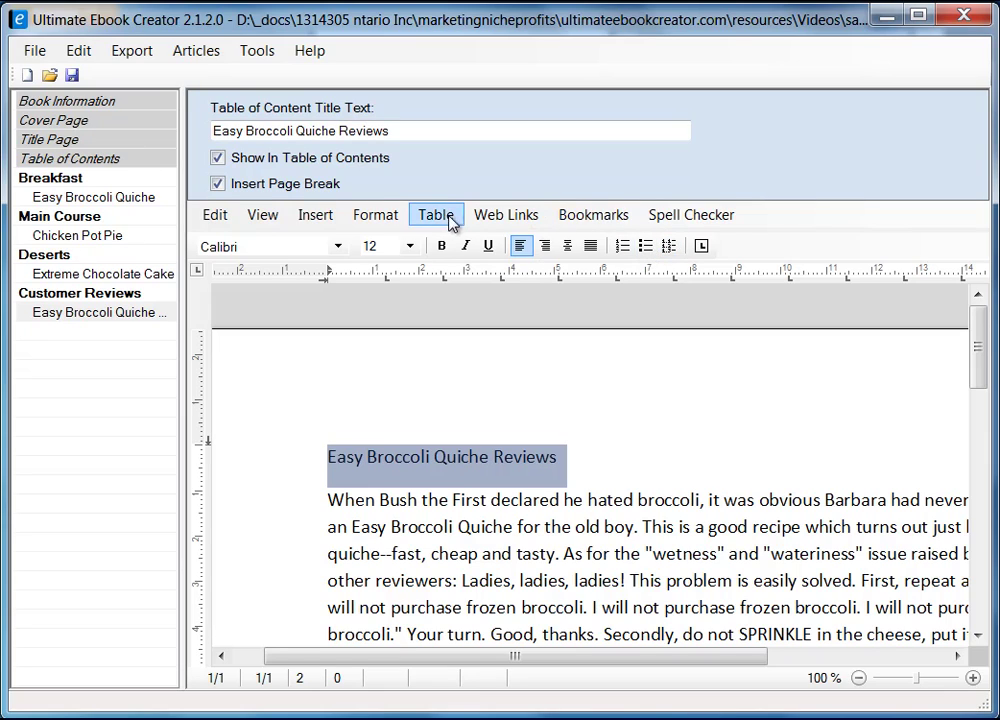
click(385, 220)
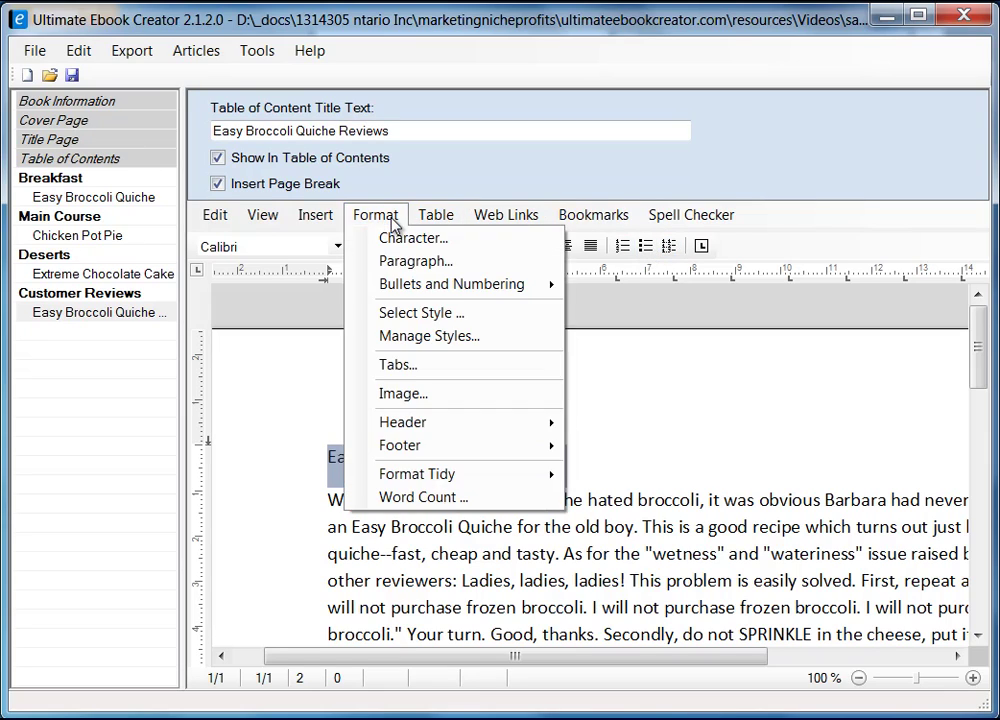
click(430, 315)
click(378, 316)
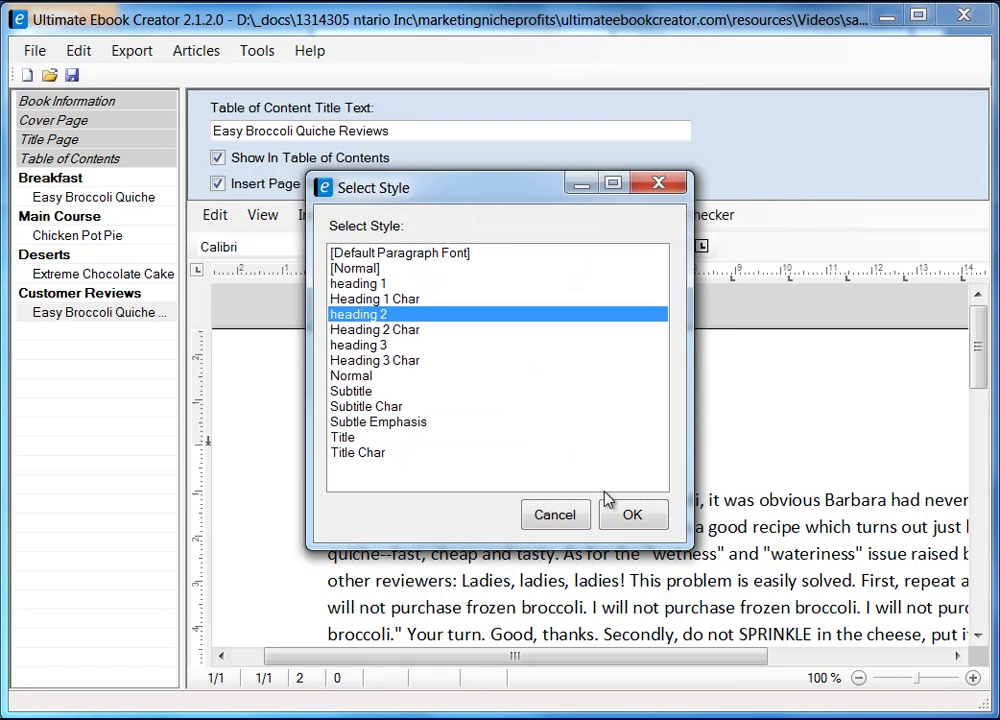
click(632, 515)
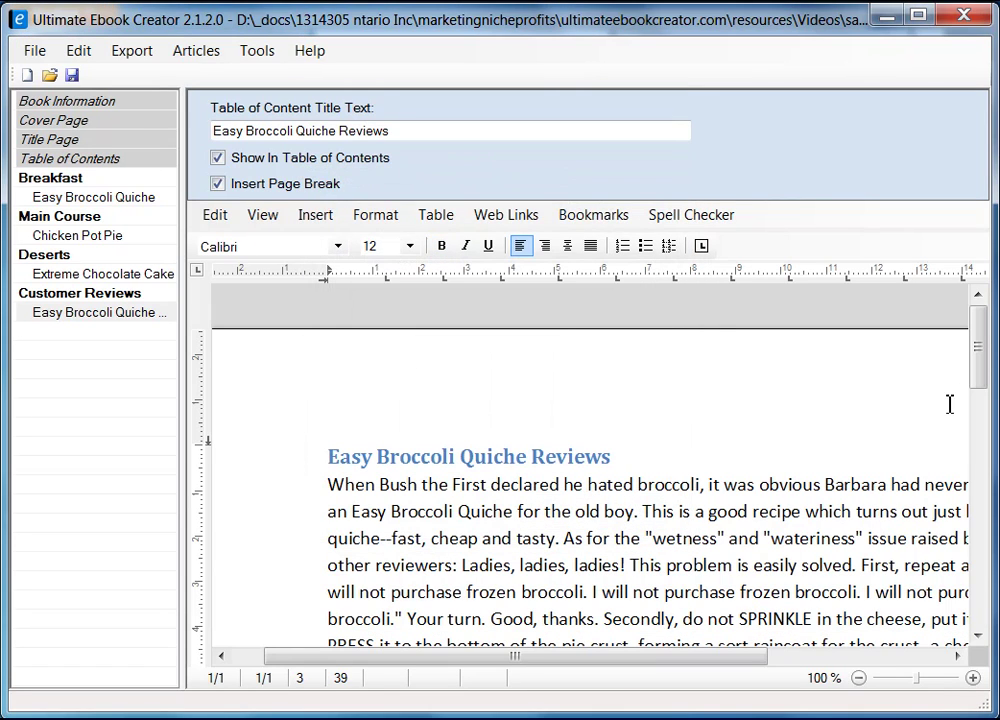
drag(978, 346, 978, 434)
click(629, 418)
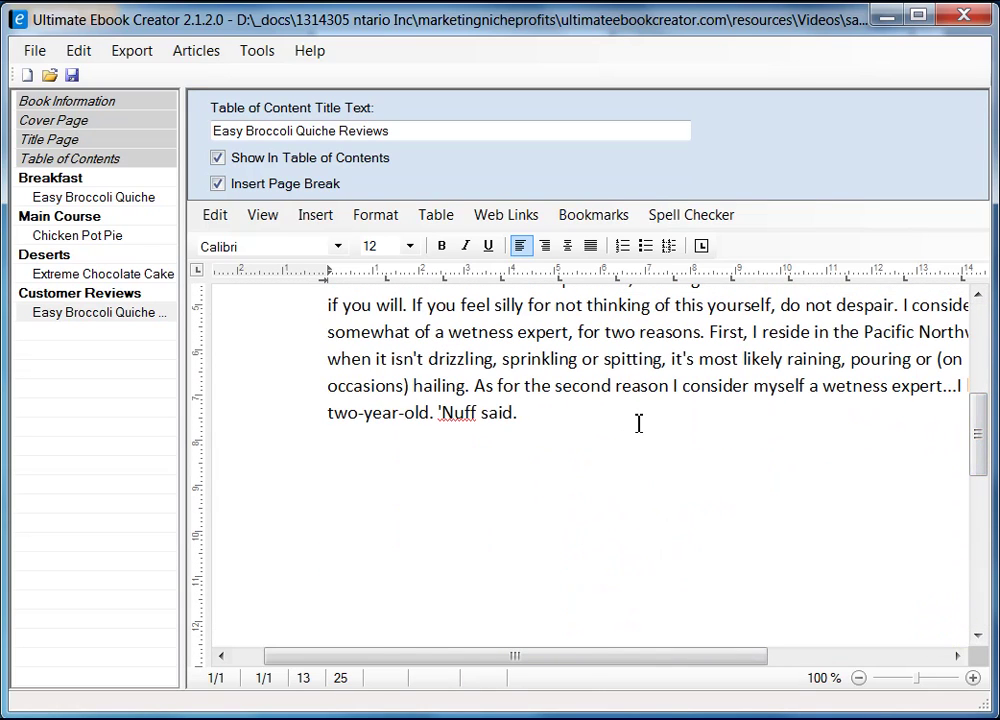
key(Return)
- Copy the second review (2 of 816) from Firefox
key(alt+Tab)
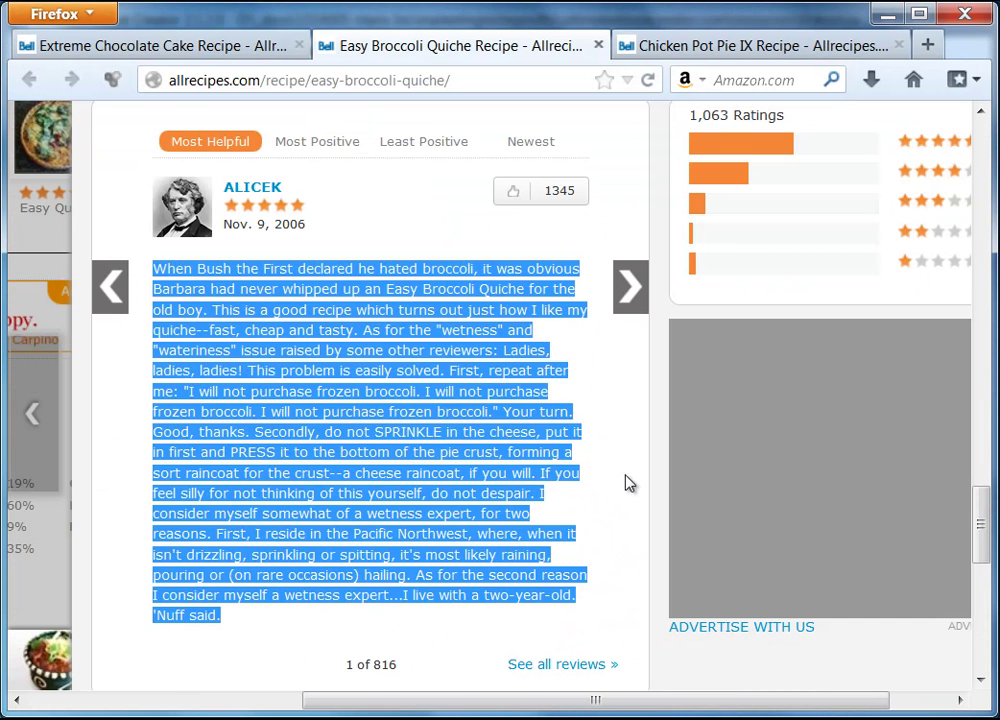
click(632, 290)
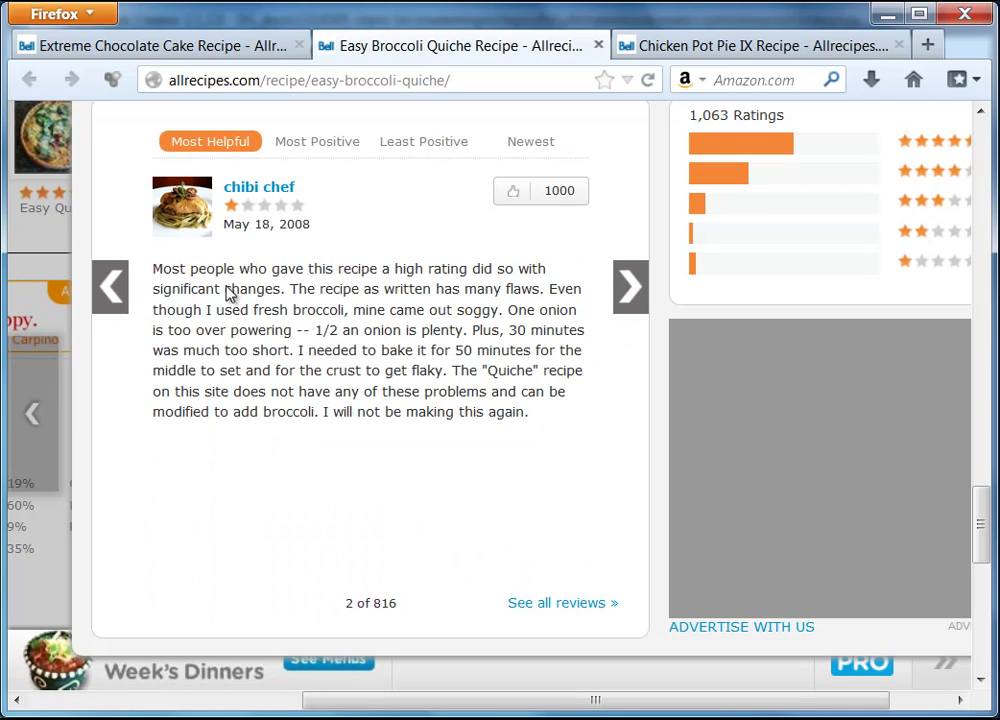
drag(154, 270, 536, 420)
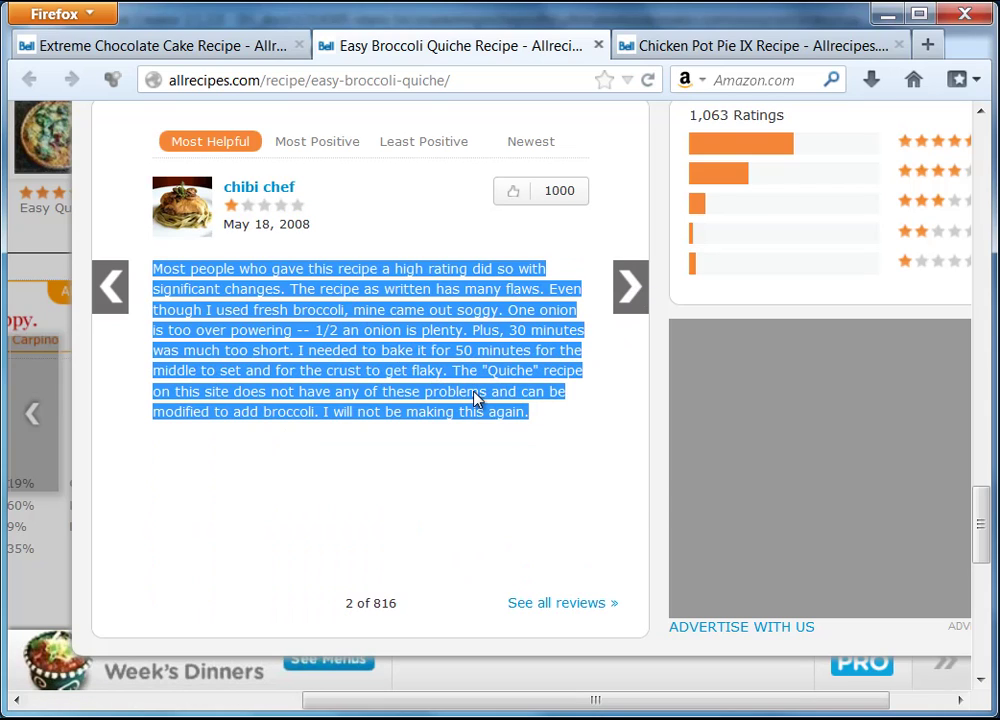
right_click(475, 400)
click(520, 410)
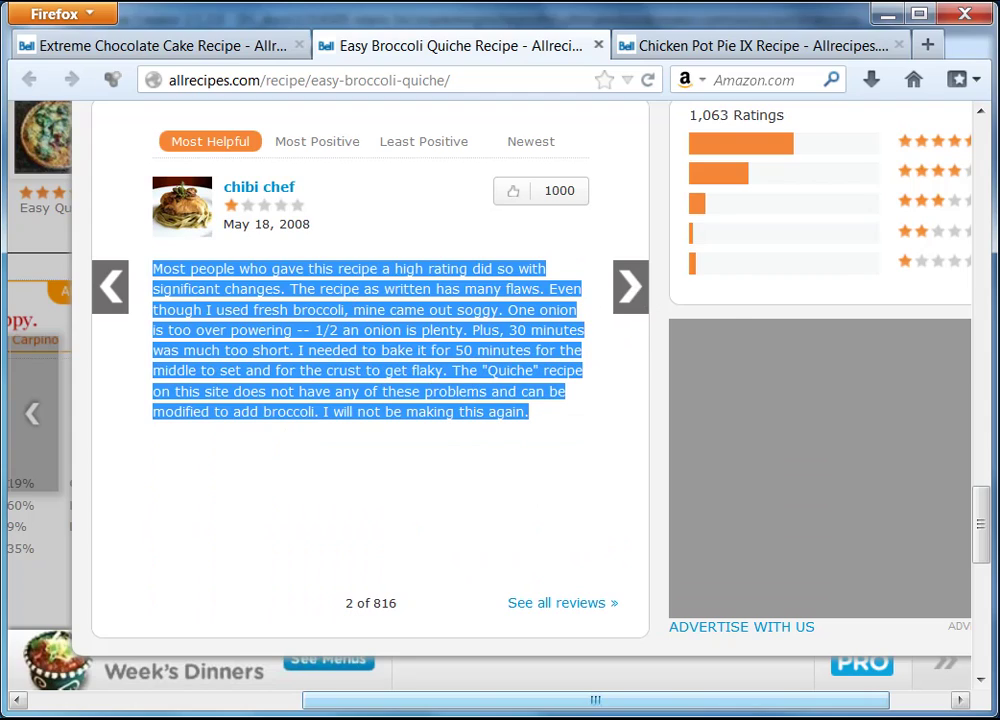
key(alt+Tab)
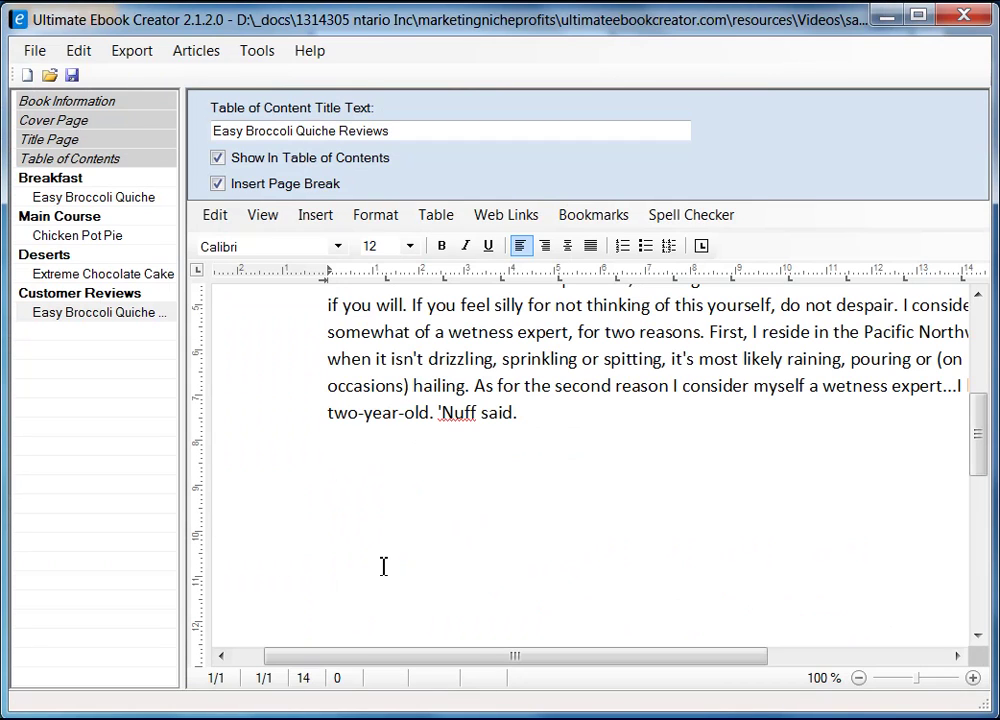
- Insert a blank line under 'Easy Broccoli Quiche Reviews' and a Ctrl+Enter page break after the first review
scroll(437, 533, up, 10)
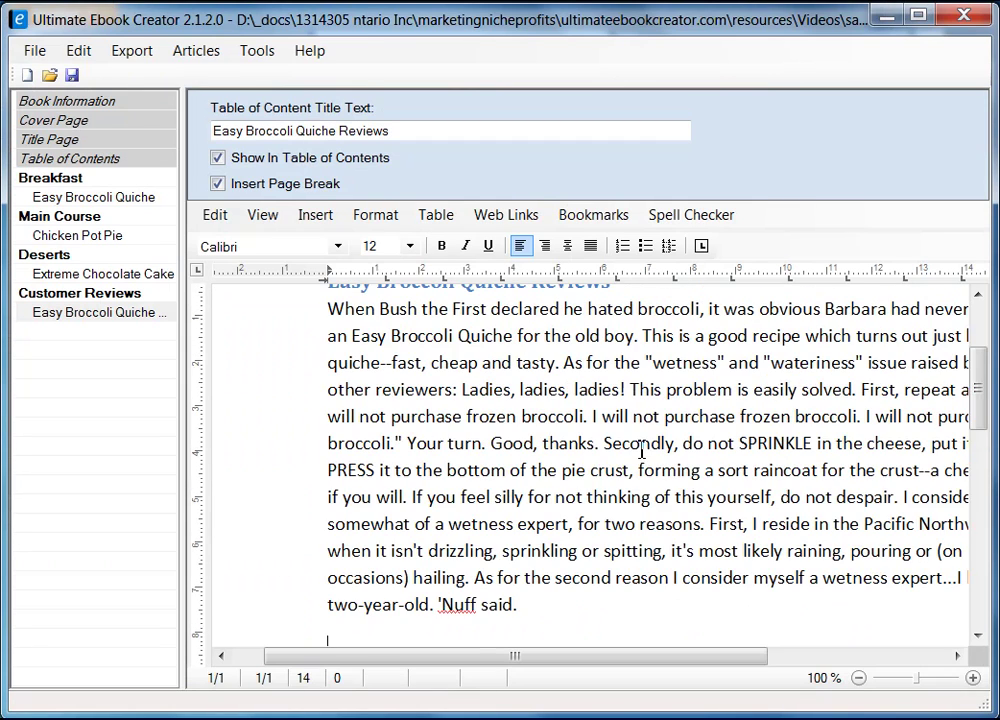
click(660, 448)
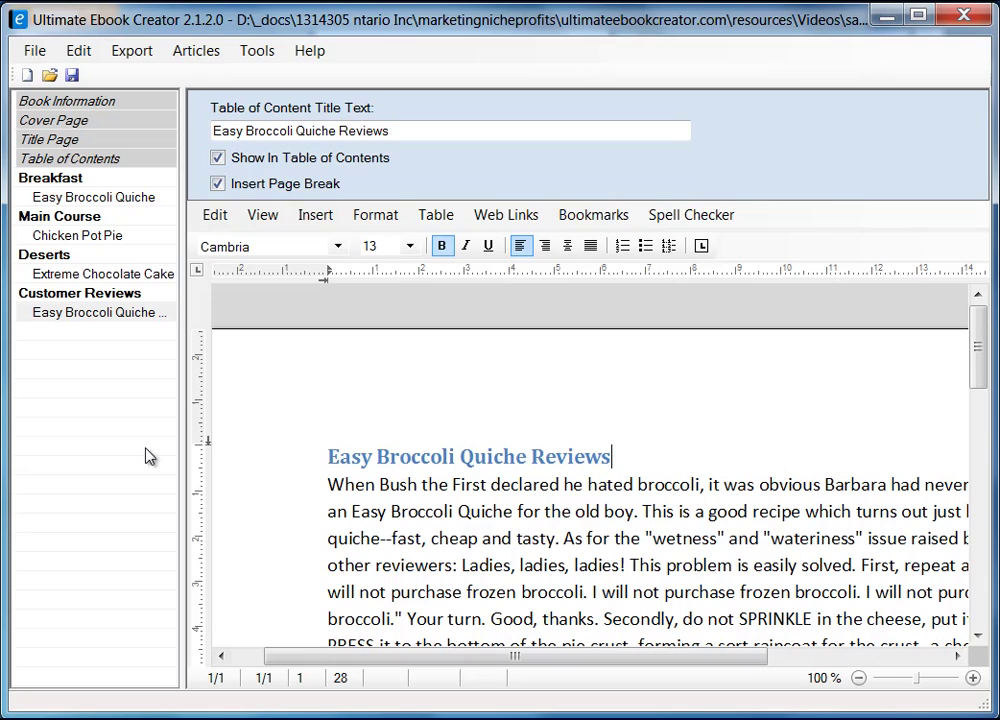
scroll(476, 497, down, 2)
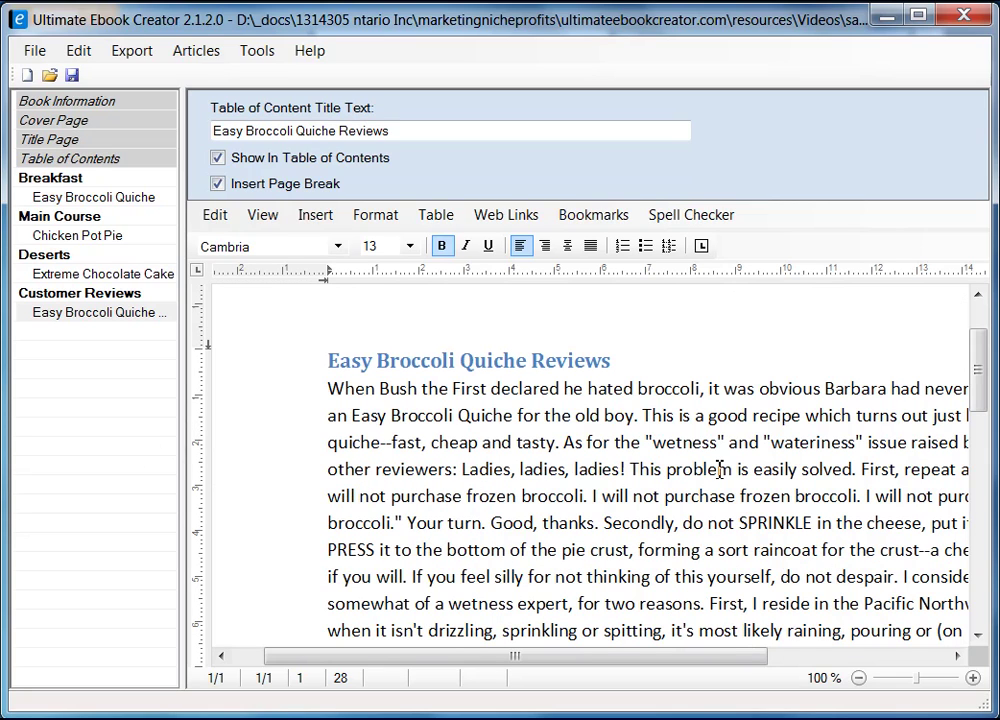
key(Return)
key(Down)
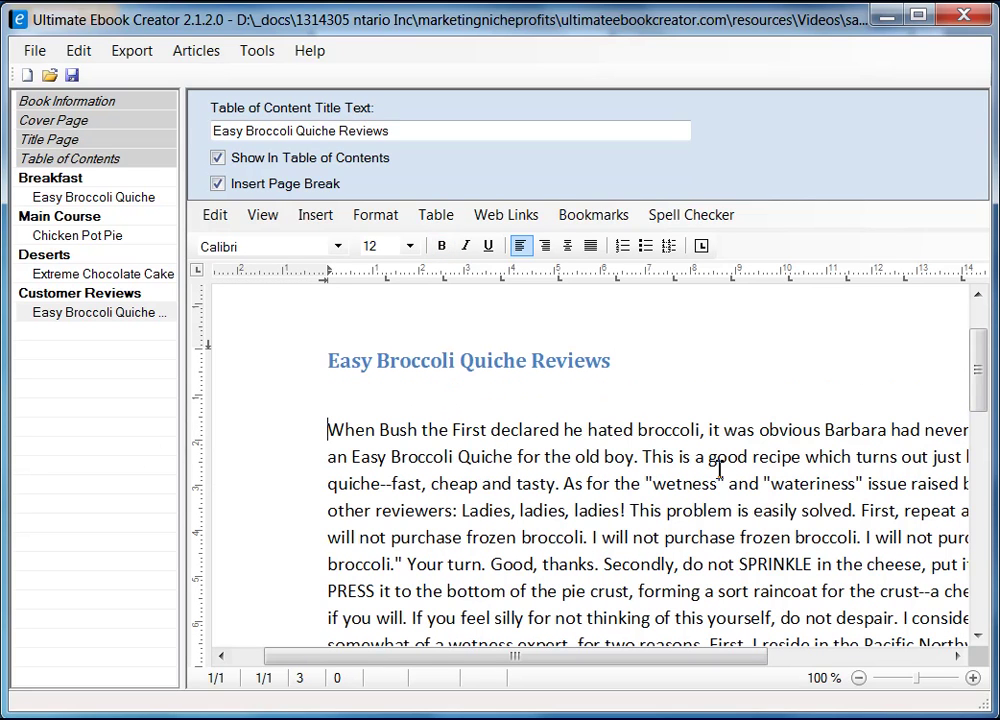
scroll(465, 485, down, 4)
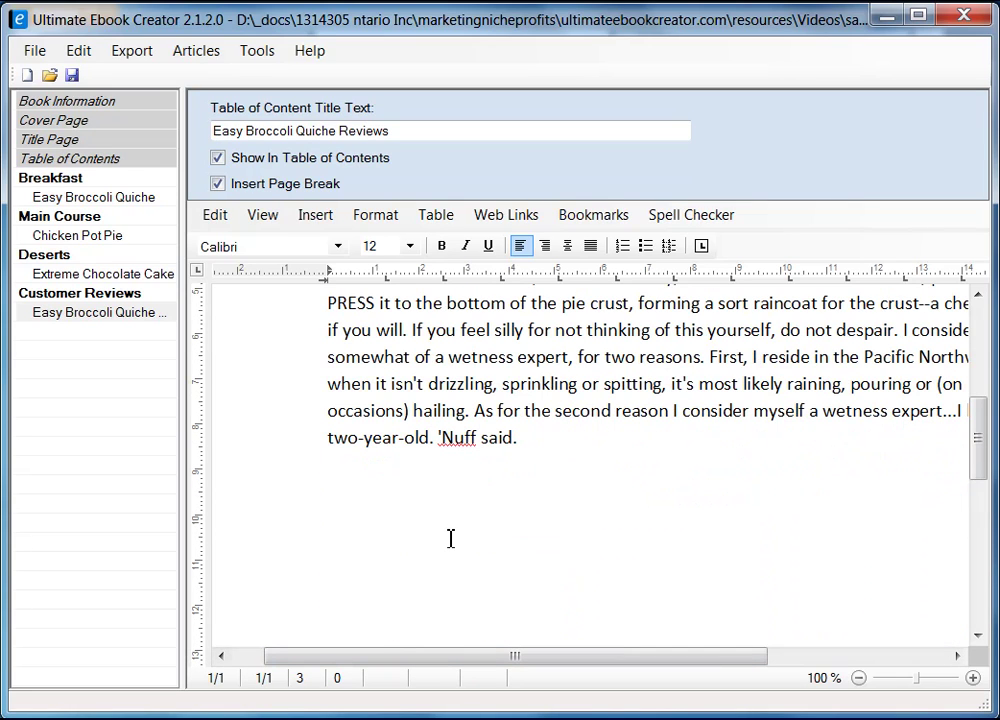
click(450, 526)
key(ctrl+Return)
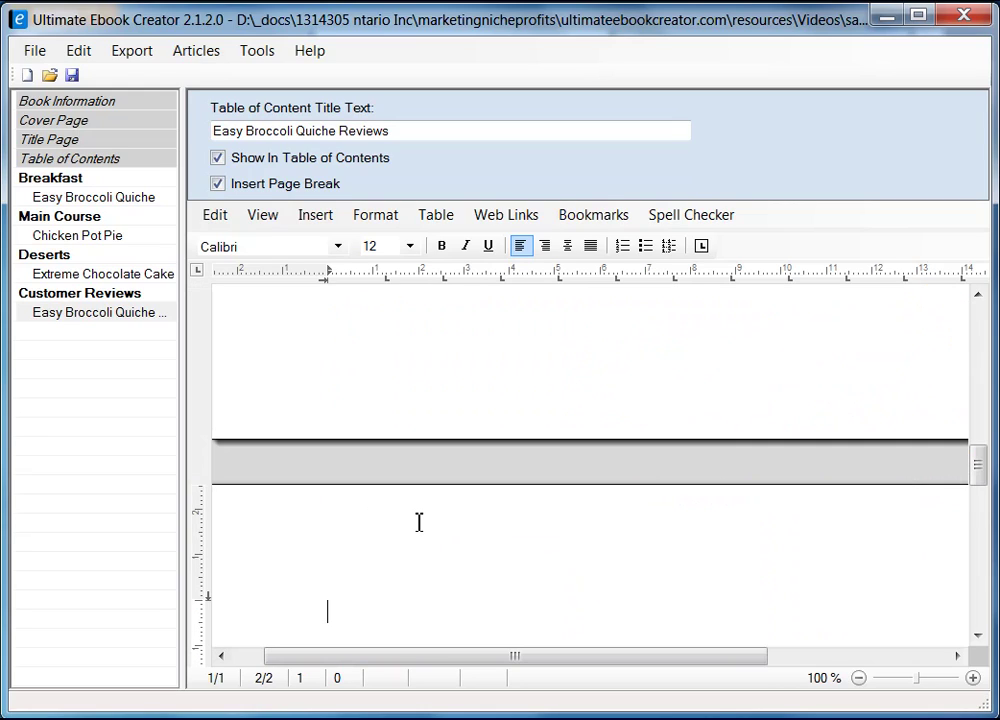
- Type the second reviewer's name on the first line of page 2
drag(511, 654, 395, 672)
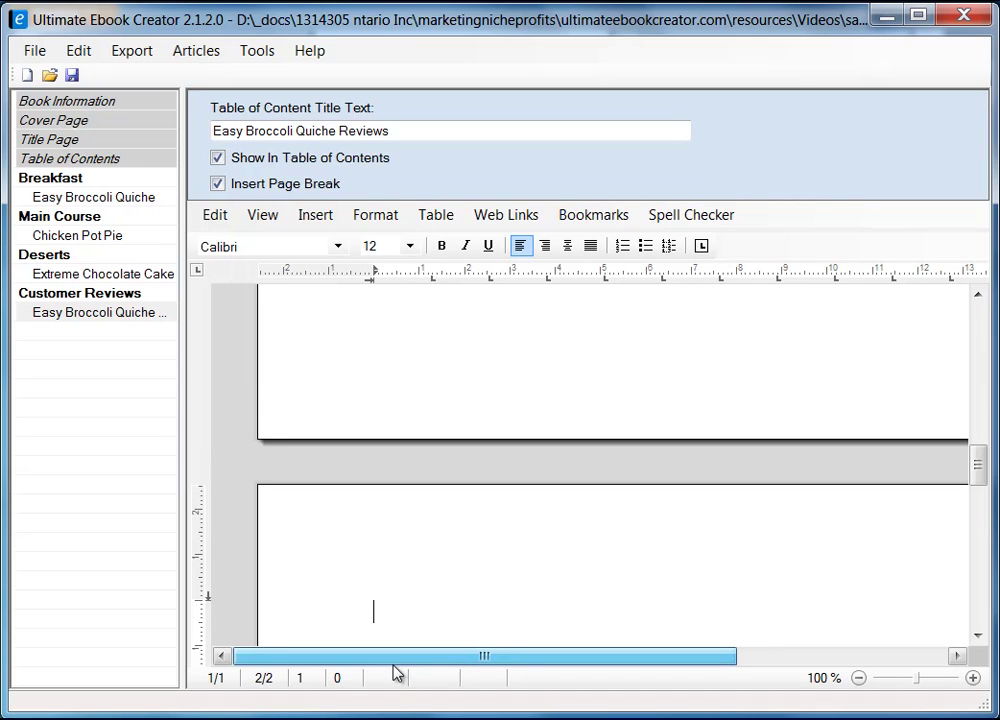
mouse_move(980, 483)
mouse_down()
mouse_move(982, 397)
mouse_move(996, 490)
mouse_up()
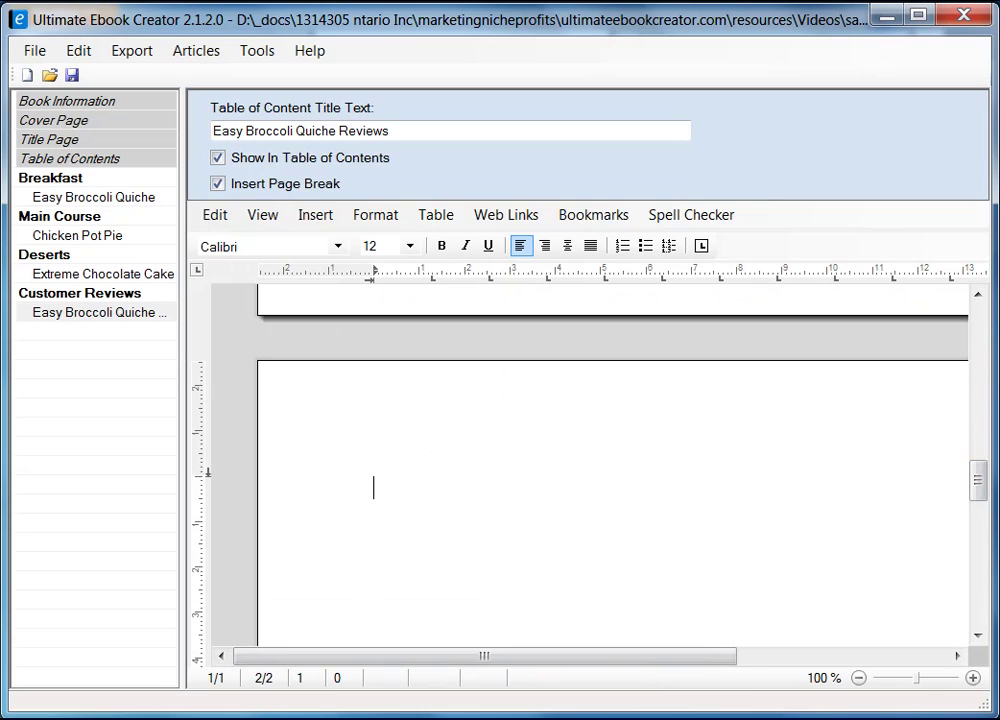
click(410, 482)
text(bi Chef)
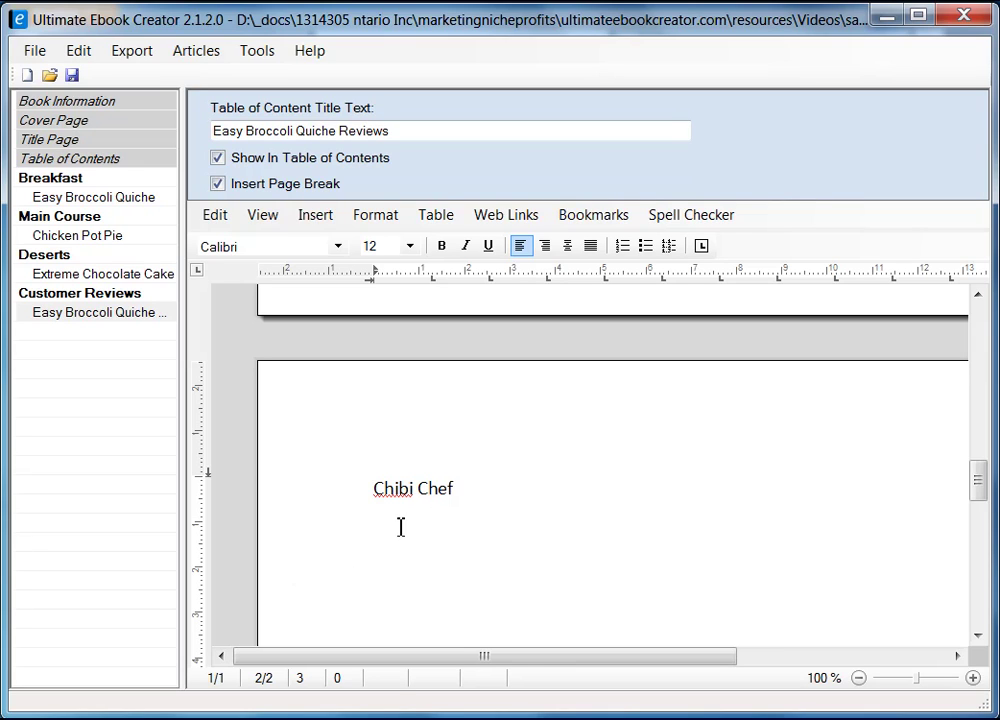
- Paste the second review as formatted text beneath the name and bold the name
right_click(399, 538)
mouse_move(530, 602)
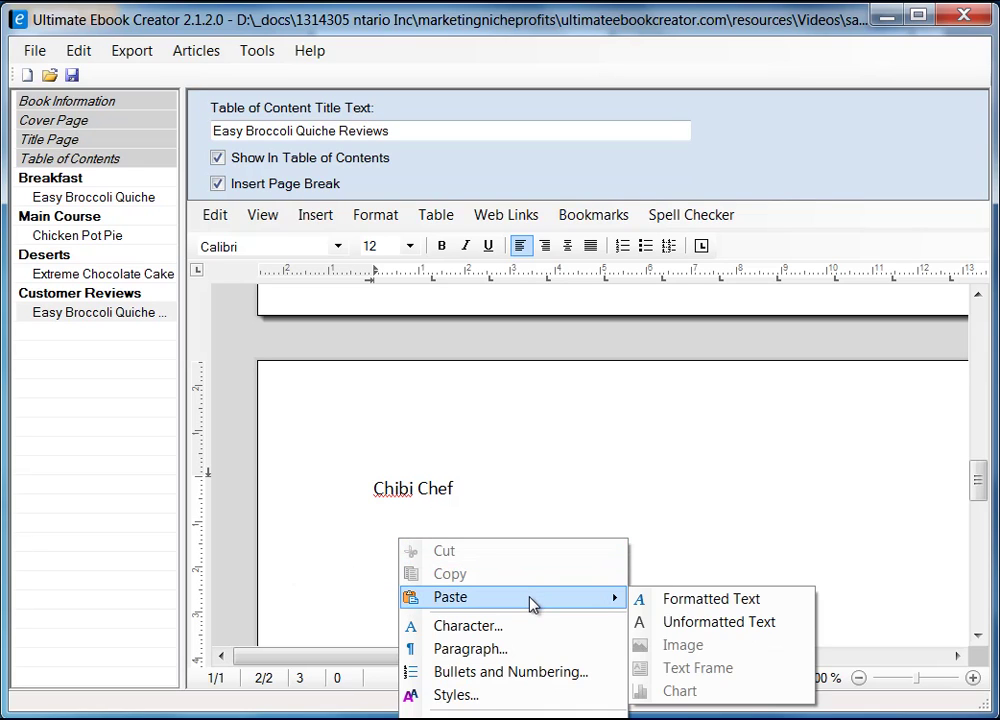
click(768, 623)
click(350, 430)
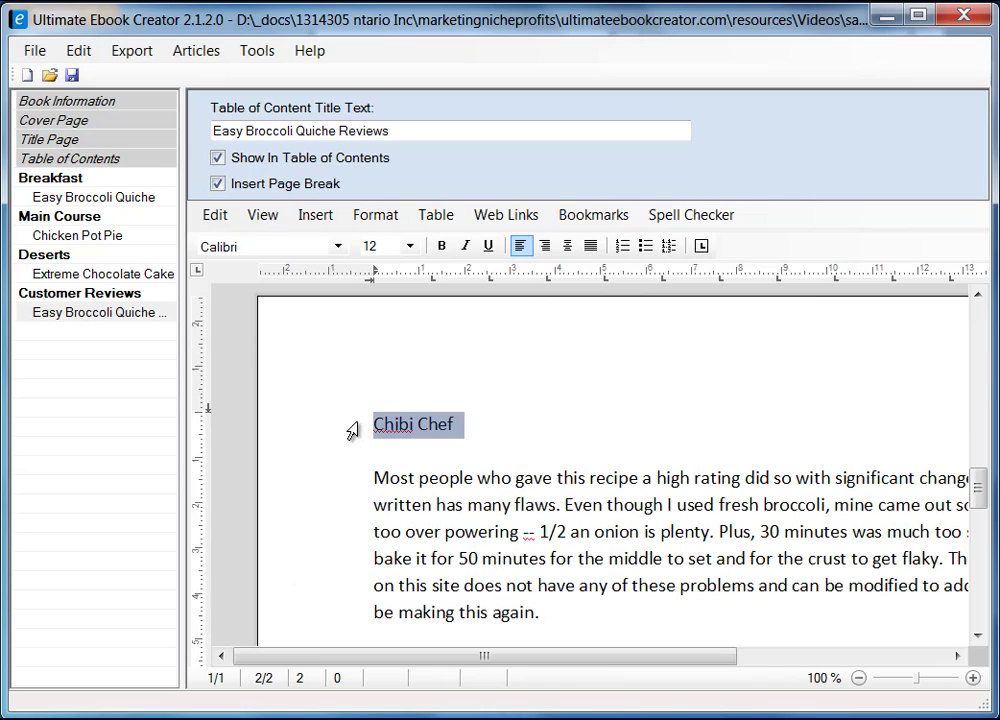
click(444, 250)
click(645, 440)
- Move the caret back to the line under the reviews heading
scroll(608, 541, up, 1)
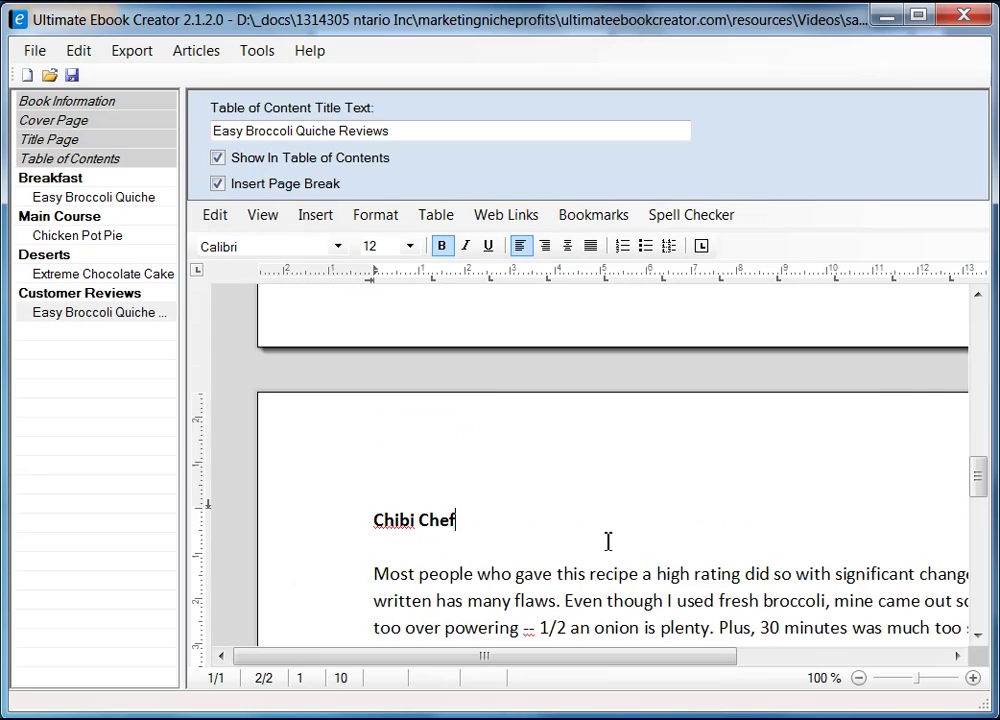
scroll(608, 541, up, 10)
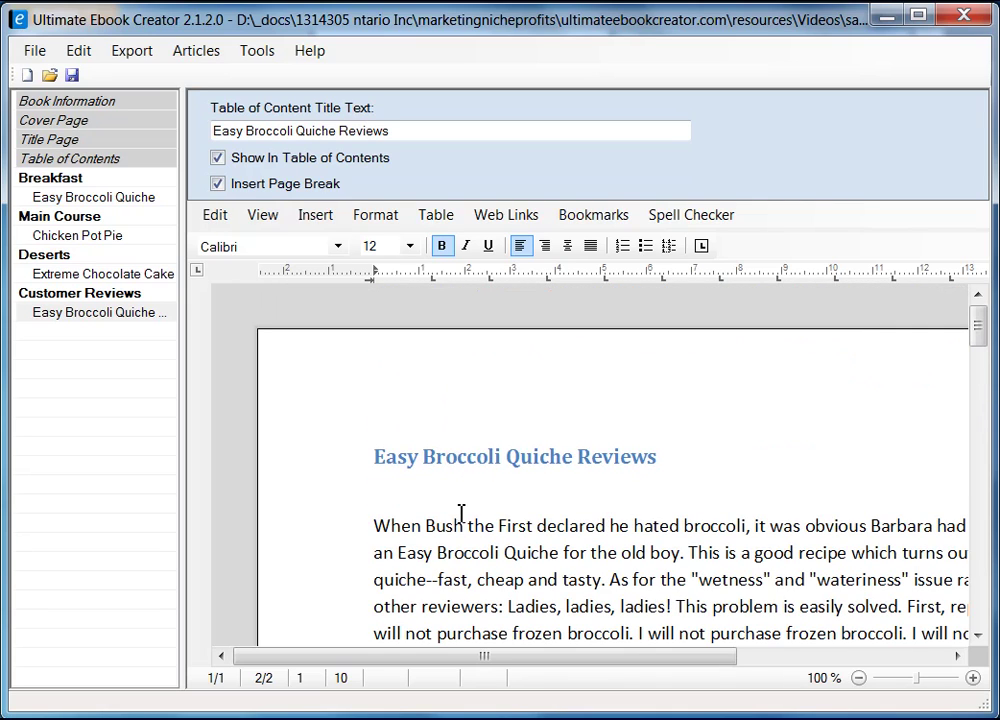
click(461, 513)
scroll(547, 538, down, 10)
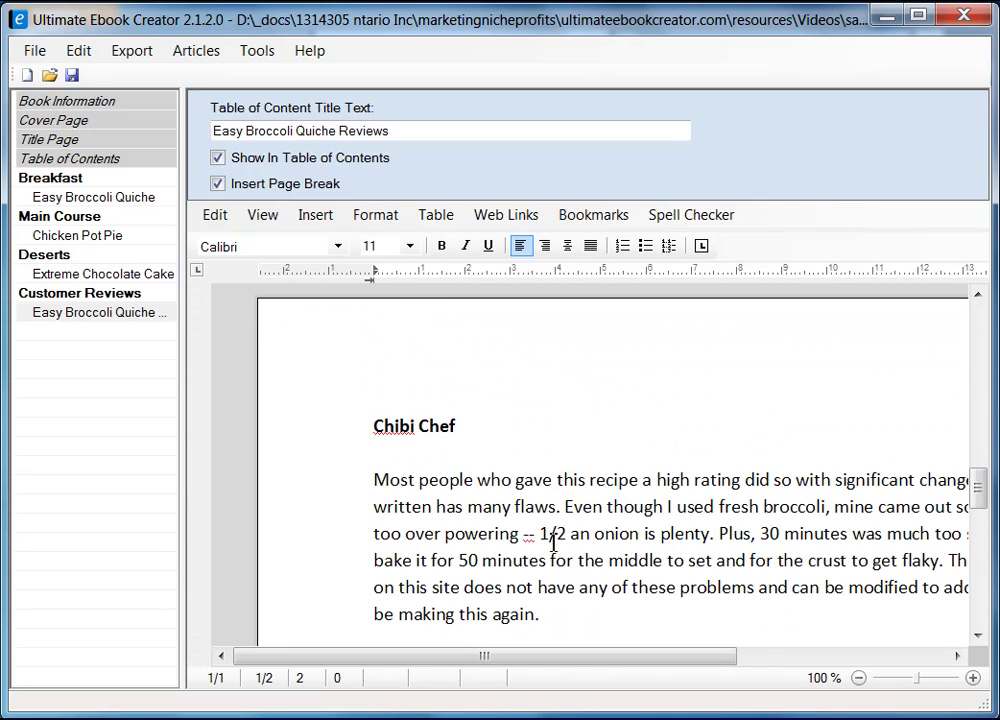
scroll(553, 541, up, 5)
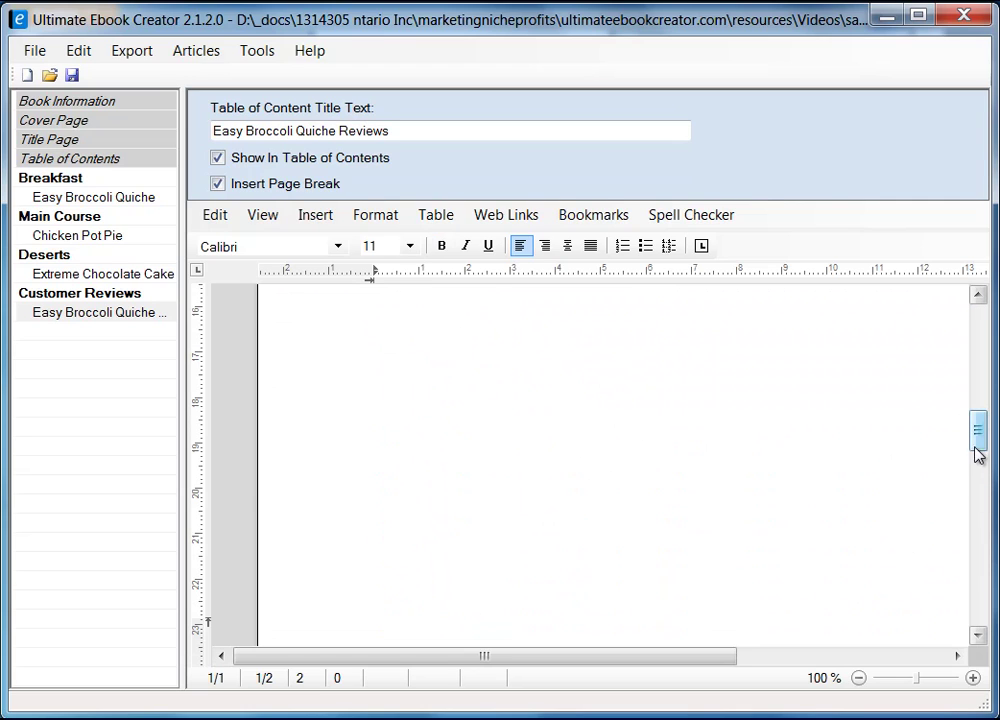
mouse_move(980, 440)
mouse_down()
mouse_move(977, 350)
mouse_move(968, 585)
mouse_move(971, 438)
mouse_up()
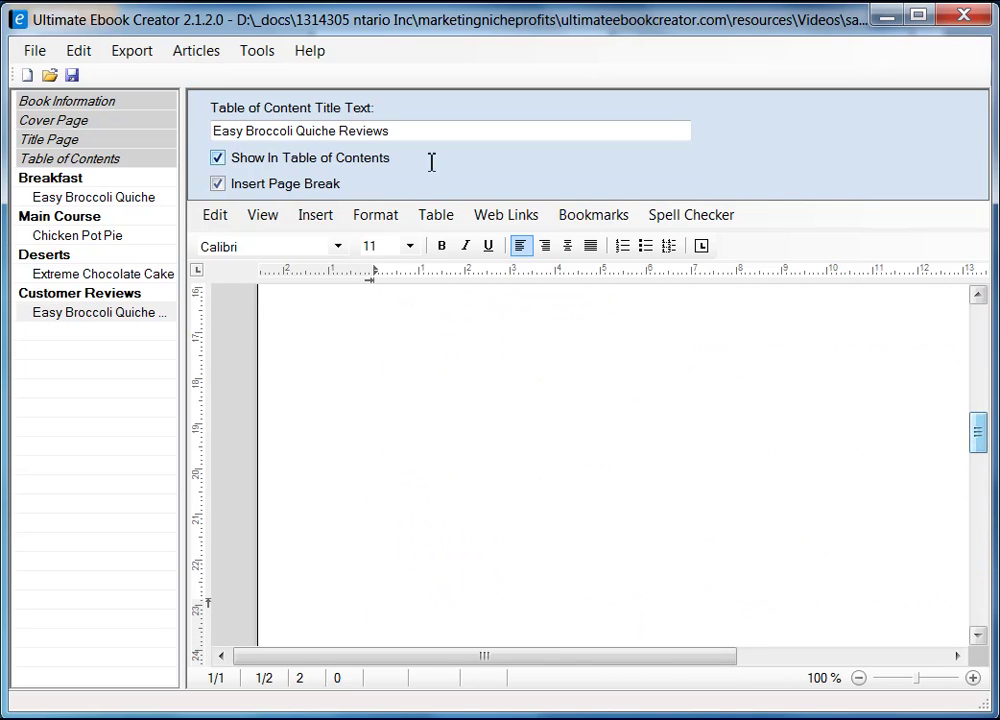
- Turn off Page Layout in the View menu so both reviews flow continuously
click(268, 217)
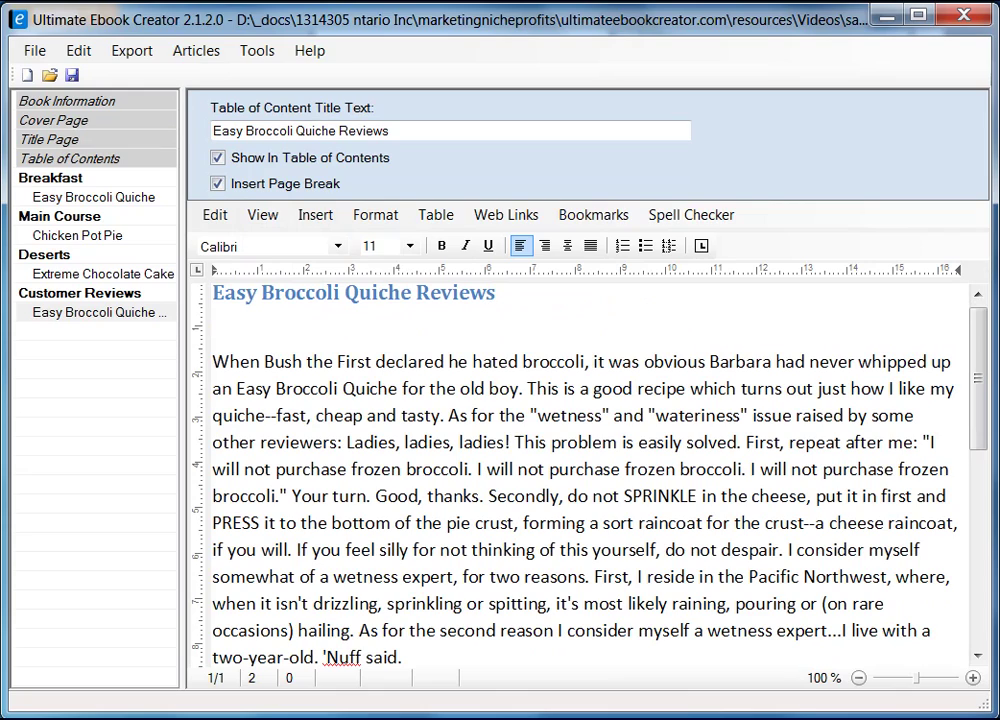
scroll(978, 380, down, 4)
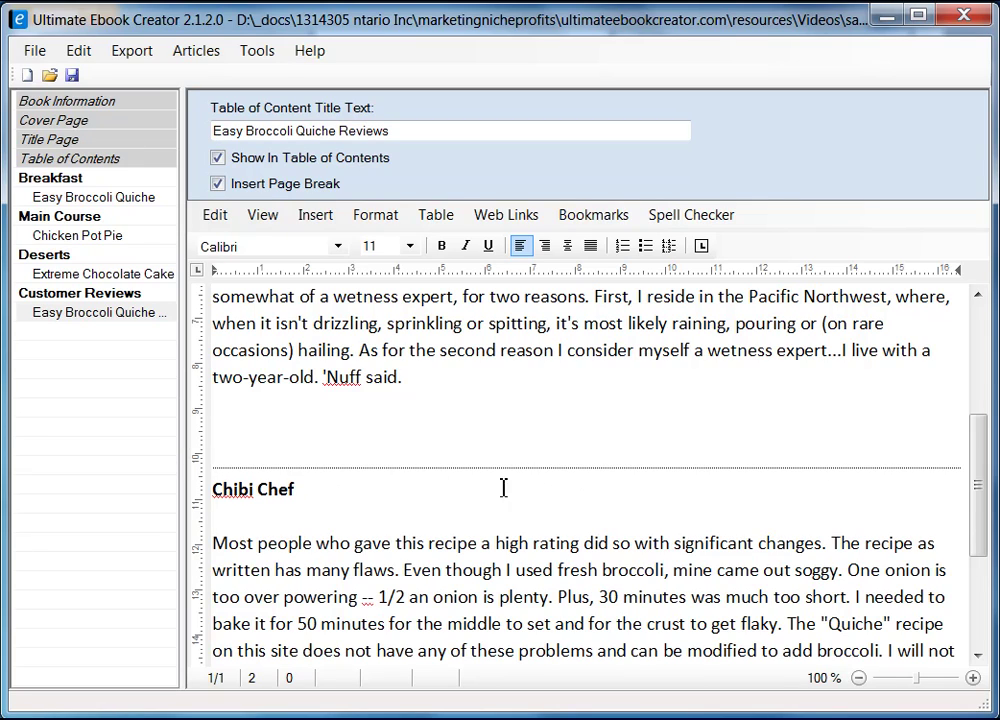
scroll(685, 475, up, 5)
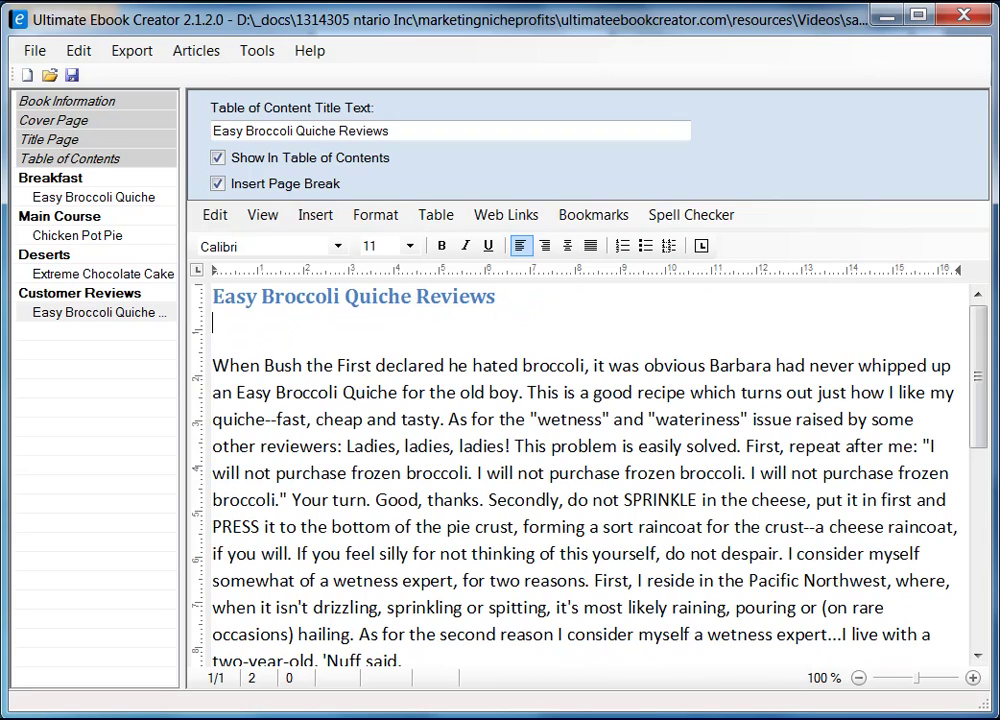
- Type the first reviewer's name on its own line above the first review and make it bold
key(Down)
key(Right)
key(Right)
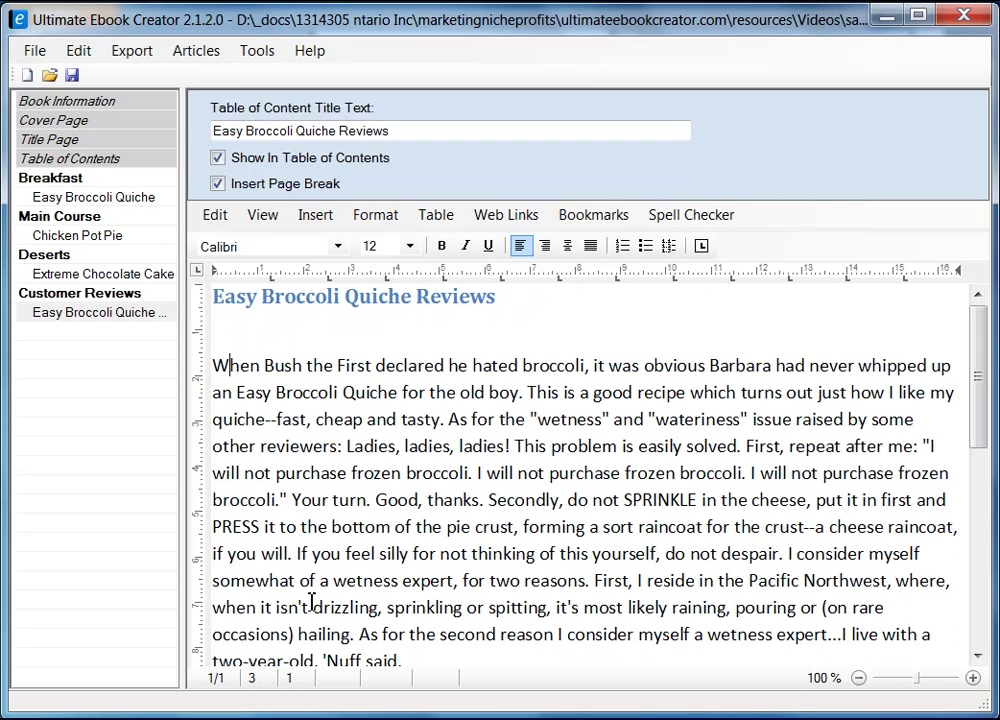
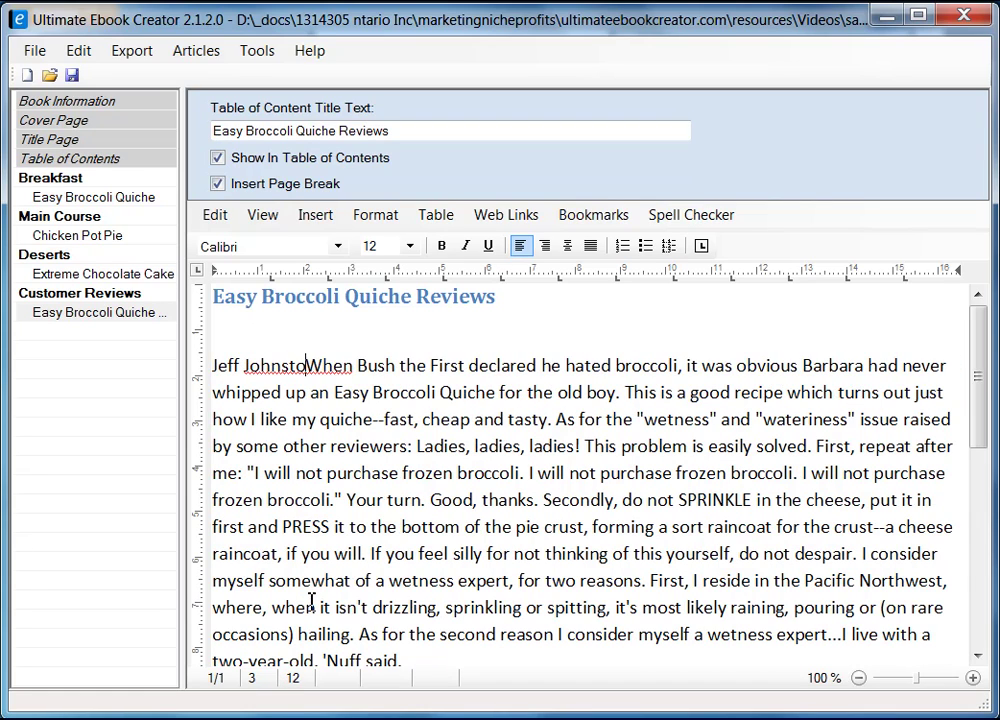
key(Return)
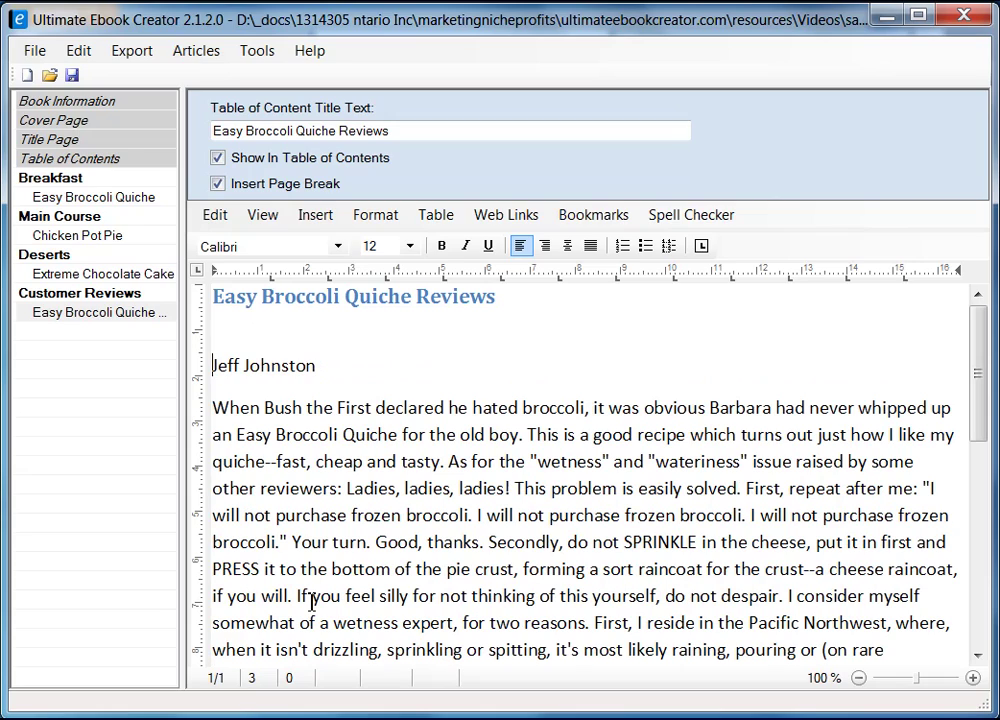
key(shift+End)
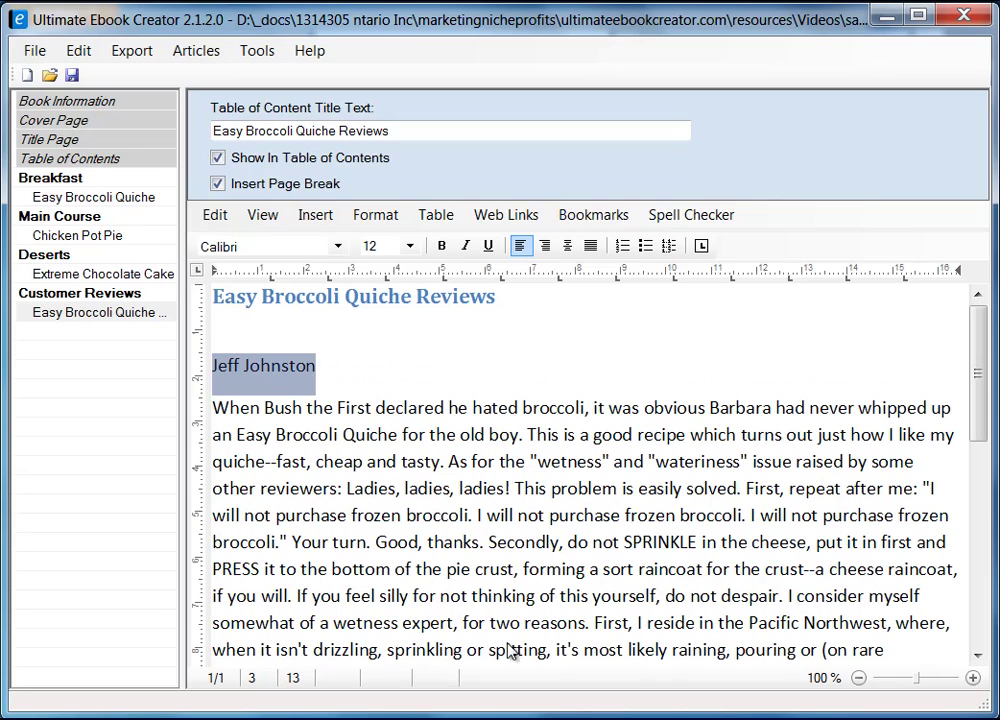
click(441, 245)
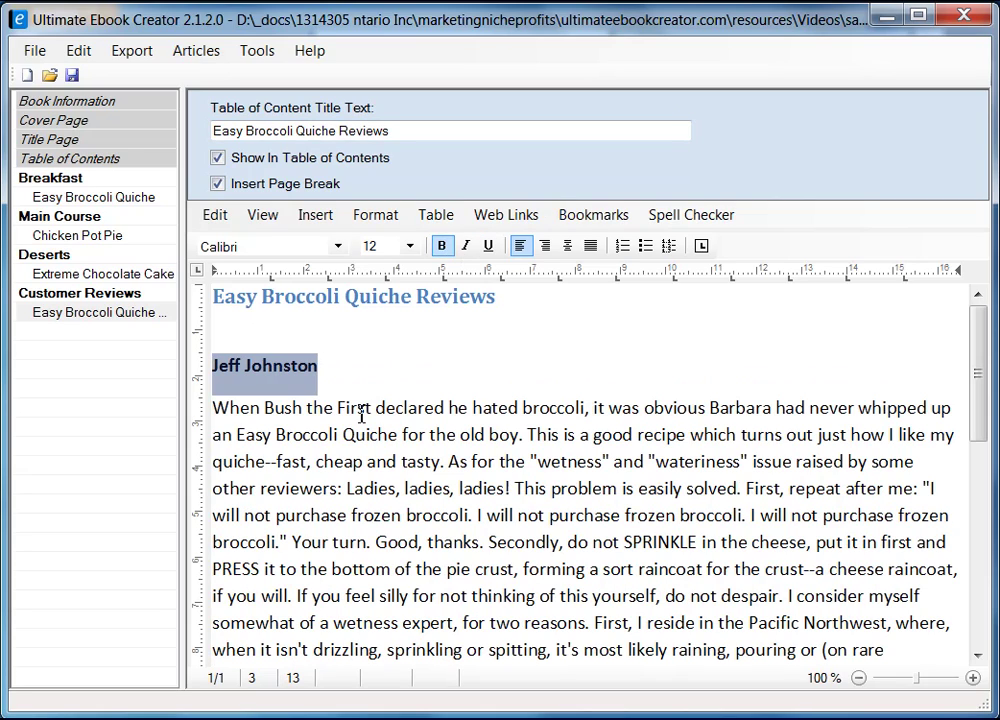
key(End)
- Save the project as prabha_recipe_book.uec and dismiss the confirmation
scroll(430, 418, down, 4)
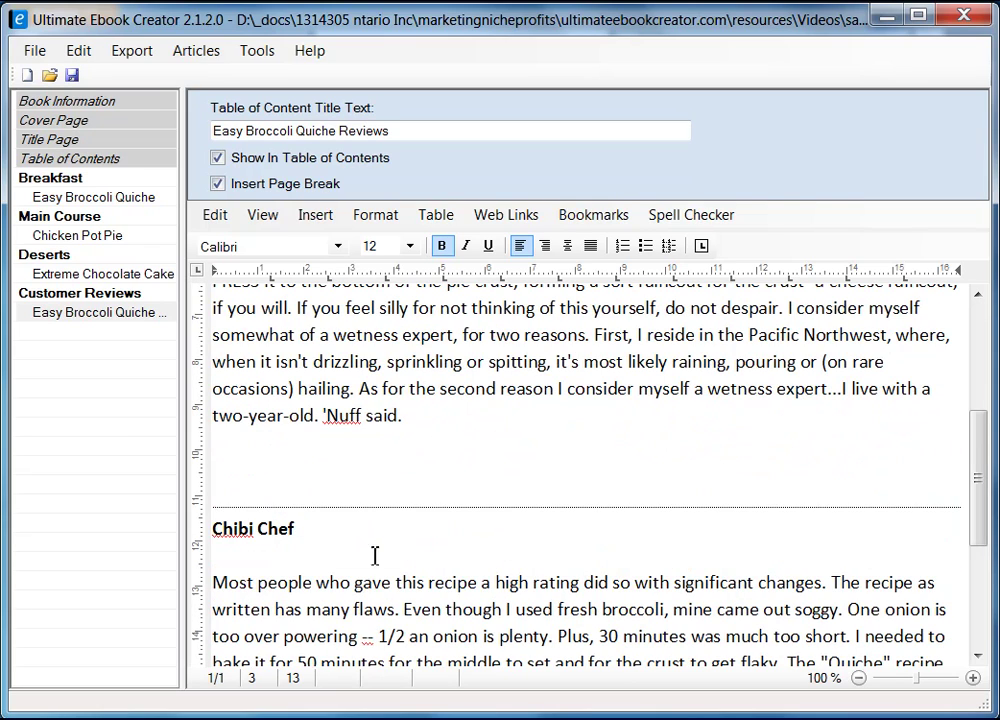
scroll(411, 558, down, 3)
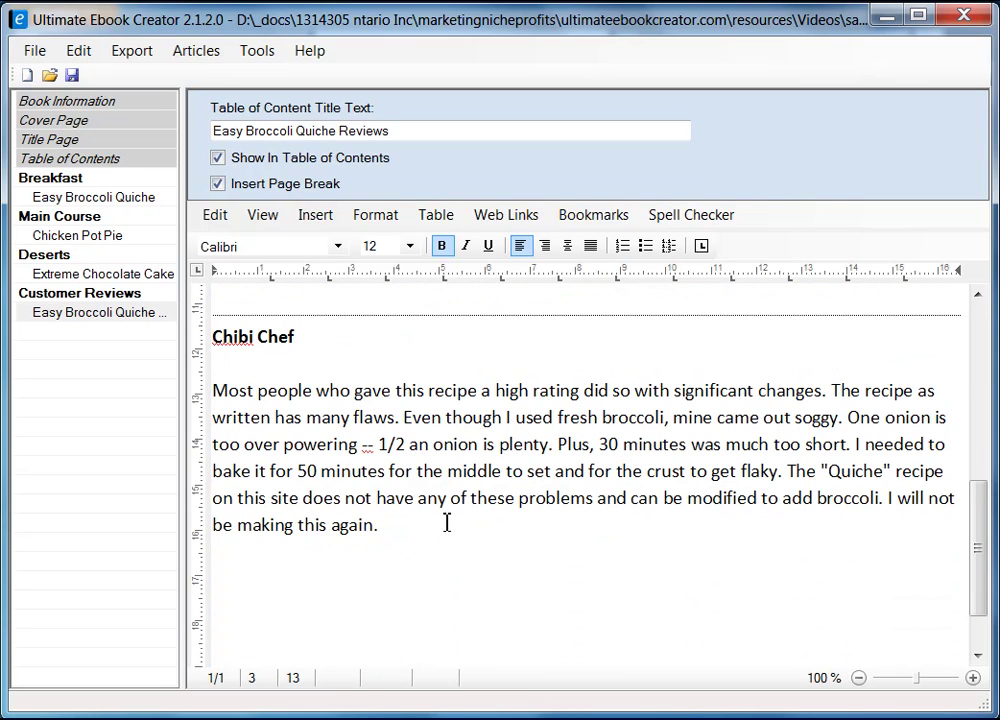
click(365, 572)
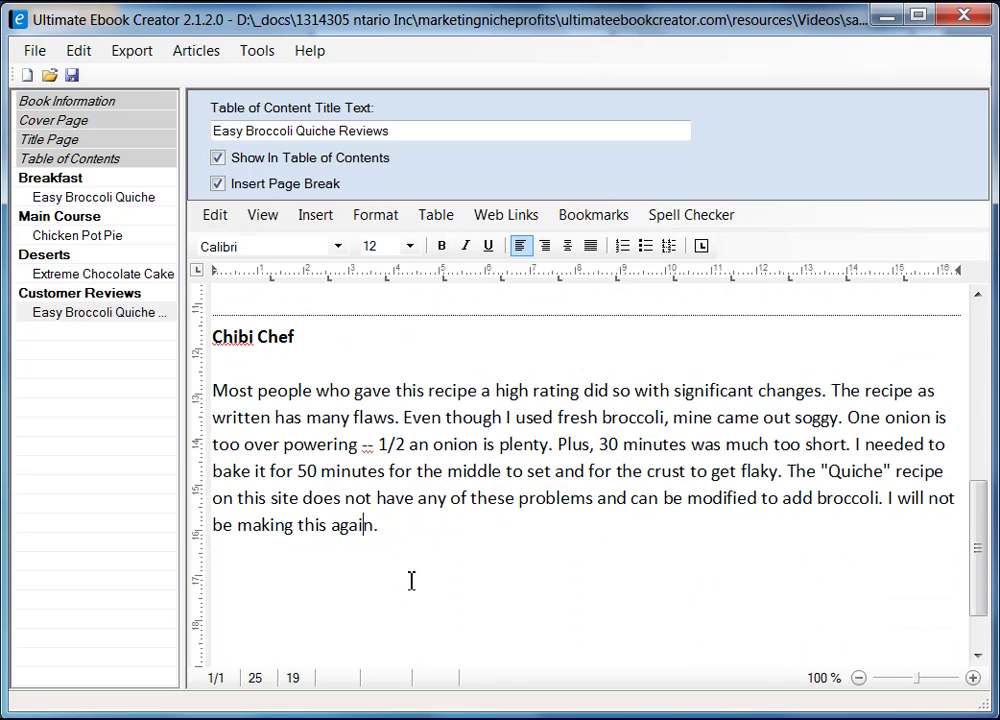
click(418, 553)
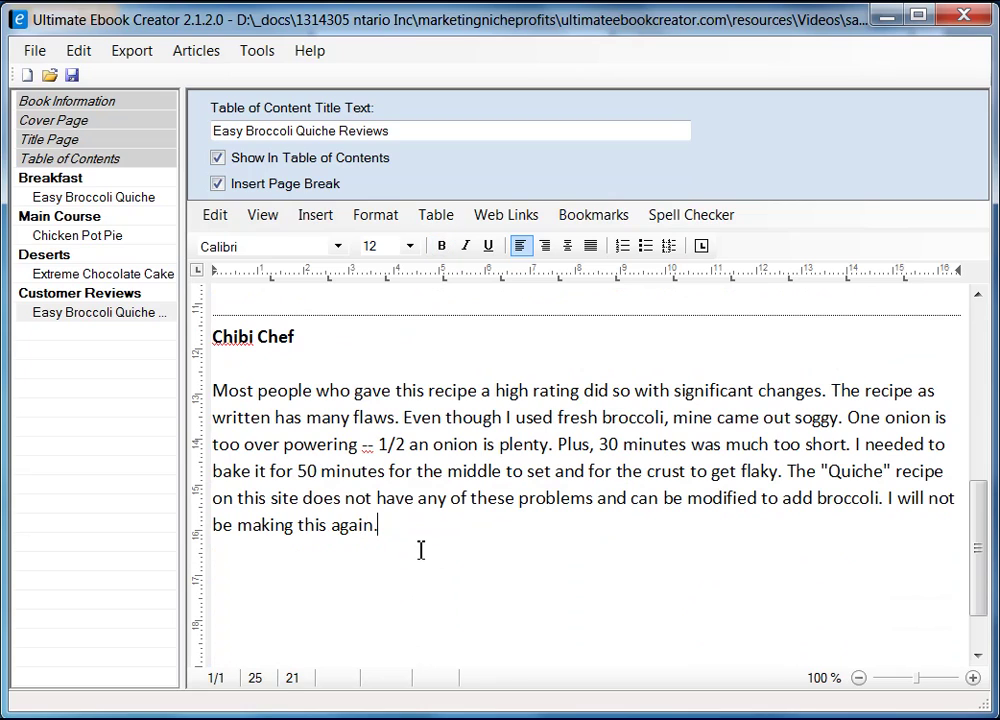
click(72, 76)
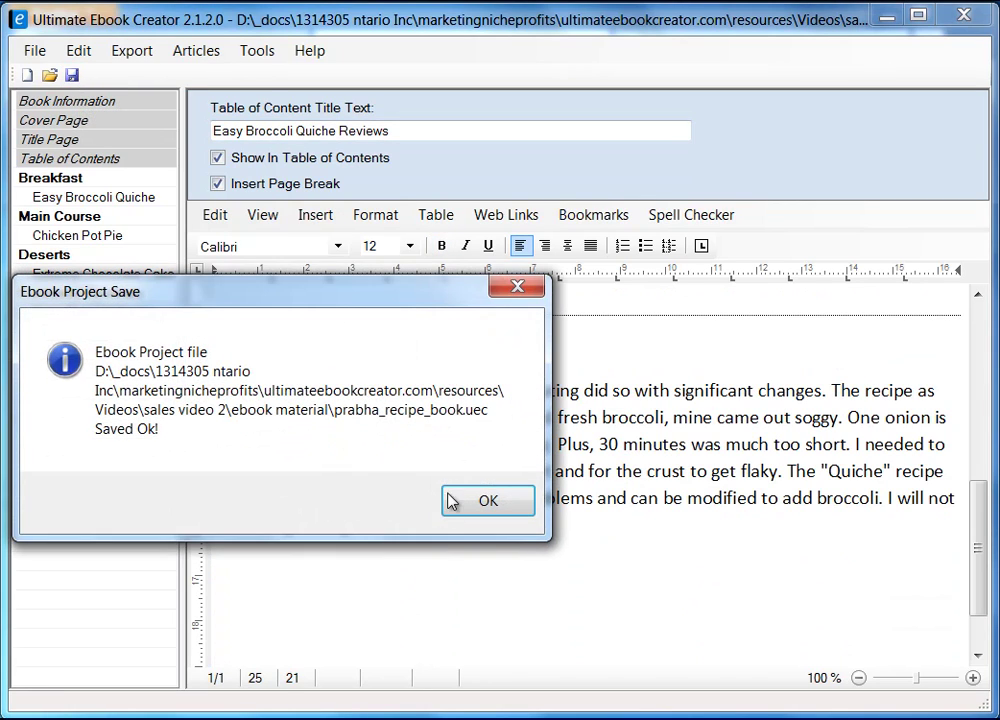
click(494, 505)
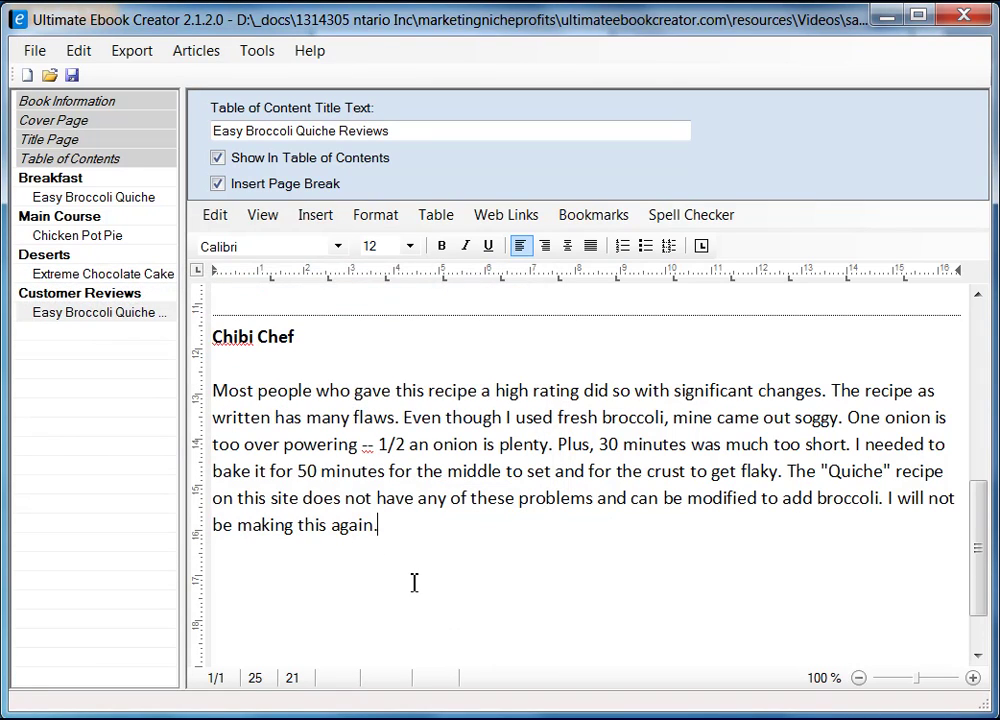
scroll(422, 575, up, 2)
- Type 'Return ...' on the blank line after the first review
scroll(422, 575, up, 1)
click(314, 567)
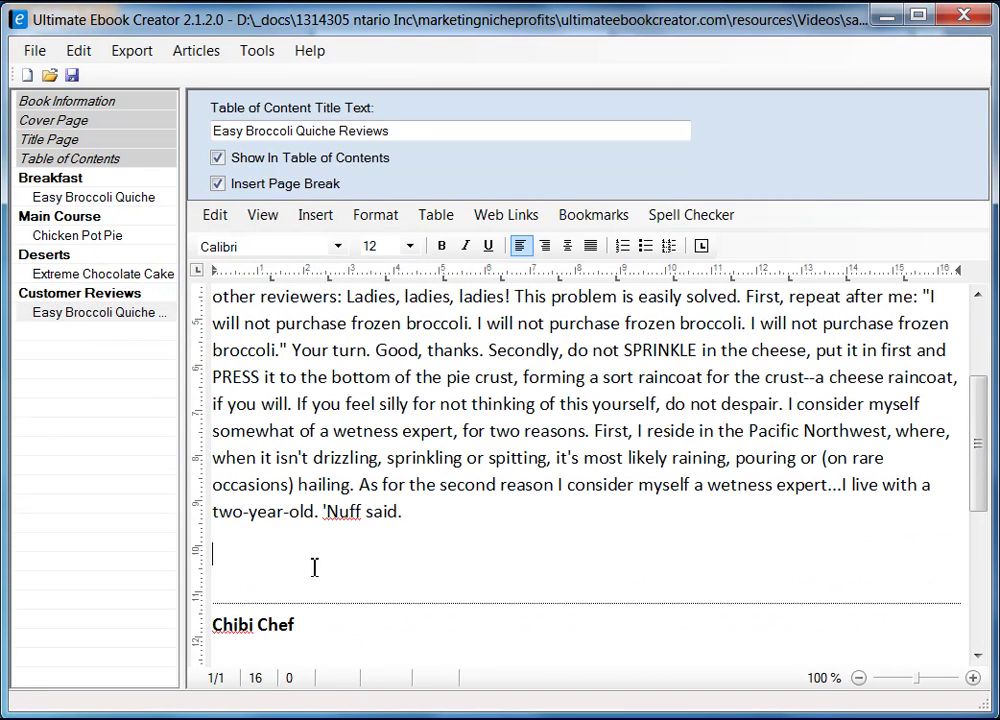
text(return)
key(Delete)
text(Return)
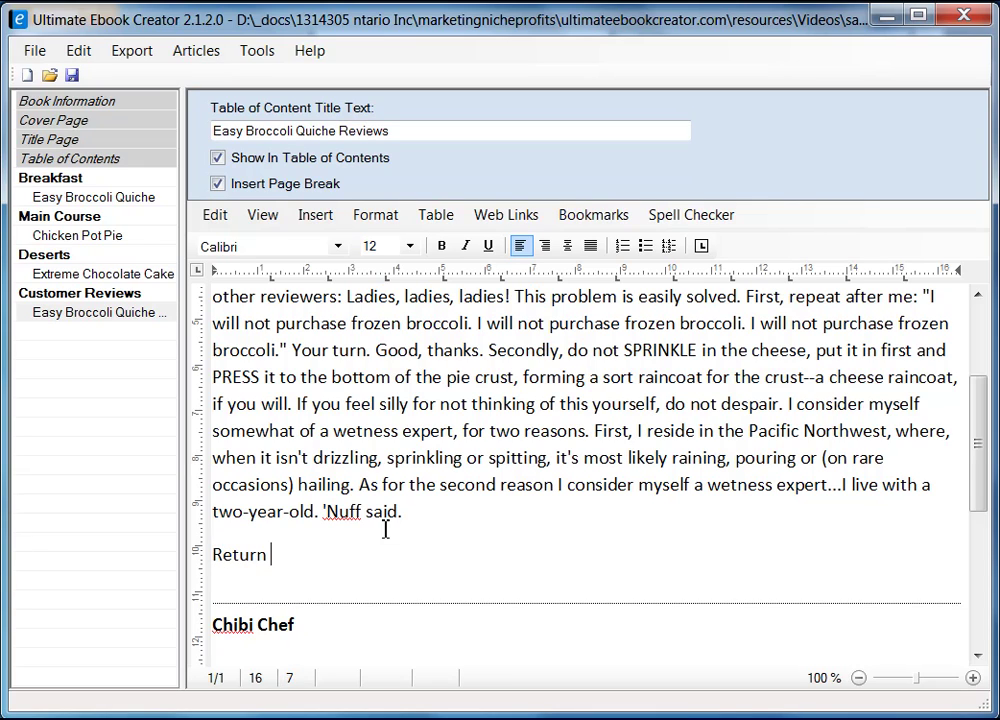
text( ...)
key(shift+Left)
key(shift+Left)
key(shift+Left)
key(shift+Left)
key(shift+Left)
key(shift+Left)
key(shift+Left)
key(shift+Left)
key(shift+Left)
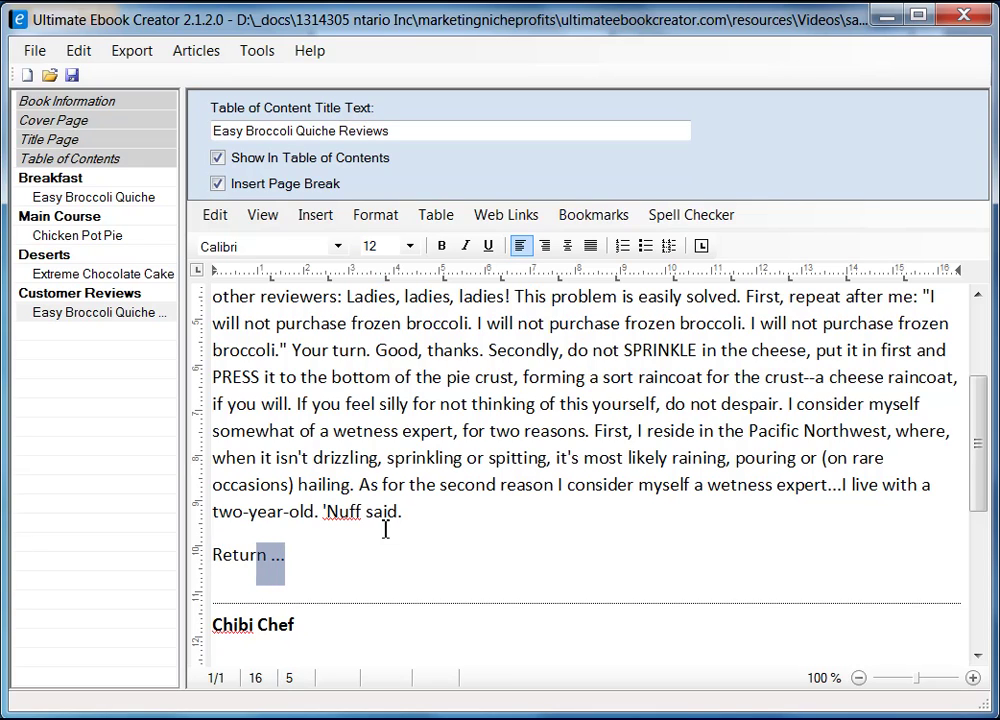
- Add a 'Return ...' line below the last review
scroll(362, 476, down, 5)
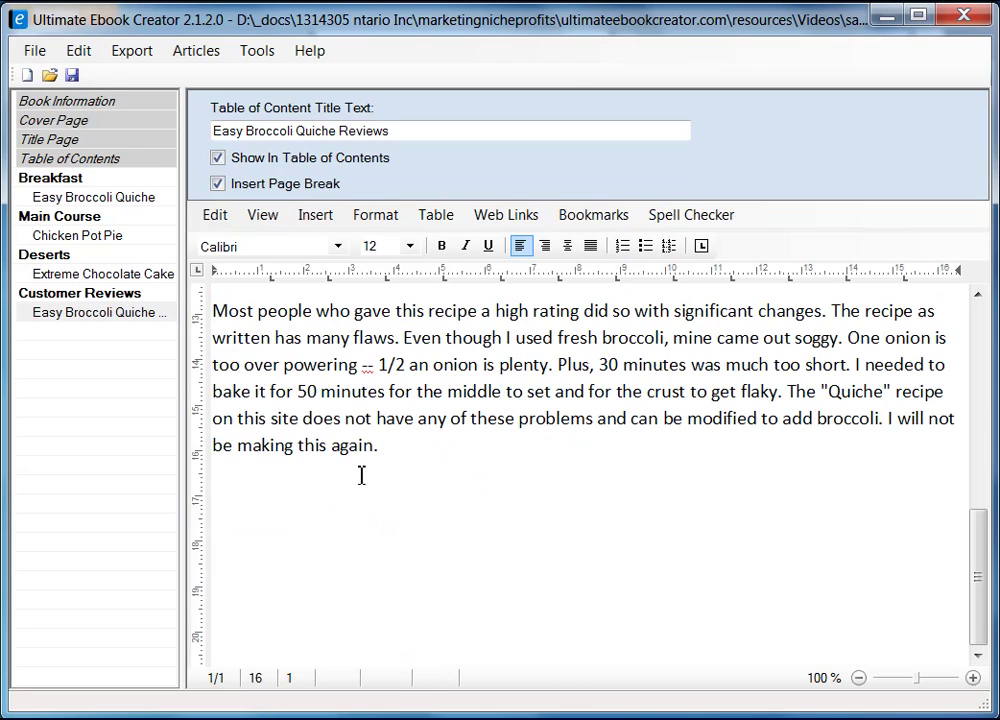
click(338, 523)
key(Return)
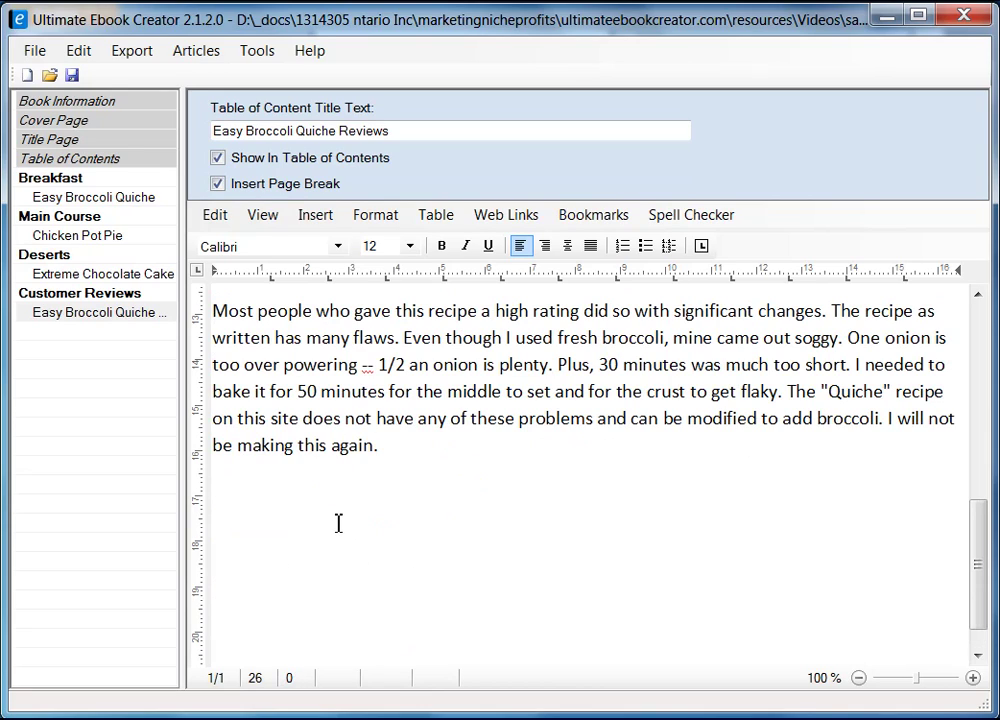
text(Return ...)
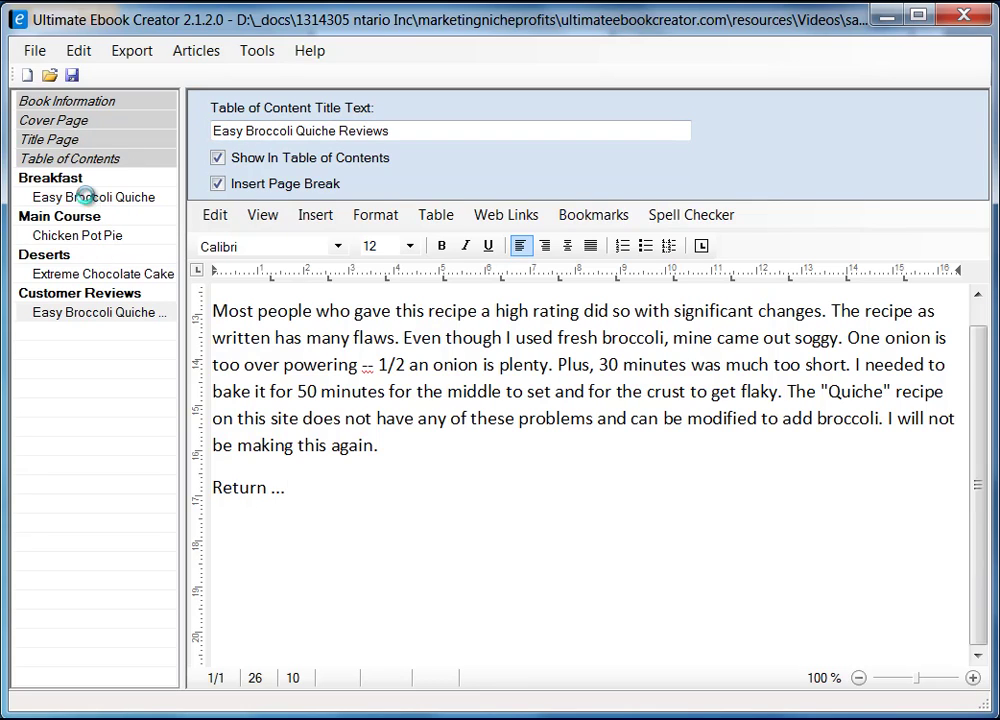
- Type 'Read customer reviews ...' after the Easy Broccoli Quiche recipe's last step and select it
click(88, 198)
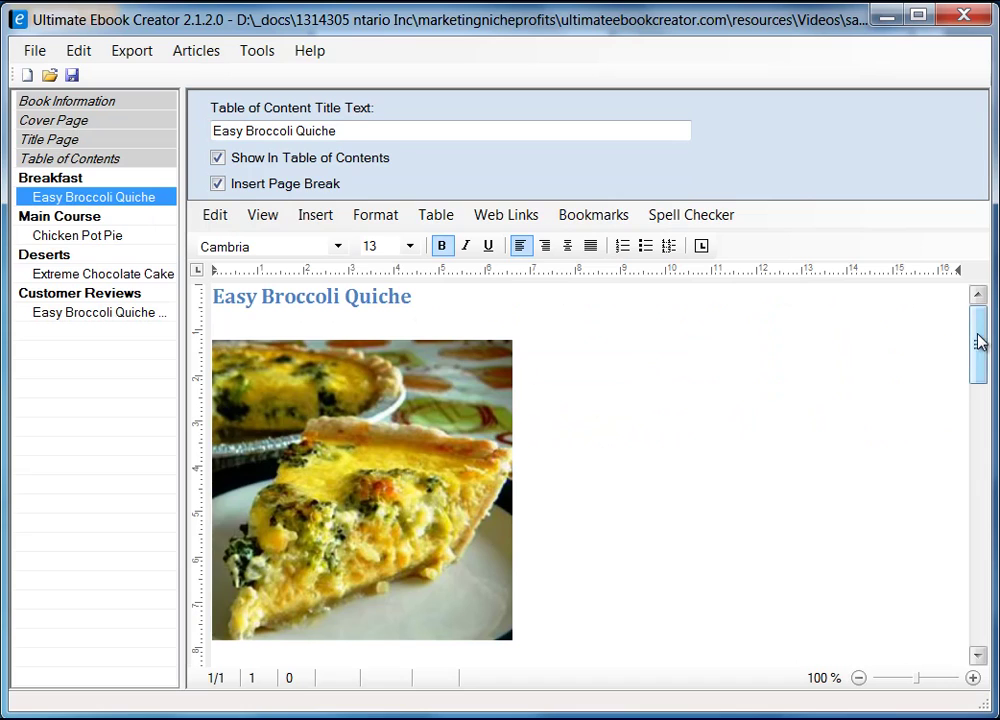
drag(975, 339, 975, 580)
click(337, 467)
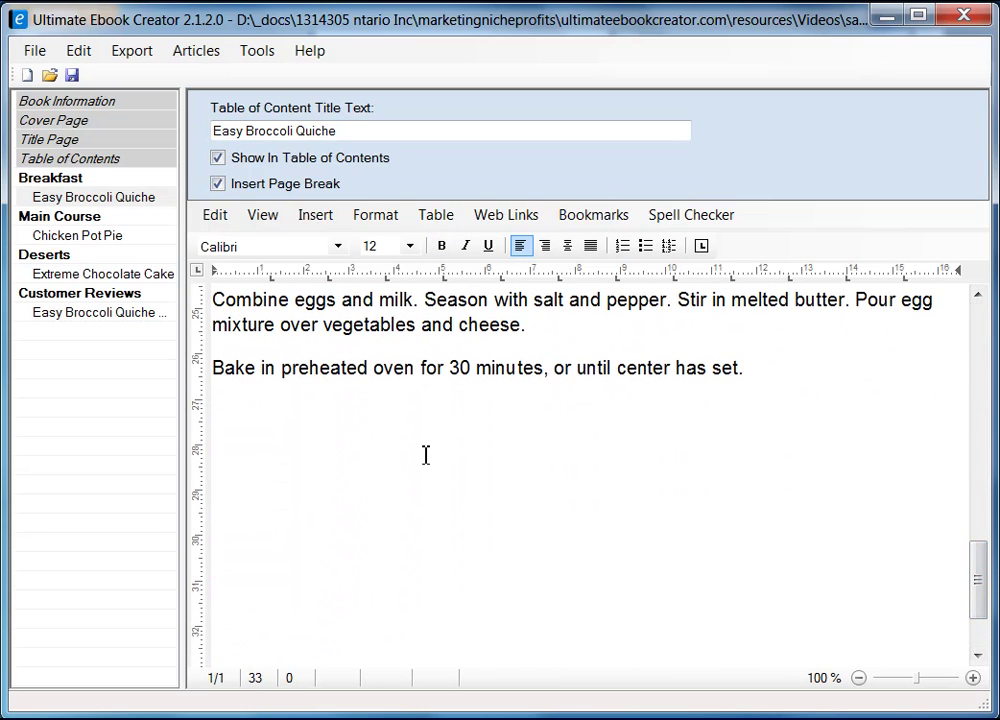
text(Read customer)
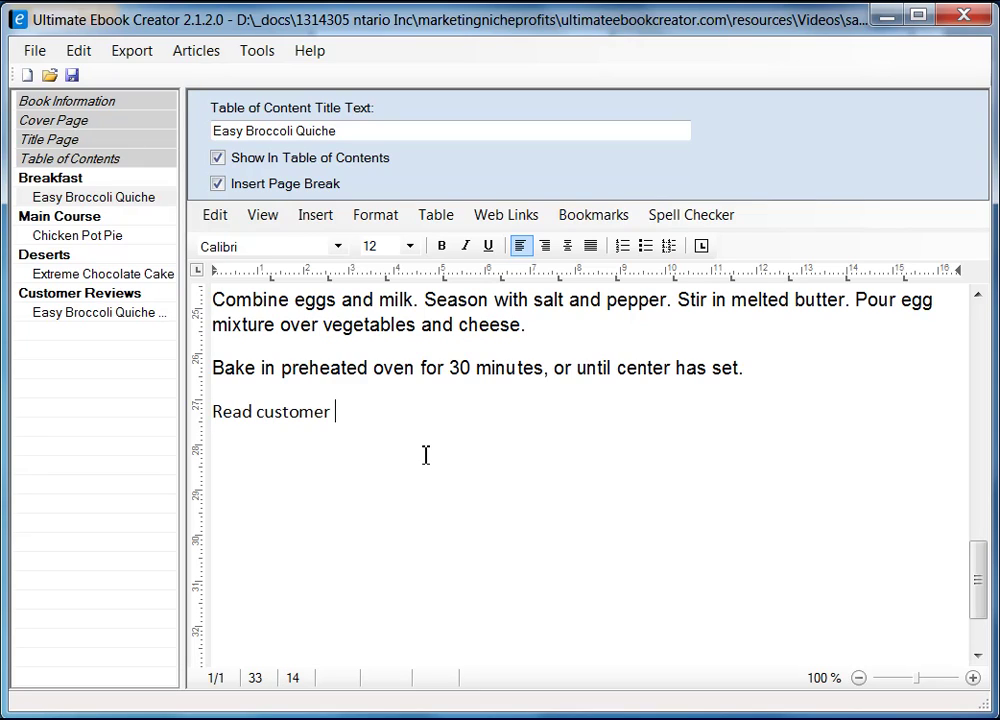
text( reviews ...)
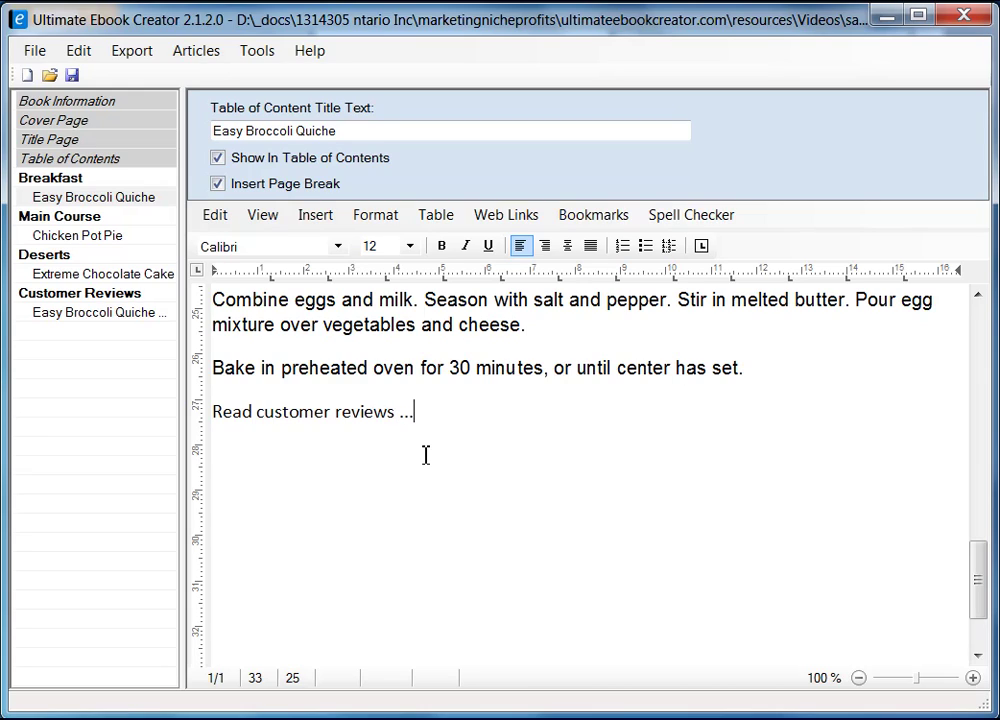
key(shift+Home)
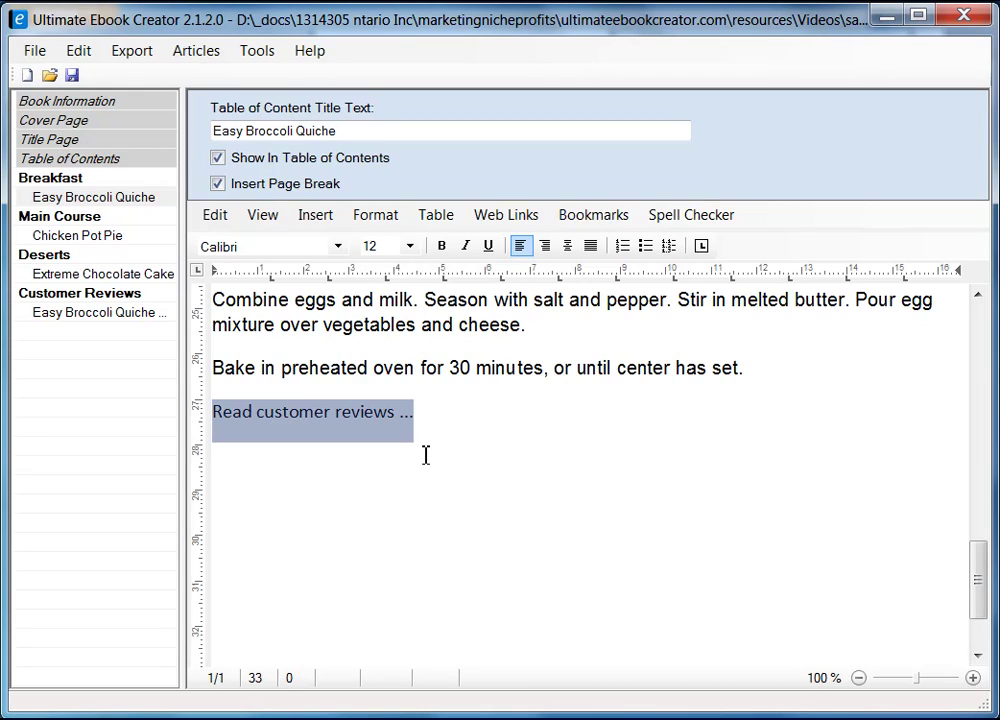
click(425, 455)
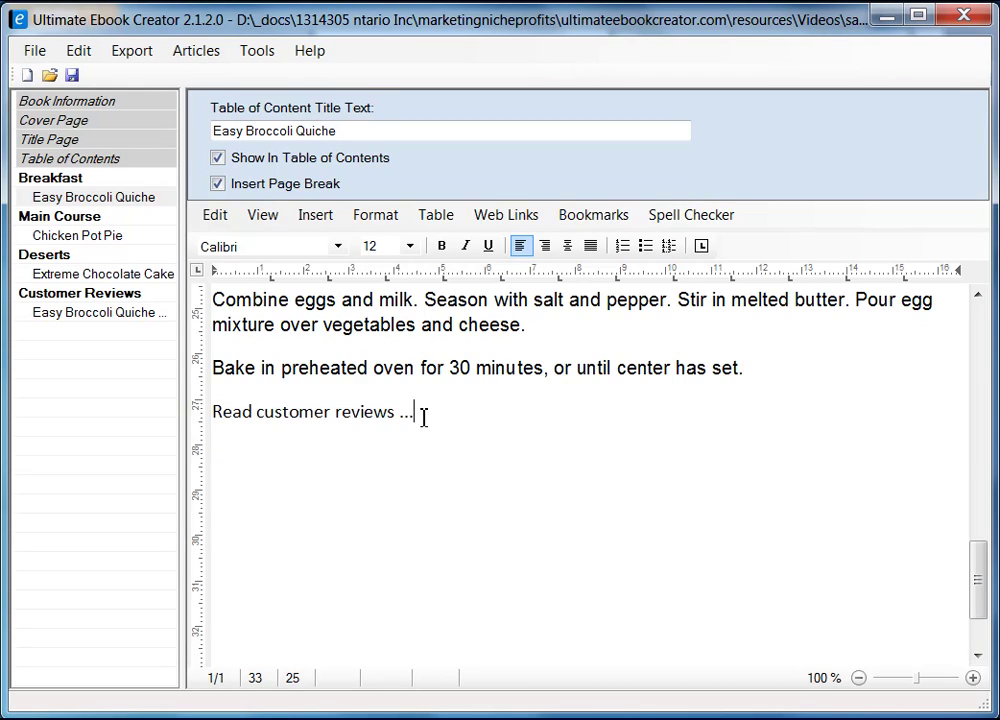
drag(424, 415, 219, 421)
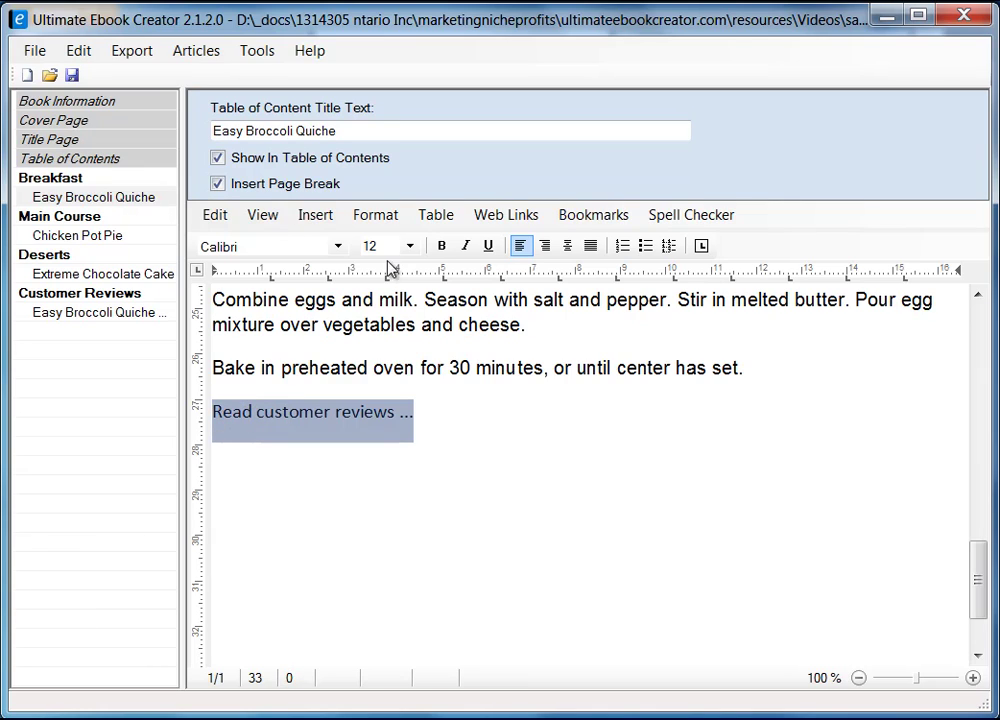
- Link the selected text to the Easy Broccoli Quiche Reviews contents entry via Insert Link to Bookmark
click(600, 228)
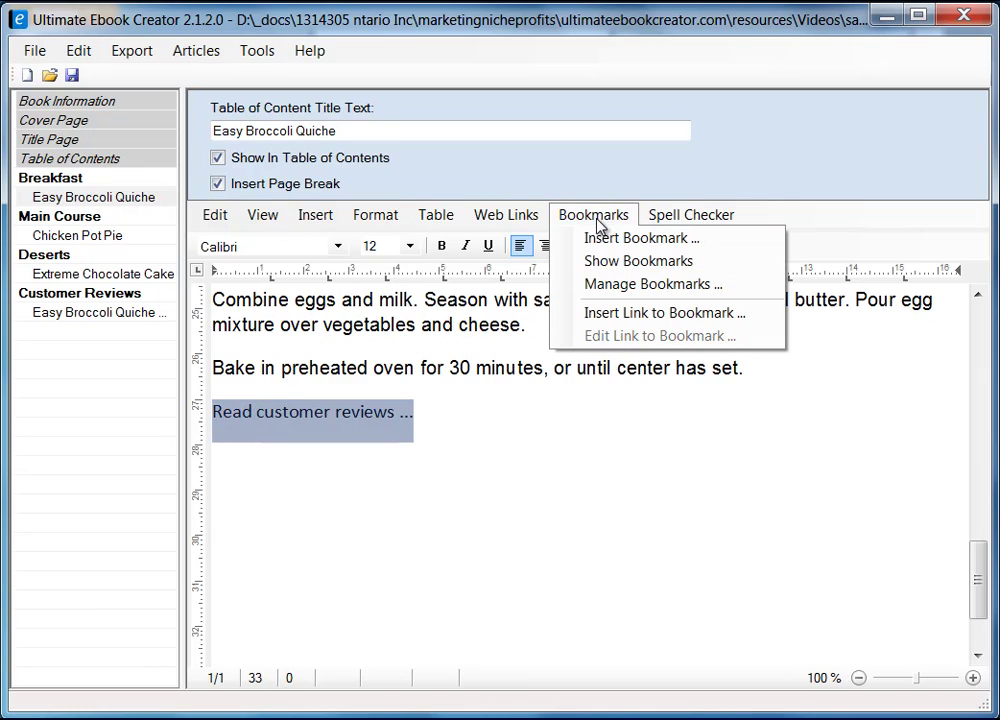
click(683, 314)
drag(473, 147, 463, 182)
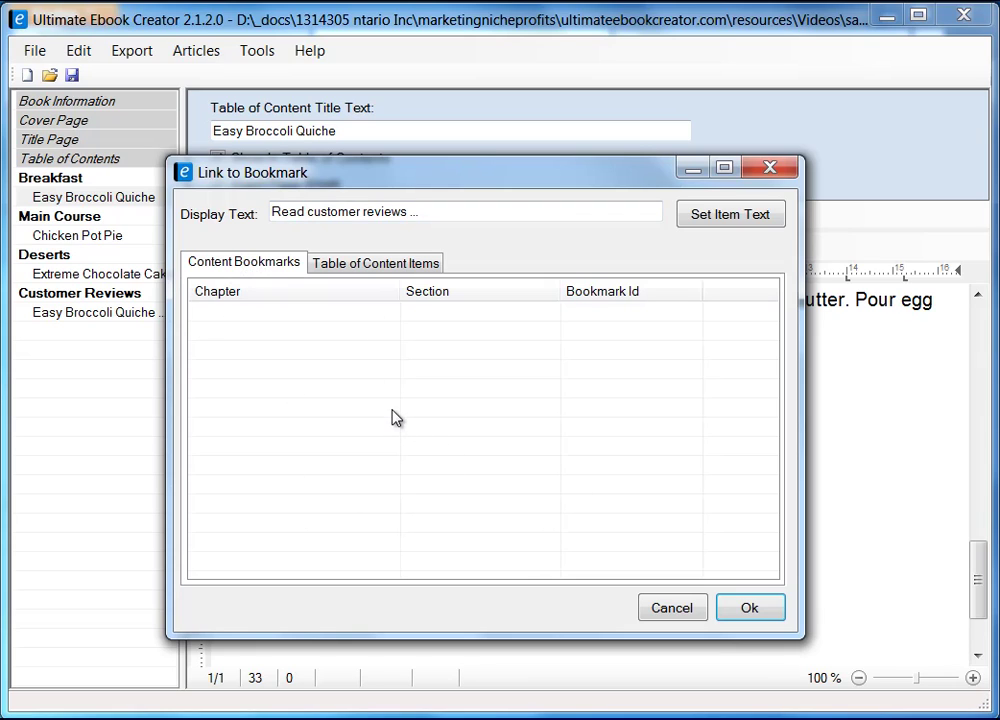
click(372, 268)
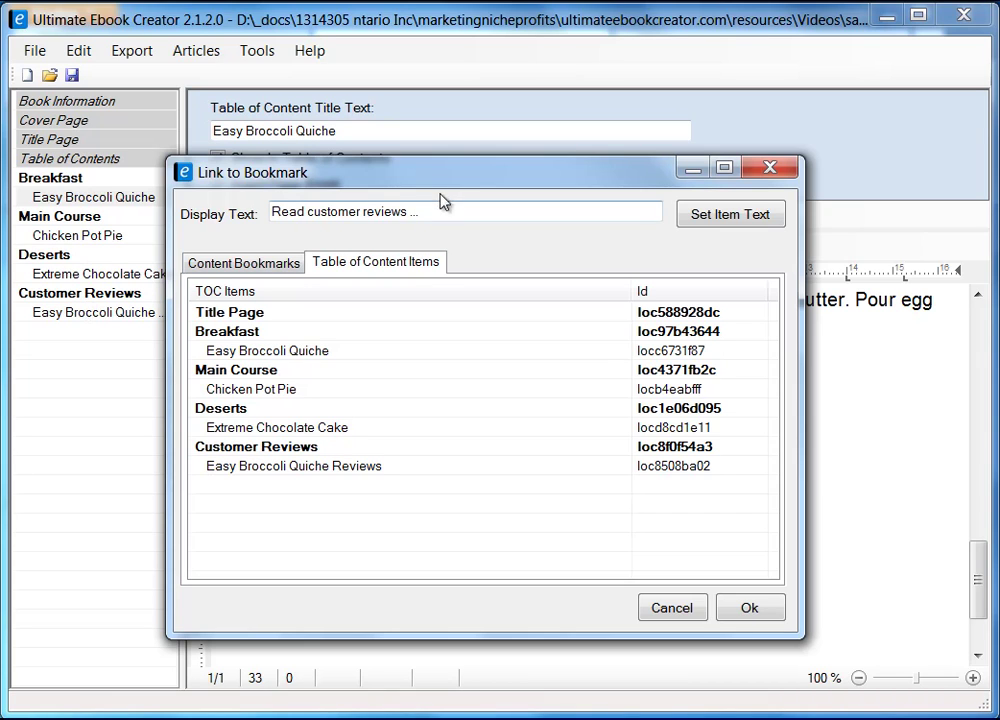
drag(442, 175, 542, 183)
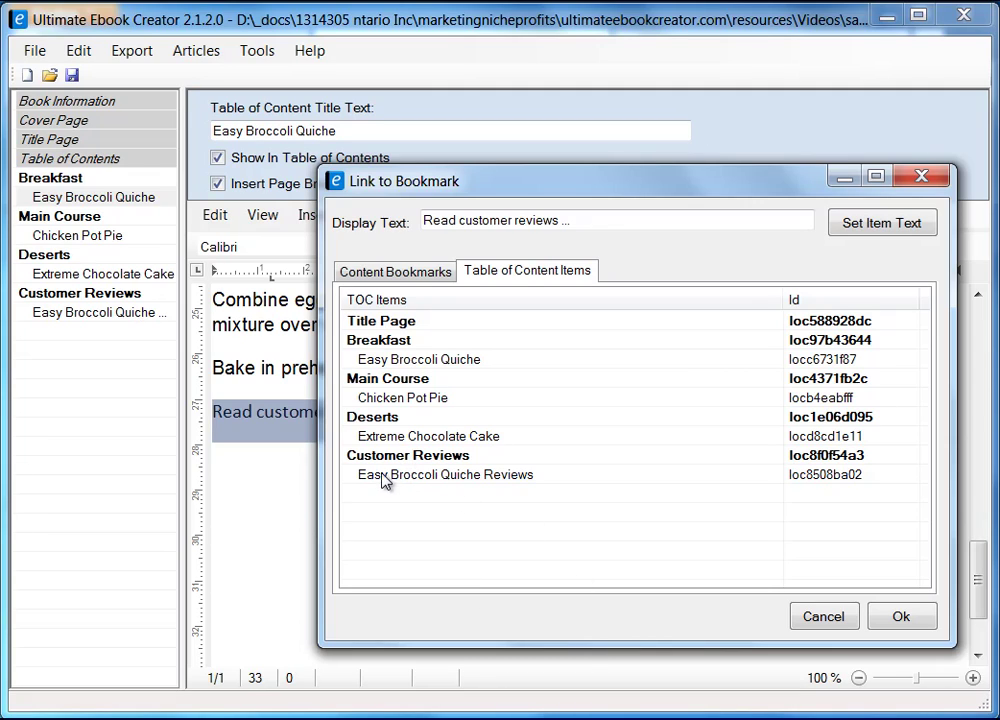
click(490, 476)
click(906, 621)
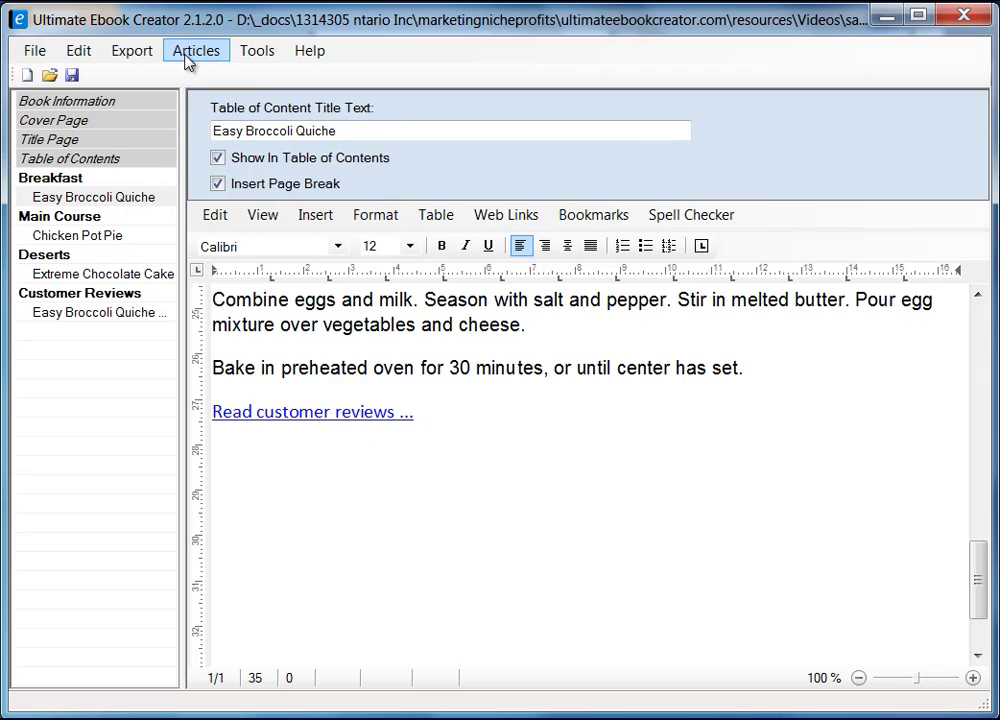
- Browse the Export menu without exporting, then switch to the Easy Broccoli Quiche Reviews page
click(135, 55)
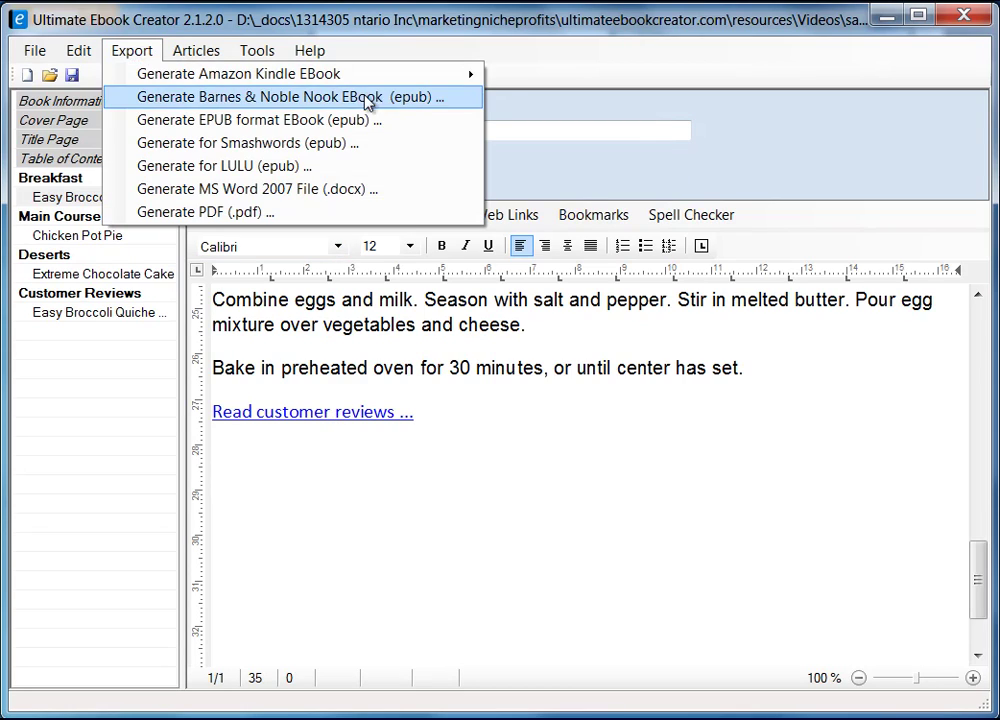
mouse_move(482, 80)
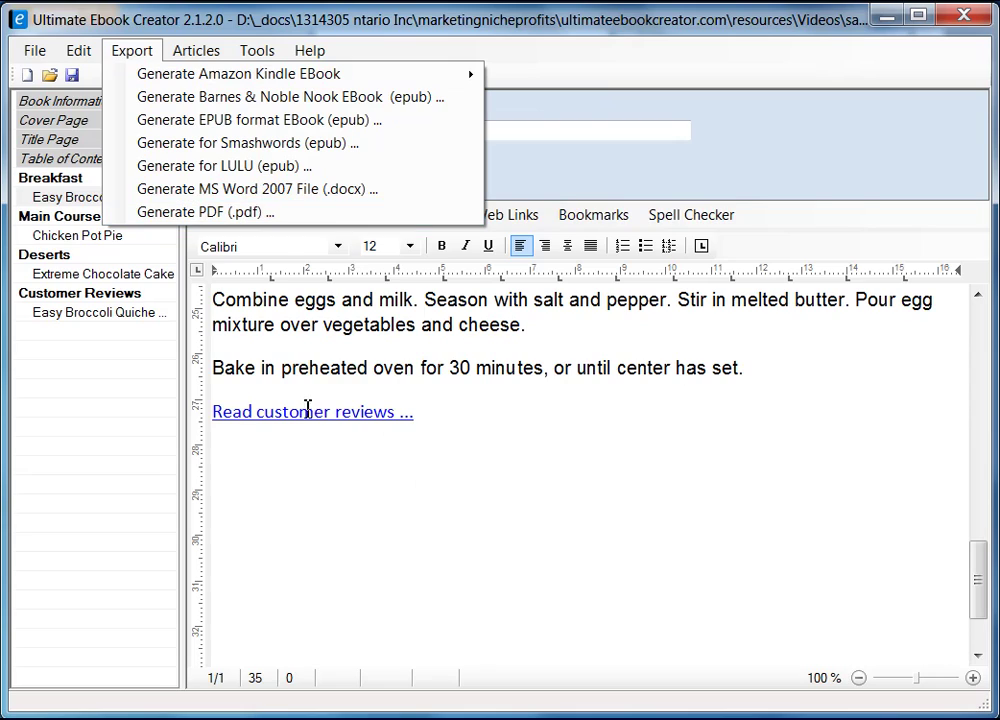
click(432, 459)
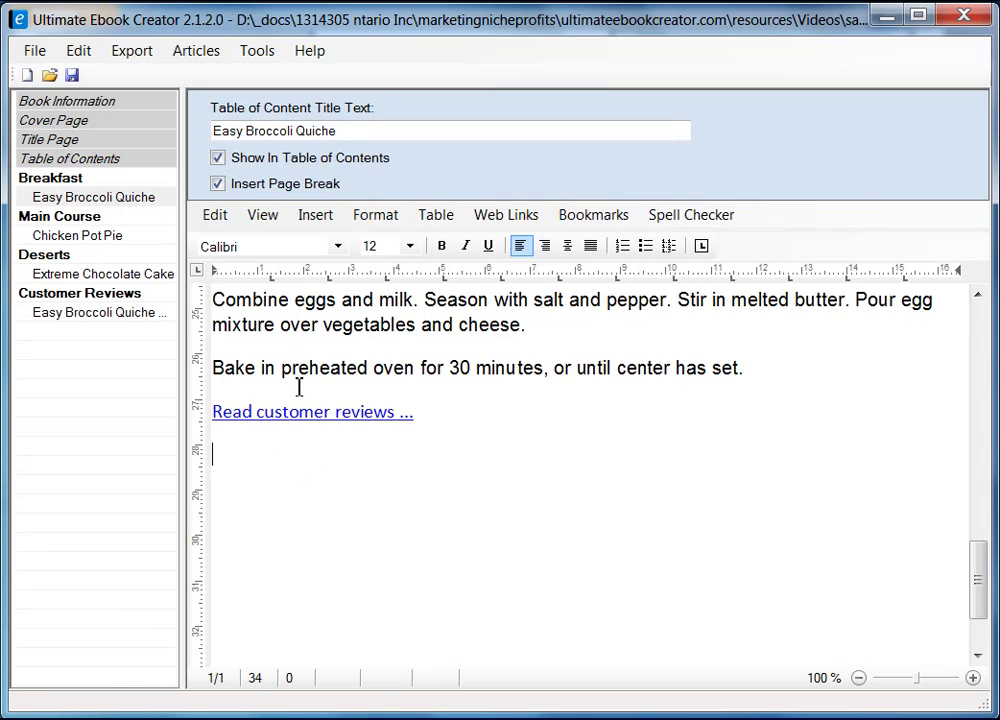
click(120, 316)
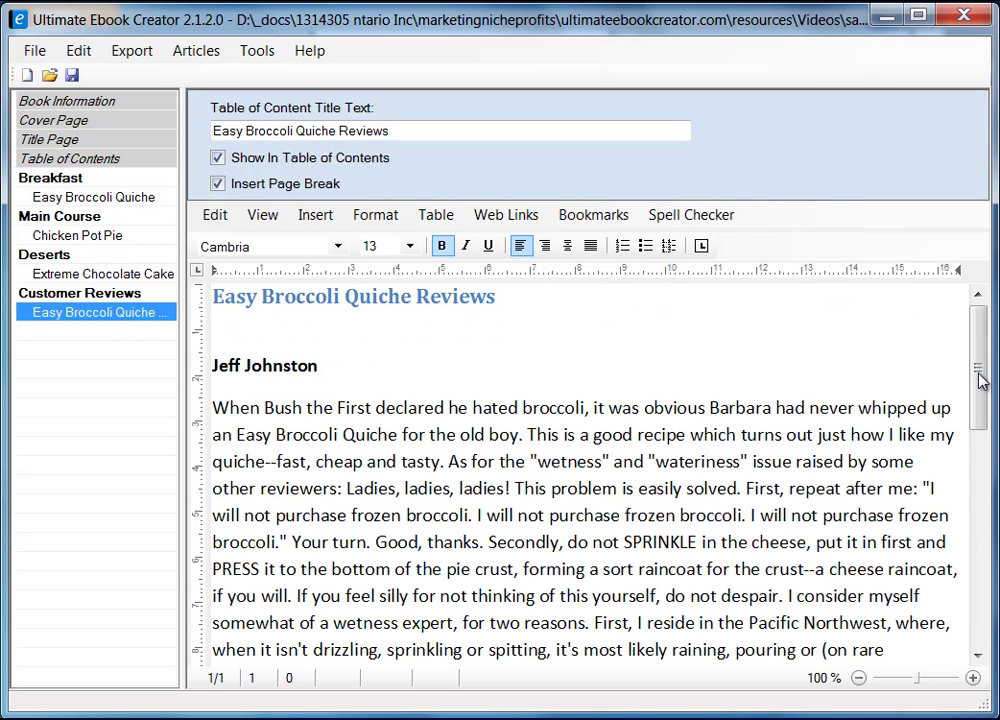
- Link the first review's "Return ..." line to the Easy Broccoli Quiche recipe bookmark
click(594, 488)
scroll(538, 493, down, 5)
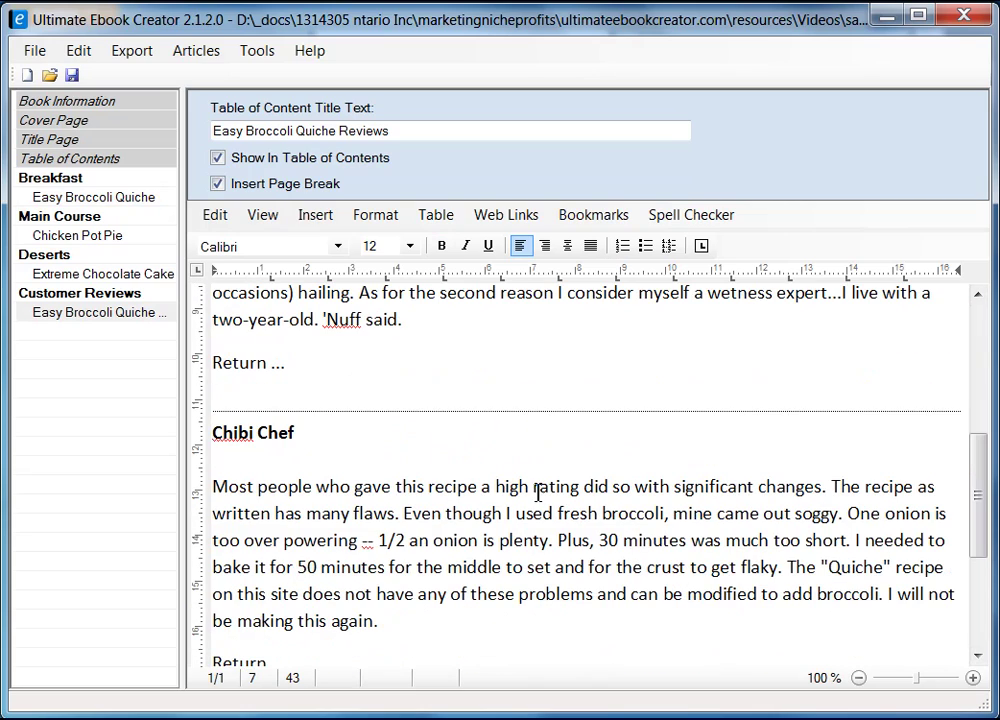
click(292, 366)
key(shift+Home)
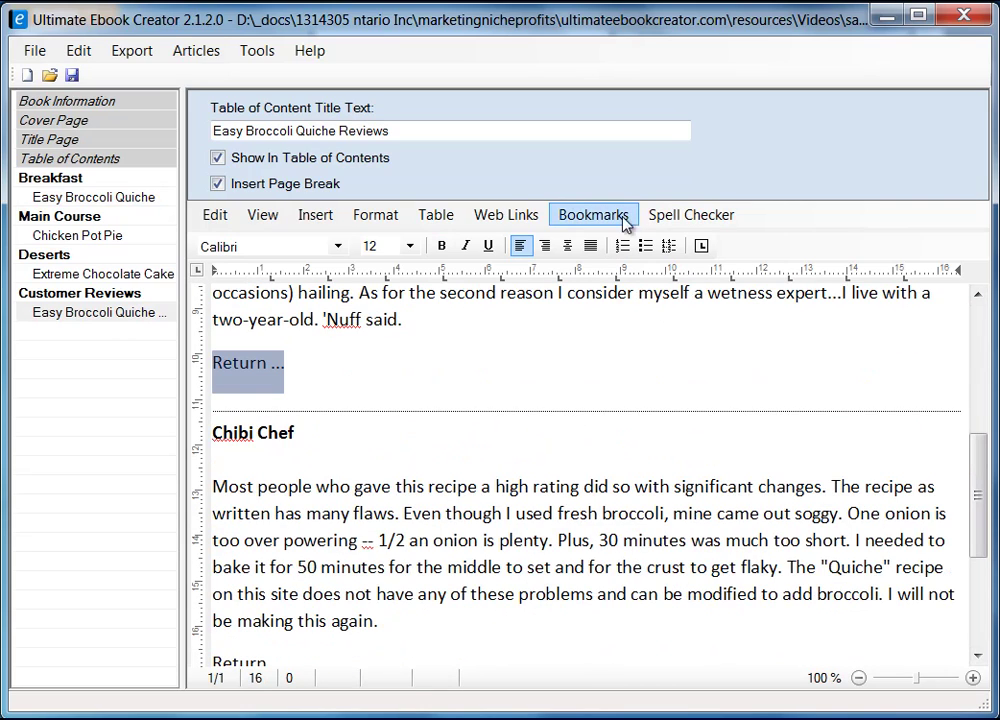
click(596, 215)
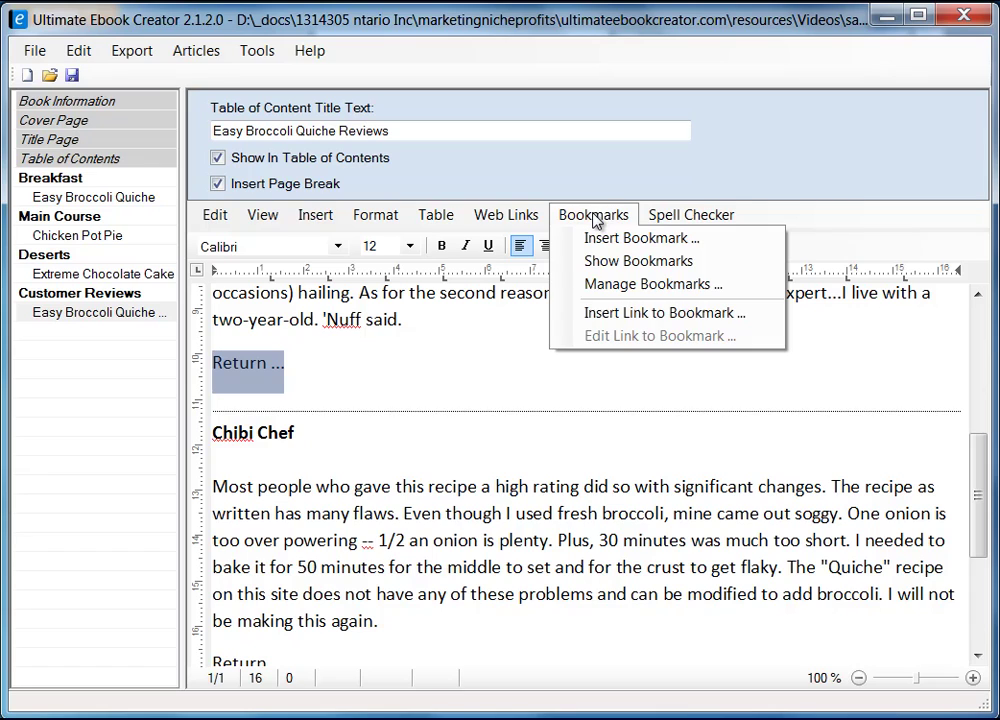
click(666, 313)
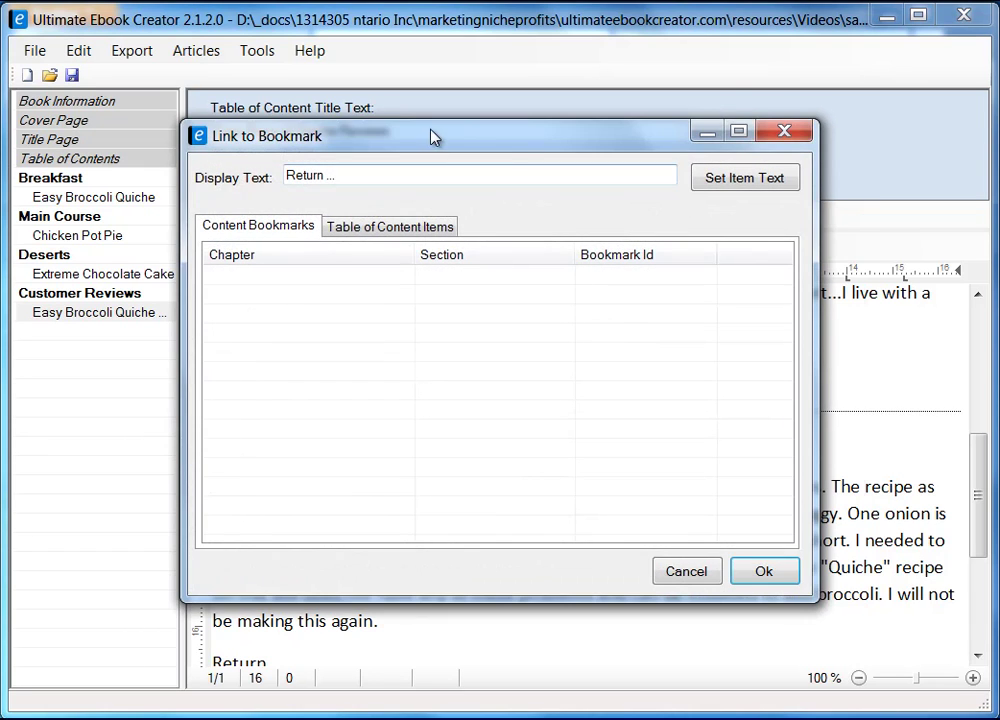
drag(431, 138, 633, 174)
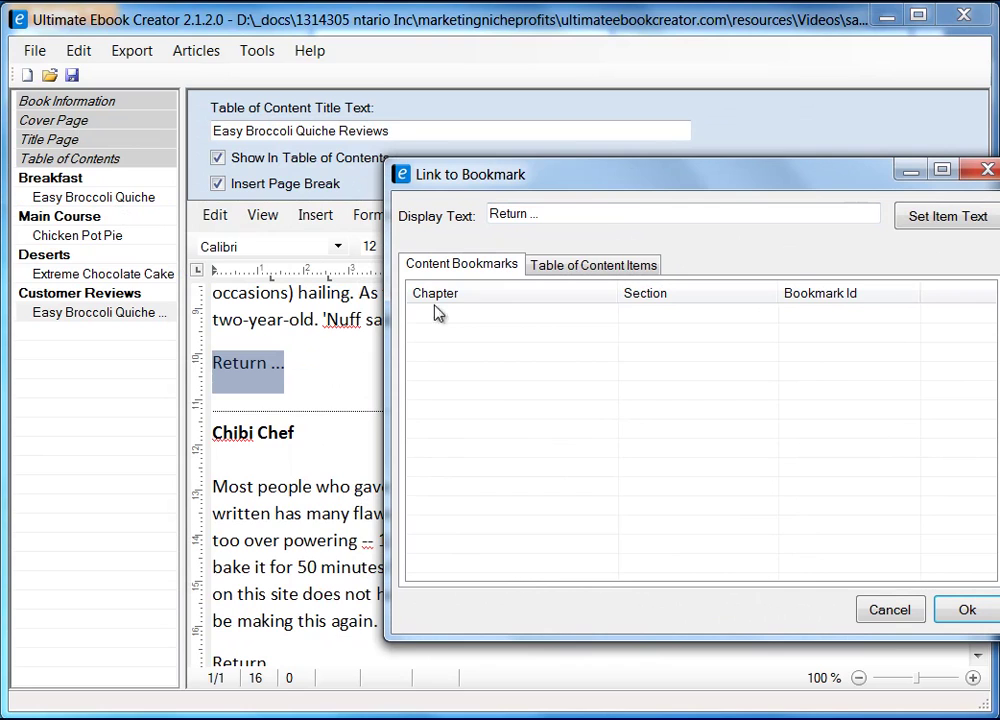
click(585, 266)
click(484, 356)
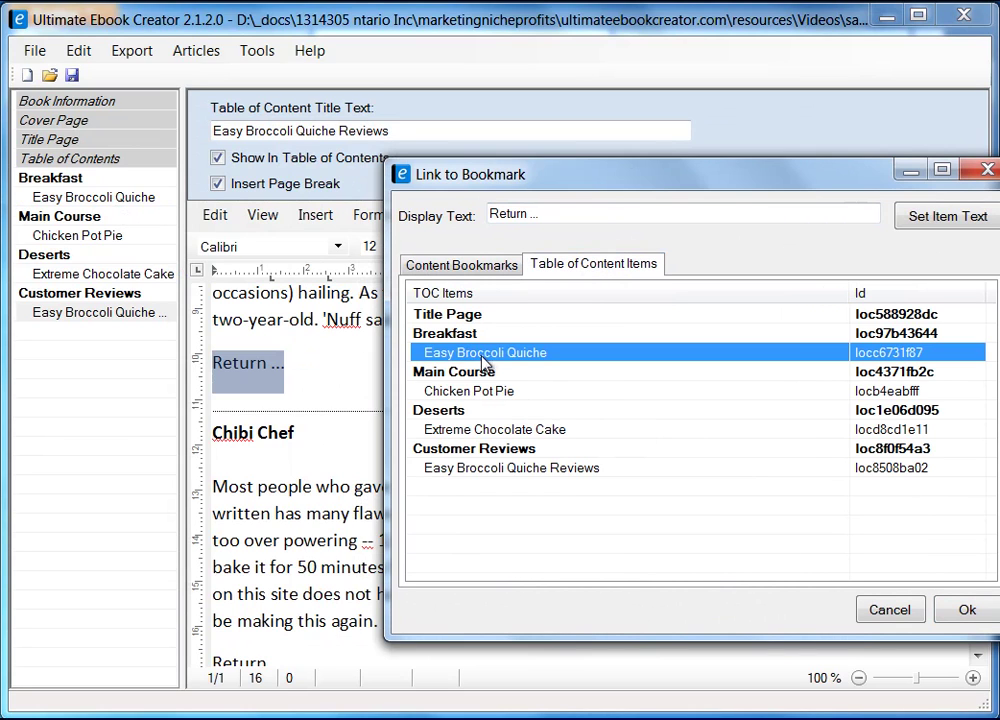
click(966, 611)
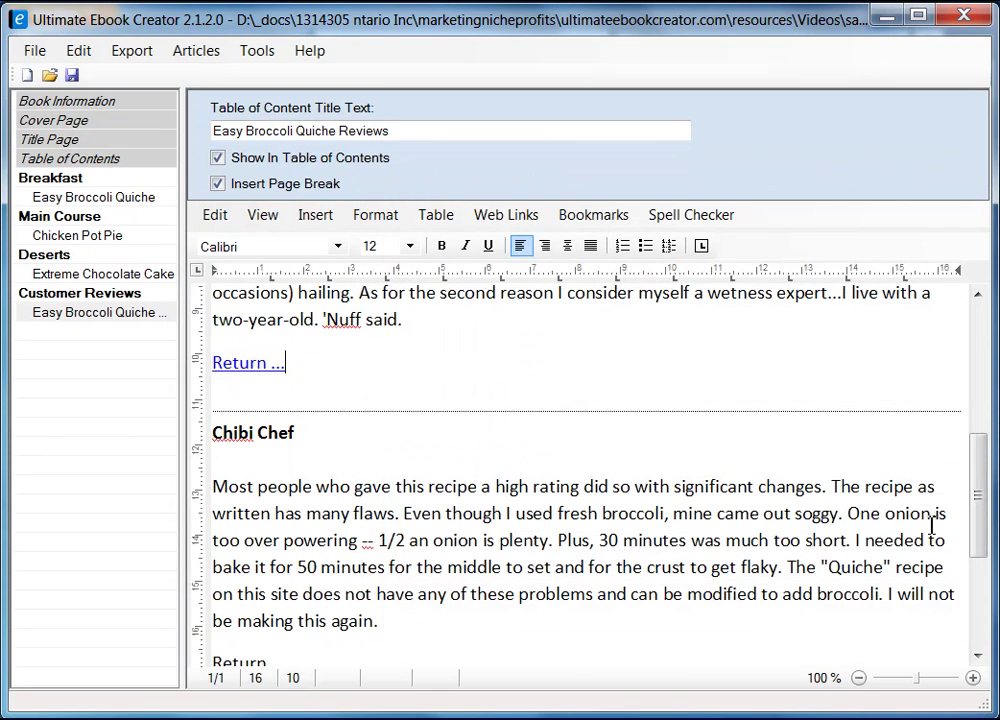
- Link the second review's "Return ..." text to the Easy Broccoli Quiche recipe as well
scroll(982, 511, down, 3)
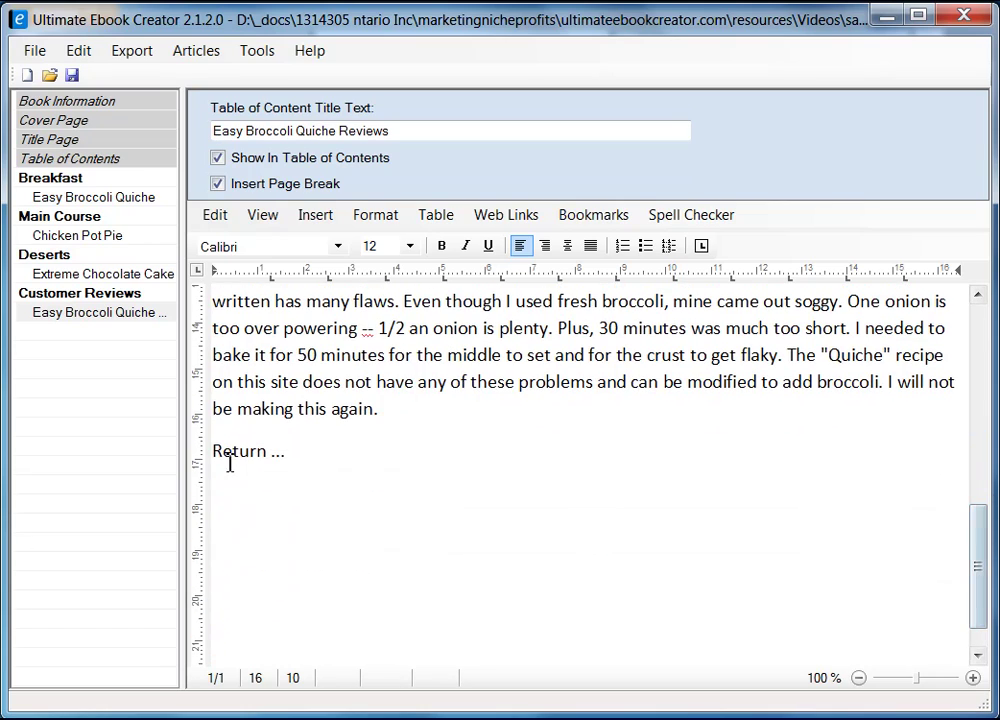
drag(219, 447, 287, 451)
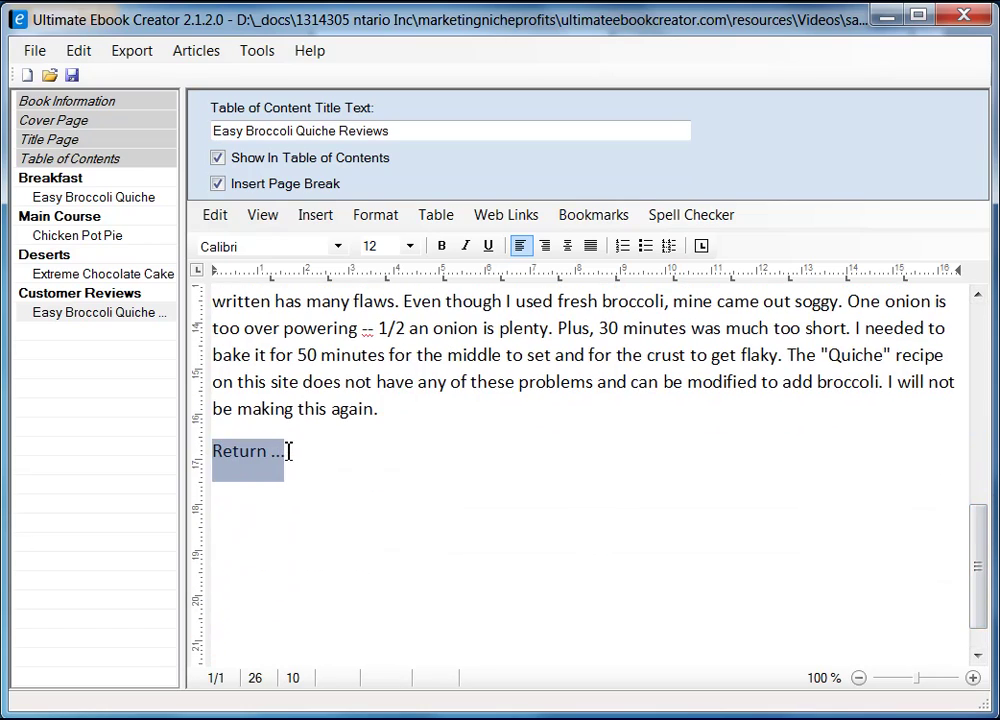
click(590, 215)
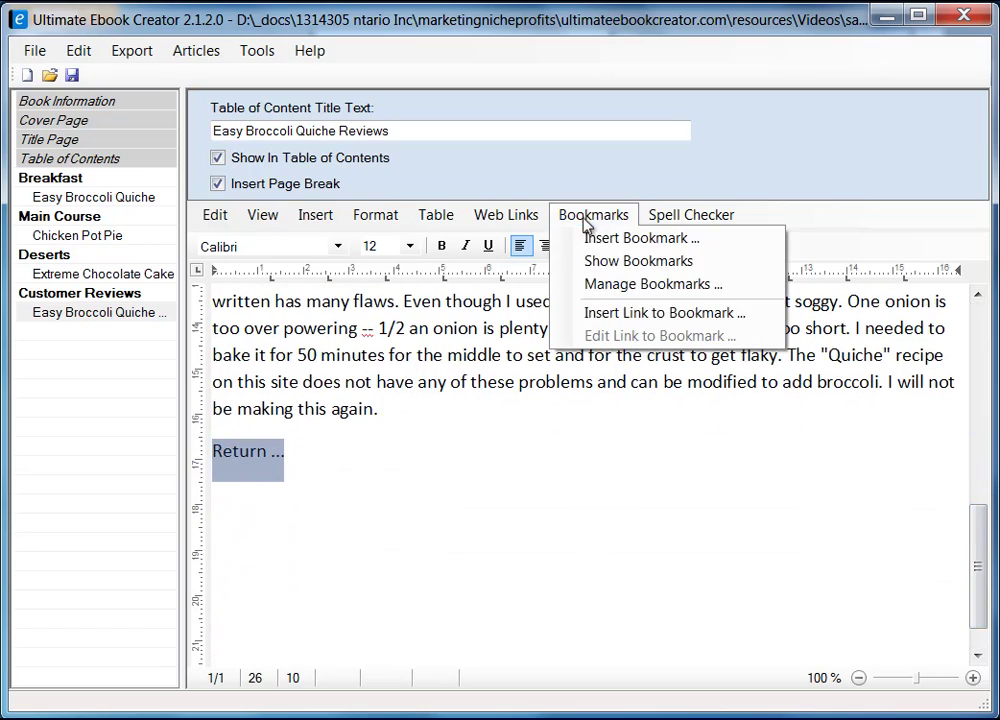
click(668, 313)
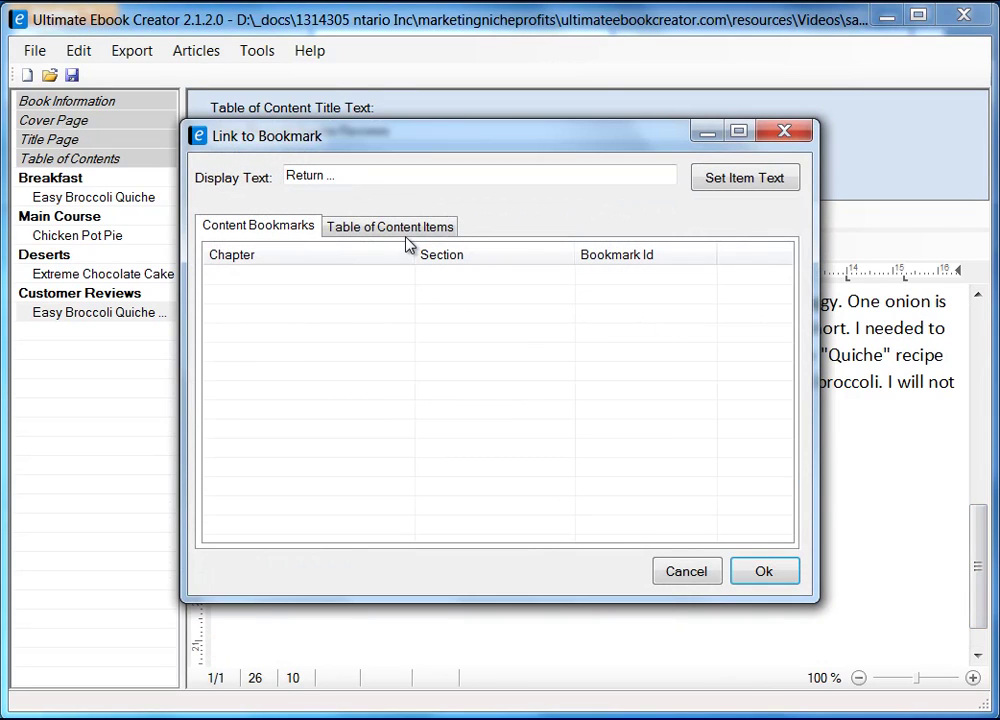
click(403, 236)
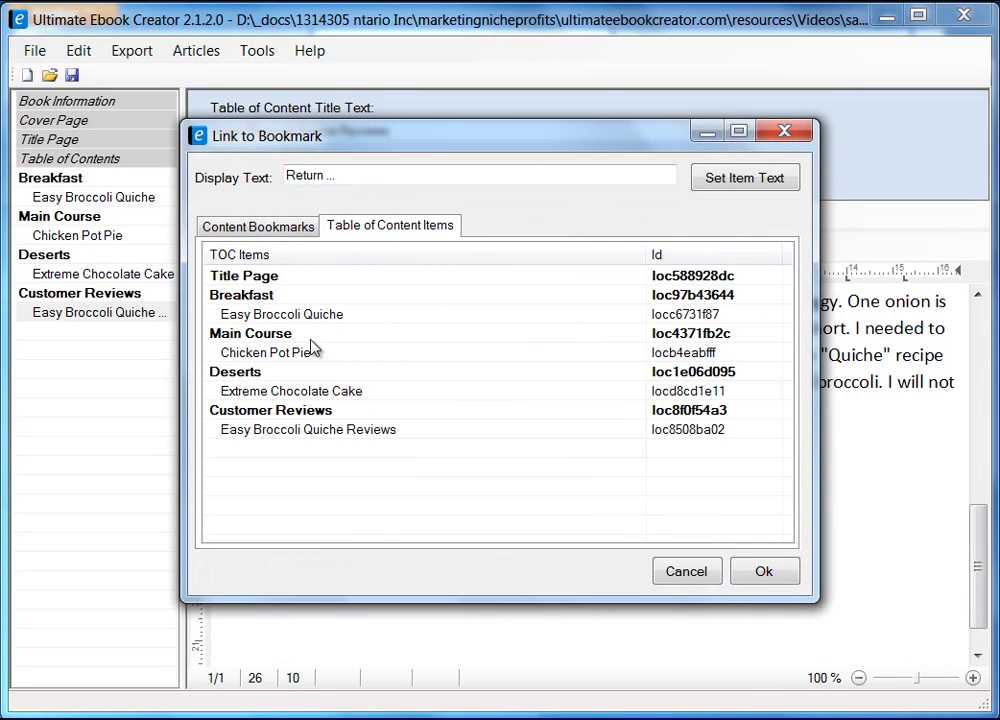
click(277, 318)
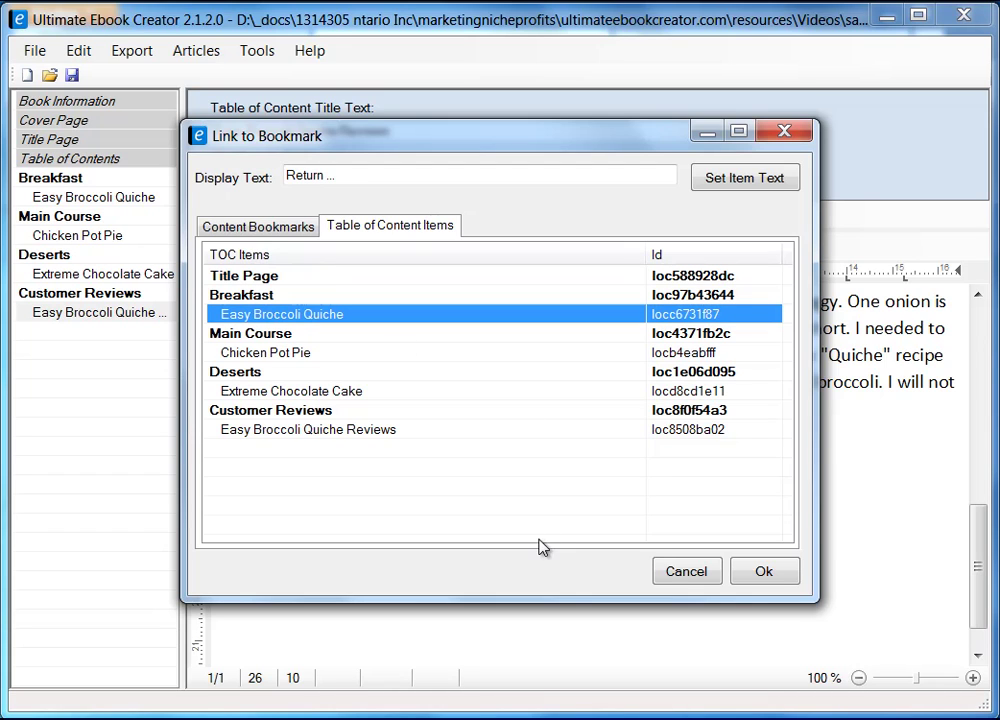
click(766, 572)
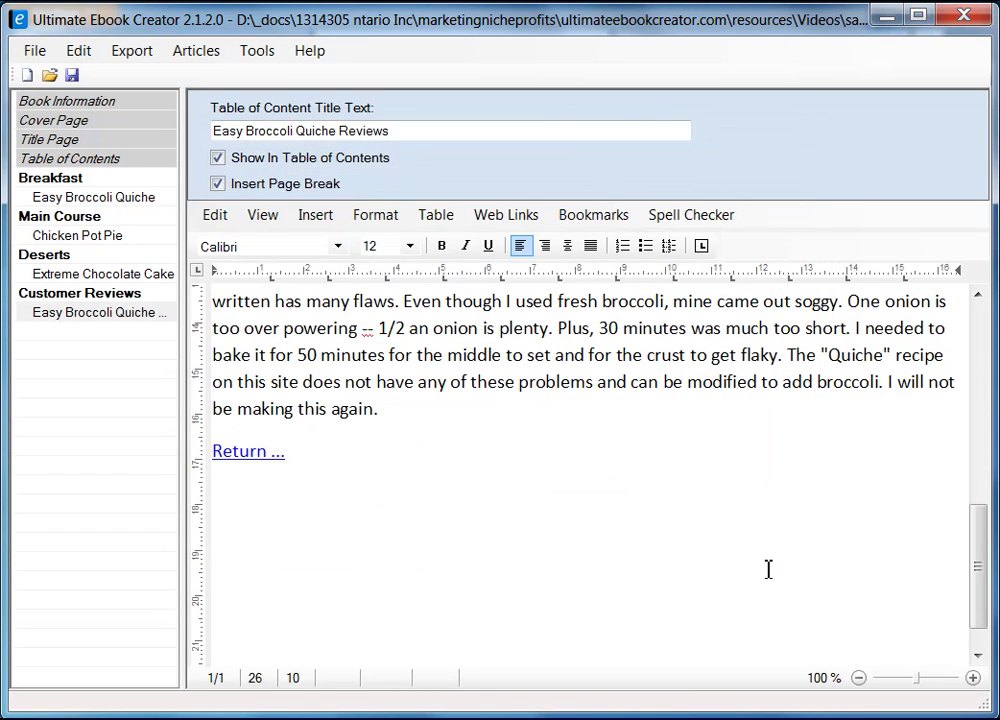
- Save the ebook project and dismiss the saved confirmation
click(72, 75)
click(487, 500)
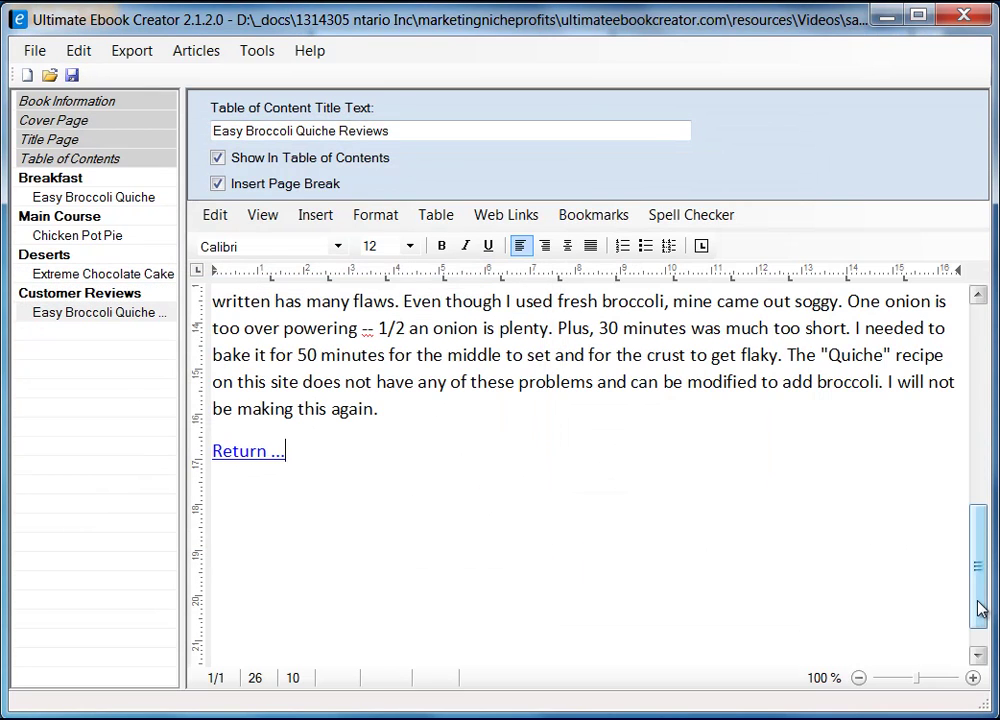
drag(975, 596, 993, 405)
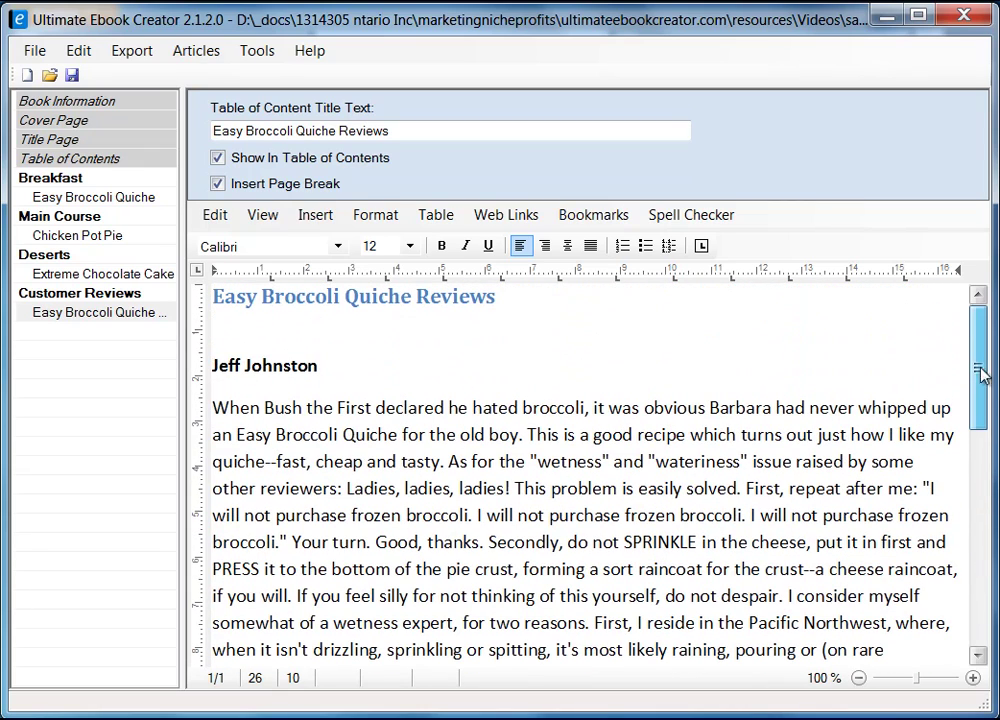
- Check the Breakfast, Easy Broccoli Quiche, Main Course, Chicken Pot Pie and Extreme Chocolate Cake pages, ending on the quiche reviews
click(83, 179)
click(86, 200)
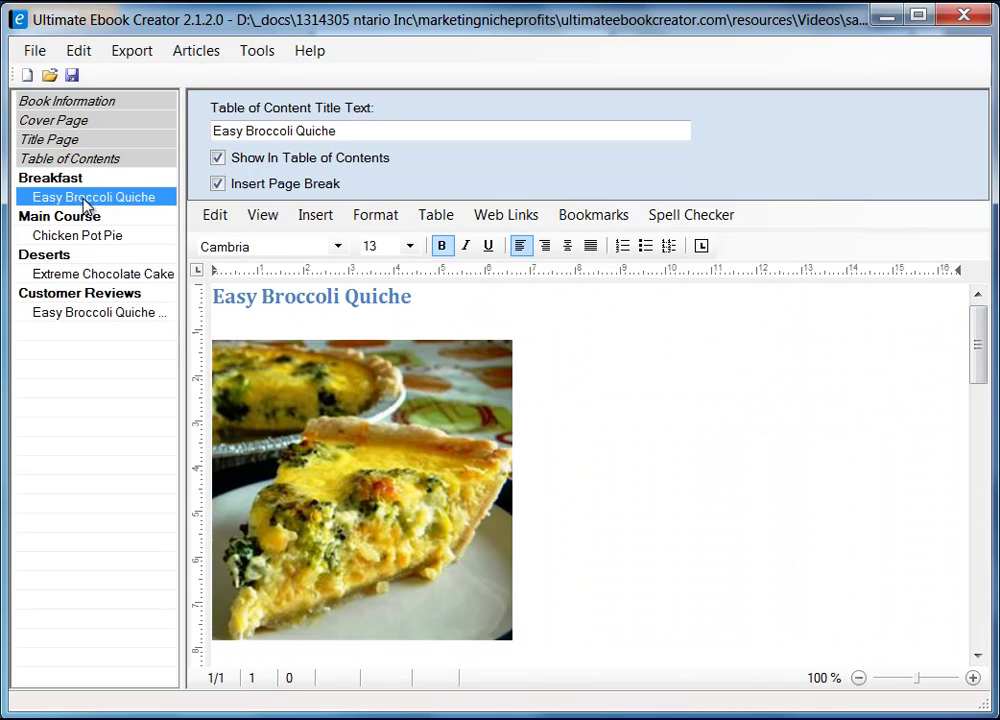
click(76, 216)
click(80, 237)
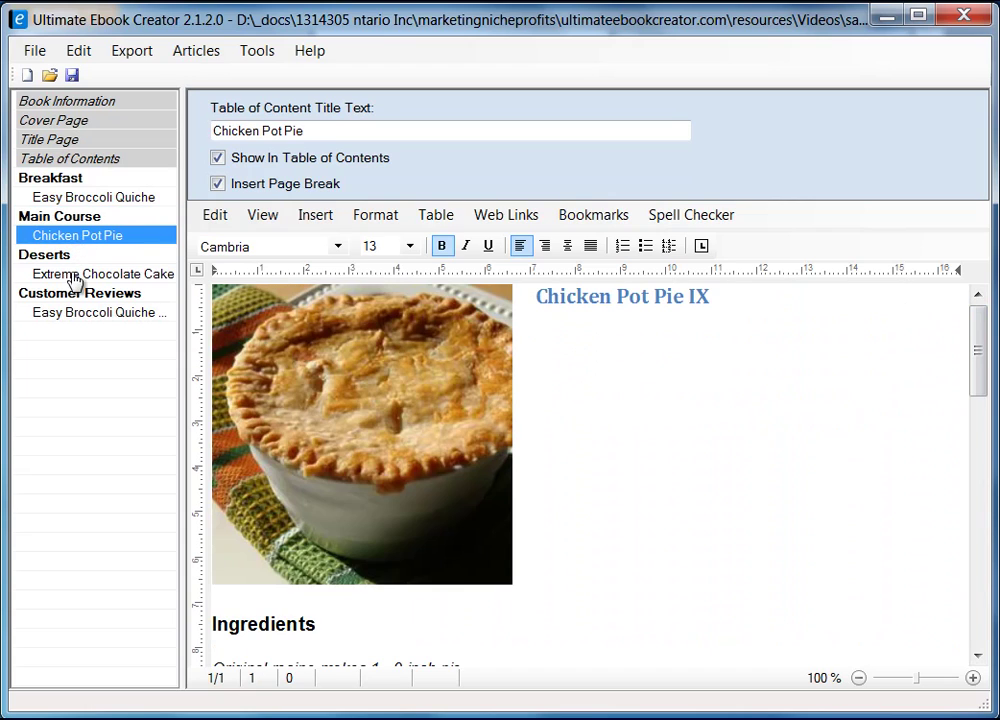
click(75, 277)
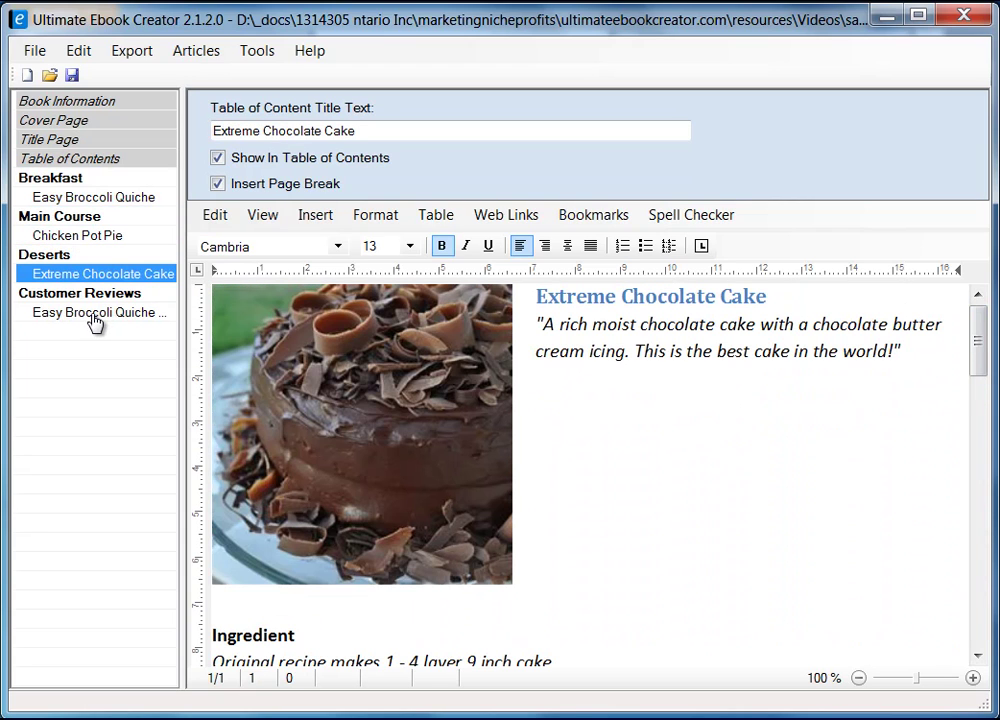
click(95, 314)
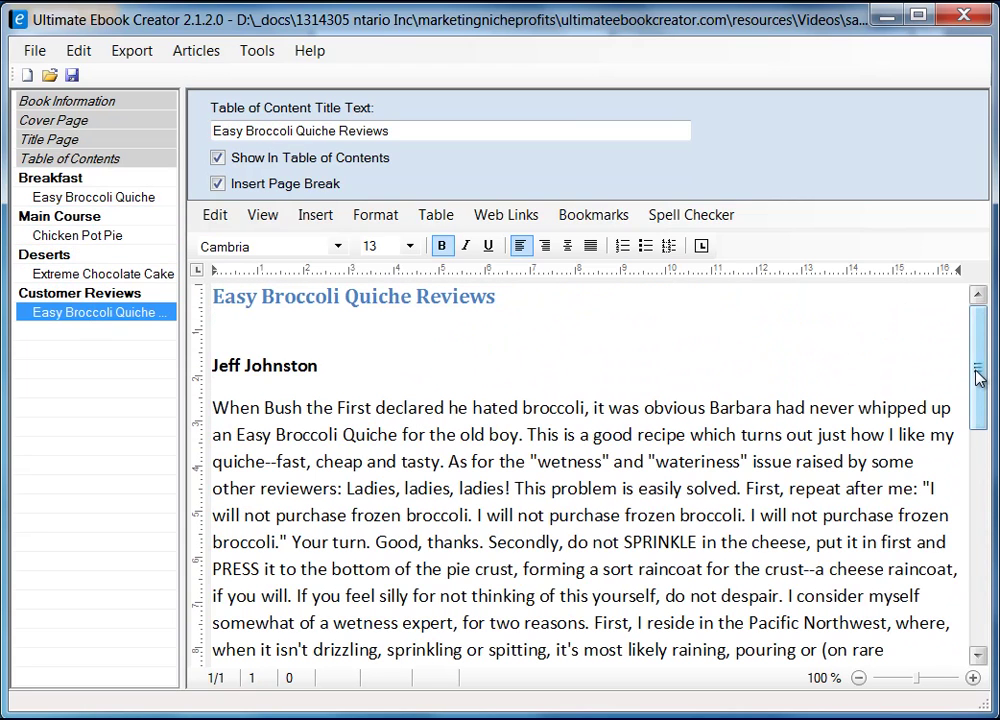
drag(978, 375, 985, 350)
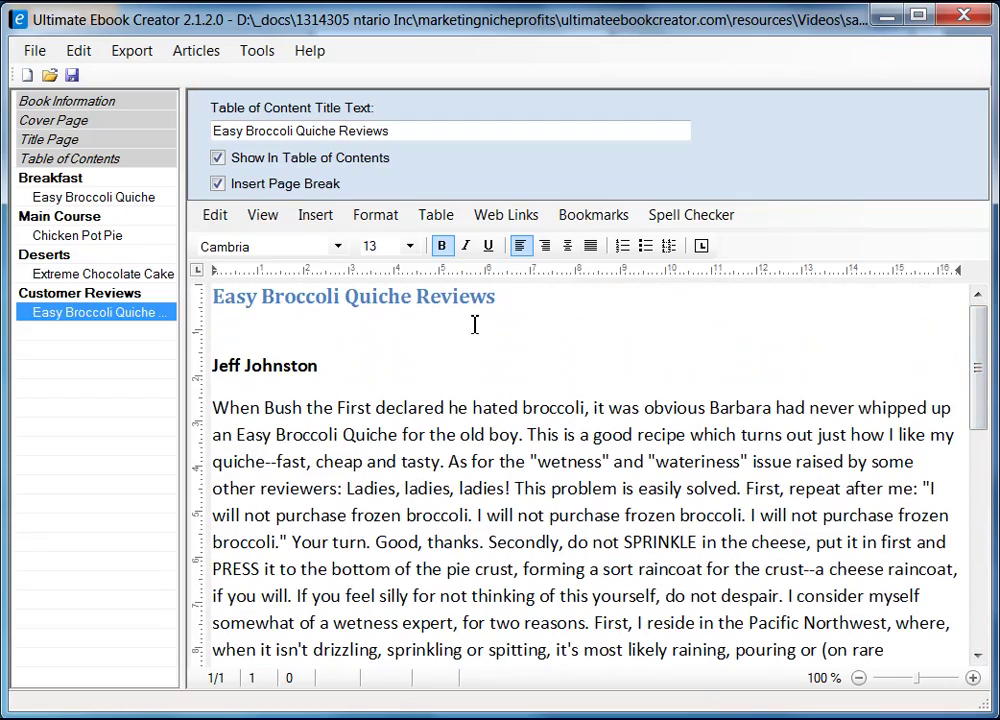
- Look through the Format and Insert menu options, then place the cursor on the blank line below the reviews heading
click(375, 214)
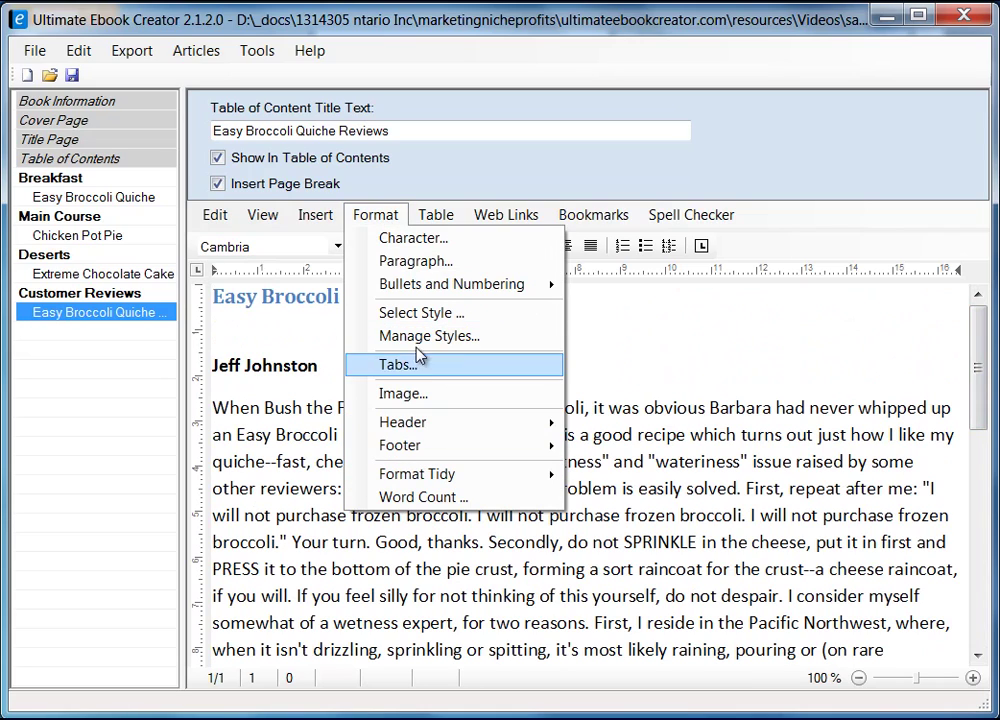
mouse_move(436, 452)
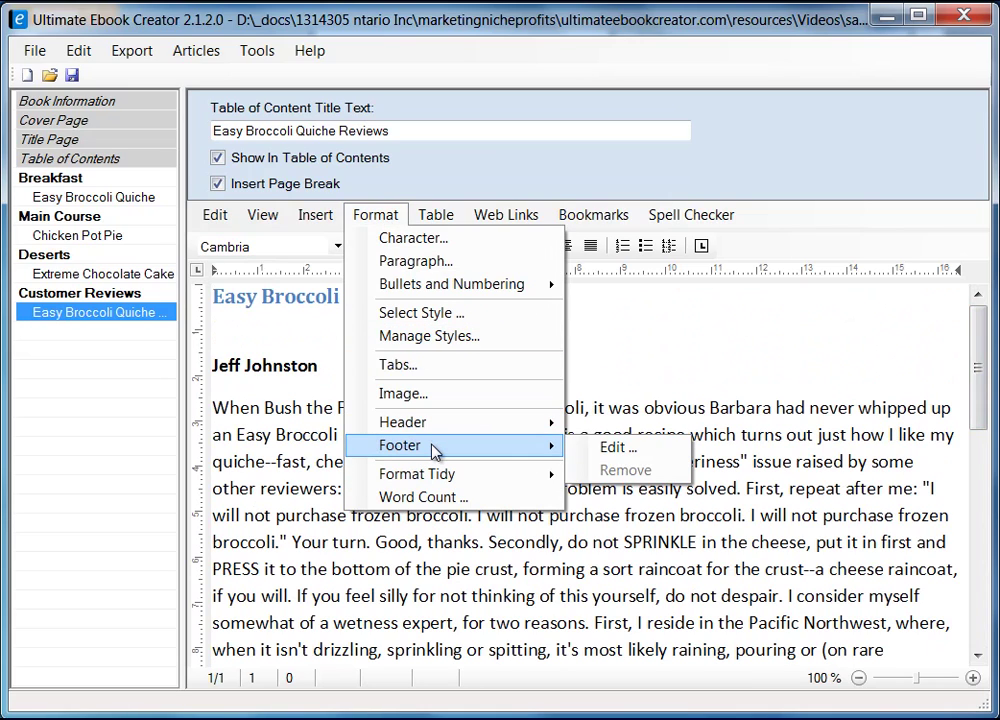
mouse_move(435, 430)
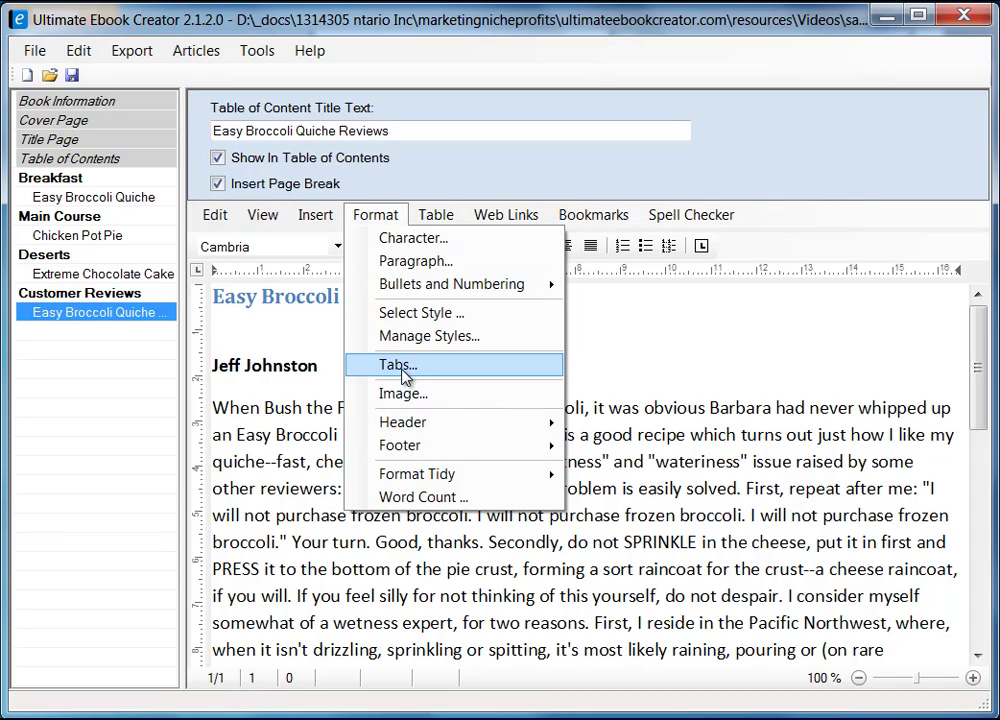
mouse_move(300, 219)
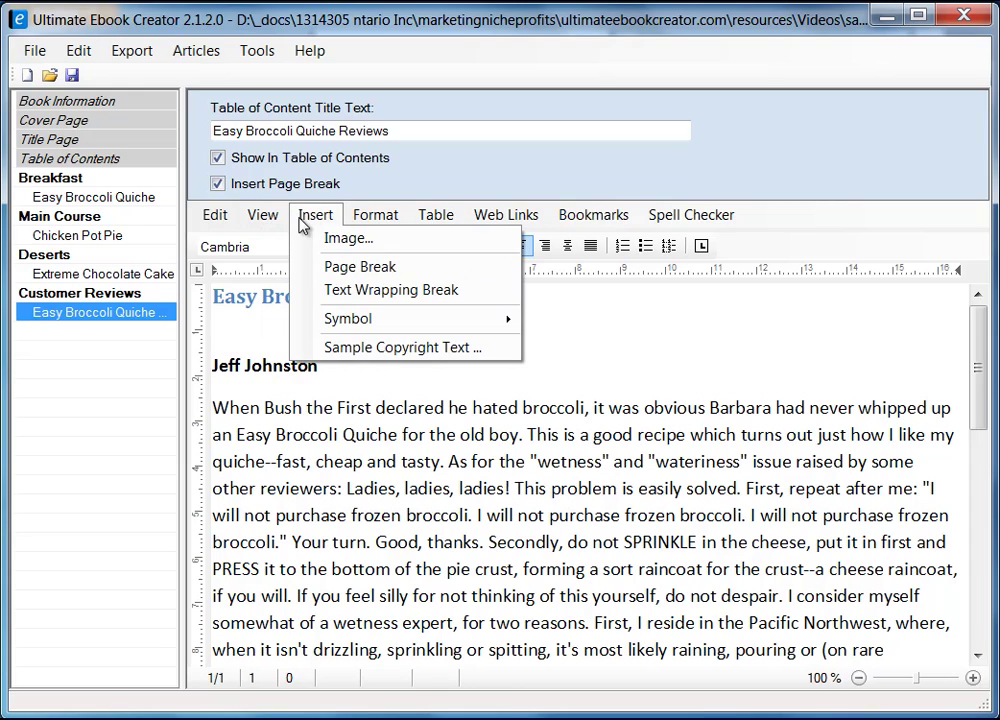
mouse_move(391, 323)
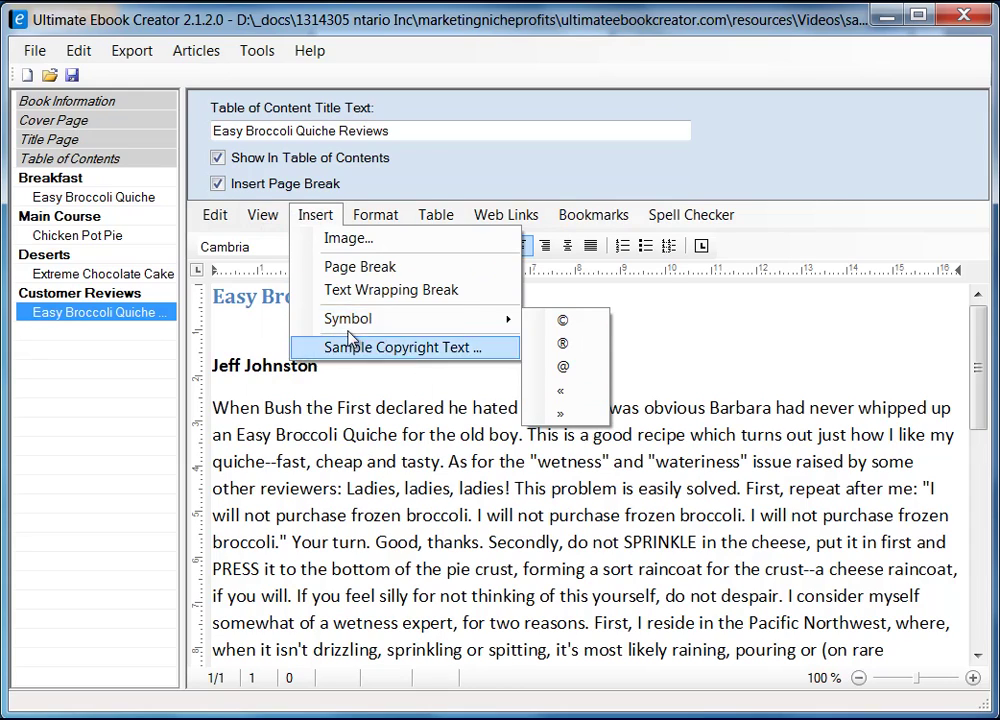
mouse_move(262, 214)
click(678, 324)
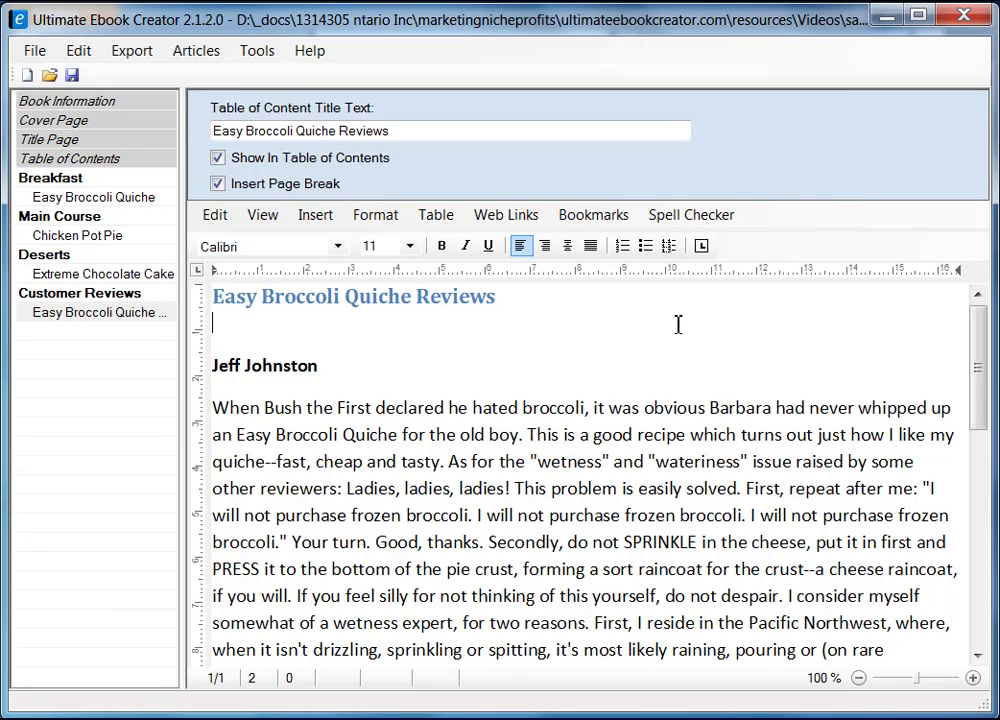
click(669, 324)
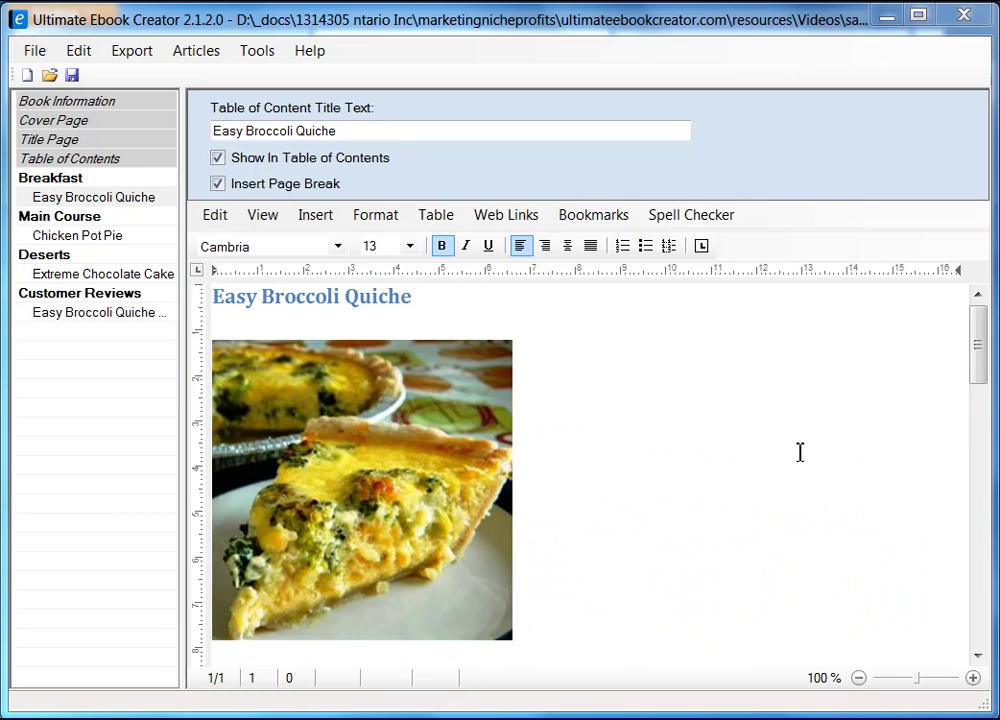
- Export the book in Kindle MOBI format, replacing the existing prabha_recipe_book.mobi
click(135, 53)
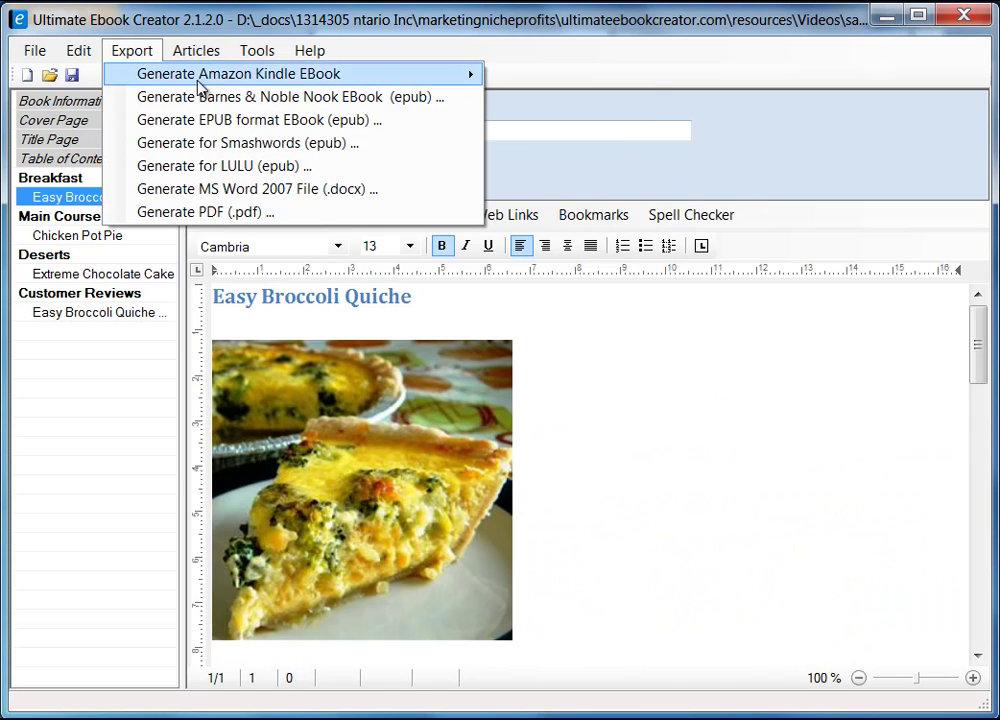
mouse_move(280, 88)
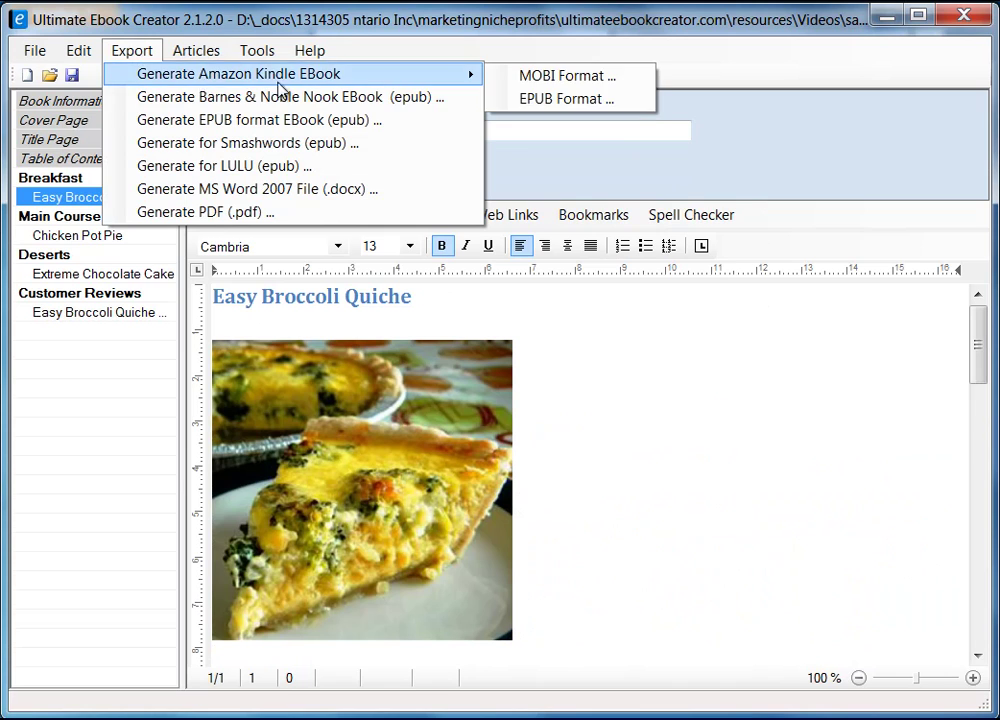
click(562, 78)
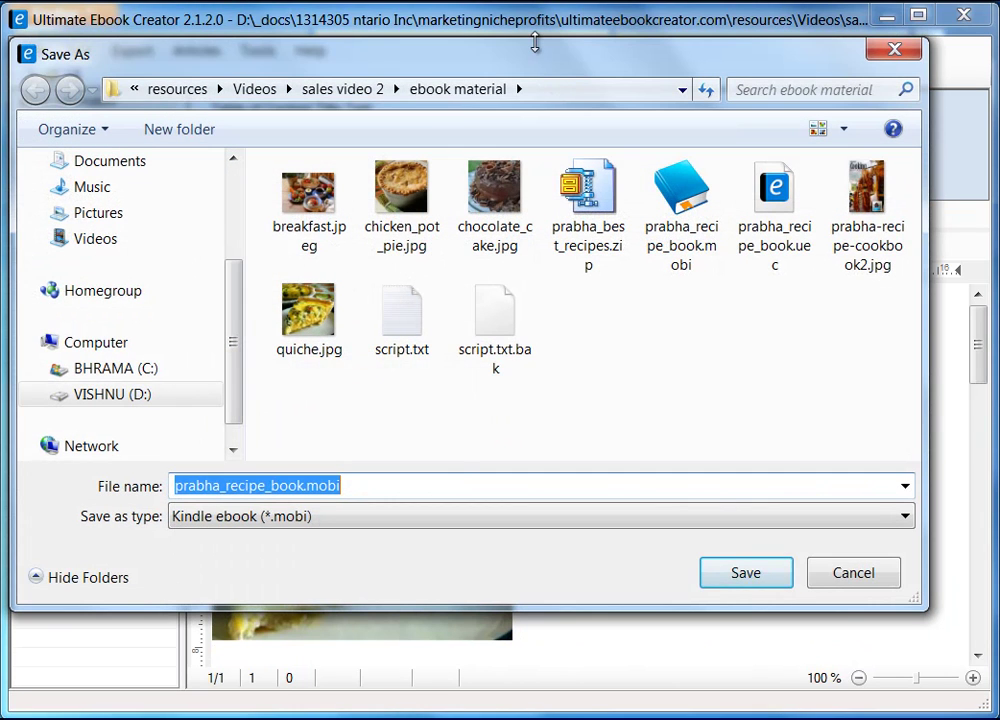
drag(540, 64, 558, 72)
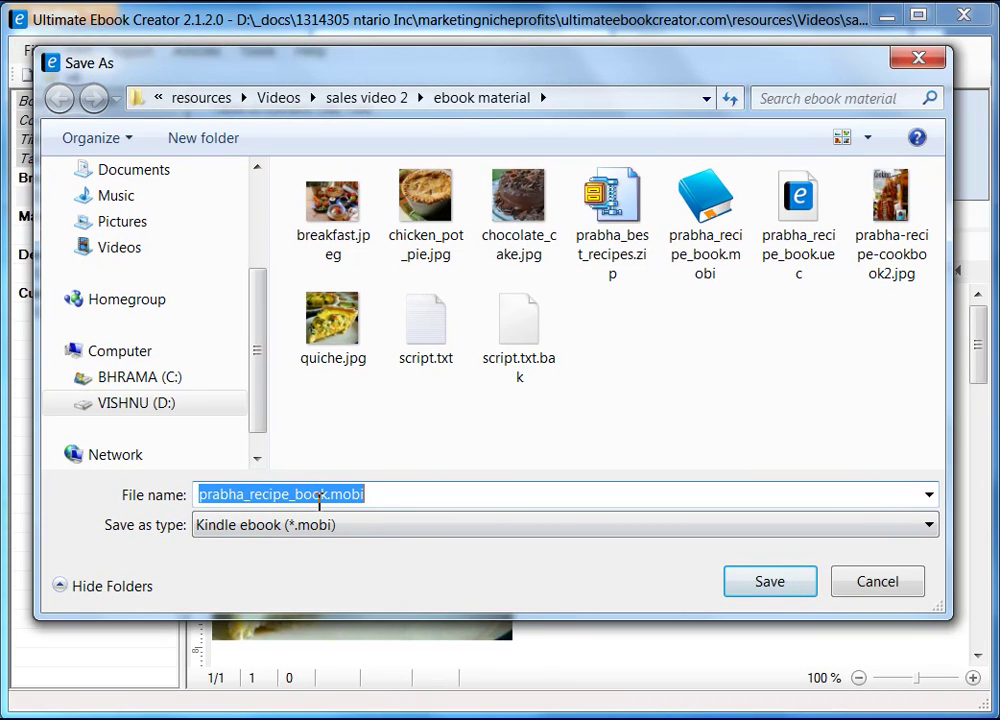
click(770, 582)
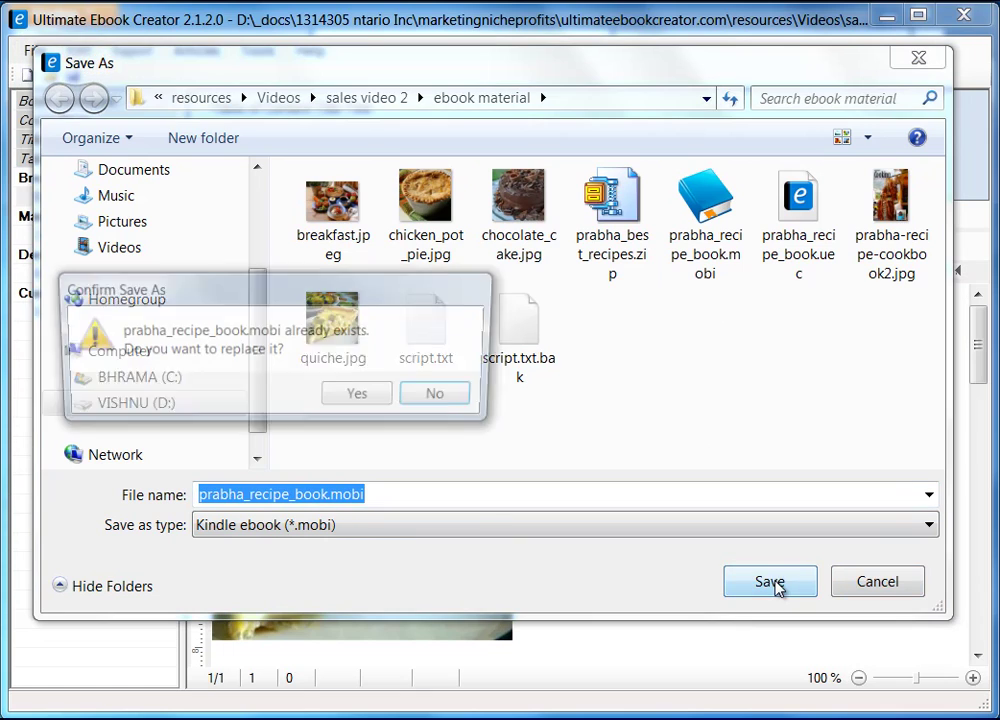
click(361, 398)
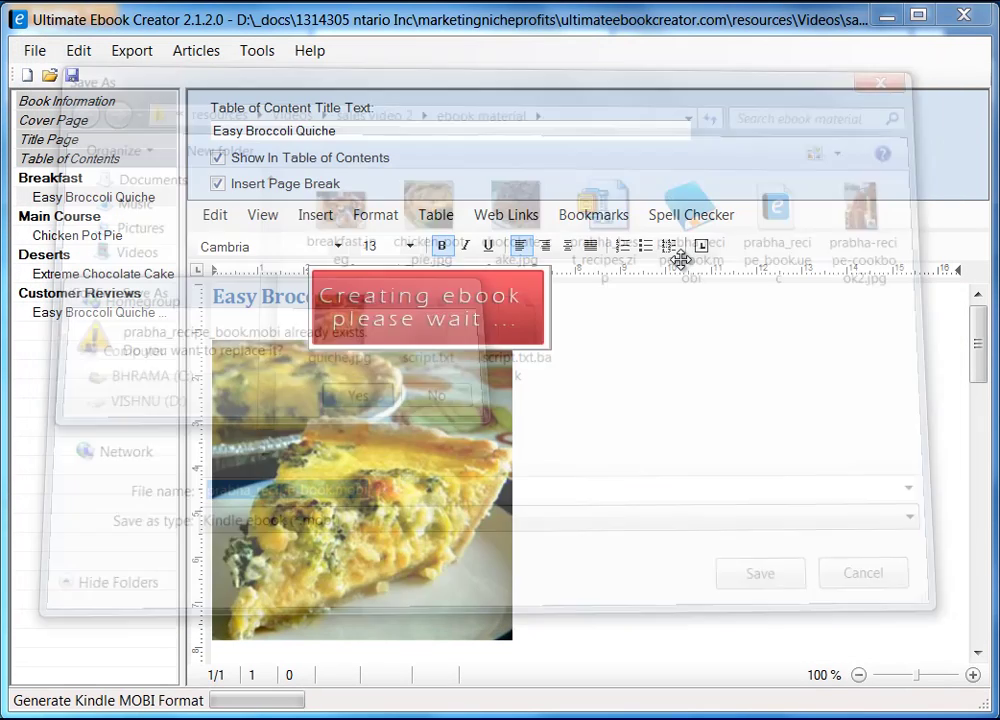
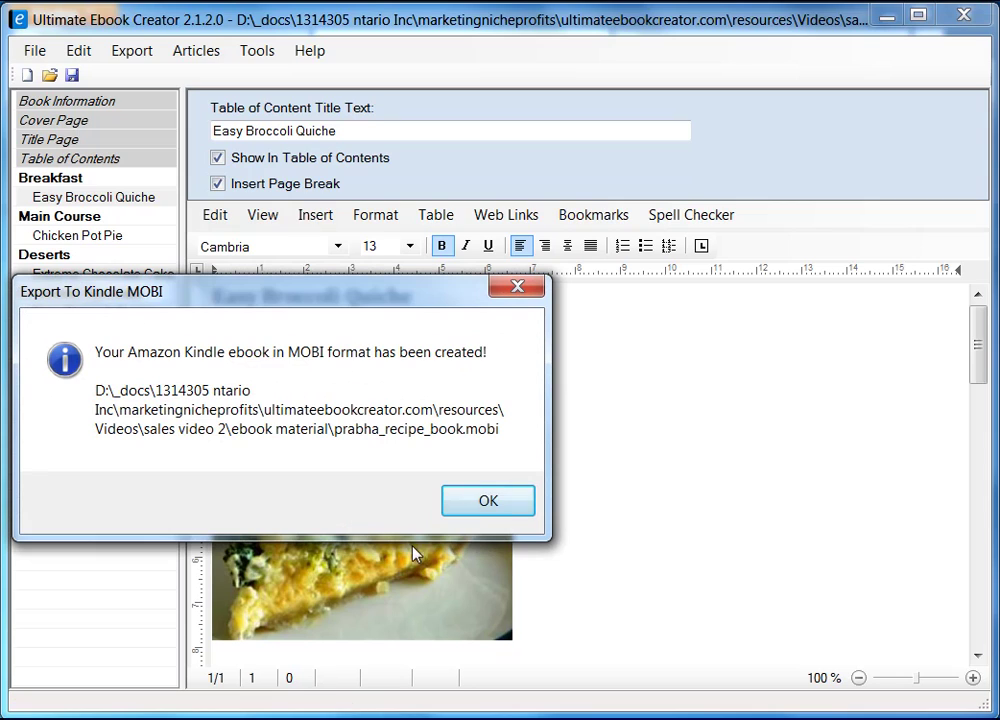
- Dismiss the Kindle MOBI export confirmation and bring up the list of open folder windows
click(489, 503)
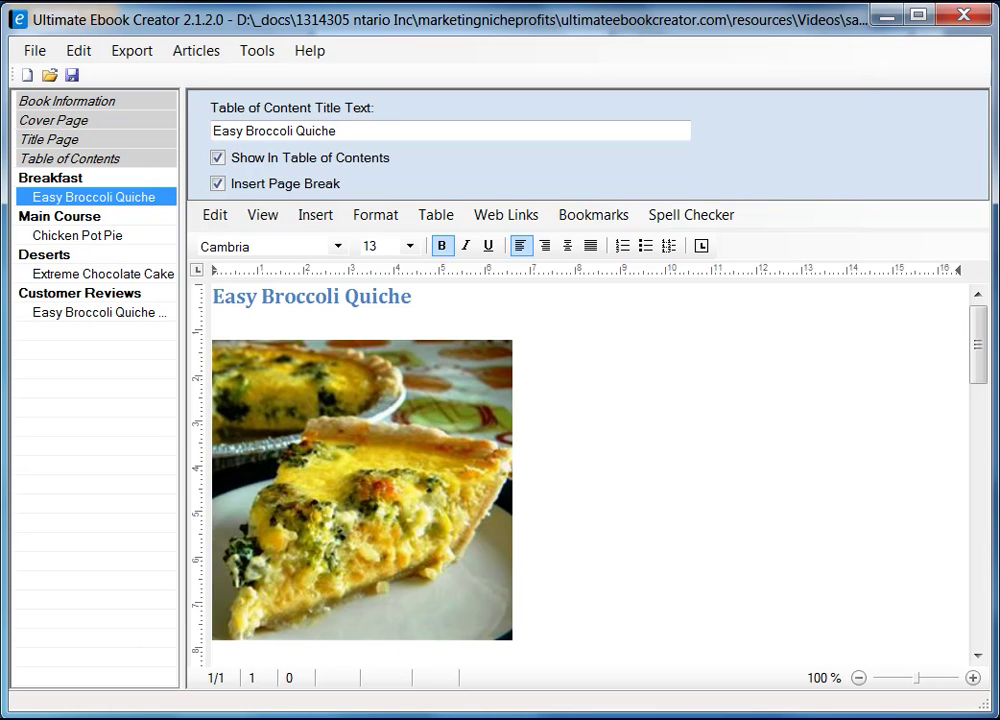
click(345, 719)
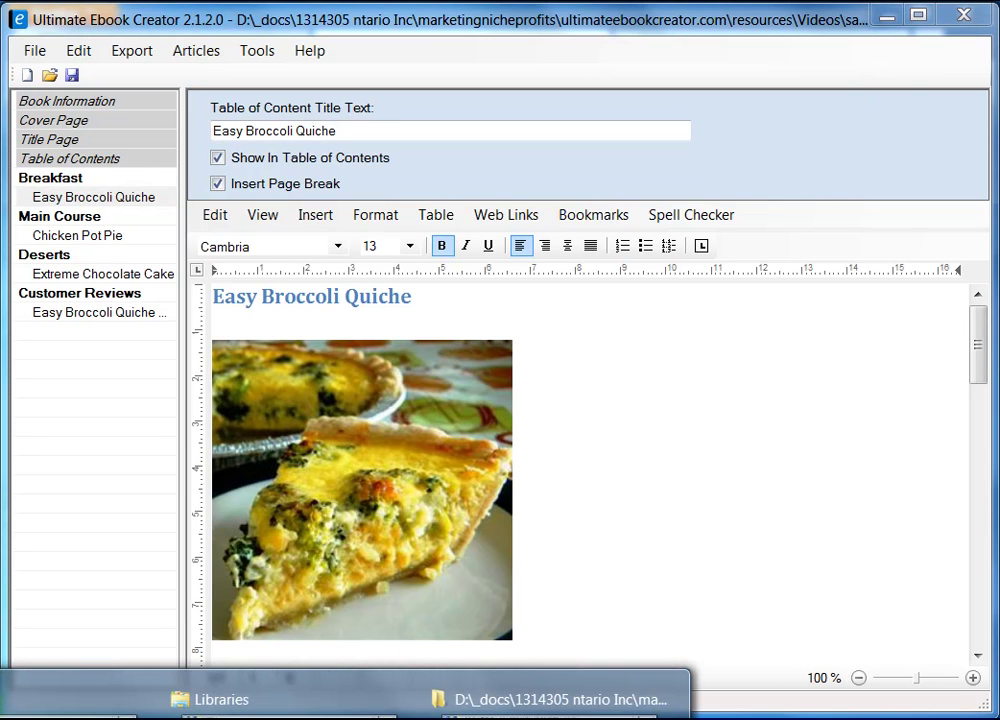
- Bring forward the ebook material folder holding prabha_recipe_book.mobi, then start a new Firefox tab
click(560, 699)
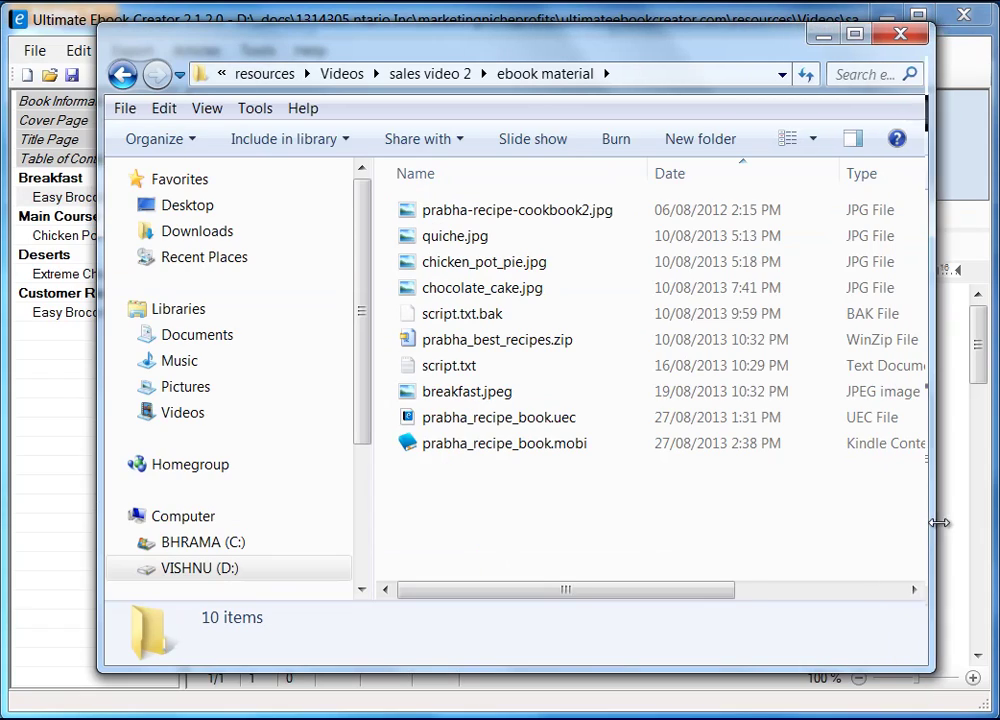
drag(656, 50, 628, 49)
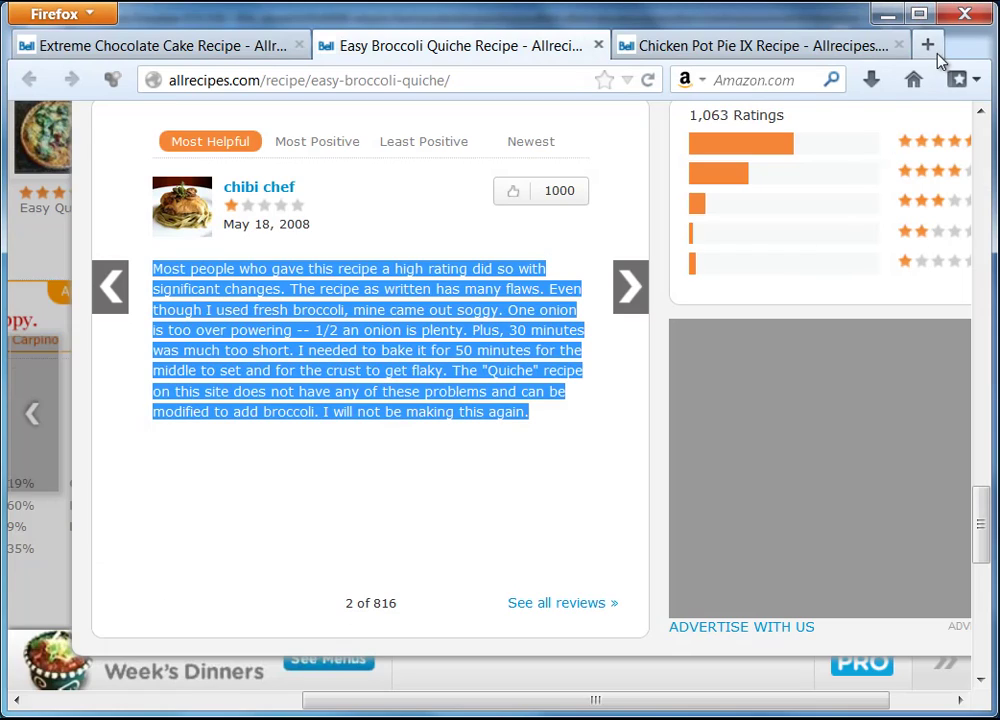
click(926, 44)
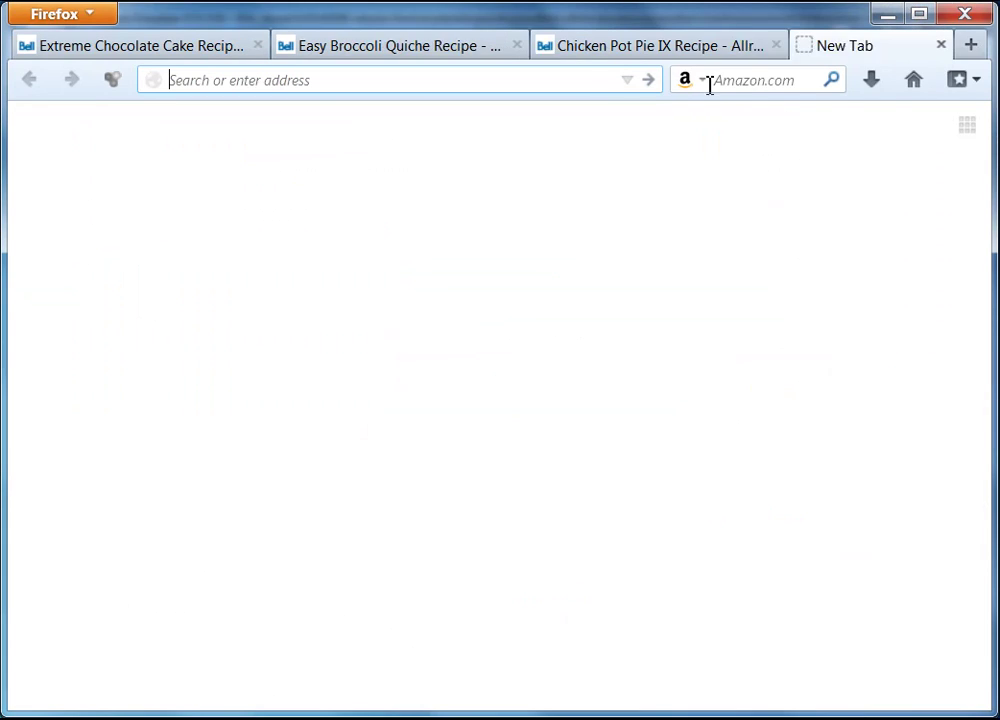
- Search Google for 'kindle desktop reader', view Amazon's Kindle for PC page, then close it and minimize Firefox
click(913, 84)
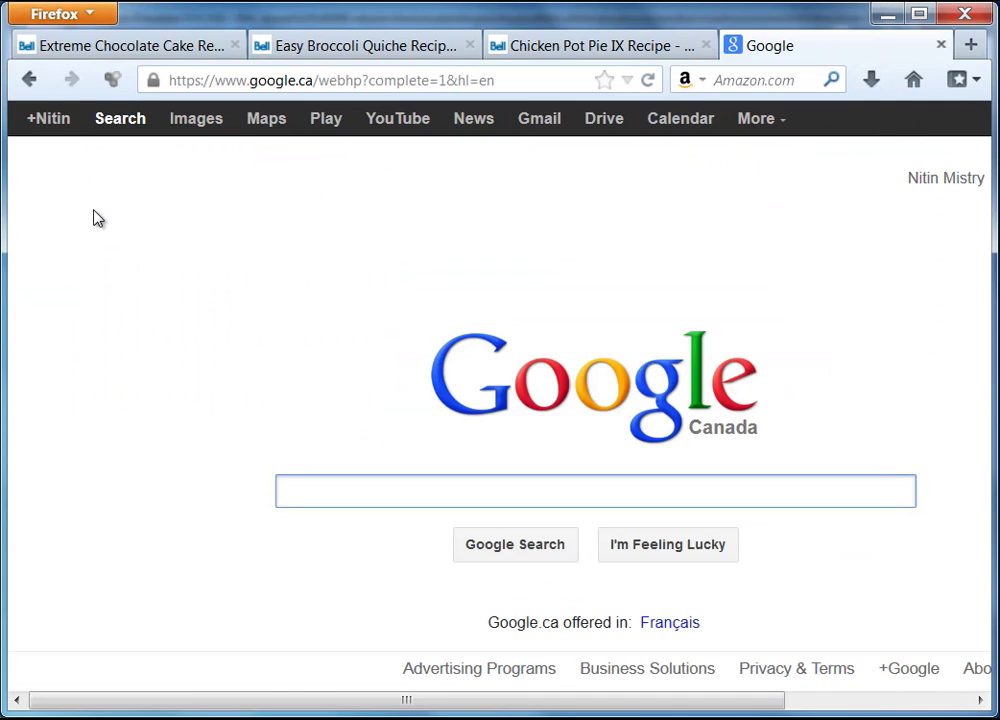
text(kindle)
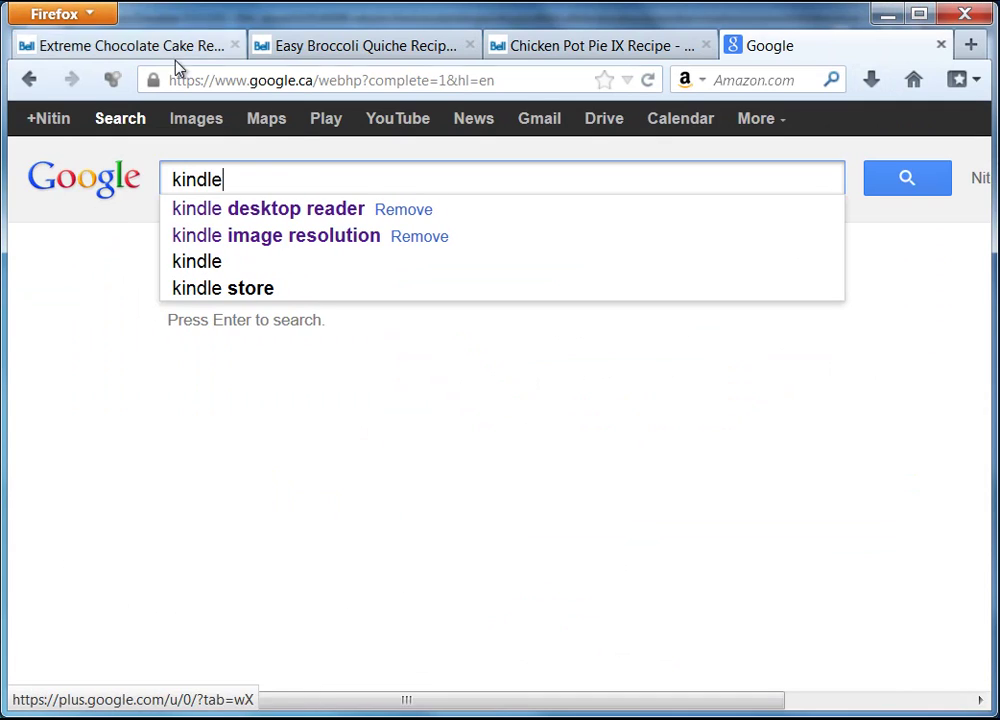
click(267, 219)
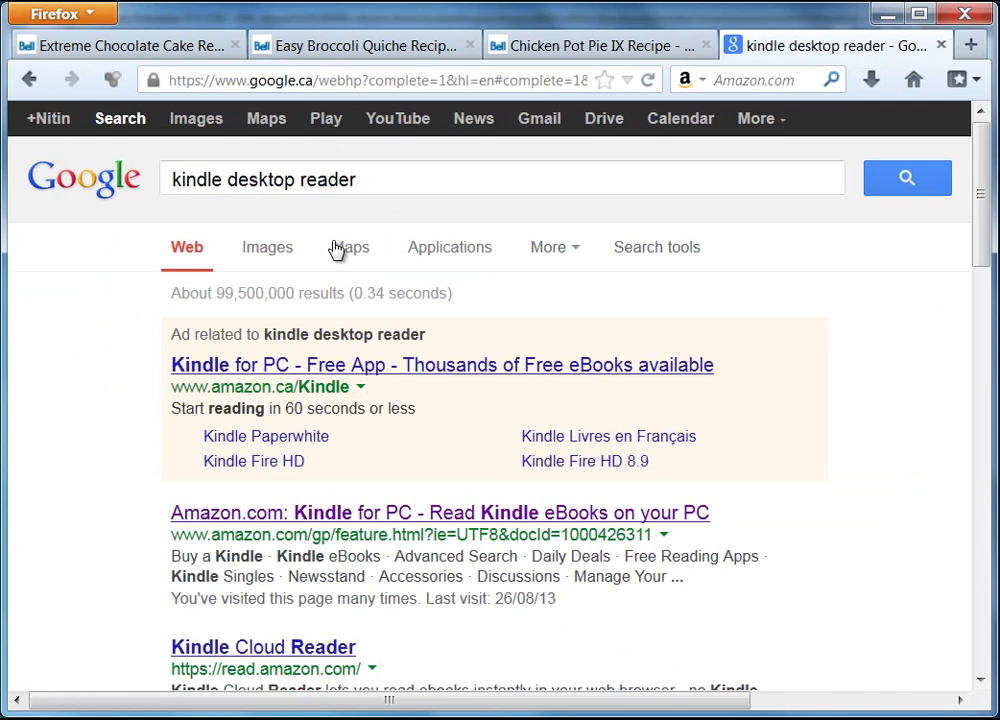
click(411, 518)
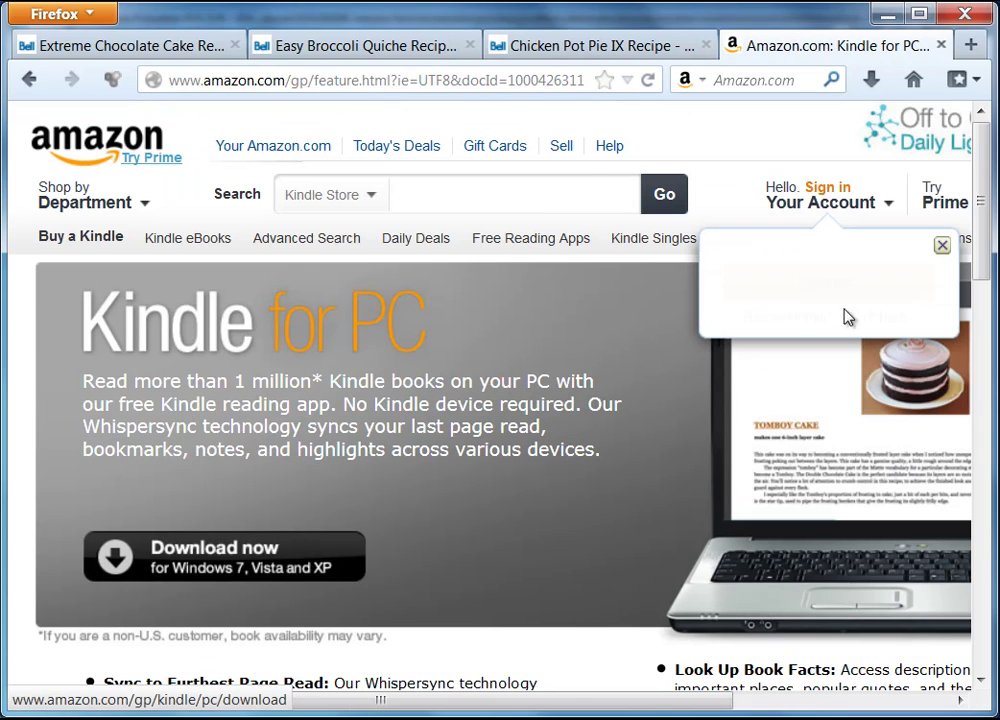
drag(982, 217, 992, 278)
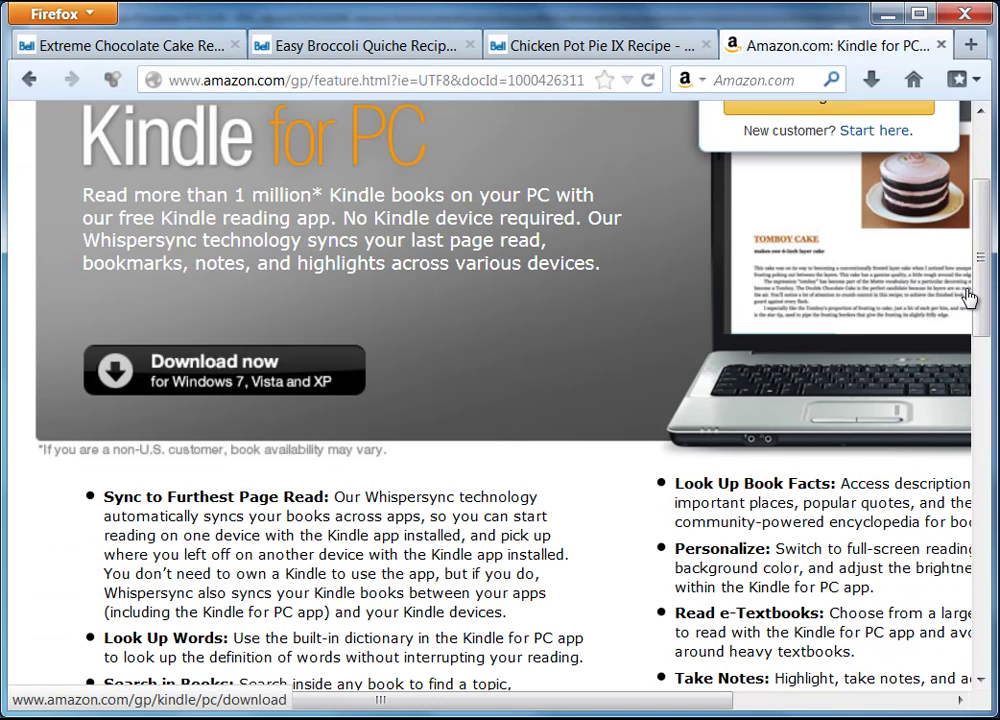
drag(984, 290, 940, 221)
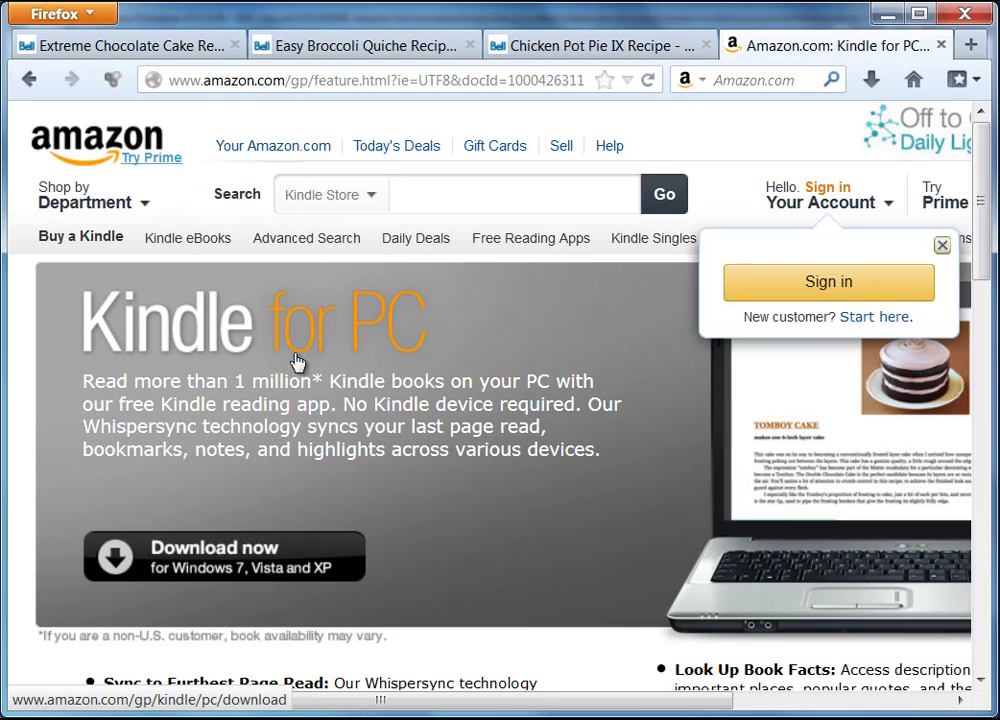
click(941, 45)
click(886, 14)
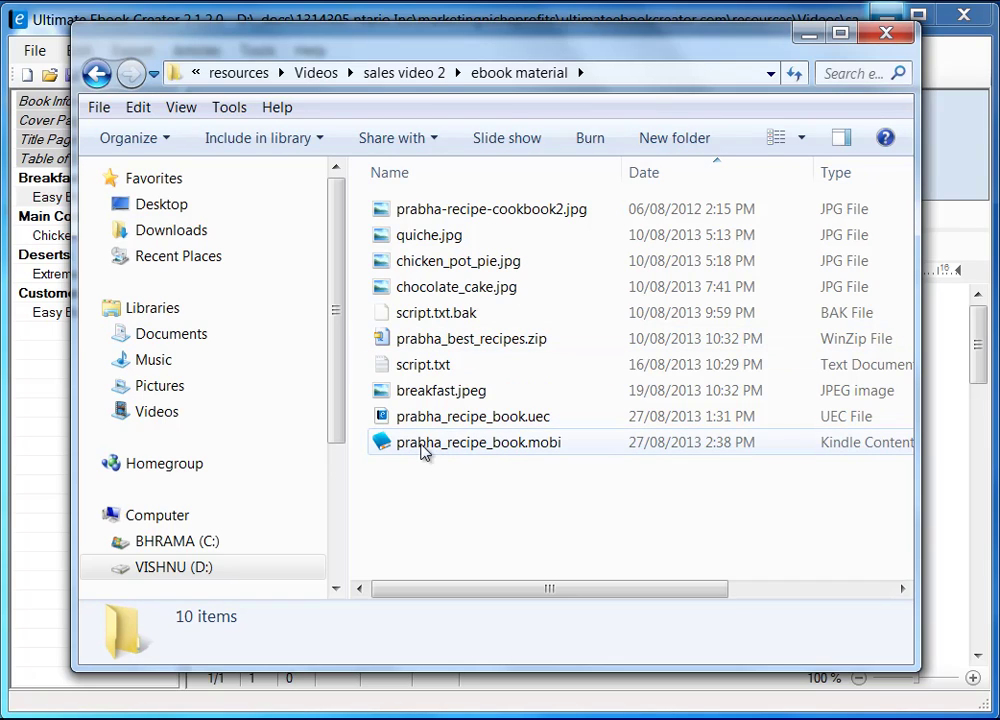
- Open prabha_recipe_book.mobi from ebook material in Kindle for PC, showing the copyright page
click(502, 452)
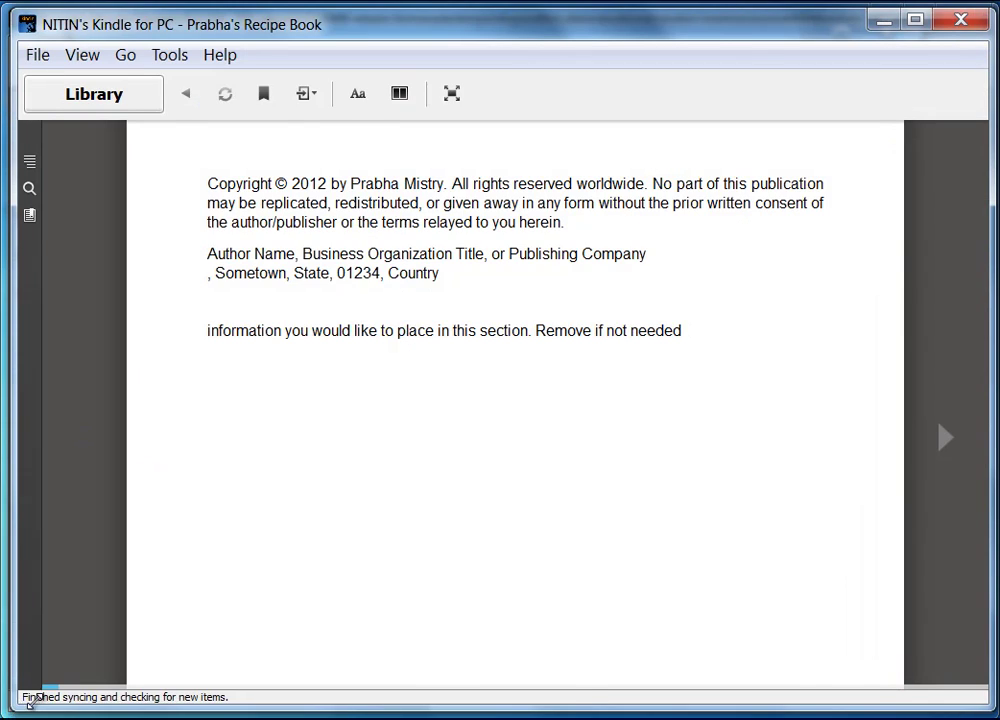
drag(25, 699, 38, 695)
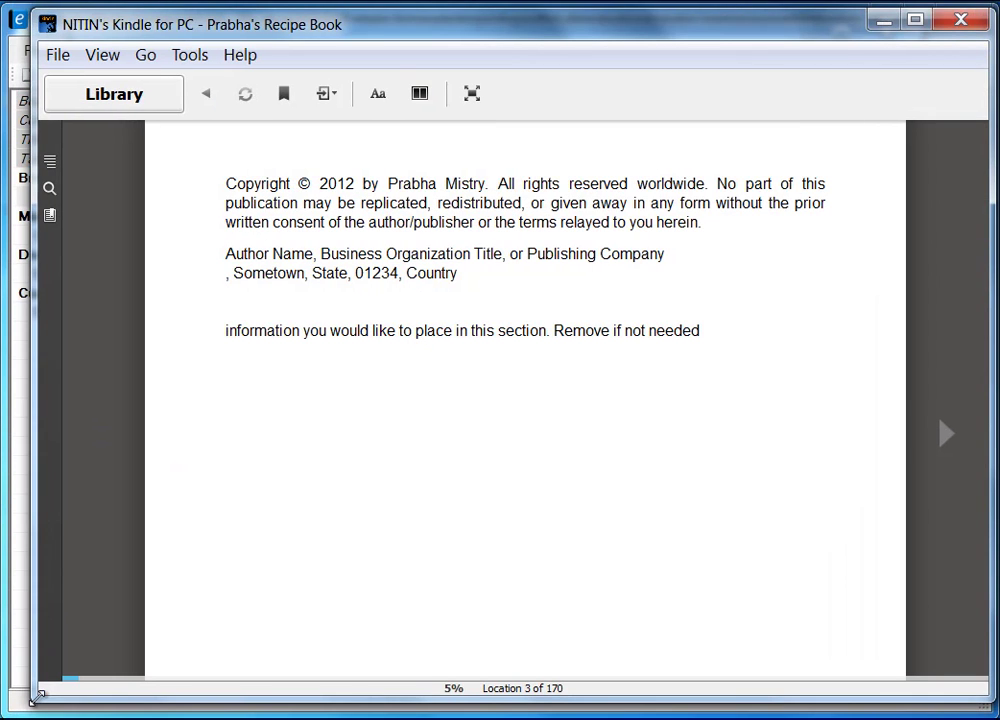
- Resize the Kindle window to fill the screen and turn back to the Cooking Recipes cover
drag(993, 692, 607, 577)
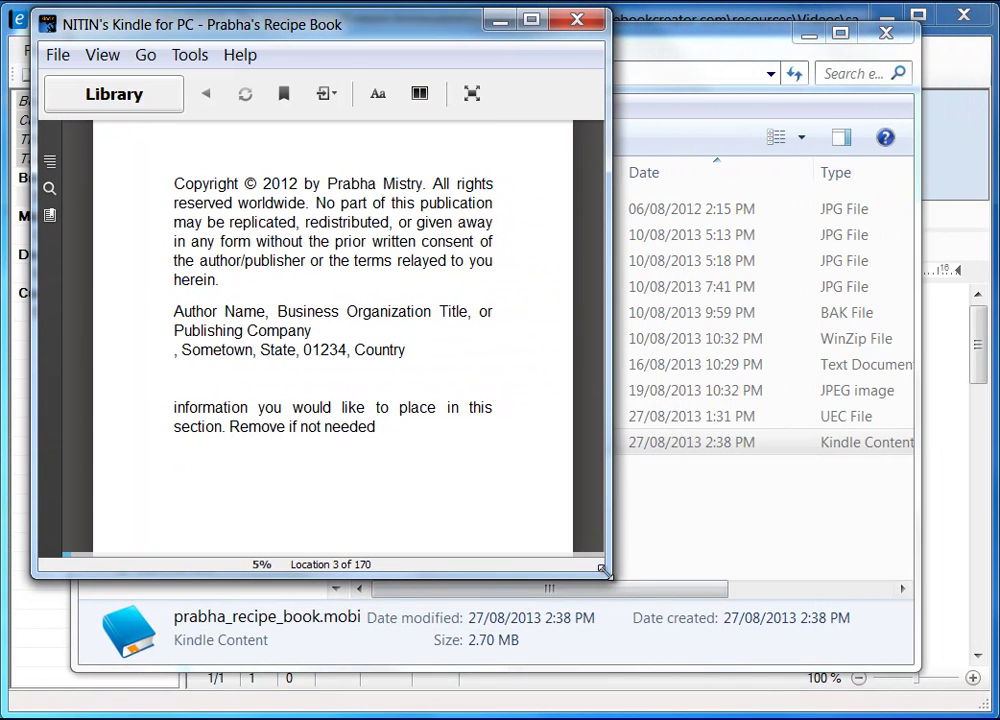
drag(607, 577, 993, 714)
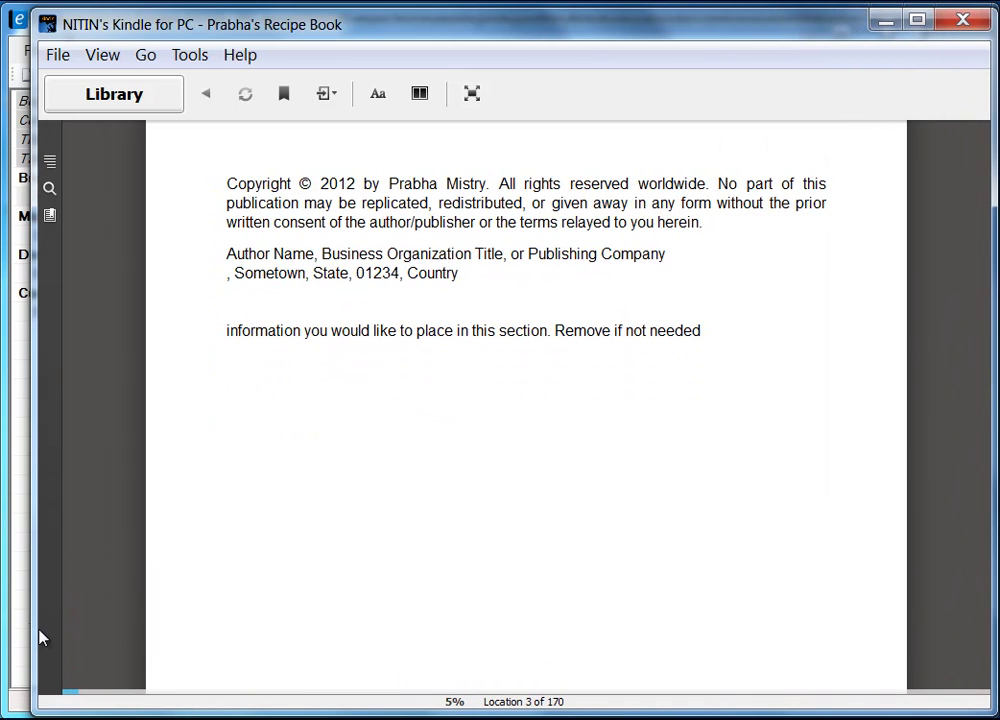
drag(40, 637, 9, 615)
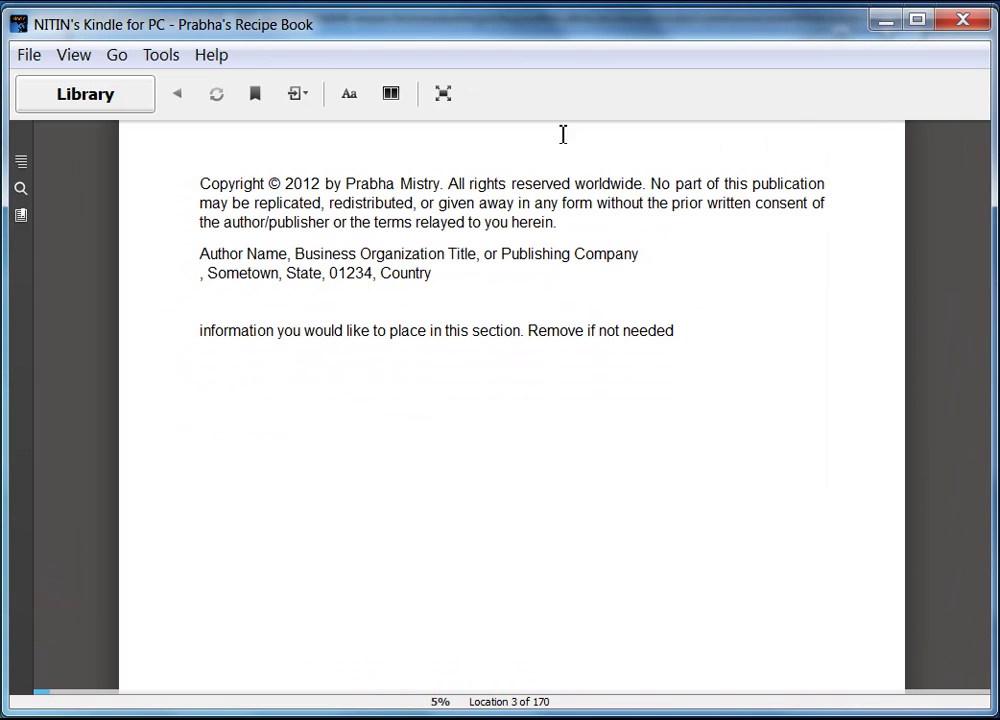
drag(572, 12, 571, 12)
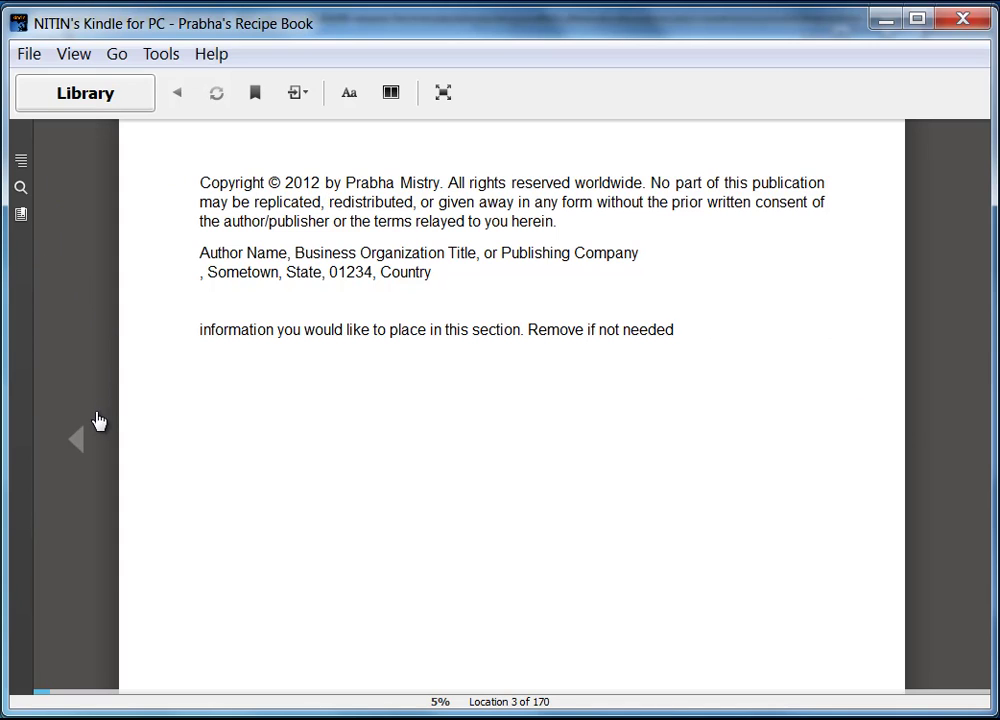
click(76, 446)
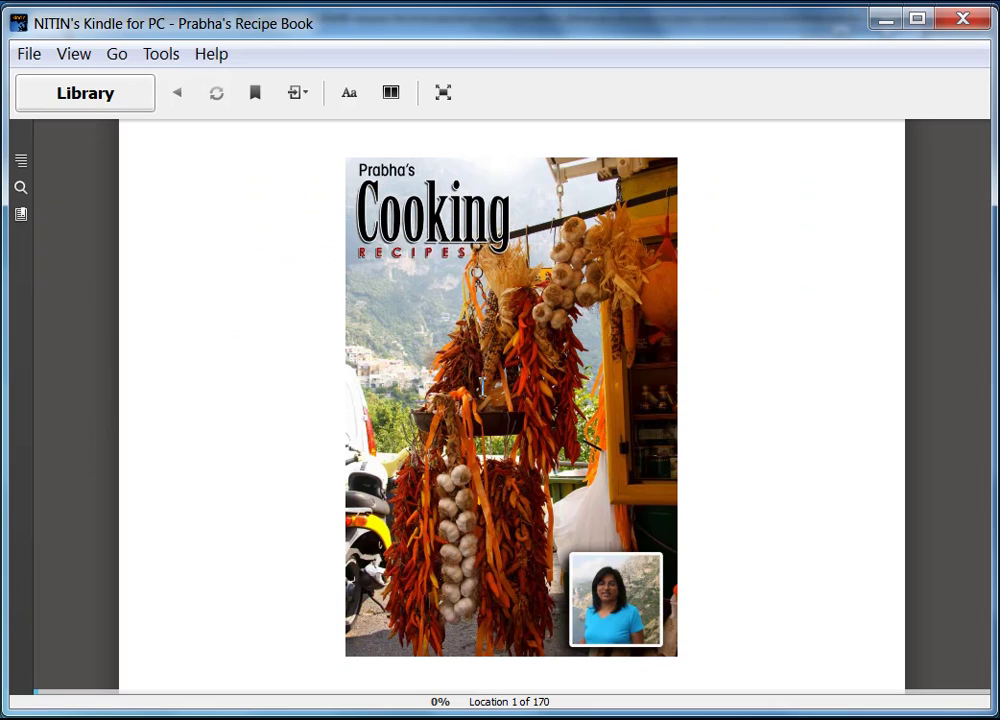
- Page from the cover via the Table of Contents and Breakfast through the Easy Broccoli Quiche to its reviews link
click(949, 455)
click(948, 451)
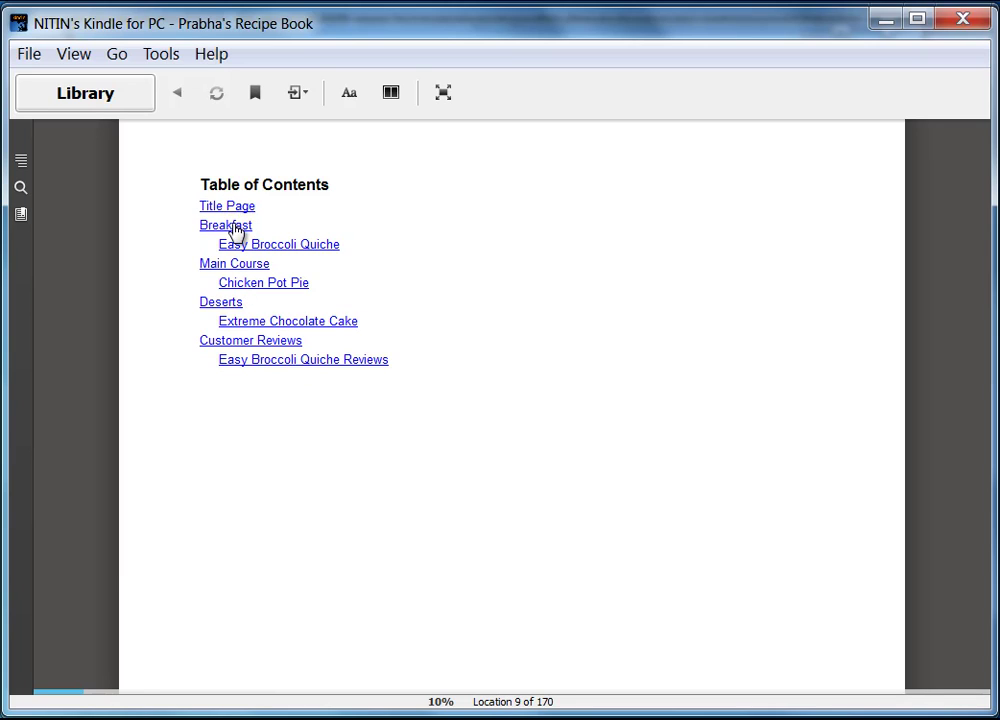
click(237, 226)
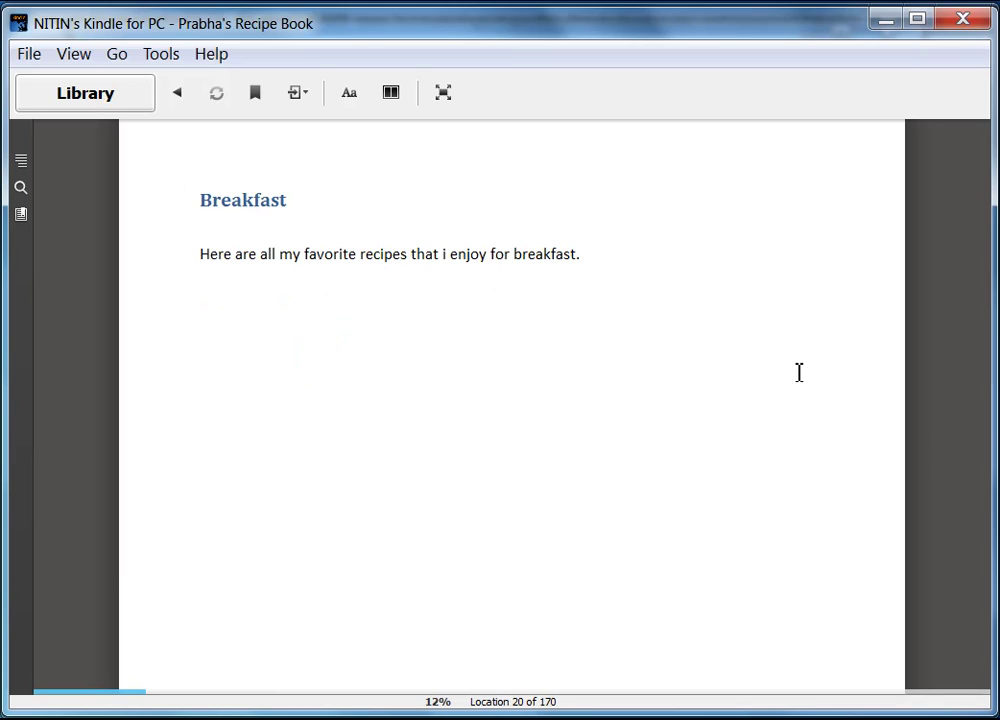
click(948, 447)
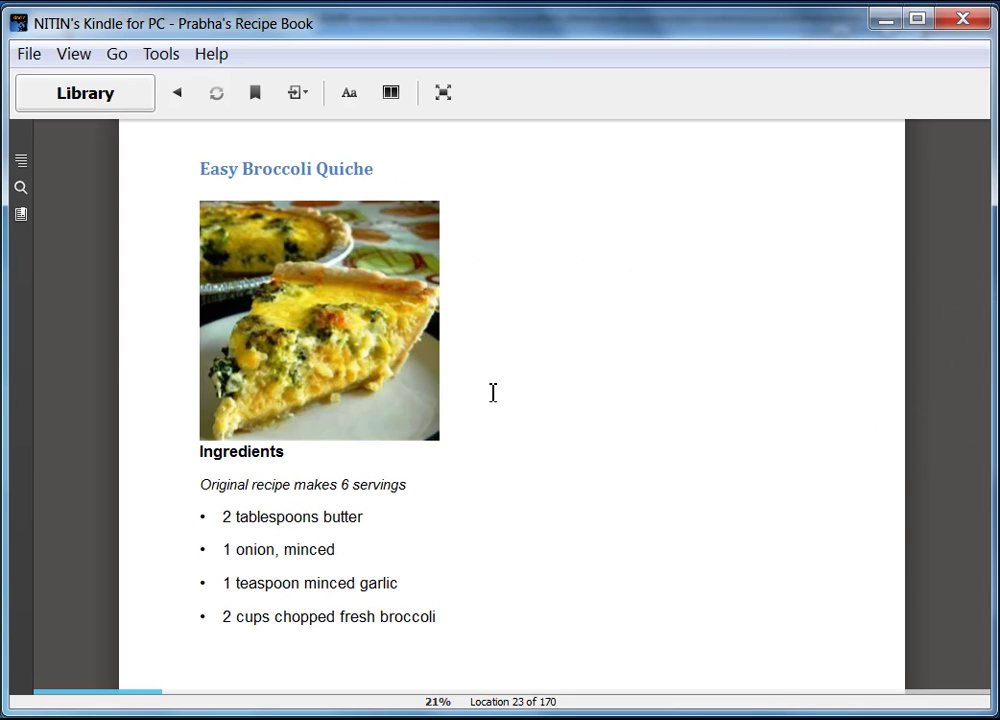
drag(988, 711, 569, 650)
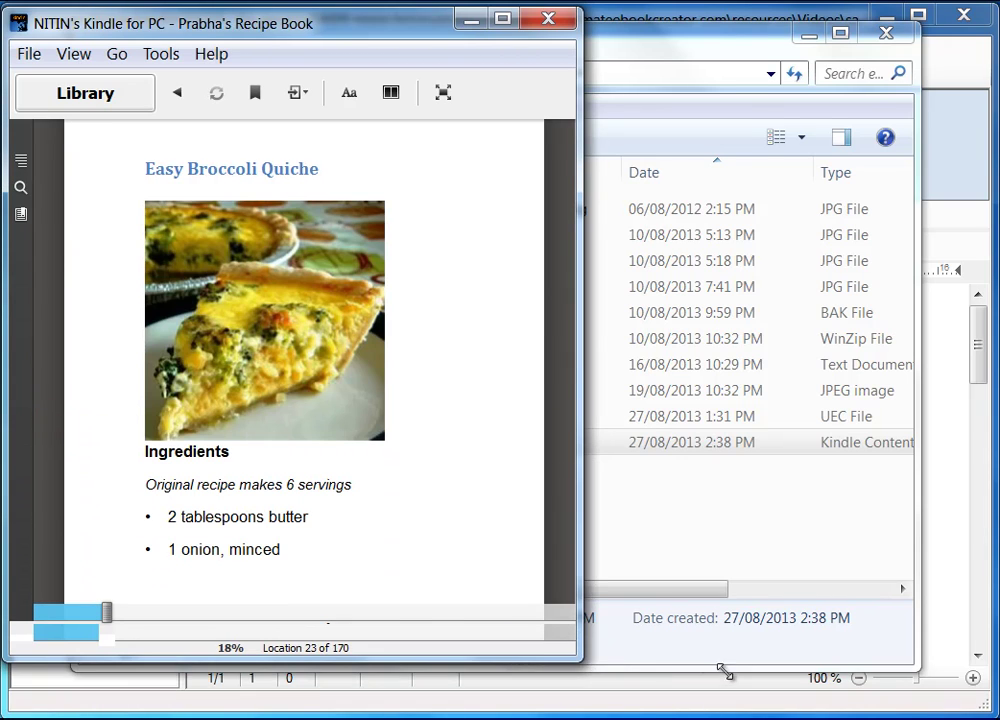
drag(727, 673, 988, 711)
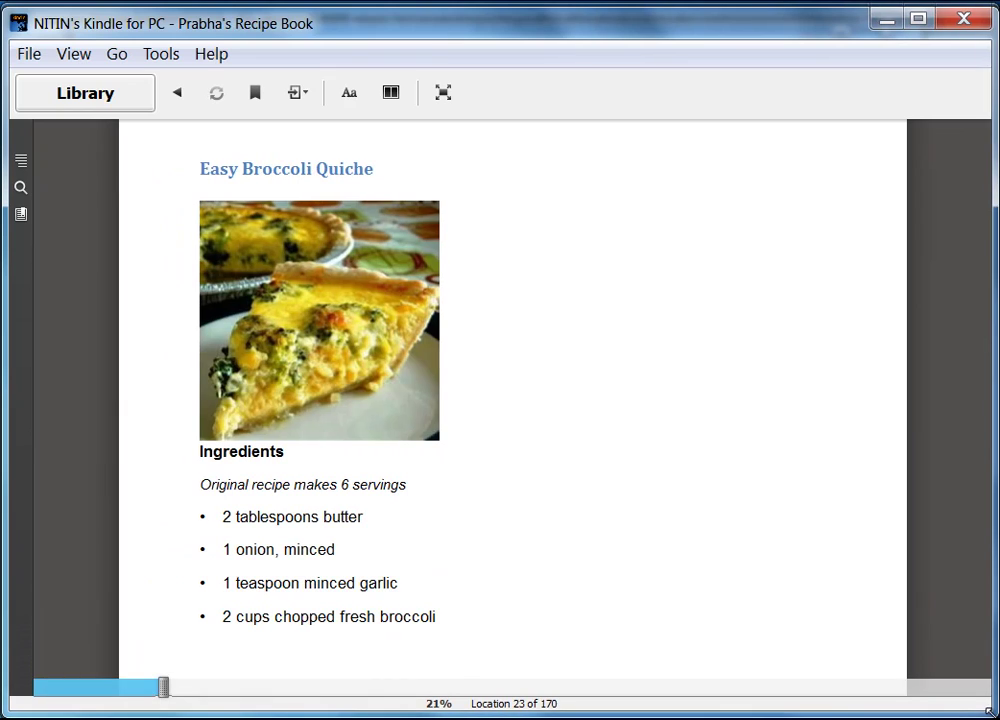
click(948, 446)
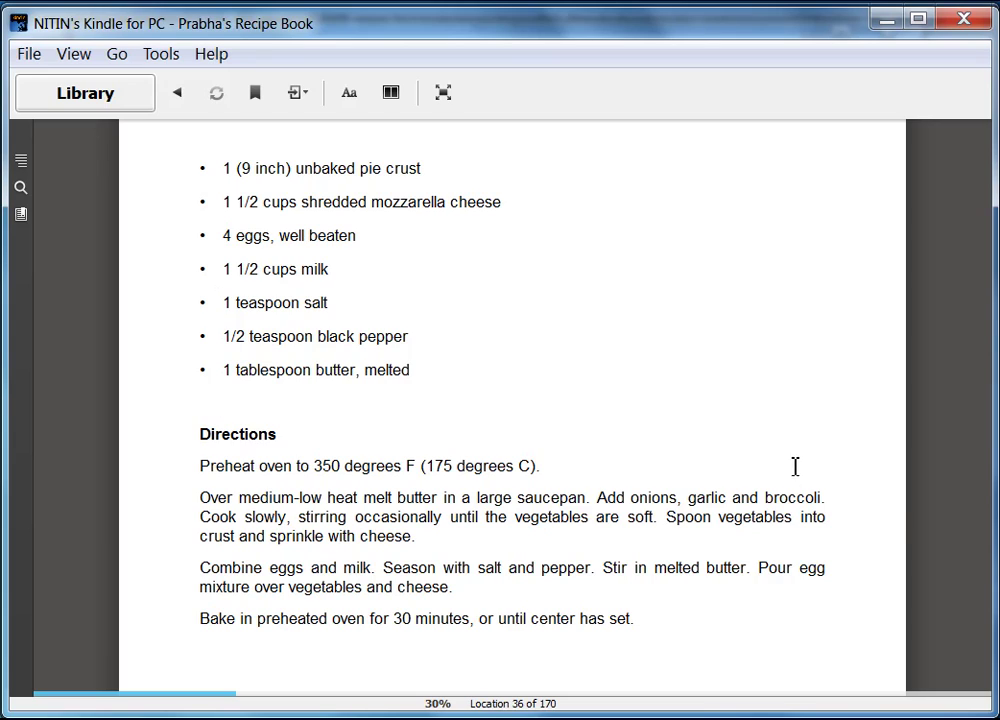
click(946, 443)
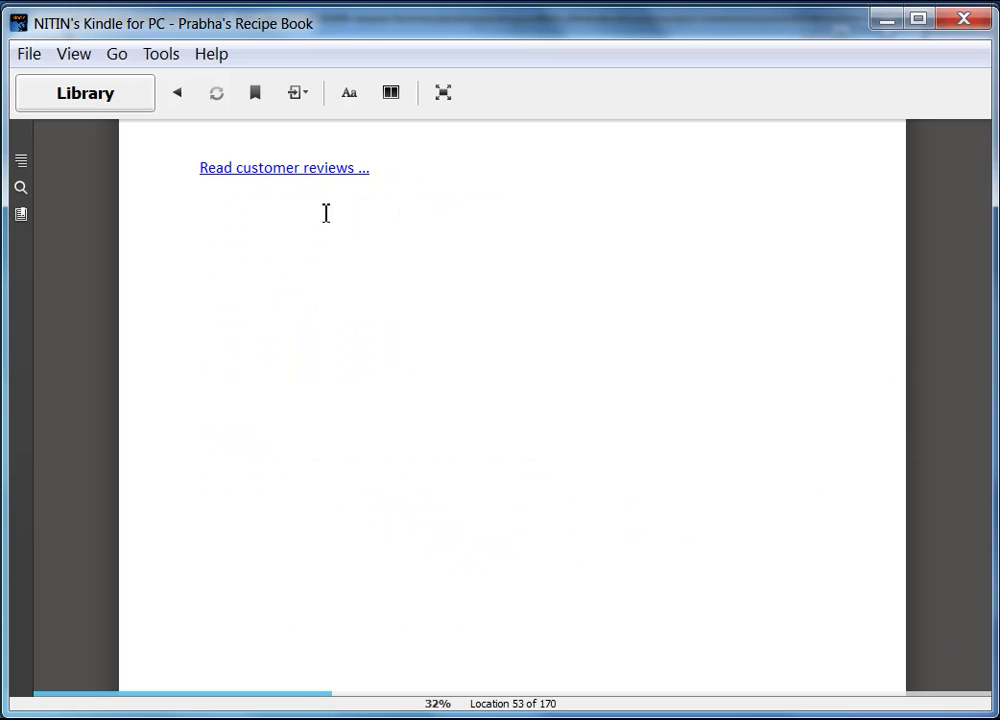
- Open the quiche reviews, page between both review pages, and follow the Return link to the recipe
click(284, 170)
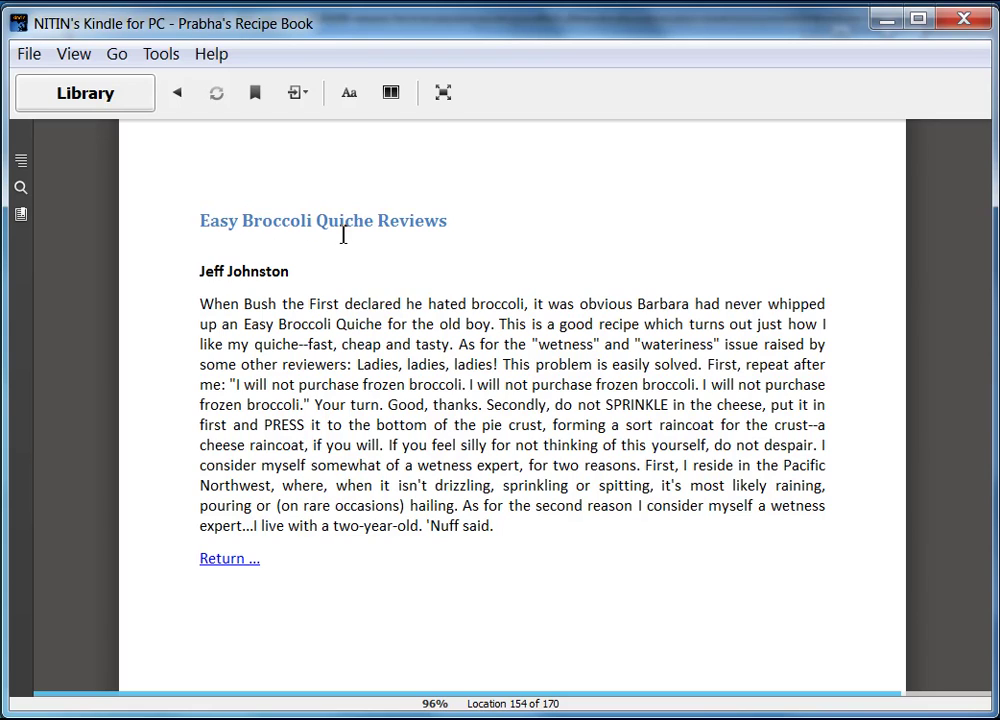
click(943, 450)
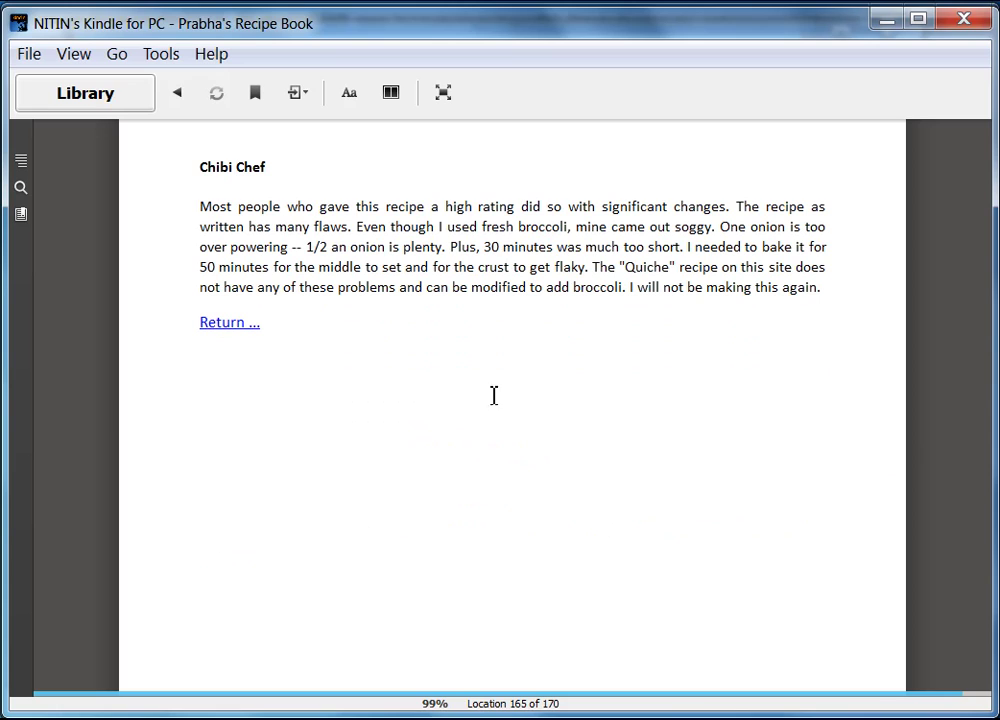
mouse_move(100, 405)
click(76, 448)
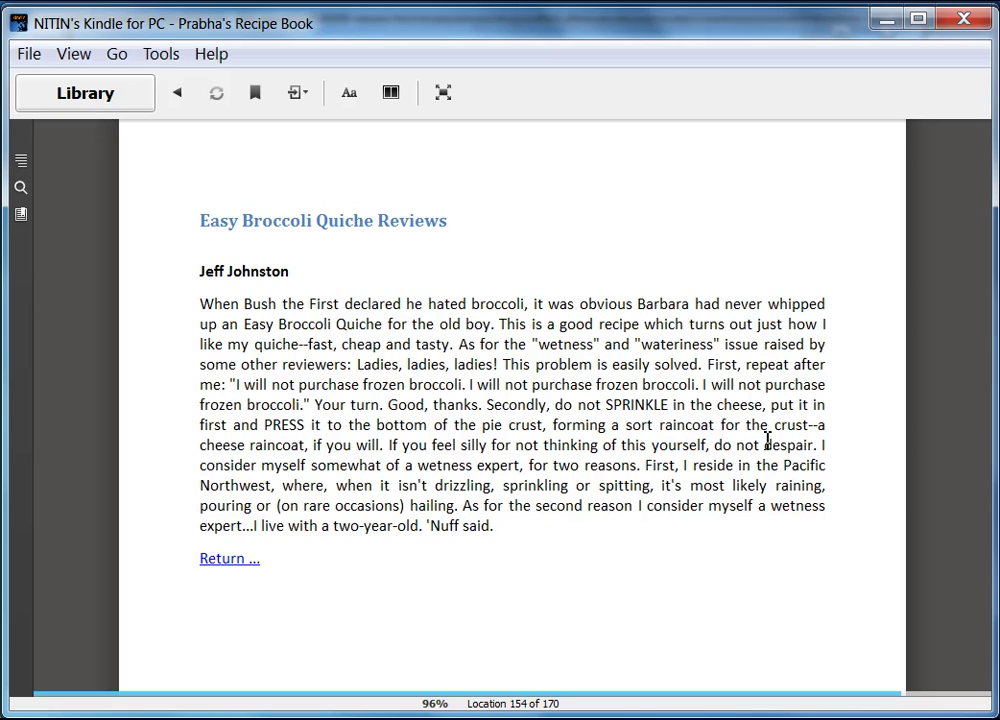
click(945, 445)
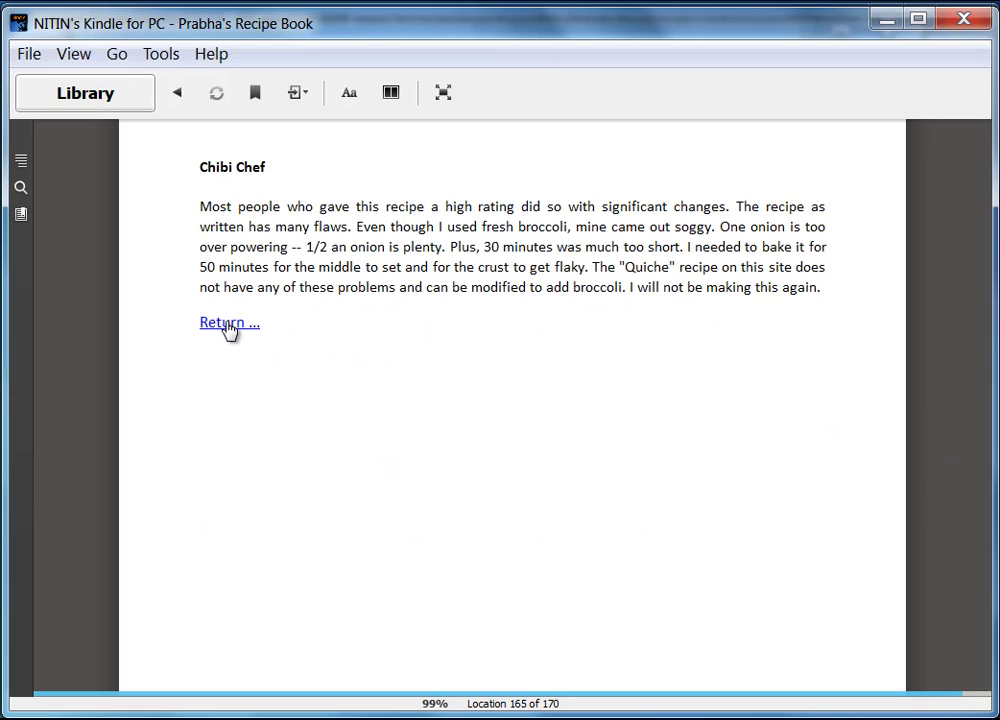
click(229, 323)
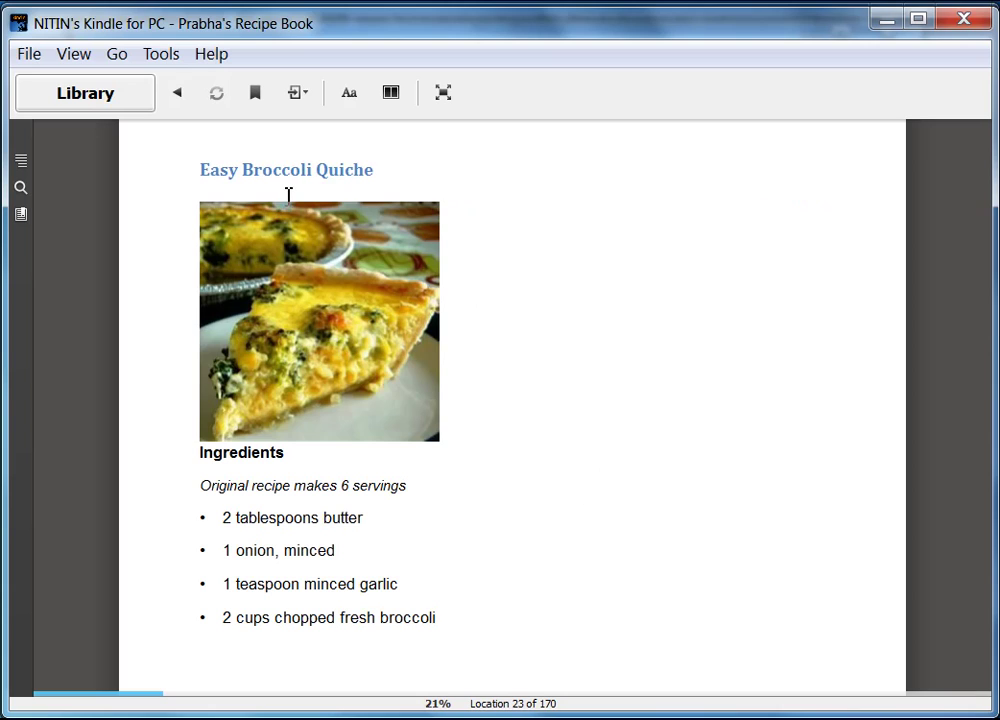
- Page on to Chicken Pot Pie IX, stretch the window full-screen, and continue to the Extreme Chocolate Cake directions
click(946, 445)
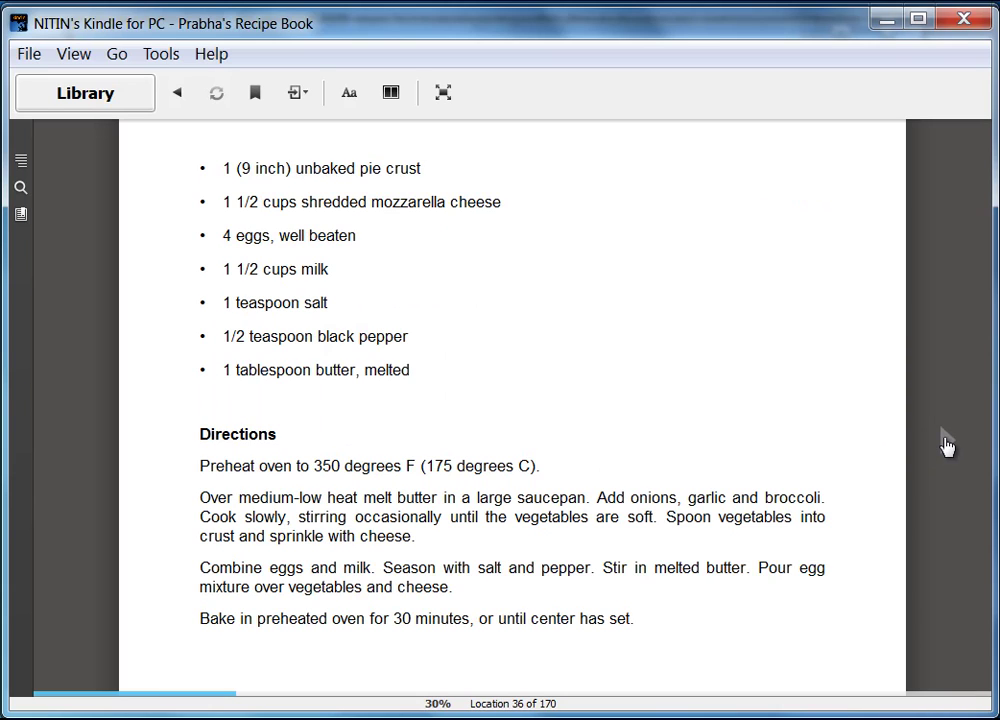
click(946, 445)
click(946, 445)
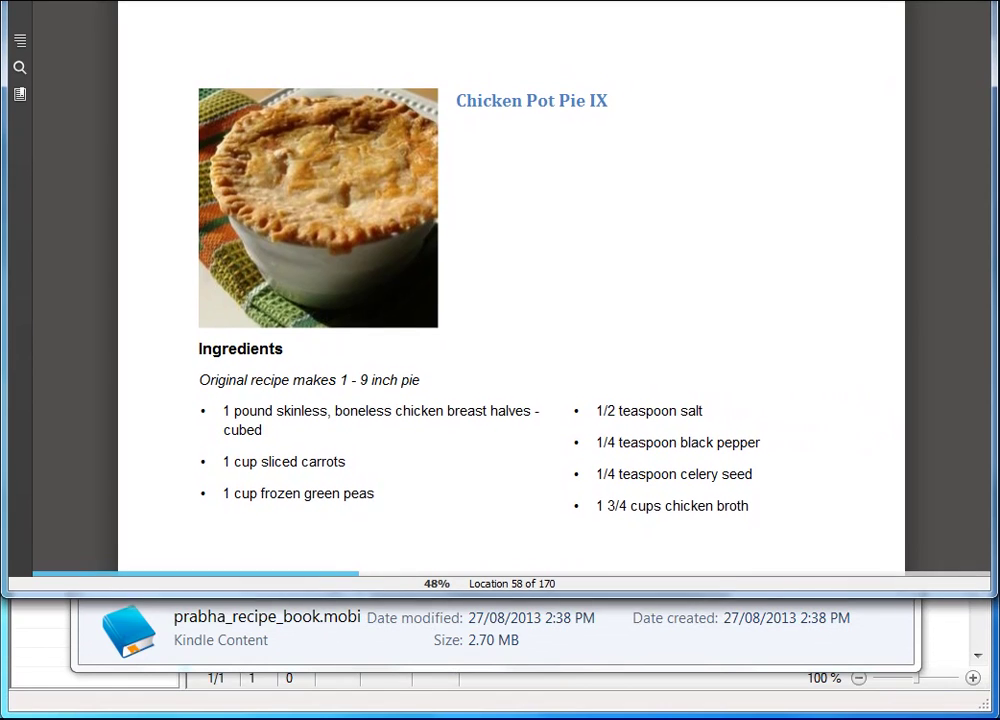
drag(541, 596, 538, 716)
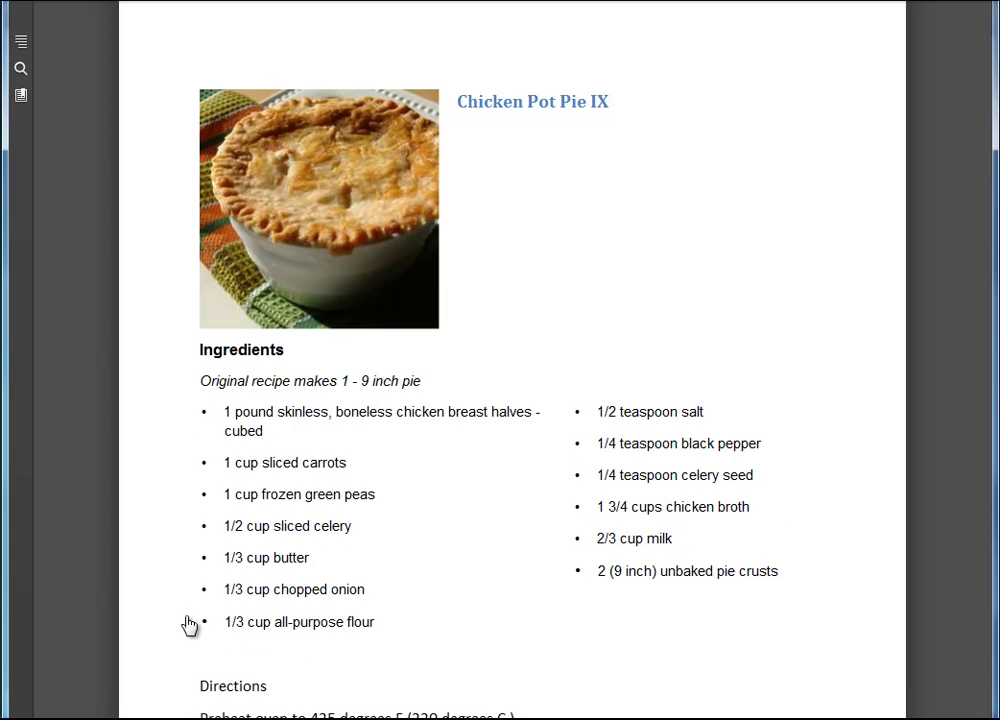
click(948, 453)
click(948, 453)
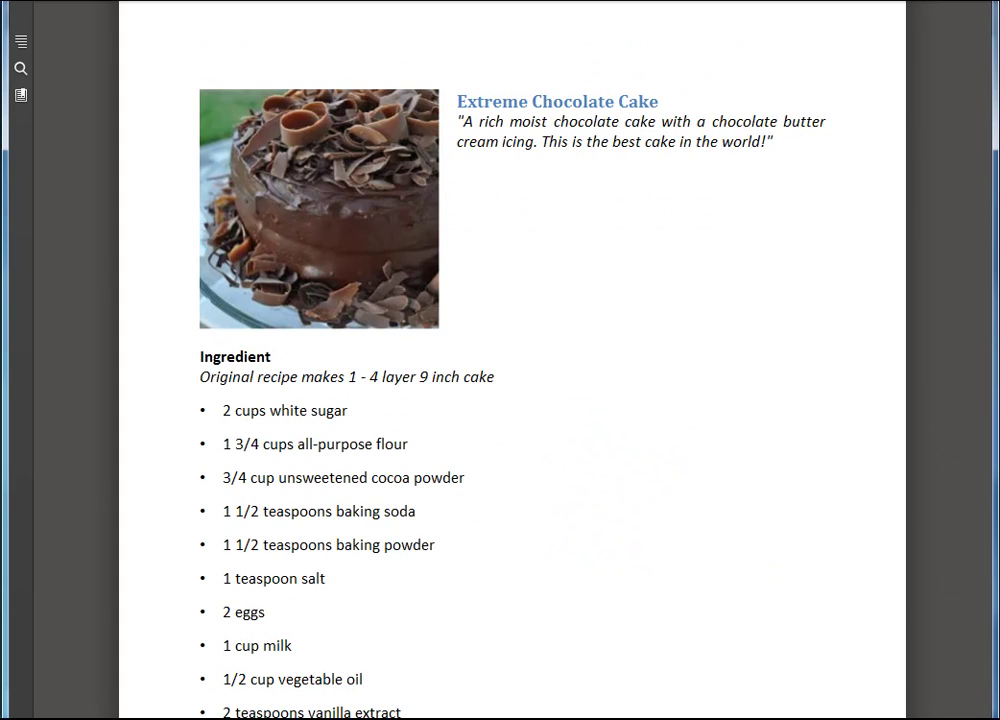
click(948, 453)
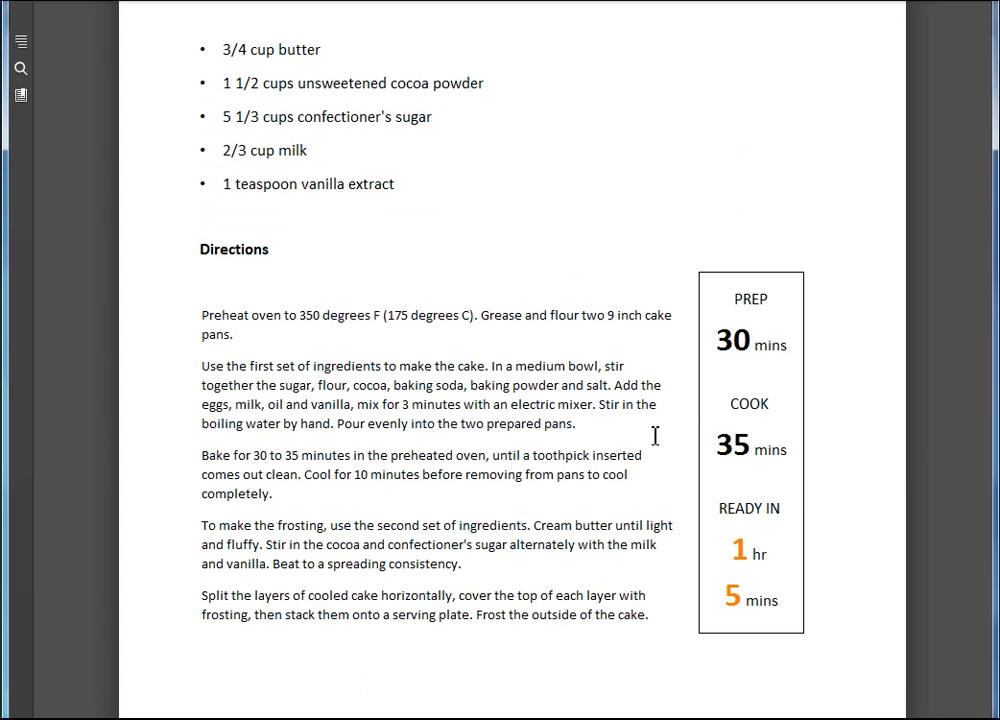